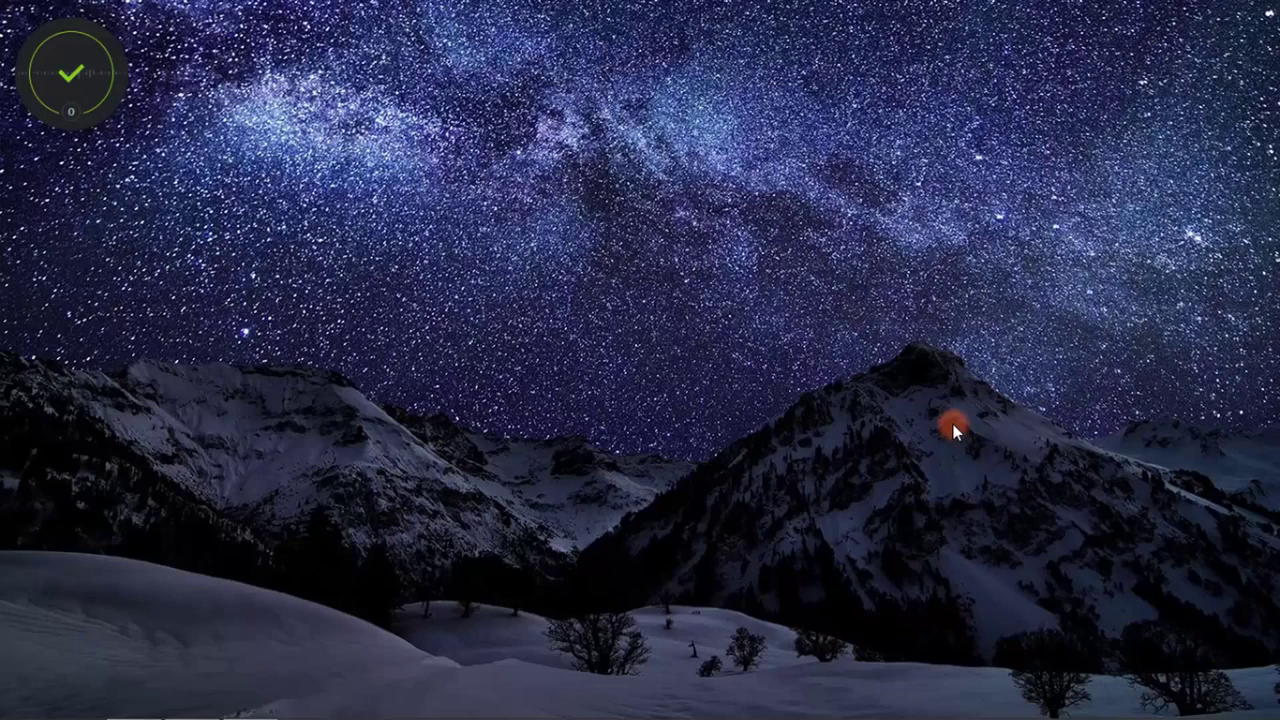
# Preview the finished White_Gothic_Doll_Stock_1.jpg from the Vintage_Tut folder
pyautogui.click(192, 700)
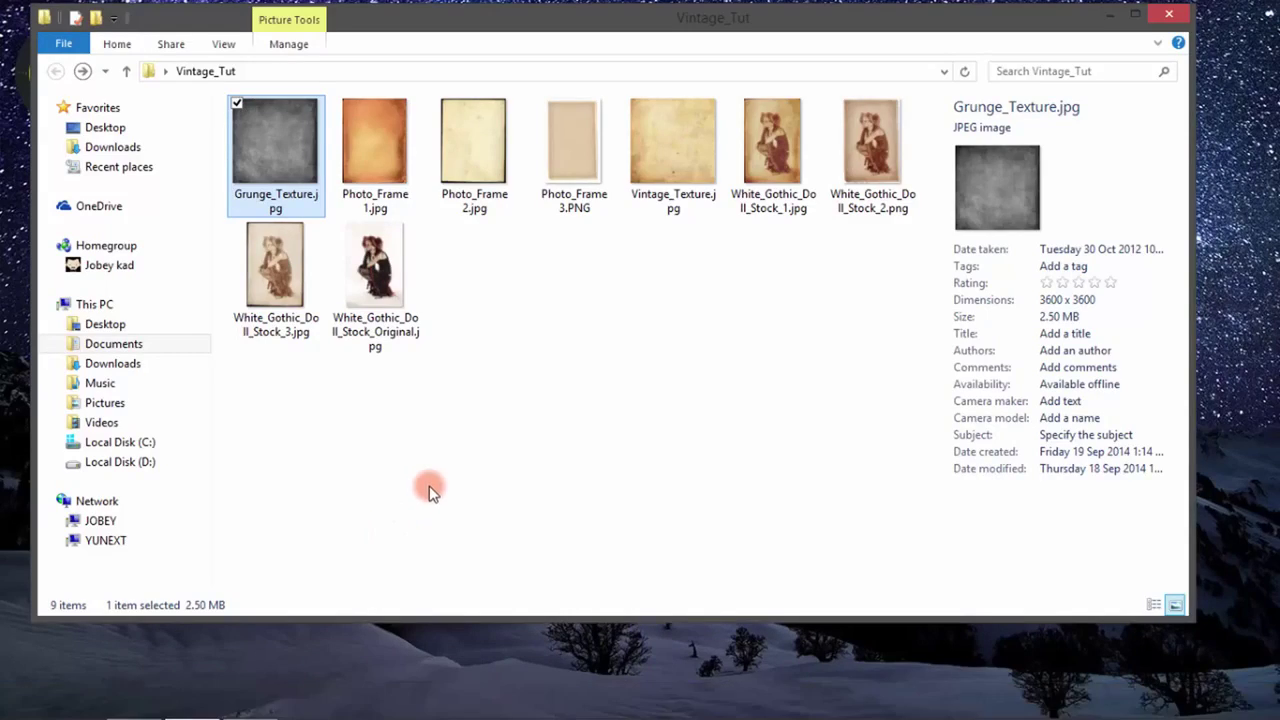
pyautogui.doubleClick(800, 197)
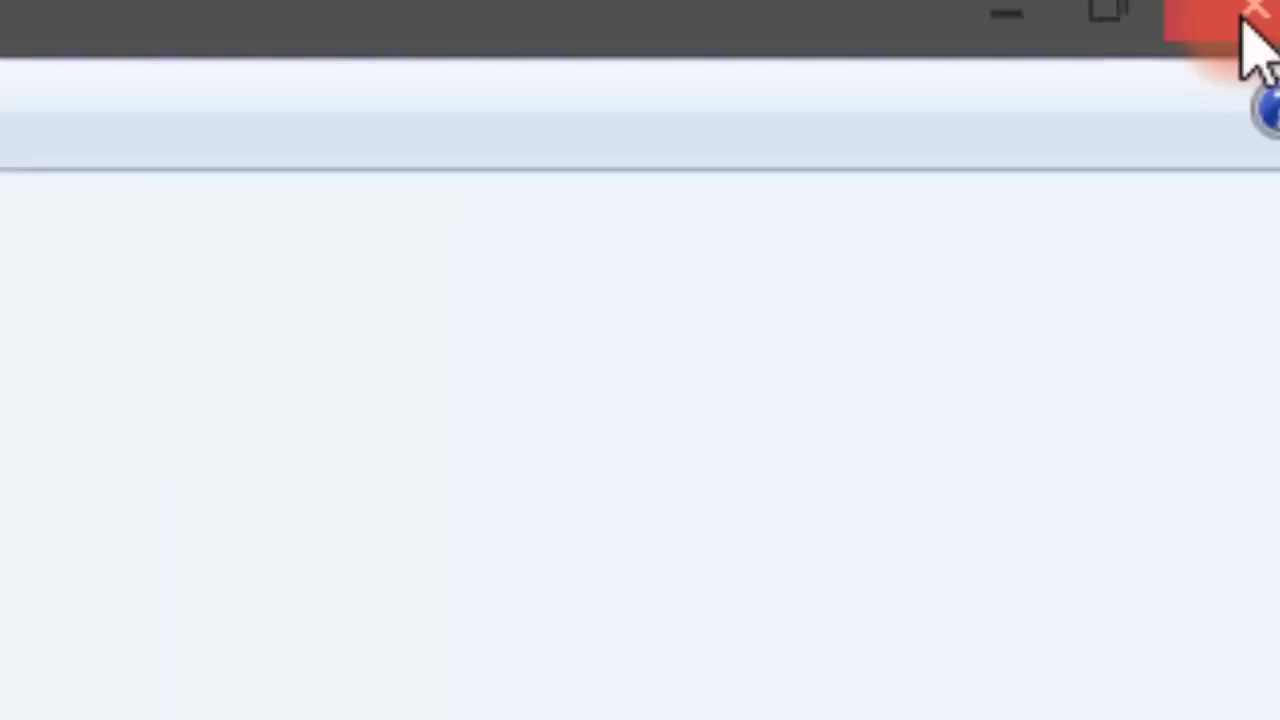
# Close the finished-image preview and minimize the Vintage_Tut folder window
pyautogui.click(1245, 15)
pyautogui.click(1109, 15)
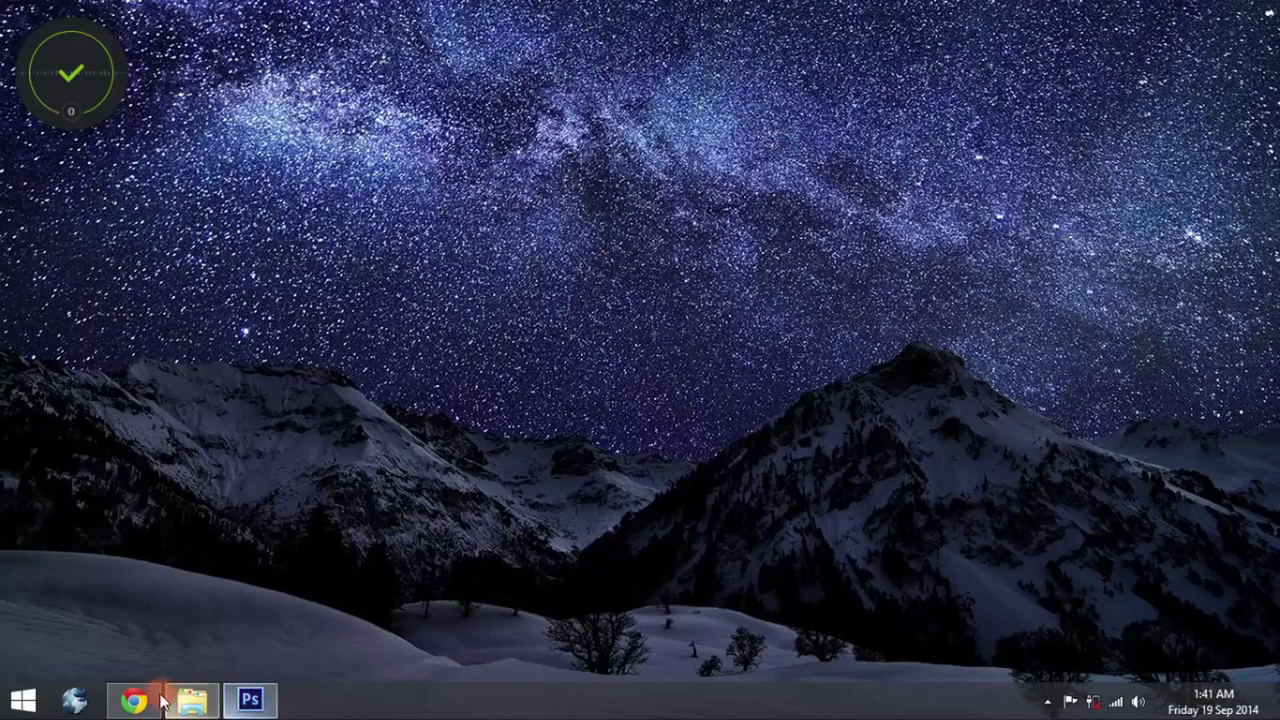
# Open White_Gothic_Doll_Stock_Original.jpg with Adobe Photoshop CS6, then minimize Explorer
pyautogui.click(192, 703)
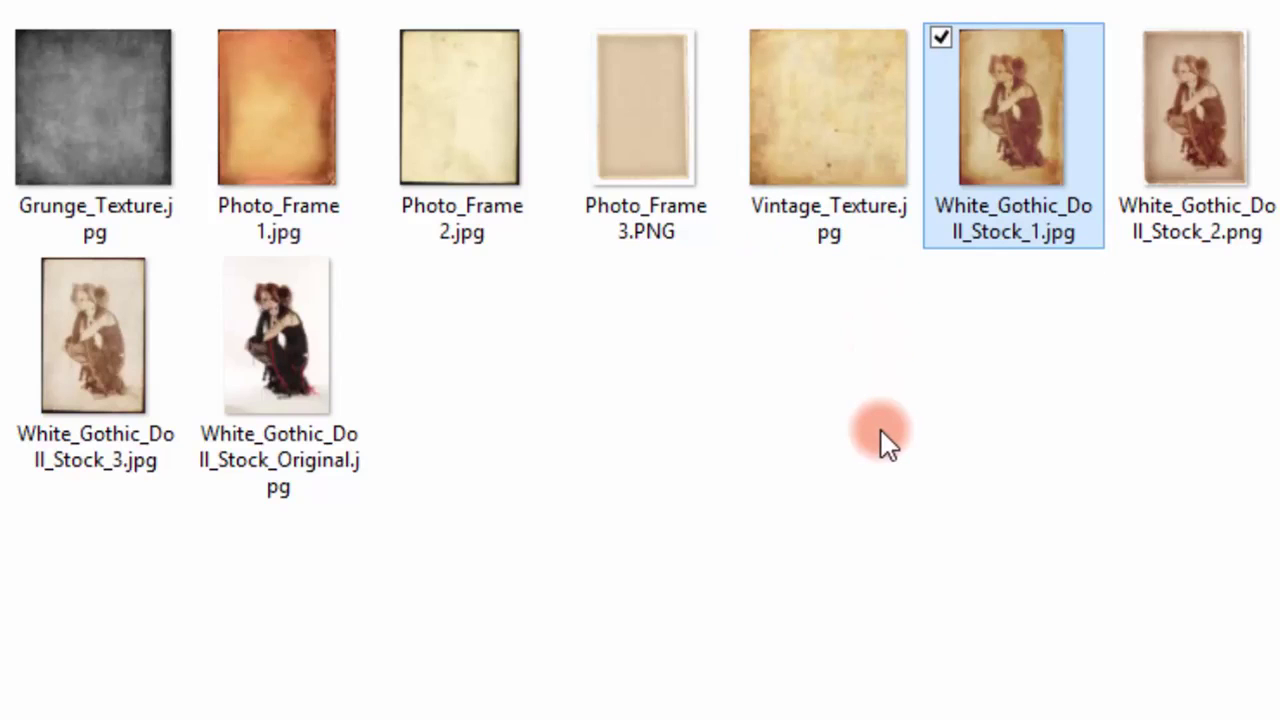
pyautogui.click(296, 337)
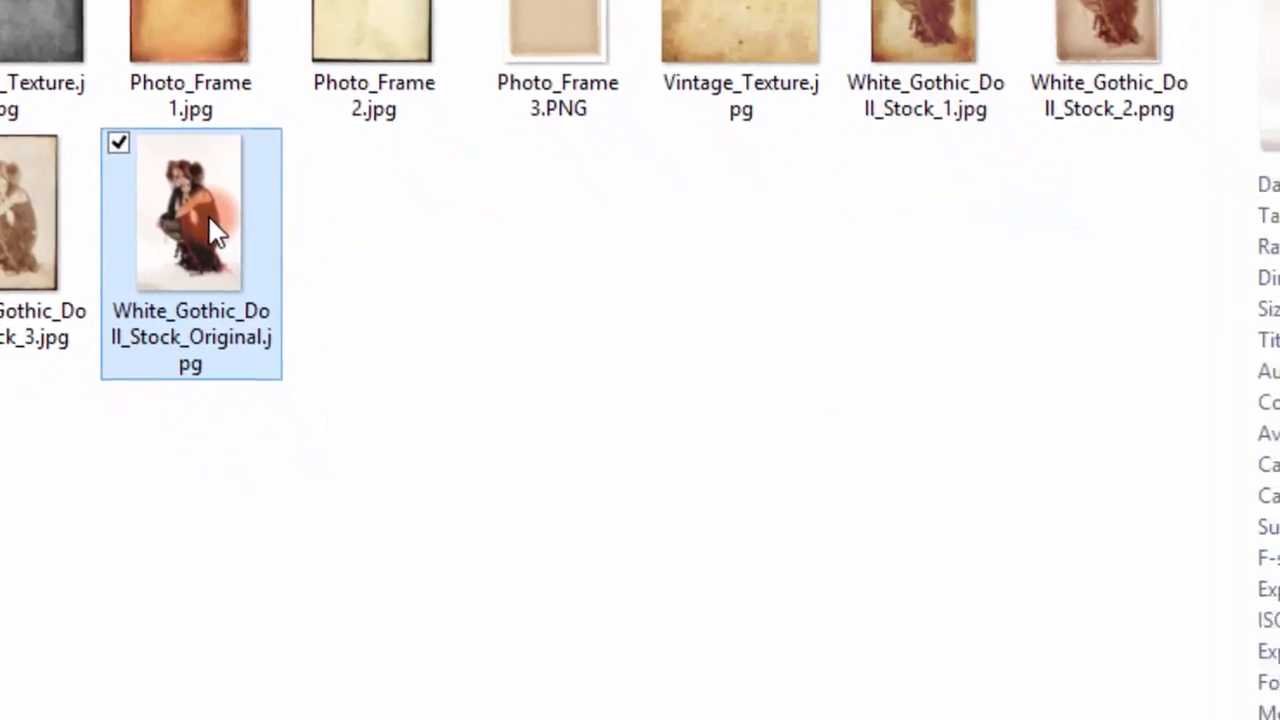
pyautogui.rightClick(210, 220)
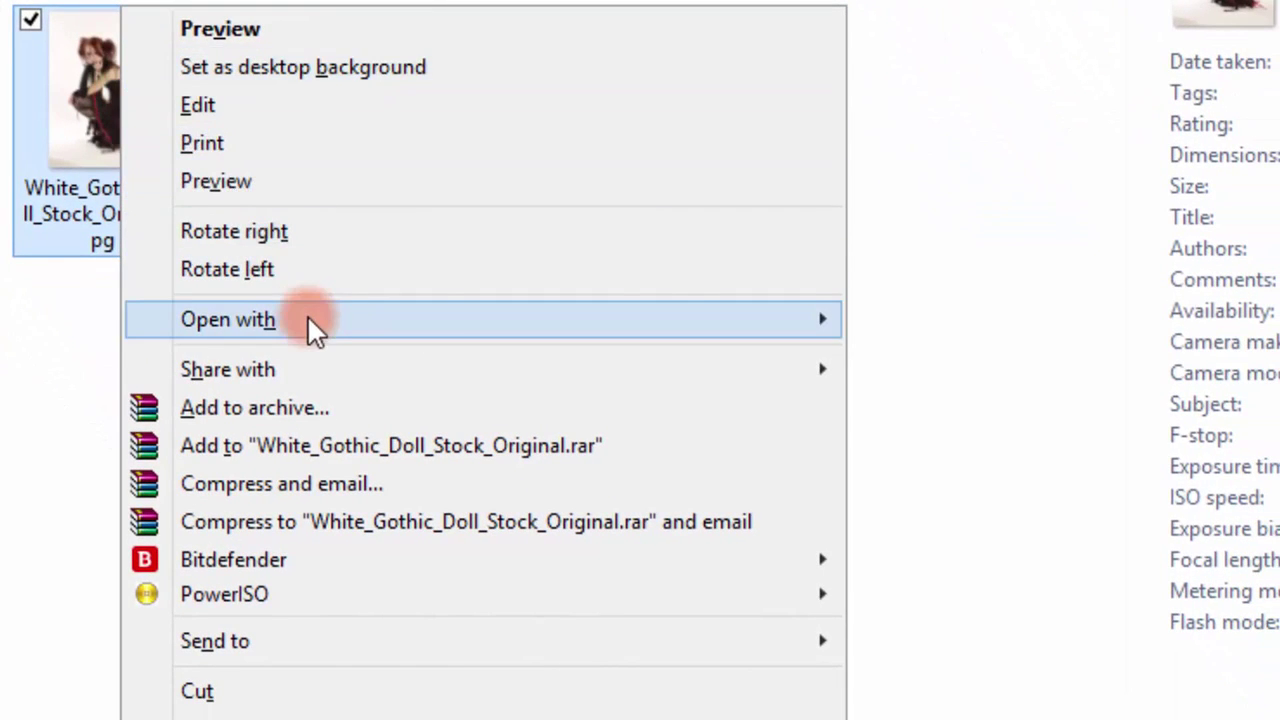
pyautogui.moveTo(228, 319)
pyautogui.click(900, 358)
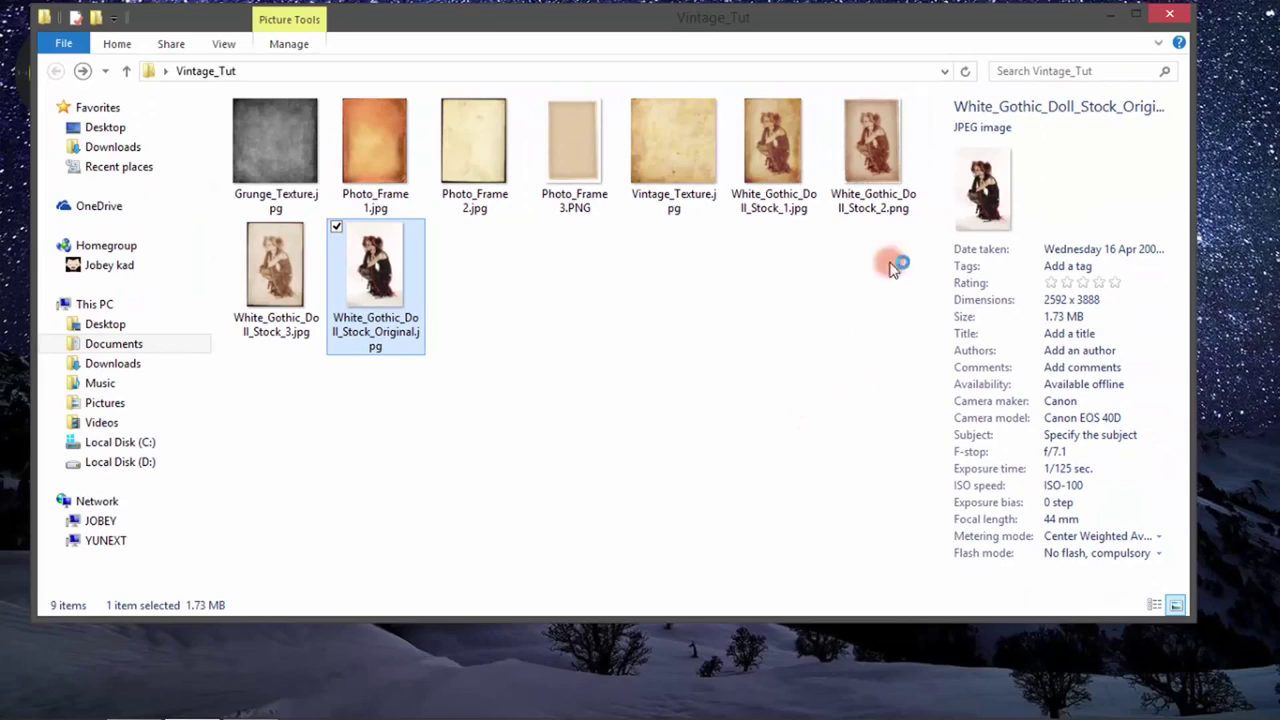
pyautogui.click(1106, 22)
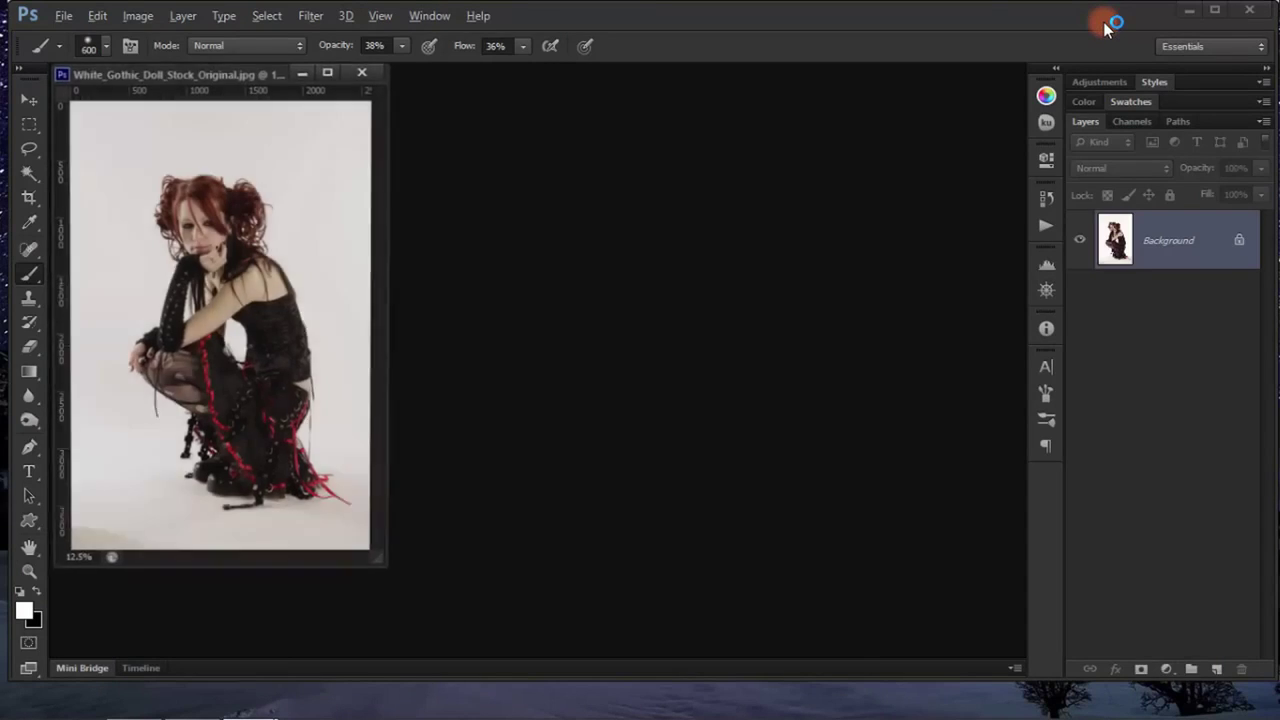
# Play Action 1 from Set 1 in the Actions panel on the doll photo
pyautogui.moveTo(244, 77); pyautogui.dragTo(310, 89)
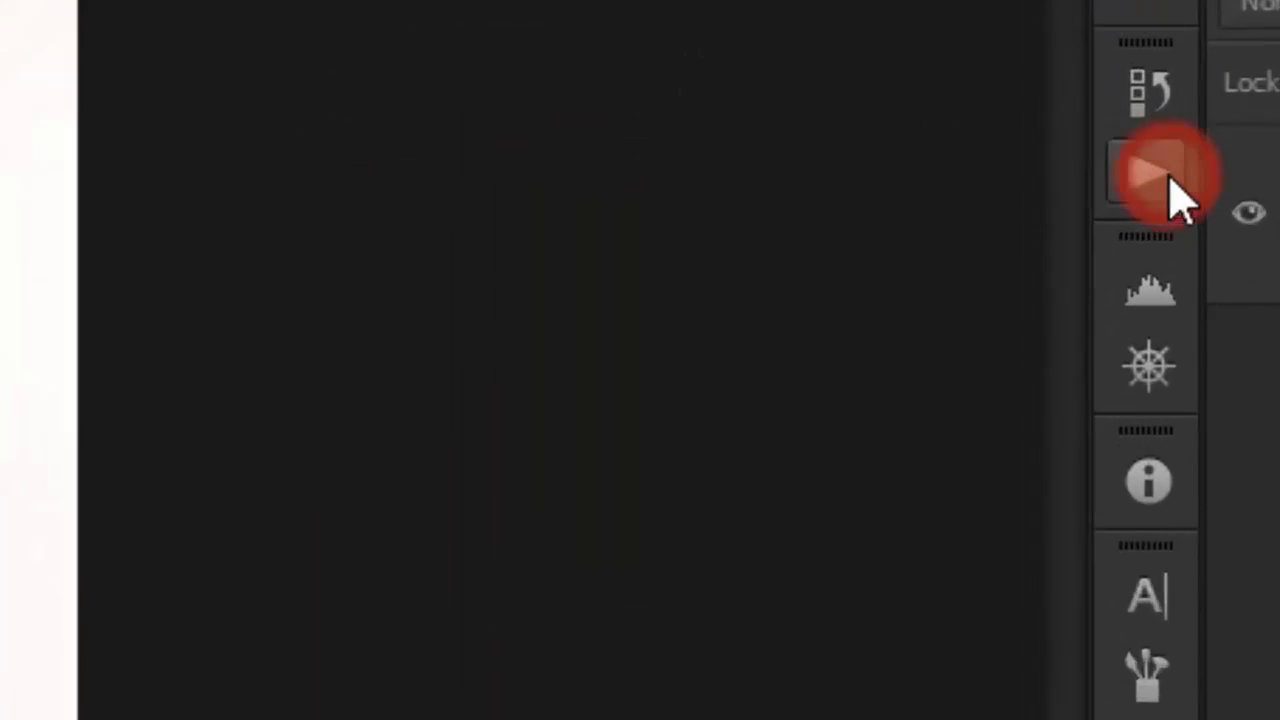
pyautogui.click(1158, 188)
pyautogui.click(484, 345)
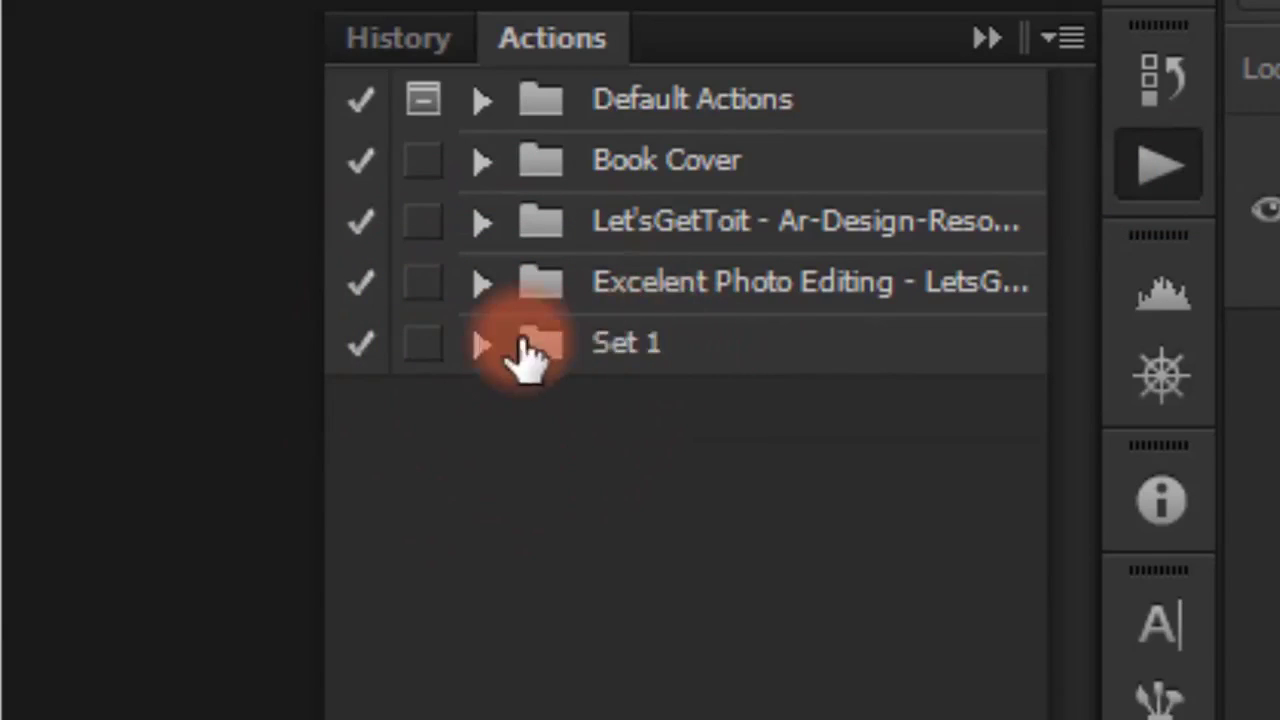
pyautogui.click(482, 345)
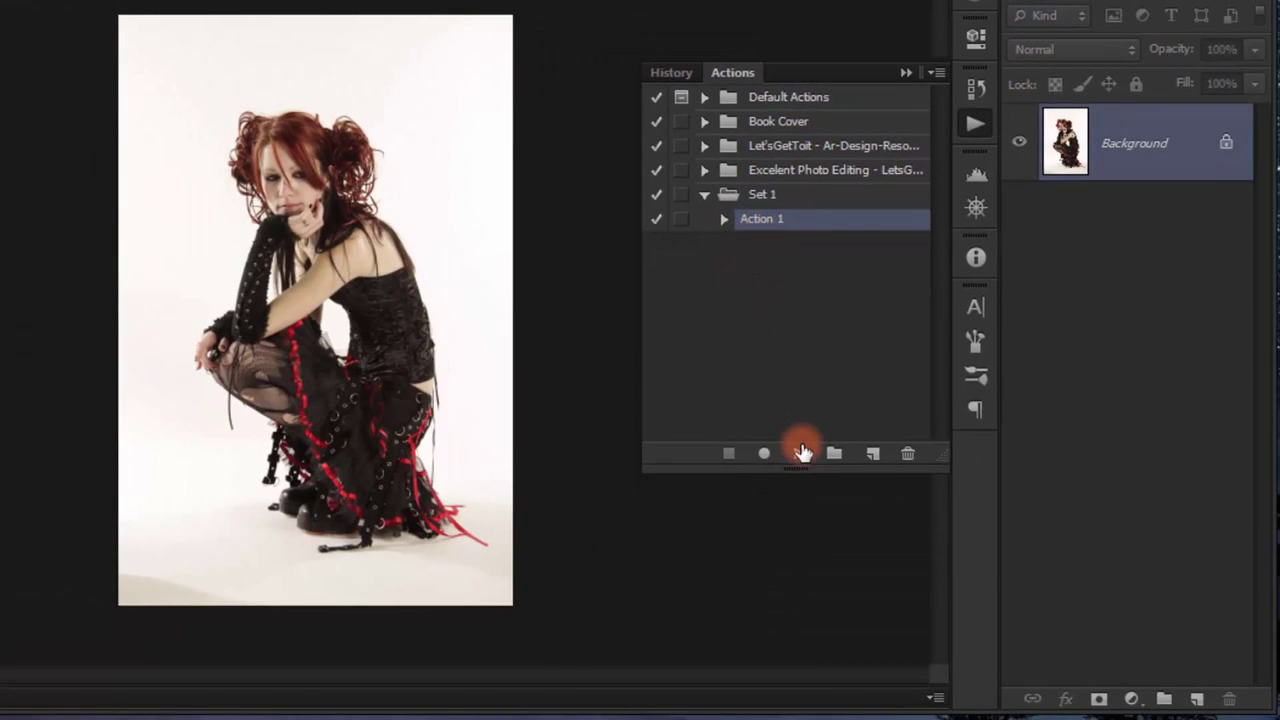
pyautogui.click(803, 452)
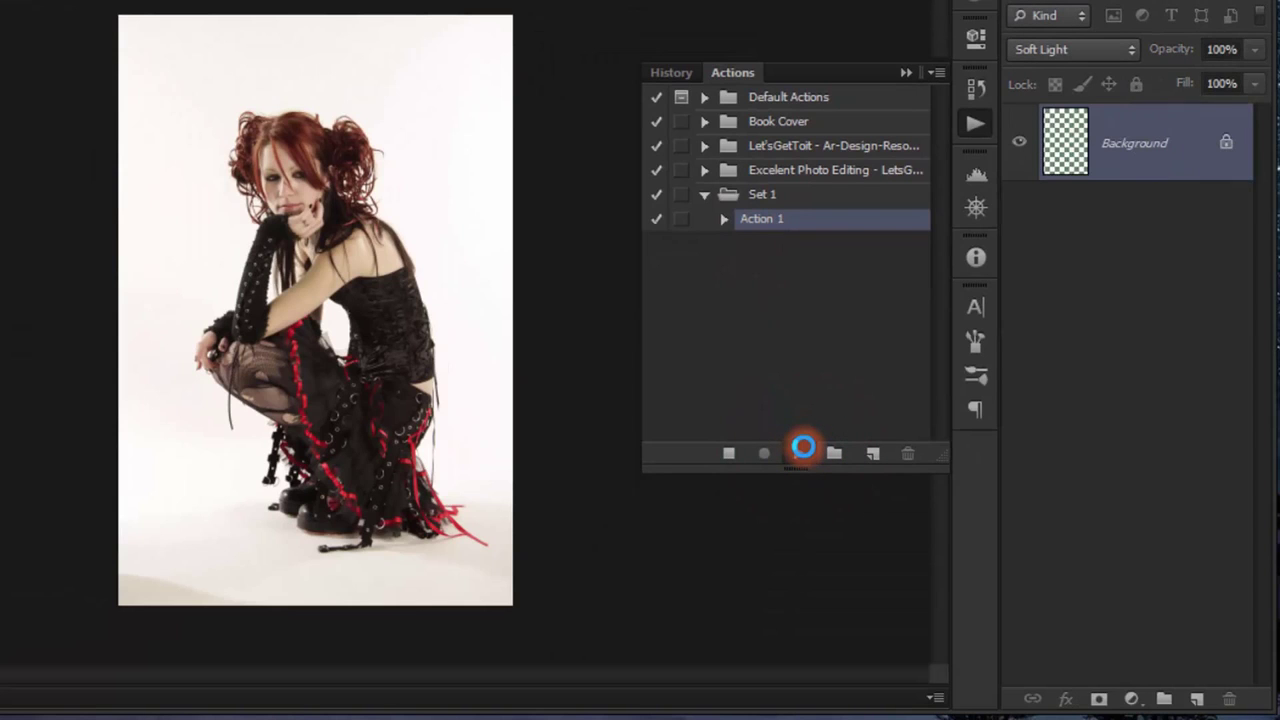
pyautogui.click(803, 450)
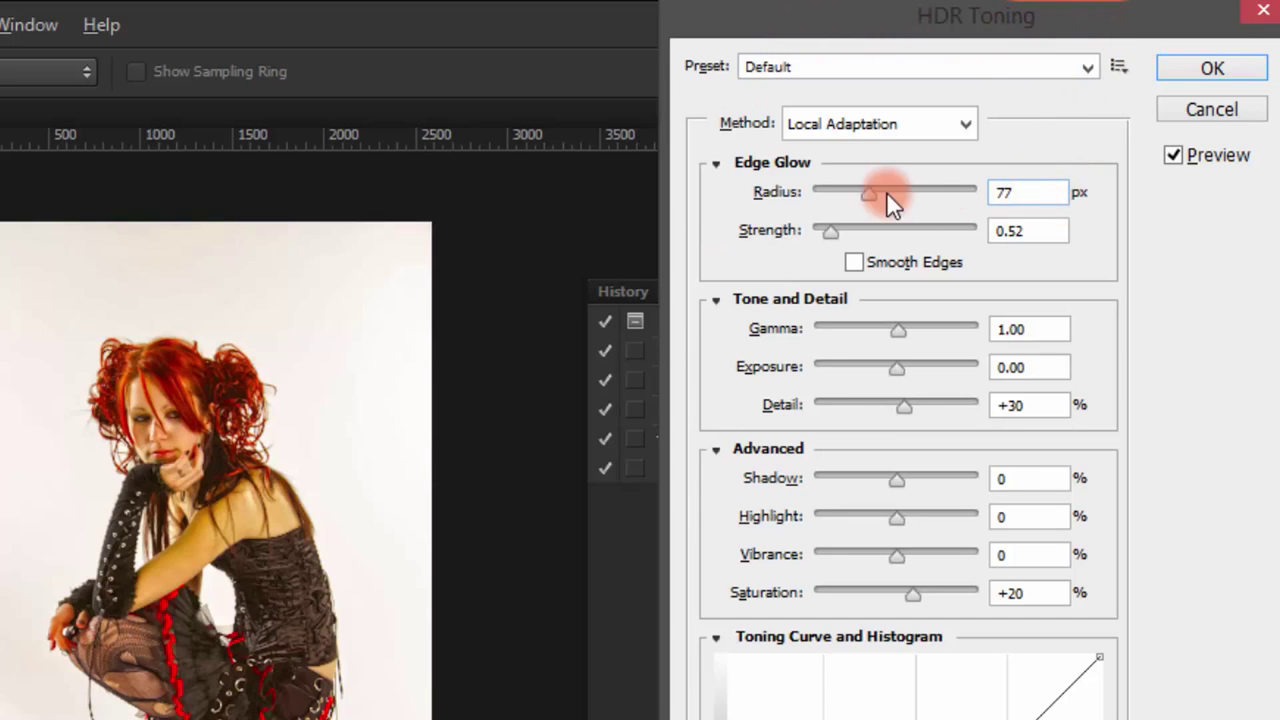
# Set the HDR Toning edge glow to radius 22 and strength 0.73
pyautogui.click(997, 197)
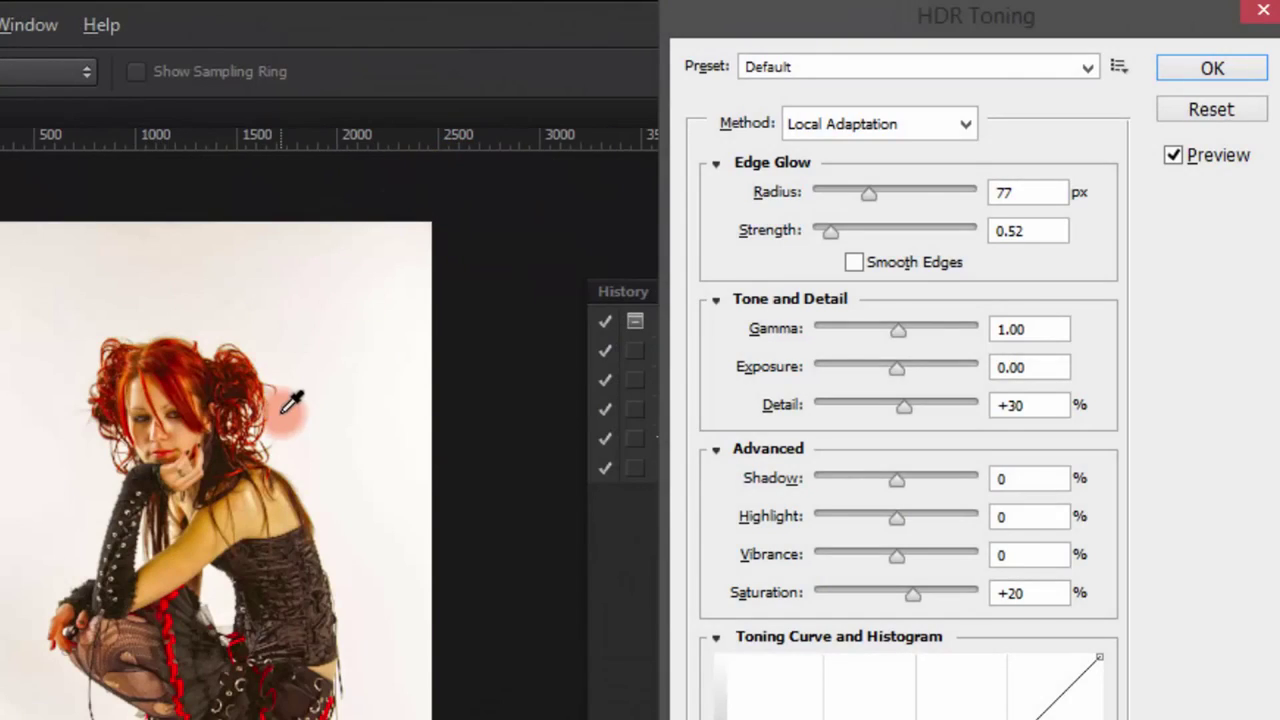
pyautogui.scroll(1, 250, 405)
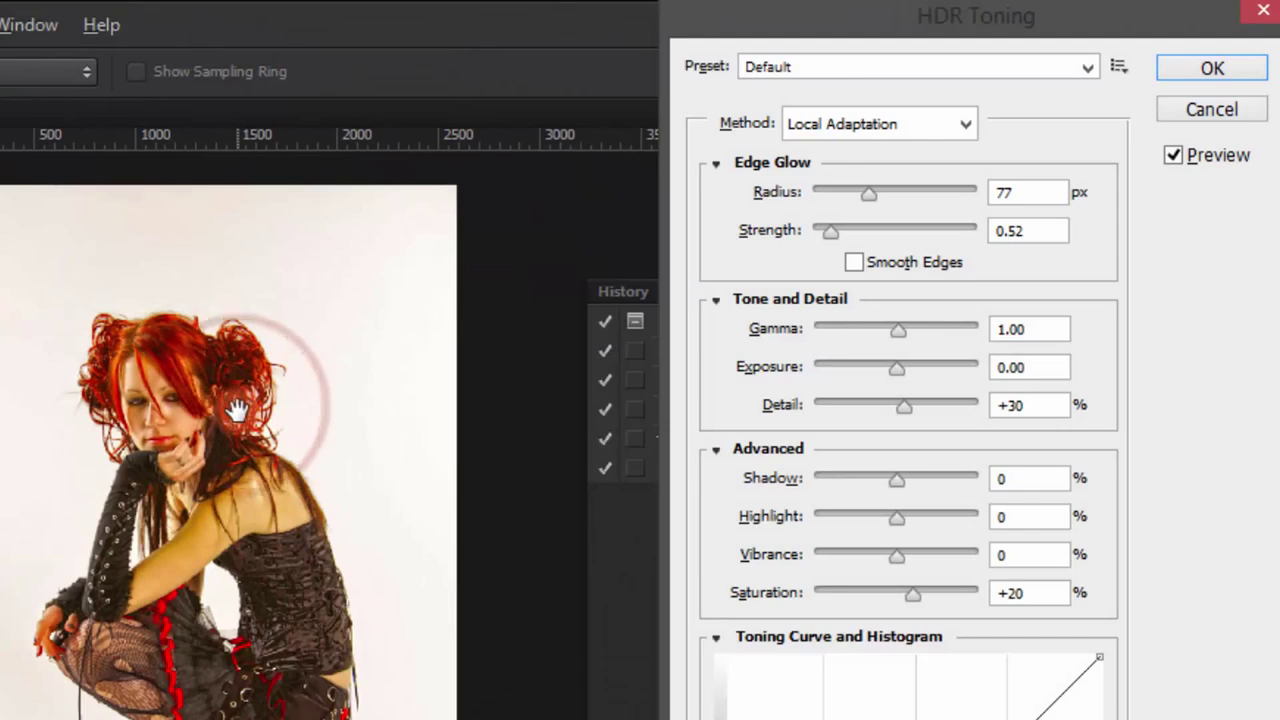
pyautogui.scroll(2, 236, 404)
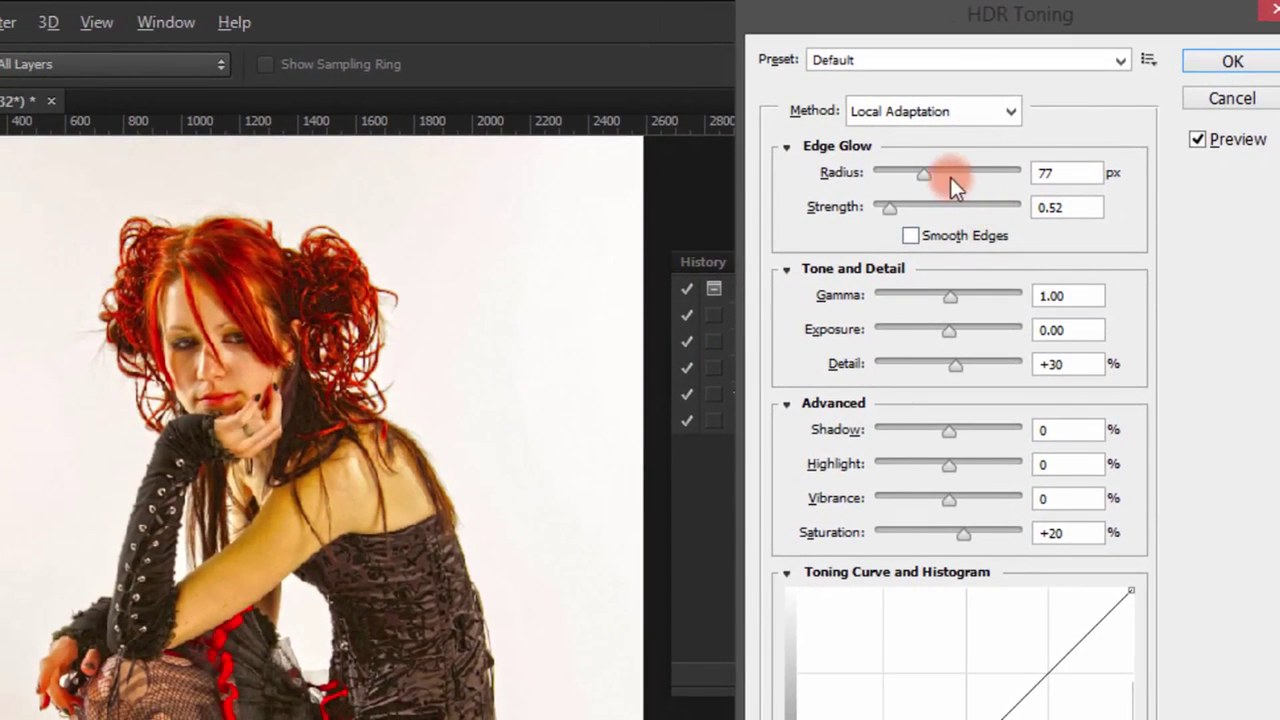
pyautogui.moveTo(919, 181); pyautogui.dragTo(890, 179)
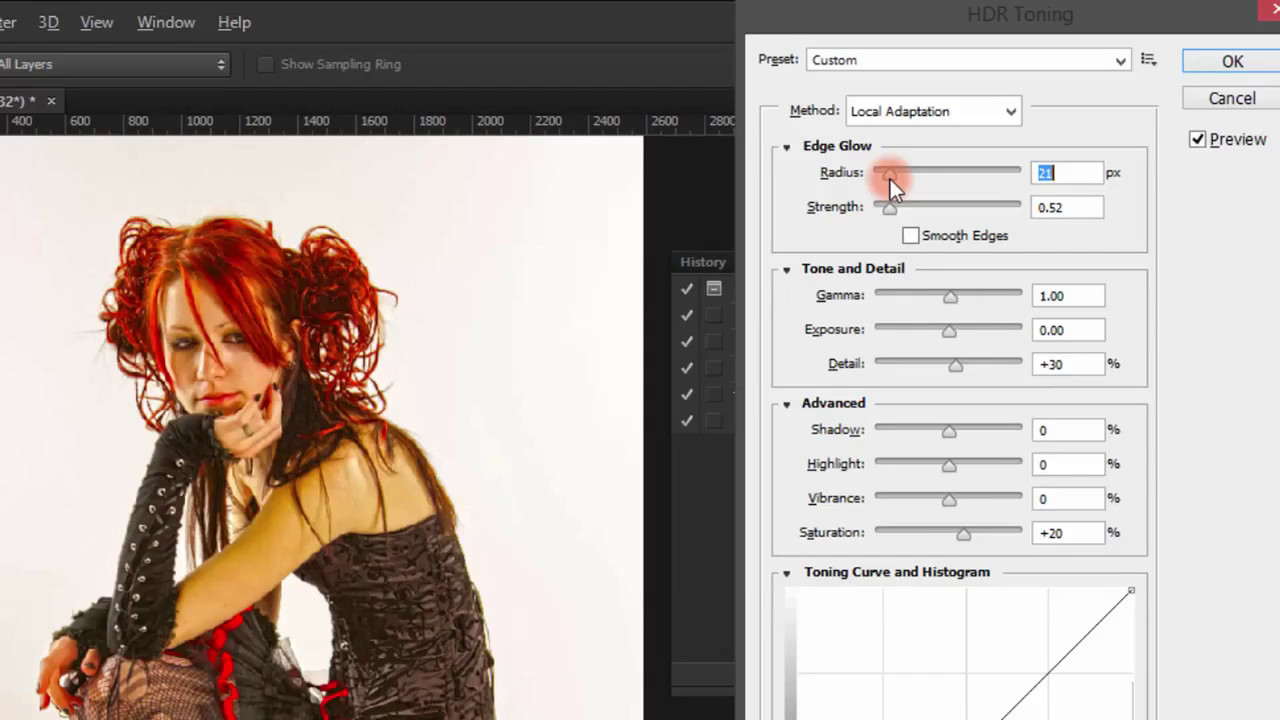
pyautogui.moveTo(890, 179); pyautogui.dragTo(889, 179)
pyautogui.click(1044, 172)
pyautogui.moveTo(1044, 172); pyautogui.dragTo(1021, 172)
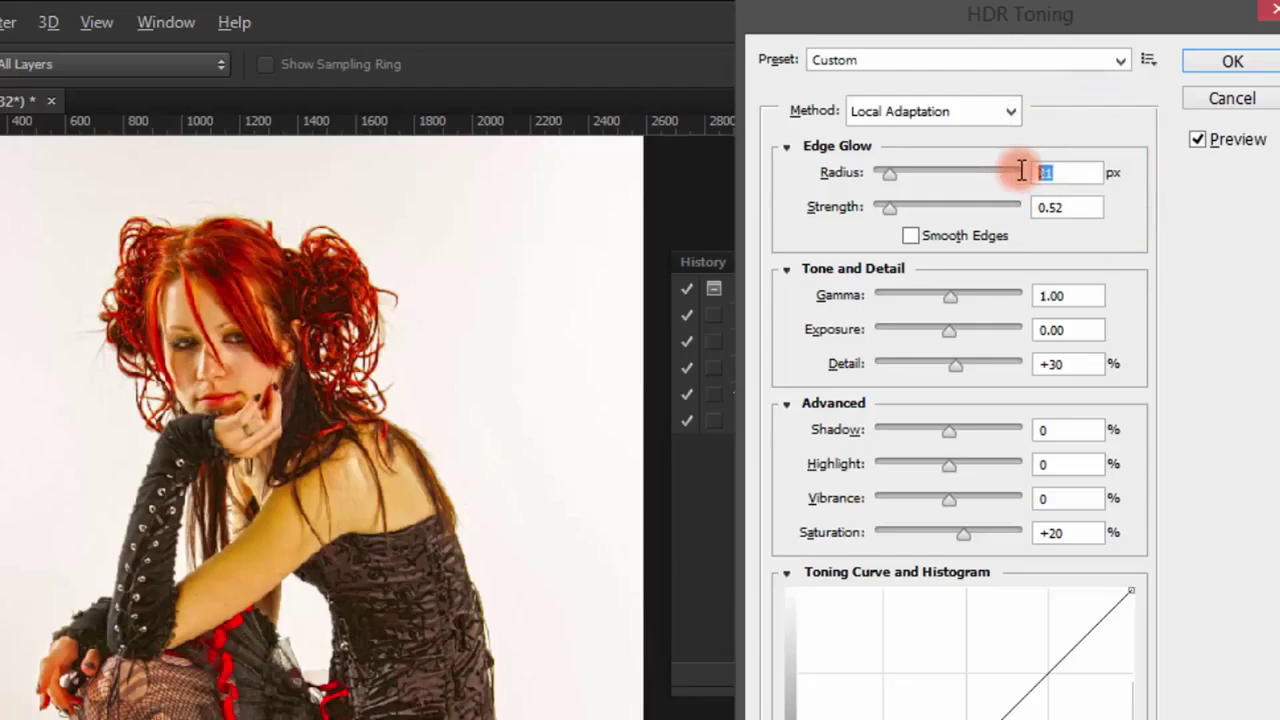
pyautogui.write('22')
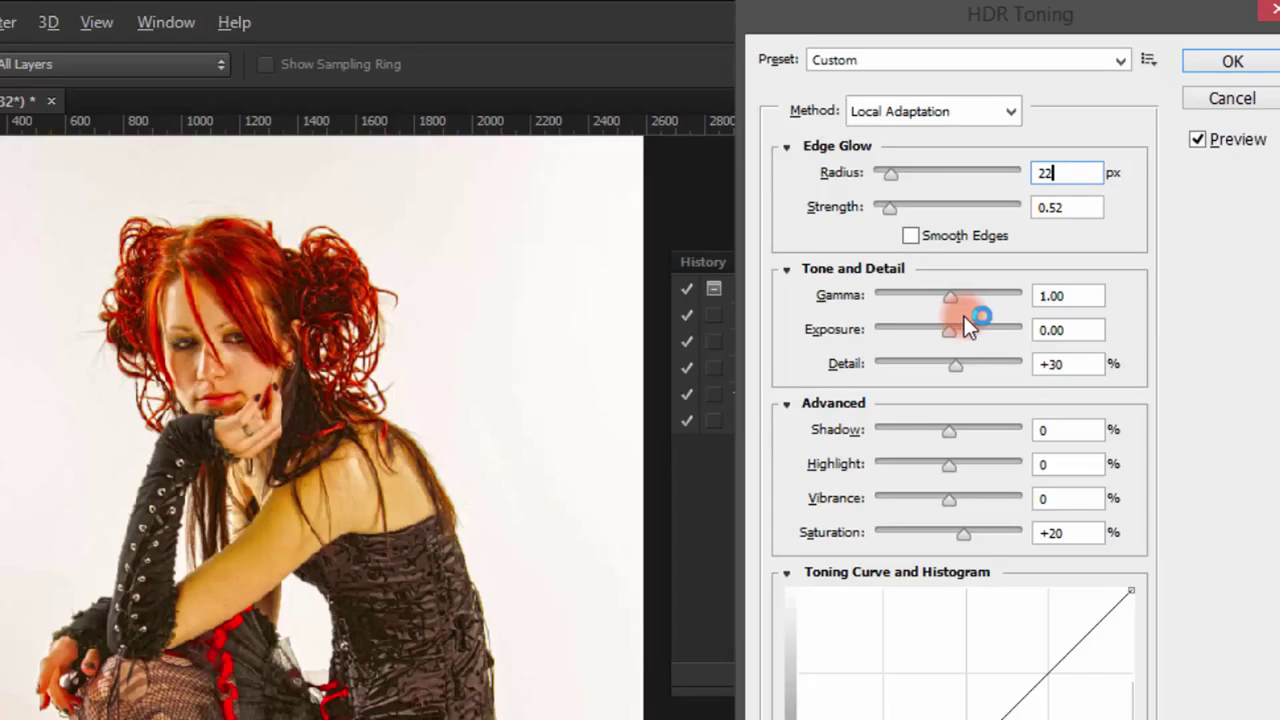
pyautogui.press('Tab')
pyautogui.write('0.73')
# Set exposure to +0.14, detail to 69 and highlight to -6
pyautogui.click(1040, 295)
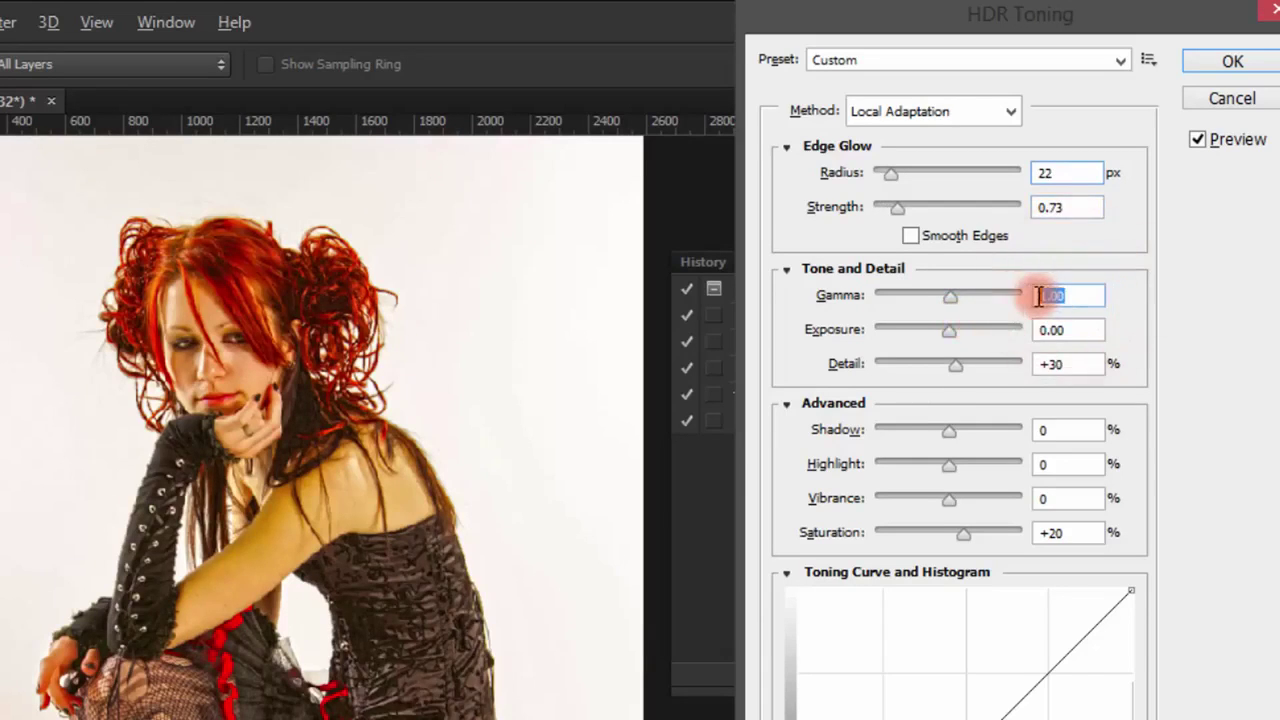
pyautogui.click(1042, 330)
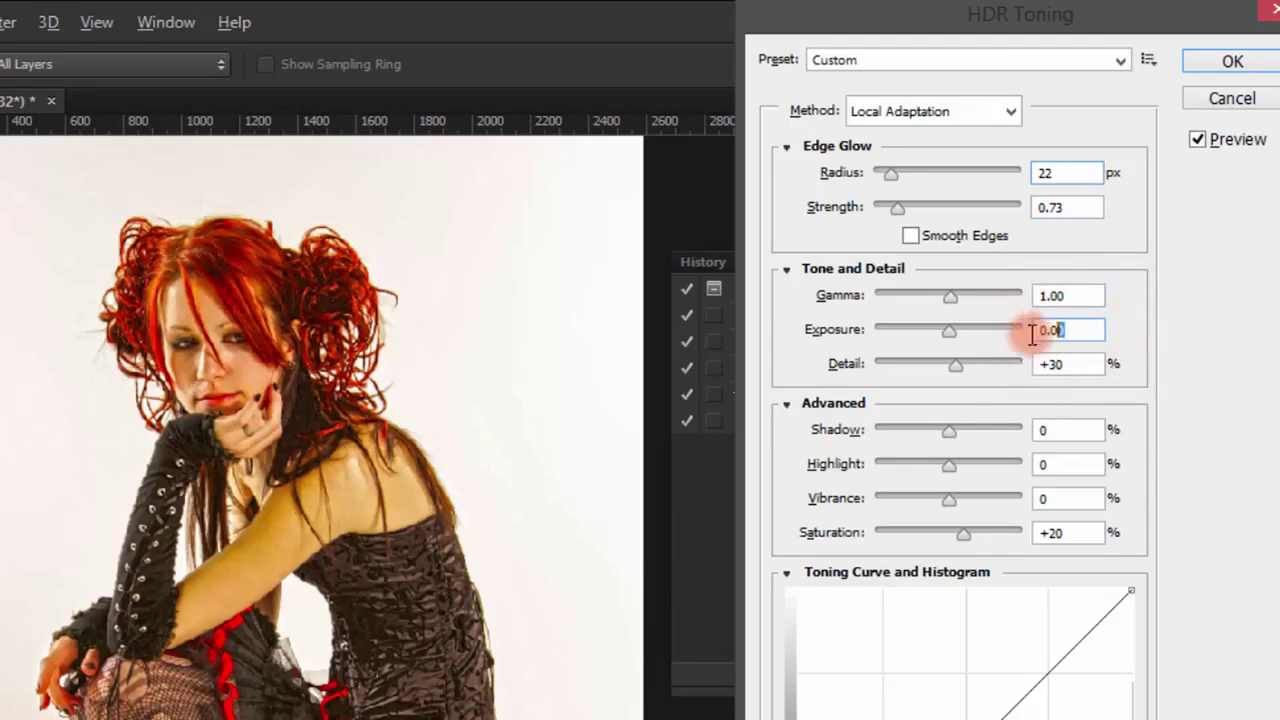
pyautogui.moveTo(951, 333); pyautogui.dragTo(950, 333)
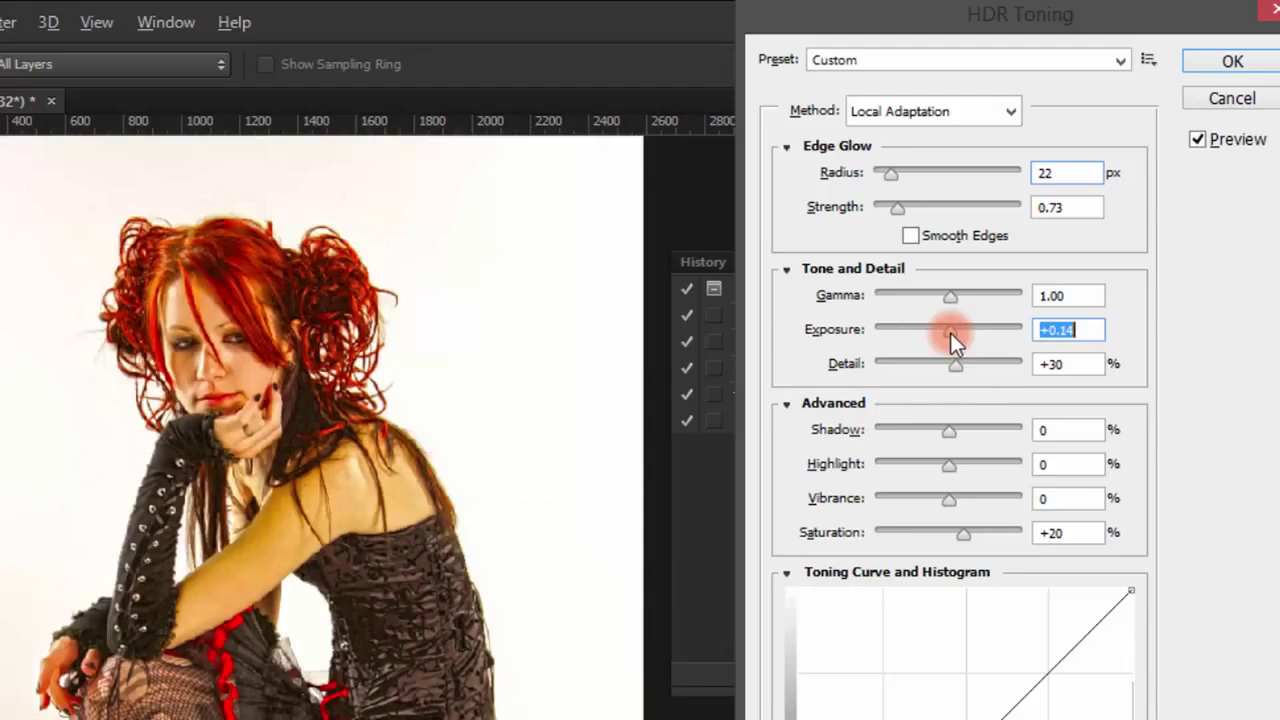
pyautogui.doubleClick(1076, 363)
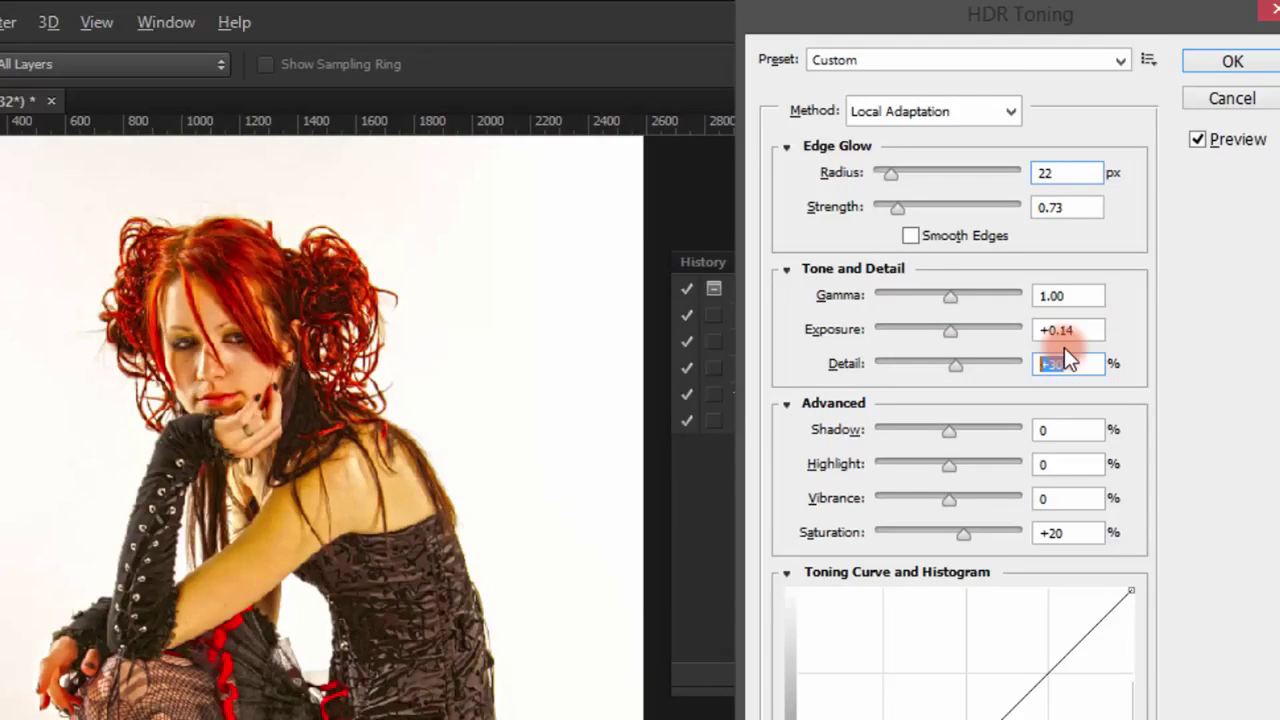
pyautogui.write('6')
pyautogui.write('9')
pyautogui.click(1076, 429)
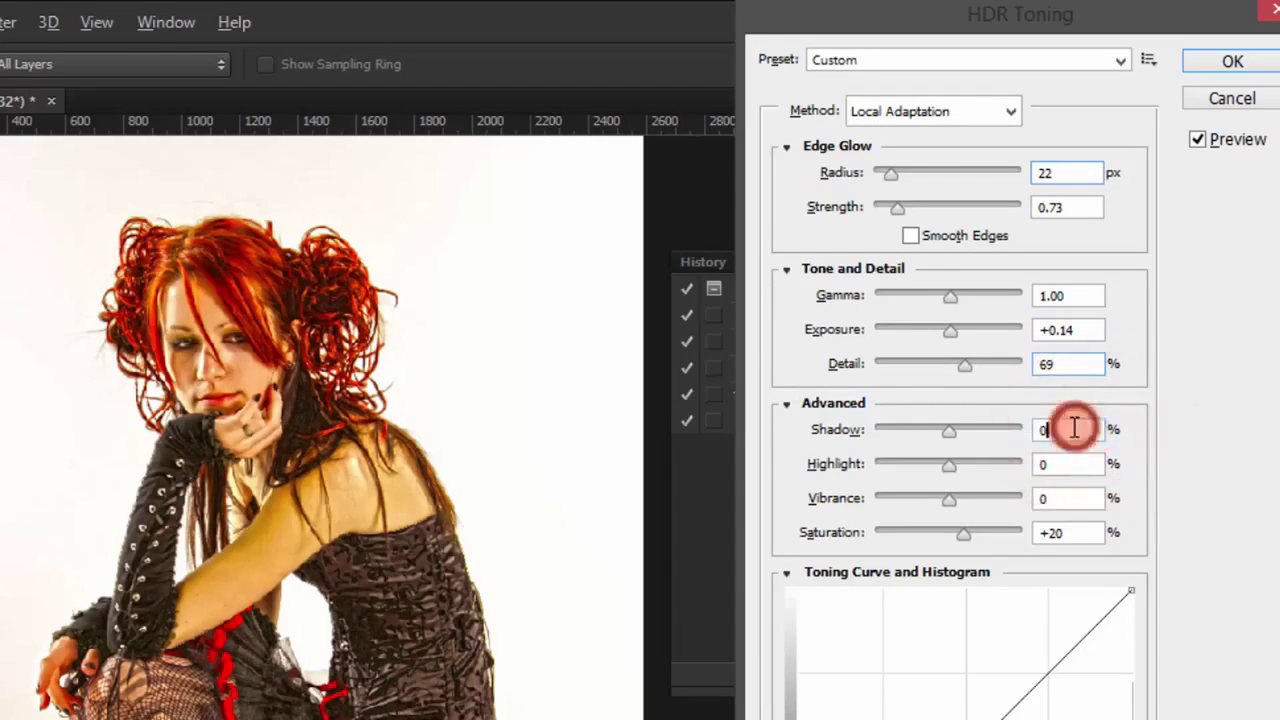
pyautogui.click(1069, 463)
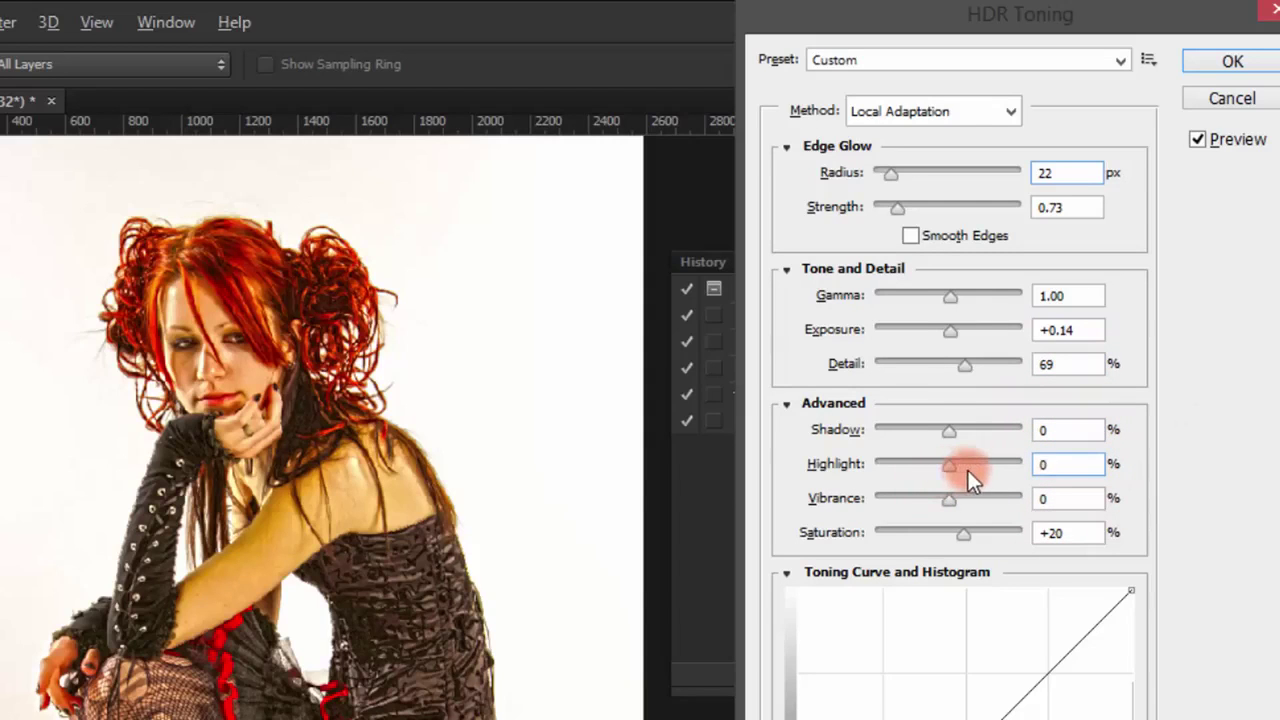
pyautogui.moveTo(946, 470); pyautogui.dragTo(943, 469)
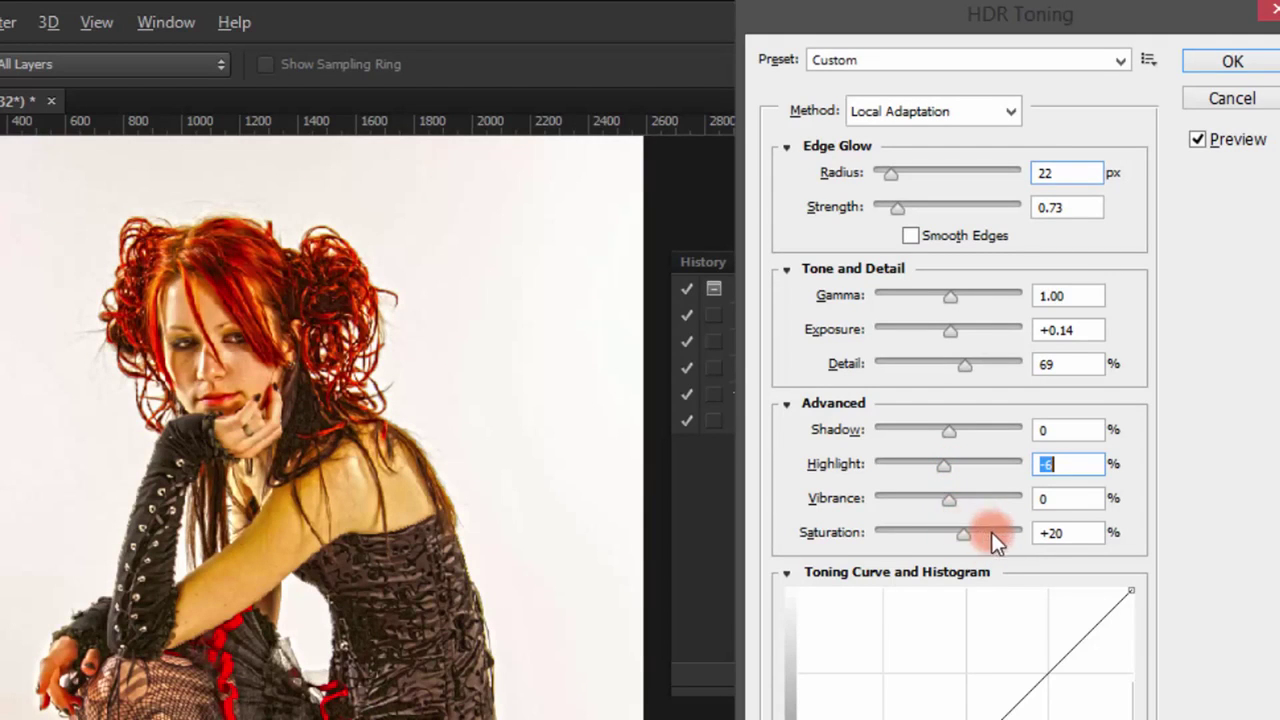
pyautogui.click(1050, 532)
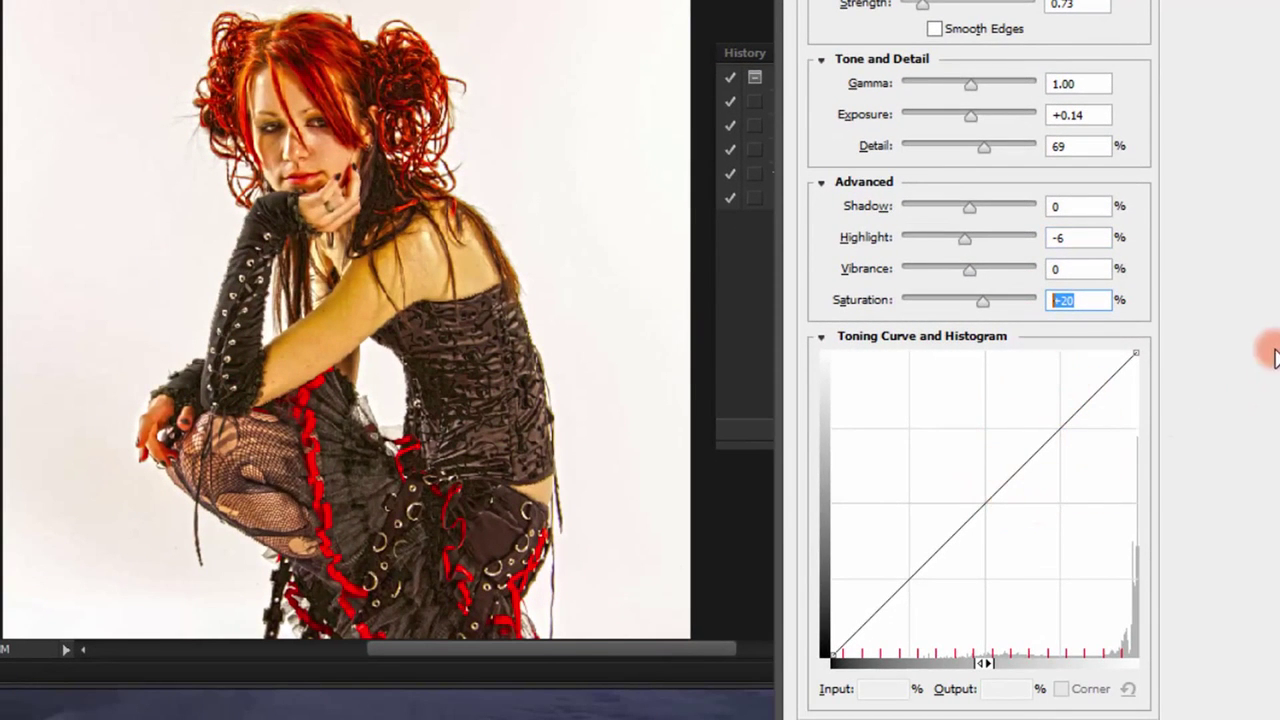
# Add toning curve points at 75 (raised to 76) and midpoint, then apply HDR Toning
pyautogui.click(1060, 427)
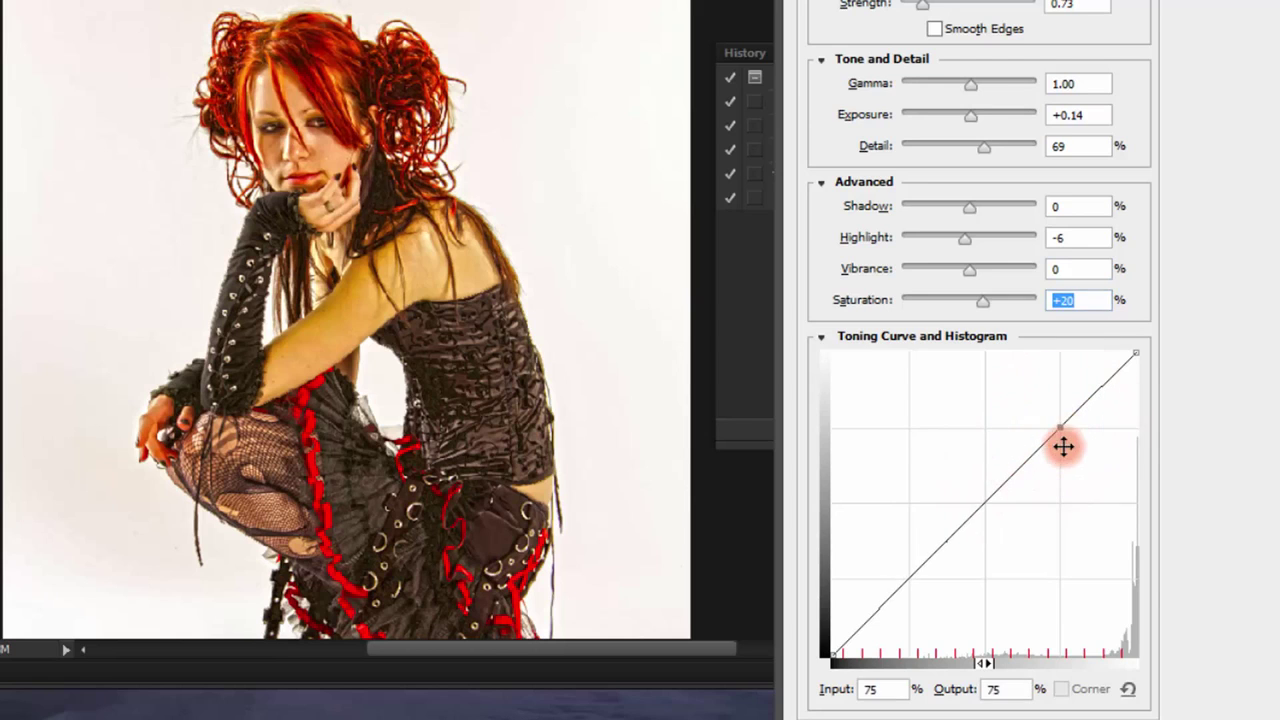
pyautogui.moveTo(1060, 429); pyautogui.dragTo(1060, 427)
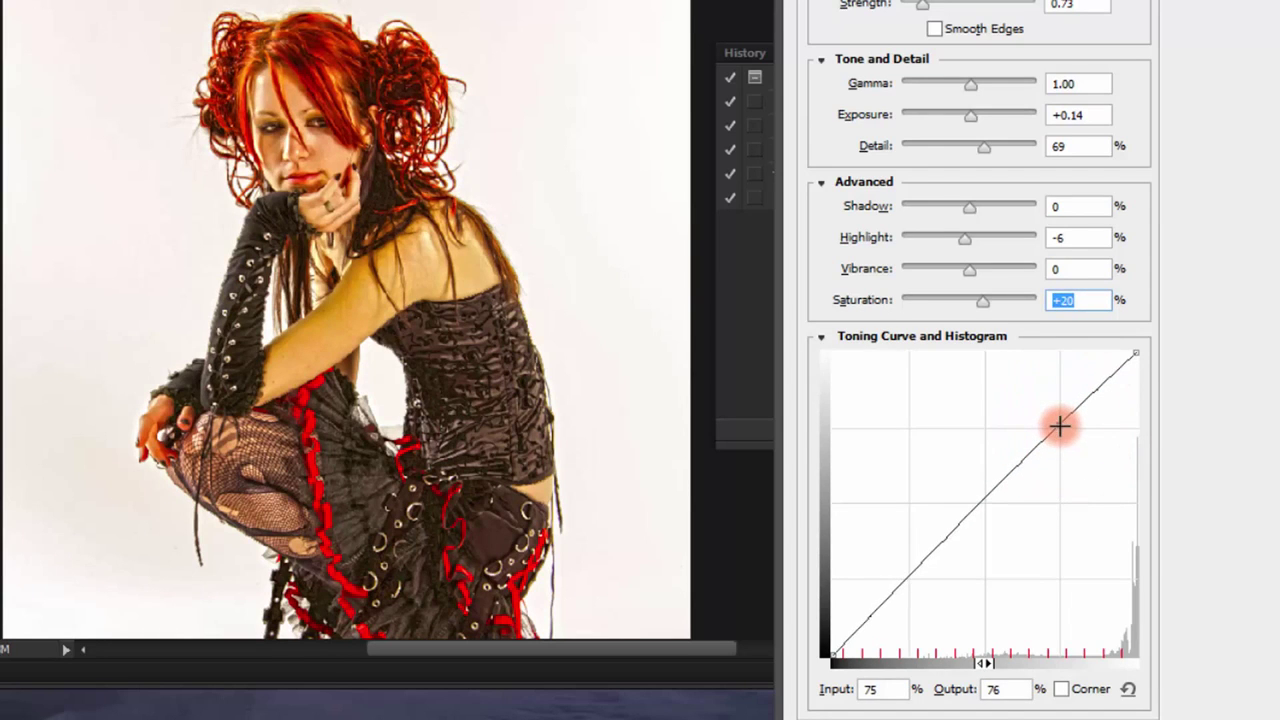
pyautogui.click(985, 501)
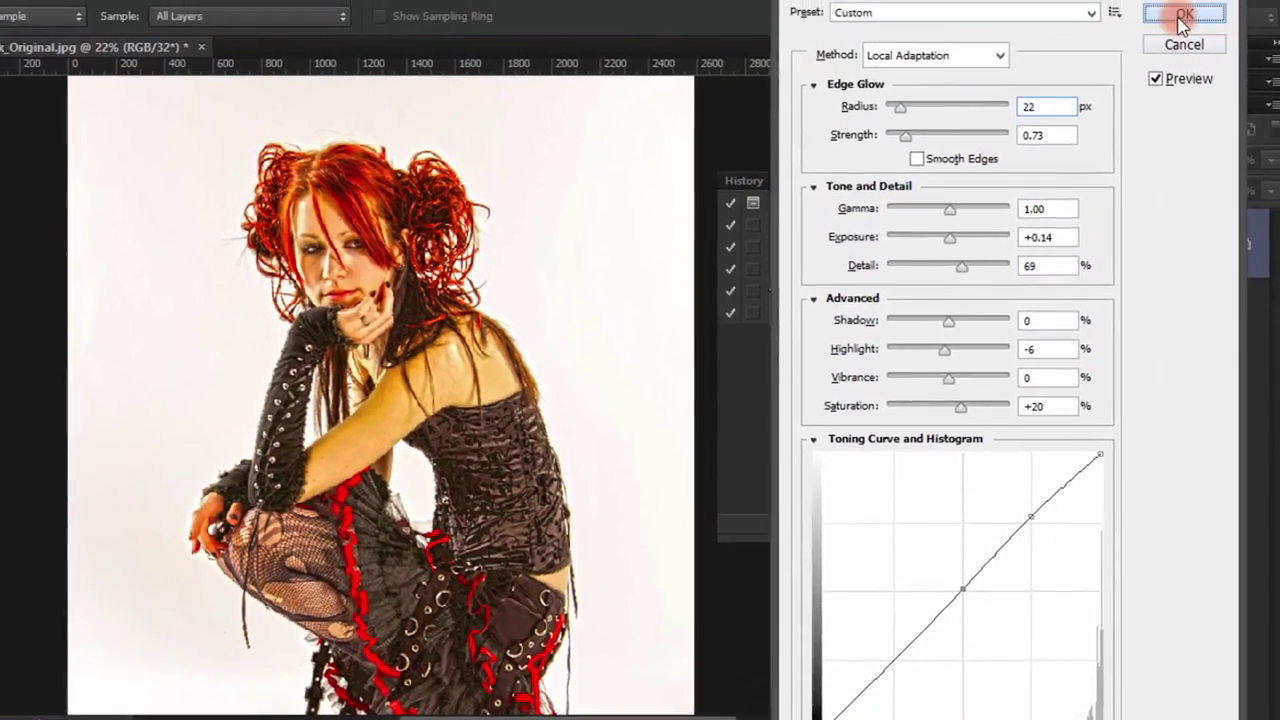
pyautogui.click(1181, 16)
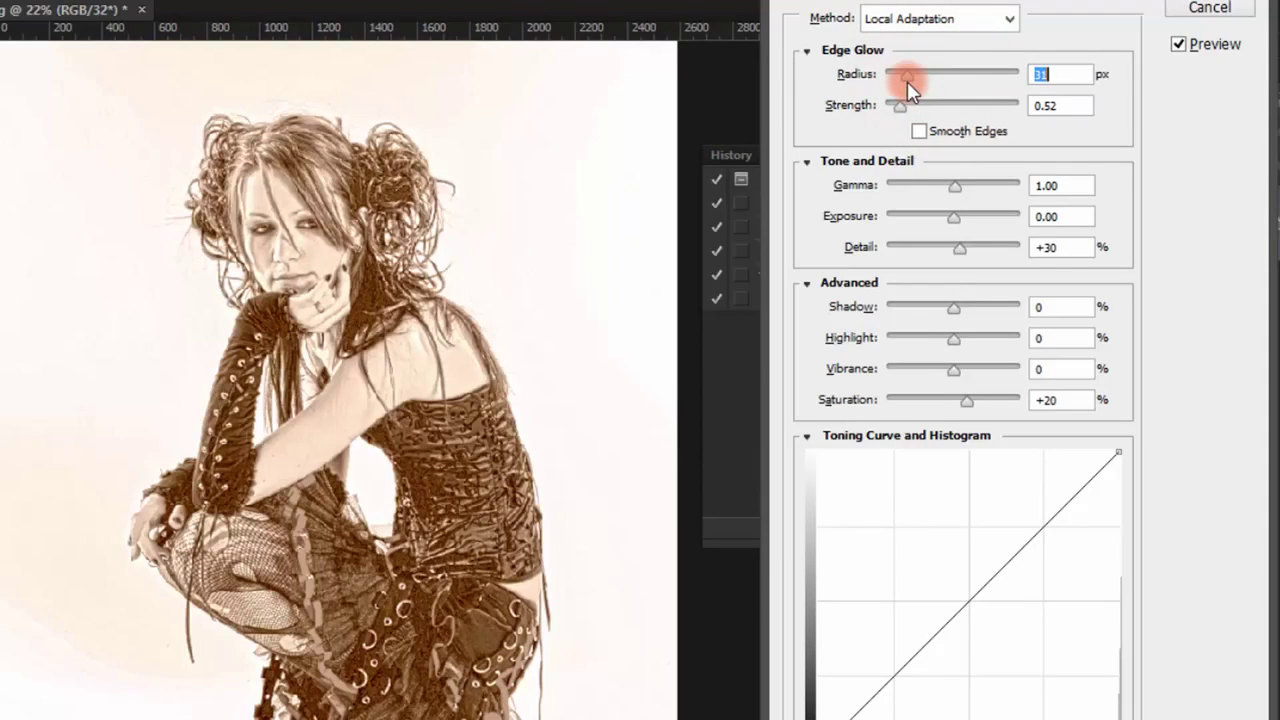
# Drag the sliders to edge glow radius 24, exposure +0.14, detail +62 and highlight -6
pyautogui.moveTo(907, 81); pyautogui.dragTo(904, 85)
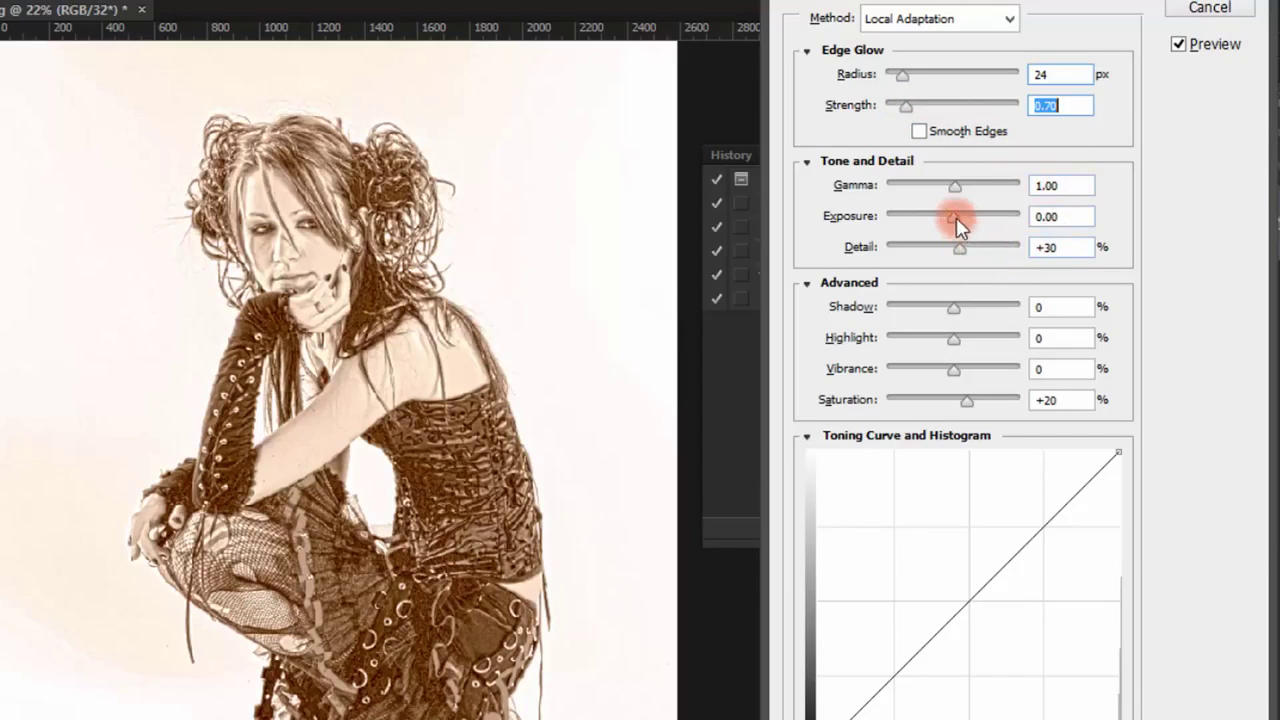
pyautogui.moveTo(957, 214); pyautogui.dragTo(956, 225)
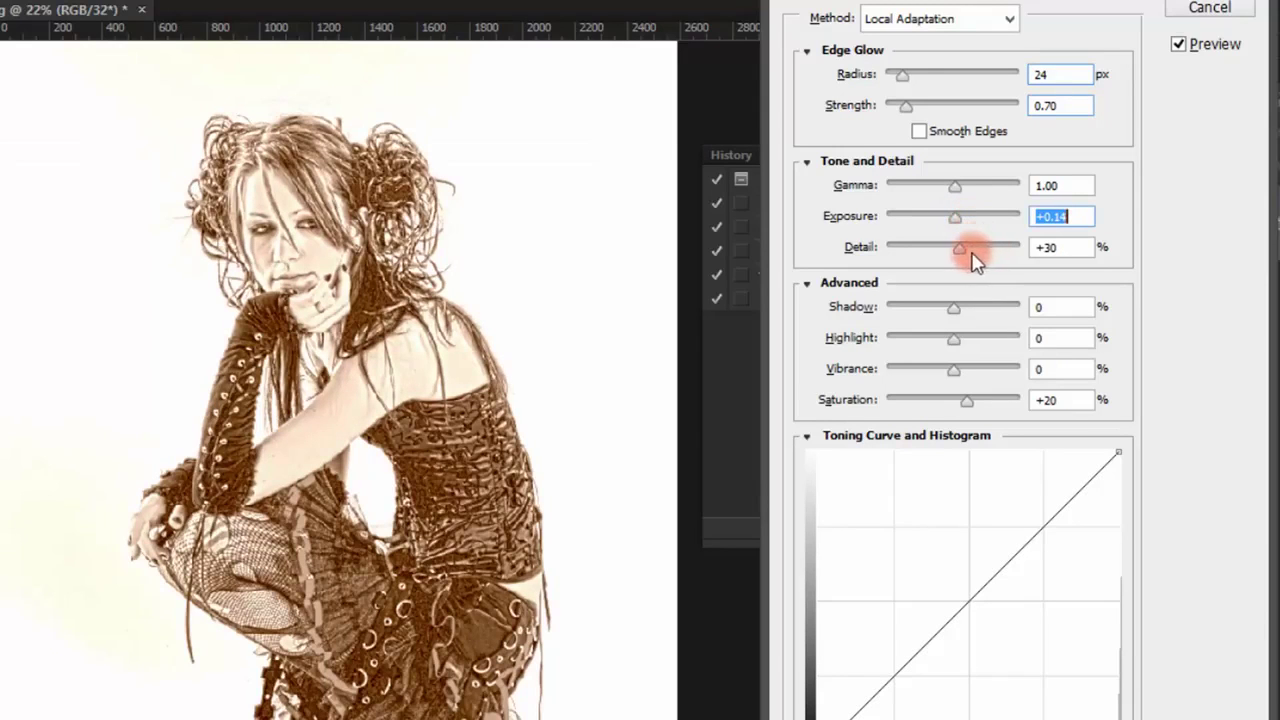
pyautogui.click(962, 249)
pyautogui.moveTo(962, 250); pyautogui.dragTo(966, 250)
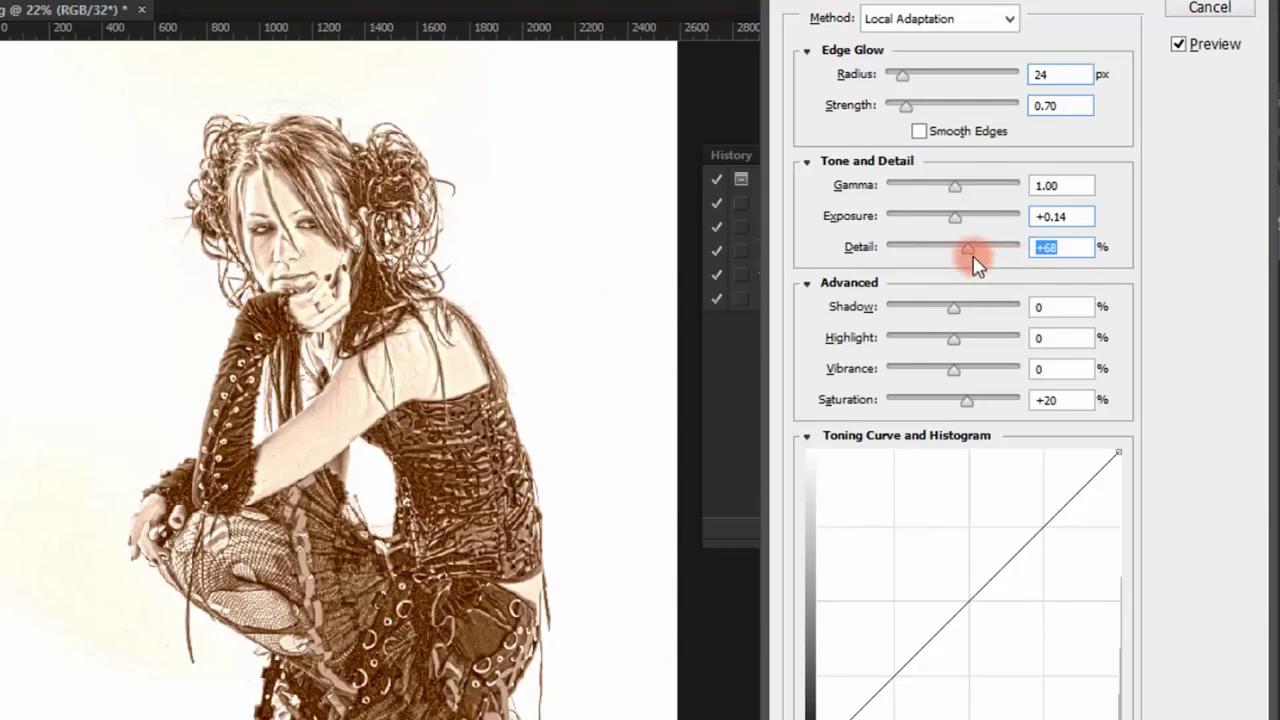
pyautogui.moveTo(970, 258); pyautogui.dragTo(968, 258)
pyautogui.moveTo(968, 258); pyautogui.dragTo(972, 261)
pyautogui.click(1045, 306)
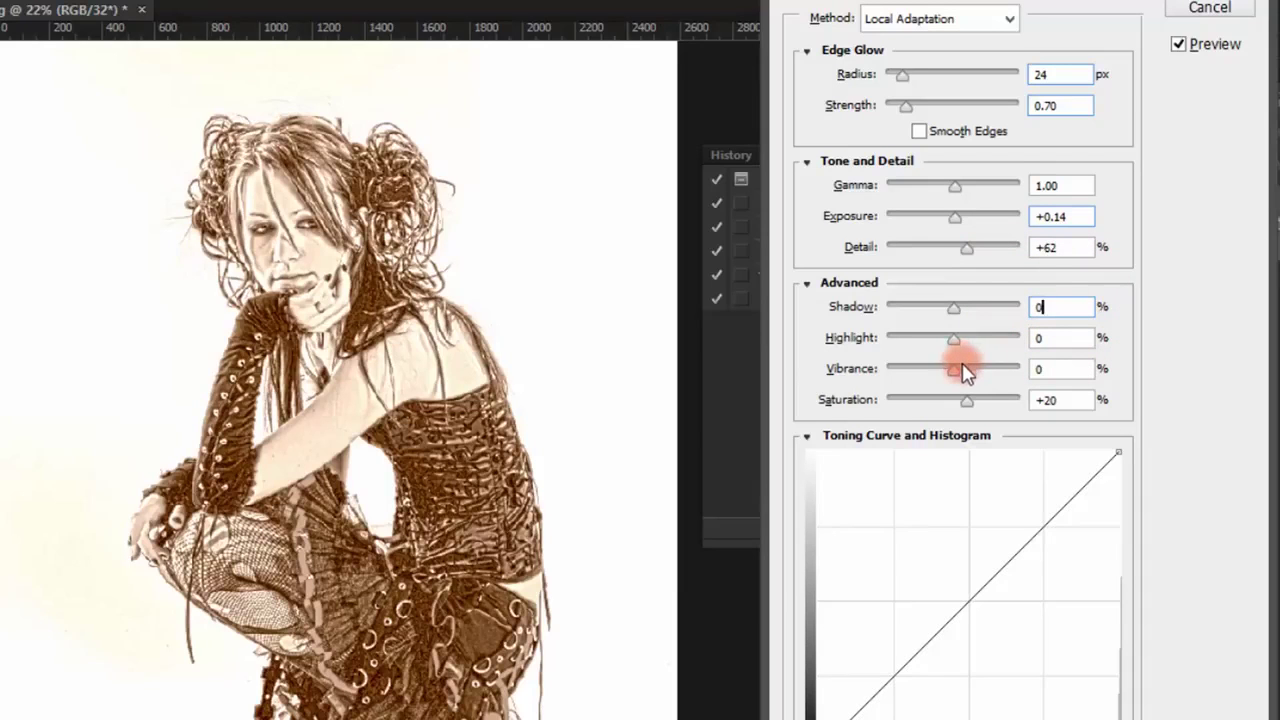
pyautogui.moveTo(958, 346); pyautogui.dragTo(952, 346)
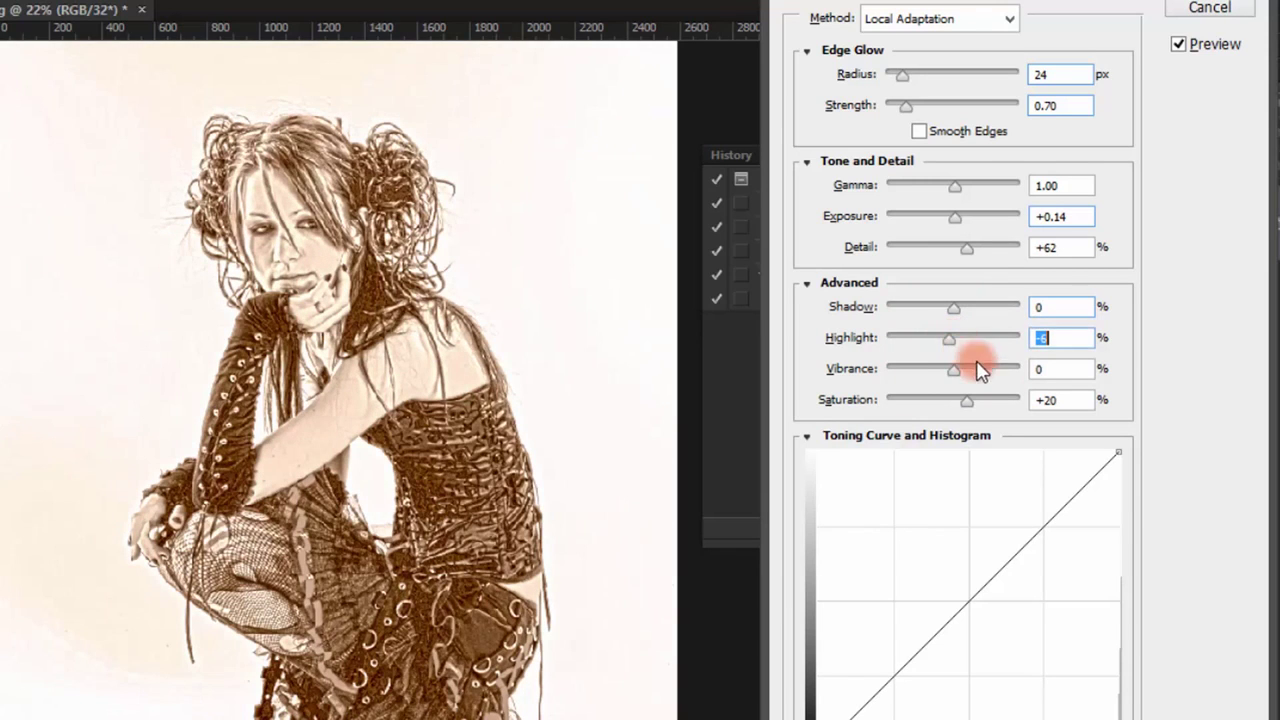
pyautogui.click(1043, 368)
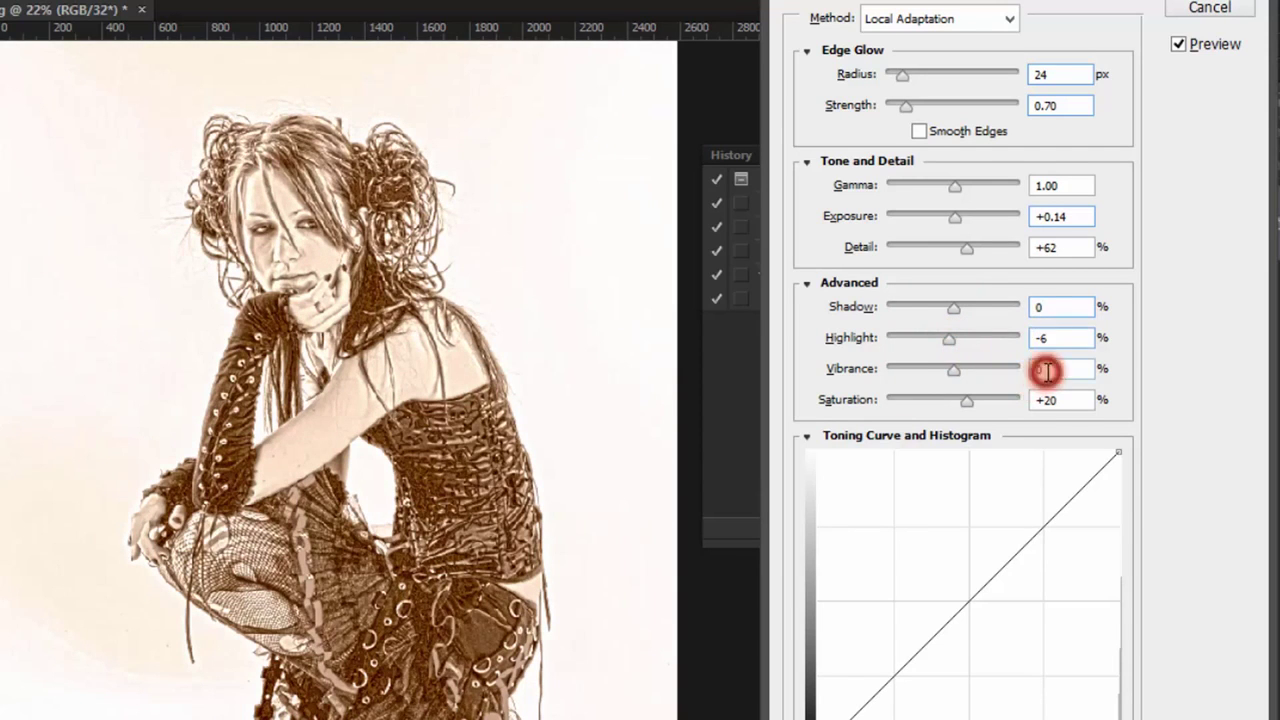
# Add 25% and 75% toning curve points, lift the 75% point, and confirm HDR Toning
pyautogui.click(1042, 526)
pyautogui.click(968, 600)
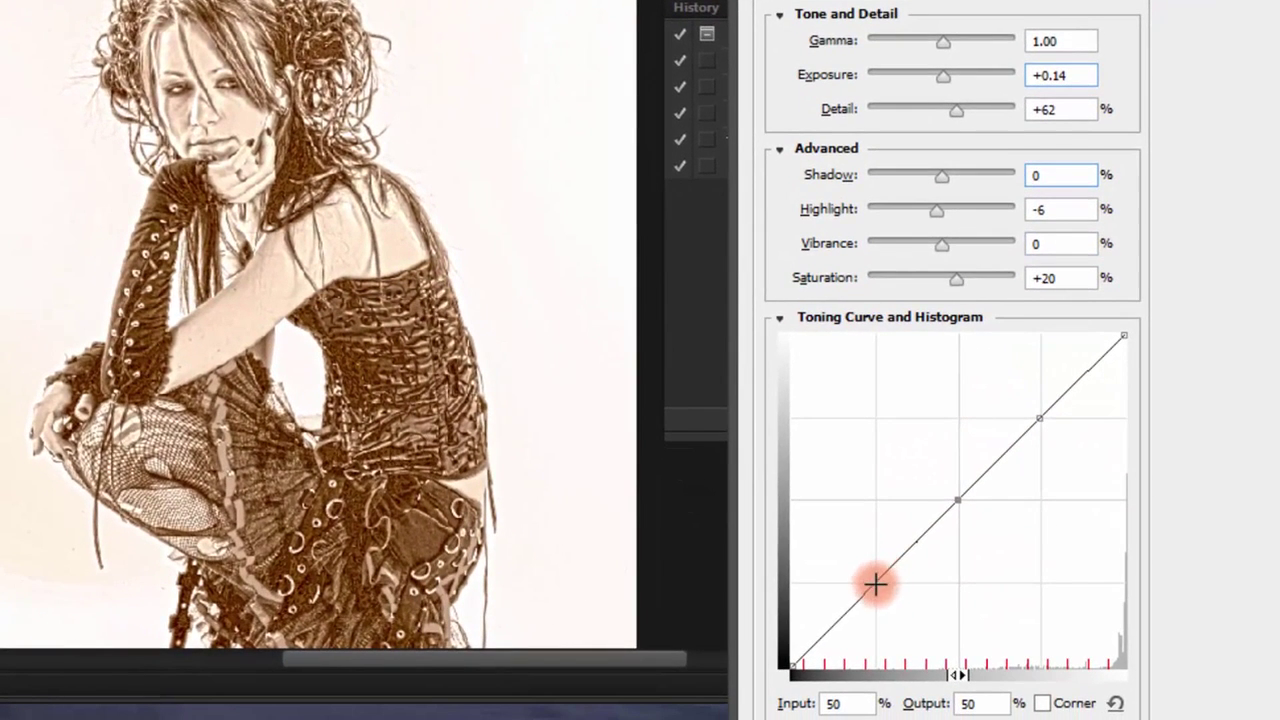
pyautogui.click(875, 583)
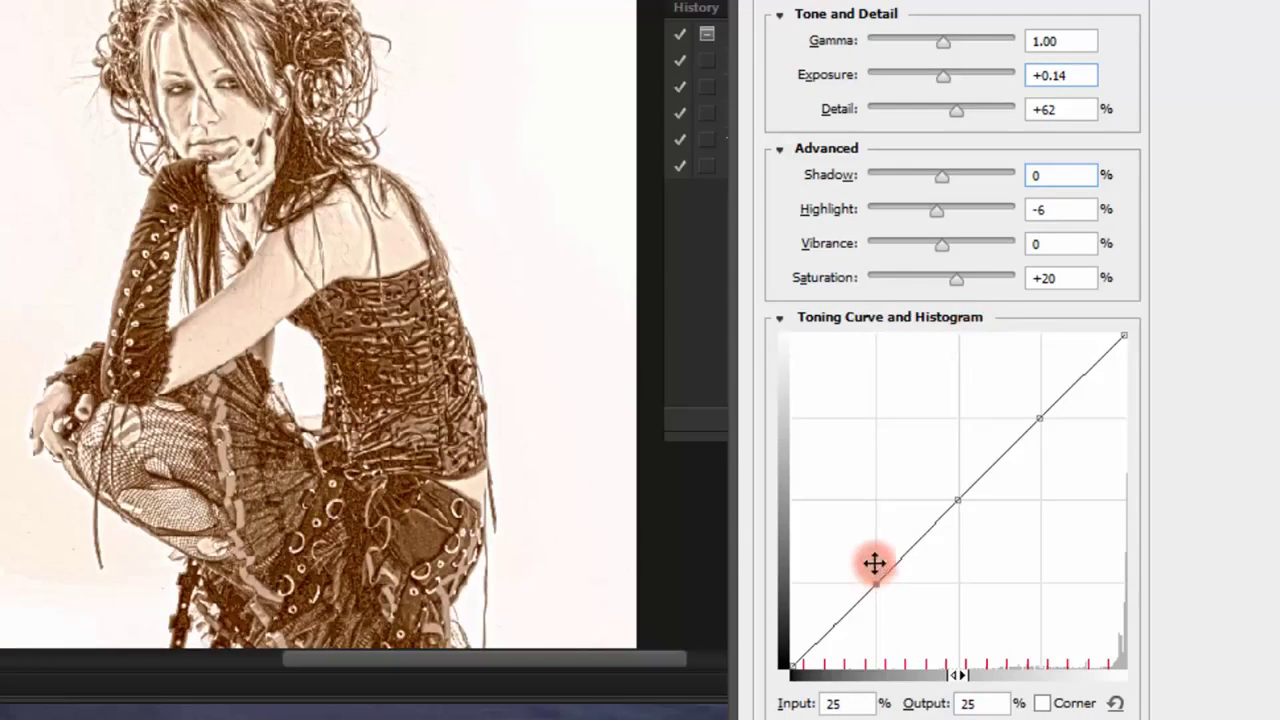
pyautogui.click(1040, 418)
pyautogui.moveTo(1043, 419); pyautogui.dragTo(1042, 402)
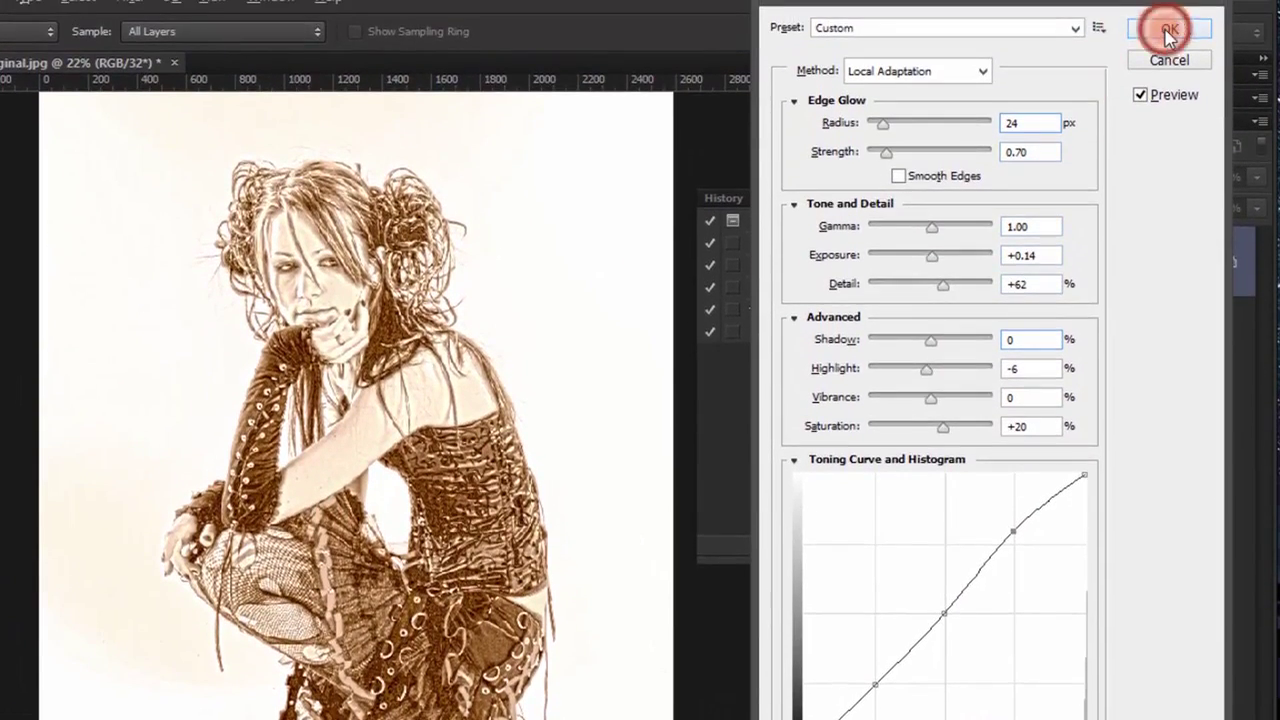
pyautogui.click(1169, 32)
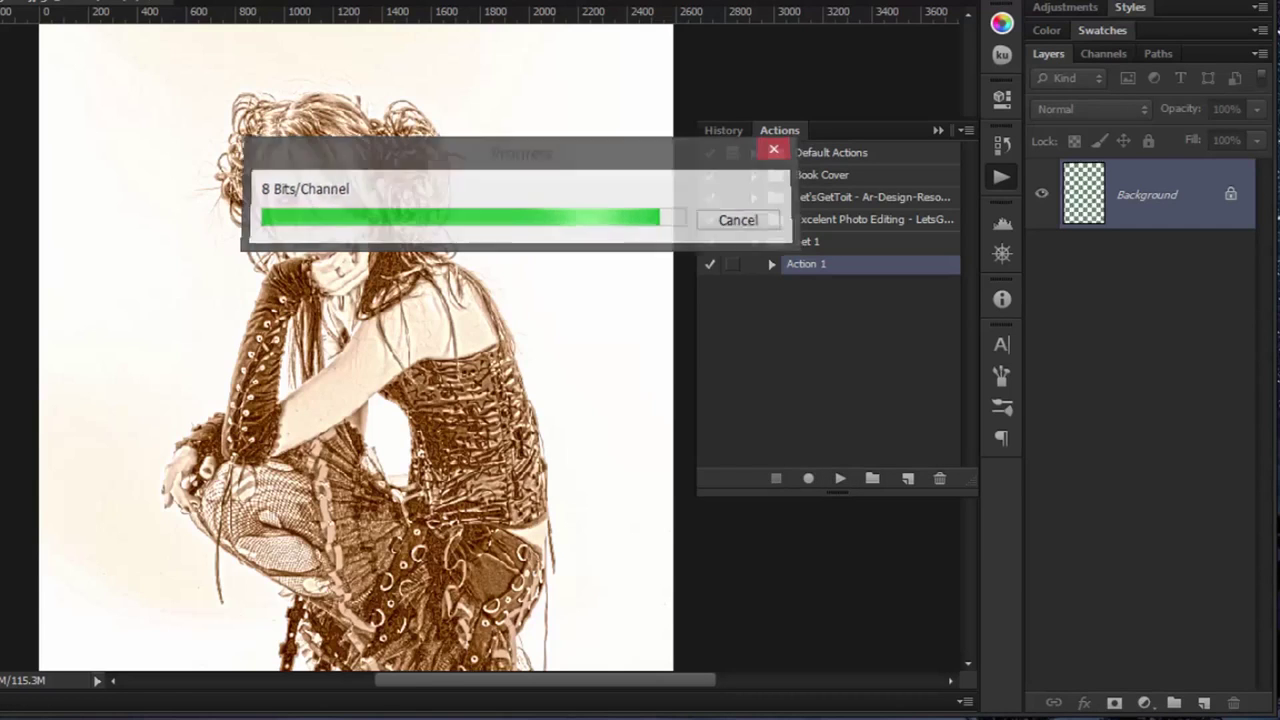
# Collapse Set 1, close the Actions panel, inspect the 8-bit sketch, and bring up the Vintage_Tut folder
pyautogui.click(754, 241)
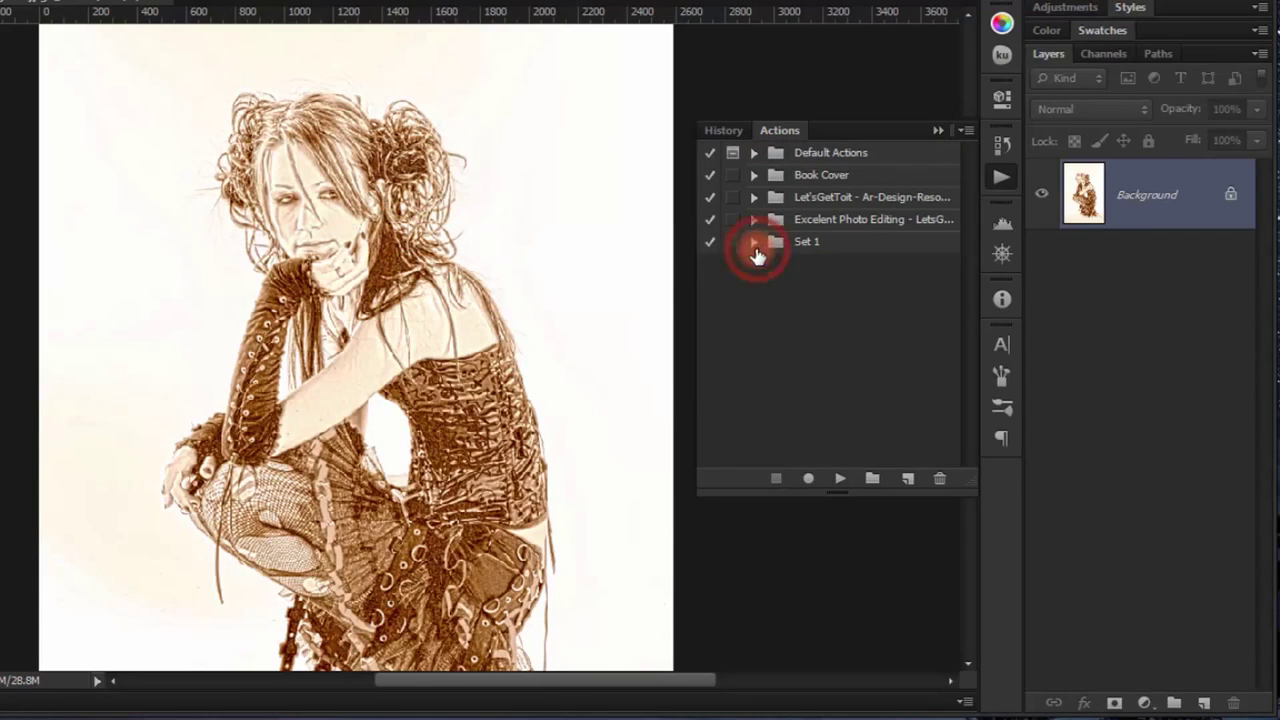
pyautogui.click(939, 130)
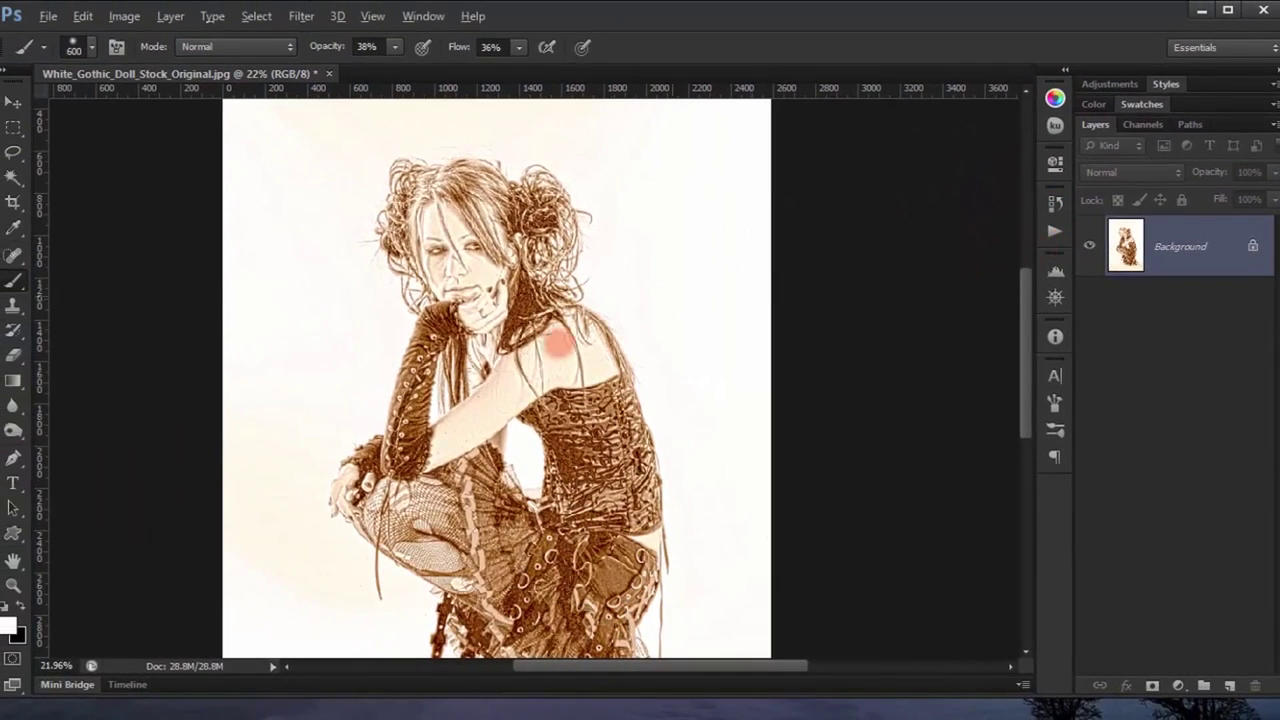
pyautogui.scroll(-2, 349, 343)
pyautogui.moveTo(430, 350); pyautogui.dragTo(526, 246)
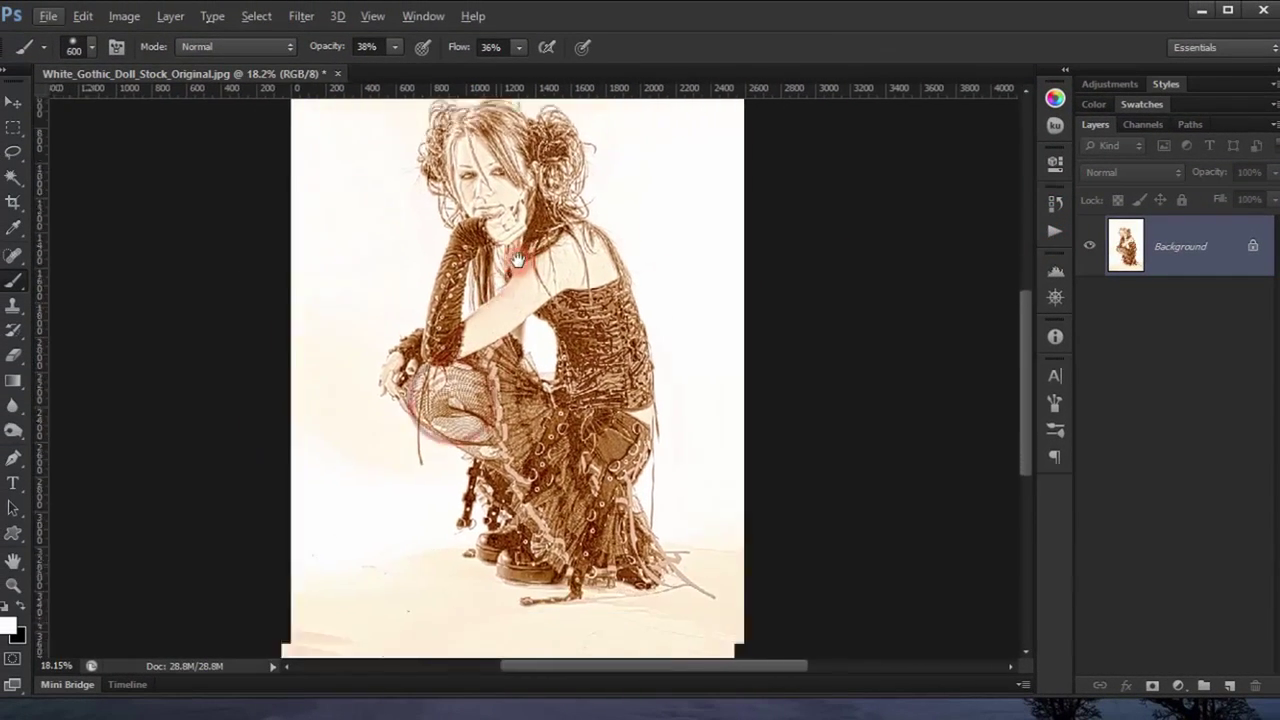
pyautogui.scroll(2, 526, 246)
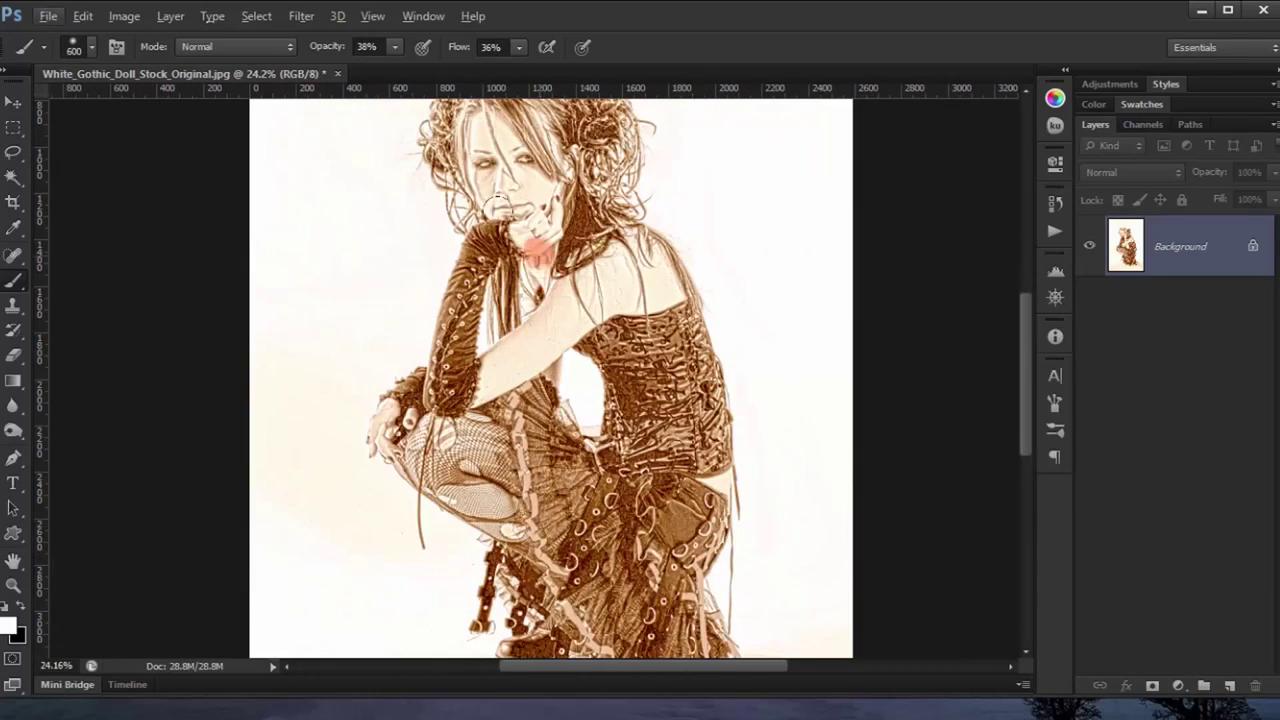
pyautogui.scroll(2, 523, 240)
pyautogui.scroll(1, 575, 400)
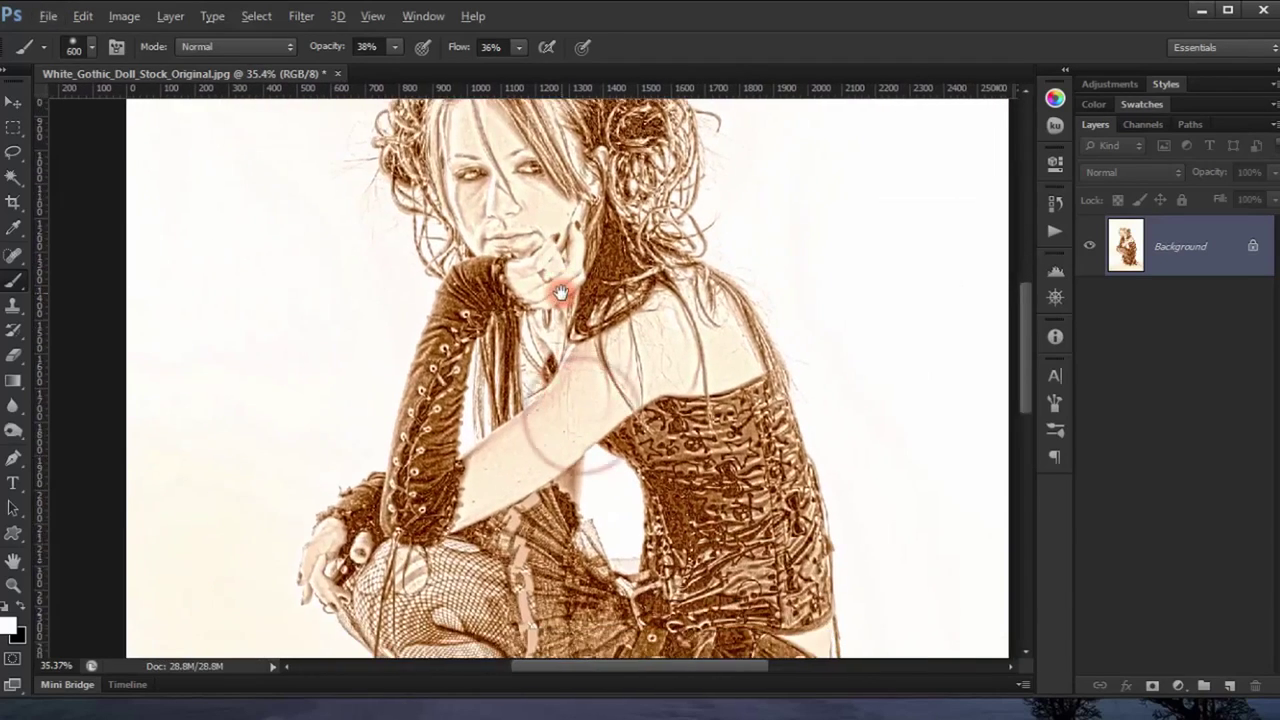
pyautogui.scroll(-3, 567, 288)
pyautogui.scroll(-2, 567, 288)
pyautogui.scroll(-1, 530, 282)
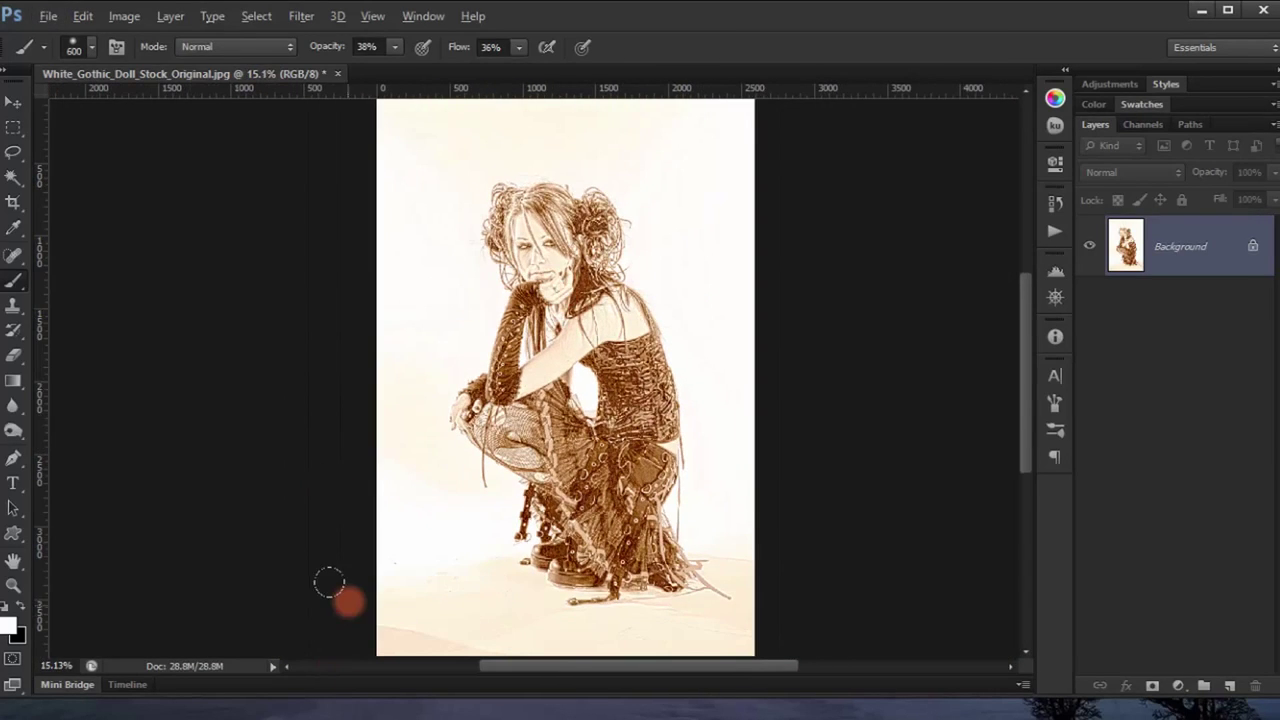
pyautogui.moveTo(180, 712)
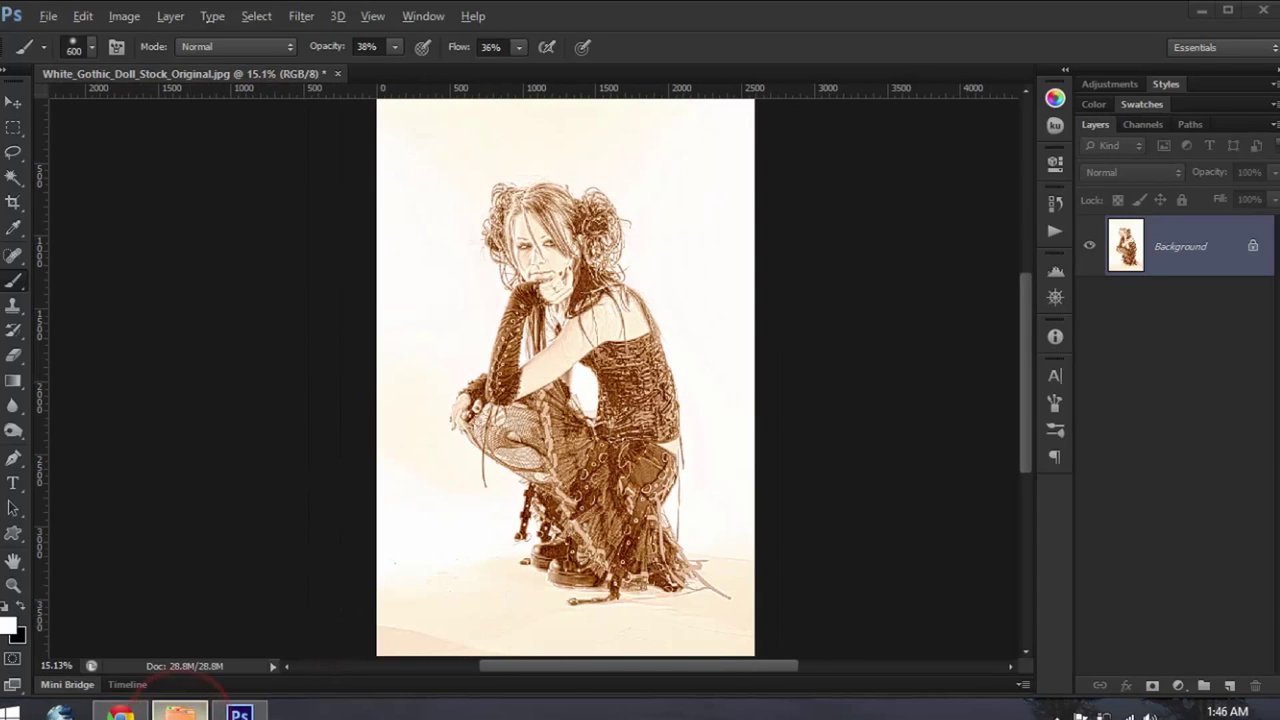
pyautogui.click(180, 713)
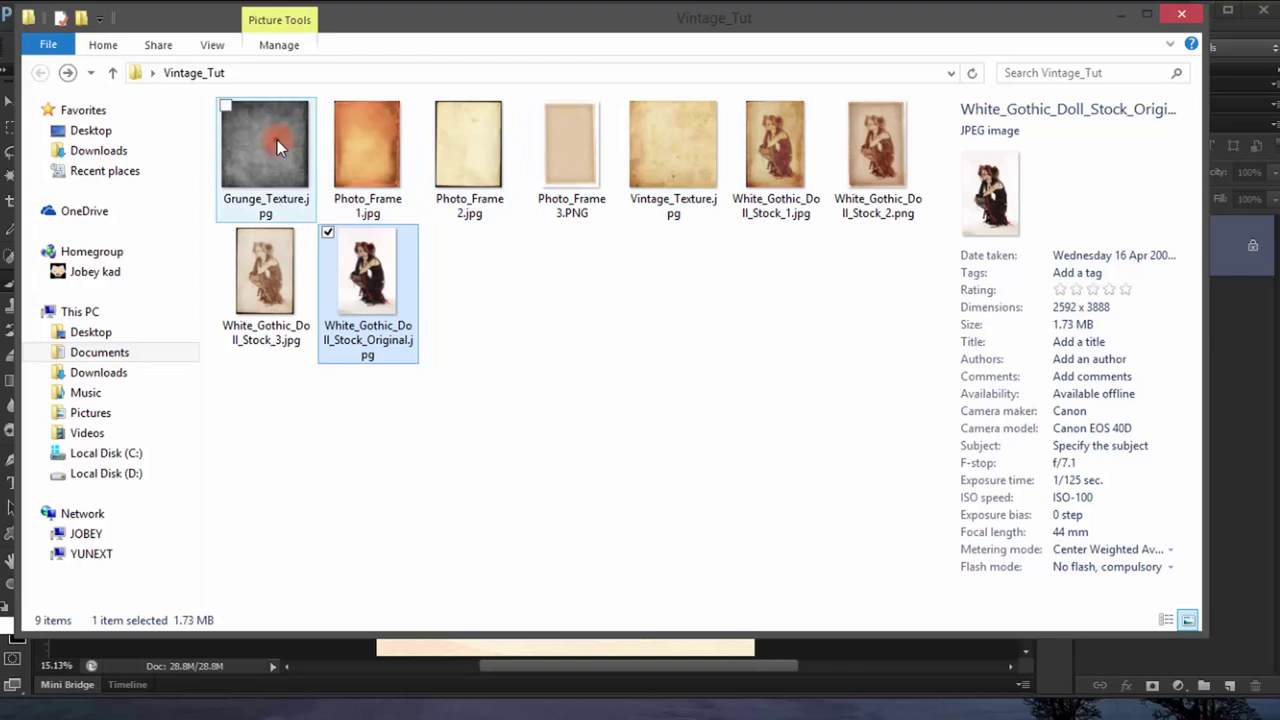
# Drag Grunge_Texture.jpg from a resized Explorer window onto the Photoshop canvas
pyautogui.click(265, 165)
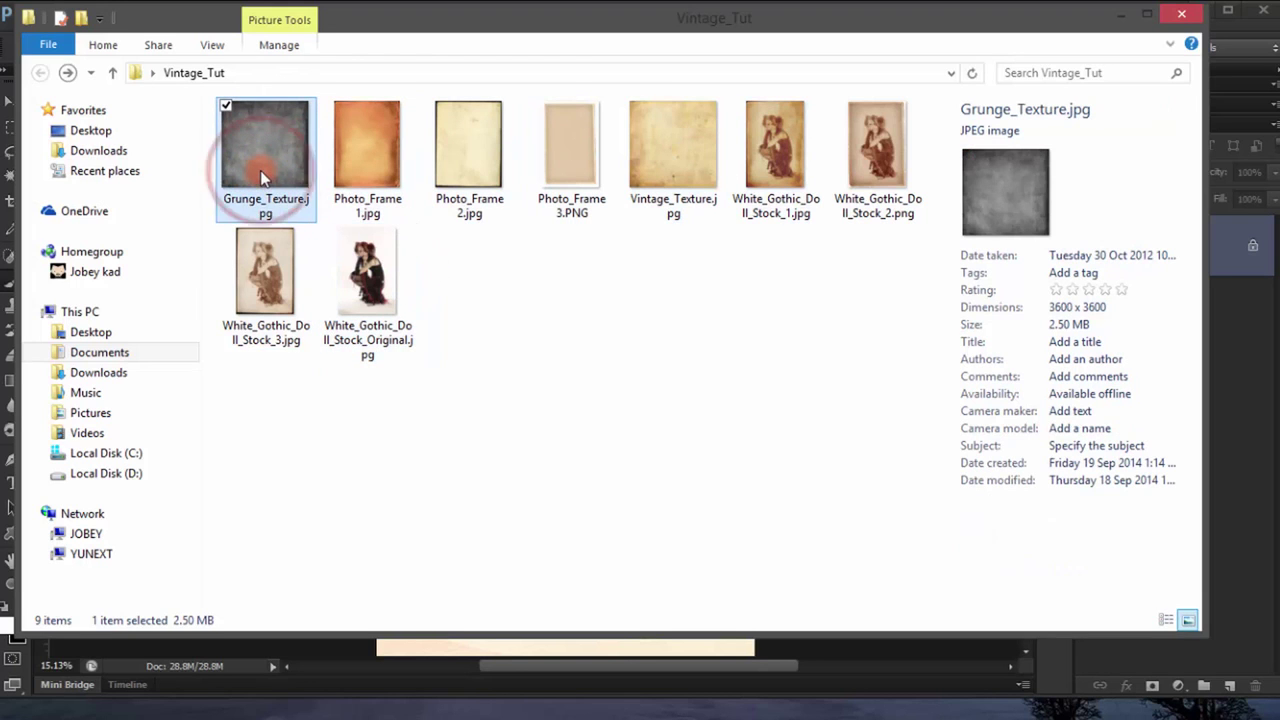
pyautogui.click(522, 26)
pyautogui.moveTo(573, 55); pyautogui.dragTo(1016, 105)
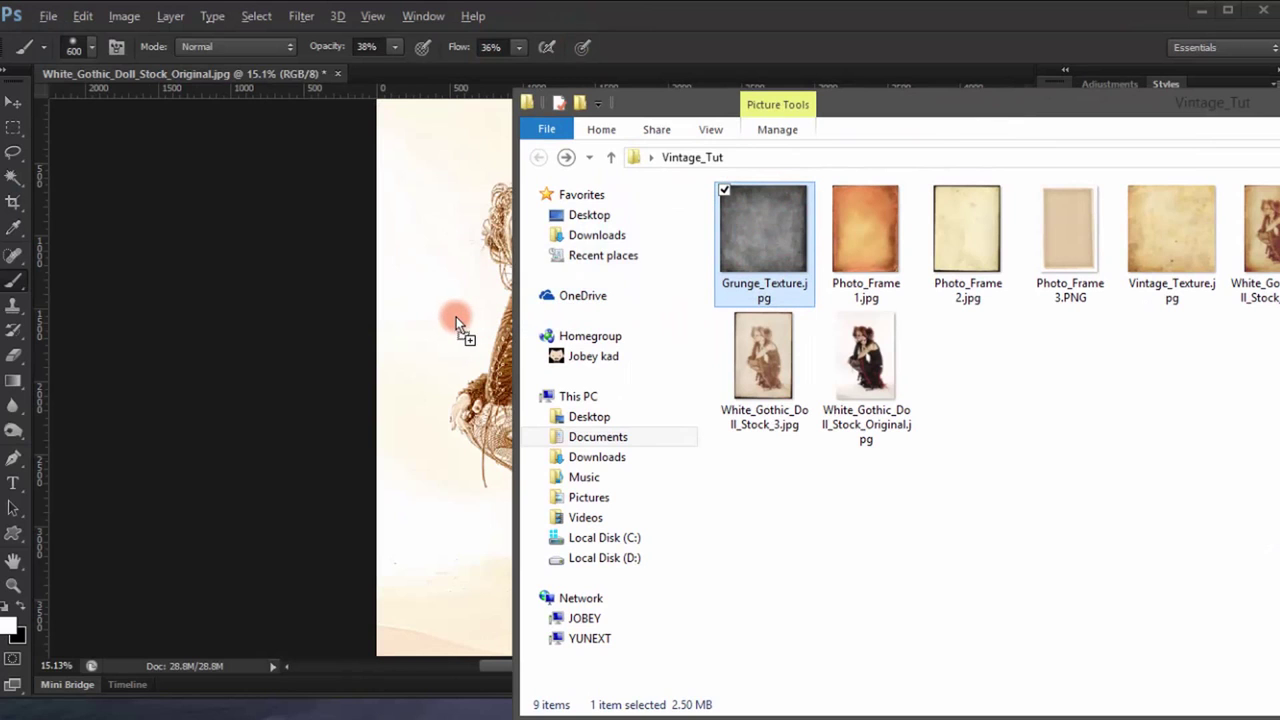
pyautogui.moveTo(456, 317); pyautogui.dragTo(456, 317)
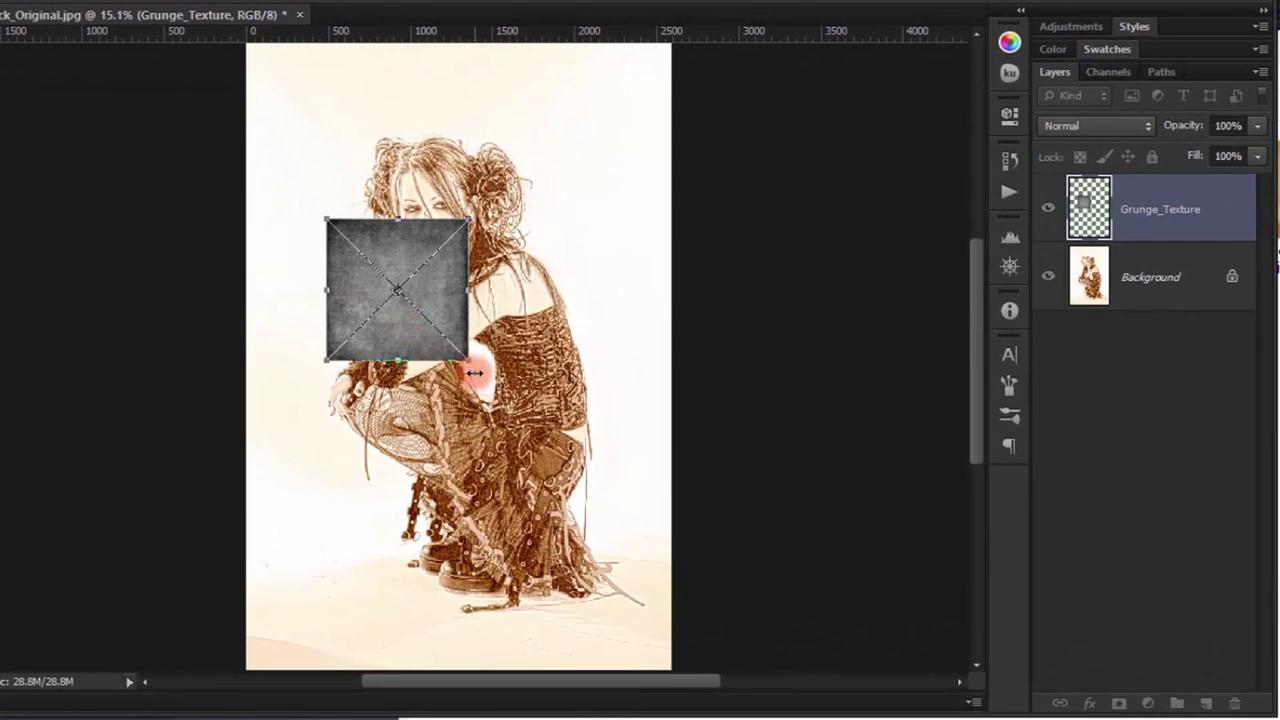
# Scale the placed grunge texture over the whole doll sketch, nudge it up, and commit it
pyautogui.moveTo(468, 357); pyautogui.dragTo(666, 534)
pyautogui.moveTo(534, 428)
pyautogui.mouseDown()
pyautogui.moveTo(604, 468)
pyautogui.moveTo(603, 449)
pyautogui.mouseUp()
pyautogui.hotkey('ctrl', '-')
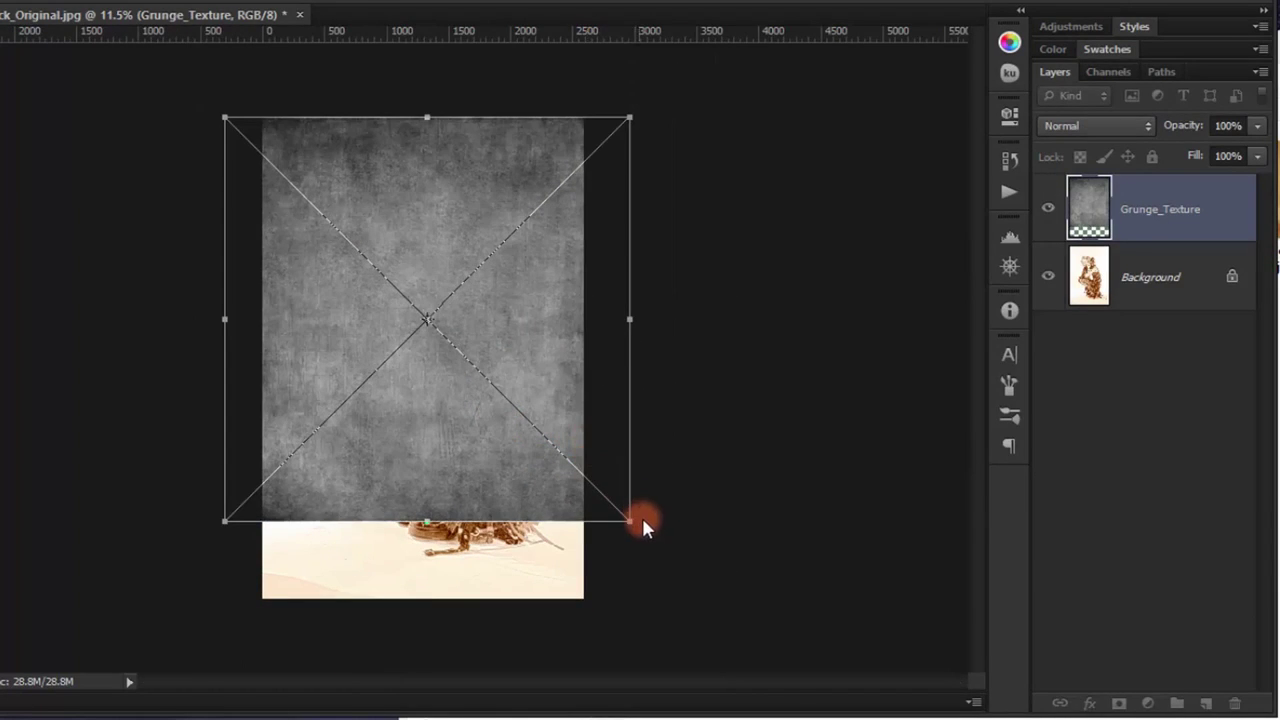
pyautogui.moveTo(629, 517); pyautogui.dragTo(656, 611)
pyautogui.hotkey('shift', 'Up')
pyautogui.hotkey('shift', 'Up')
pyautogui.hotkey('shift', 'Up')
pyautogui.hotkey('shift', 'Up')
pyautogui.hotkey('shift', 'Up')
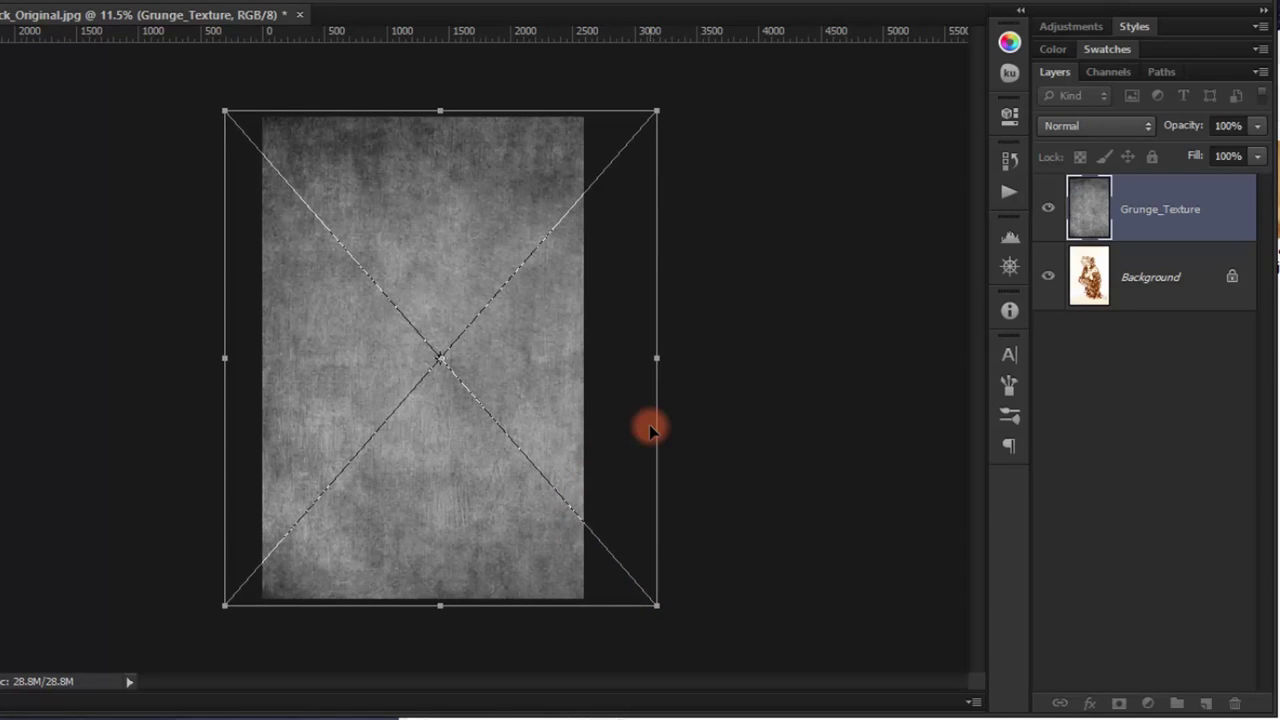
pyautogui.press('Return')
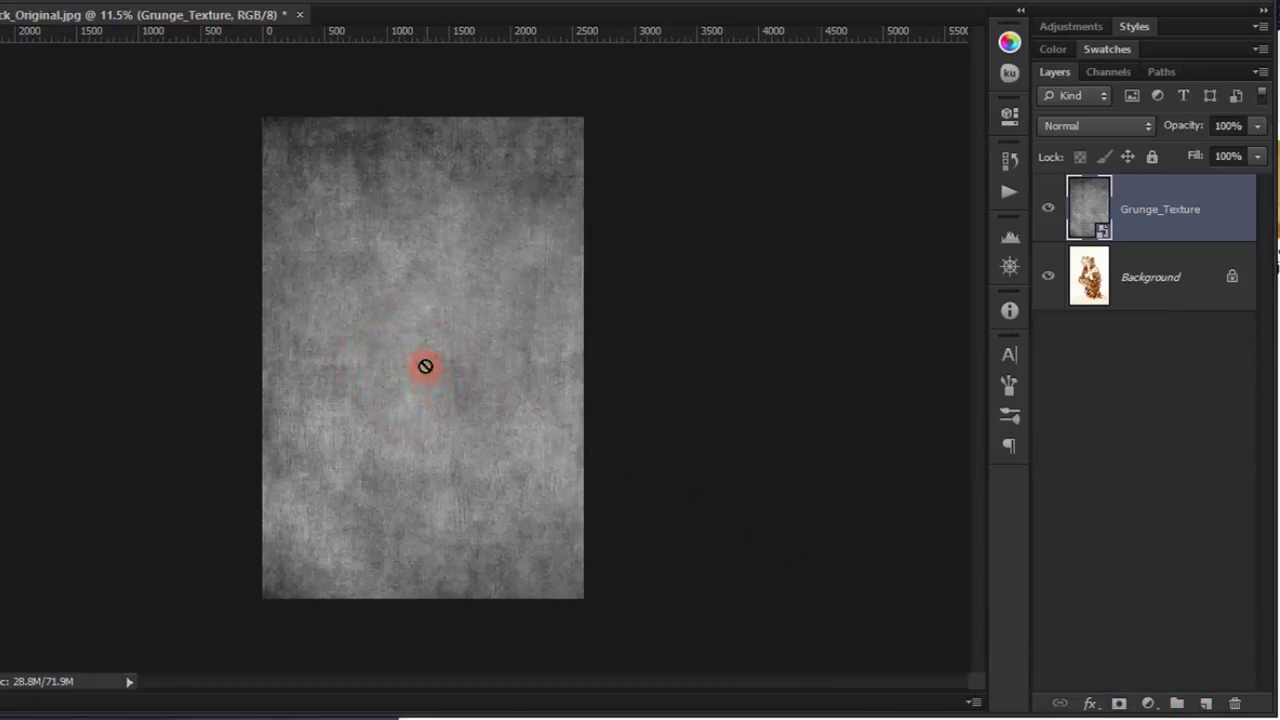
pyautogui.scroll(2, 427, 365)
pyautogui.moveTo(427, 365); pyautogui.dragTo(460, 414)
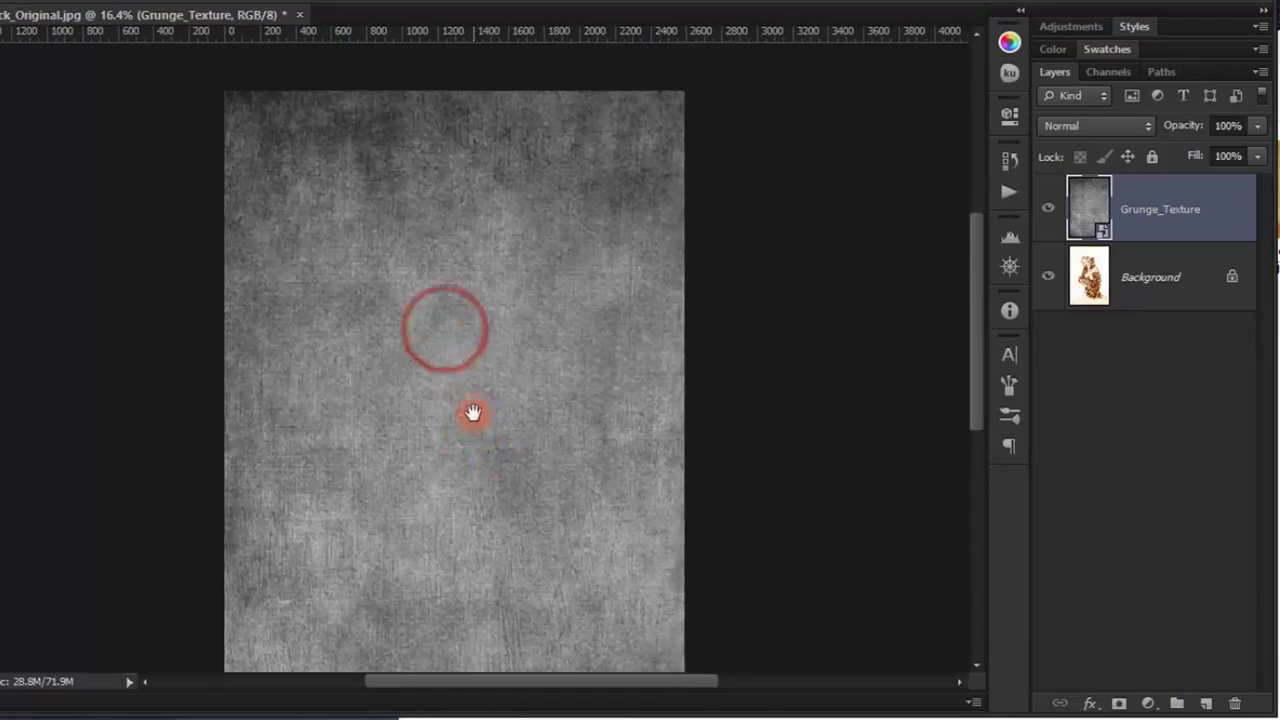
# Blend the Grunge_Texture layer in Lighten mode at 40% opacity
pyautogui.click(1074, 130)
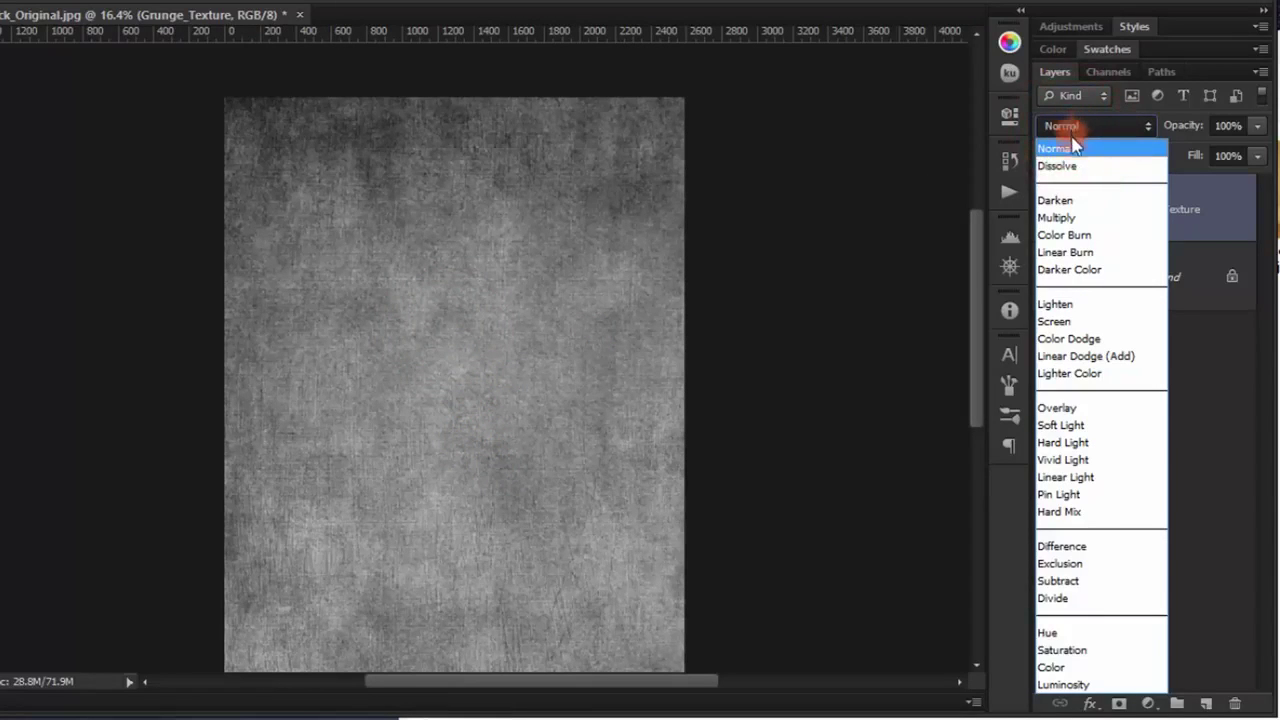
pyautogui.click(1066, 304)
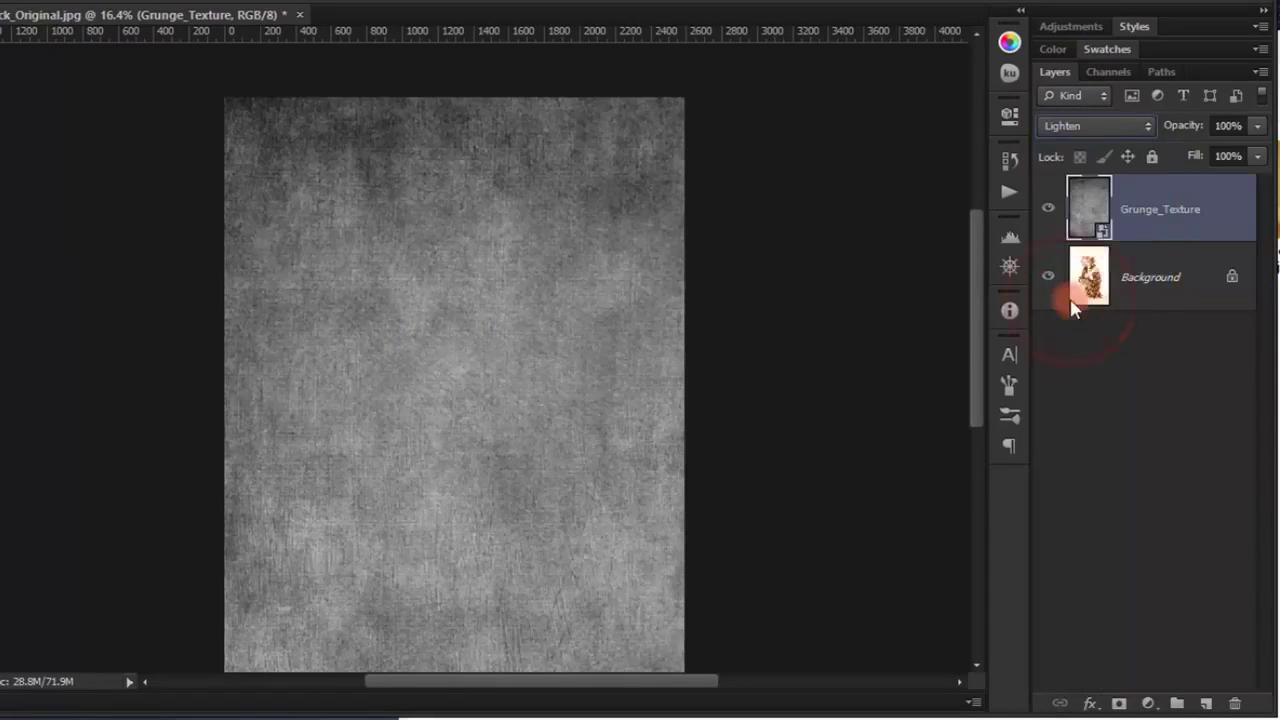
pyautogui.click(1229, 125)
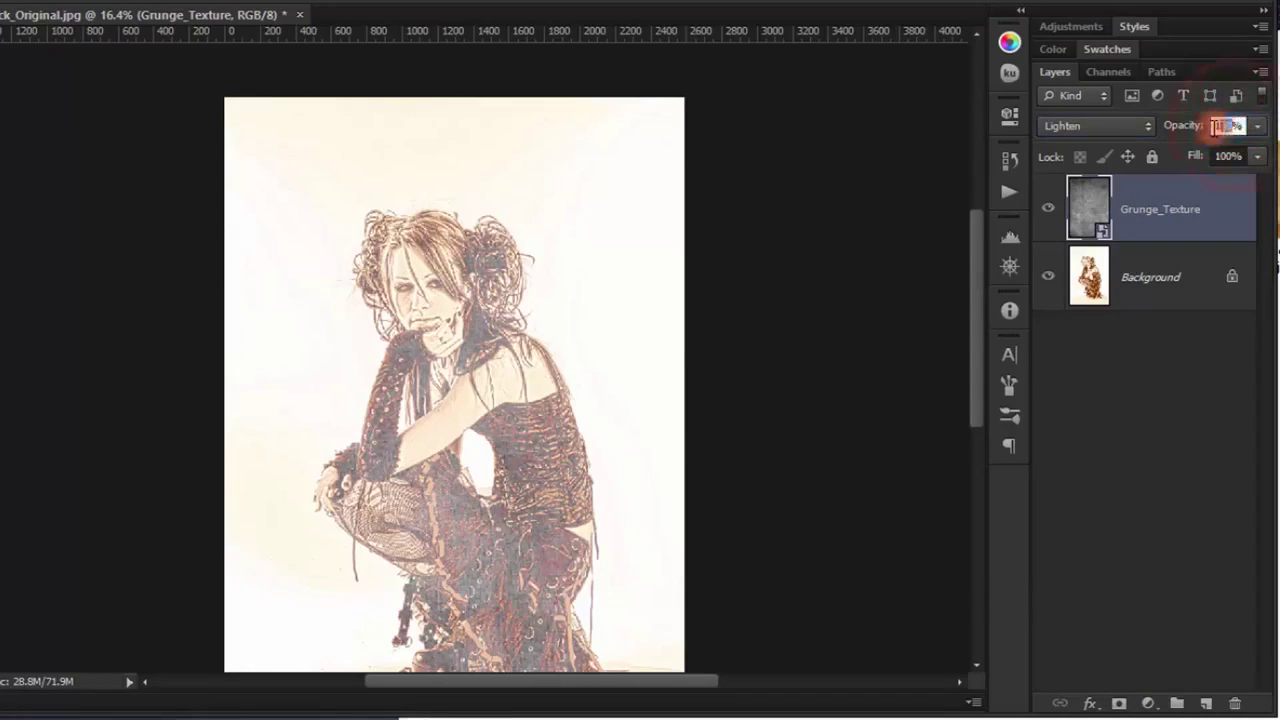
pyautogui.moveTo(1200, 126); pyautogui.dragTo(1126, 127)
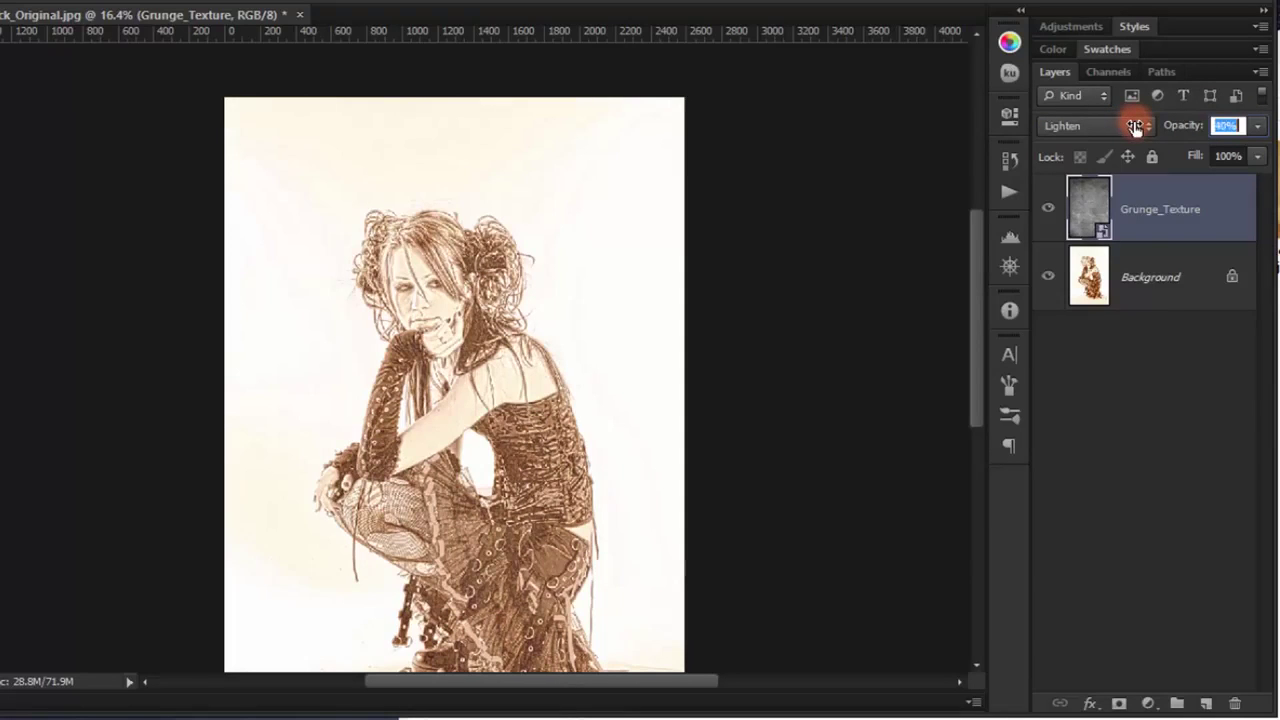
# Duplicate the Grunge_Texture layer as Grunge_Texture copy
pyautogui.click(1178, 374)
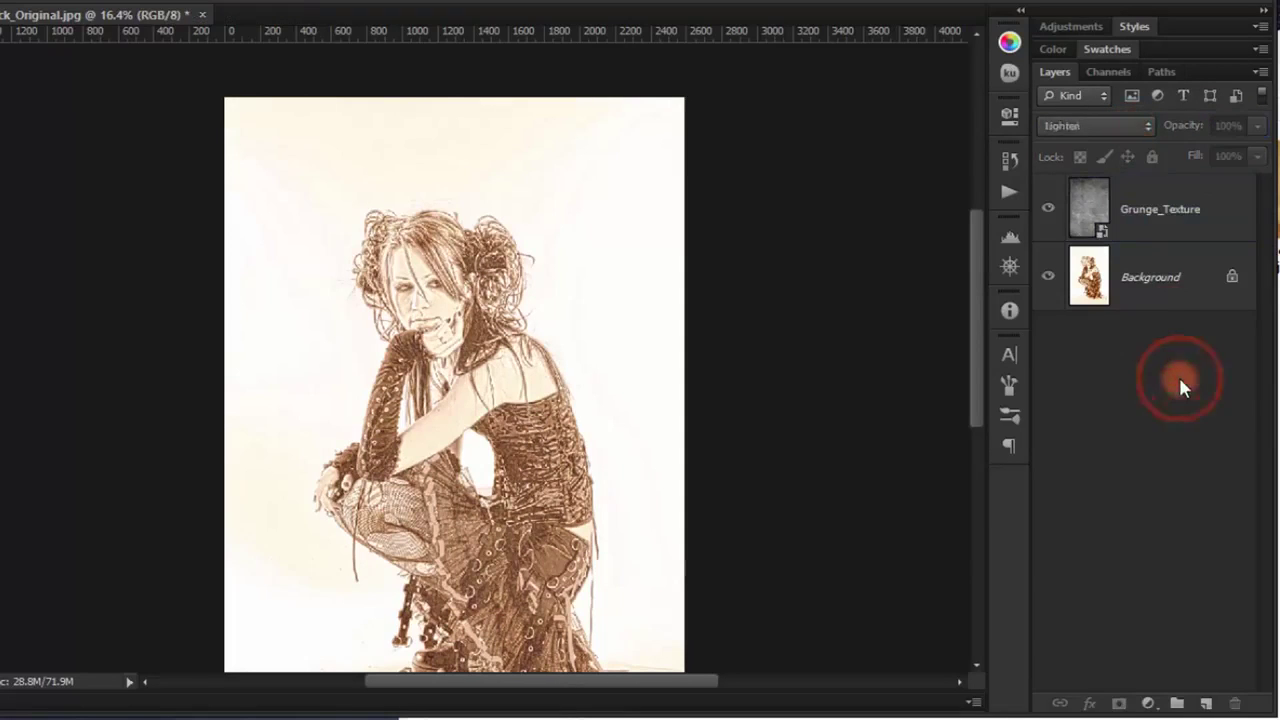
pyautogui.click(1112, 228)
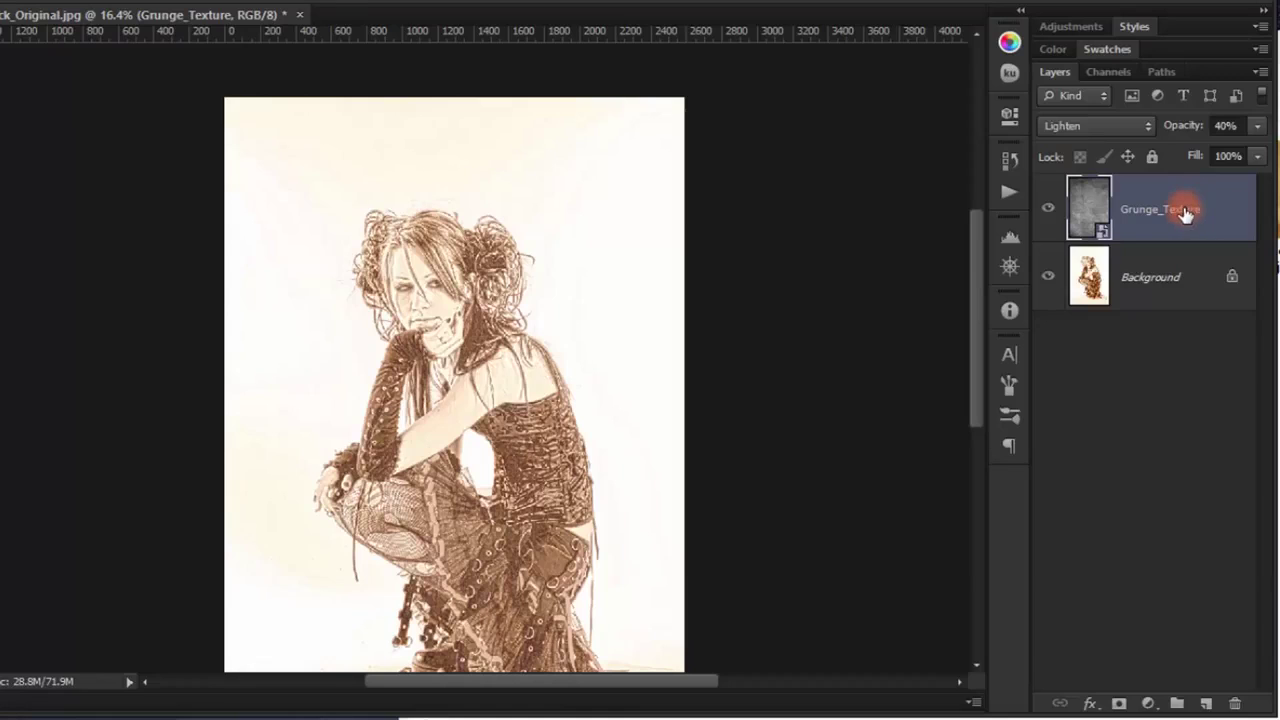
pyautogui.hotkey('ctrl', 'j')
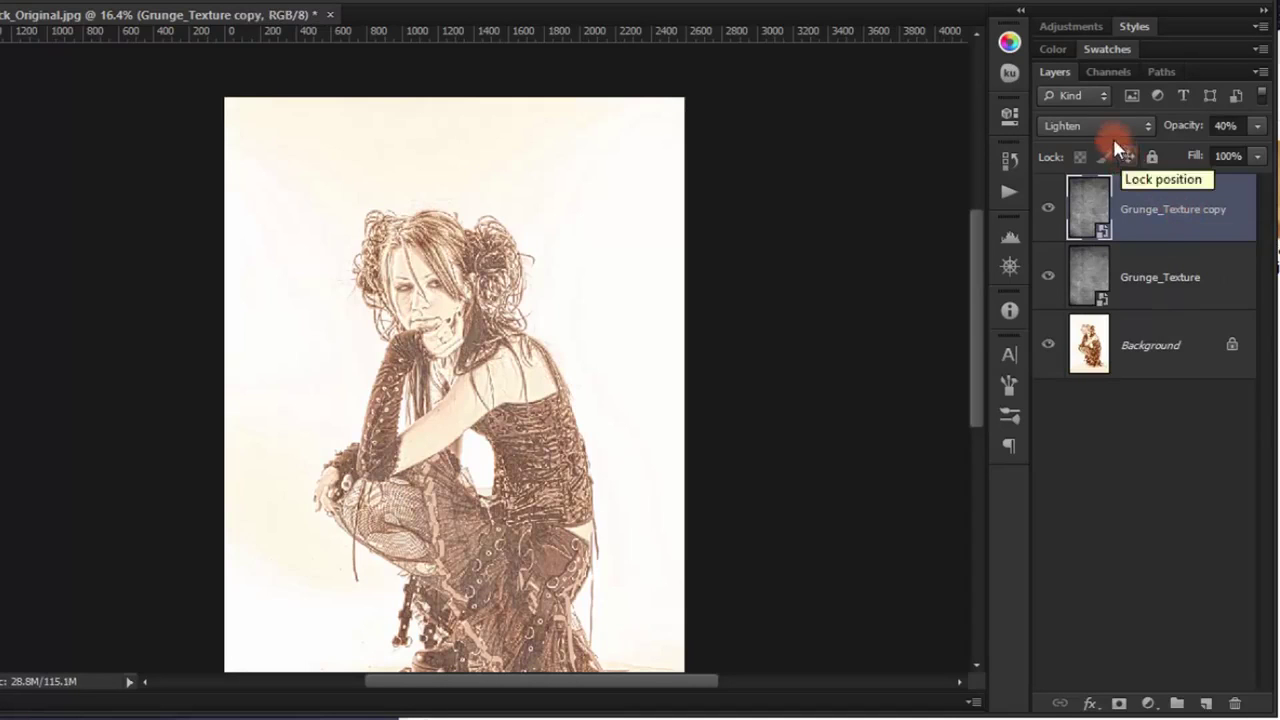
# Set the Grunge_Texture copy layer to Exclusion blending at 10% opacity
pyautogui.click(1104, 128)
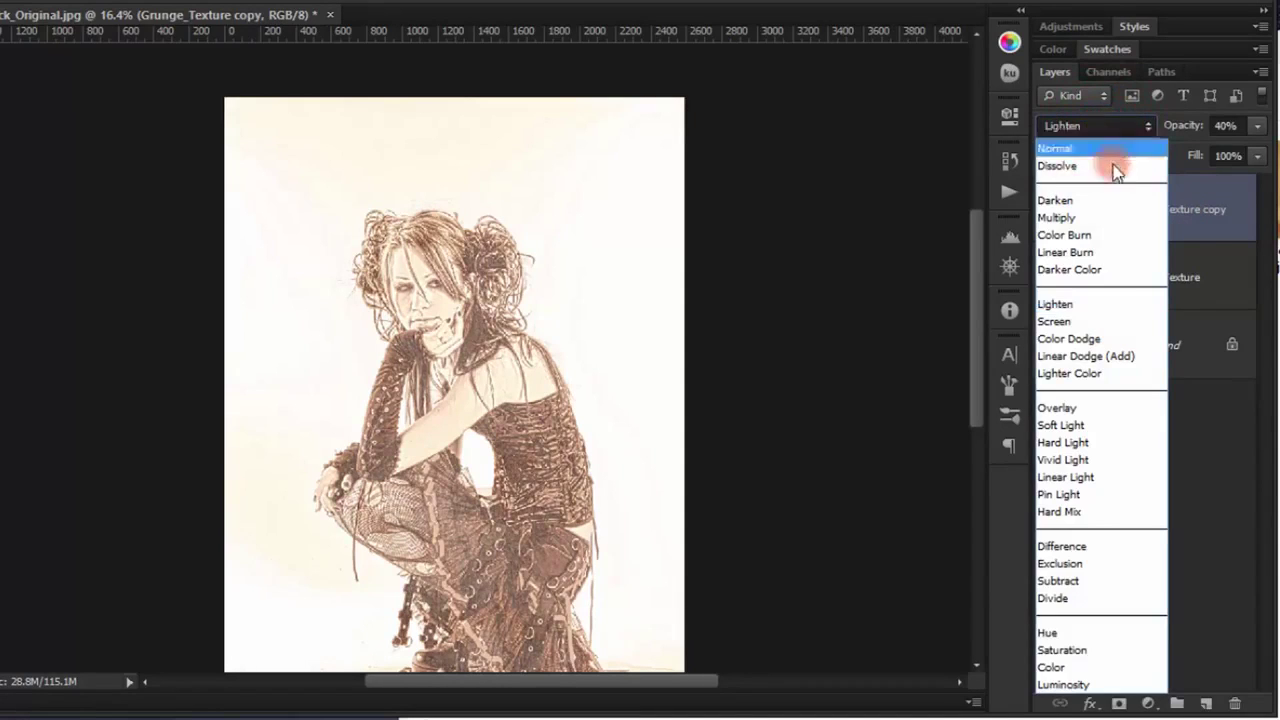
pyautogui.click(1090, 568)
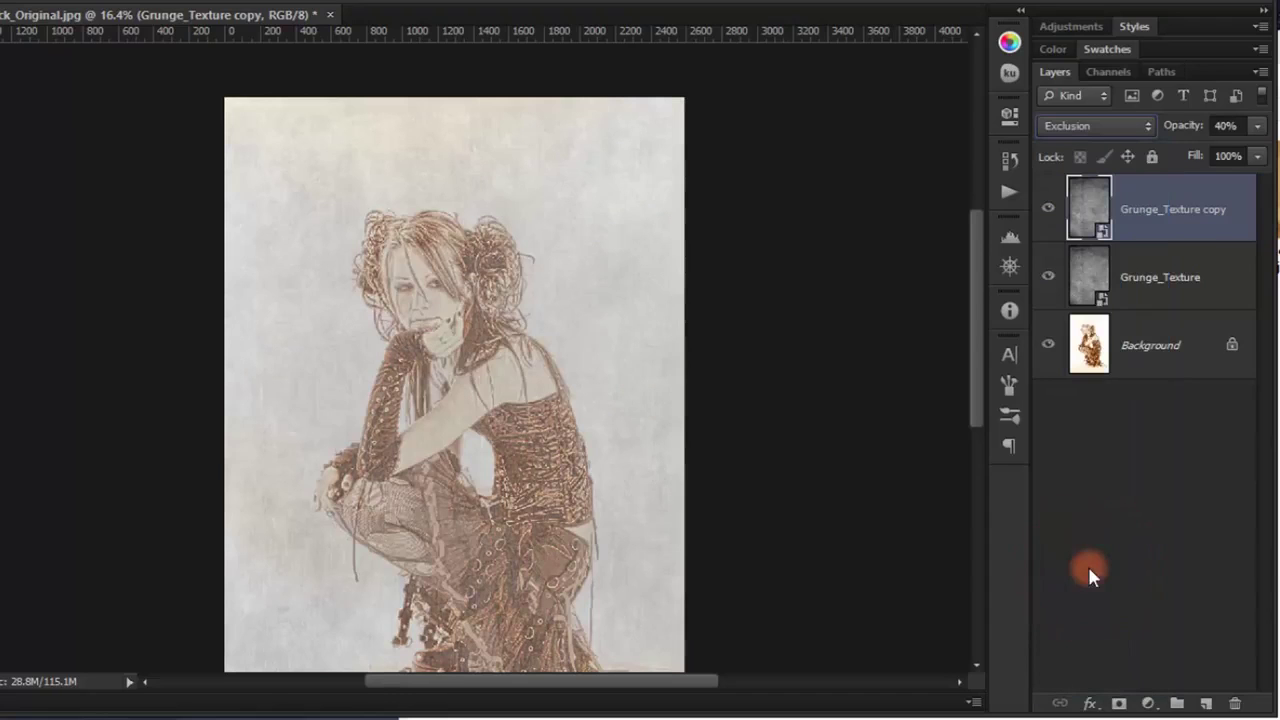
pyautogui.click(1226, 126)
pyautogui.write('10')
pyautogui.click(951, 280)
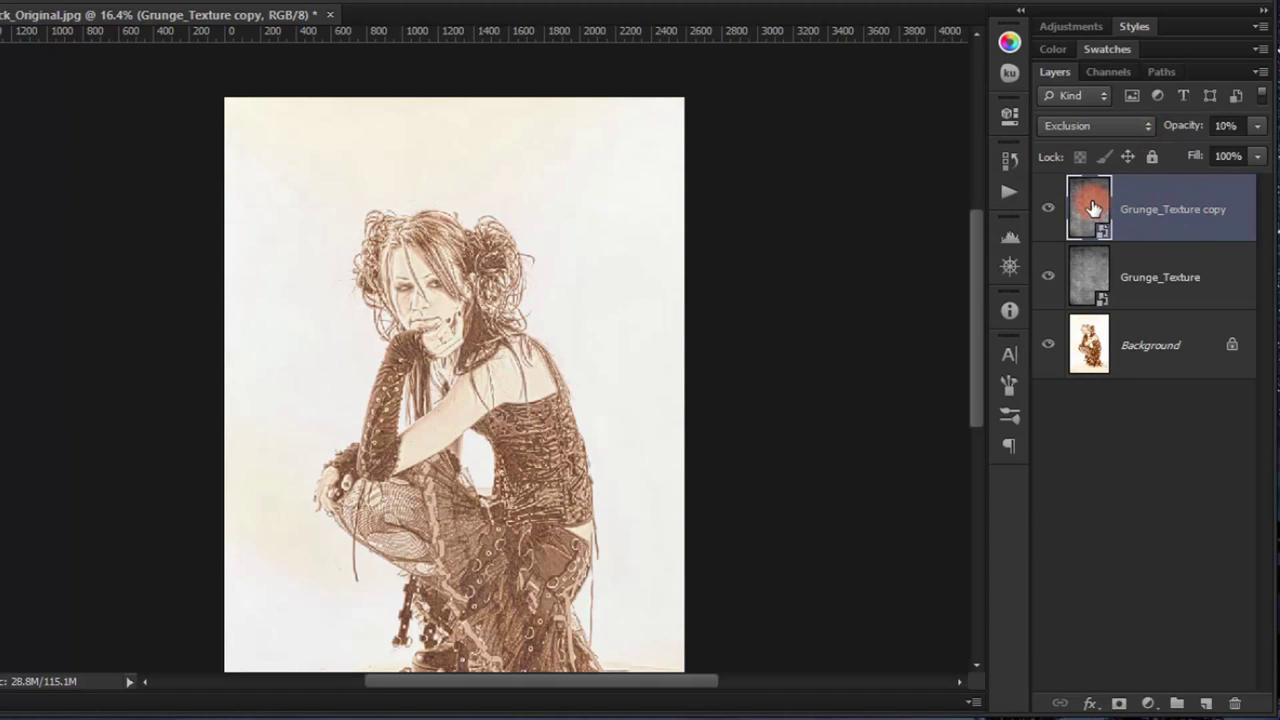
# Rasterize the Grunge_Texture copy layer from its context menu
pyautogui.rightClick(1093, 207)
pyautogui.click(1142, 200)
pyautogui.rightClick(1128, 206)
pyautogui.click(760, 278)
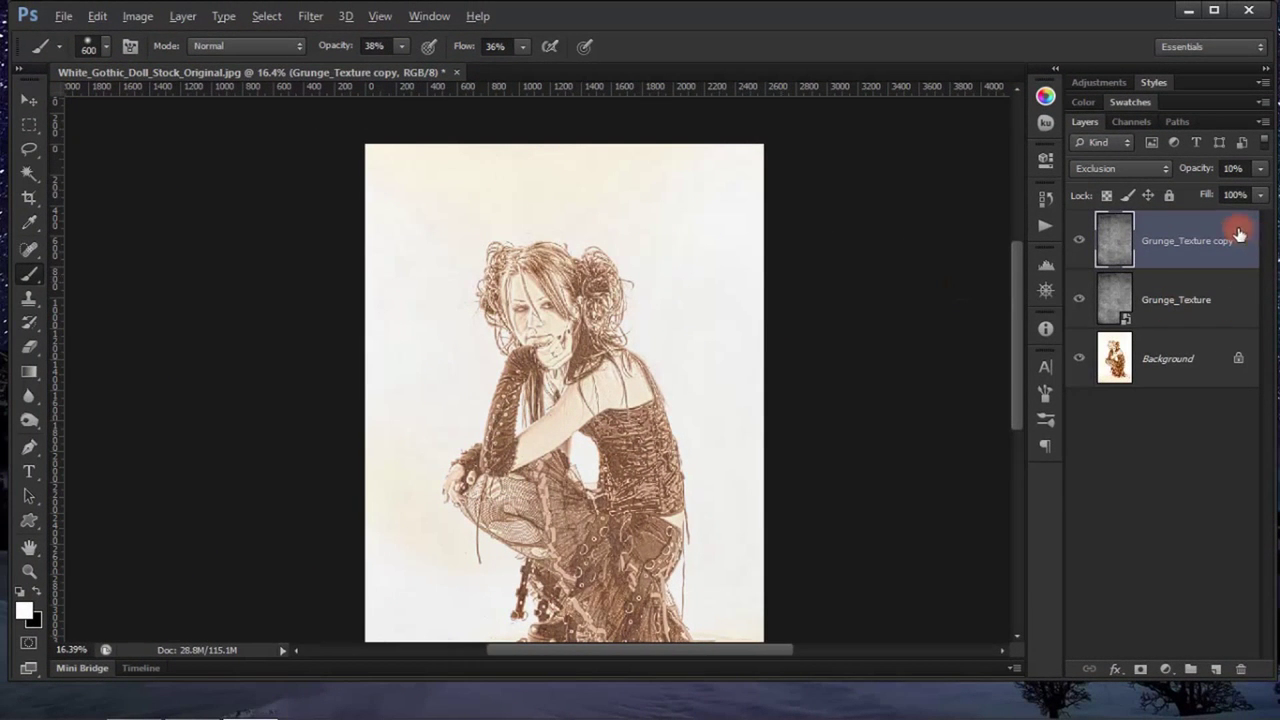
pyautogui.click(1077, 240)
# Apply Levels to Grunge_Texture copy with black point about 26 and midtone 0.52
pyautogui.click(1163, 256)
pyautogui.hotkey('ctrl', 'l')
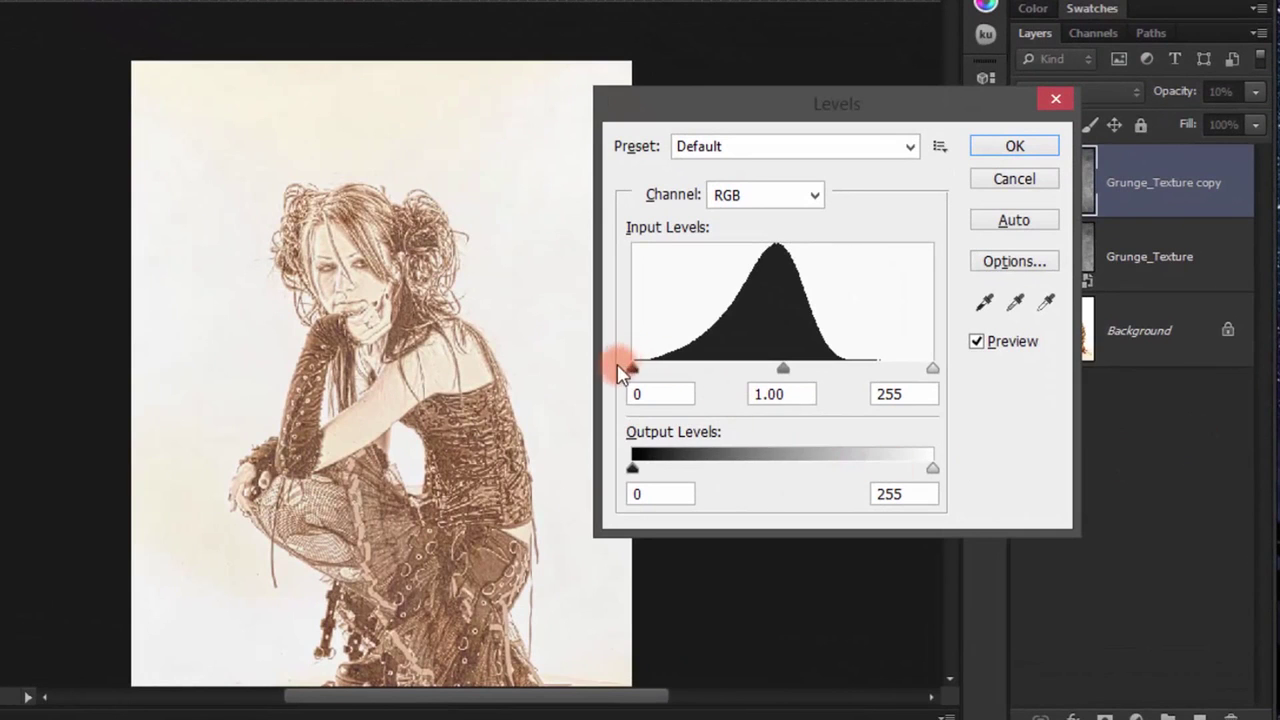
pyautogui.moveTo(632, 368); pyautogui.dragTo(654, 368)
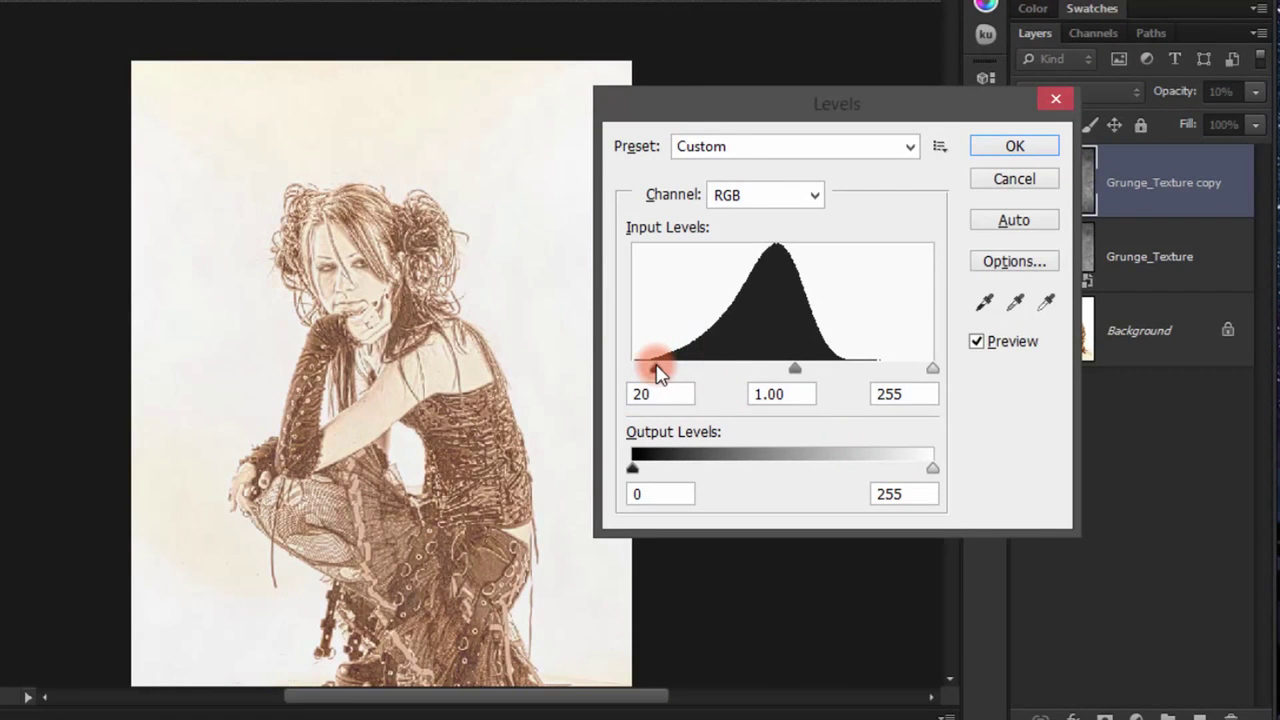
pyautogui.moveTo(658, 372); pyautogui.dragTo(666, 373)
pyautogui.moveTo(798, 370)
pyautogui.mouseDown()
pyautogui.moveTo(849, 366)
pyautogui.moveTo(780, 366)
pyautogui.moveTo(848, 363)
pyautogui.mouseUp()
pyautogui.moveTo(664, 372); pyautogui.dragTo(668, 378)
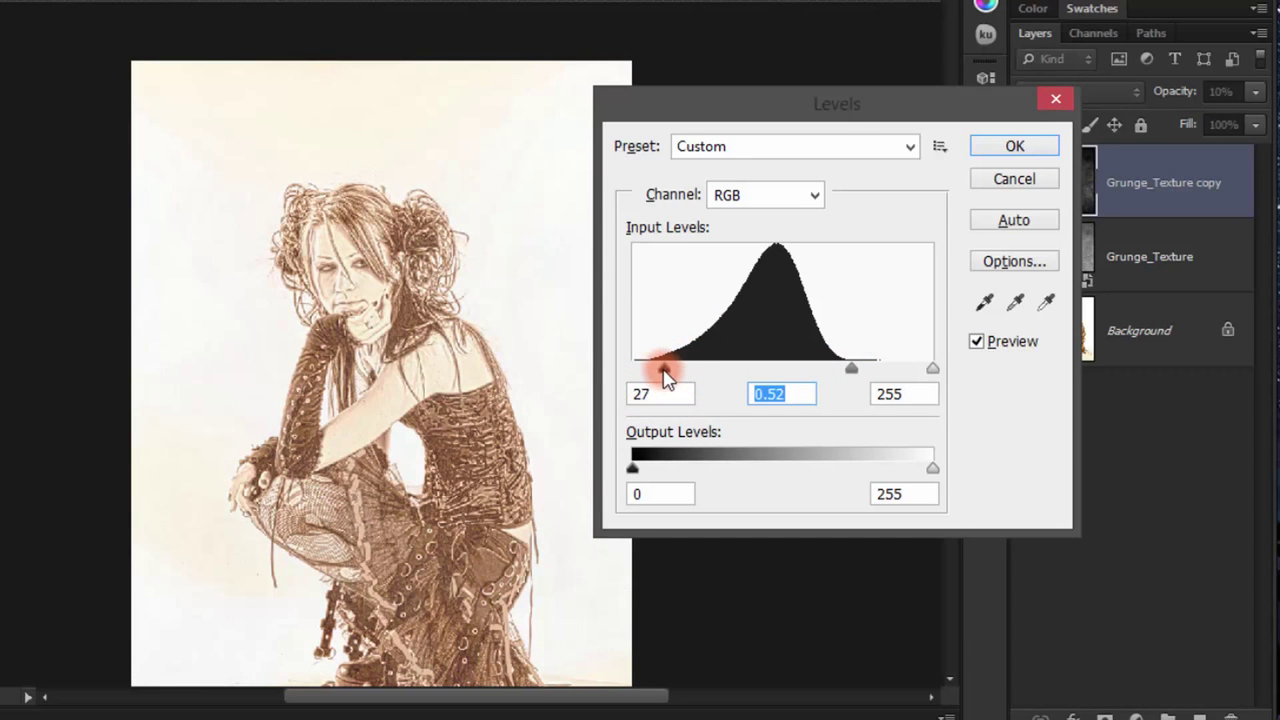
pyautogui.click(1014, 146)
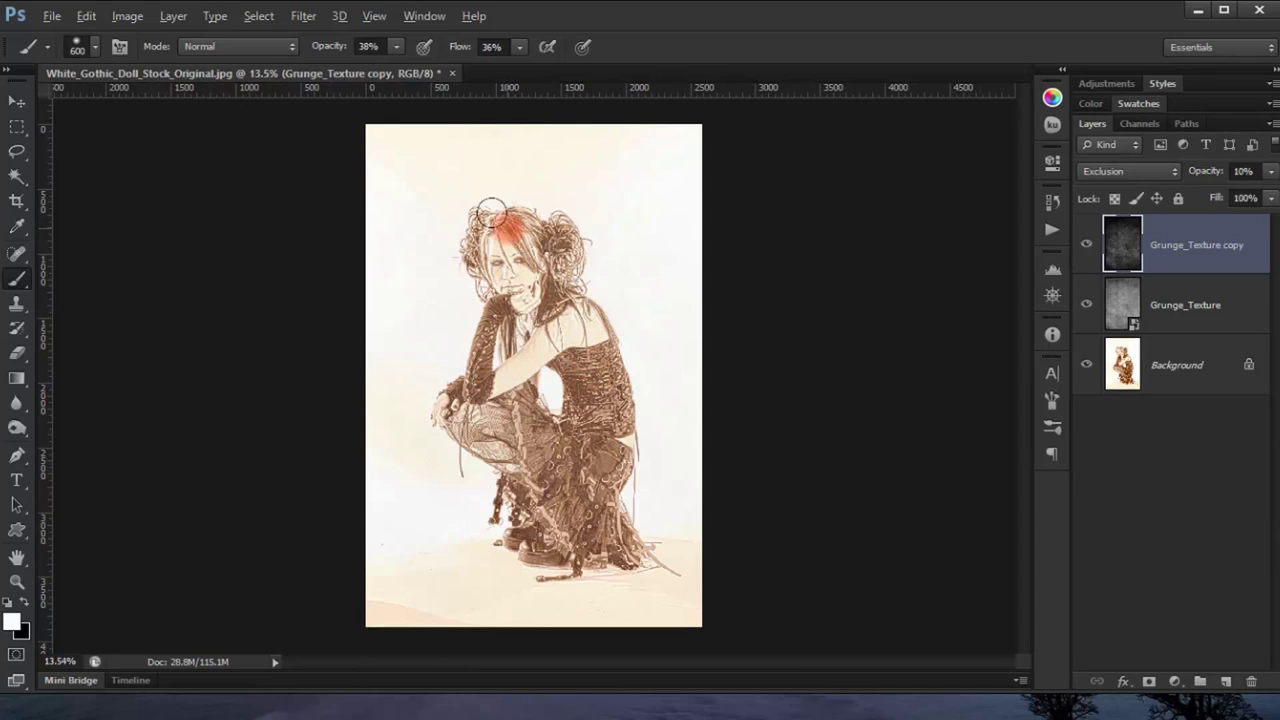
# Zoom in on the doll and add a Hue/Saturation adjustment layer
pyautogui.scroll(2, 571, 366)
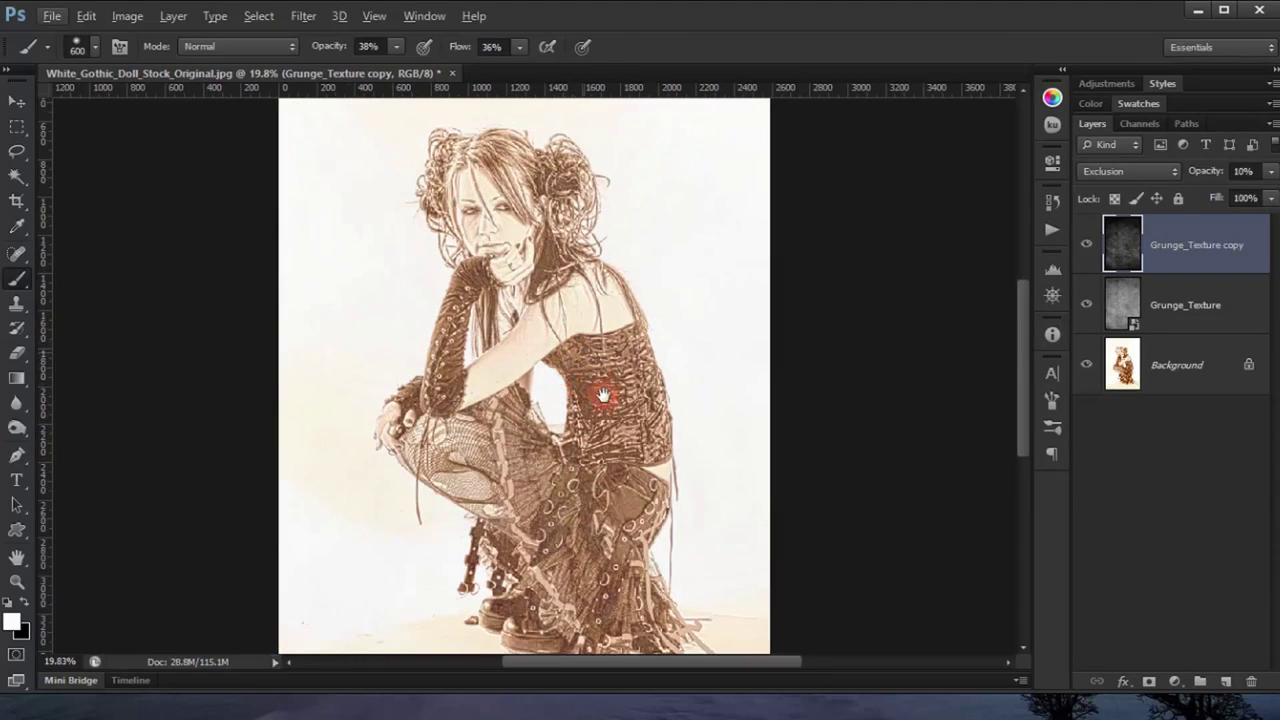
pyautogui.moveTo(600, 386)
pyautogui.mouseDown()
pyautogui.moveTo(602, 318)
pyautogui.moveTo(651, 375)
pyautogui.mouseUp()
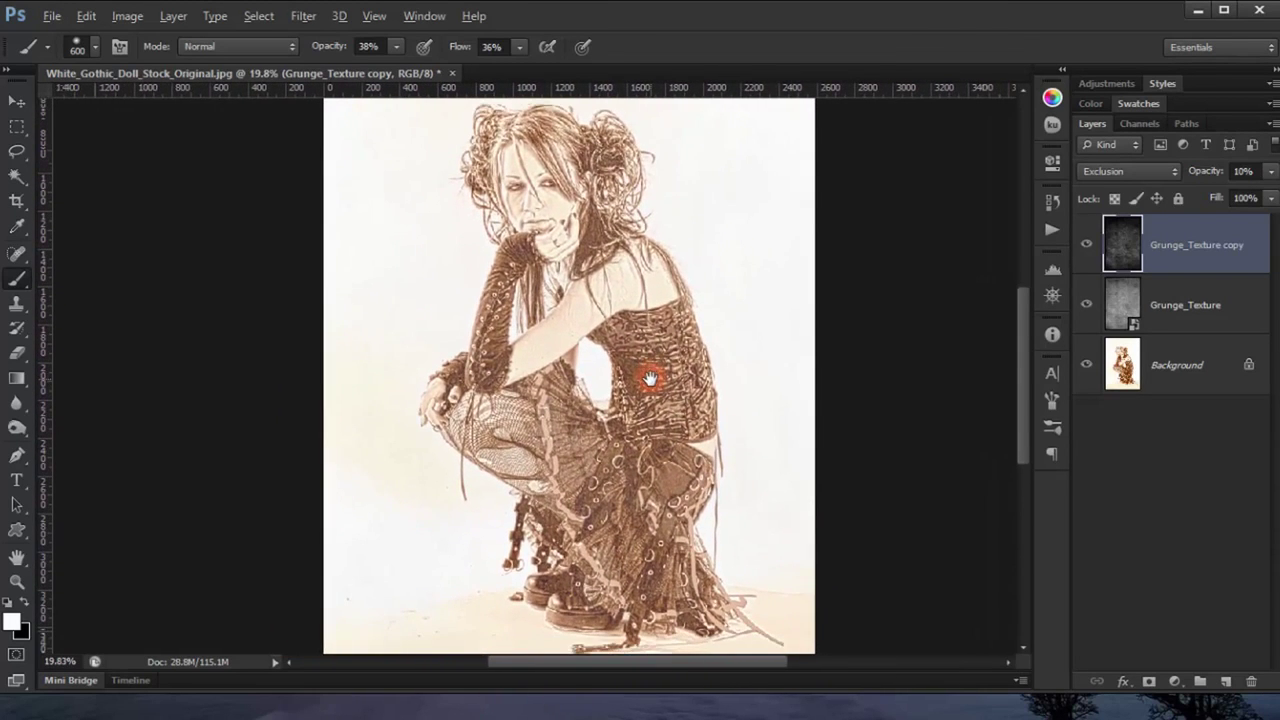
pyautogui.click(1178, 683)
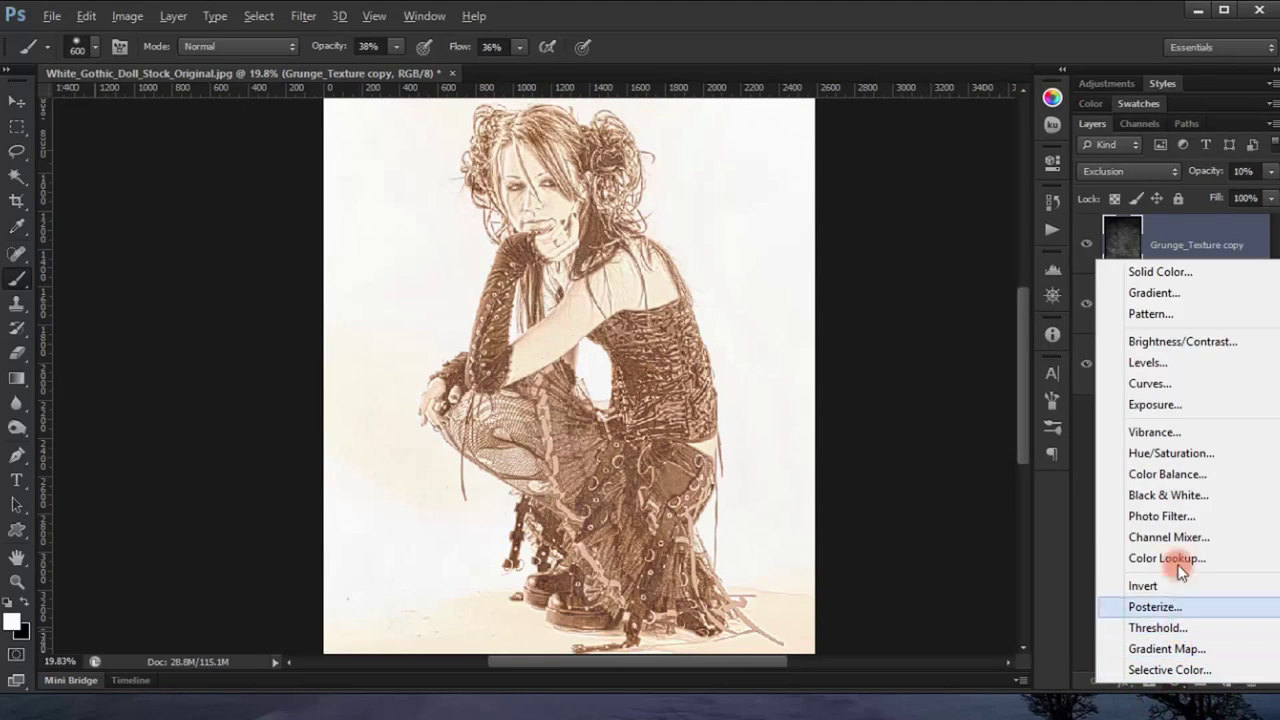
pyautogui.click(1185, 453)
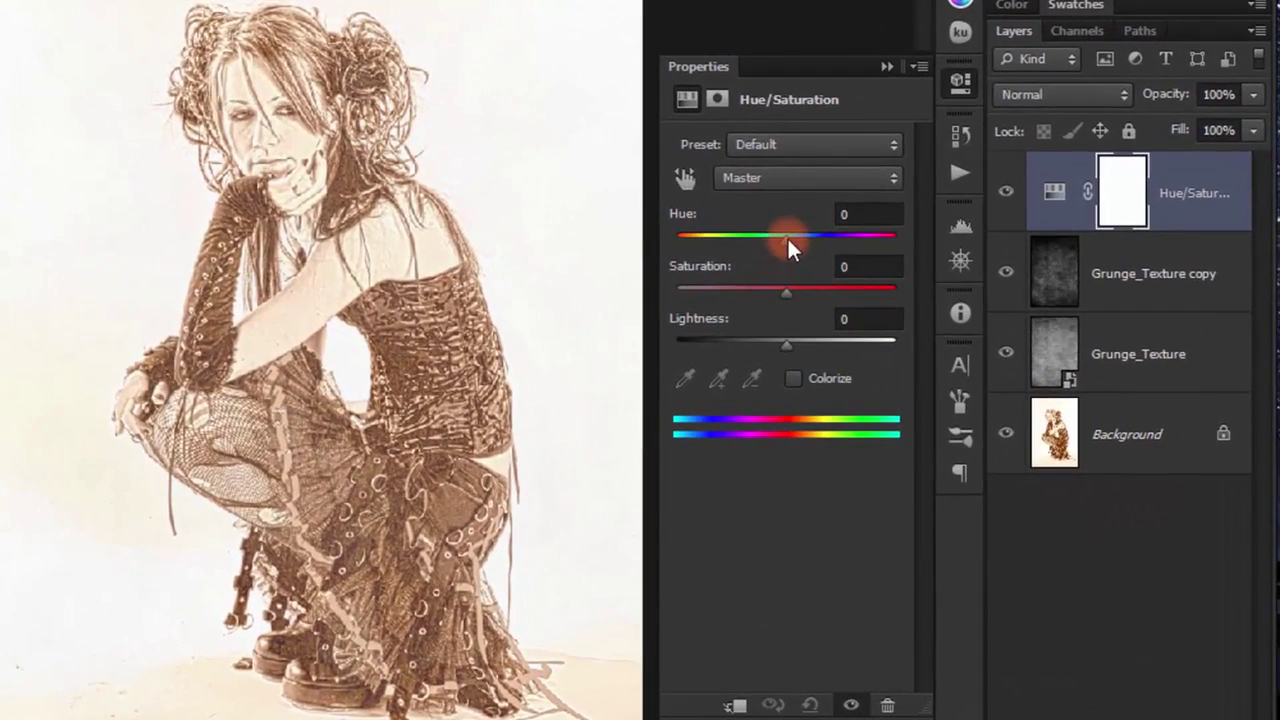
# Set Hue to -9, Saturation to -26 and Lightness to +12
pyautogui.moveTo(787, 236); pyautogui.dragTo(782, 237)
pyautogui.moveTo(779, 237); pyautogui.dragTo(776, 240)
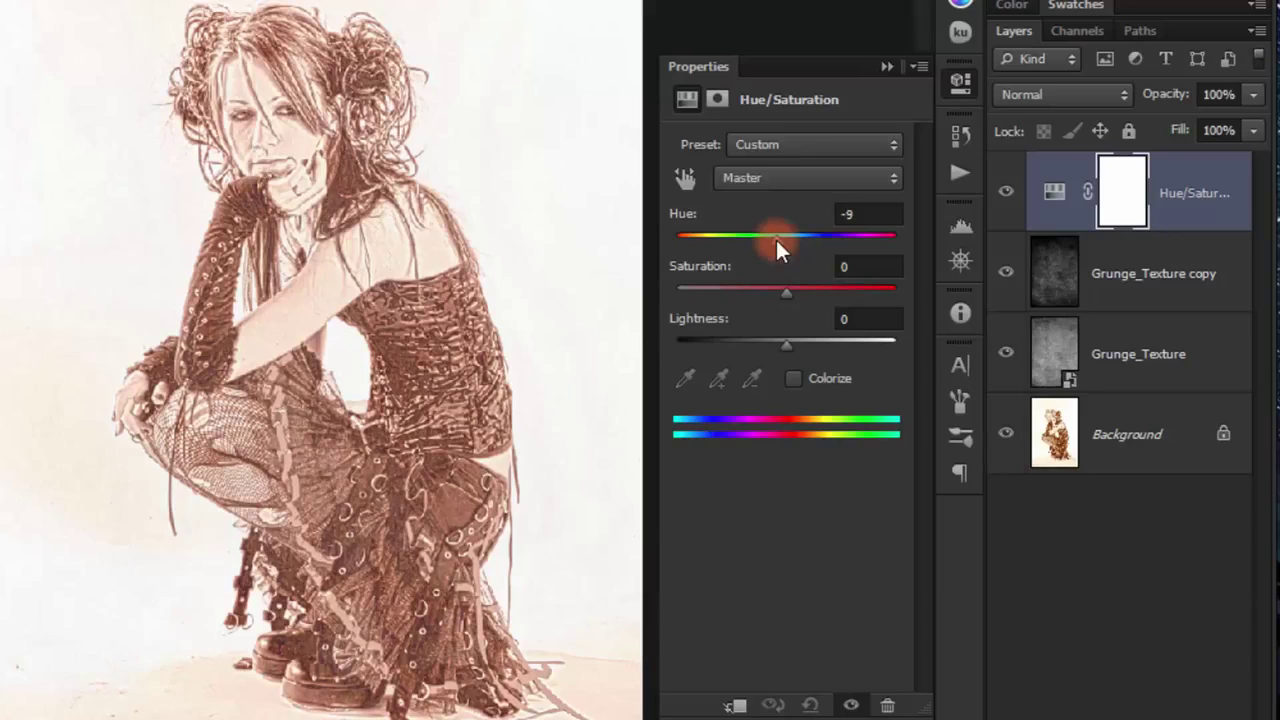
pyautogui.moveTo(785, 290); pyautogui.dragTo(760, 290)
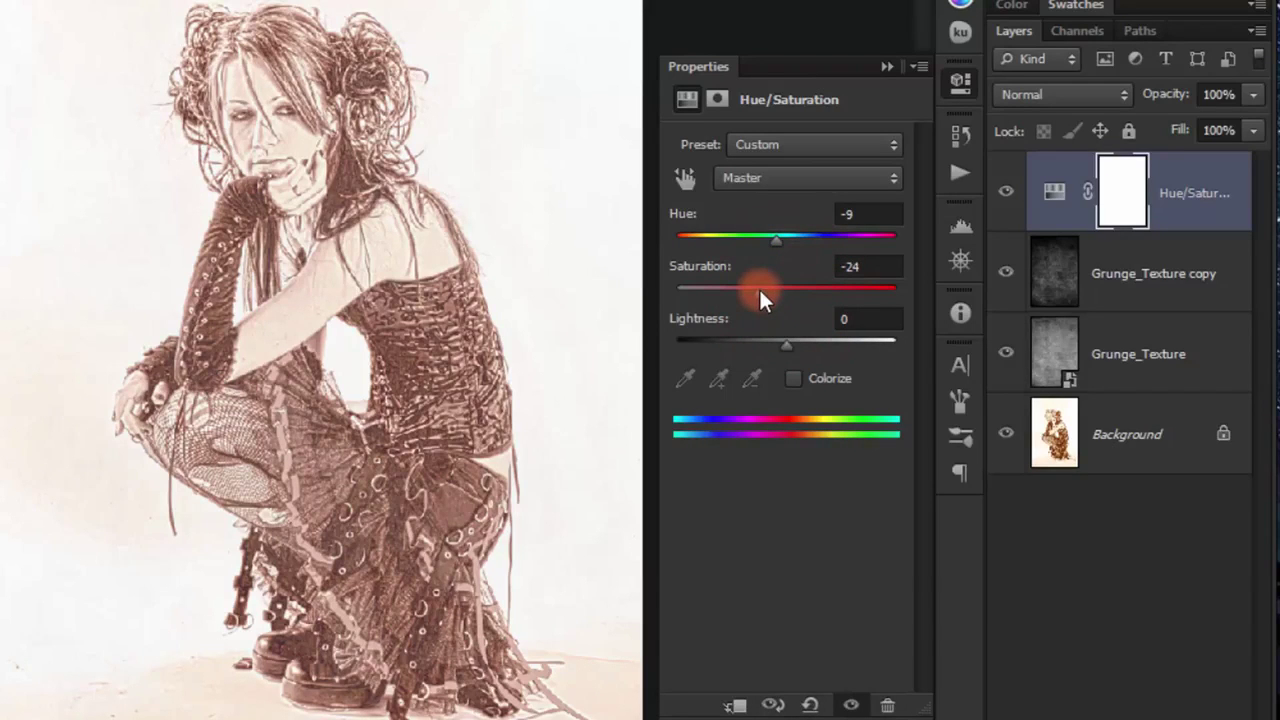
pyautogui.moveTo(760, 291); pyautogui.dragTo(758, 291)
pyautogui.moveTo(786, 343); pyautogui.dragTo(798, 342)
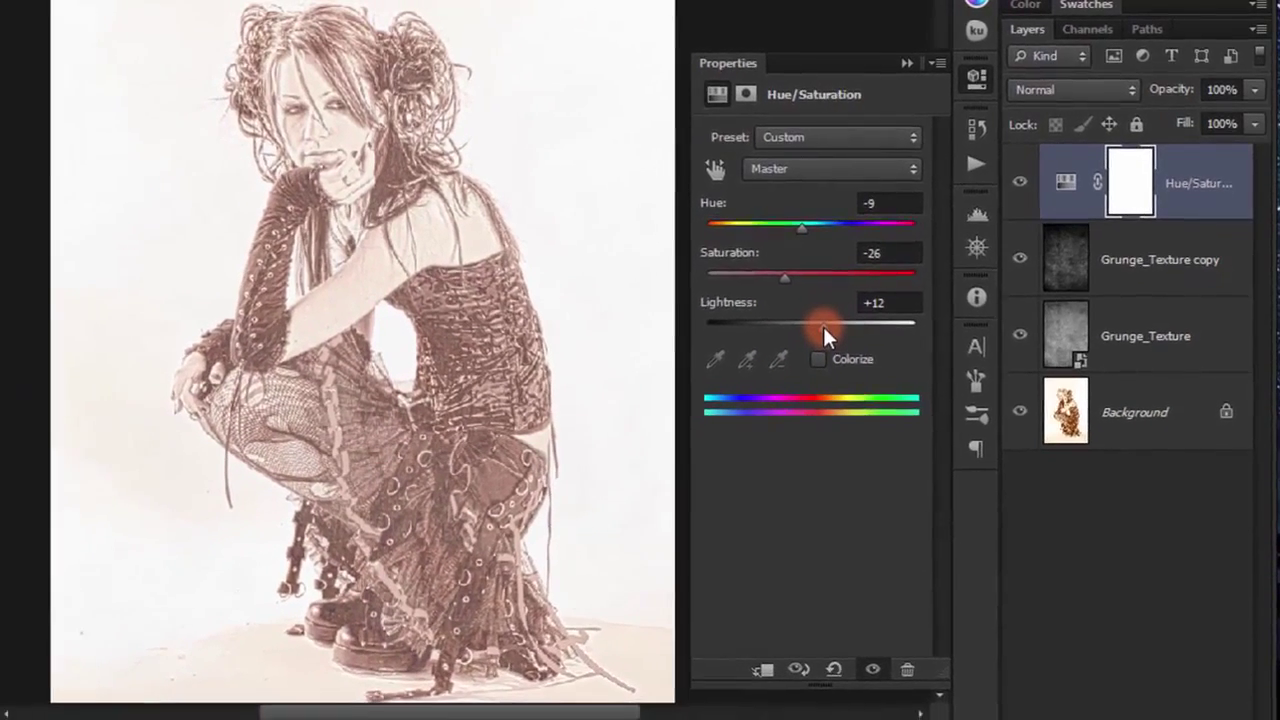
pyautogui.click(891, 190)
pyautogui.click(911, 62)
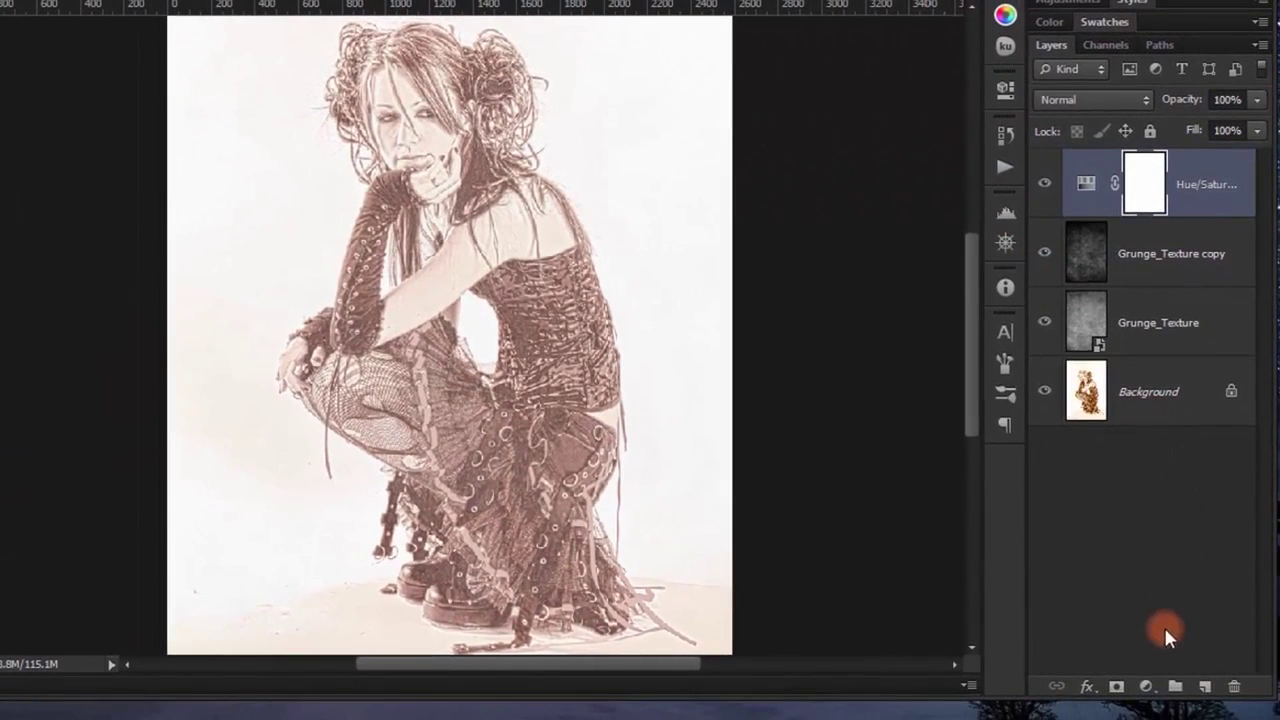
pyautogui.click(1148, 688)
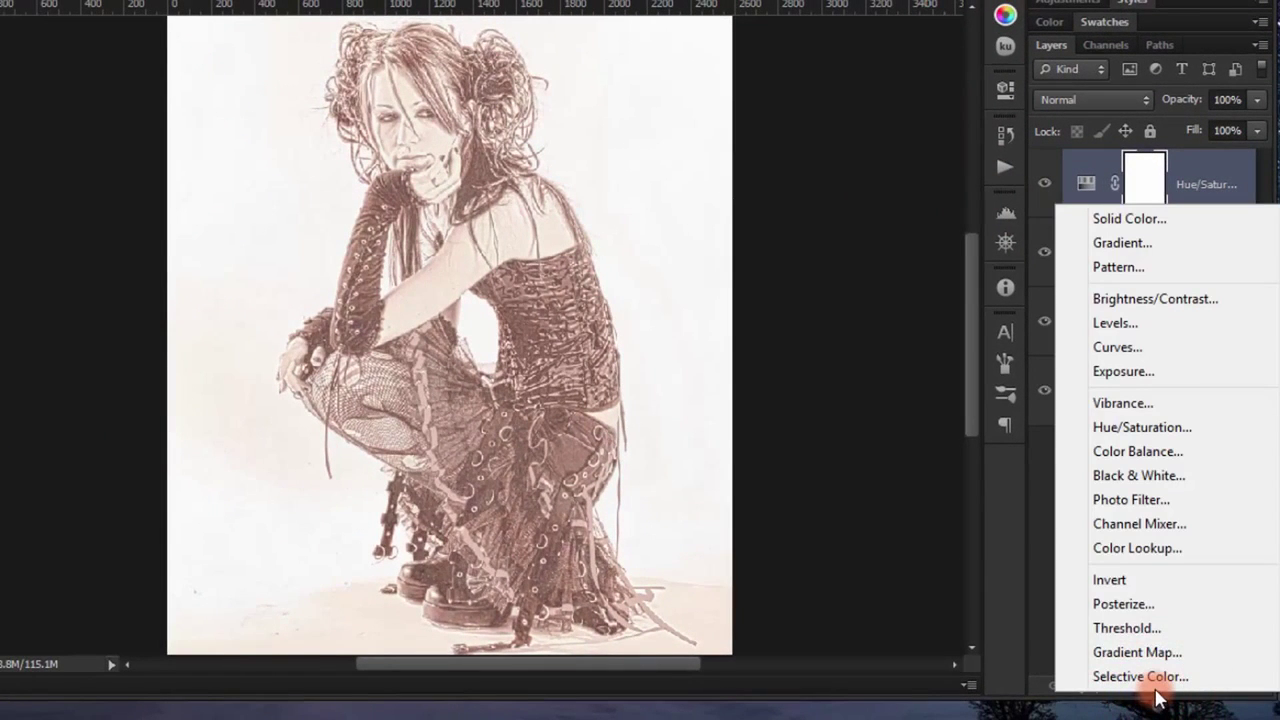
# Add a Curves adjustment with shadow, midtone and highlight points forming an S-curve
pyautogui.click(1128, 349)
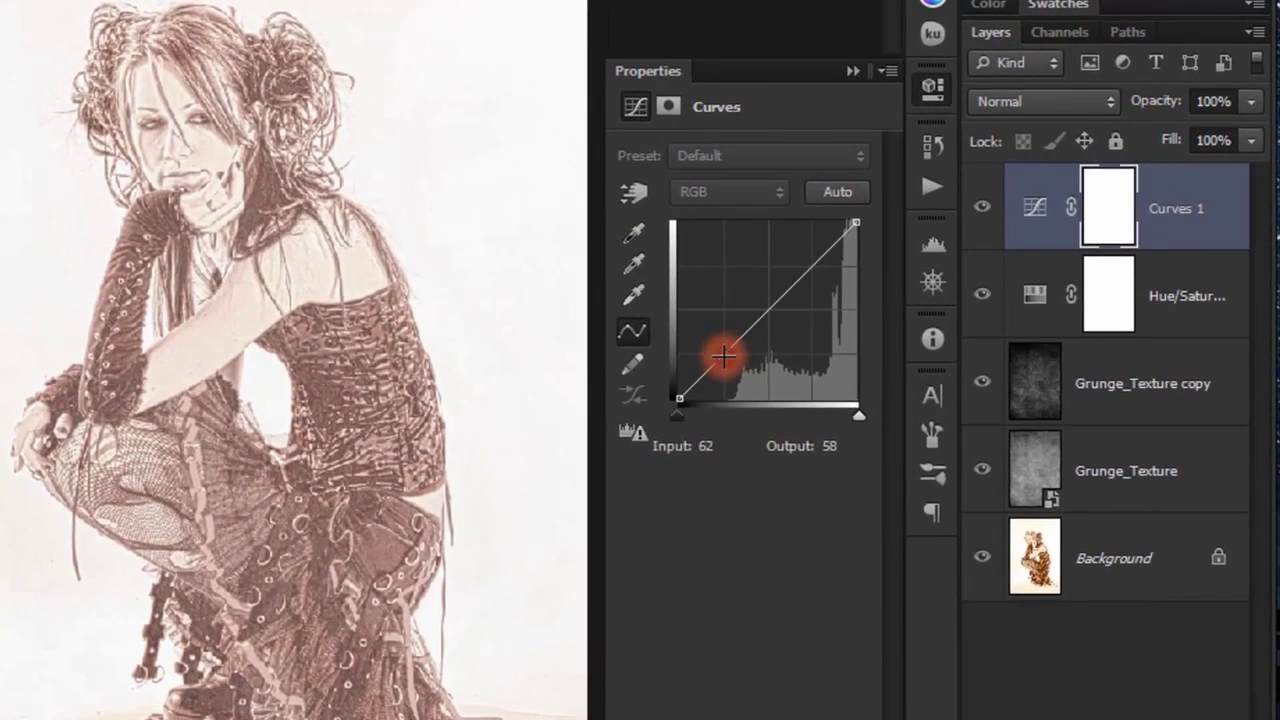
pyautogui.click(724, 356)
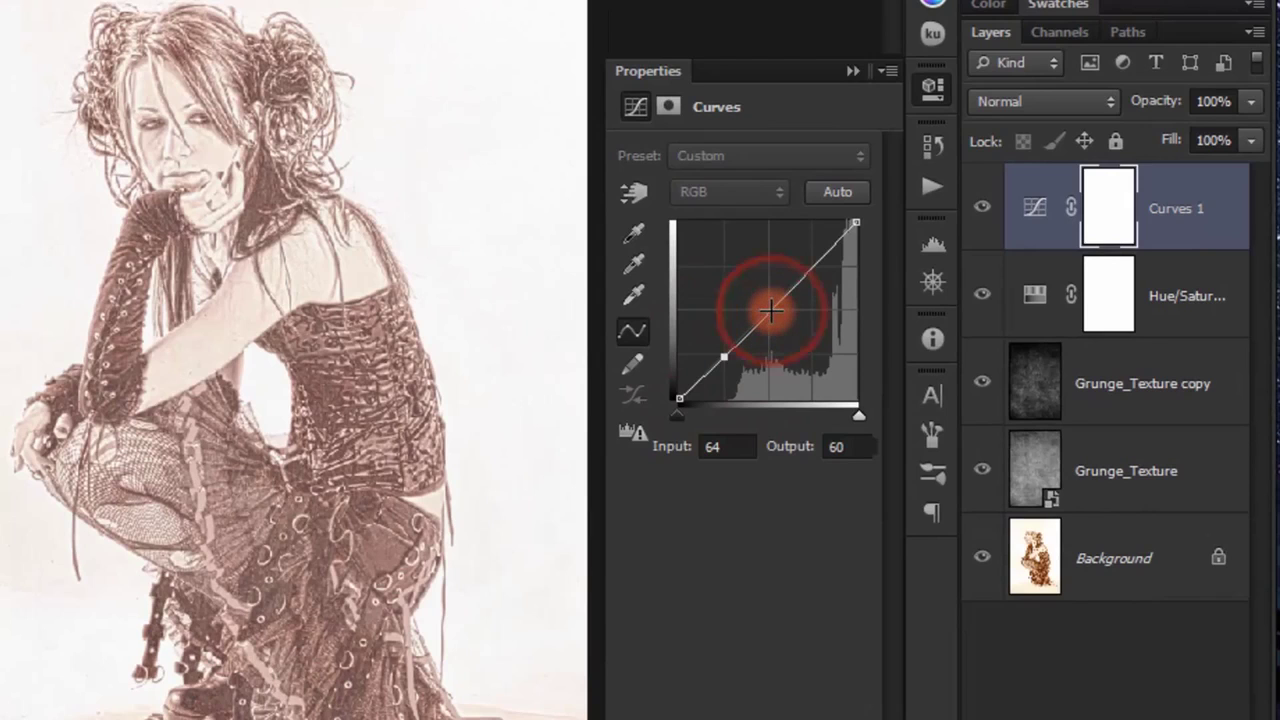
pyautogui.click(771, 312)
pyautogui.click(816, 267)
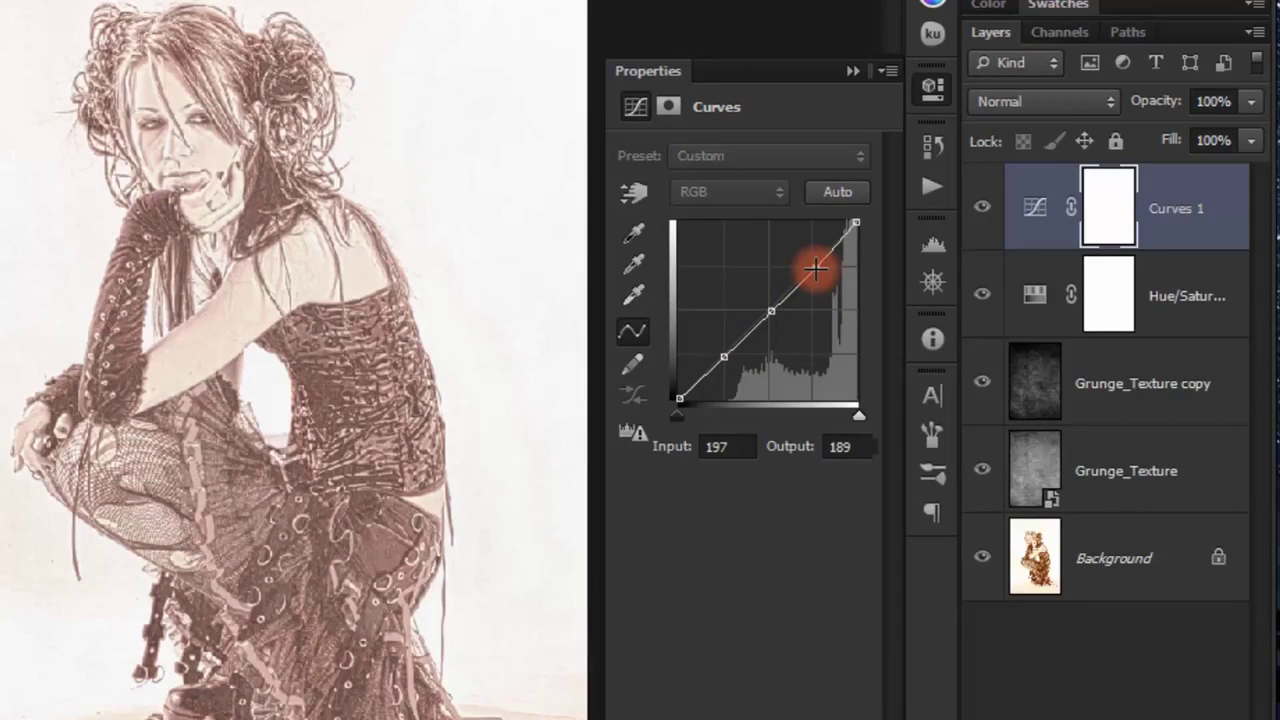
pyautogui.moveTo(816, 268); pyautogui.dragTo(806, 263)
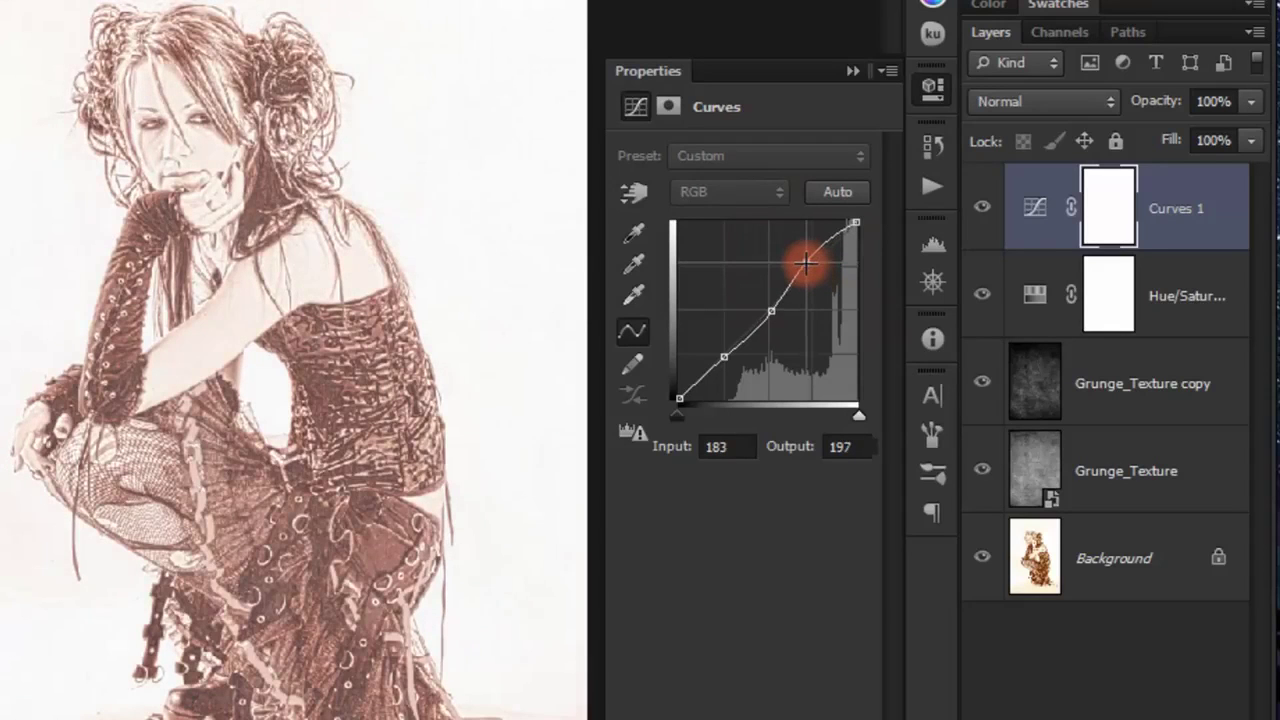
pyautogui.click(775, 313)
pyautogui.moveTo(773, 313); pyautogui.dragTo(764, 308)
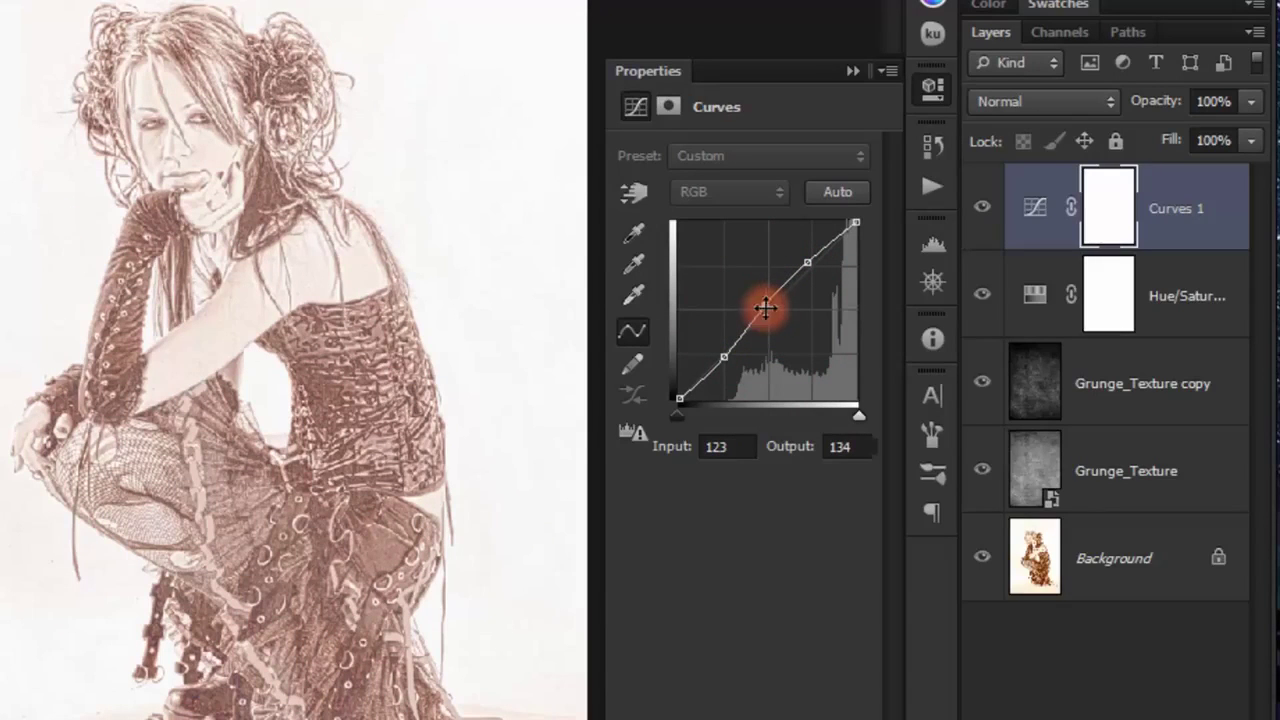
# Refine the Curves points, lifting shadows and highlights and tuning the midtones
pyautogui.moveTo(724, 358); pyautogui.dragTo(722, 351)
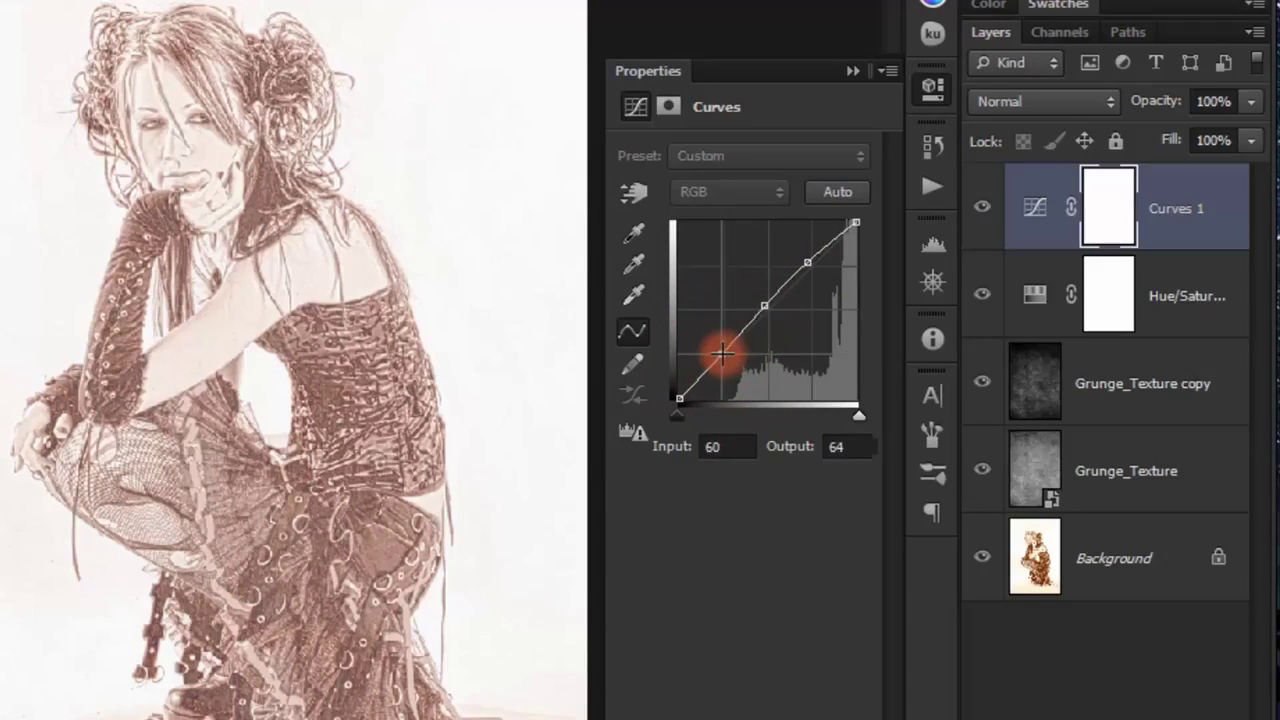
pyautogui.click(807, 262)
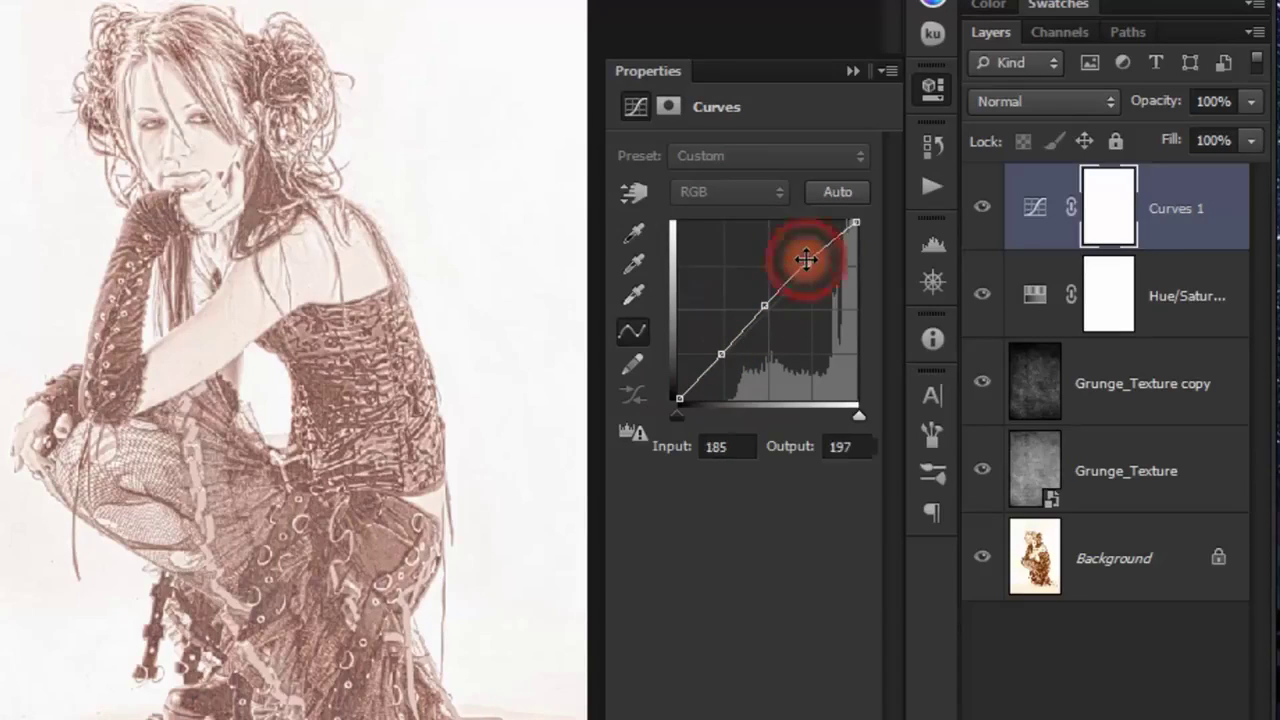
pyautogui.moveTo(805, 260); pyautogui.dragTo(805, 257)
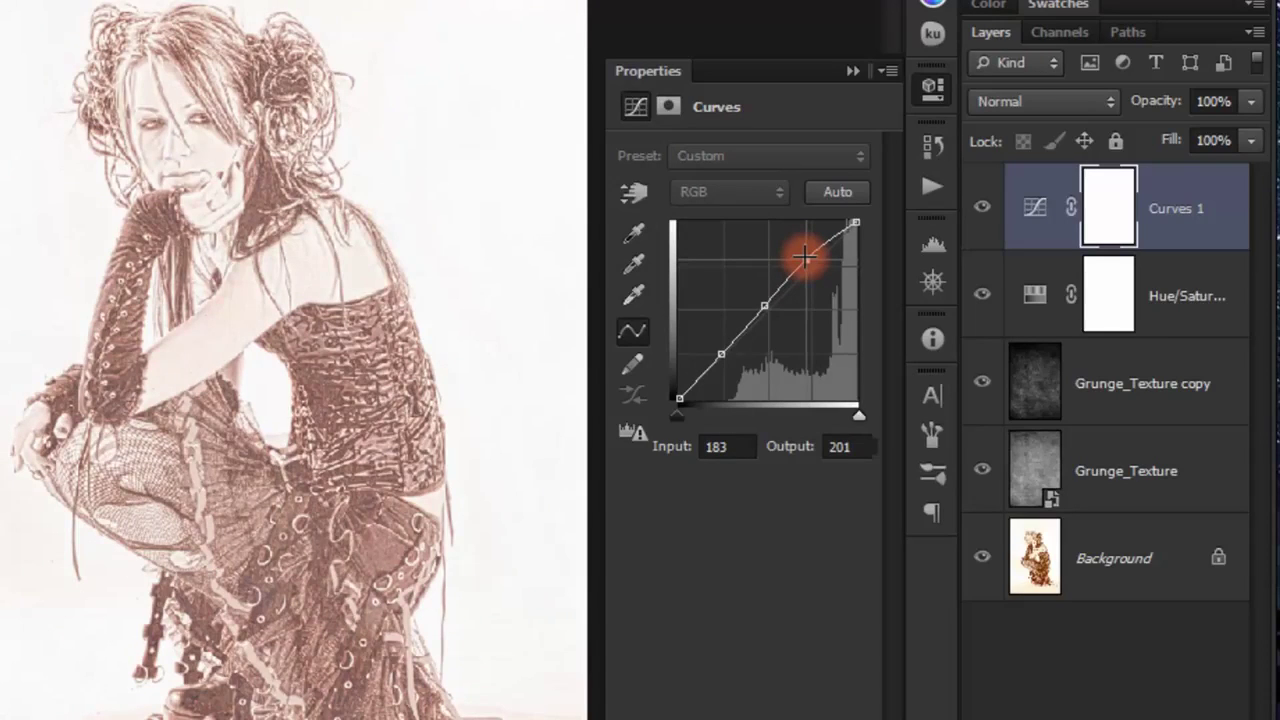
pyautogui.moveTo(805, 257); pyautogui.dragTo(803, 258)
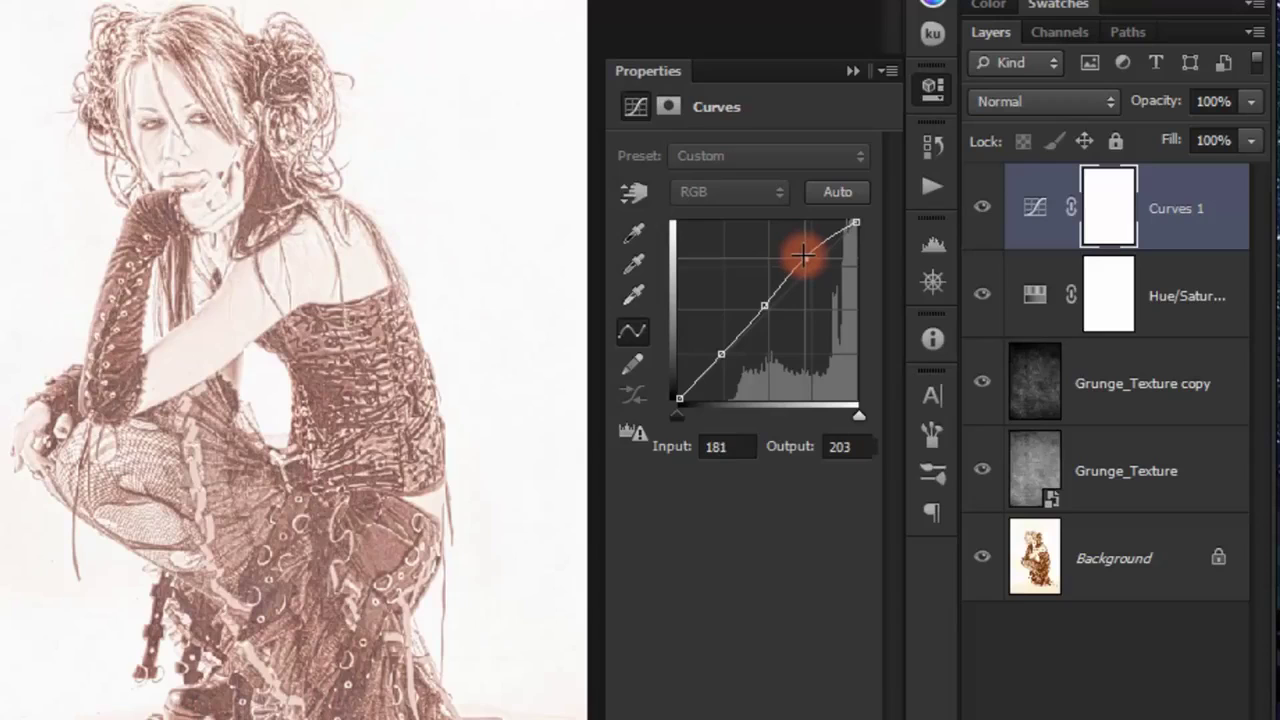
pyautogui.click(765, 305)
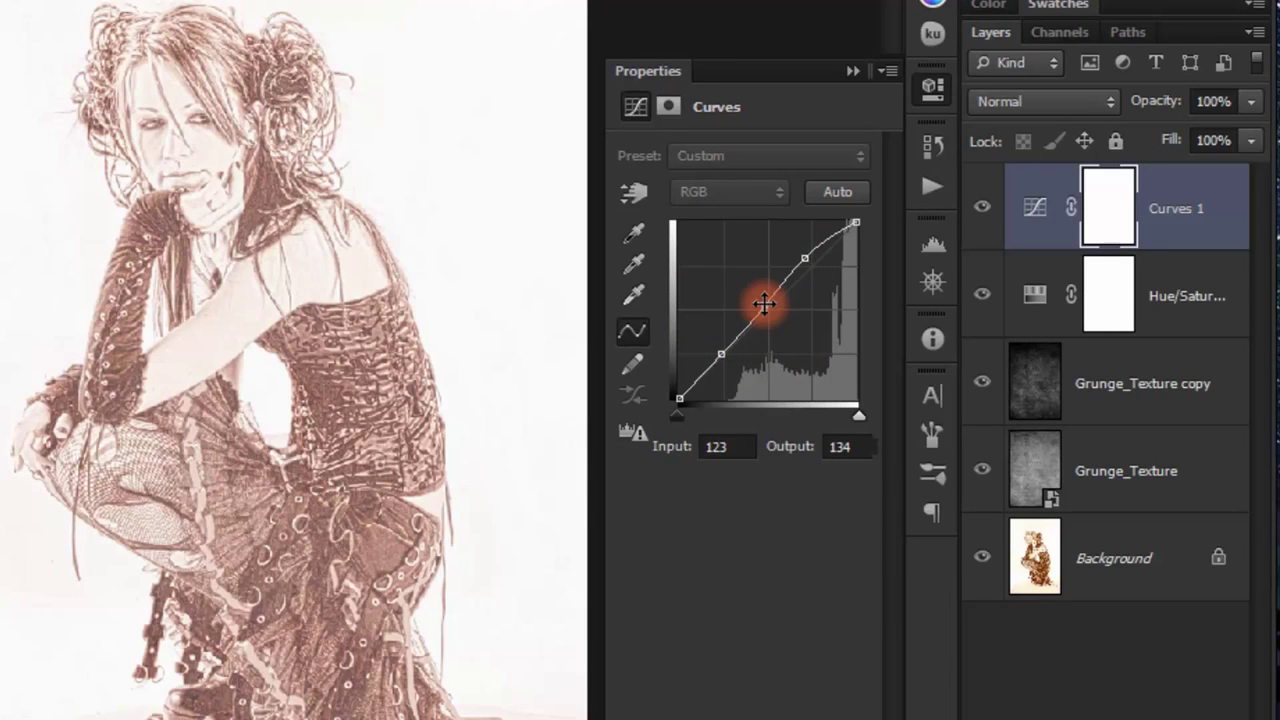
pyautogui.moveTo(764, 303); pyautogui.dragTo(771, 304)
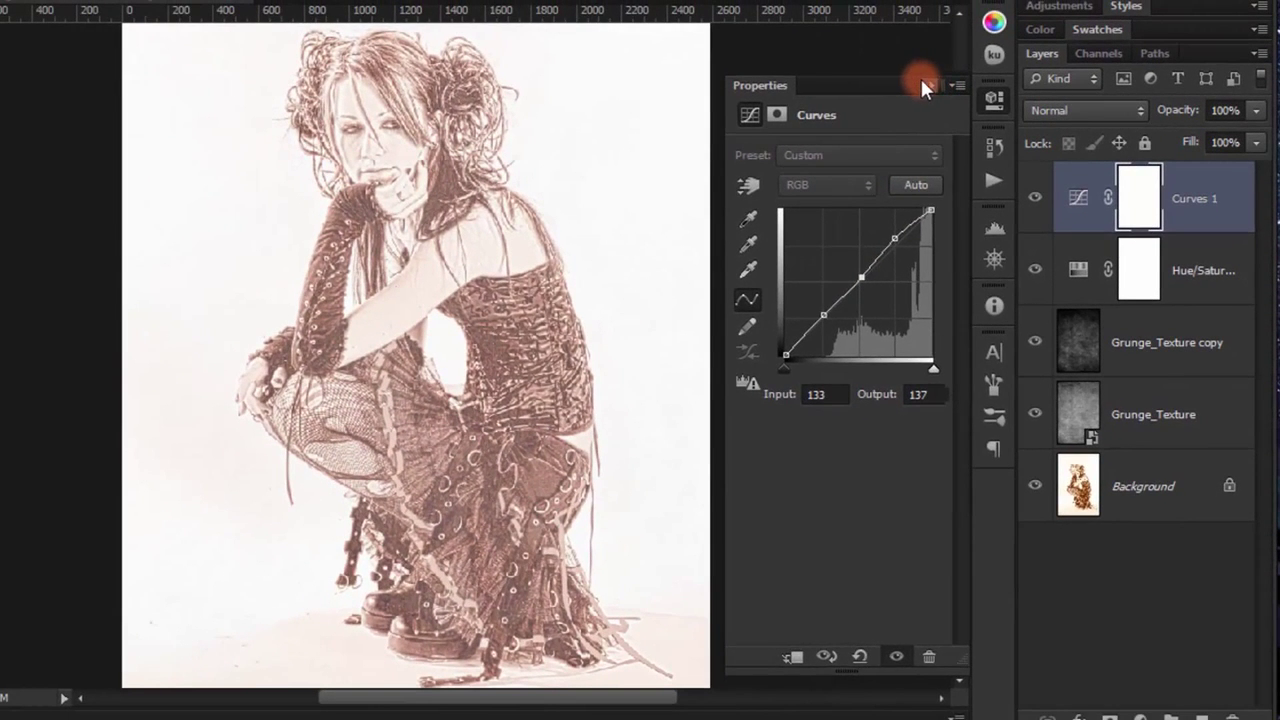
# Toggle Curves 1 visibility to compare the sketch before and after
pyautogui.click(921, 78)
pyautogui.click(1035, 198)
pyautogui.click(1035, 198)
pyautogui.click(1035, 198)
pyautogui.click(1035, 198)
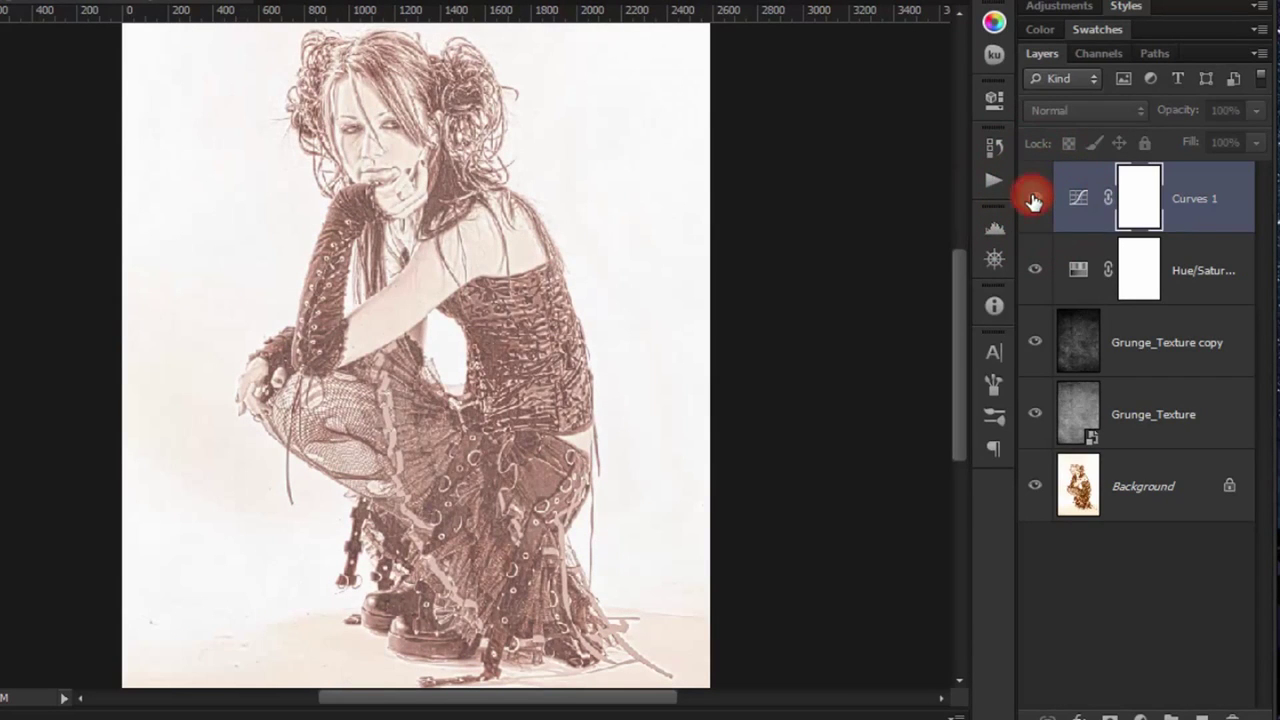
pyautogui.click(1035, 198)
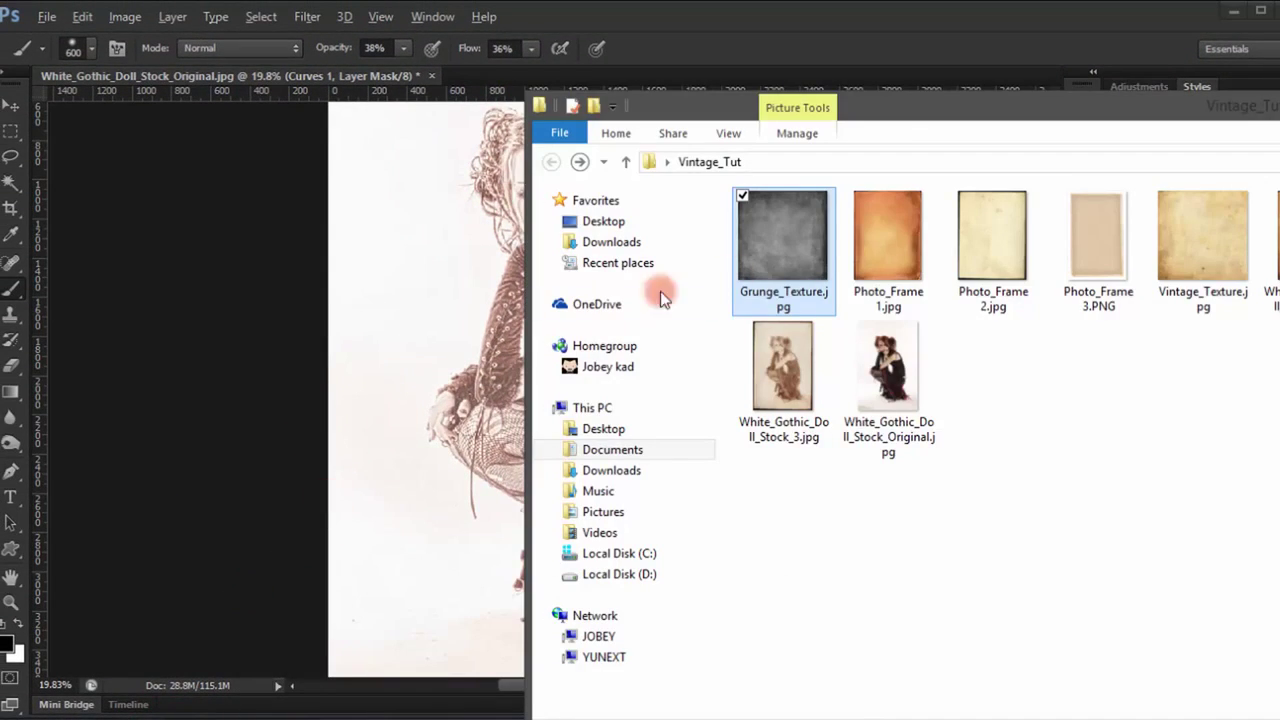
# Place Vintage_Texture.jpg from Explorer into the document and scale it to cover the canvas
pyautogui.click(1181, 255)
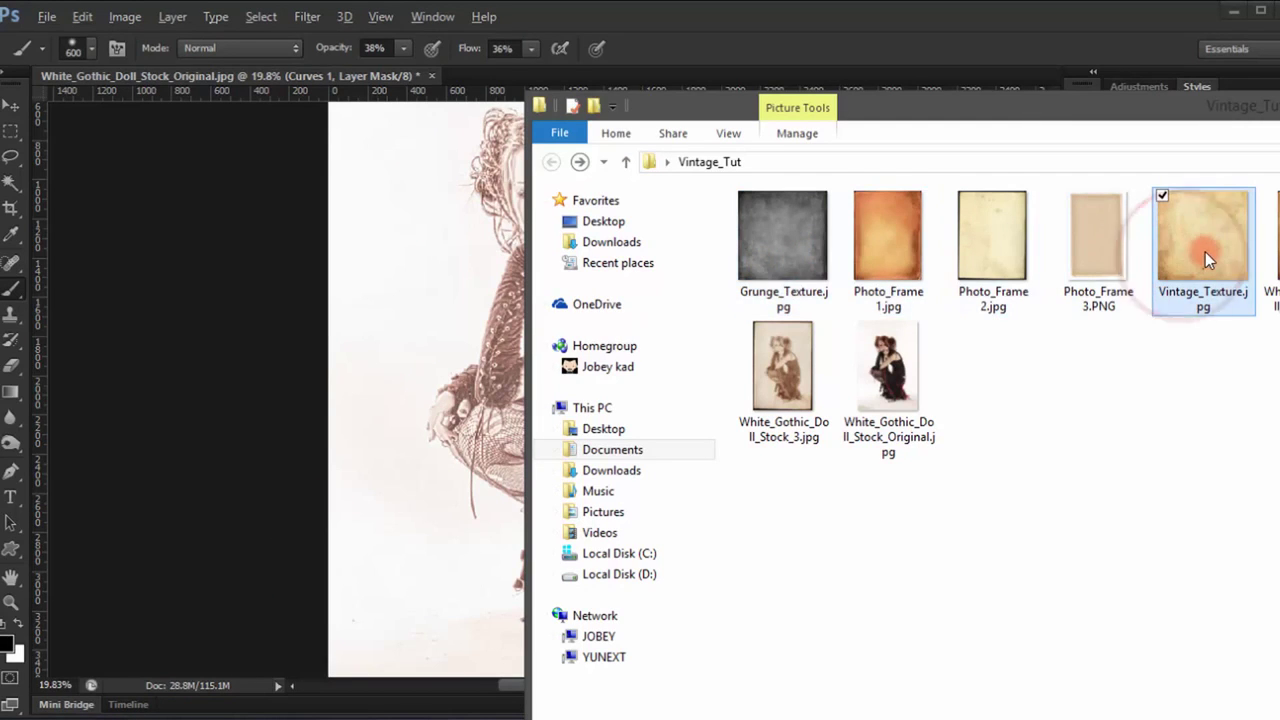
pyautogui.moveTo(1203, 244); pyautogui.dragTo(401, 295)
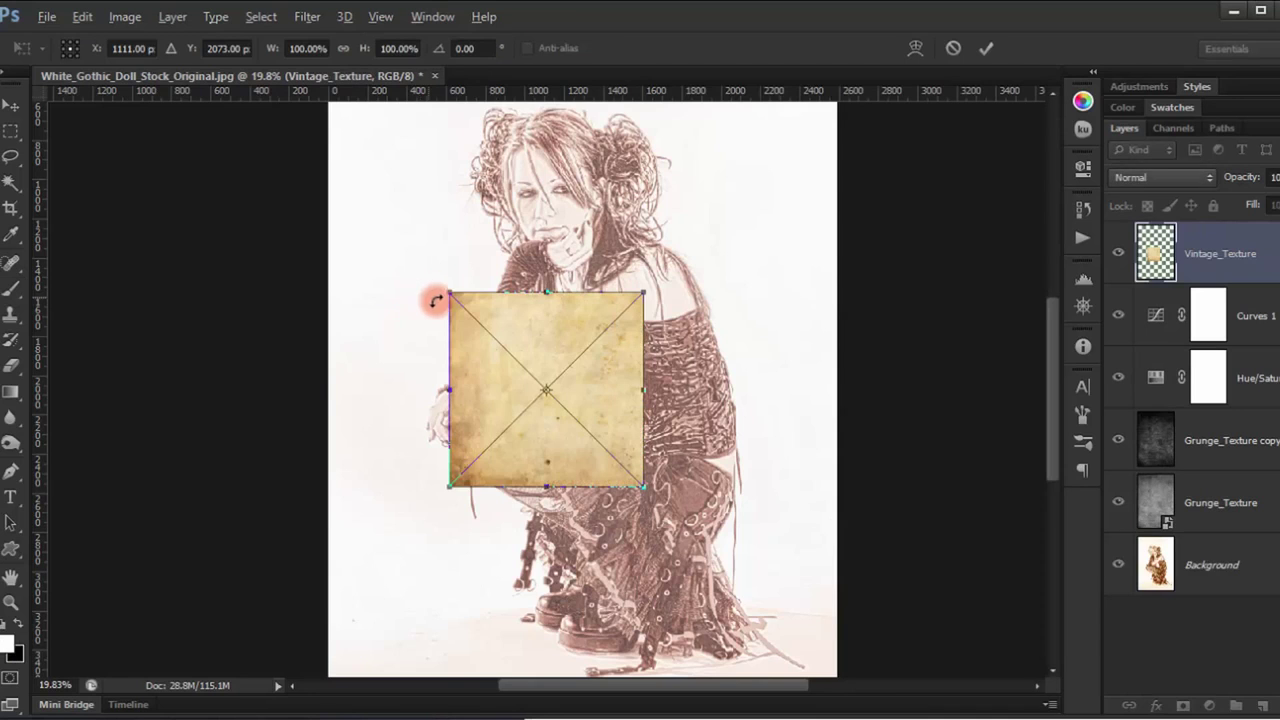
pyautogui.moveTo(589, 343)
pyautogui.mouseDown()
pyautogui.moveTo(510, 200)
pyautogui.moveTo(420, 95)
pyautogui.mouseUp()
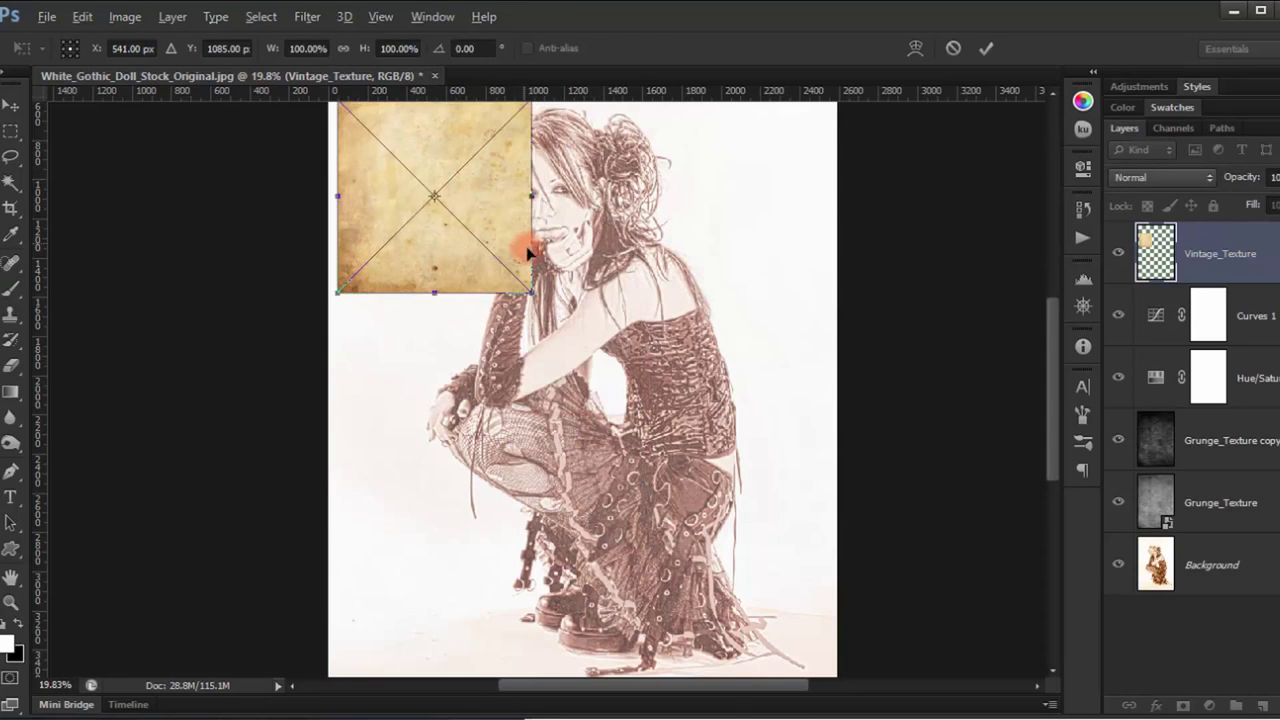
pyautogui.scroll(2, 530, 255)
pyautogui.scroll(-1, 506, 337)
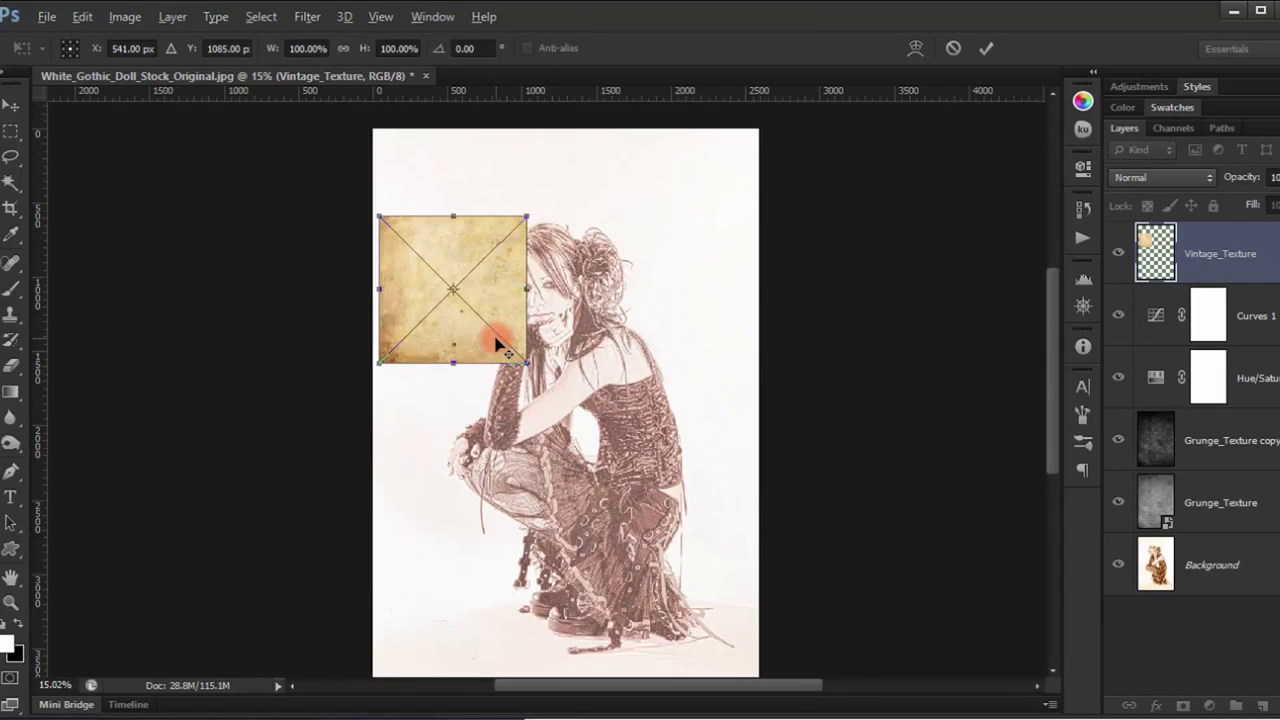
pyautogui.scroll(-1, 494, 340)
pyautogui.moveTo(476, 311)
pyautogui.mouseDown()
pyautogui.moveTo(470, 243)
pyautogui.moveTo(706, 593)
pyautogui.moveTo(709, 623)
pyautogui.mouseUp()
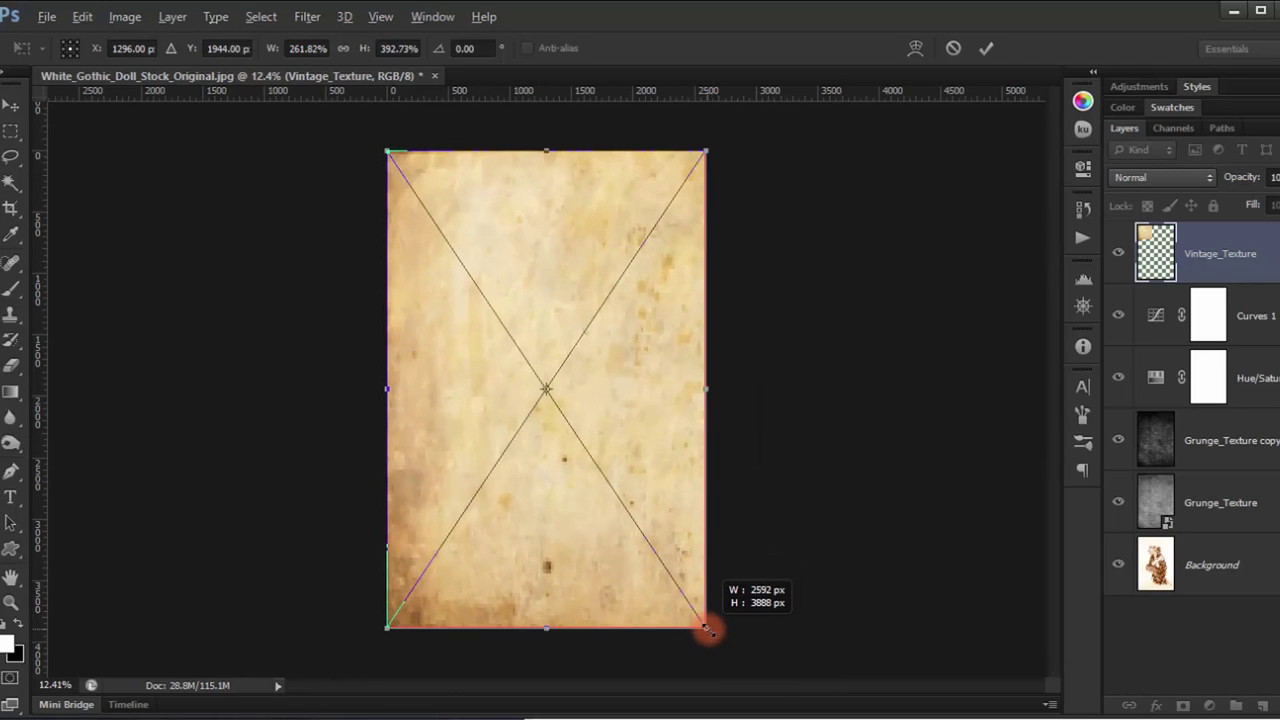
pyautogui.moveTo(707, 146); pyautogui.dragTo(710, 148)
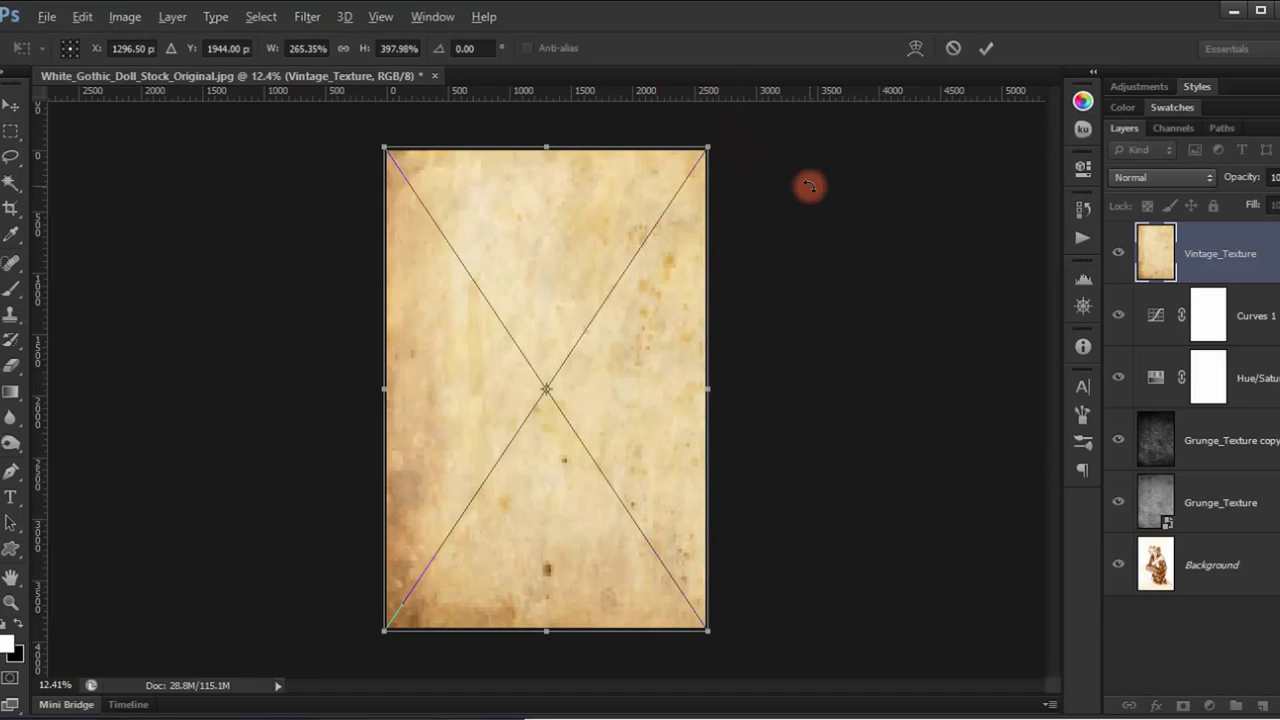
pyautogui.press('b')
pyautogui.press('Return')
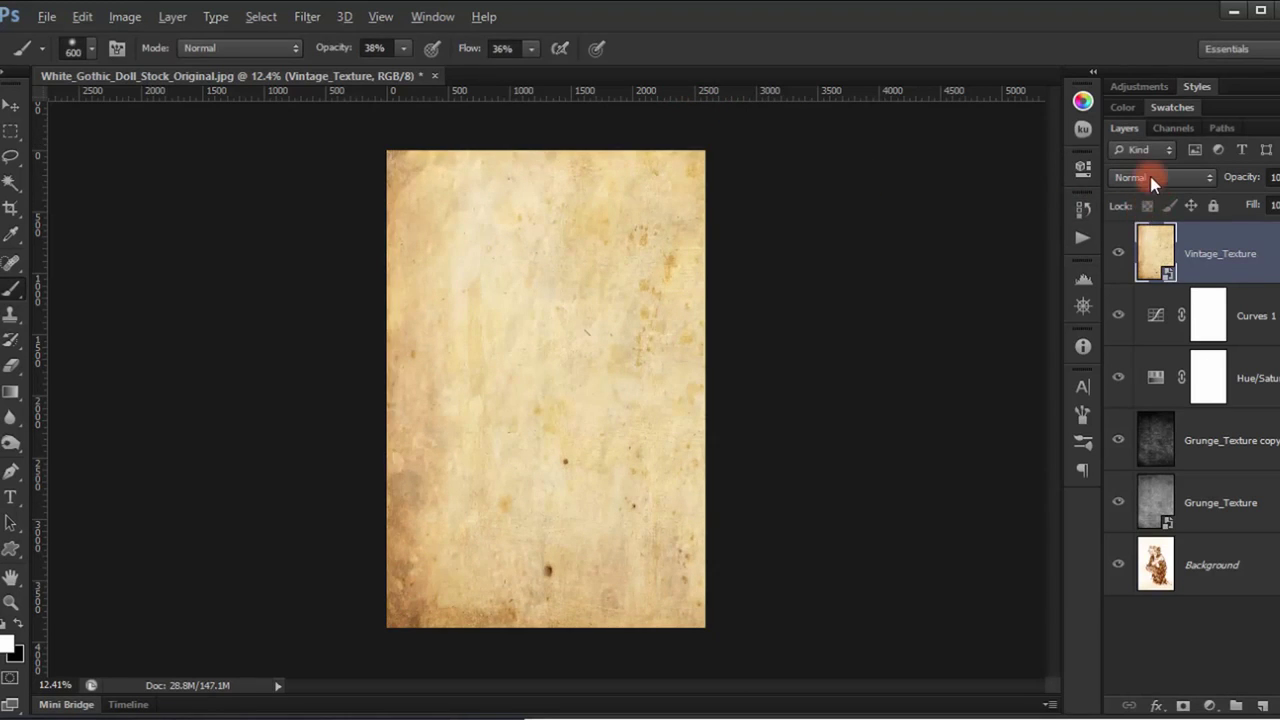
# Blend the Vintage_Texture layer in Multiply mode at about 43% opacity
pyautogui.click(1150, 177)
pyautogui.click(1066, 238)
pyautogui.click(1229, 133)
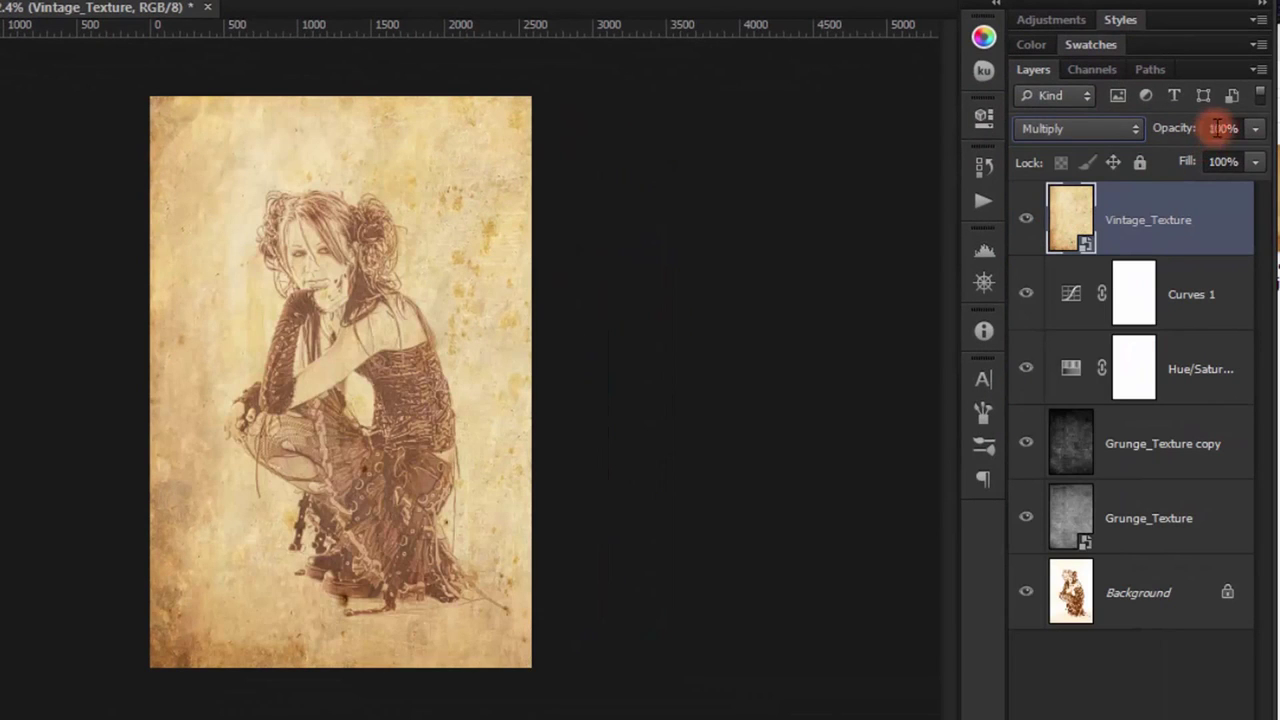
pyautogui.moveTo(1190, 132); pyautogui.dragTo(1124, 133)
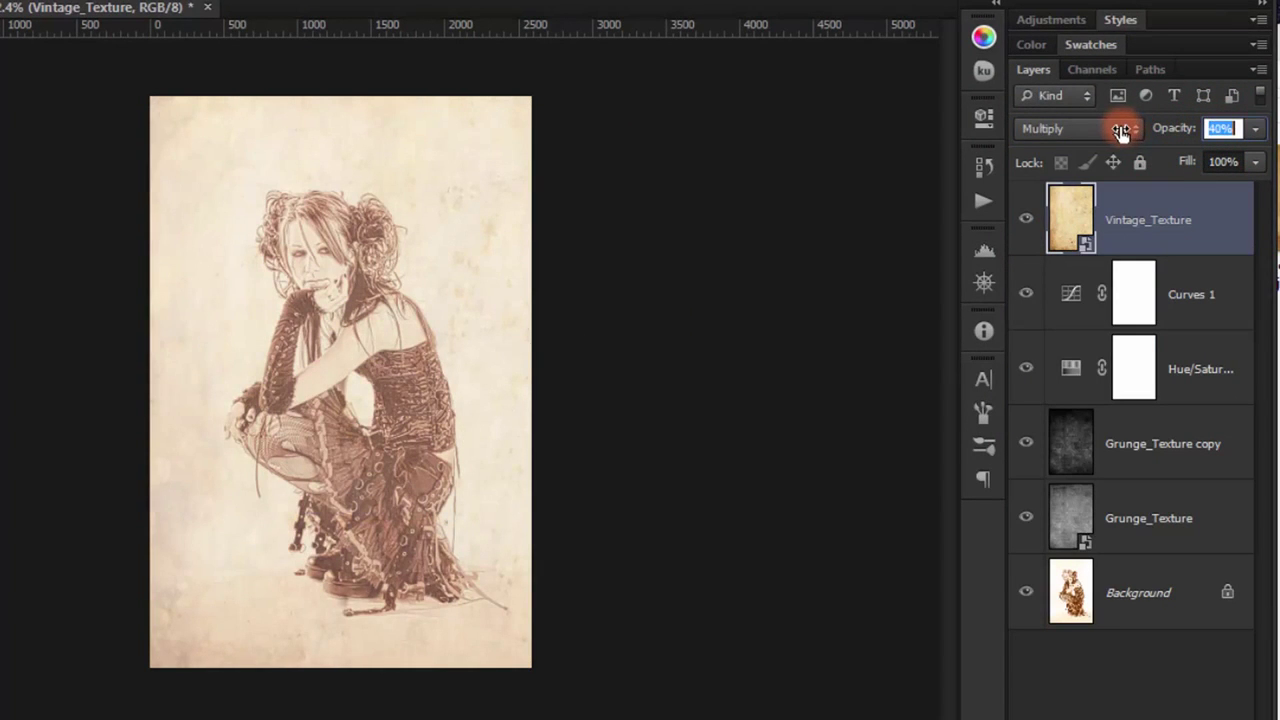
pyautogui.click(1150, 292)
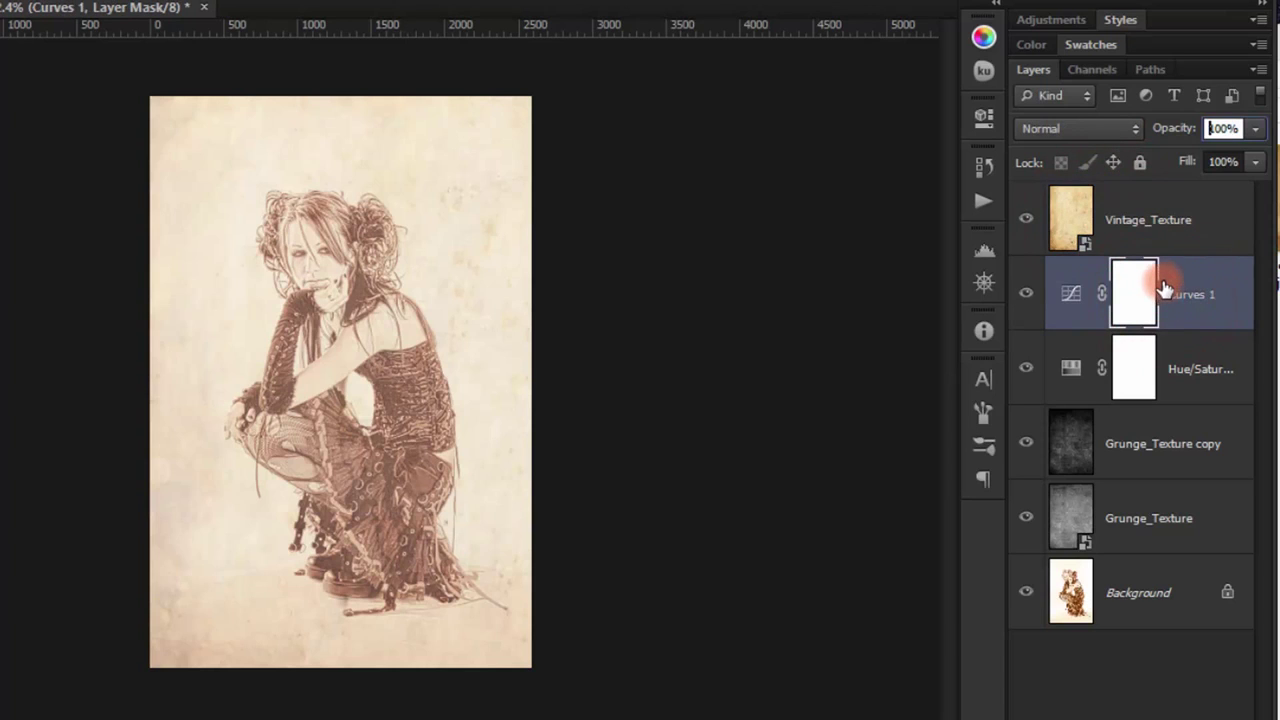
pyautogui.click(1162, 243)
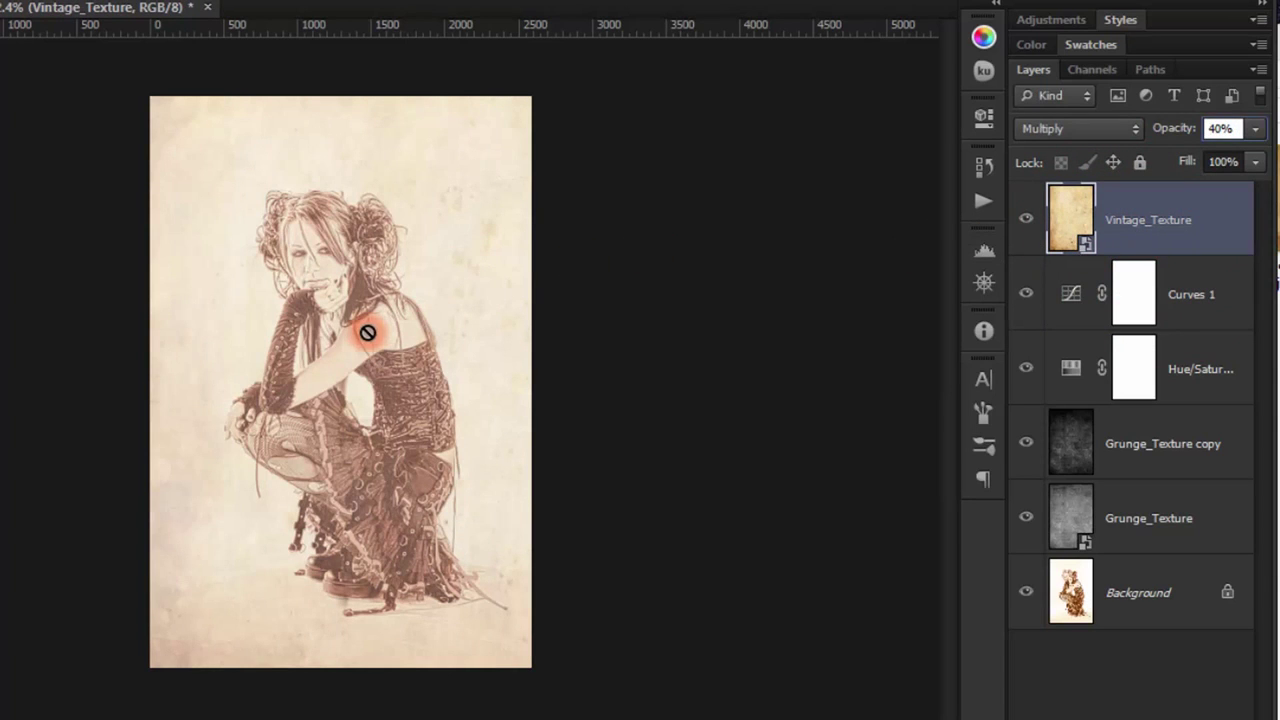
pyautogui.press('Up')
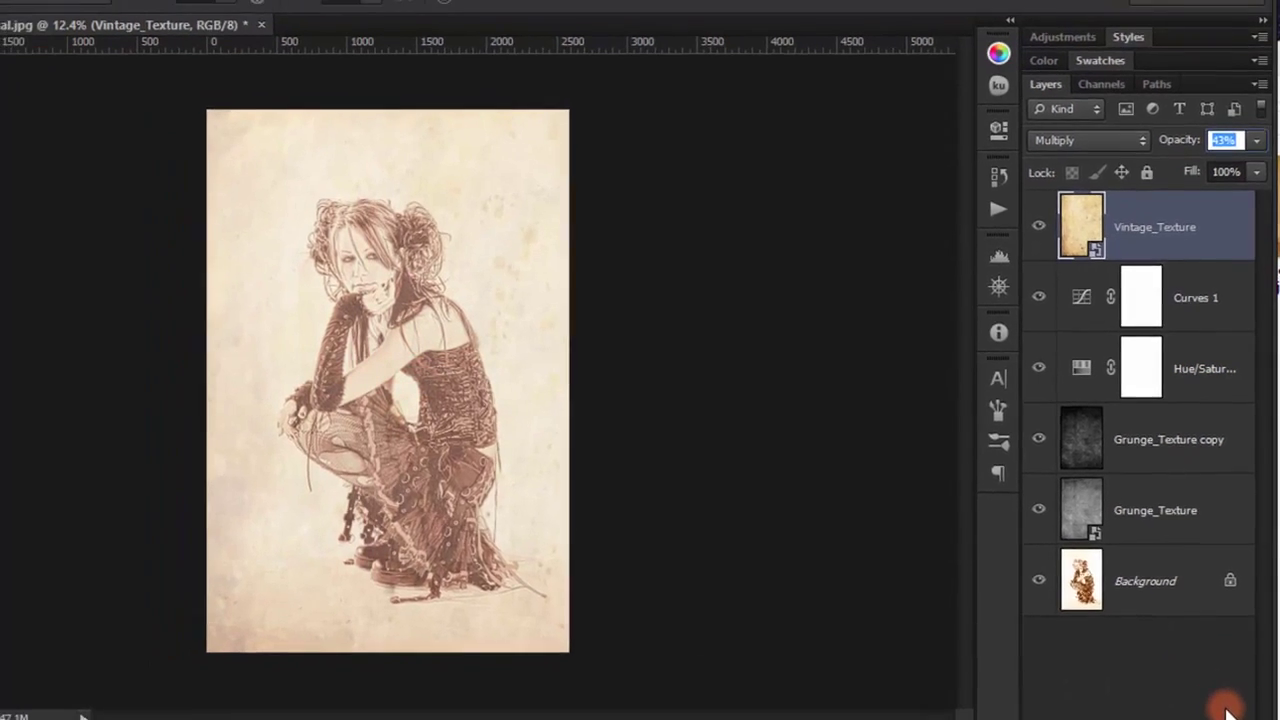
pyautogui.click(1164, 686)
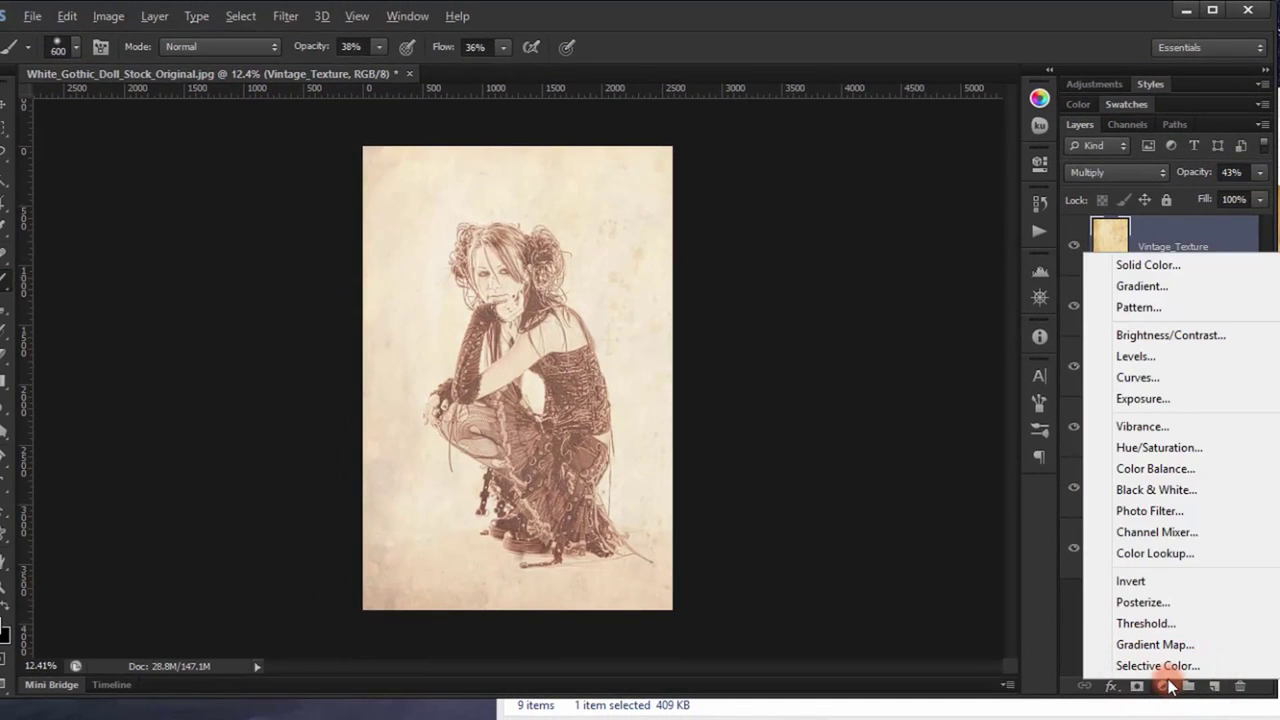
# Add a Solid Color fill layer with hex colour edd7ca
pyautogui.click(1180, 264)
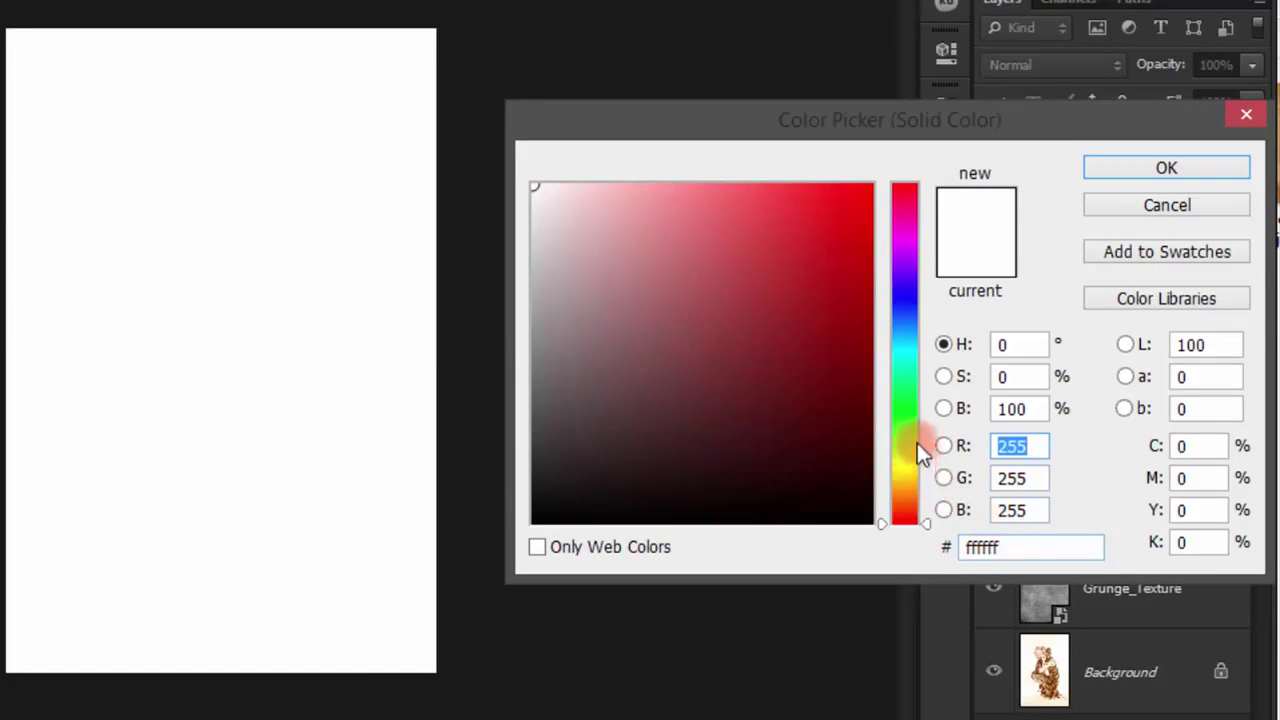
pyautogui.moveTo(917, 527); pyautogui.dragTo(909, 508)
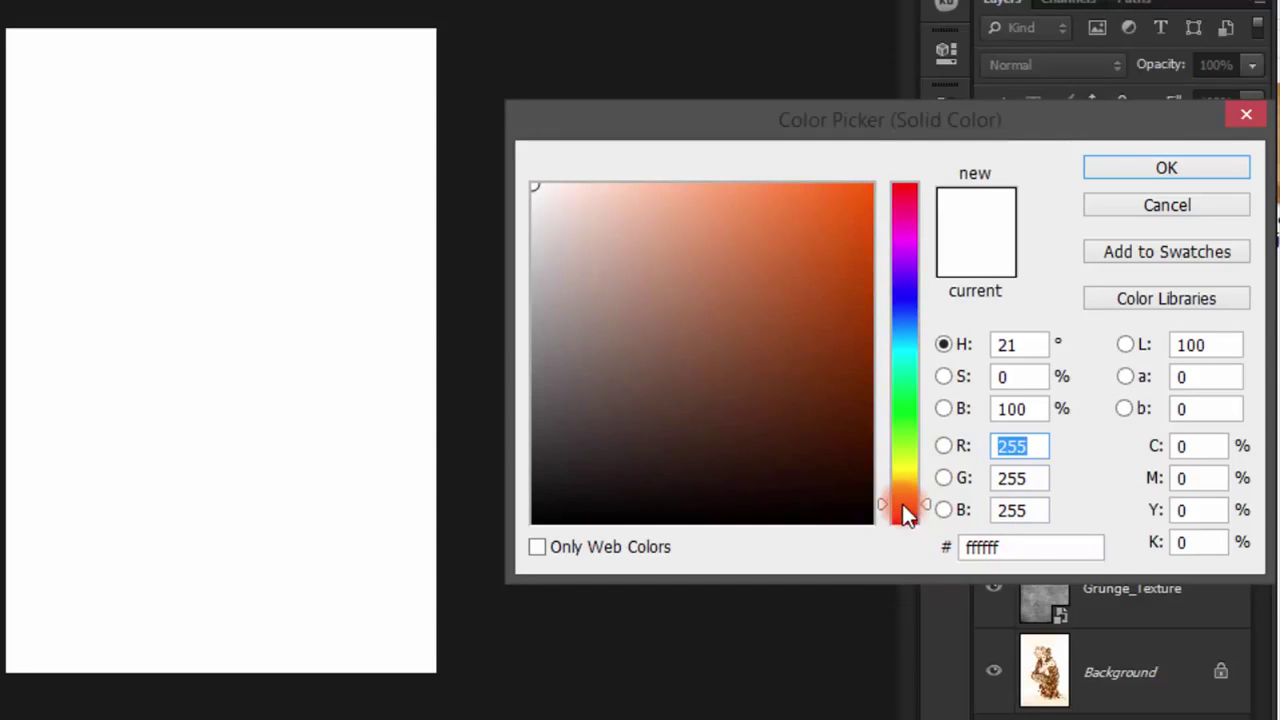
pyautogui.moveTo(1012, 543); pyautogui.dragTo(953, 547)
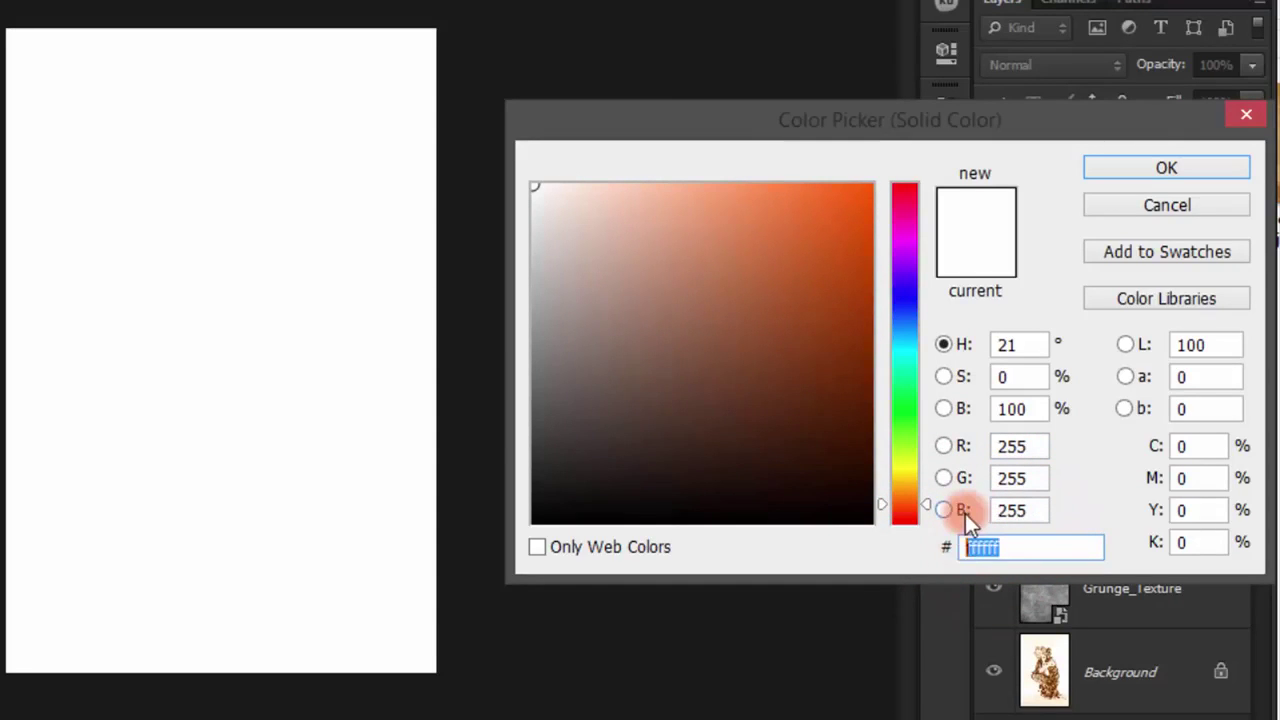
pyautogui.write('ed')
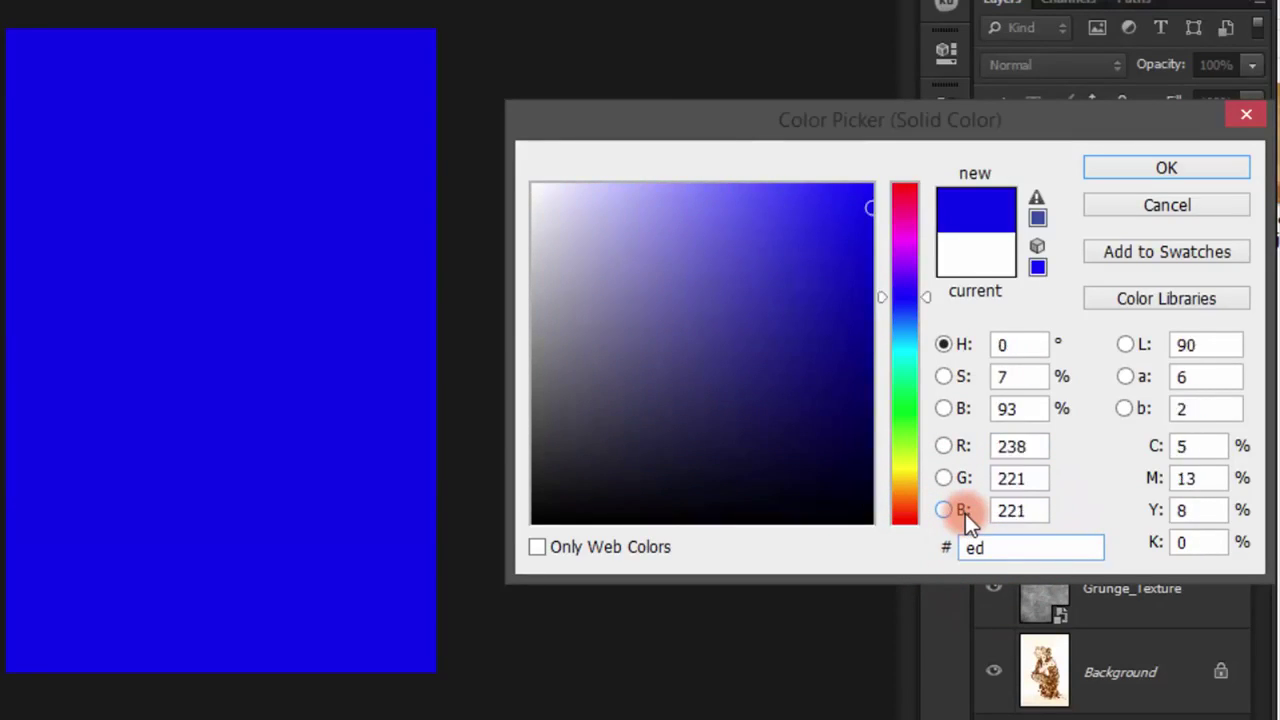
pyautogui.write('d7ca')
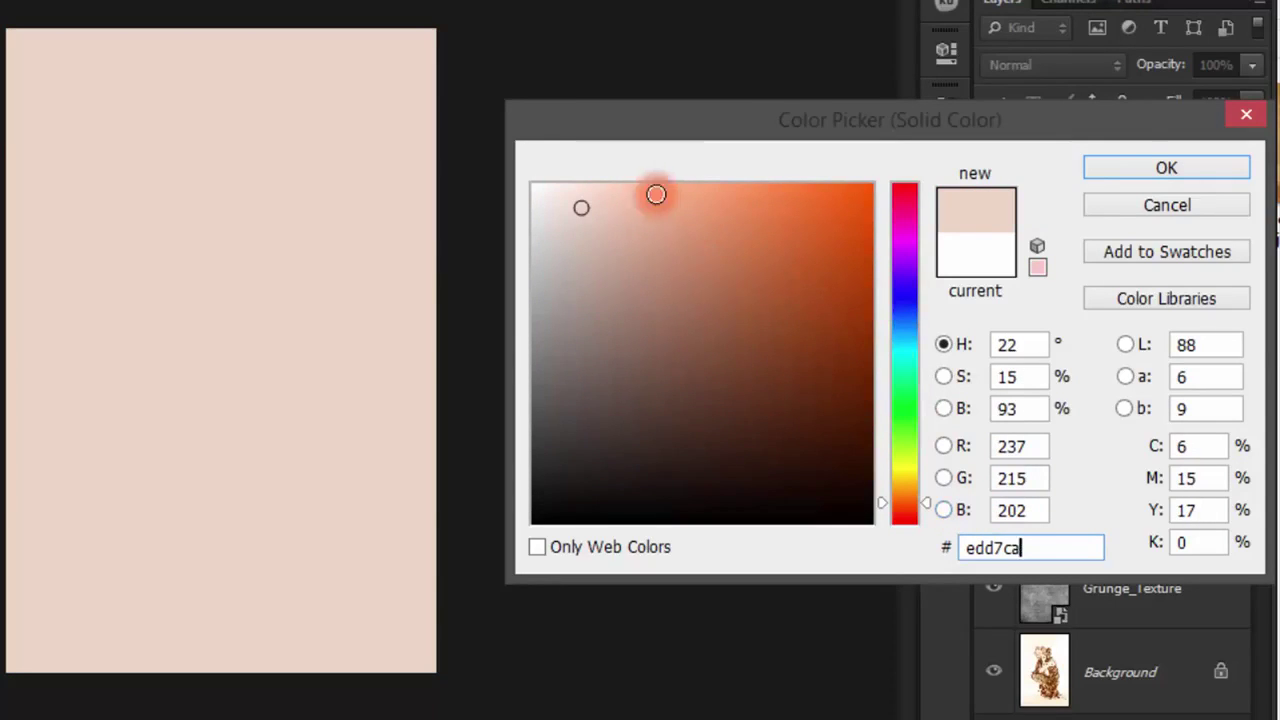
pyautogui.click(1142, 172)
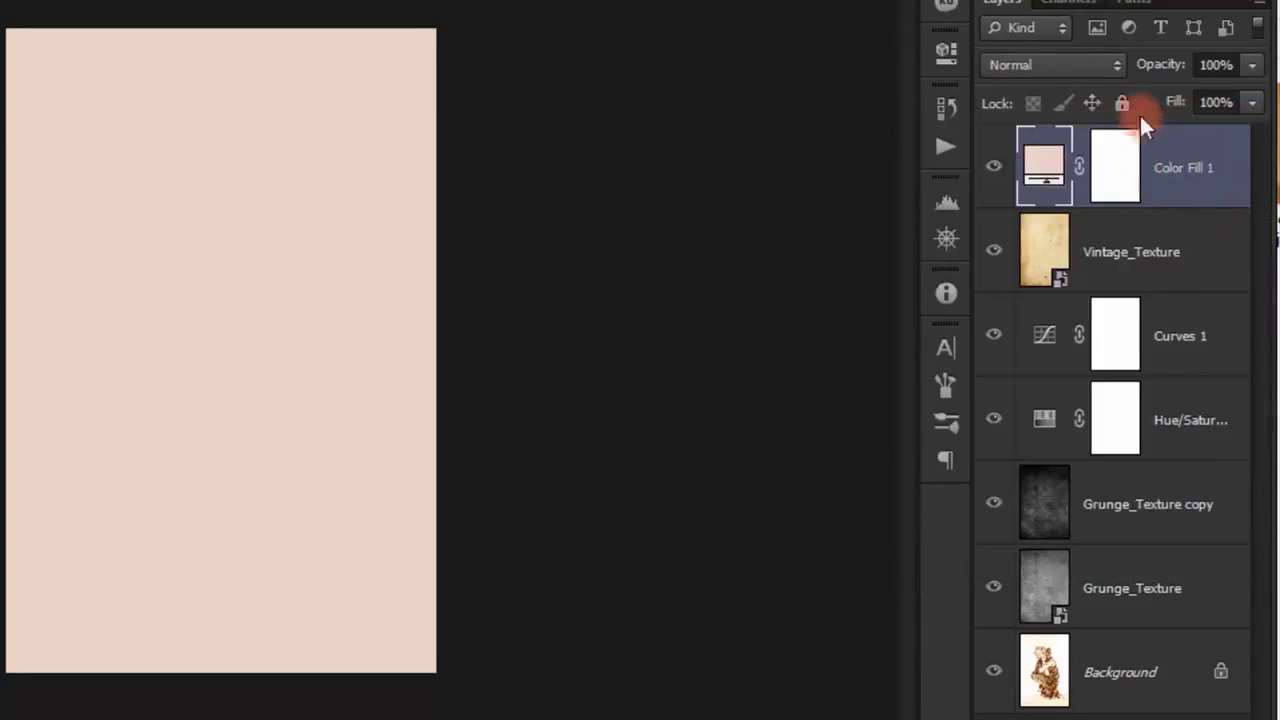
pyautogui.click(1073, 65)
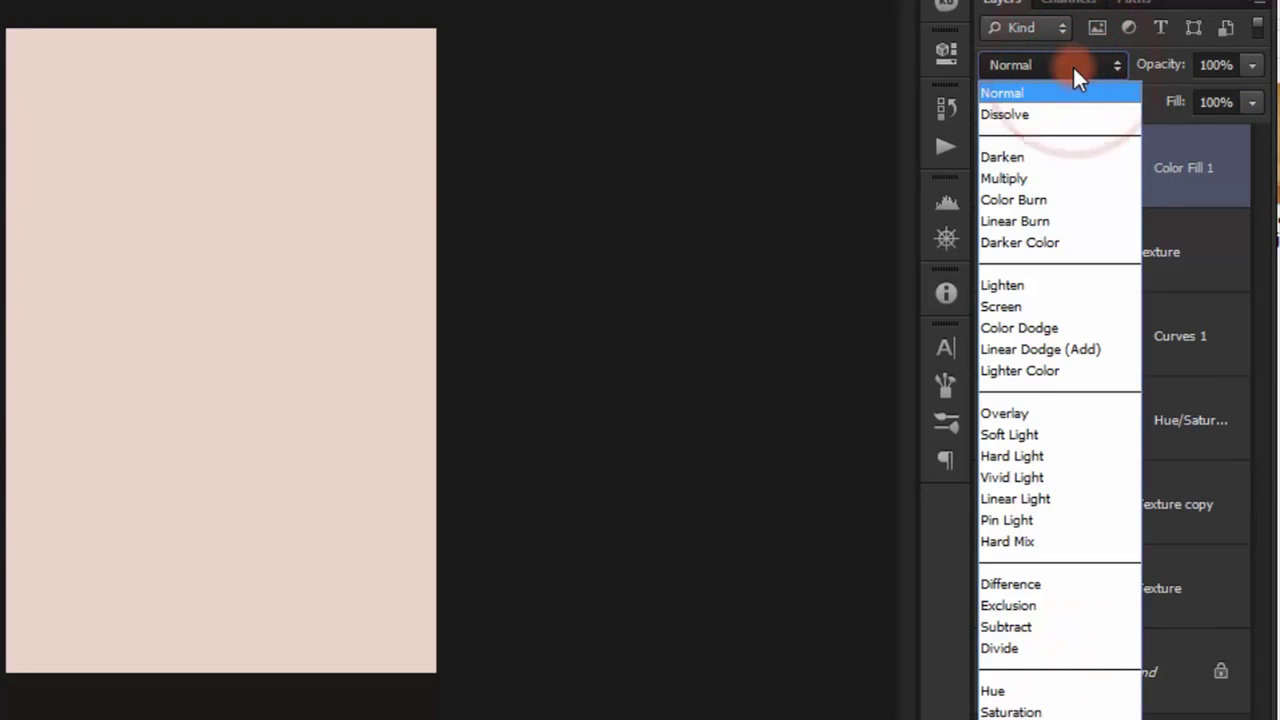
pyautogui.click(1040, 179)
pyautogui.click(1217, 65)
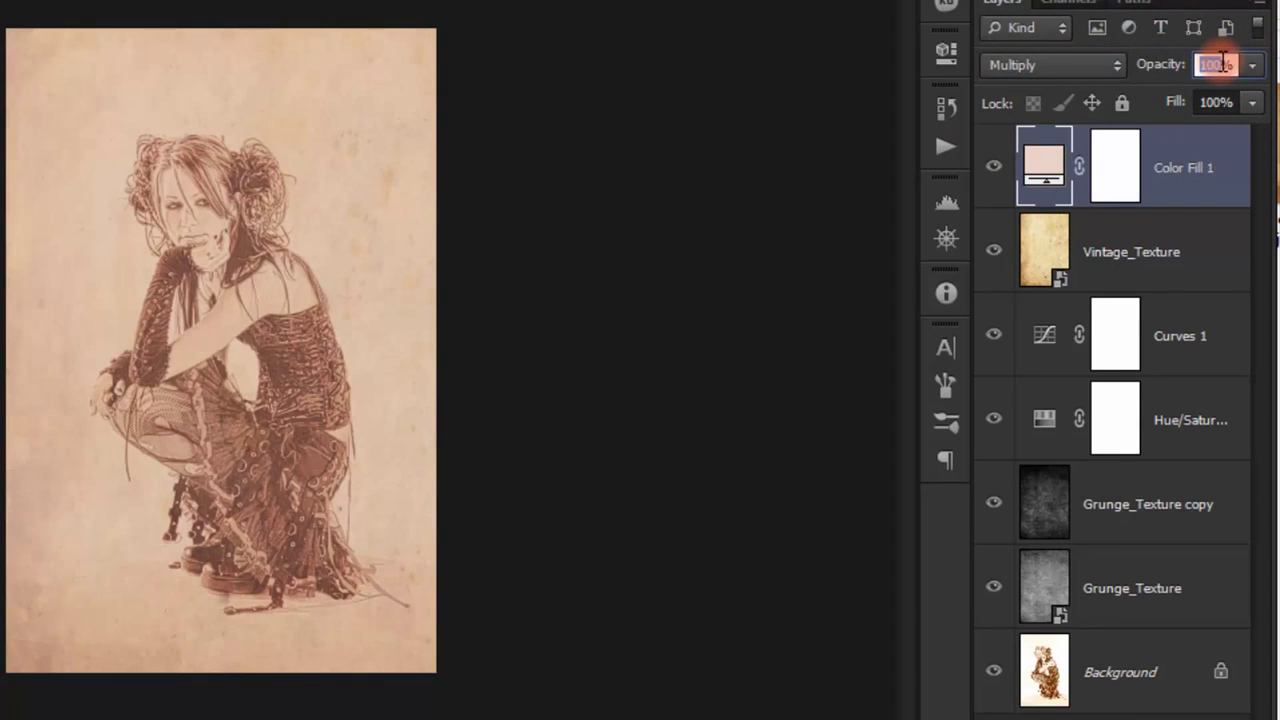
pyautogui.write('20')
pyautogui.press('Return')
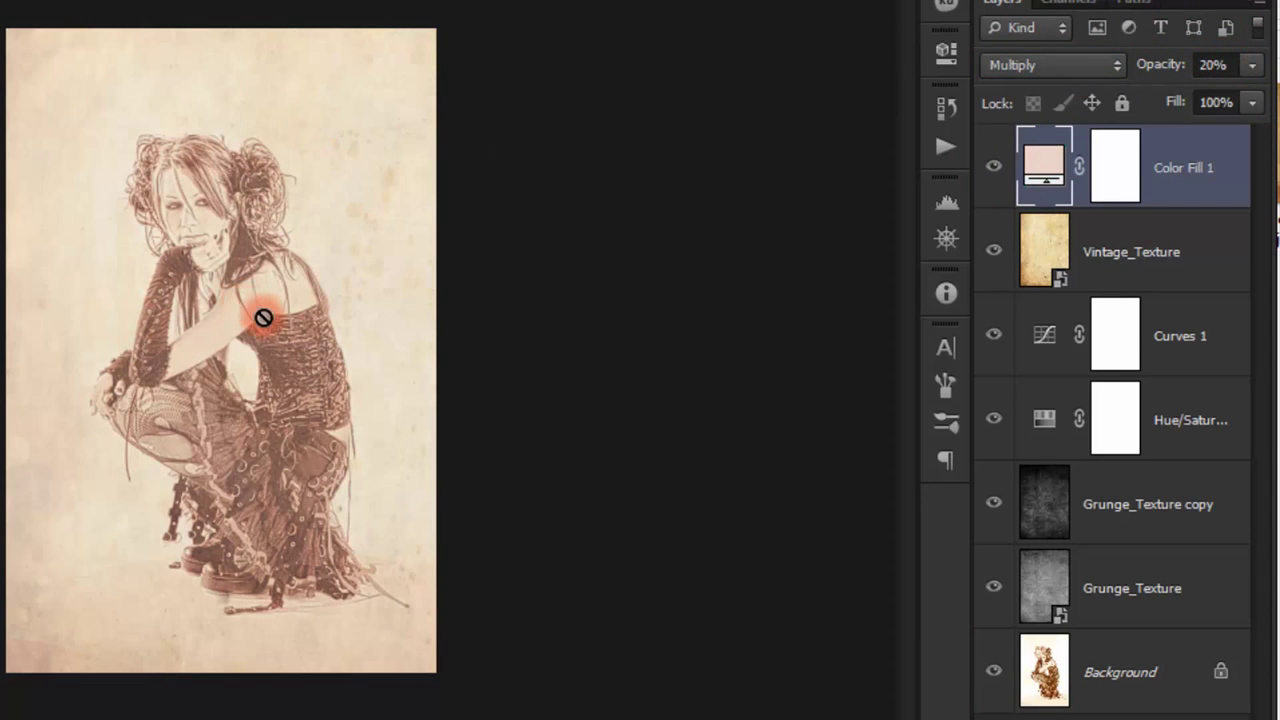
pyautogui.moveTo(263, 318); pyautogui.dragTo(290, 305)
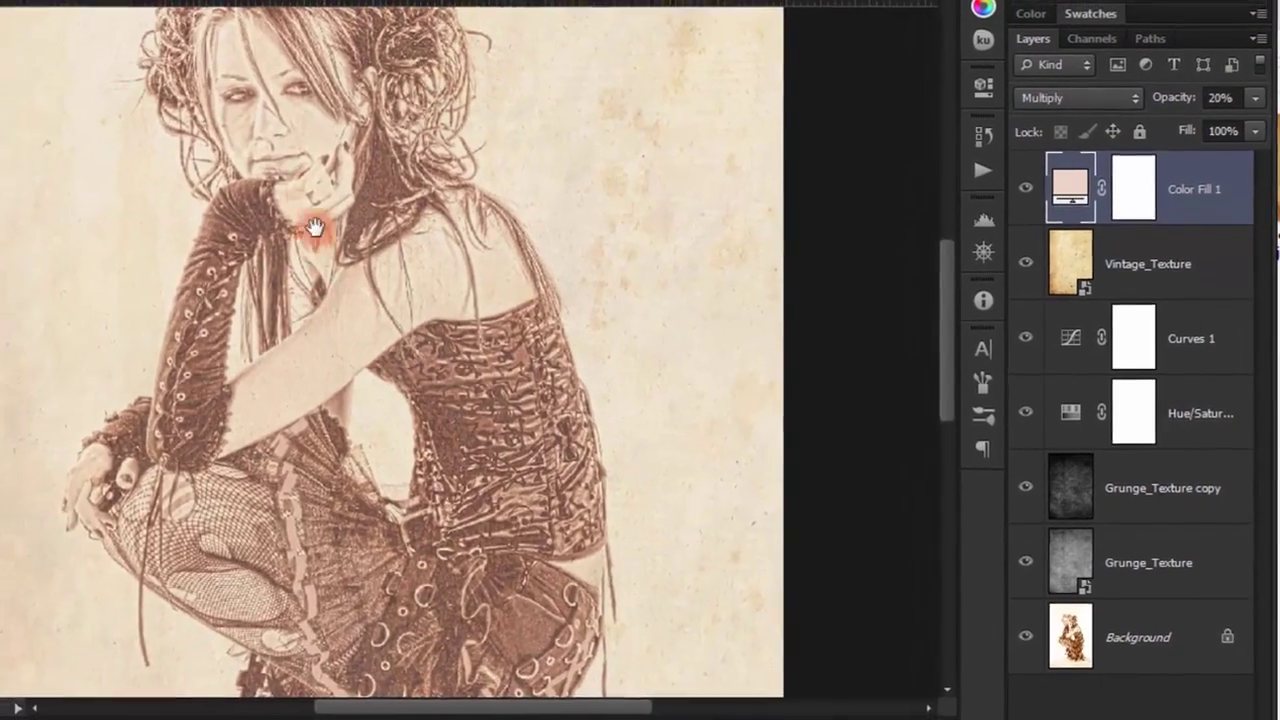
pyautogui.moveTo(314, 228); pyautogui.dragTo(380, 314)
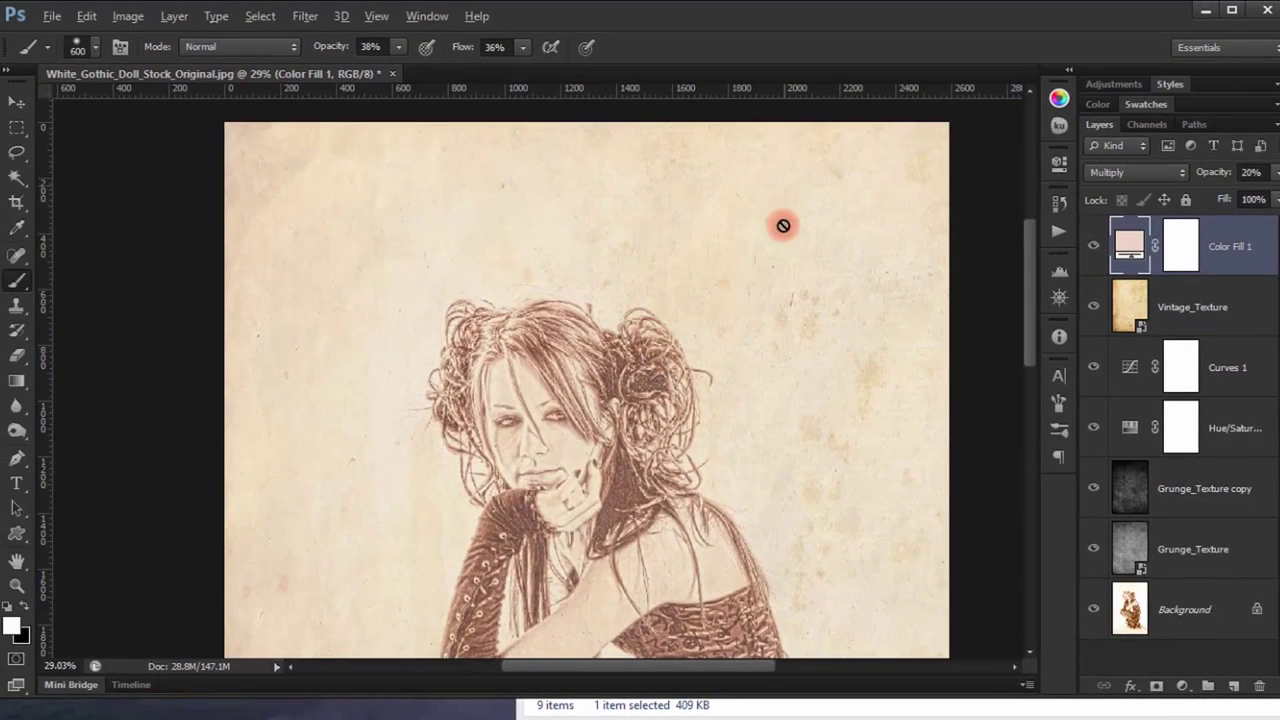
pyautogui.scroll(2, 789, 281)
pyautogui.scroll(1, 860, 337)
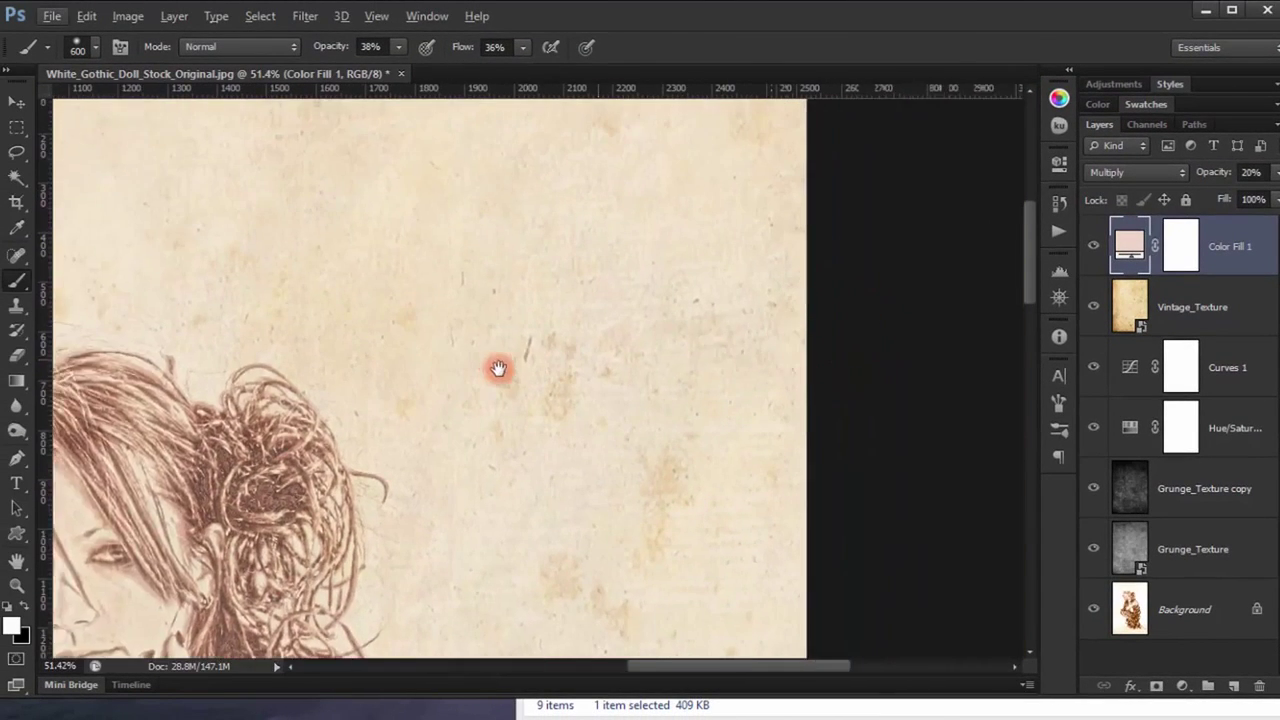
pyautogui.hscroll(3, 610, 254)
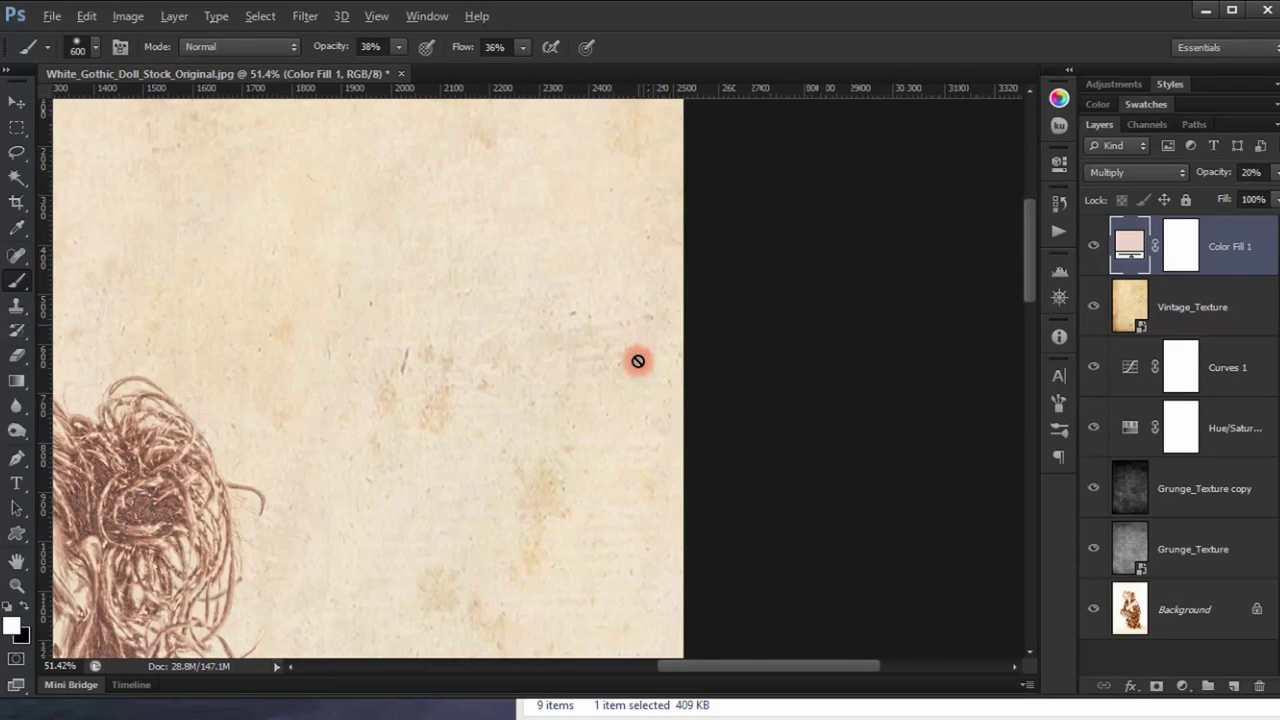
pyautogui.scroll(-2, 638, 336)
pyautogui.scroll(-2, 640, 360)
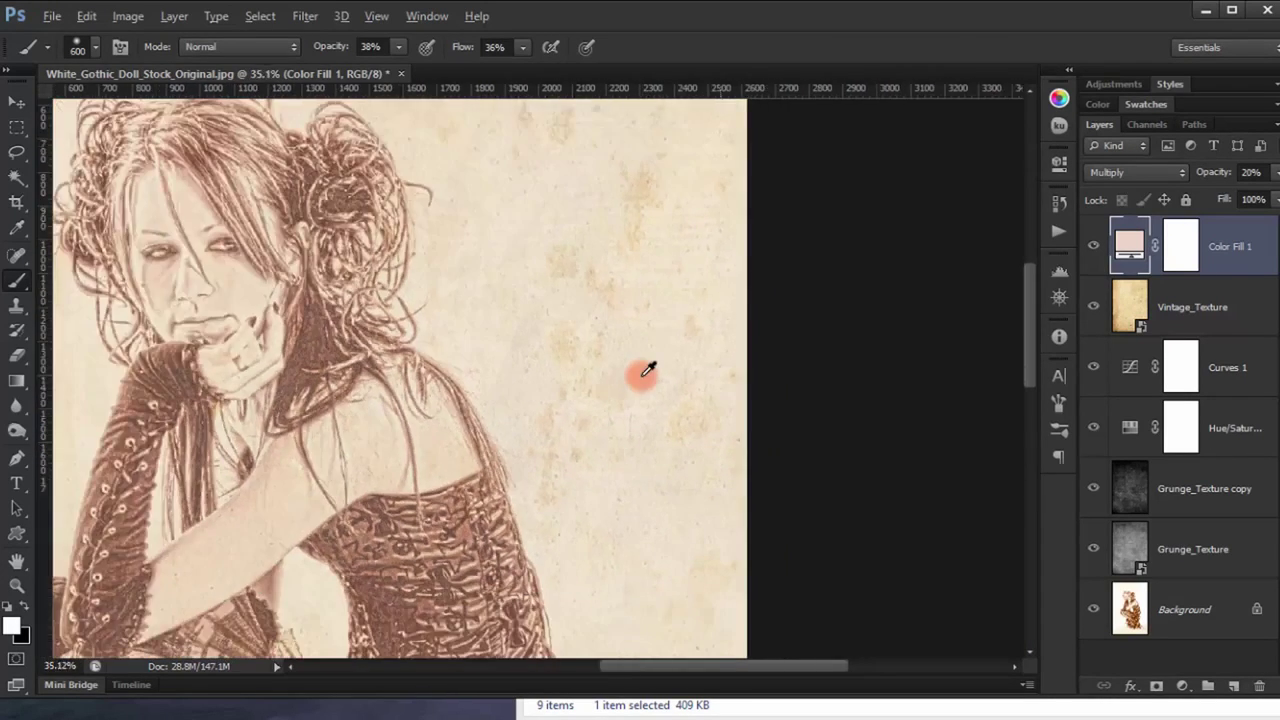
pyautogui.scroll(-2, 648, 370)
pyautogui.scroll(-1, 591, 449)
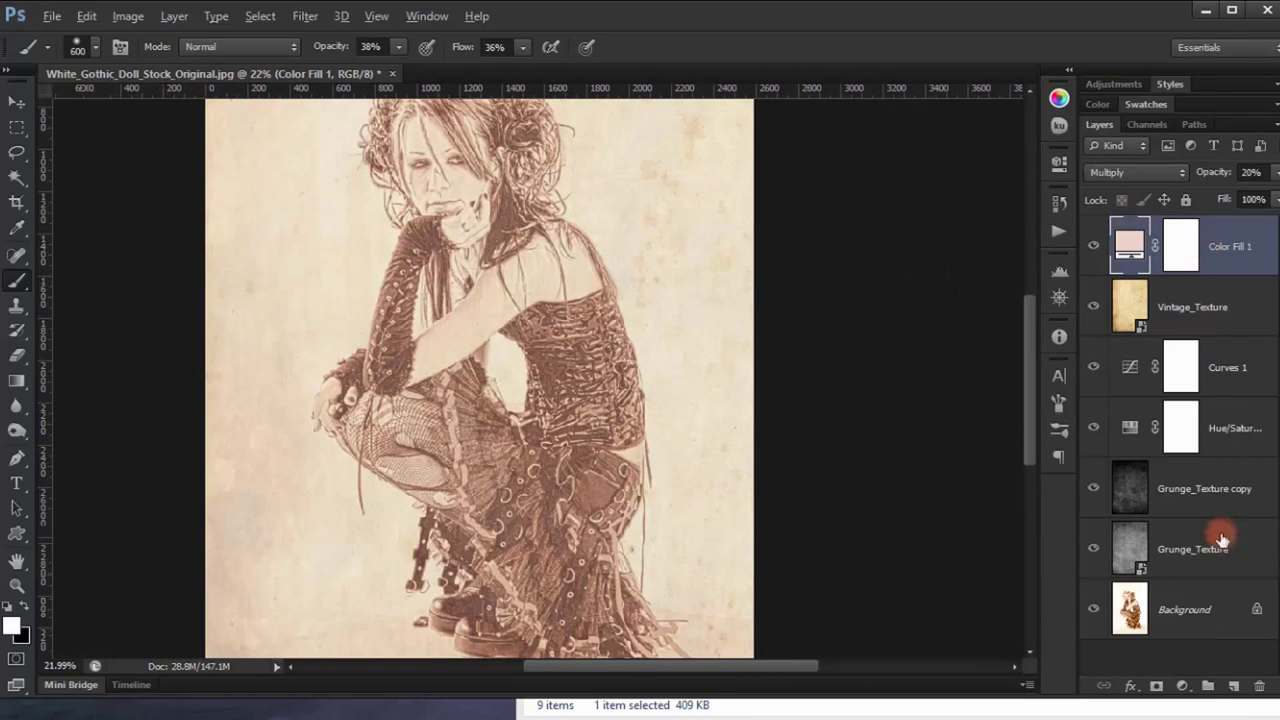
pyautogui.click(1231, 686)
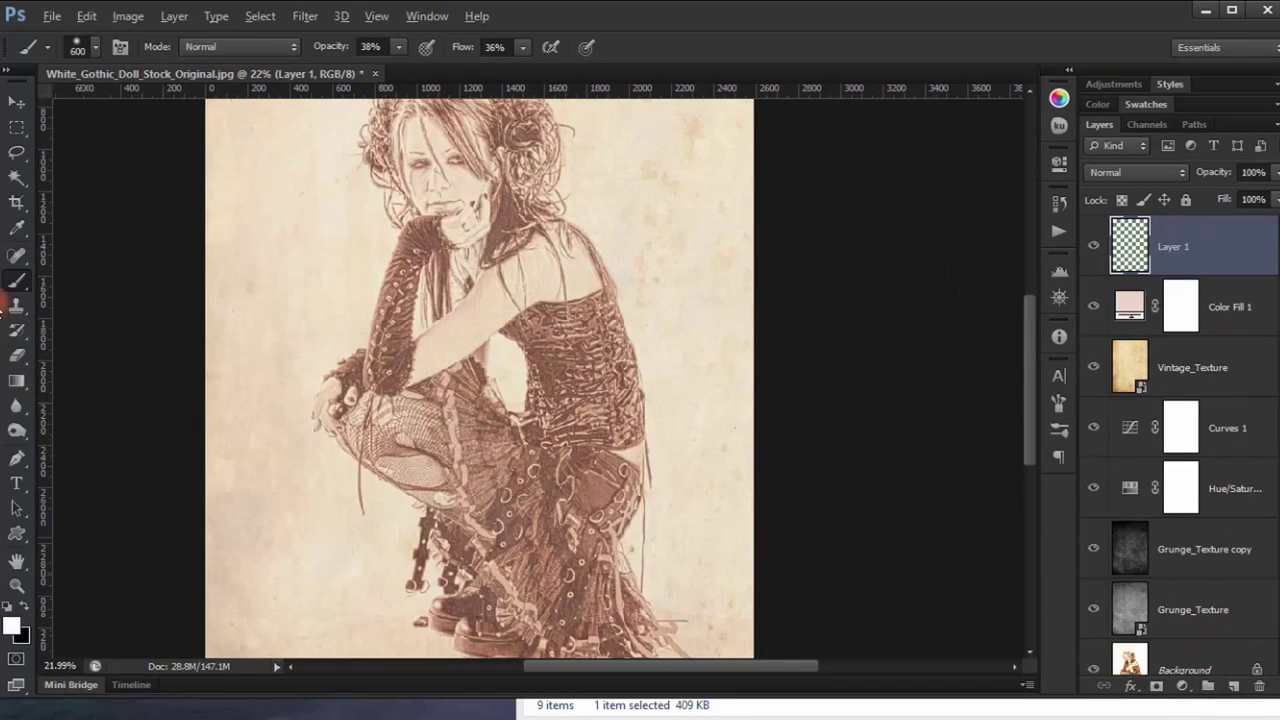
# Choose the regular Brush at 100% opacity and switch to full-screen view
pyautogui.rightClick(18, 288)
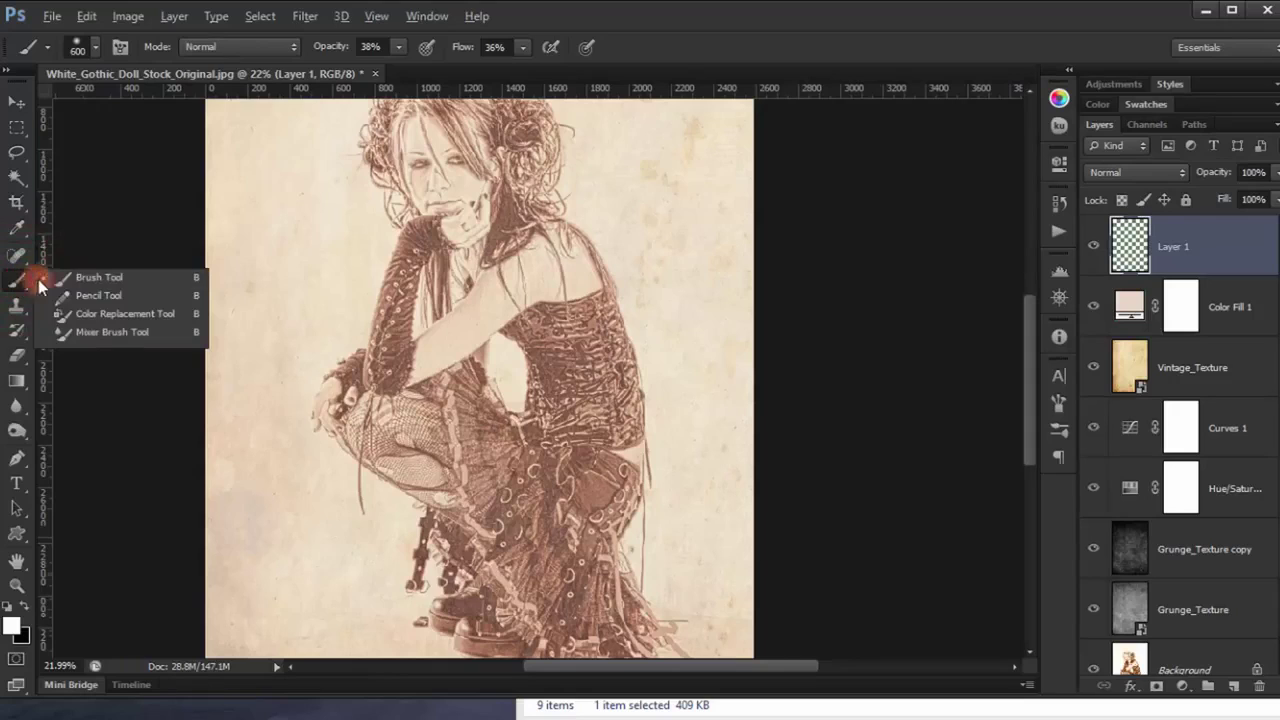
pyautogui.click(90, 277)
pyautogui.click(370, 47)
pyautogui.moveTo(325, 52); pyautogui.dragTo(660, 75)
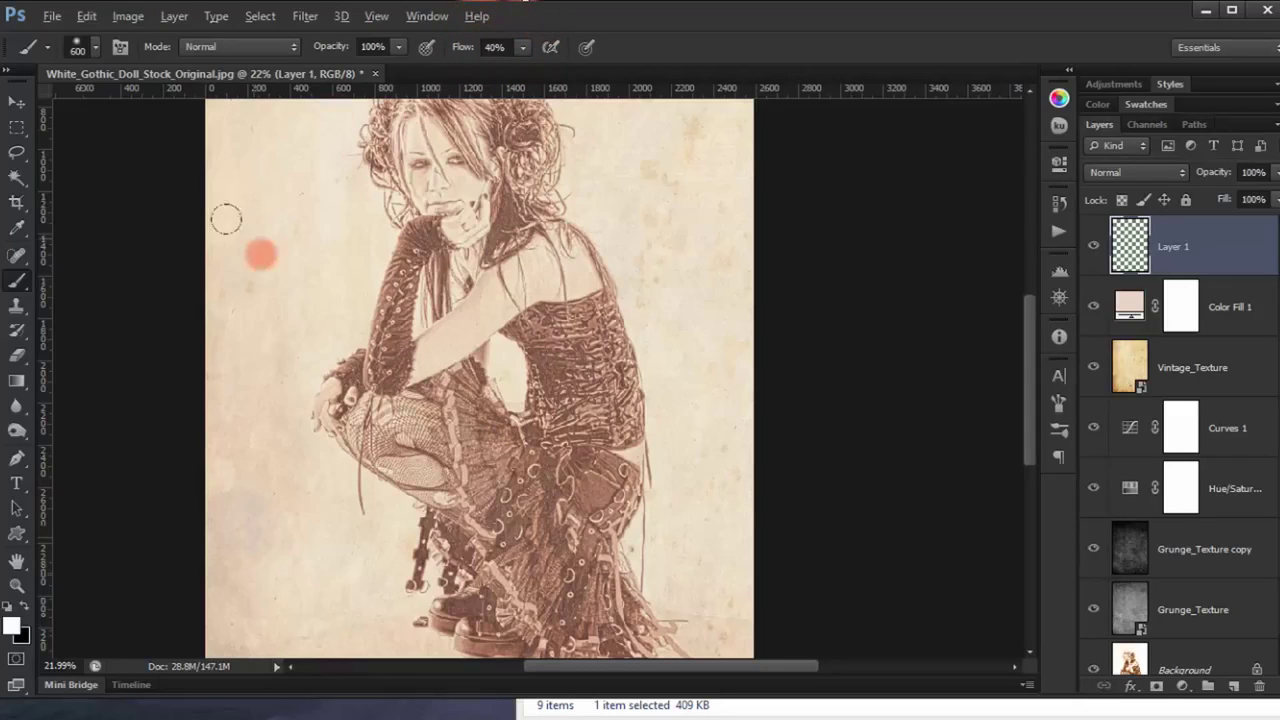
pyautogui.moveTo(480, 363); pyautogui.dragTo(500, 338)
pyautogui.scroll(-3, 497, 332)
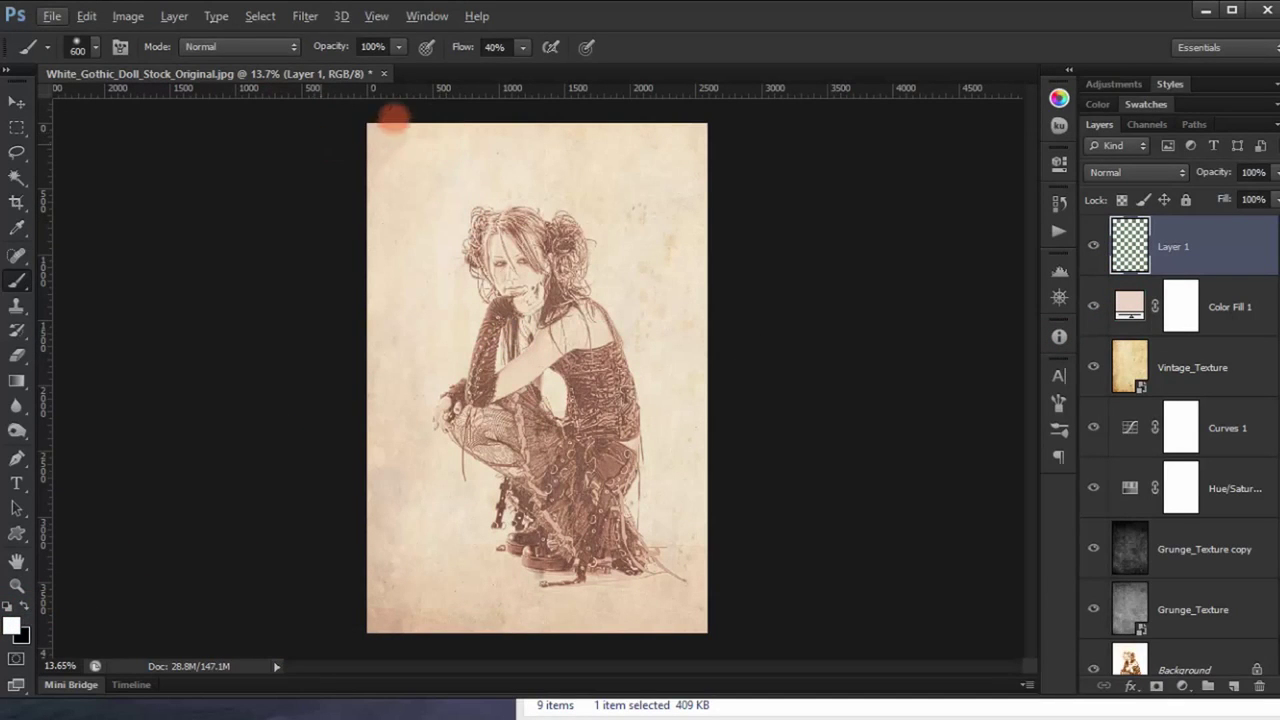
pyautogui.press('f')
pyautogui.press('f')
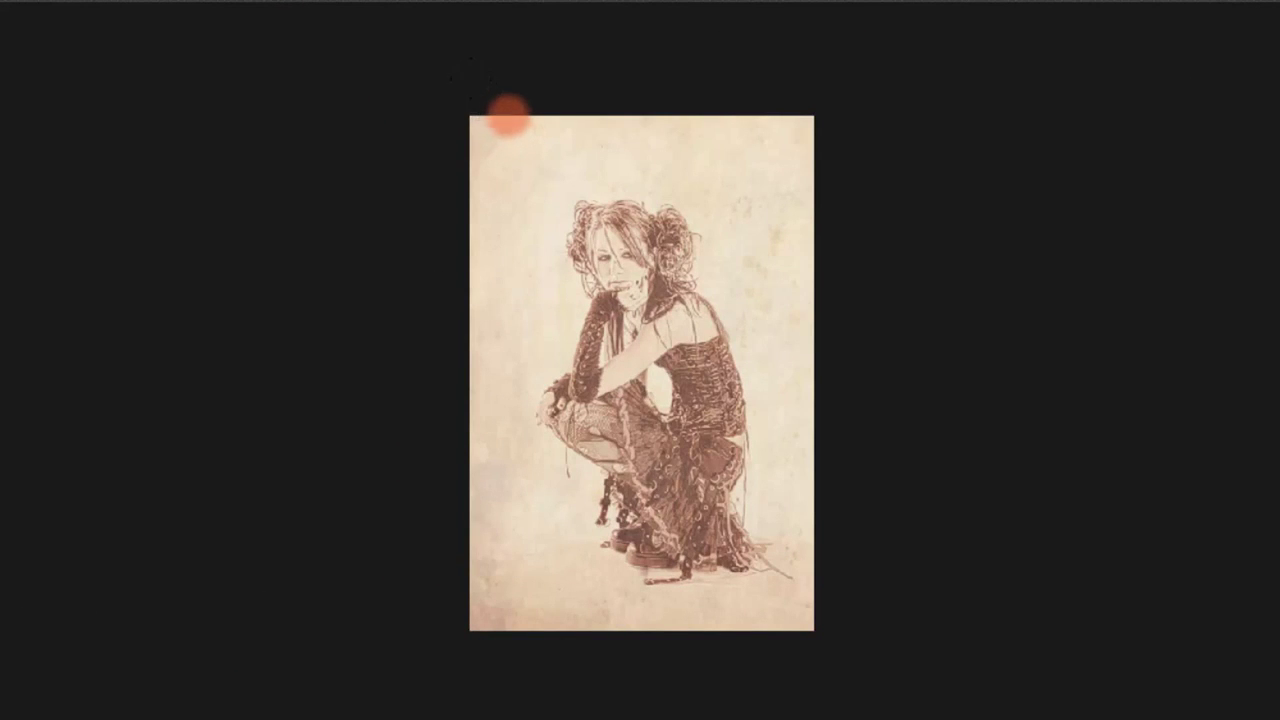
# Paint a soft white glow along the top, right and left image edges
pyautogui.moveTo(470, 78); pyautogui.dragTo(652, 77)
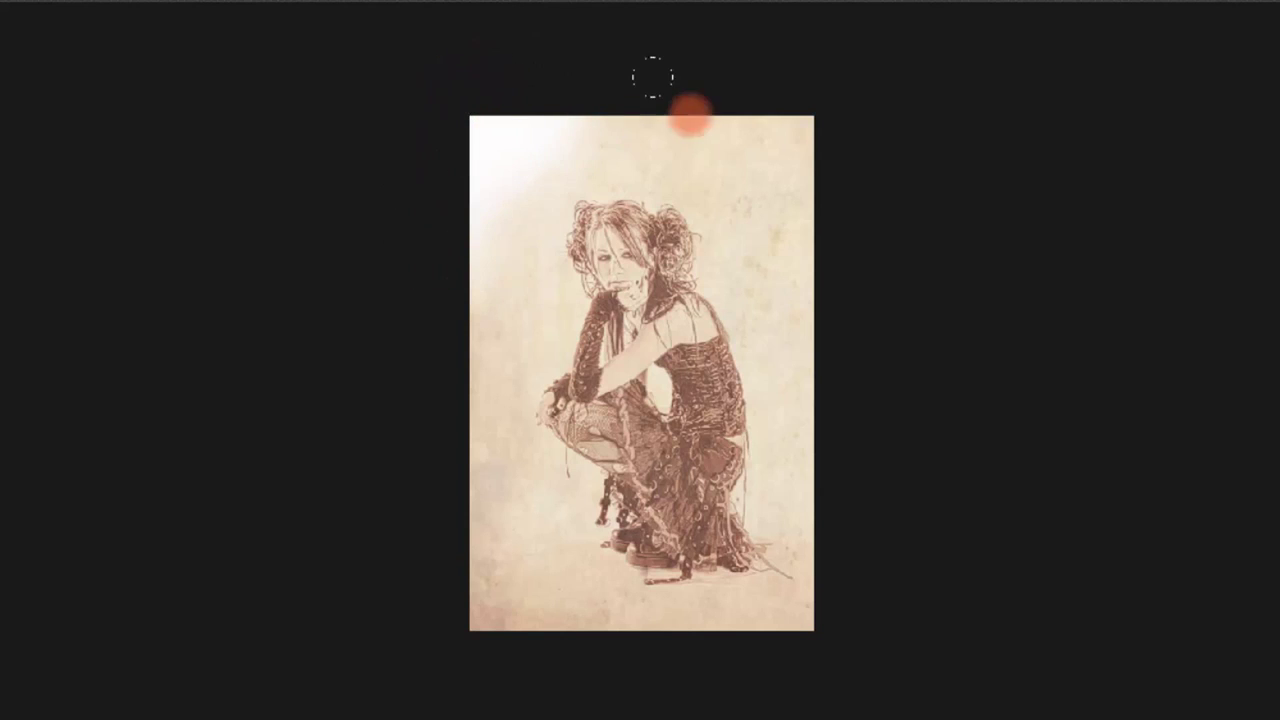
pyautogui.moveTo(366, 94)
pyautogui.mouseDown()
pyautogui.moveTo(729, 63)
pyautogui.moveTo(831, 129)
pyautogui.moveTo(795, 210)
pyautogui.moveTo(766, 169)
pyautogui.moveTo(817, 571)
pyautogui.moveTo(827, 460)
pyautogui.moveTo(808, 543)
pyautogui.mouseUp()
pyautogui.moveTo(677, 95)
pyautogui.mouseDown()
pyautogui.moveTo(834, 509)
pyautogui.moveTo(489, 601)
pyautogui.moveTo(500, 580)
pyautogui.mouseUp()
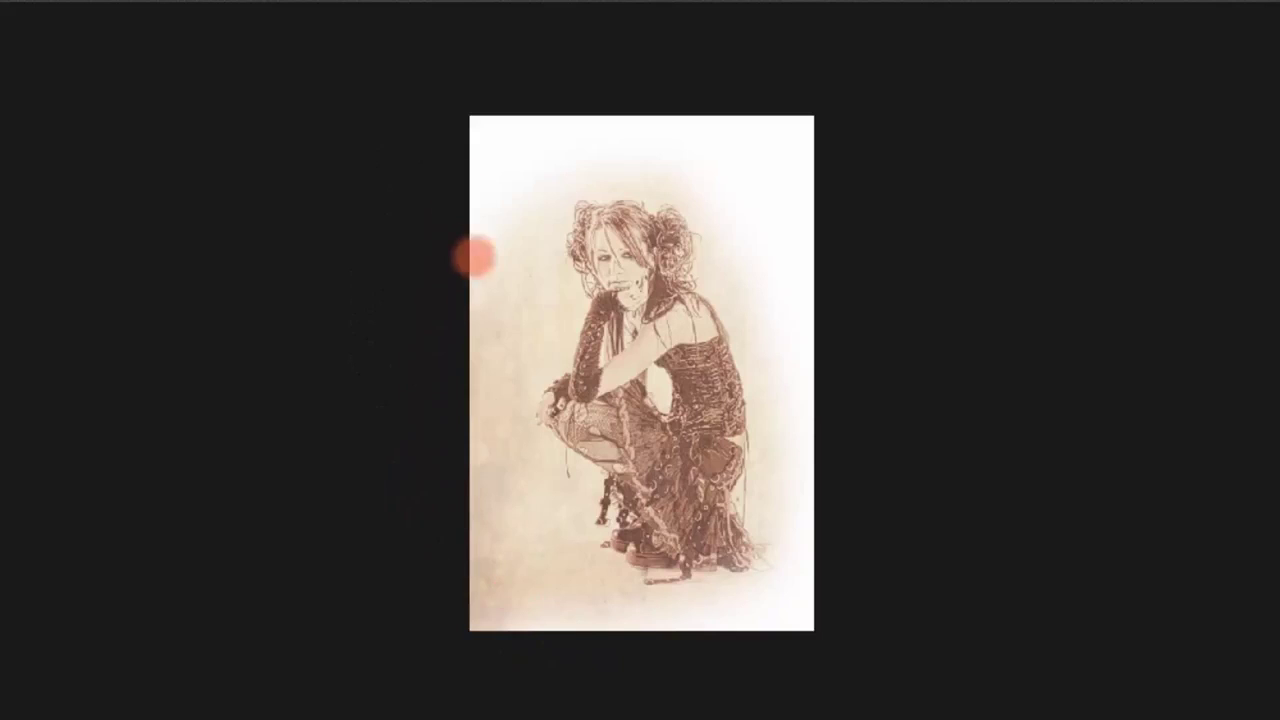
pyautogui.moveTo(457, 369)
pyautogui.mouseDown()
pyautogui.moveTo(465, 385)
pyautogui.moveTo(620, 77)
pyautogui.moveTo(746, 291)
pyautogui.moveTo(574, 583)
pyautogui.moveTo(526, 511)
pyautogui.moveTo(686, 614)
pyautogui.moveTo(693, 415)
pyautogui.moveTo(493, 180)
pyautogui.mouseUp()
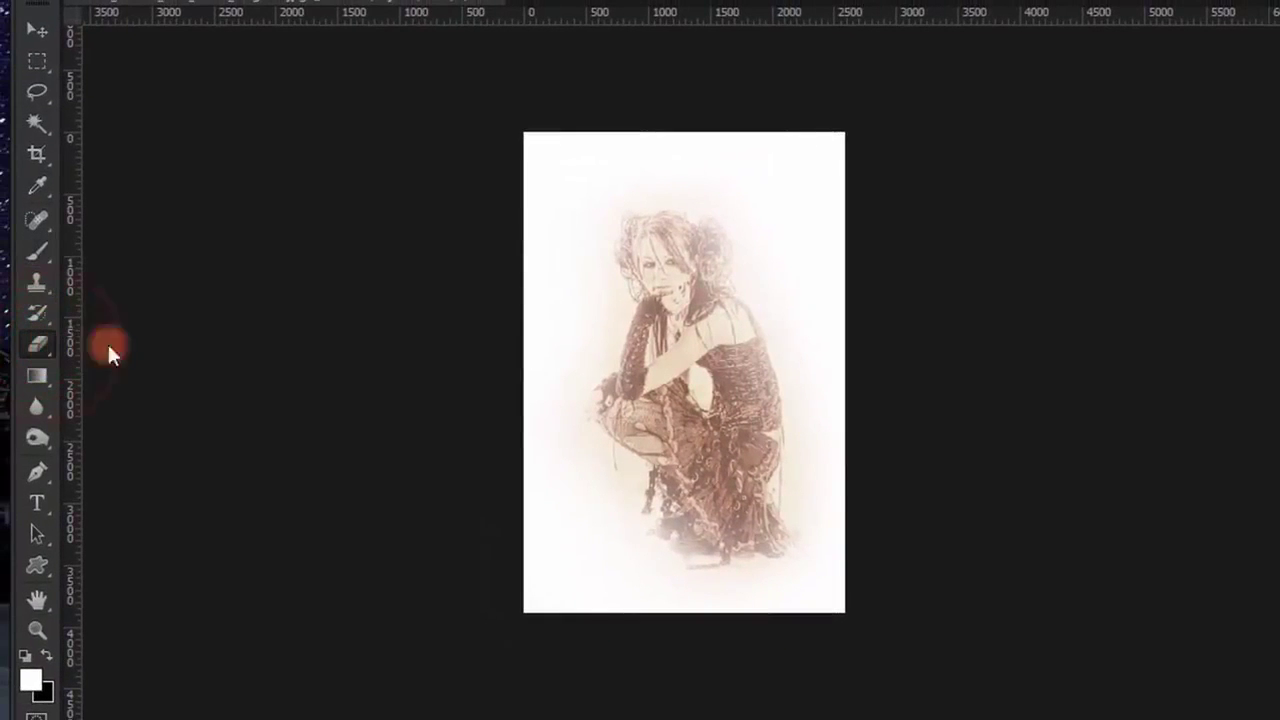
# Erase the white from the doll's hair, shoulder and legs
pyautogui.moveTo(609, 318); pyautogui.dragTo(662, 234)
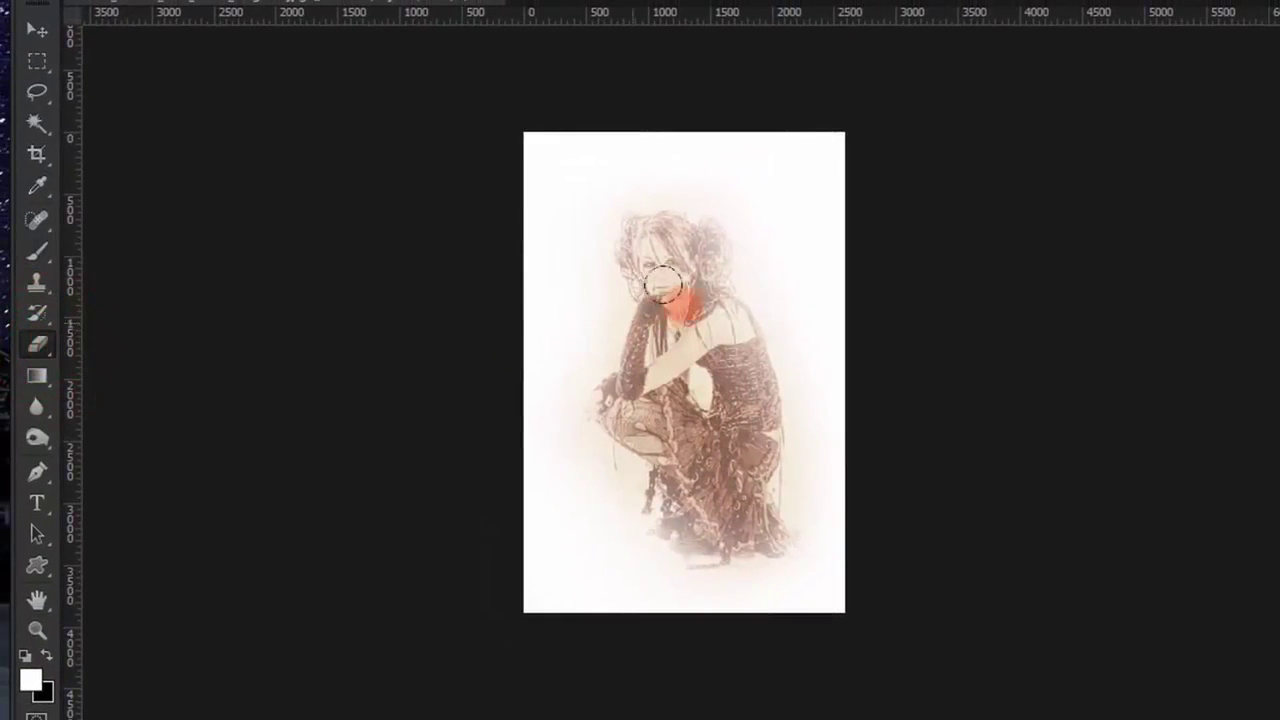
pyautogui.moveTo(640, 215); pyautogui.dragTo(688, 294)
pyautogui.moveTo(678, 458); pyautogui.dragTo(638, 478)
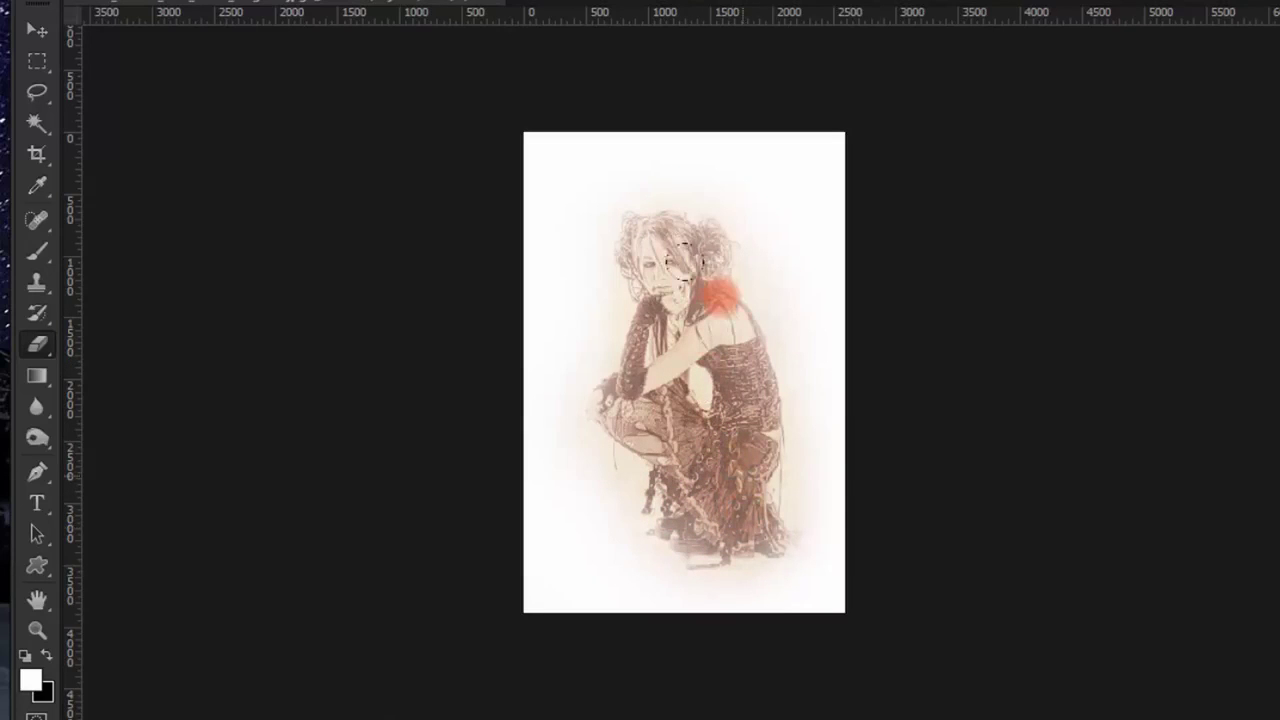
pyautogui.moveTo(681, 258)
pyautogui.mouseDown()
pyautogui.moveTo(686, 222)
pyautogui.moveTo(611, 229)
pyautogui.moveTo(623, 211)
pyautogui.moveTo(574, 375)
pyautogui.moveTo(671, 508)
pyautogui.moveTo(700, 491)
pyautogui.mouseUp()
pyautogui.moveTo(655, 240)
pyautogui.mouseDown()
pyautogui.moveTo(616, 201)
pyautogui.moveTo(600, 212)
pyautogui.mouseUp()
pyautogui.click(722, 470)
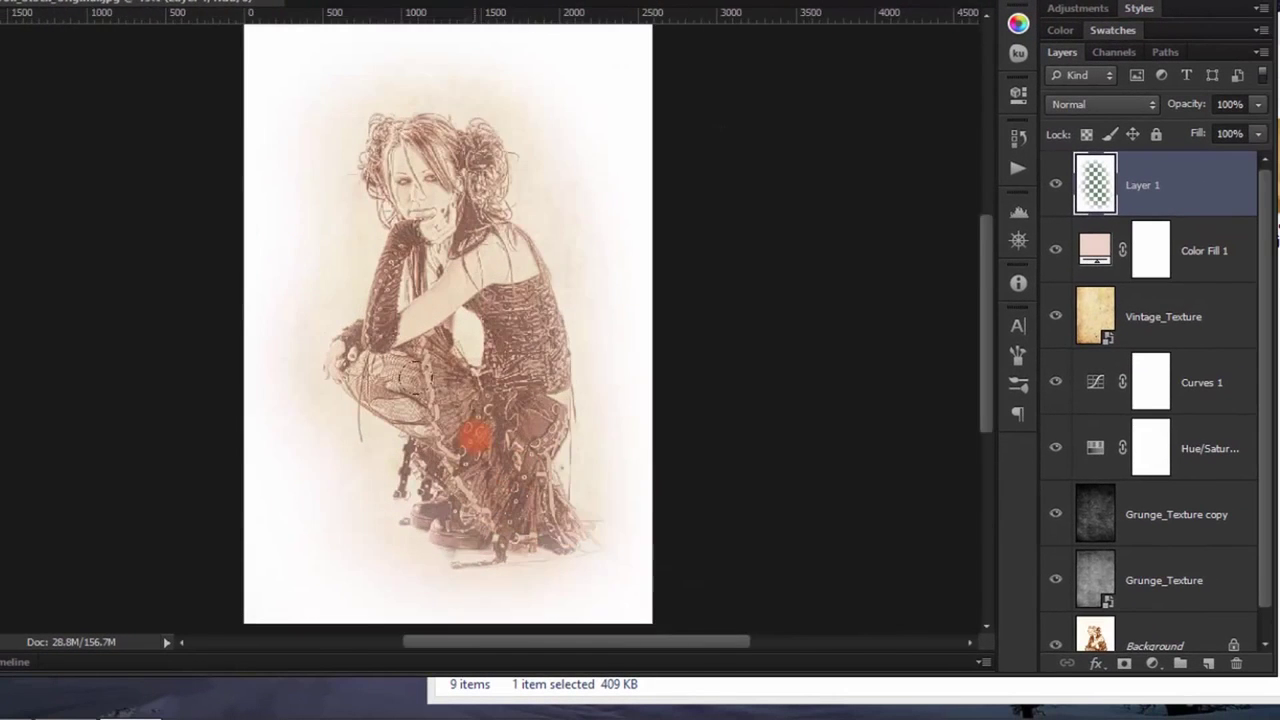
# Set Layer 1 to Saturation blend mode at 30% opacity
pyautogui.scroll(1, 475, 435)
pyautogui.scroll(3, 555, 318)
pyautogui.scroll(3, 563, 306)
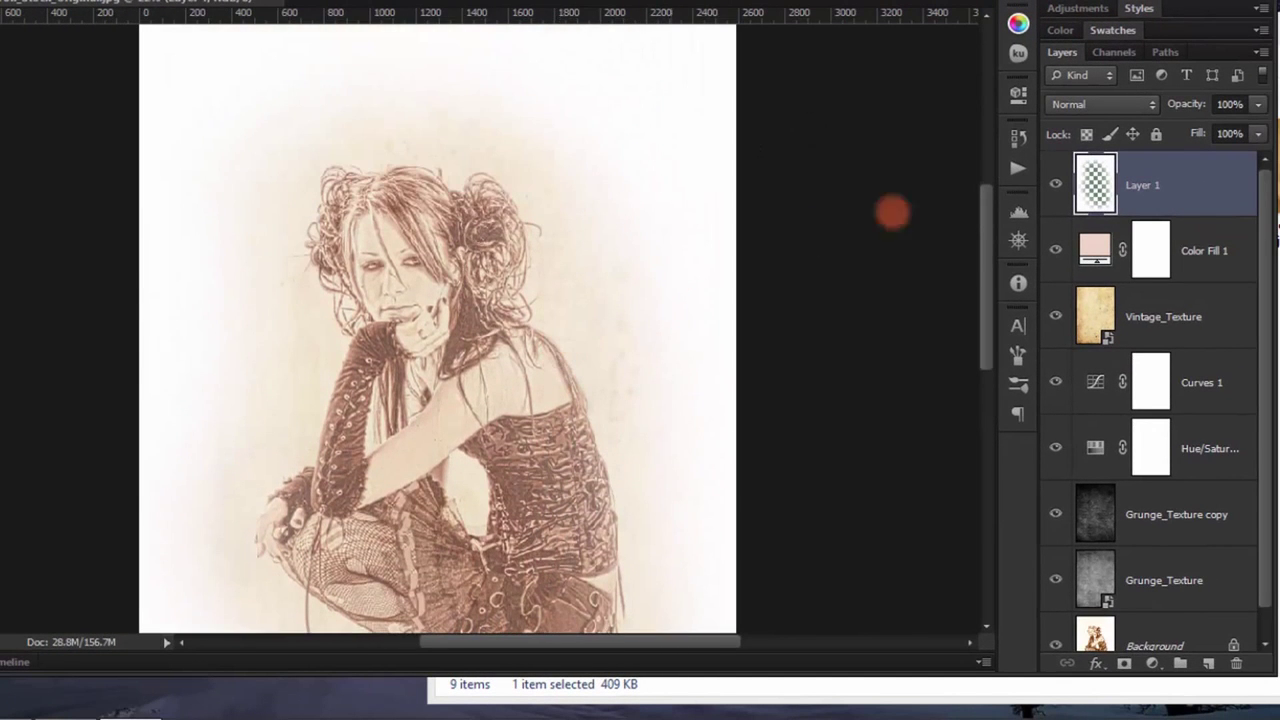
pyautogui.click(1092, 106)
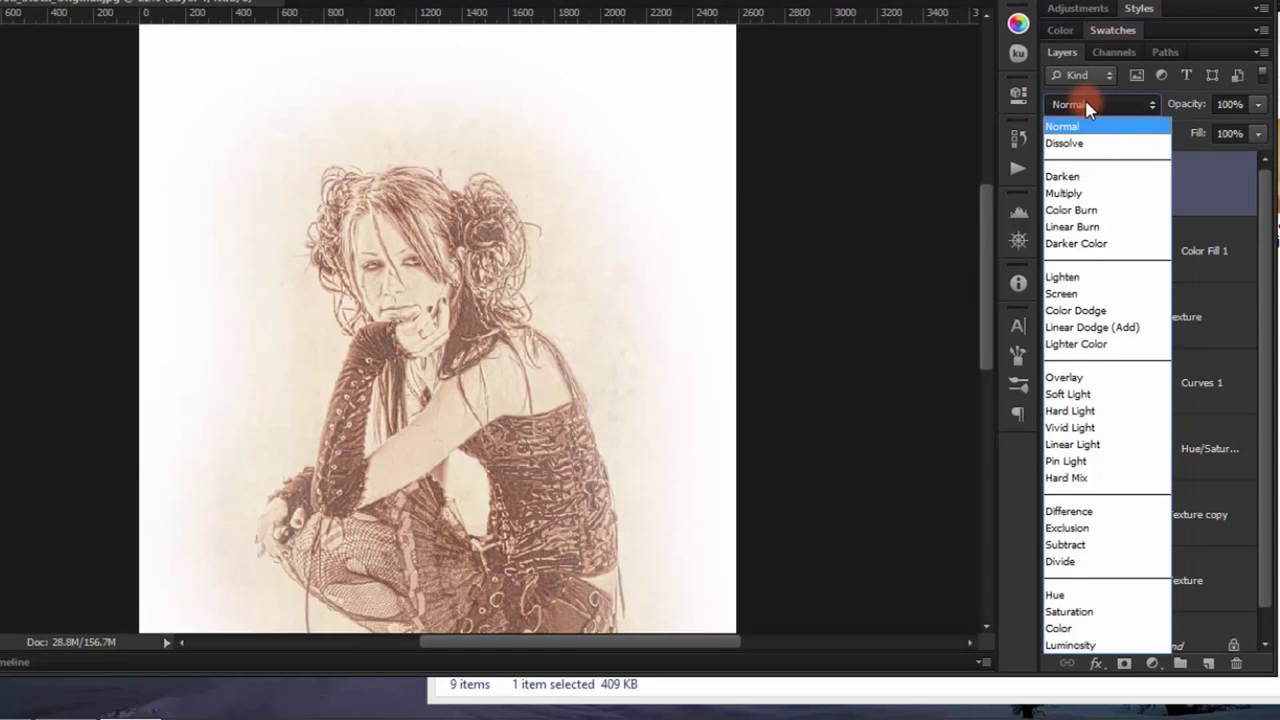
pyautogui.click(1069, 611)
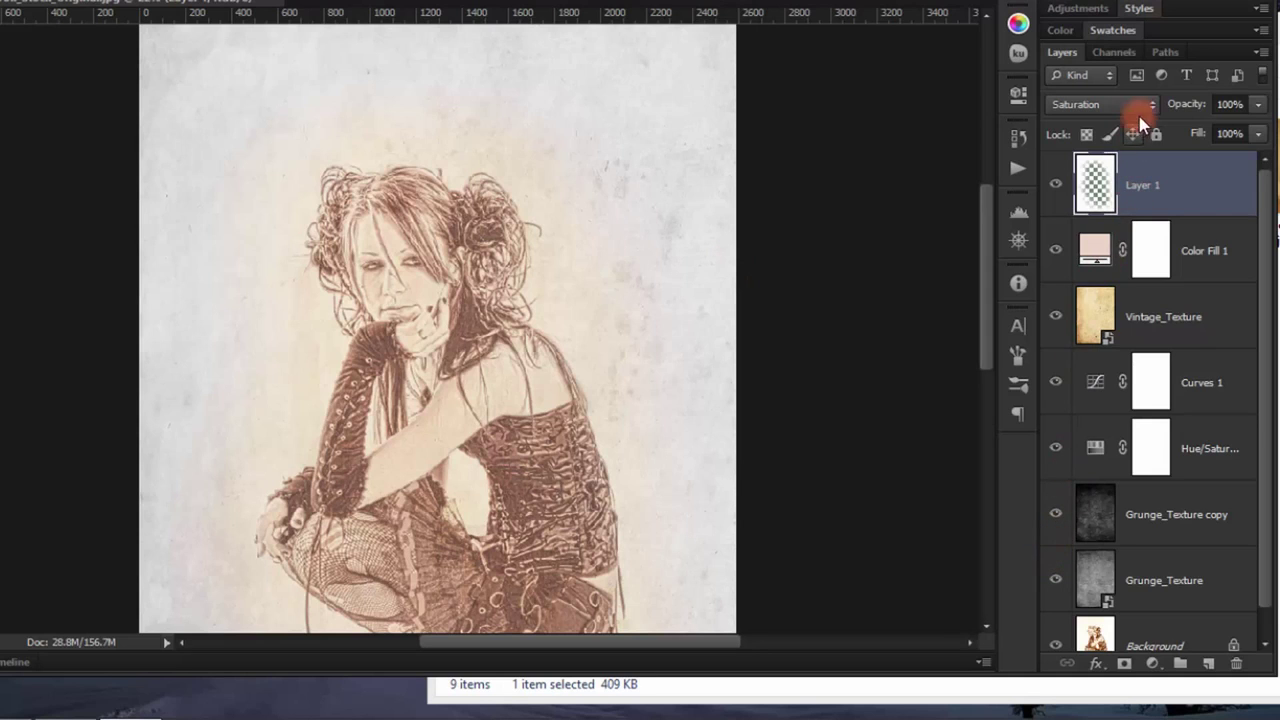
pyautogui.moveTo(1186, 105); pyautogui.dragTo(1176, 108)
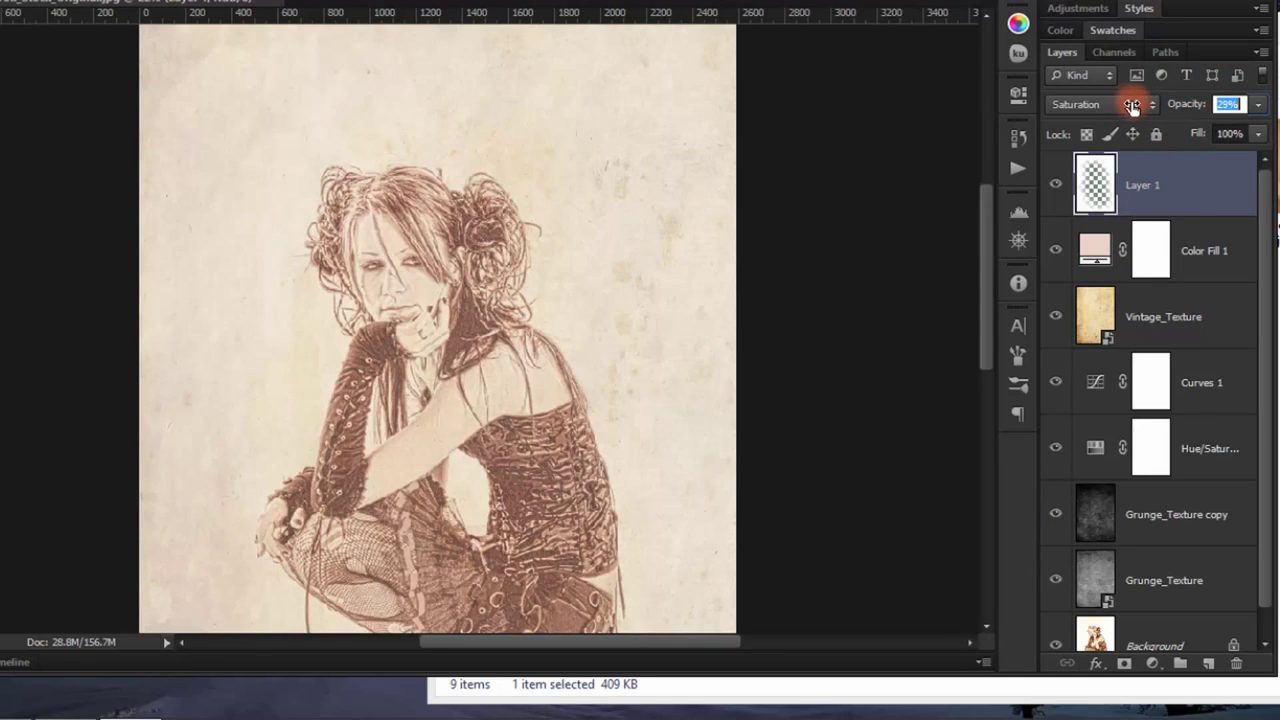
pyautogui.click(1229, 105)
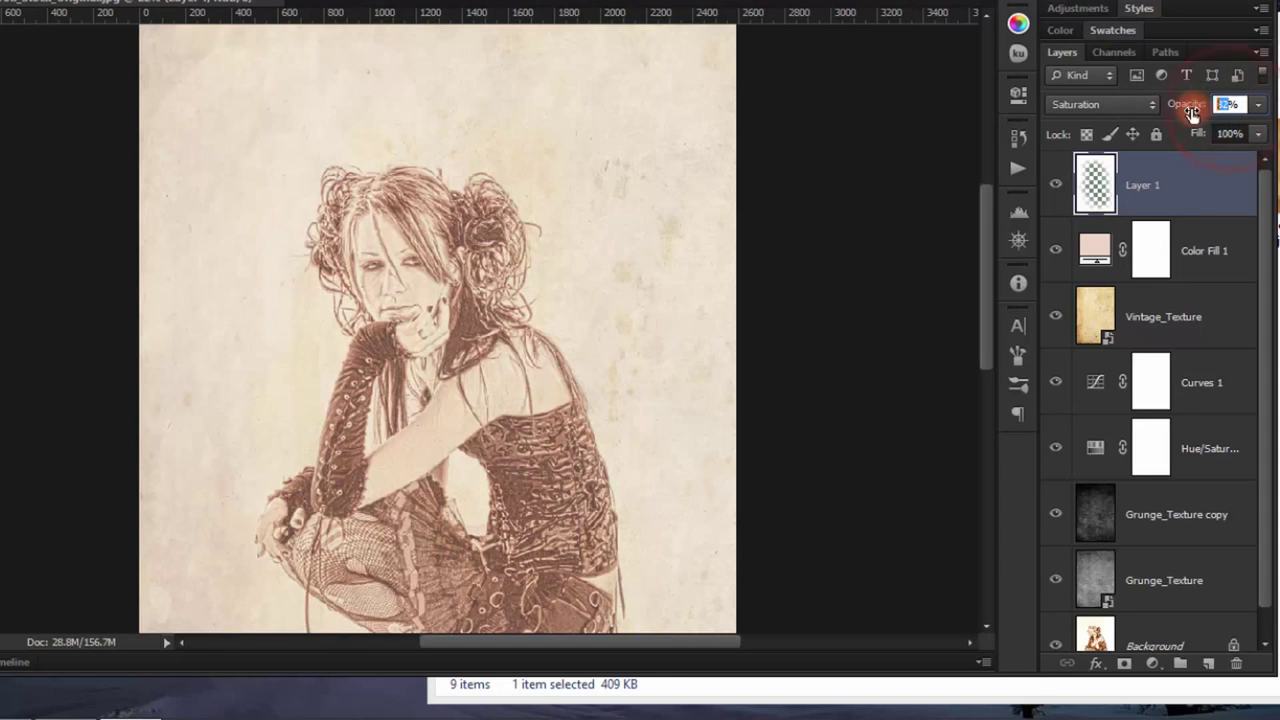
# Zoom in on the doll, toggle Layer 1 to compare, then fit the image on screen
pyautogui.moveTo(400, 223)
pyautogui.mouseDown()
pyautogui.moveTo(645, 262)
pyautogui.moveTo(386, 343)
pyautogui.mouseUp()
pyautogui.click(1053, 189)
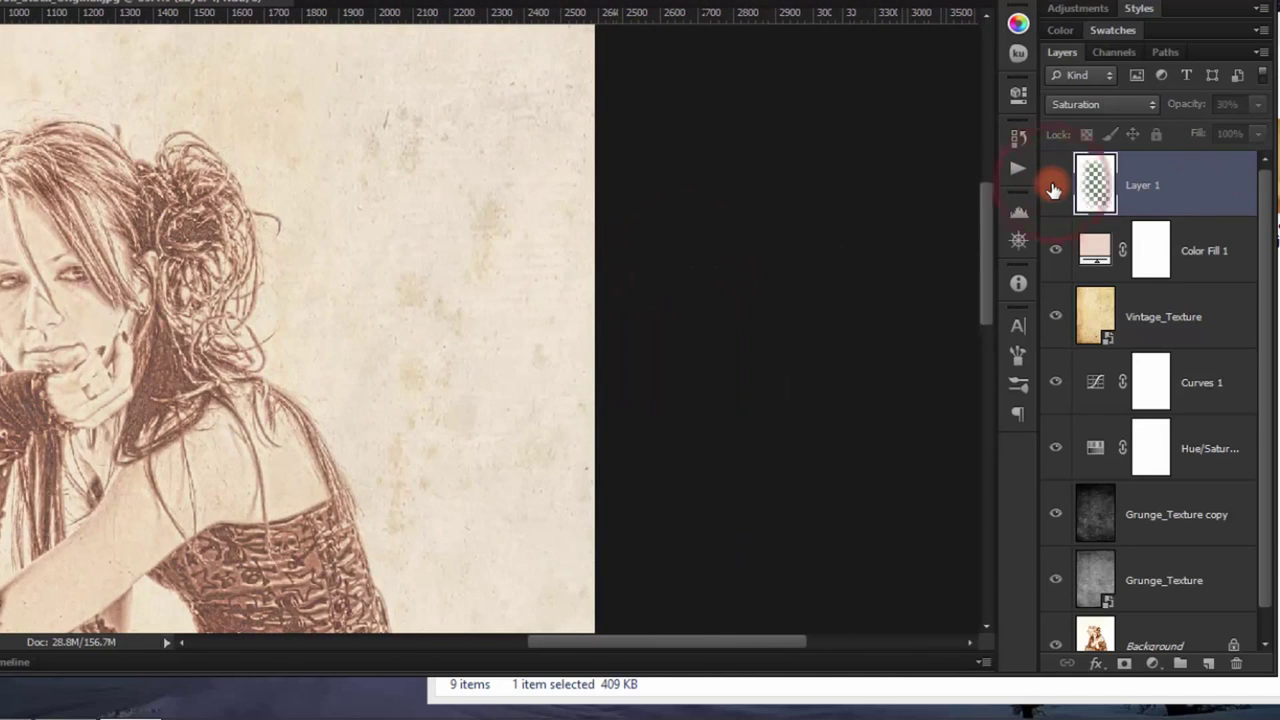
pyautogui.click(1053, 186)
pyautogui.moveTo(434, 277); pyautogui.dragTo(651, 248)
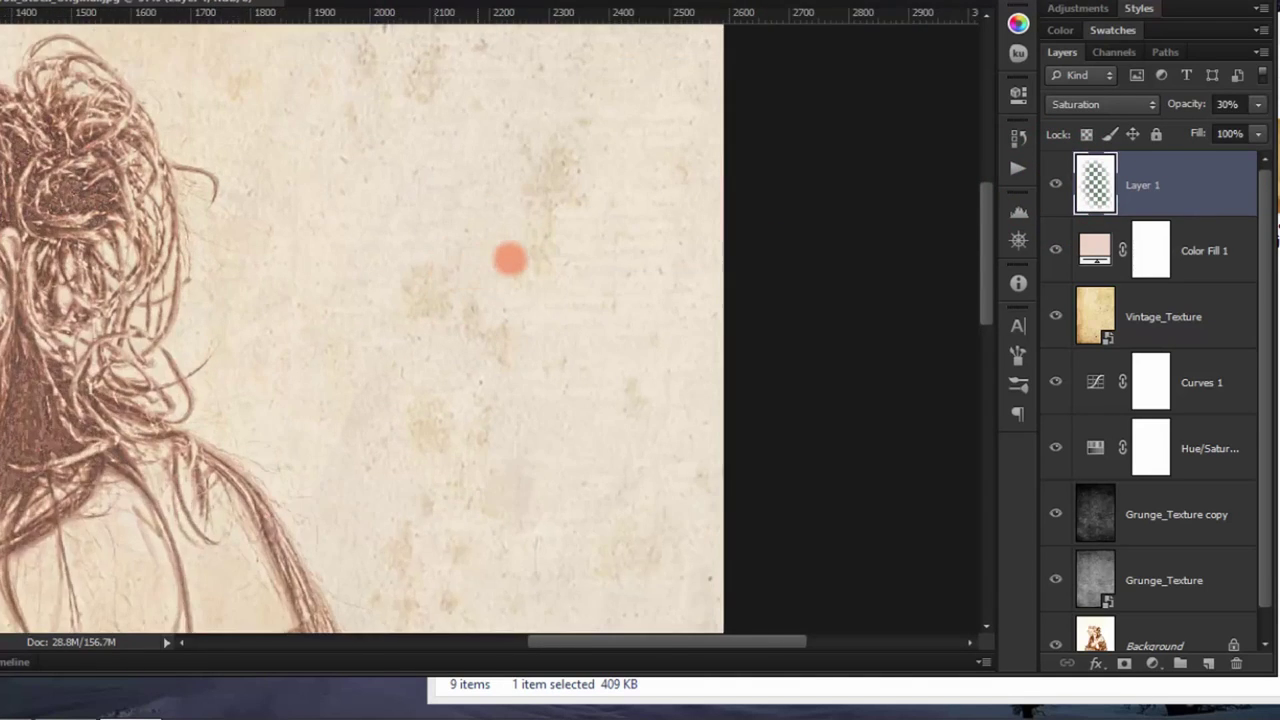
pyautogui.click(1058, 188)
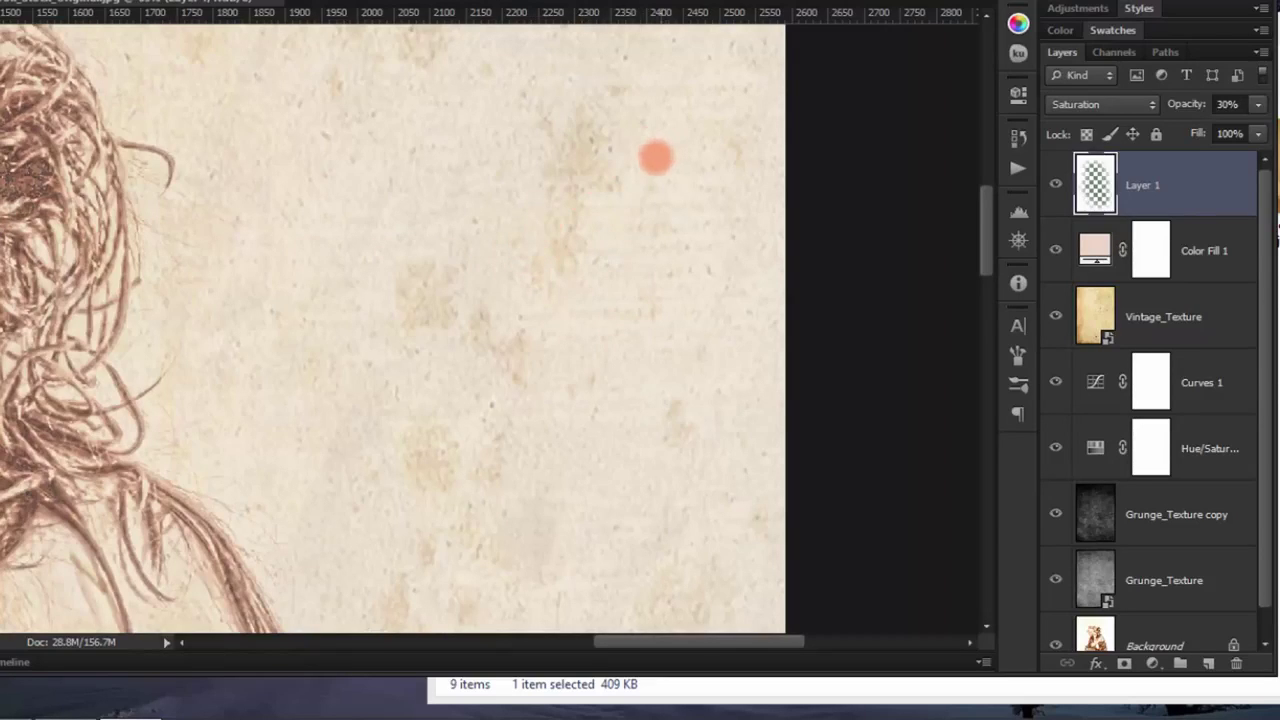
pyautogui.moveTo(560, 234)
pyautogui.mouseDown()
pyautogui.moveTo(595, 328)
pyautogui.moveTo(574, 323)
pyautogui.mouseUp()
pyautogui.click(657, 257)
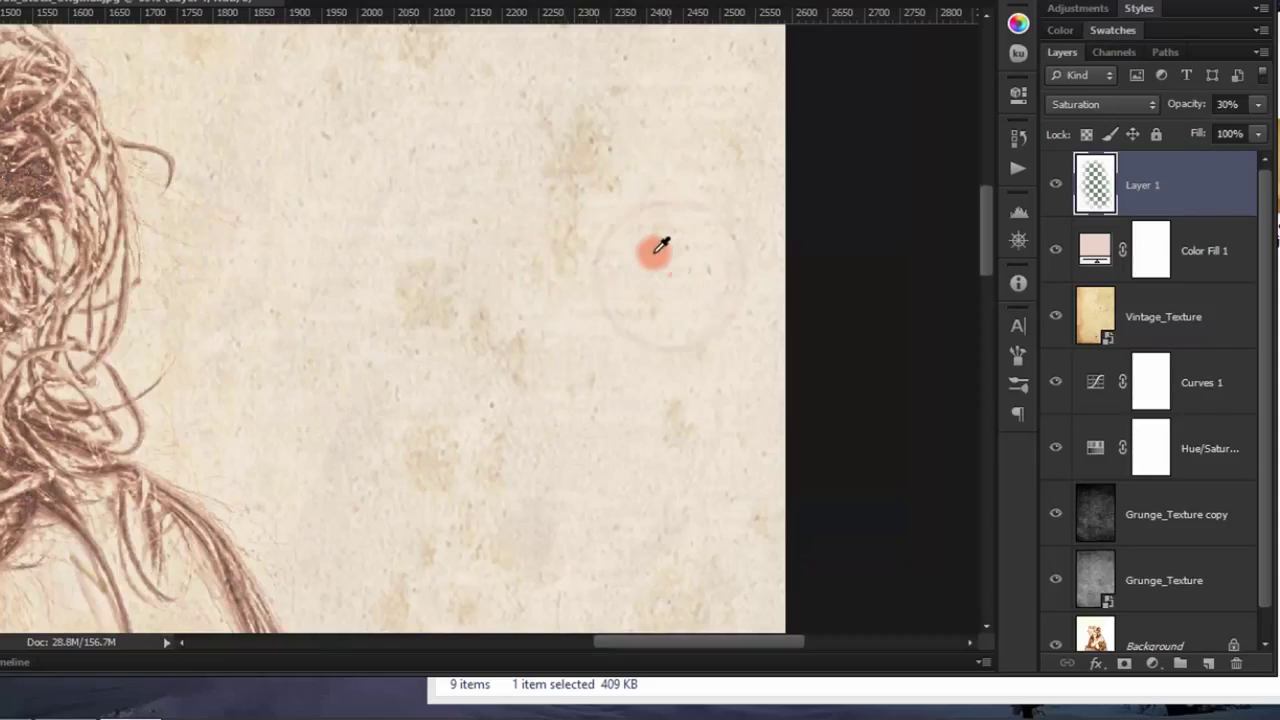
pyautogui.hotkey('ctrl', '0')
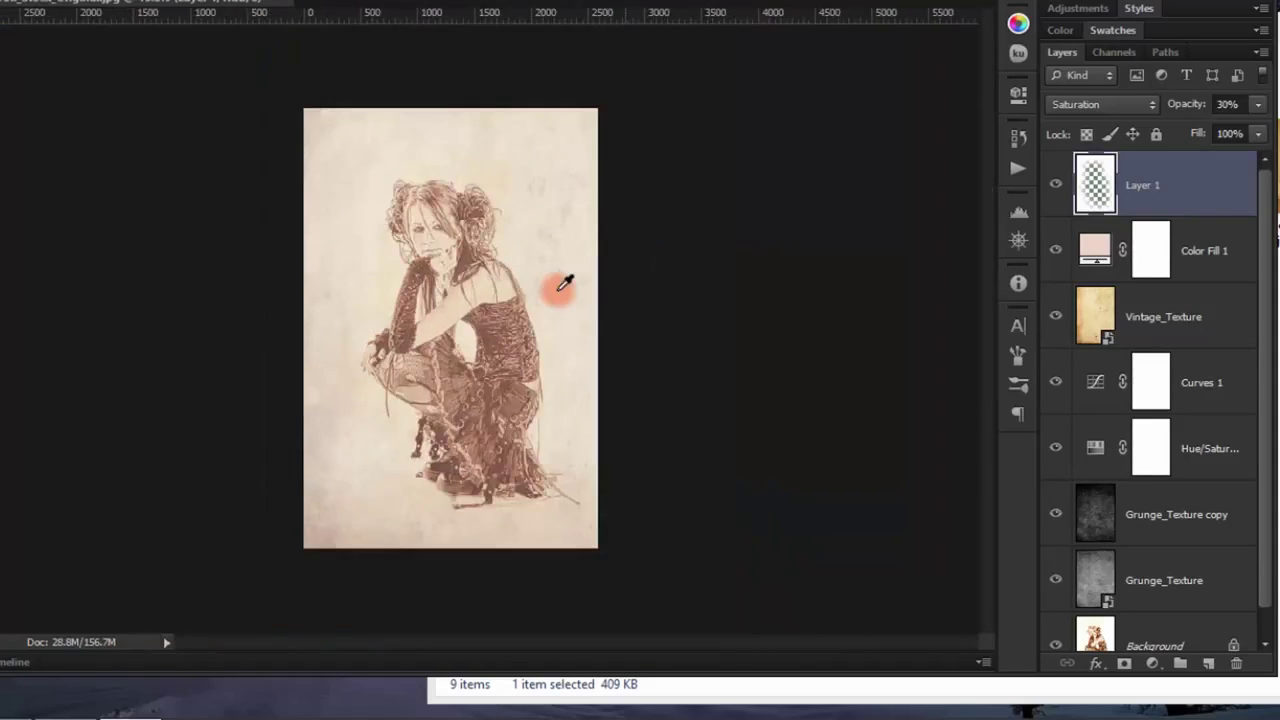
# Merge a copy of all visible layers into a new Layer 2 and show only that layer
pyautogui.hotkey('ctrl', '+')
pyautogui.hotkey('ctrl', '+')
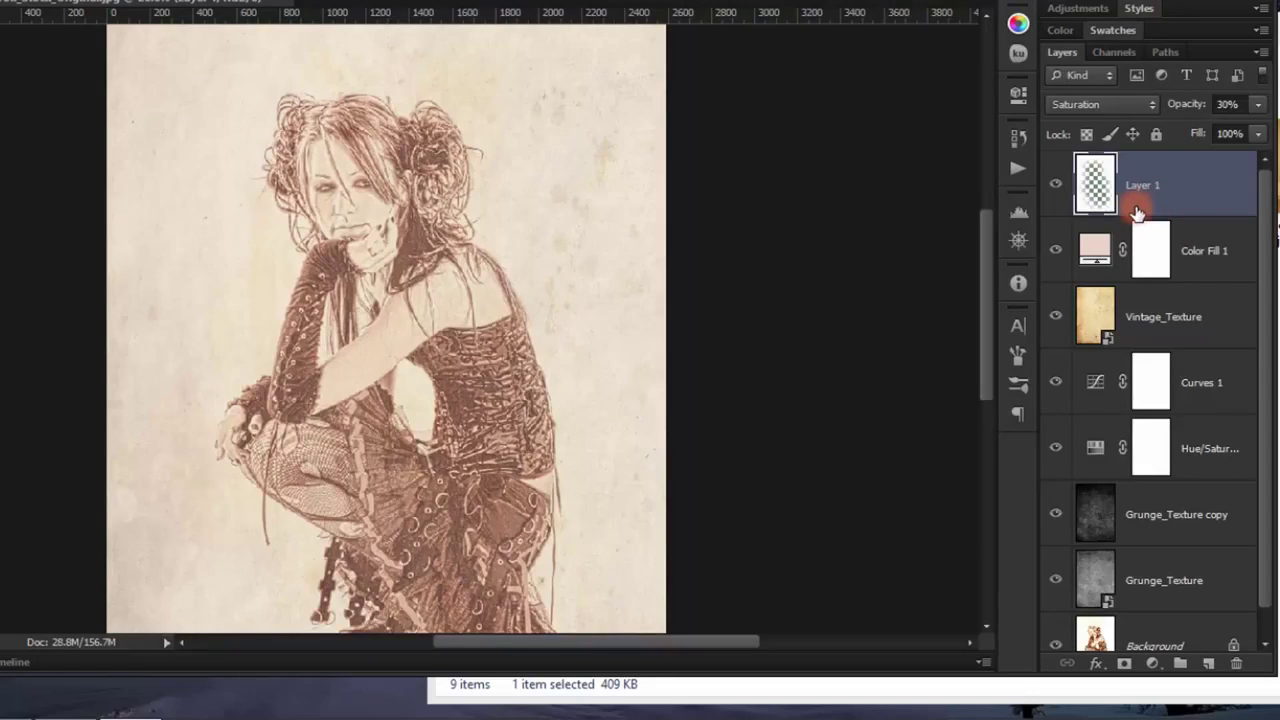
pyautogui.hotkey('ctrl', 'alt', 'shift', 'e')
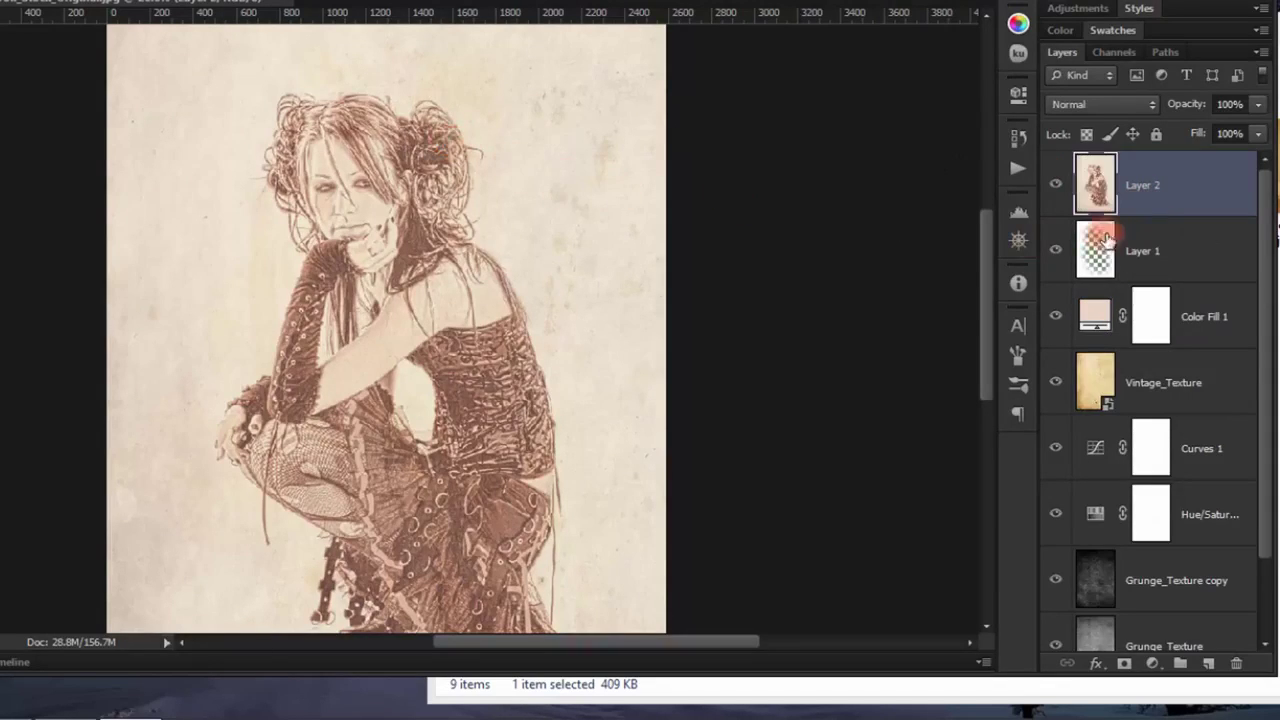
pyautogui.keyDown('alt'); pyautogui.click(1058, 190); pyautogui.keyUp('alt')
pyautogui.click(1143, 251)
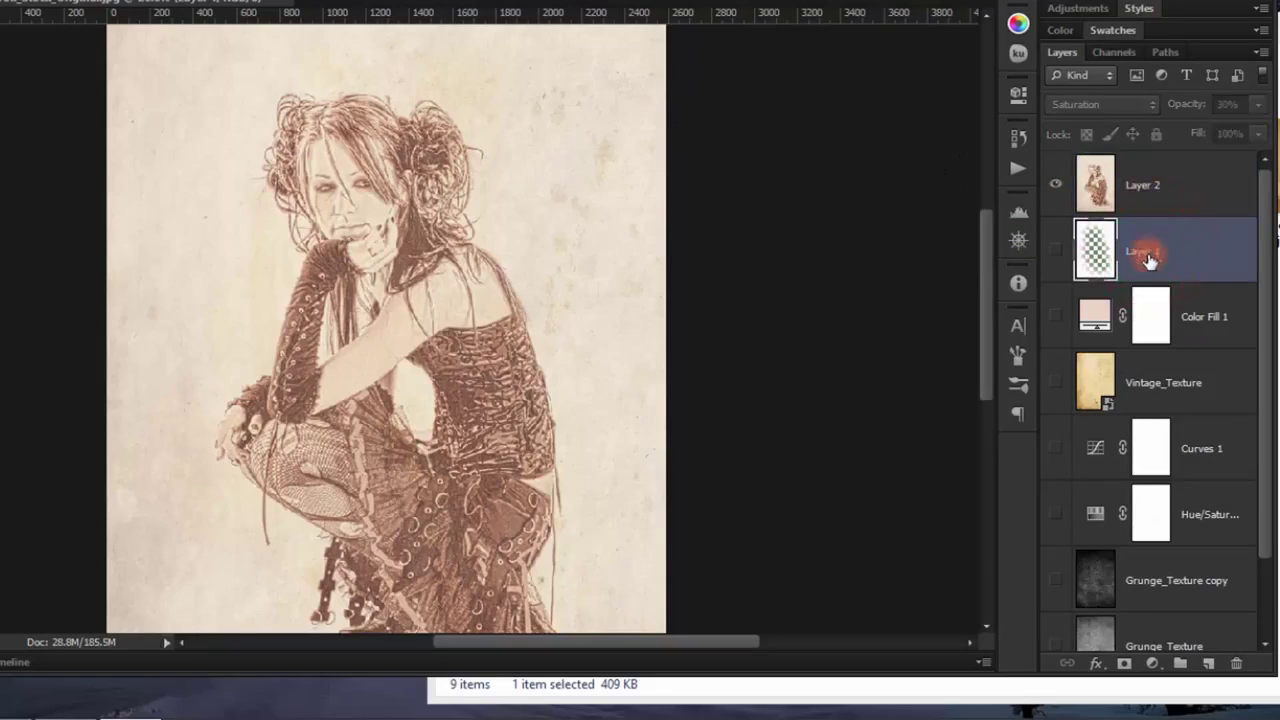
pyautogui.scroll(-2, 1163, 310)
# Group Layer 1 through Background into Group 1 and hide the group
pyautogui.keyDown('shift'); pyautogui.click(1168, 608); pyautogui.keyUp('shift')
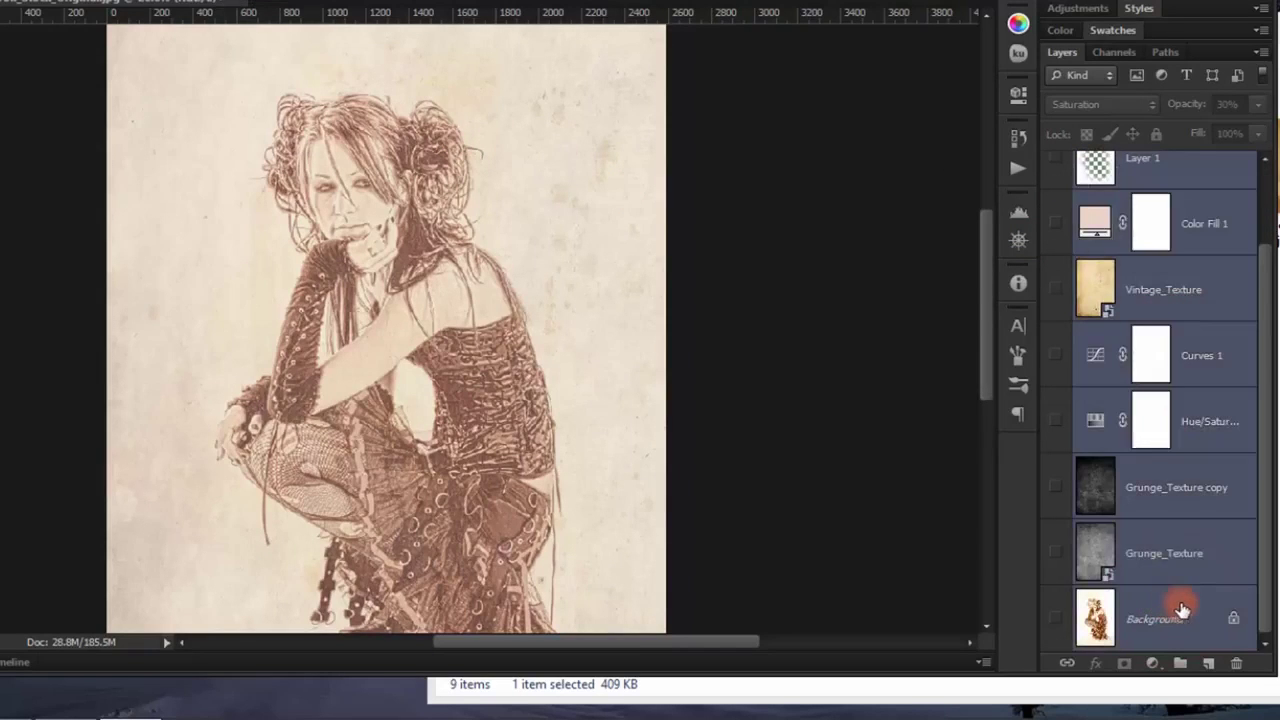
pyautogui.doubleClick(1225, 637)
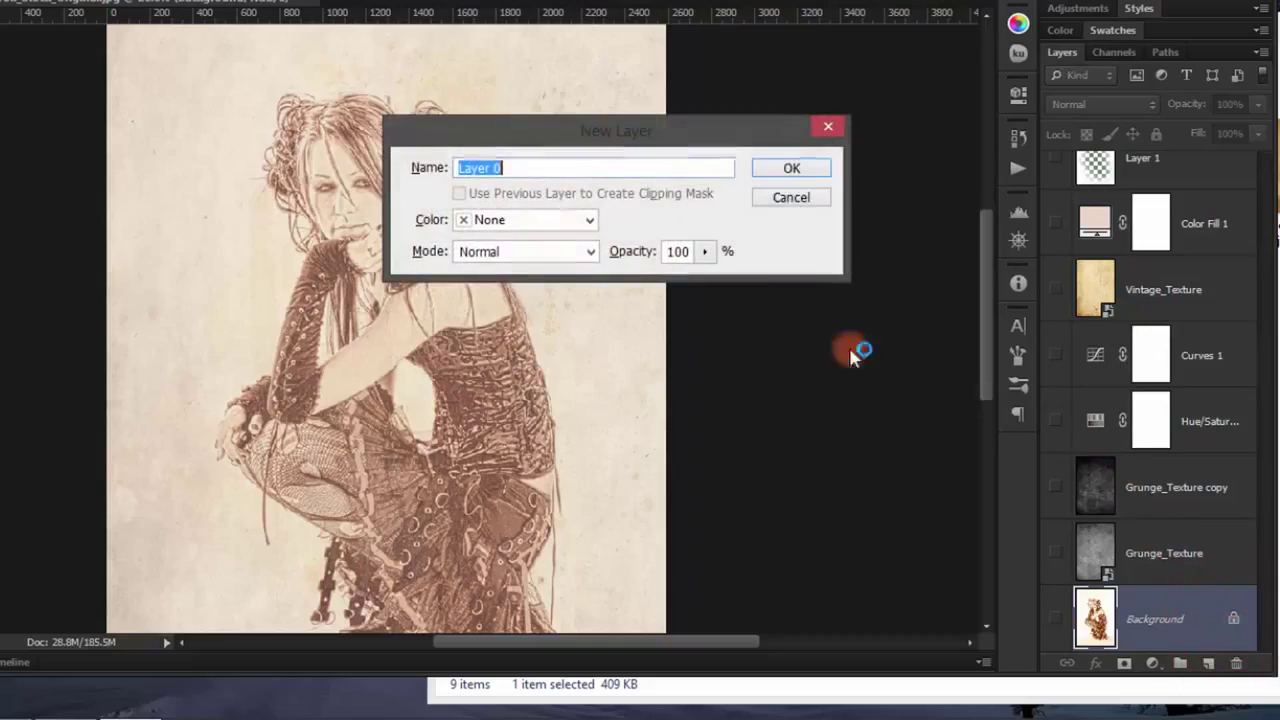
pyautogui.click(808, 165)
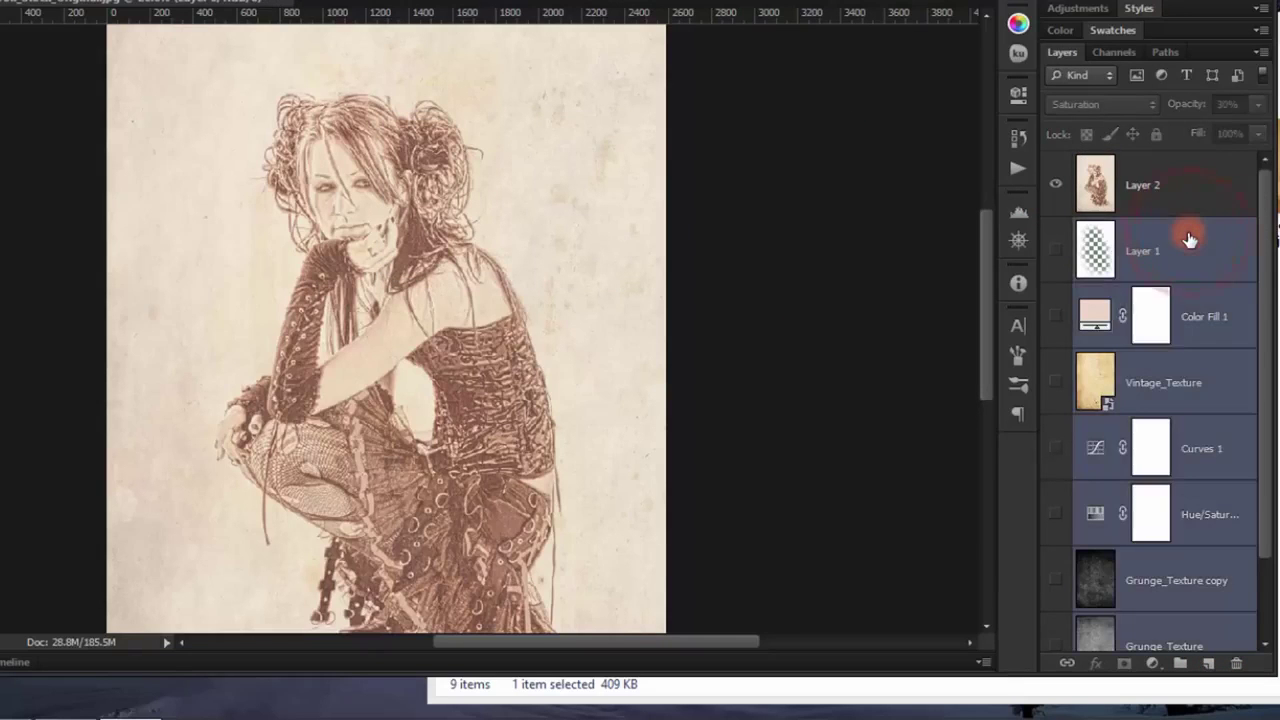
pyautogui.hotkey('ctrl', 'g')
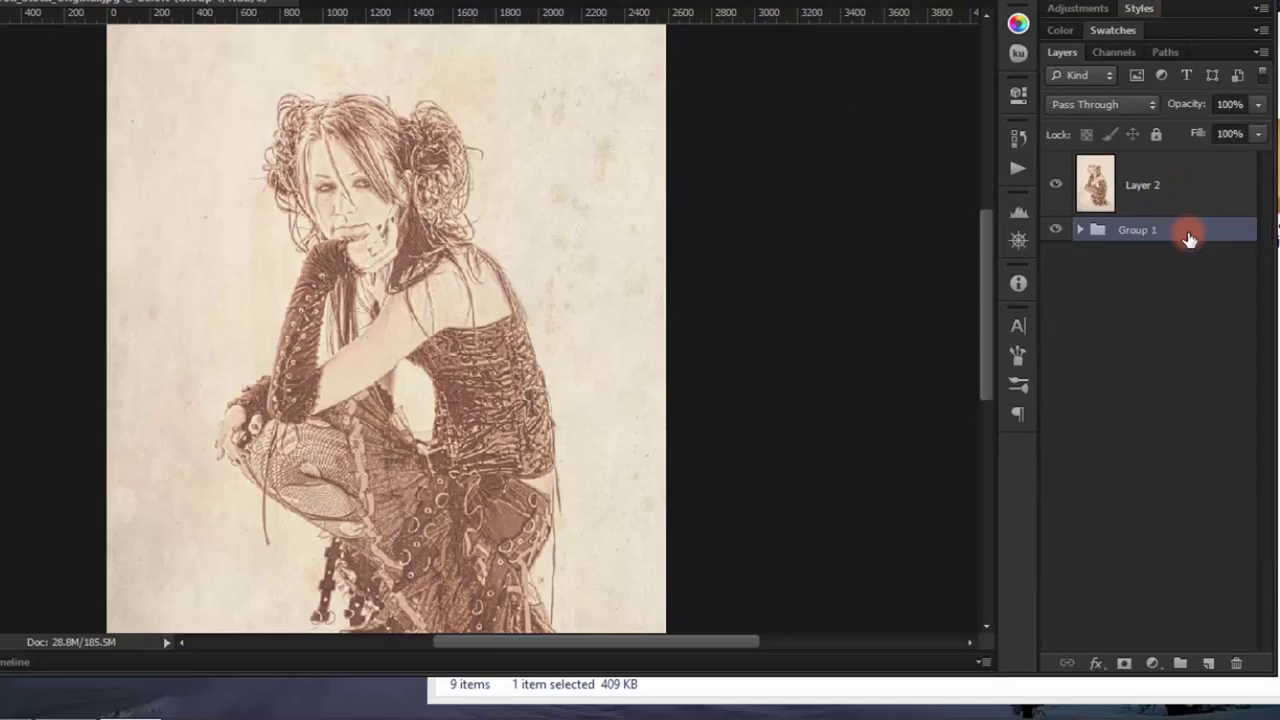
pyautogui.click(1055, 230)
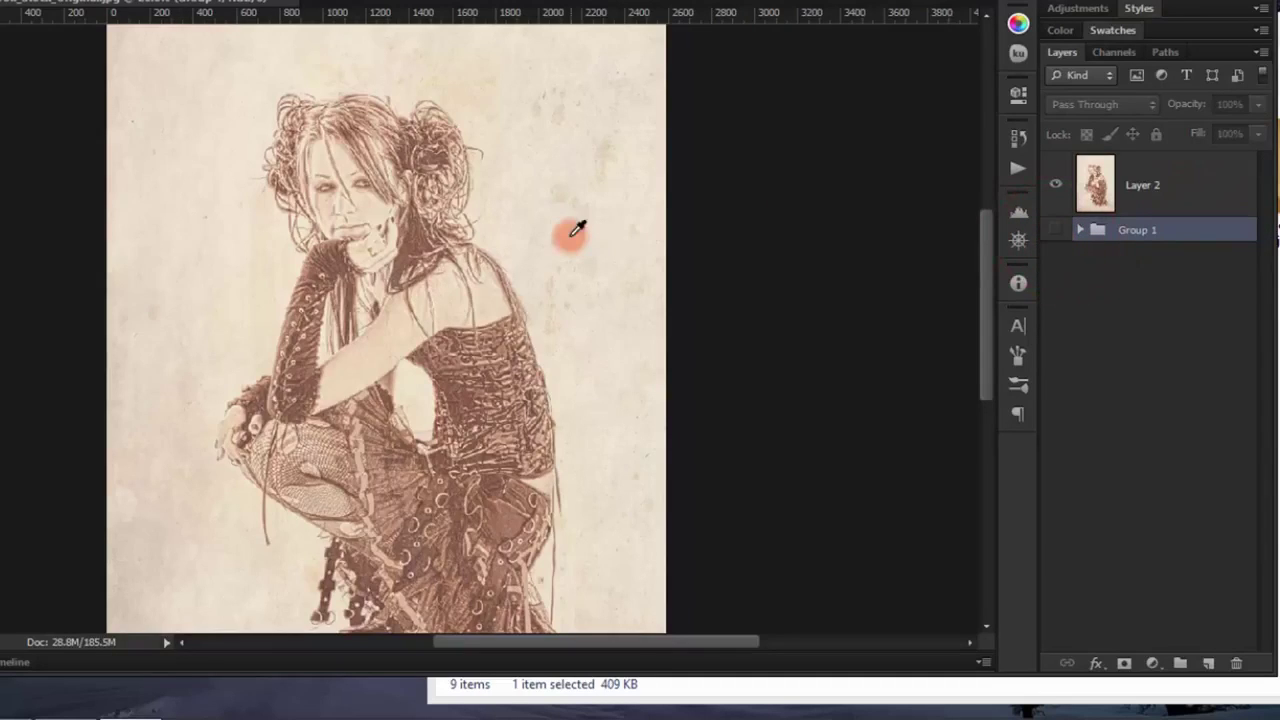
pyautogui.scroll(-1, 570, 230)
pyautogui.scroll(-1, 570, 231)
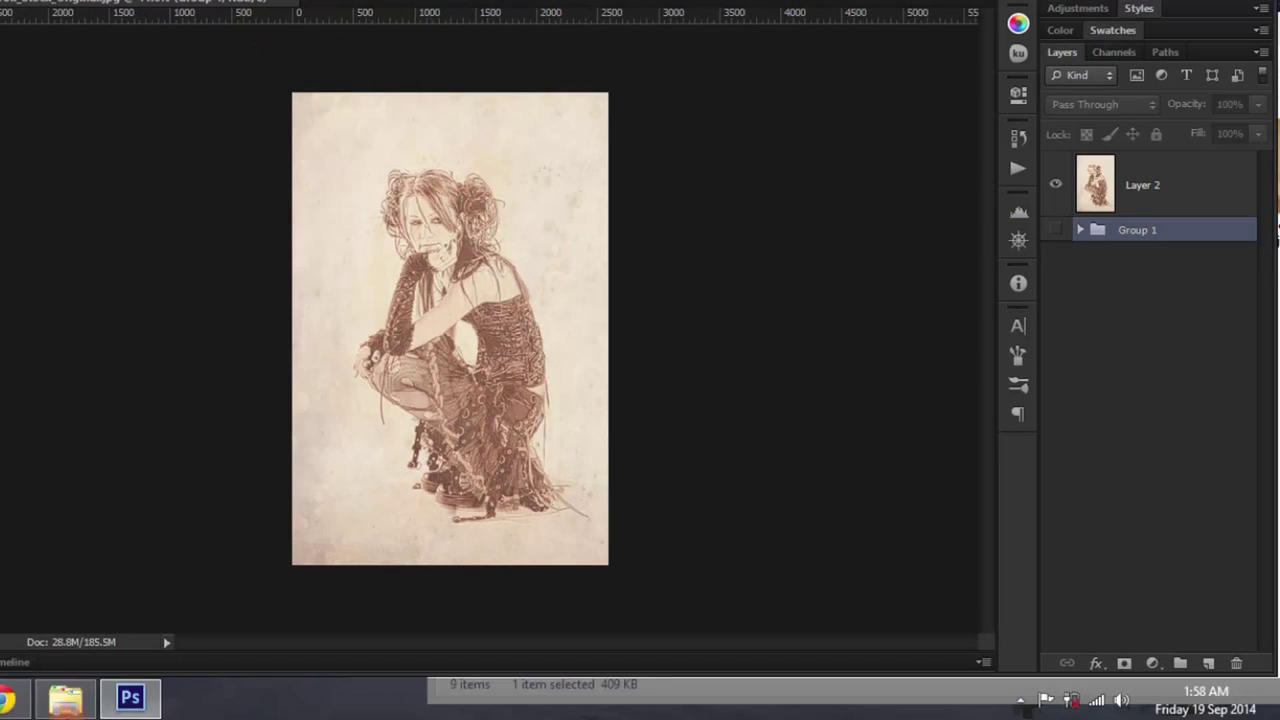
# In the Vintage_Tut folder, compare Photo_Frame 1.jpg, Photo_Frame 2.jpg and Photo_Frame 3.PNG
pyautogui.click(62, 700)
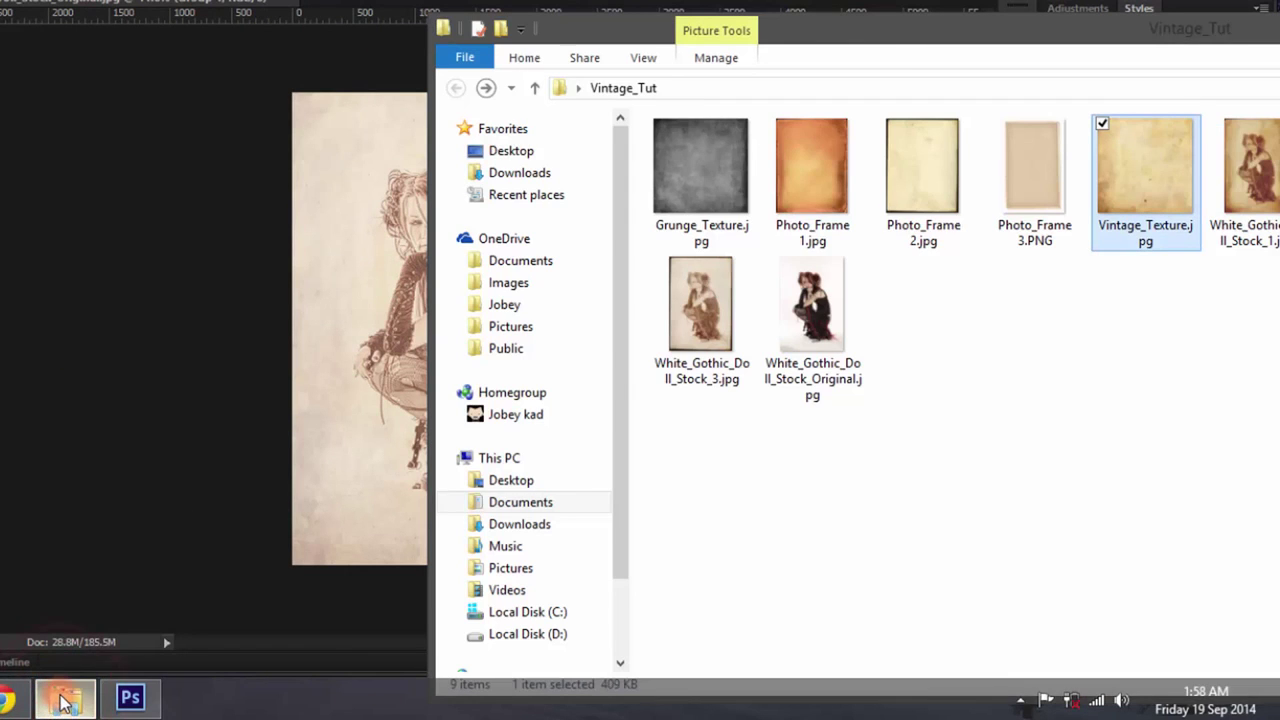
pyautogui.moveTo(897, 44); pyautogui.dragTo(590, 50)
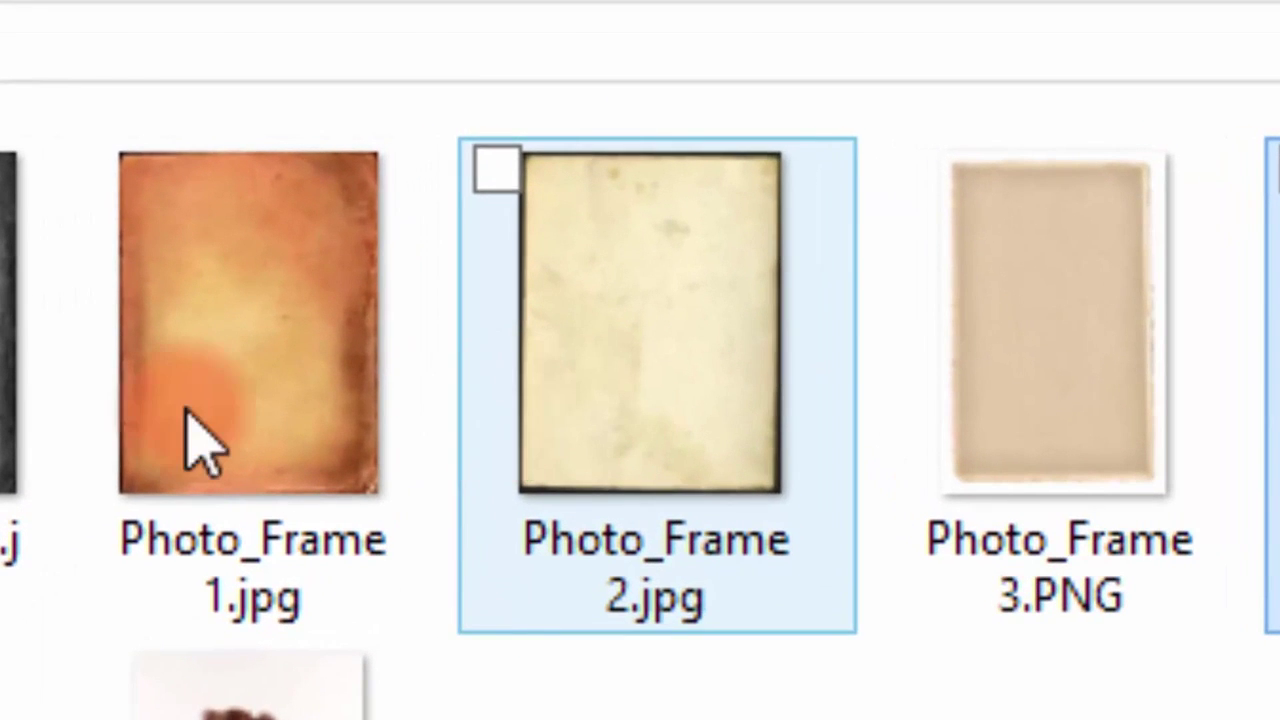
pyautogui.click(190, 445)
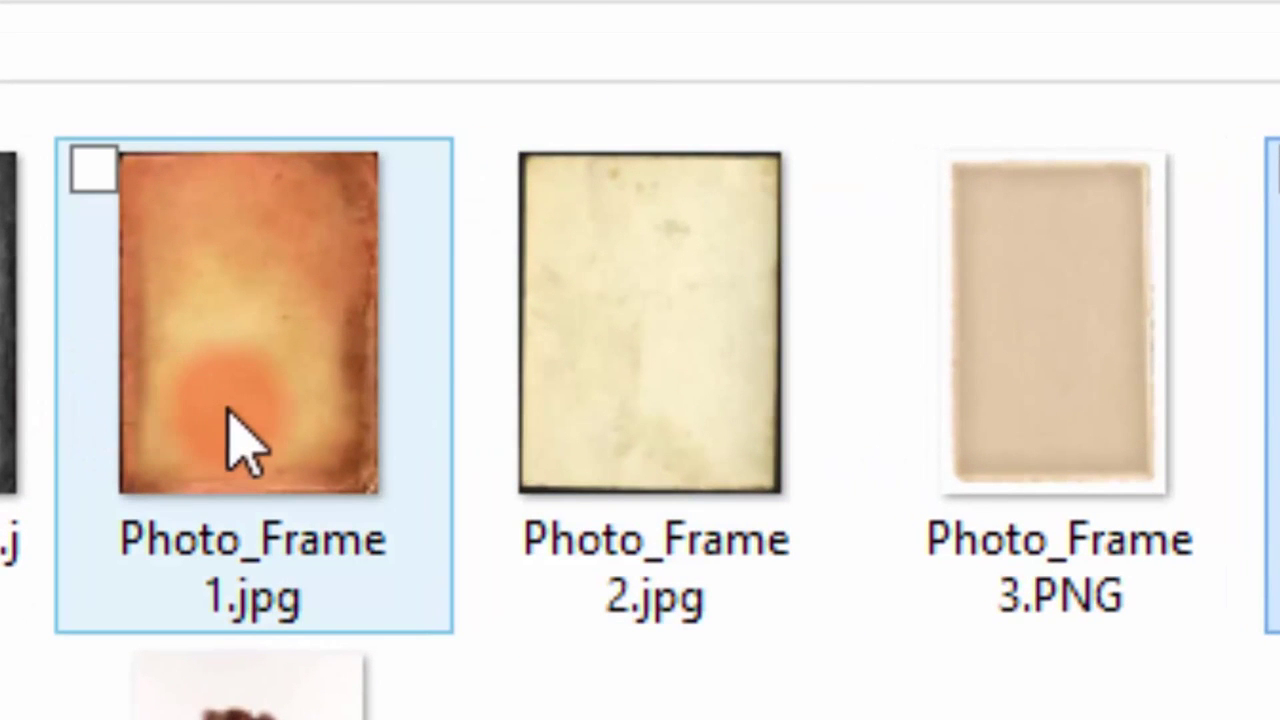
pyautogui.click(491, 529)
pyautogui.click(420, 535)
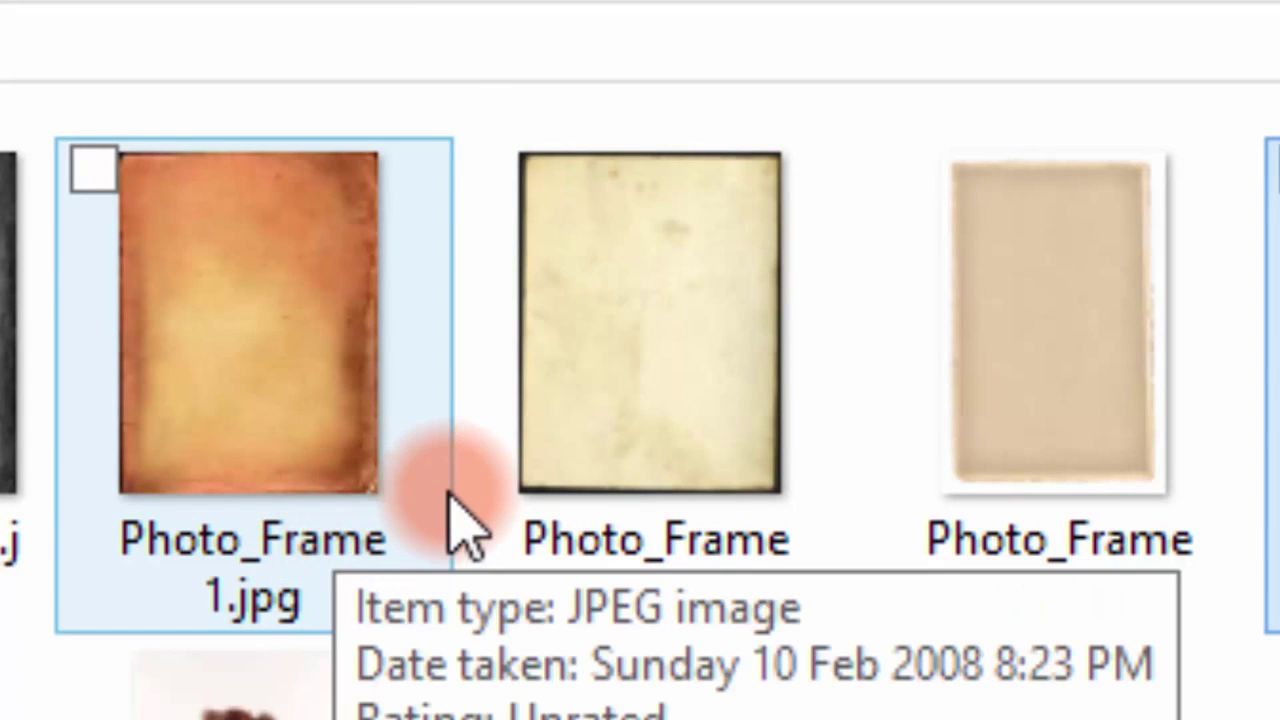
pyautogui.click(585, 512)
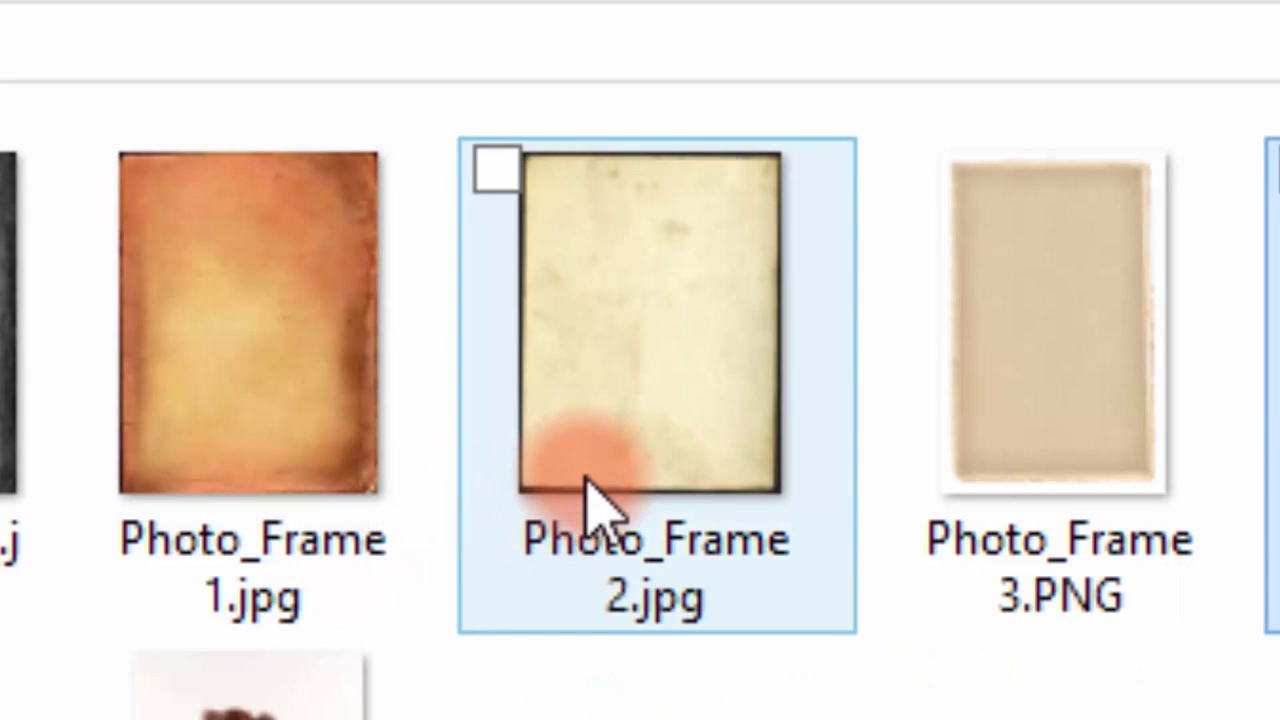
pyautogui.click(1000, 400)
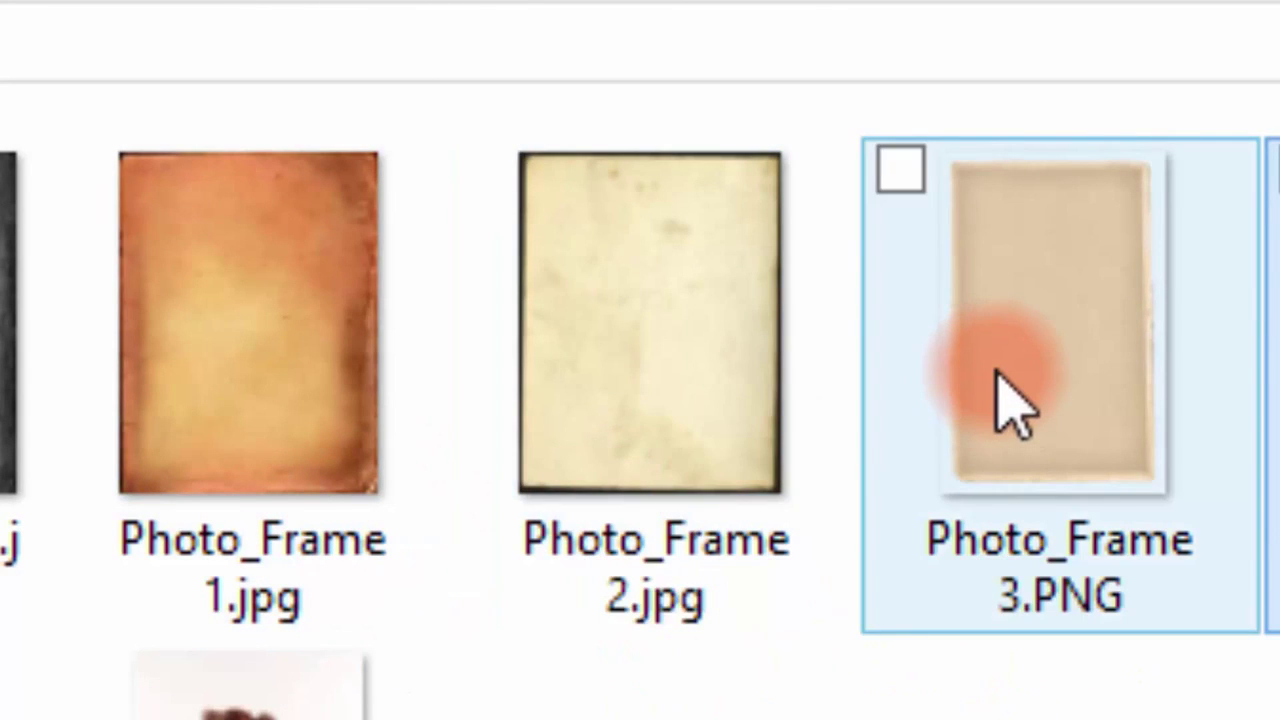
pyautogui.click(630, 418)
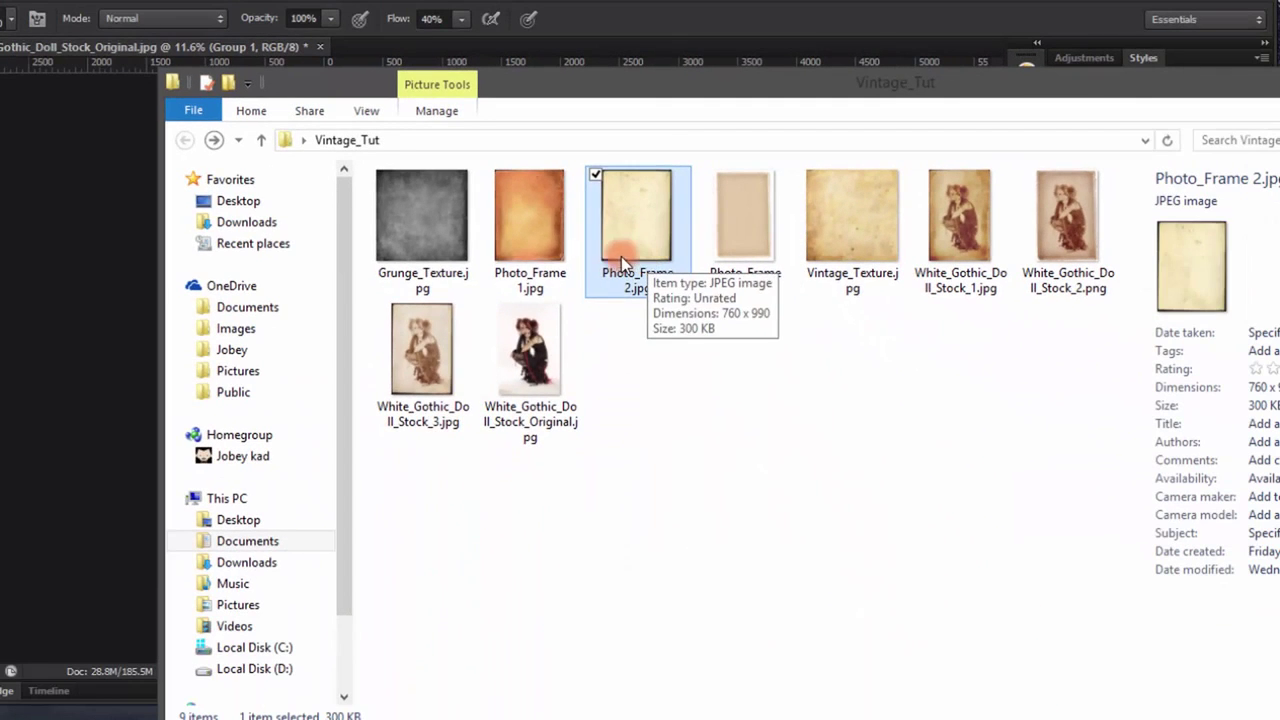
pyautogui.click(550, 243)
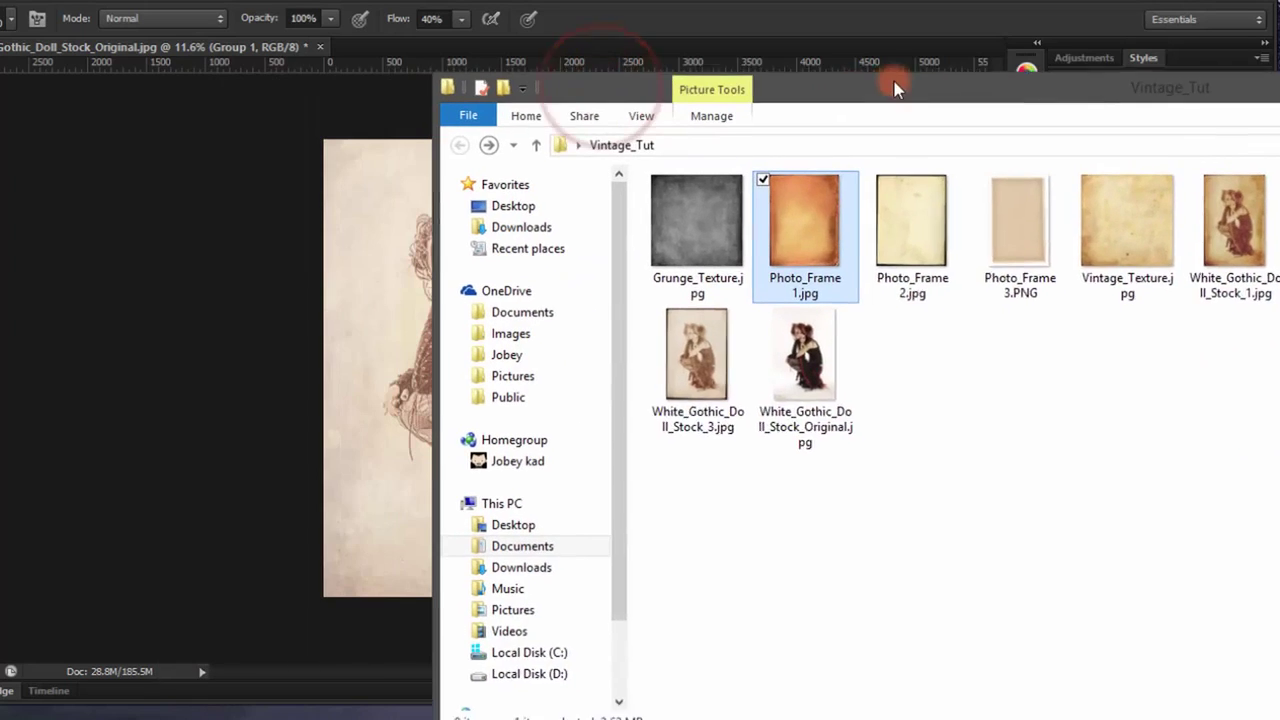
# Drag Photo_Frame 1.jpg from the Vintage_Tut folder onto the Photoshop canvas
pyautogui.moveTo(600, 86); pyautogui.dragTo(903, 86)
pyautogui.click(923, 218)
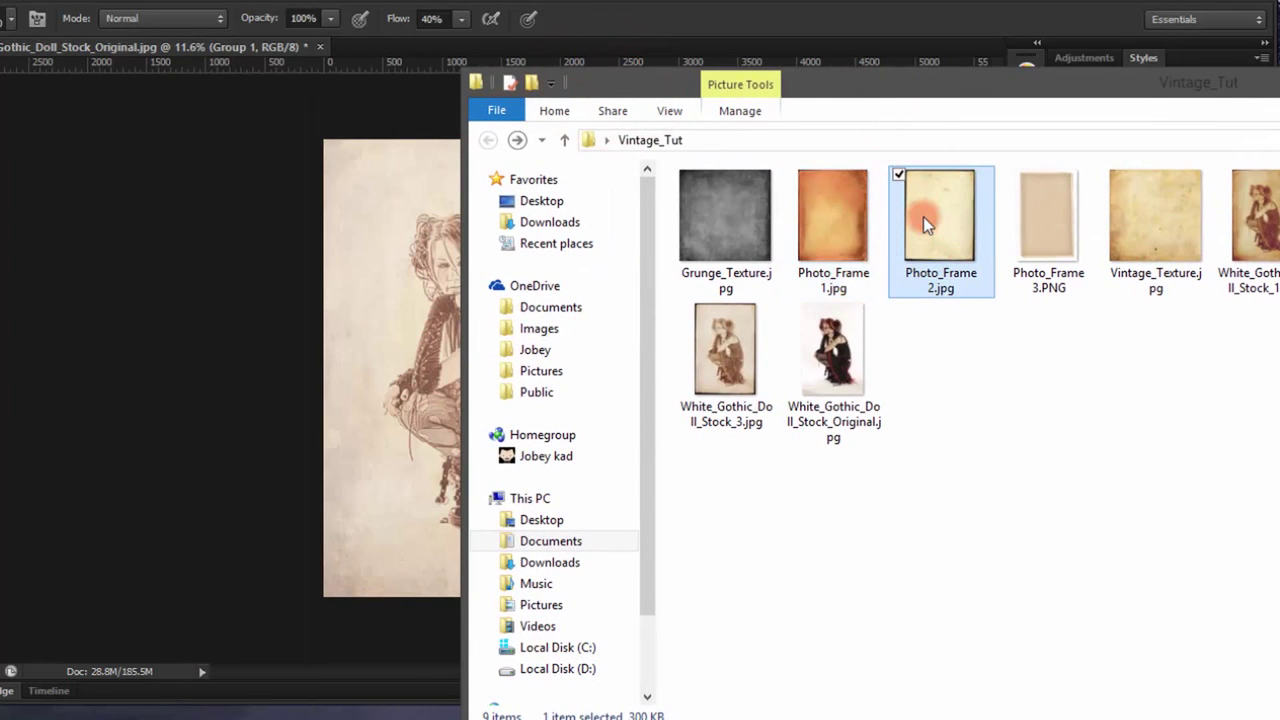
pyautogui.click(820, 228)
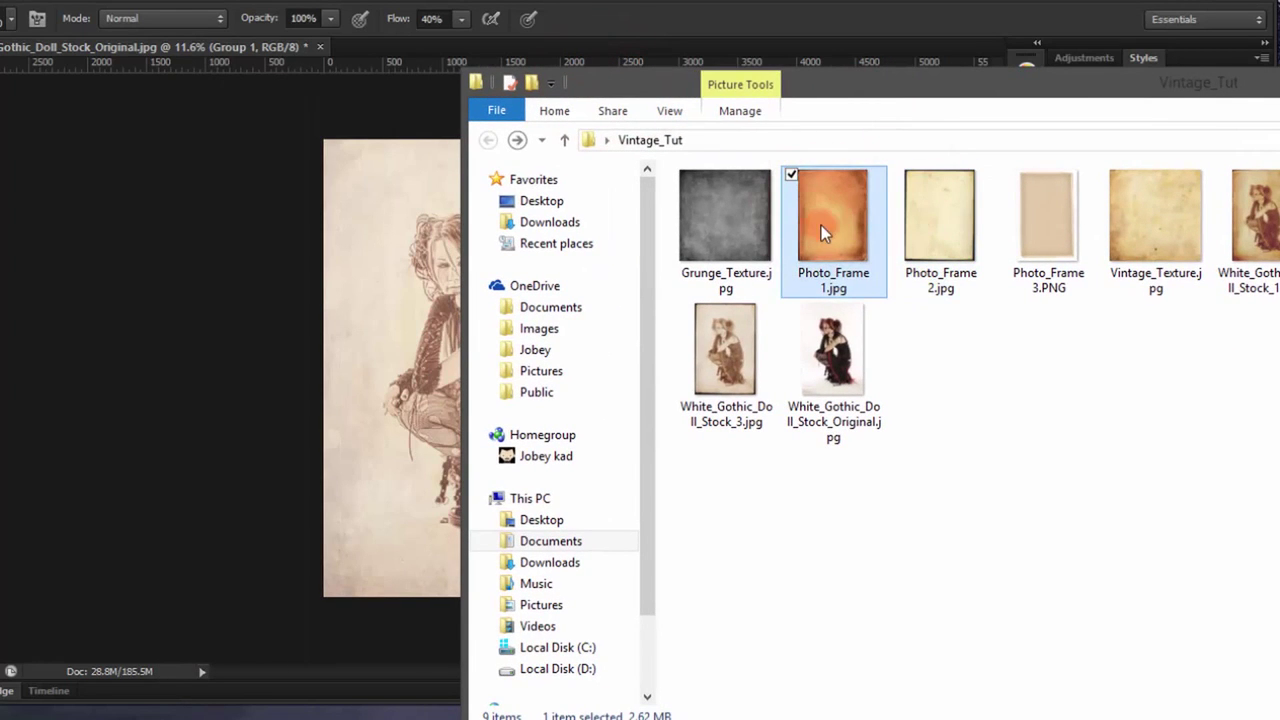
pyautogui.moveTo(816, 235); pyautogui.dragTo(412, 336)
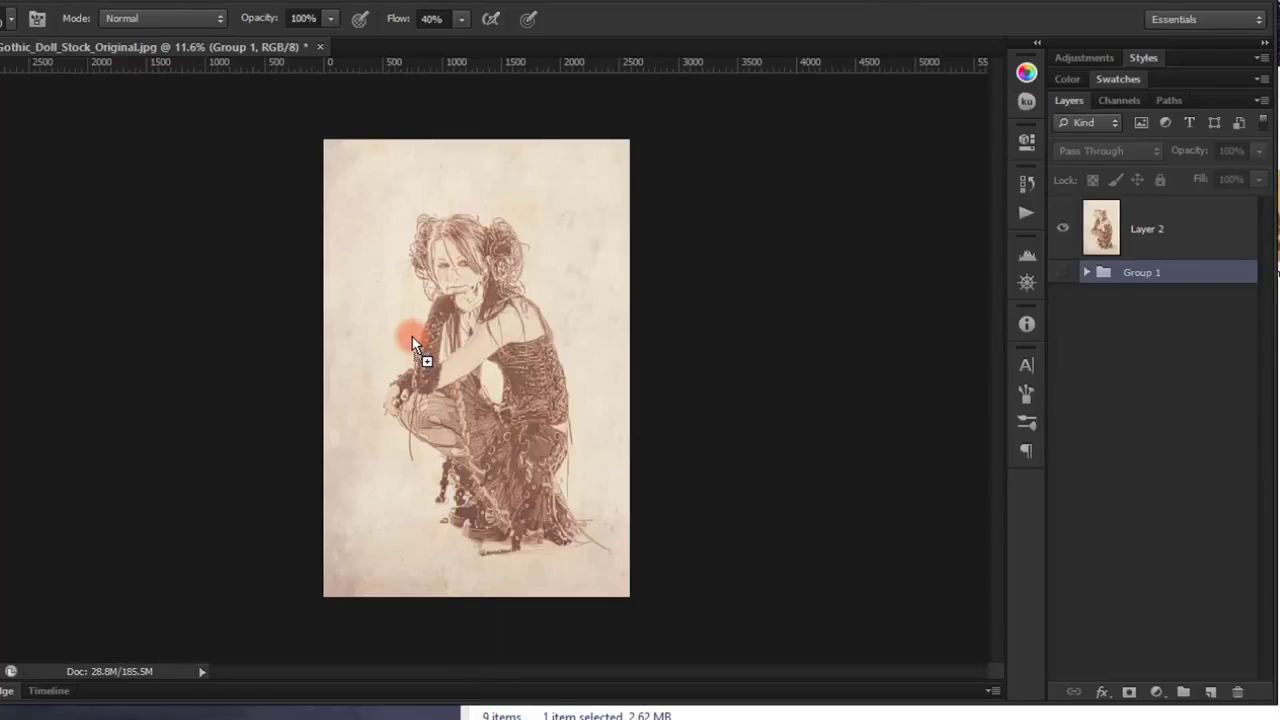
# Commit the placed Photo_Frame 1 image and move its layer above Layer 2
pyautogui.click(594, 391)
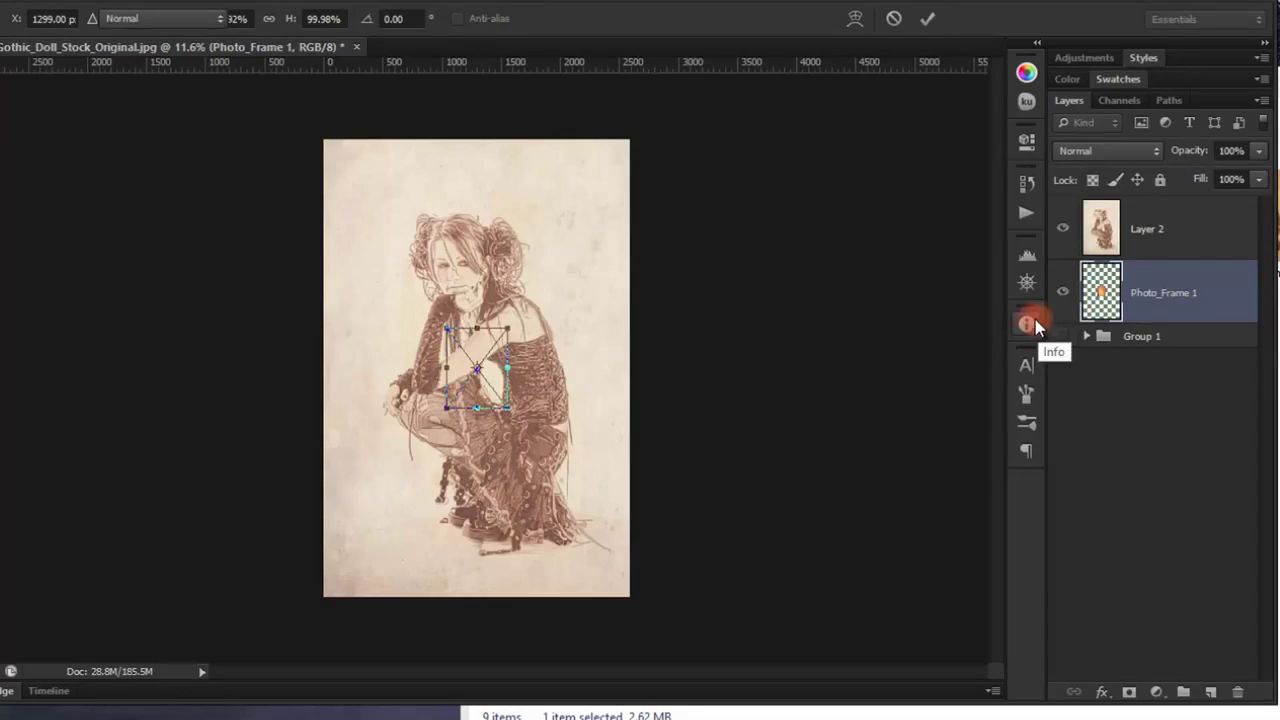
pyautogui.press('Return')
pyautogui.moveTo(1120, 292); pyautogui.dragTo(1118, 210)
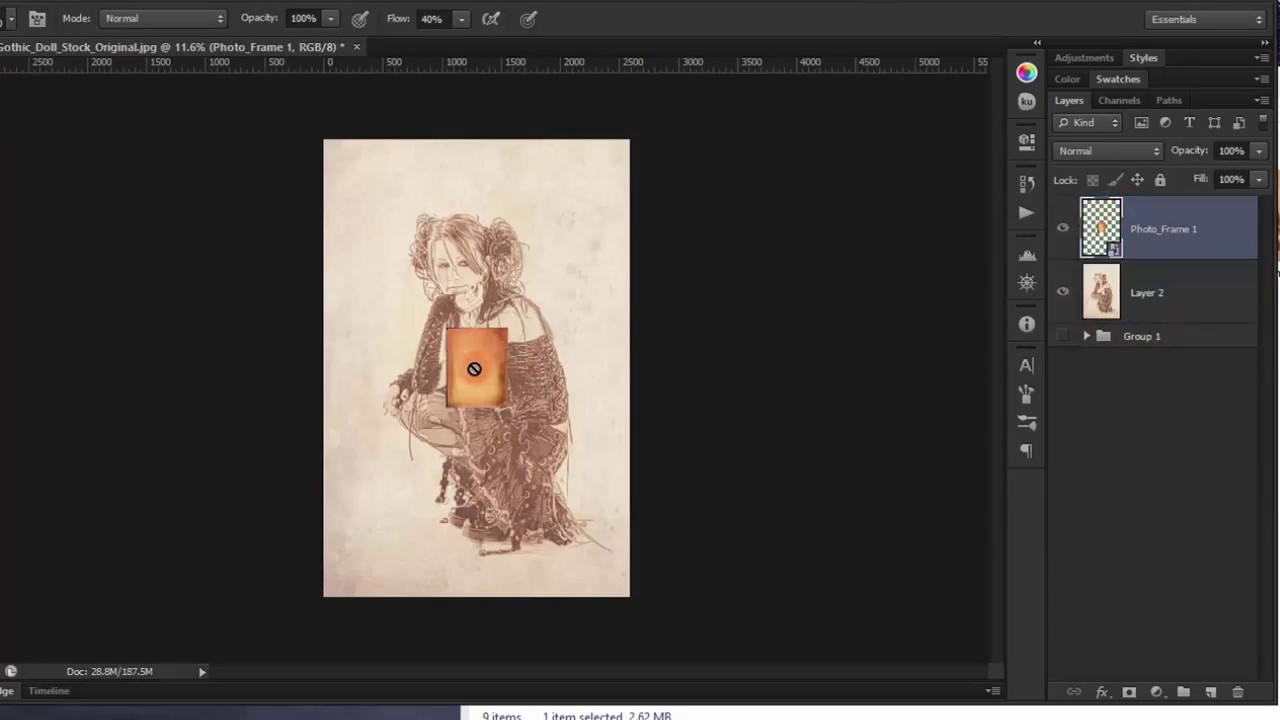
# Stretch Photo_Frame 1 over the whole canvas and set its blend mode to Color Burn
pyautogui.press('v')
pyautogui.moveTo(491, 329)
pyautogui.mouseDown()
pyautogui.moveTo(385, 176)
pyautogui.moveTo(367, 186)
pyautogui.mouseUp()
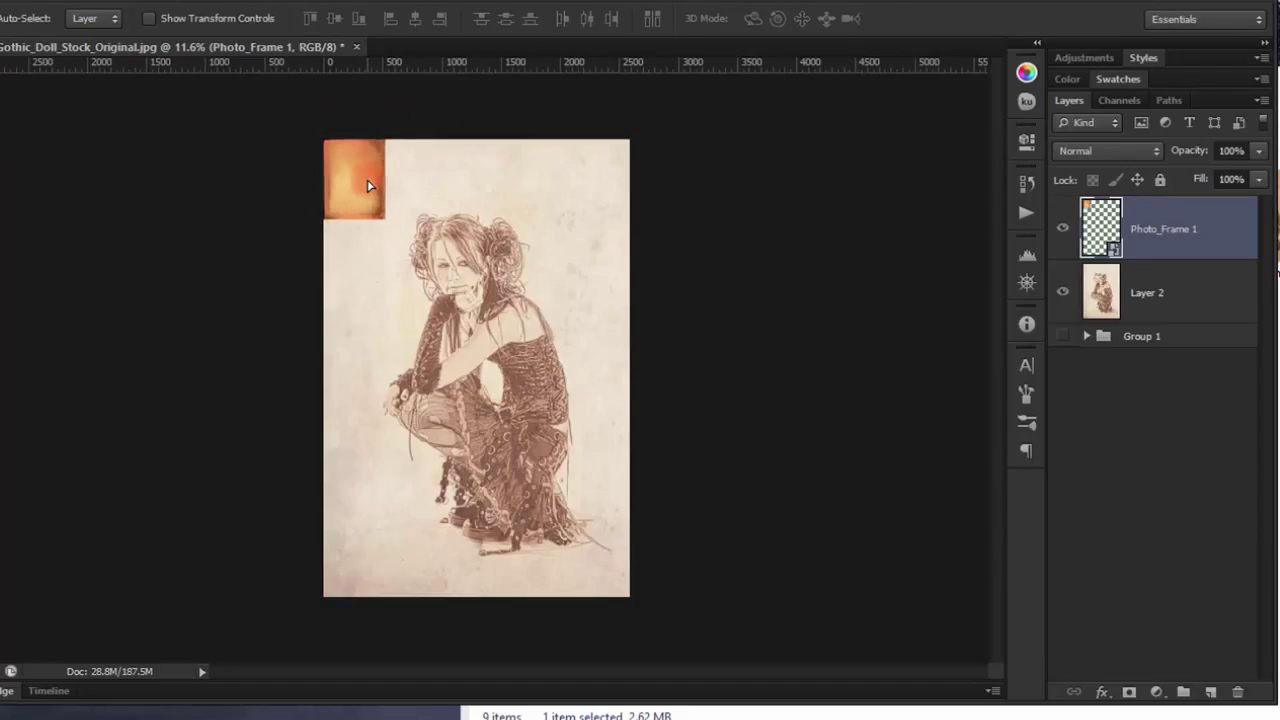
pyautogui.hotkey('ctrl', 't')
pyautogui.moveTo(390, 235); pyautogui.dragTo(628, 596)
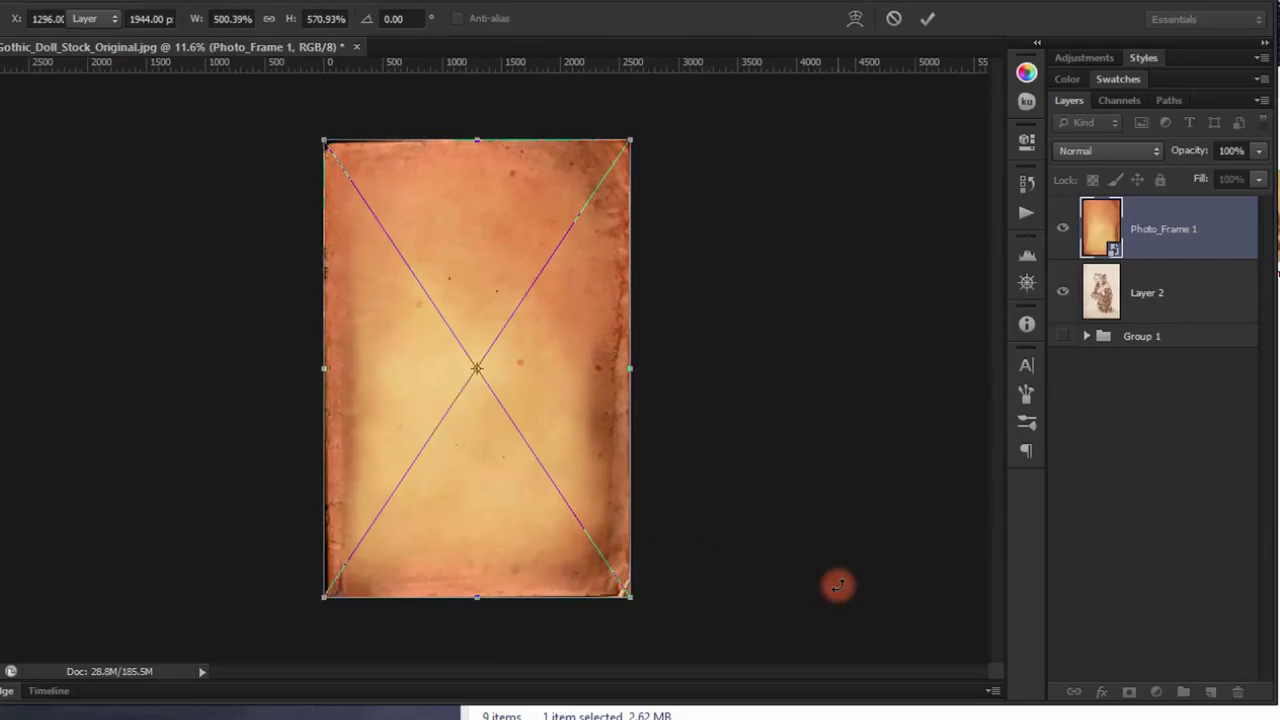
pyautogui.press('Return')
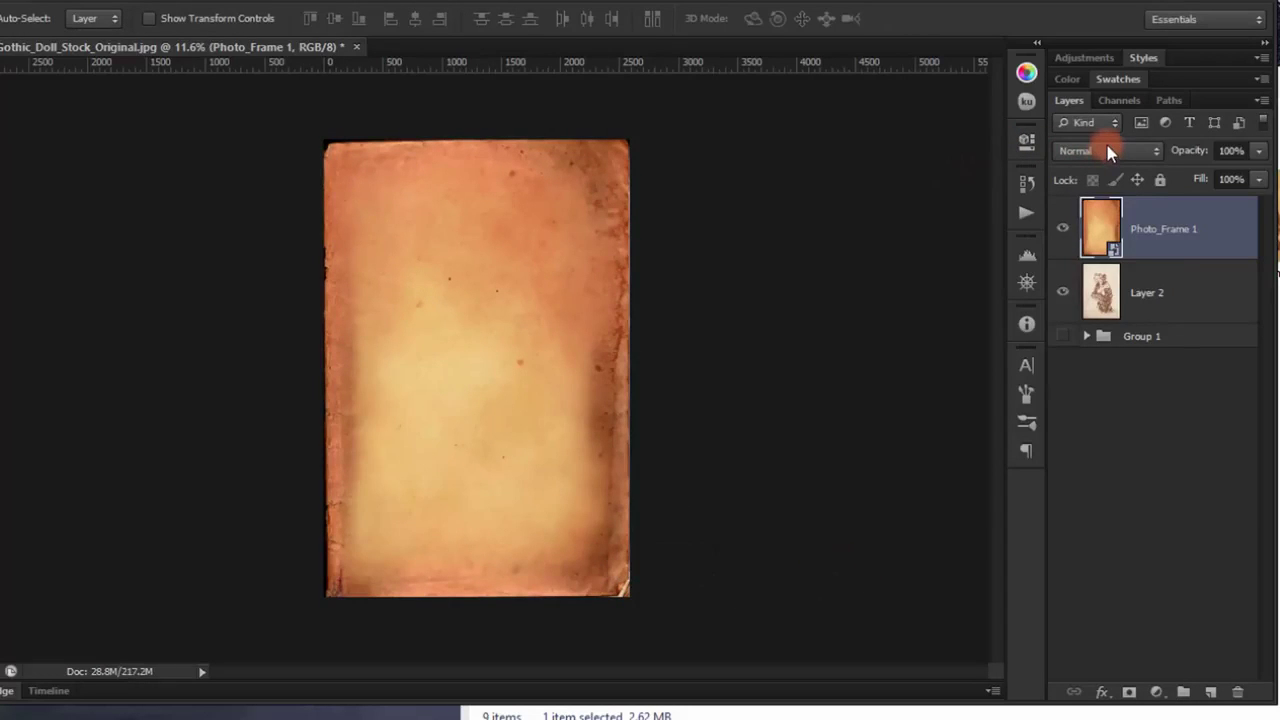
pyautogui.click(1124, 147)
pyautogui.click(1119, 247)
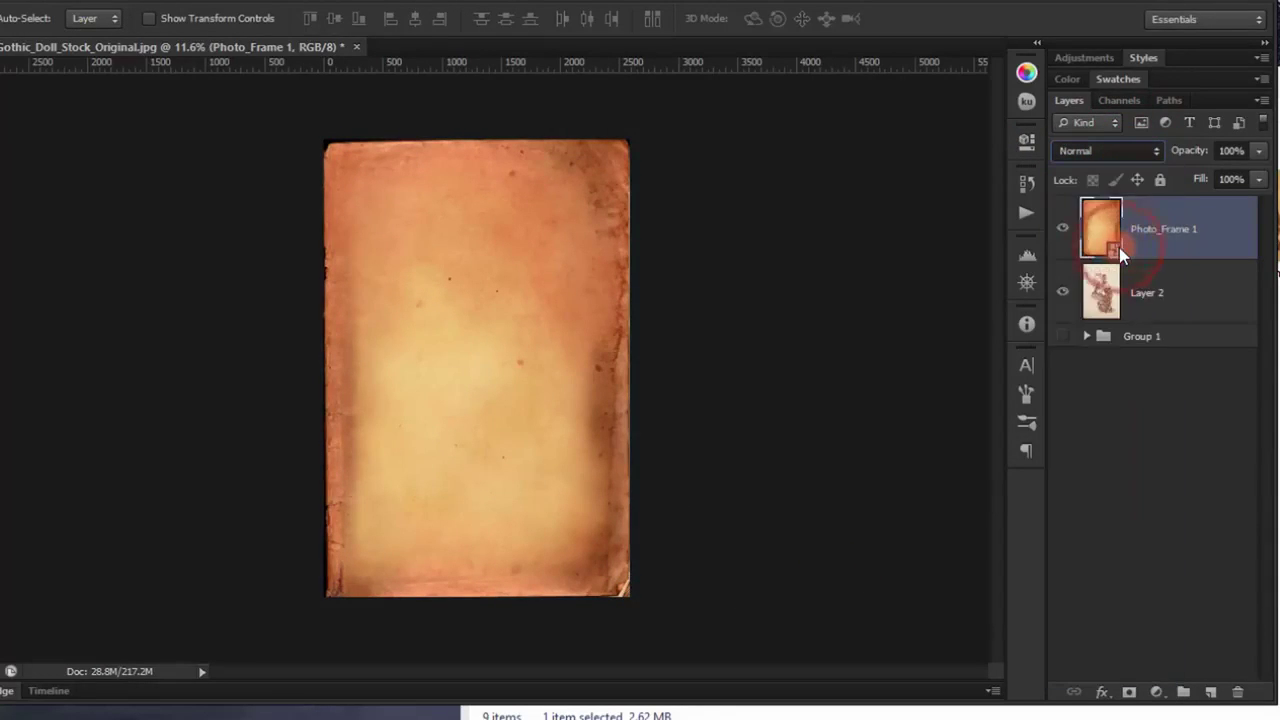
# Duplicate the Color Burn Photo_Frame 1 layer and set the copy's opacity to 10%
pyautogui.scroll(3, 497, 325)
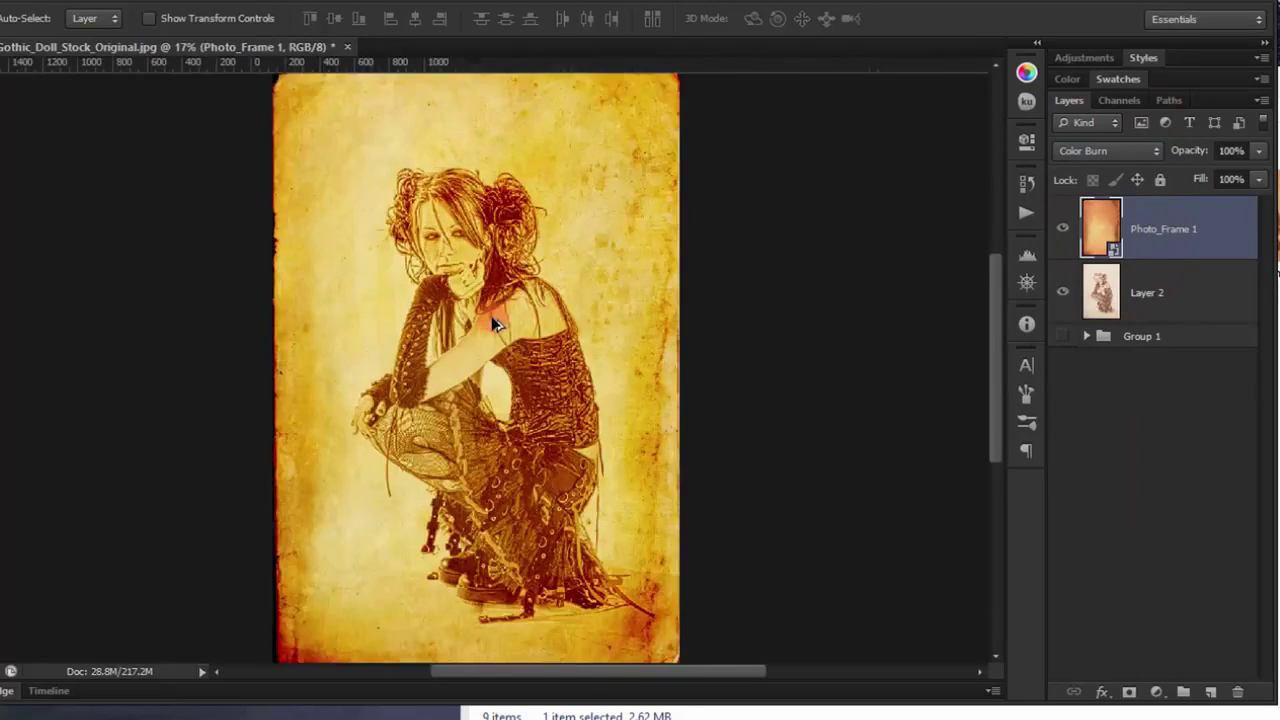
pyautogui.moveTo(491, 314); pyautogui.dragTo(517, 371)
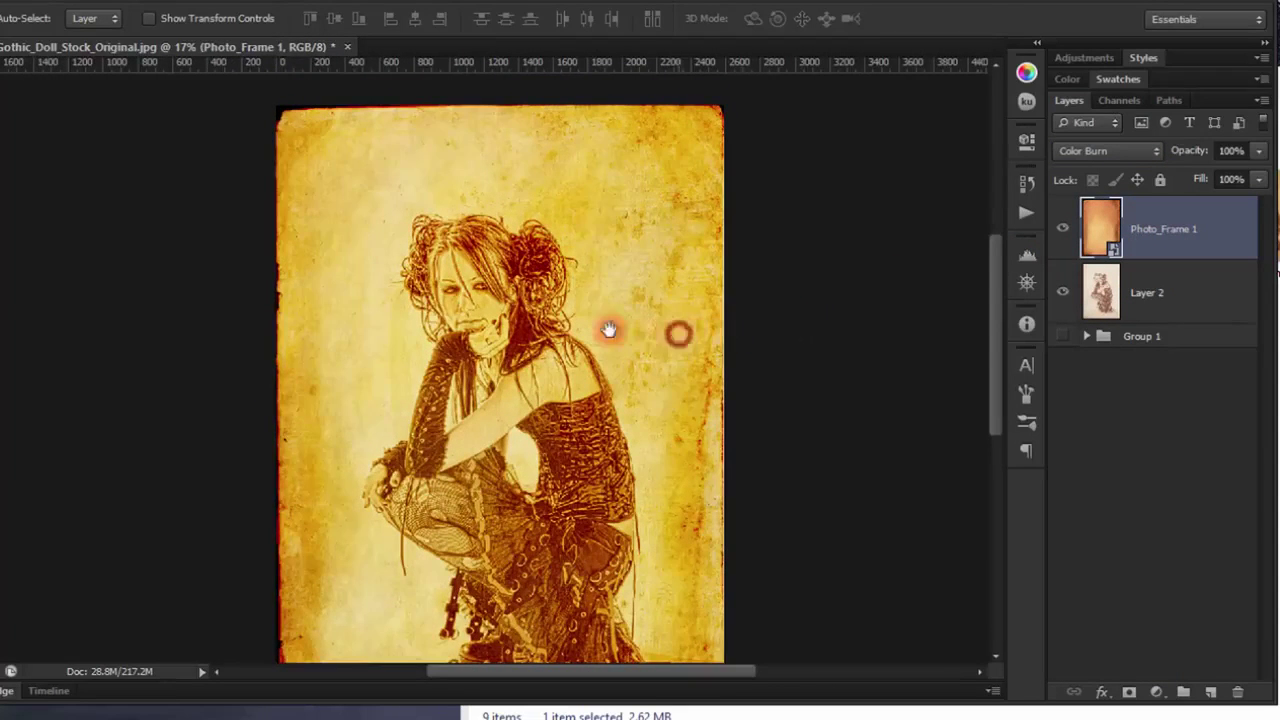
pyautogui.moveTo(609, 330); pyautogui.dragTo(521, 317)
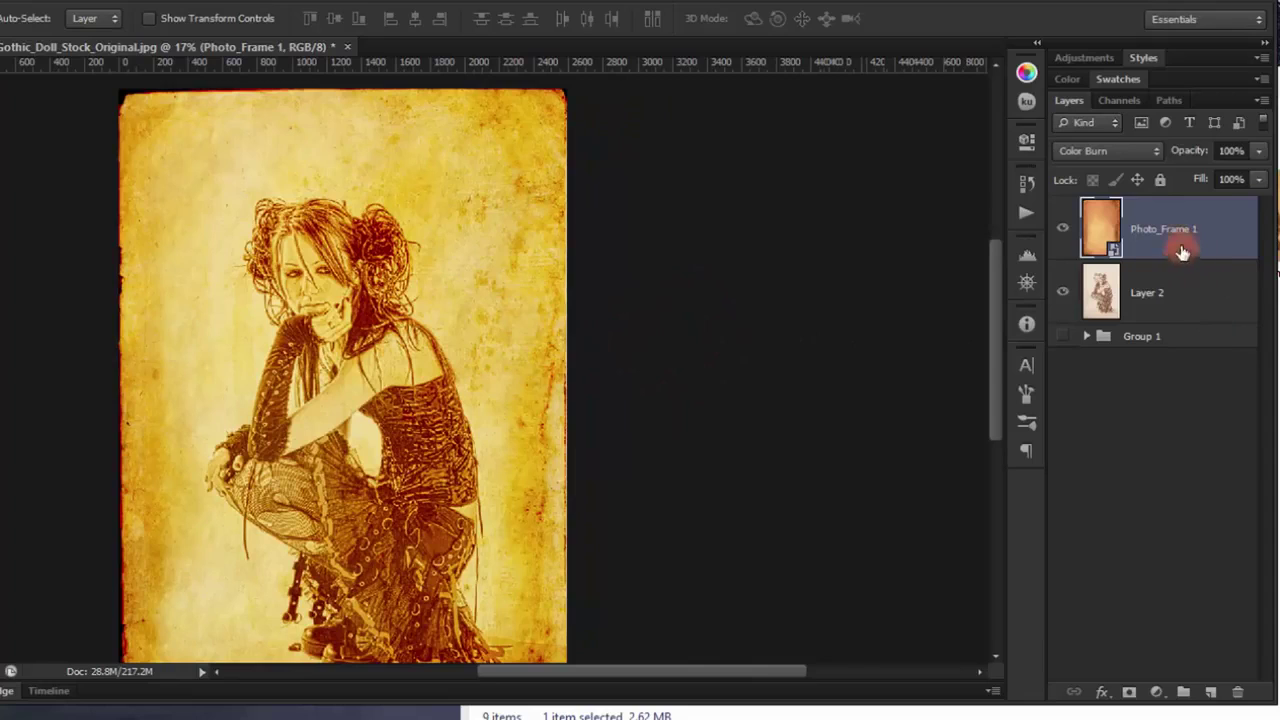
pyautogui.hotkey('ctrl', 'j')
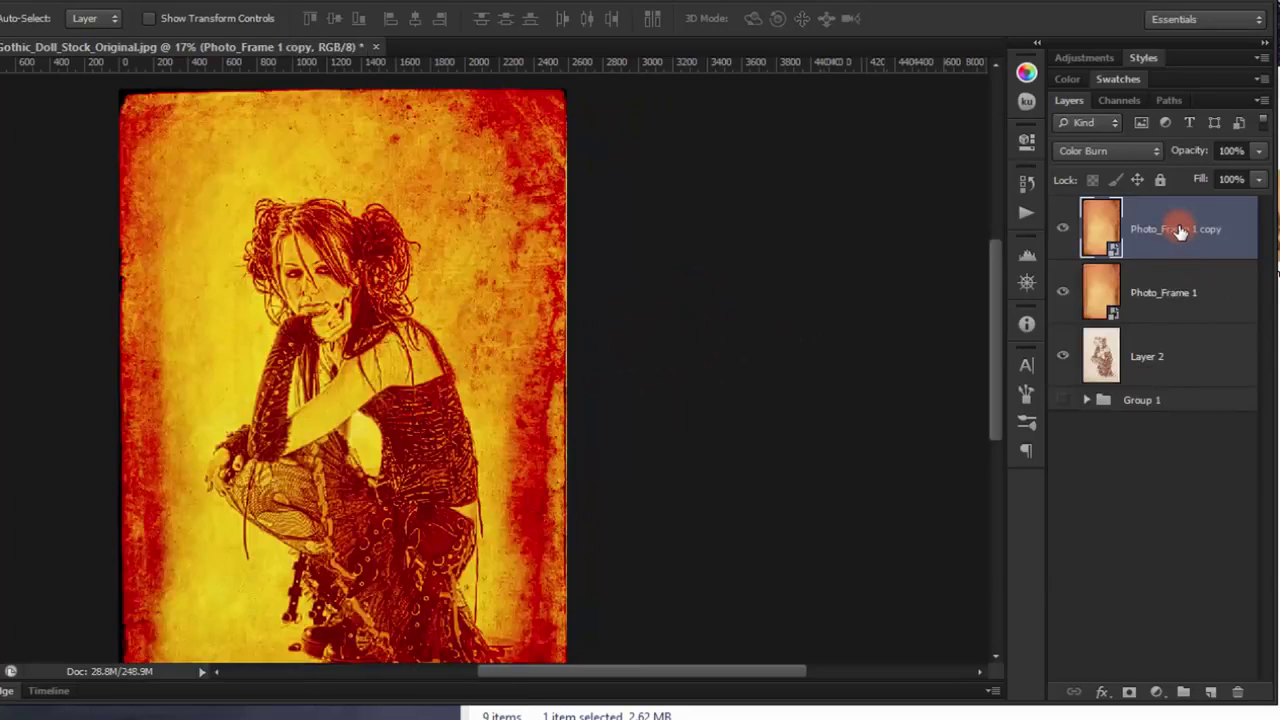
pyautogui.click(1244, 150)
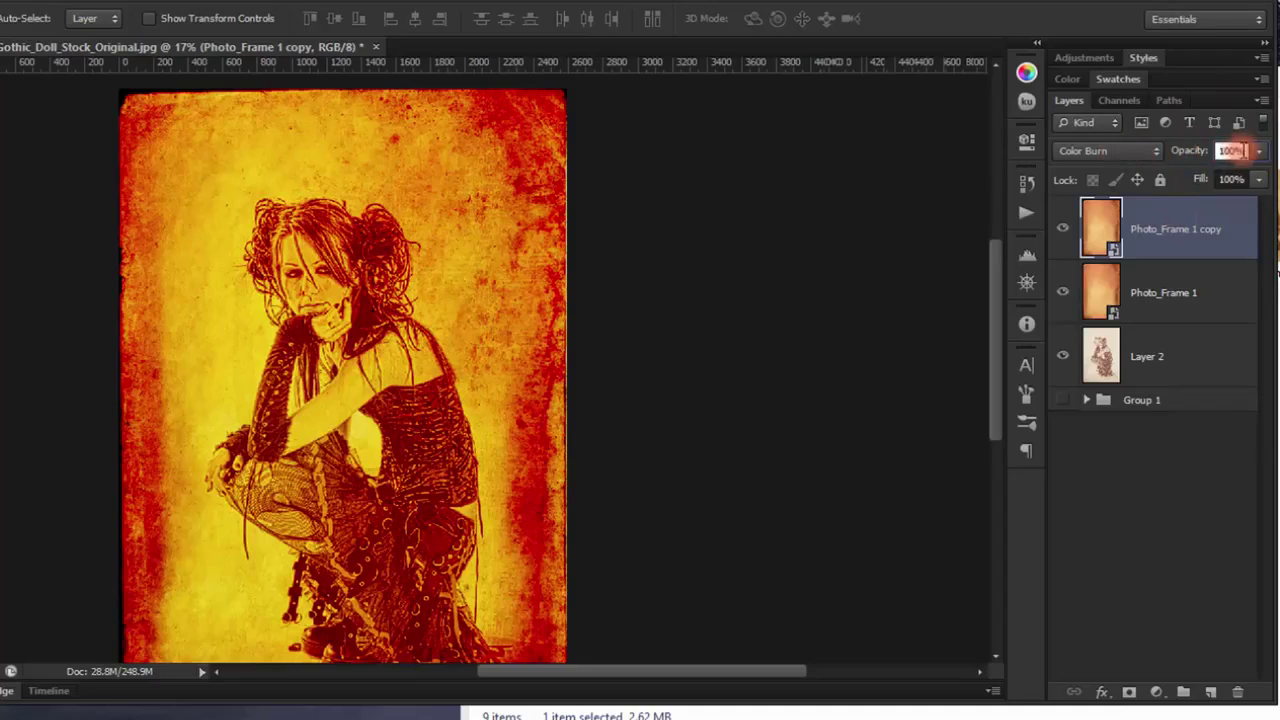
pyautogui.moveTo(1238, 149); pyautogui.dragTo(1214, 150)
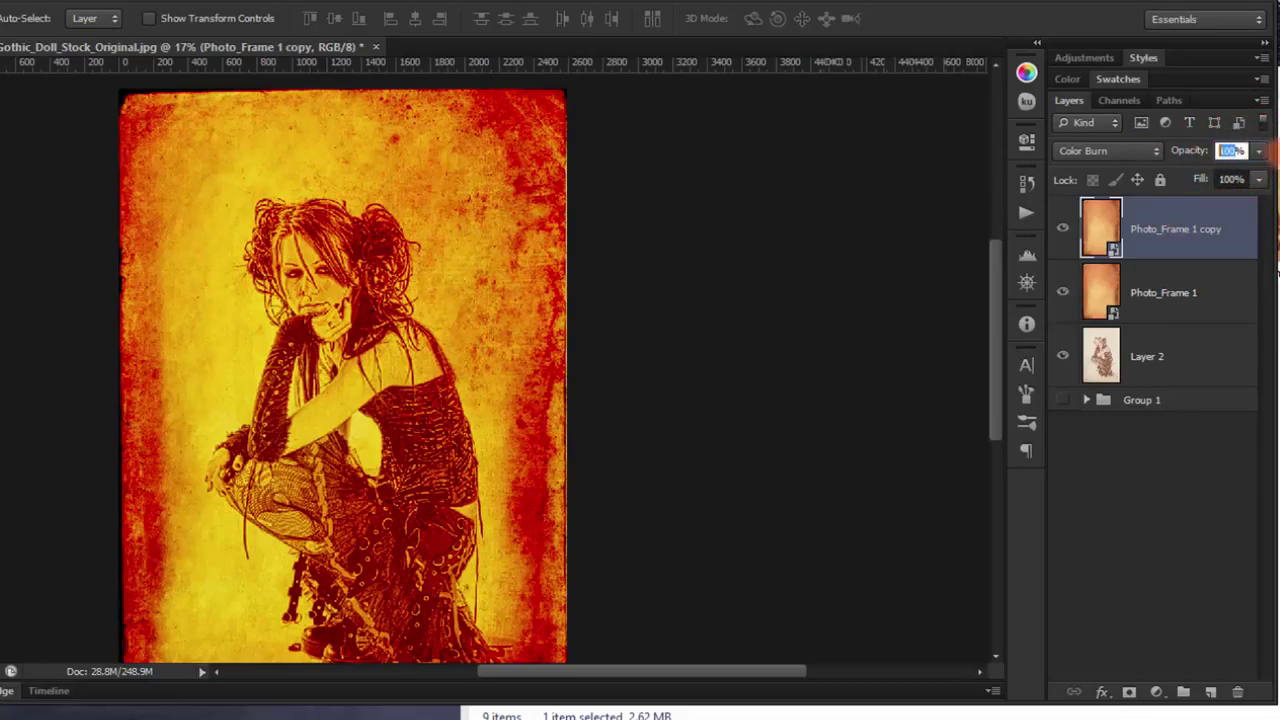
pyautogui.write('10')
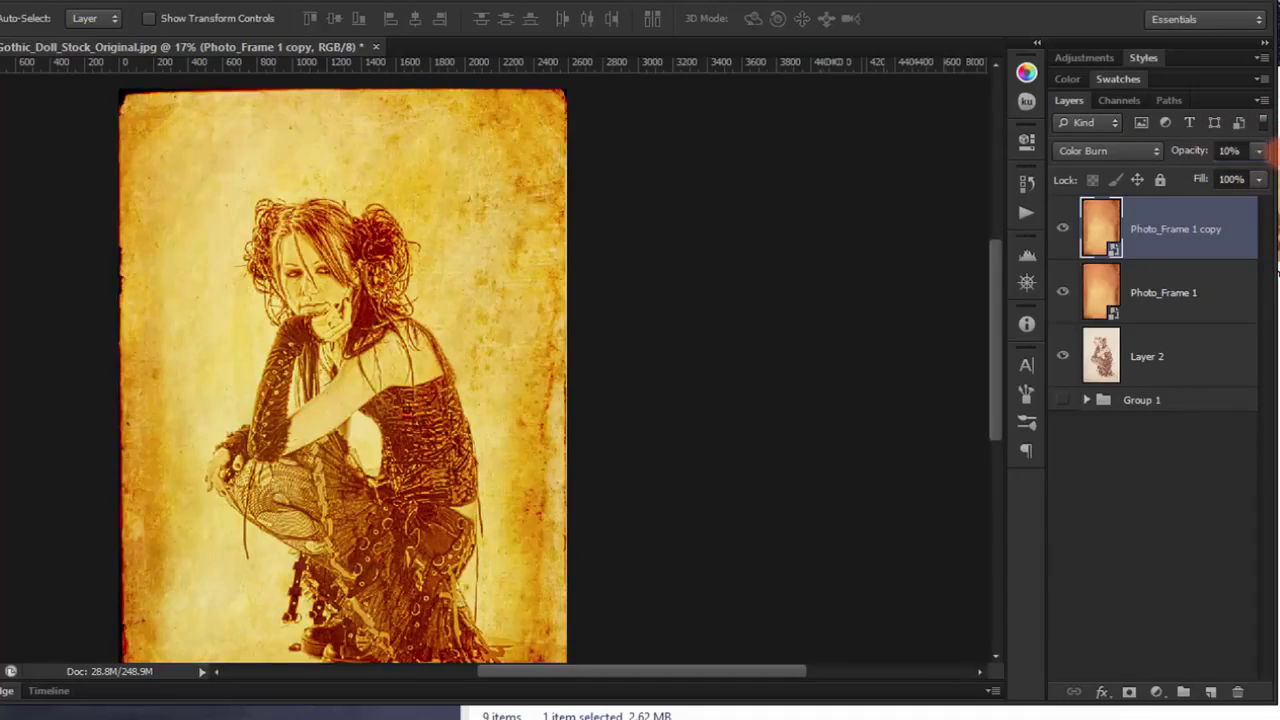
pyautogui.scroll(-3, 423, 277)
pyautogui.scroll(1, 420, 262)
pyautogui.scroll(-1, 423, 270)
pyautogui.scroll(-2, 434, 337)
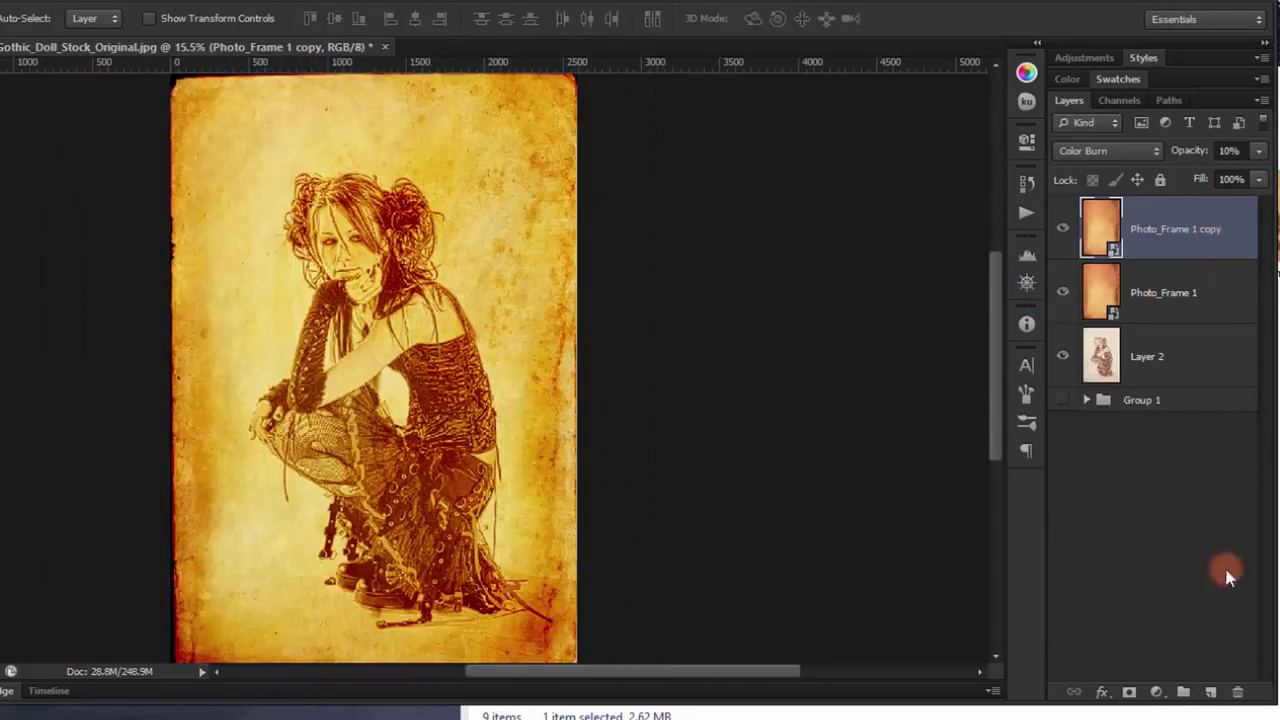
pyautogui.click(1158, 693)
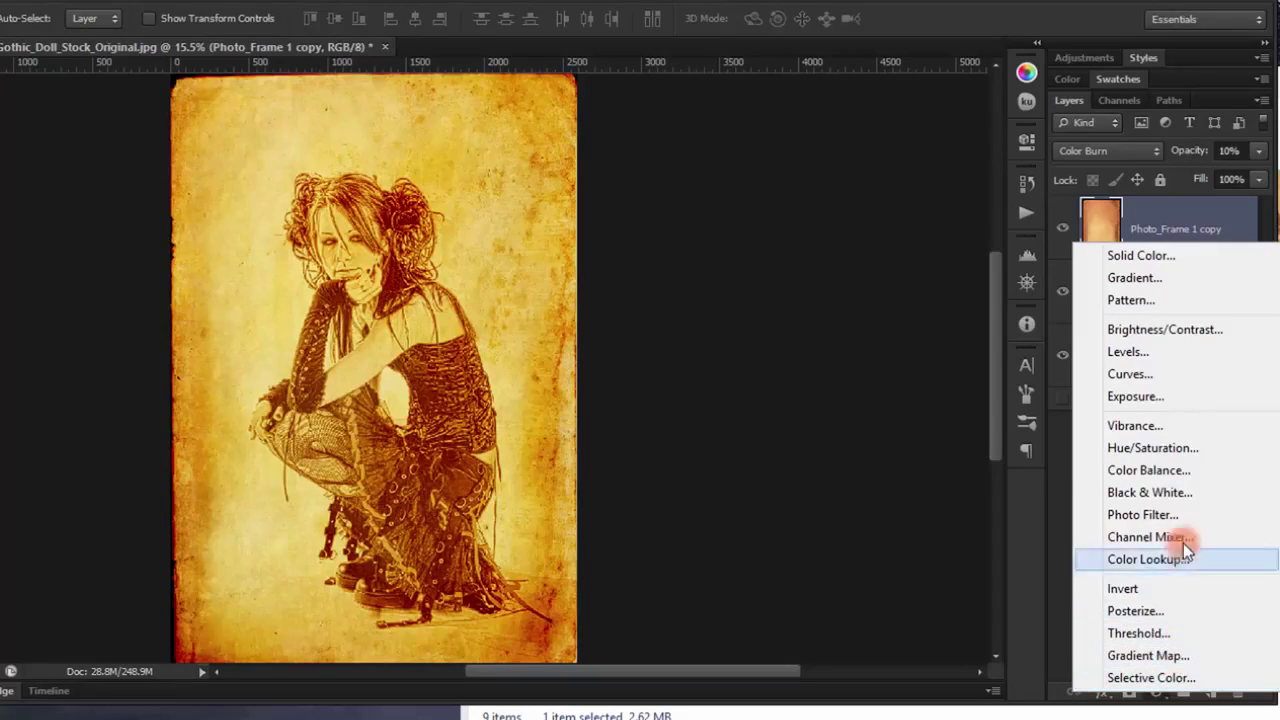
# Add a Hue/Saturation adjustment with Hue -7, Saturation -36 and Lightness +14
pyautogui.click(1180, 447)
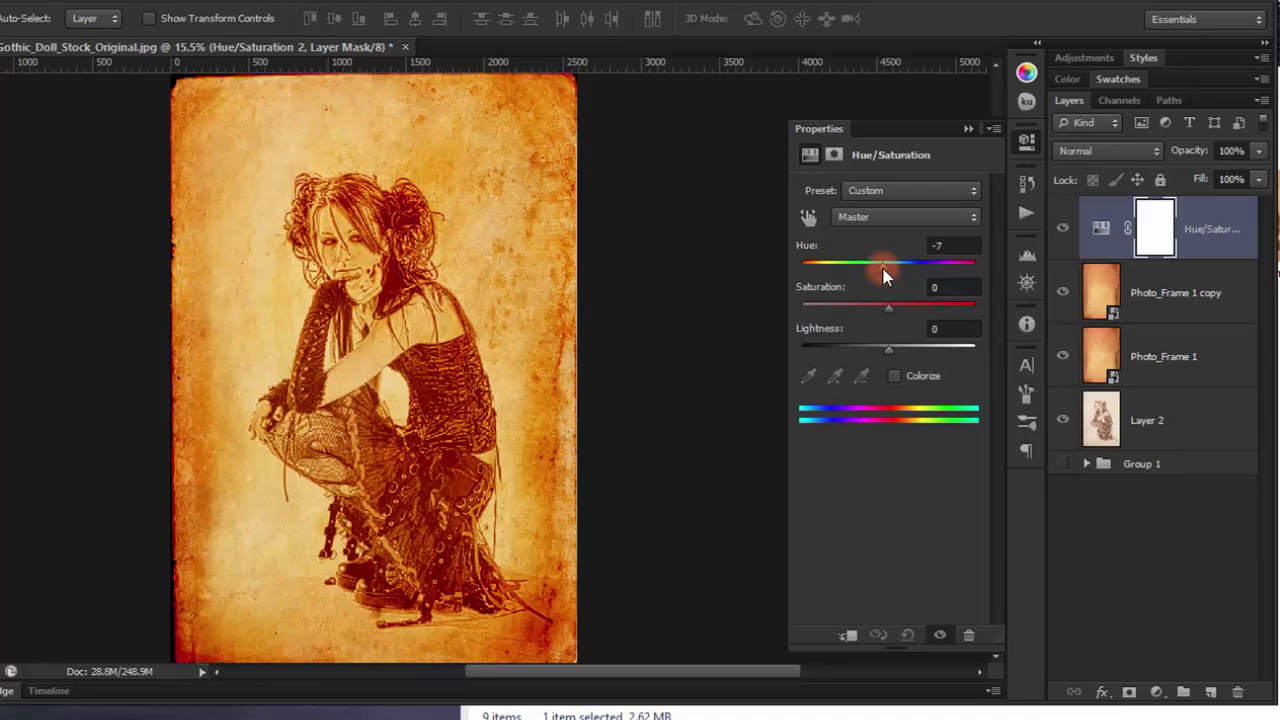
pyautogui.moveTo(886, 275); pyautogui.dragTo(884, 276)
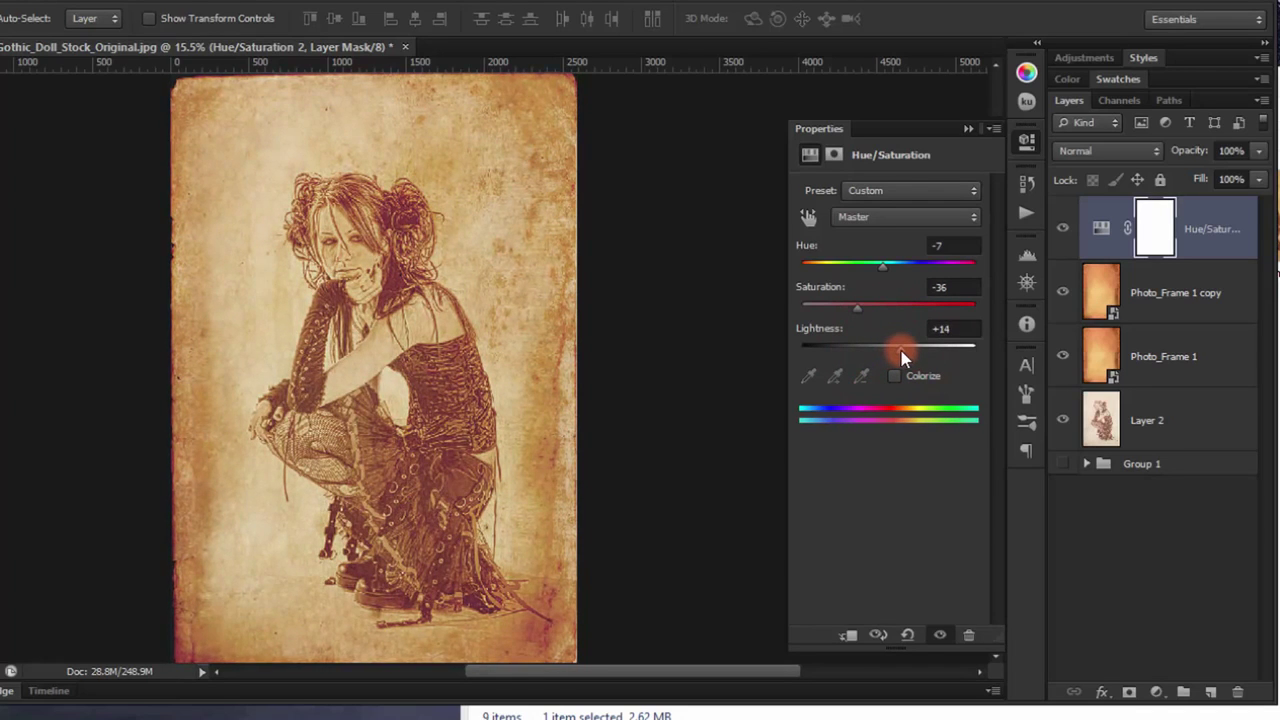
pyautogui.click(968, 130)
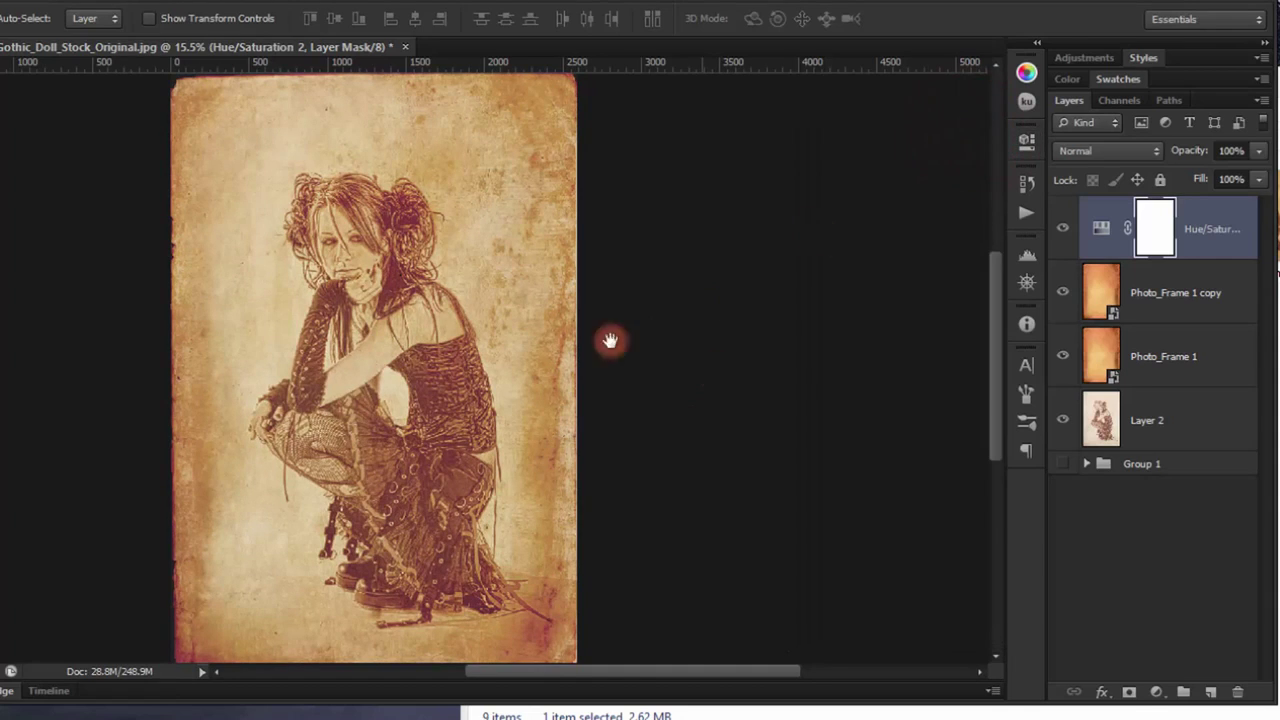
pyautogui.moveTo(594, 223)
pyautogui.mouseDown()
pyautogui.moveTo(674, 343)
pyautogui.moveTo(634, 380)
pyautogui.moveTo(567, 362)
pyautogui.moveTo(586, 563)
pyautogui.moveTo(580, 366)
pyautogui.moveTo(589, 378)
pyautogui.moveTo(571, 400)
pyautogui.moveTo(400, 557)
pyautogui.moveTo(486, 486)
pyautogui.moveTo(500, 592)
pyautogui.mouseUp()
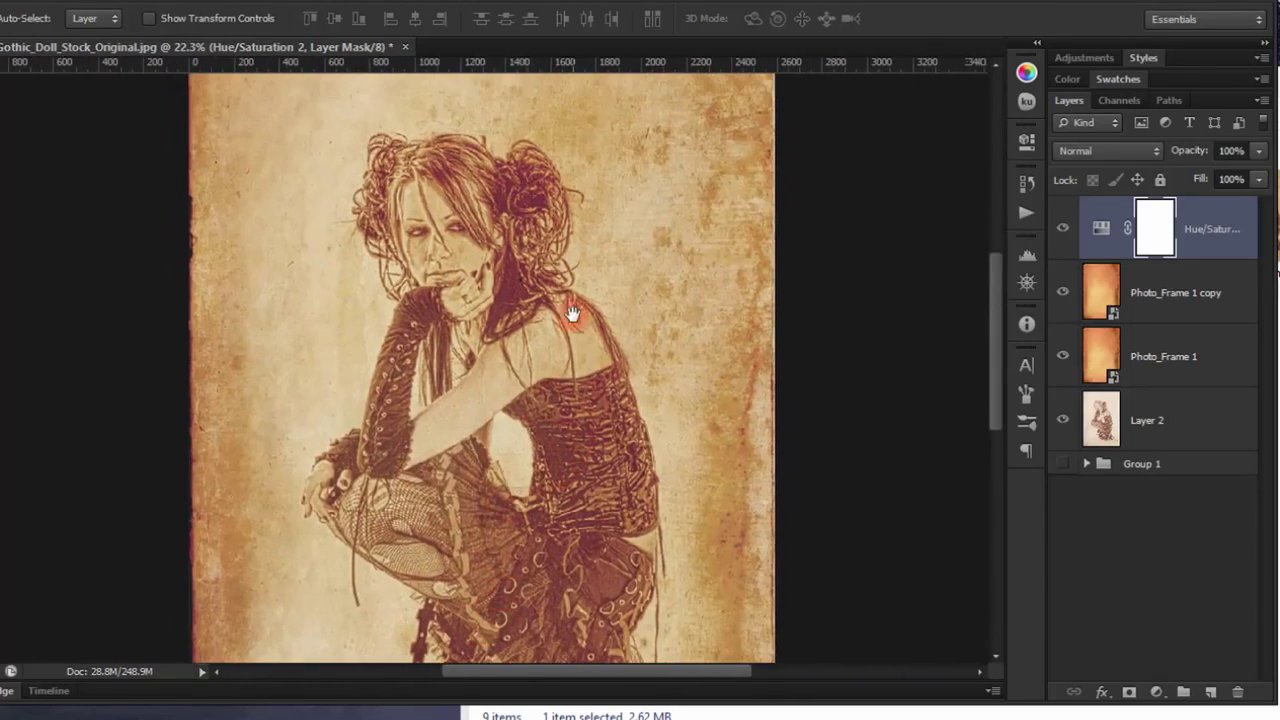
# Scroll and pan around the canvas to inspect the sepia-toned sketch
pyautogui.moveTo(571, 309); pyautogui.dragTo(537, 461)
pyautogui.scroll(-2, 494, 300)
pyautogui.scroll(-1, 543, 406)
pyautogui.scroll(-1, 529, 400)
pyautogui.scroll(-2, 580, 405)
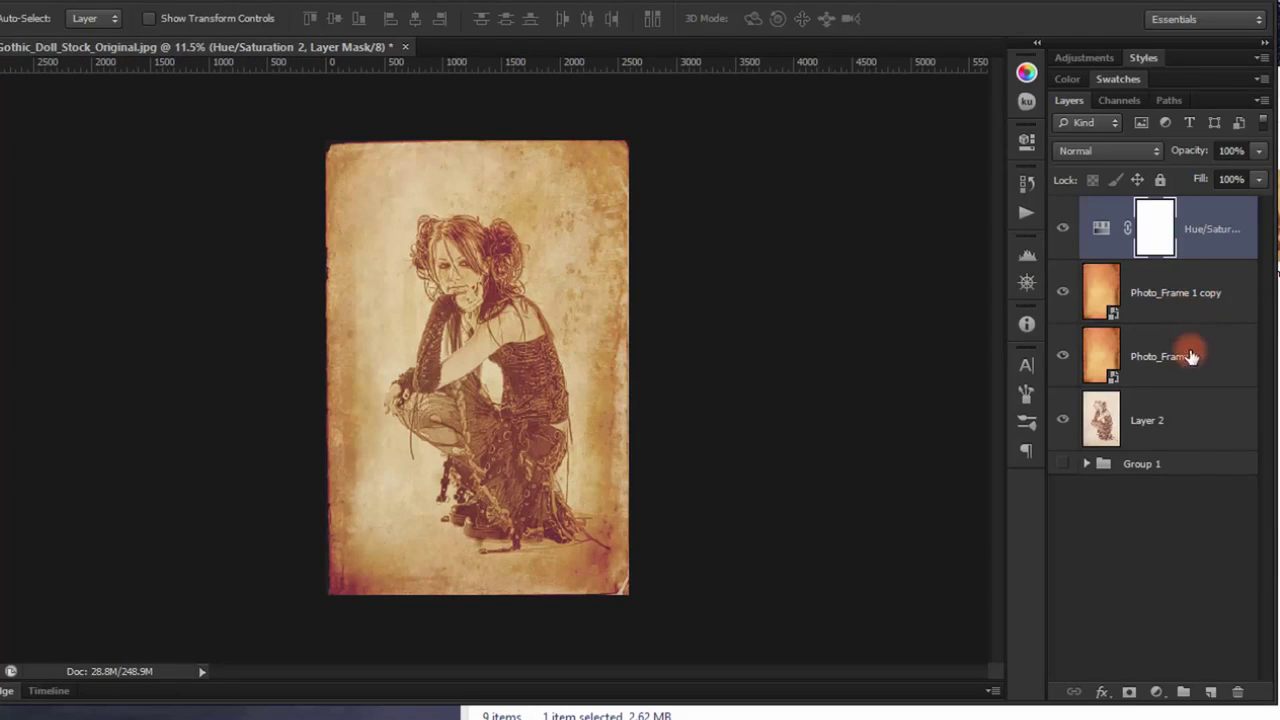
pyautogui.scroll(2, 430, 372)
pyautogui.scroll(1, 429, 371)
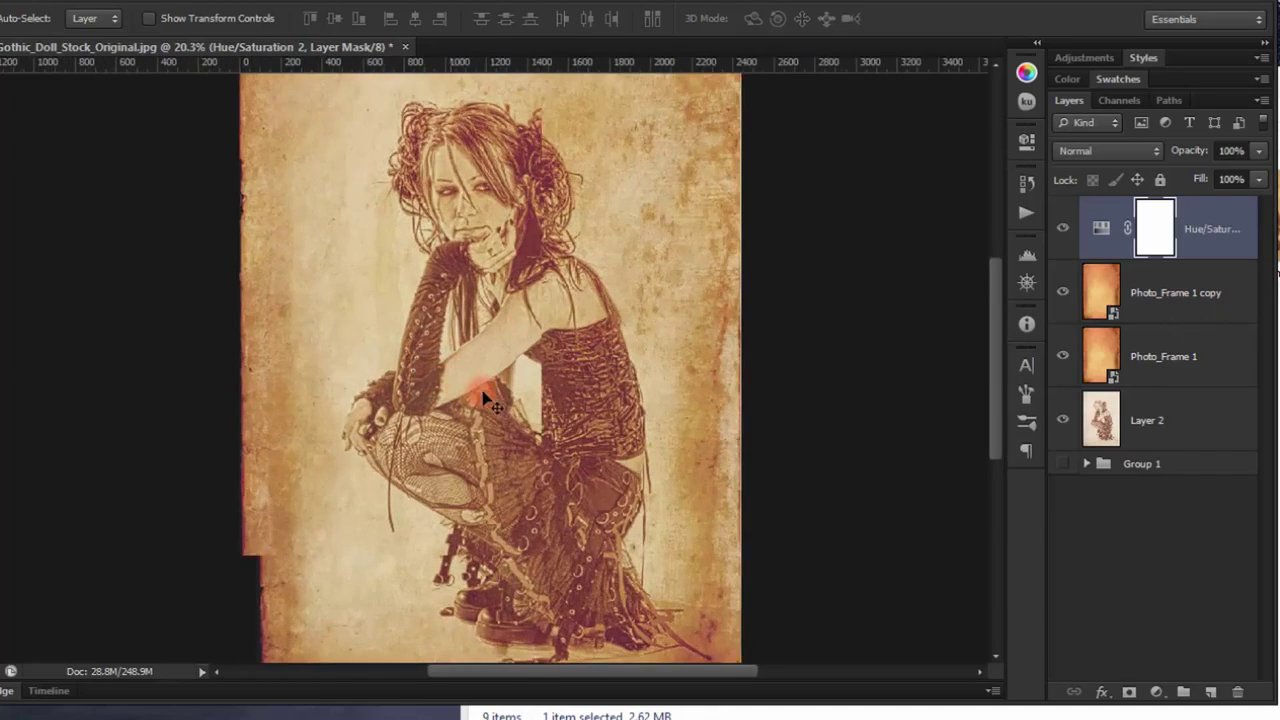
pyautogui.scroll(1, 486, 294)
pyautogui.moveTo(486, 313)
pyautogui.mouseDown()
pyautogui.moveTo(470, 271)
pyautogui.moveTo(500, 371)
pyautogui.mouseUp()
pyautogui.scroll(-2, 500, 371)
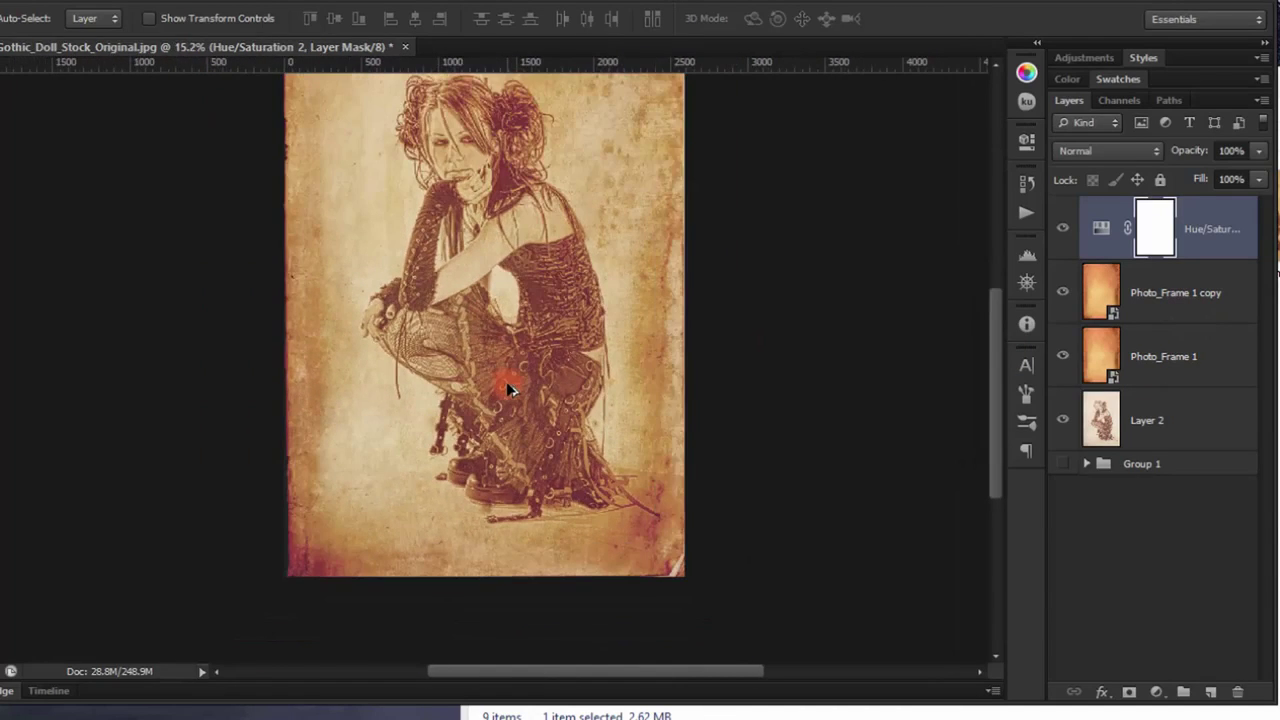
pyautogui.keyDown('shift'); pyautogui.click(1188, 362); pyautogui.keyUp('shift')
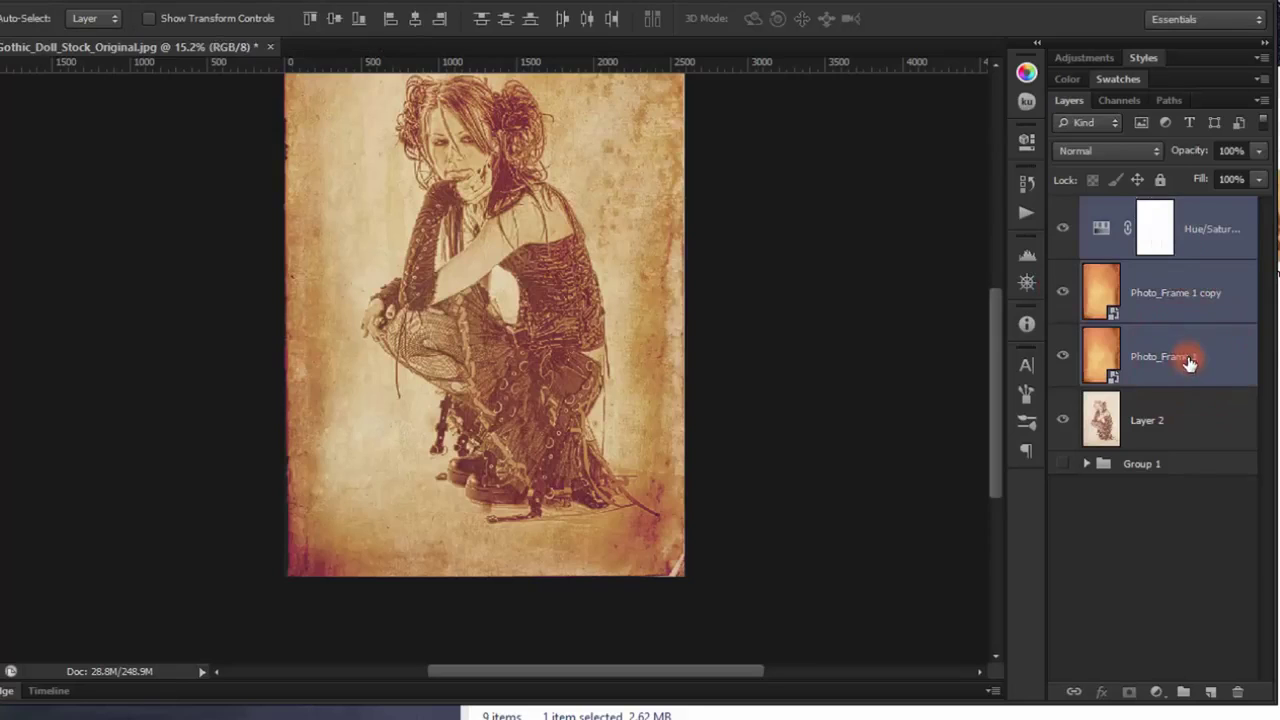
# Hide the Hue/Saturation layer, delete both Photo_Frame 1 layers, and select Photo_Frame 2.jpg in Vintage_Tut
pyautogui.click(1175, 258)
pyautogui.click(1062, 228)
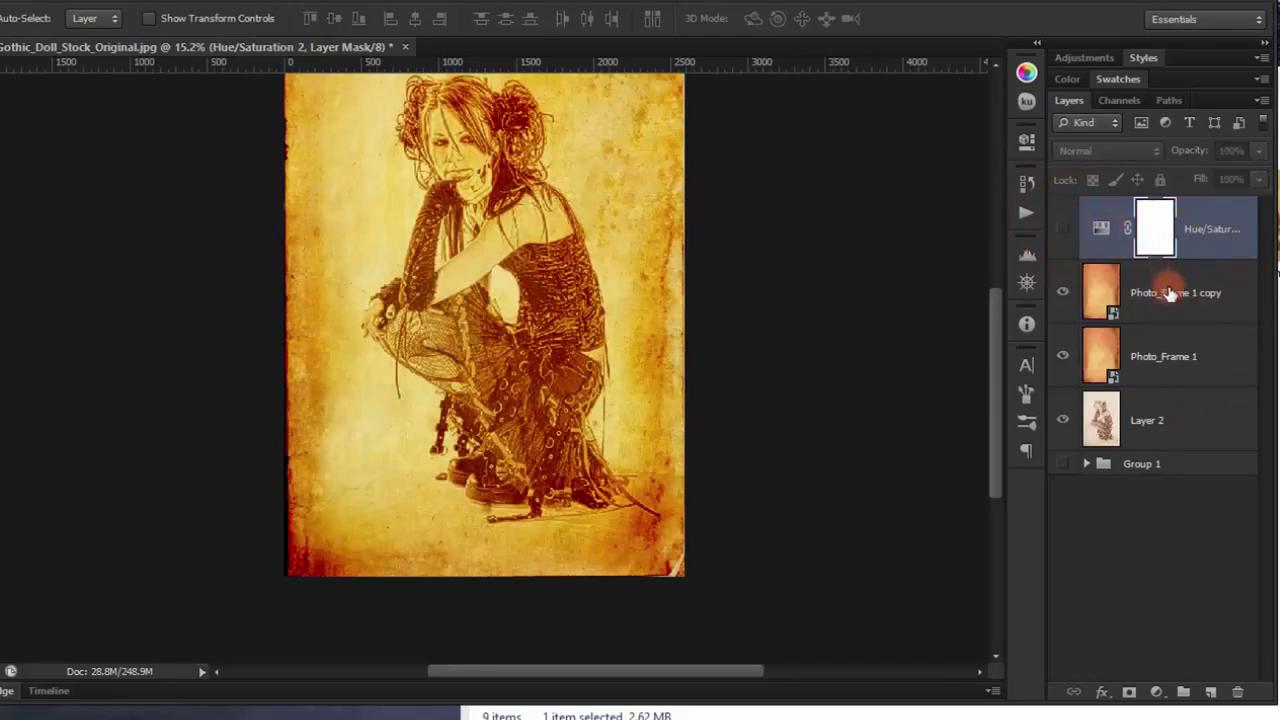
pyautogui.click(1172, 292)
pyautogui.press('Delete')
pyautogui.press('Delete')
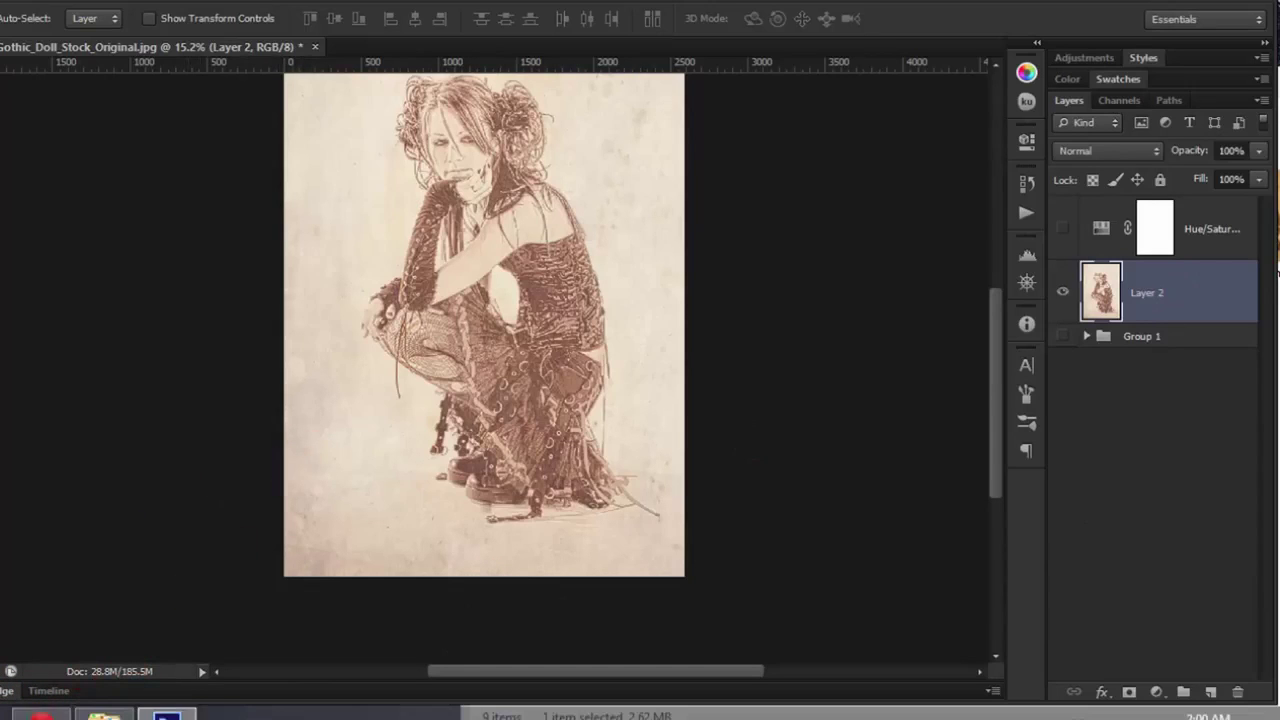
pyautogui.click(104, 714)
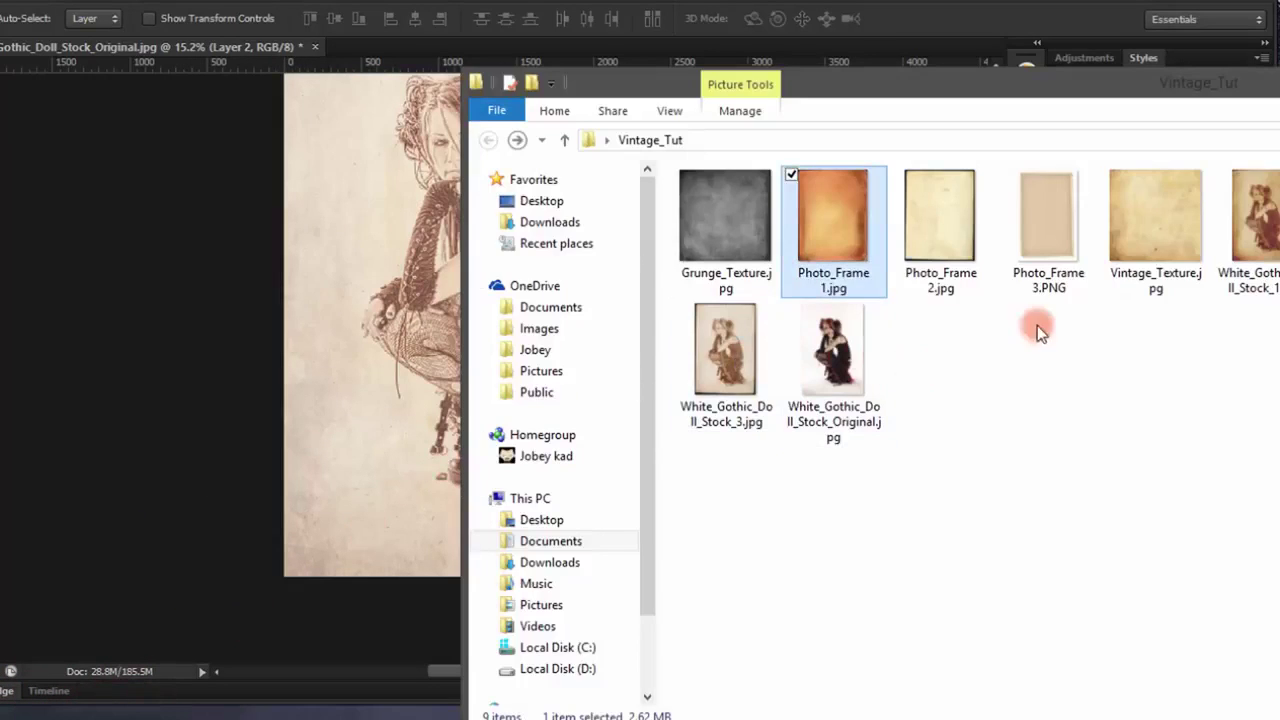
pyautogui.click(955, 248)
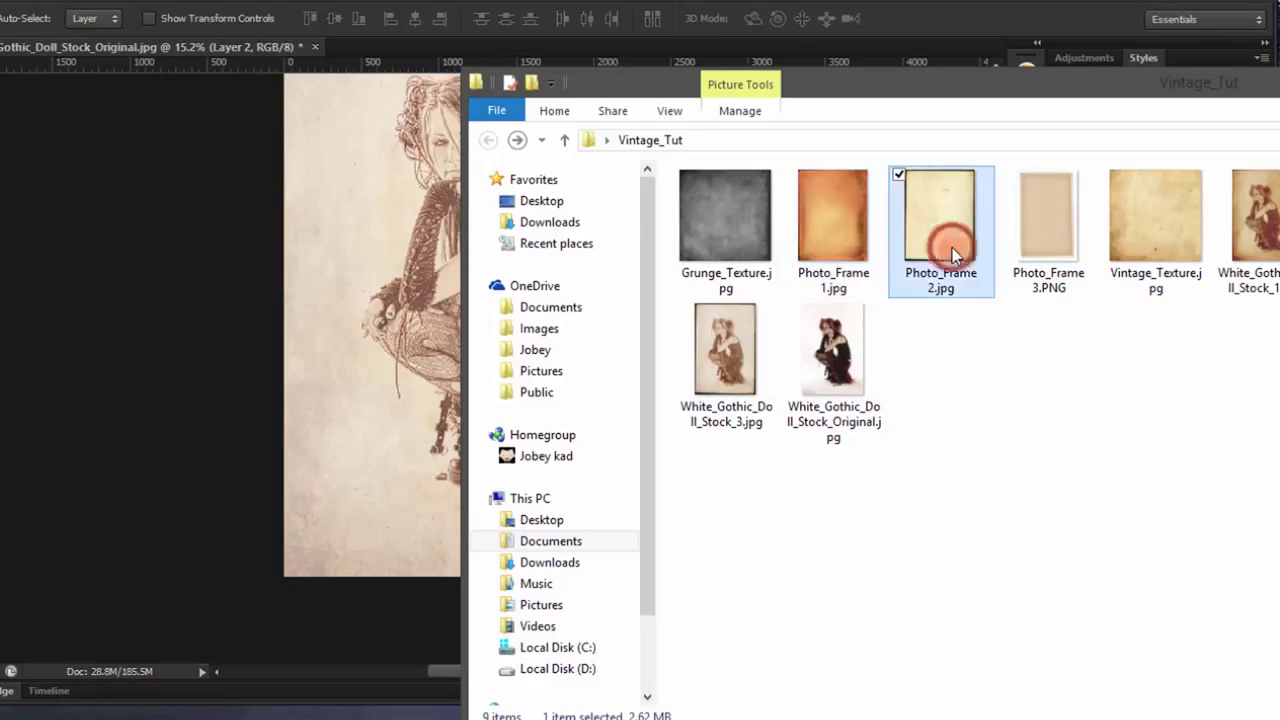
# Drag Photo_Frame 3.PNG from the Vintage_Tut folder onto the Photoshop canvas
pyautogui.click(1060, 245)
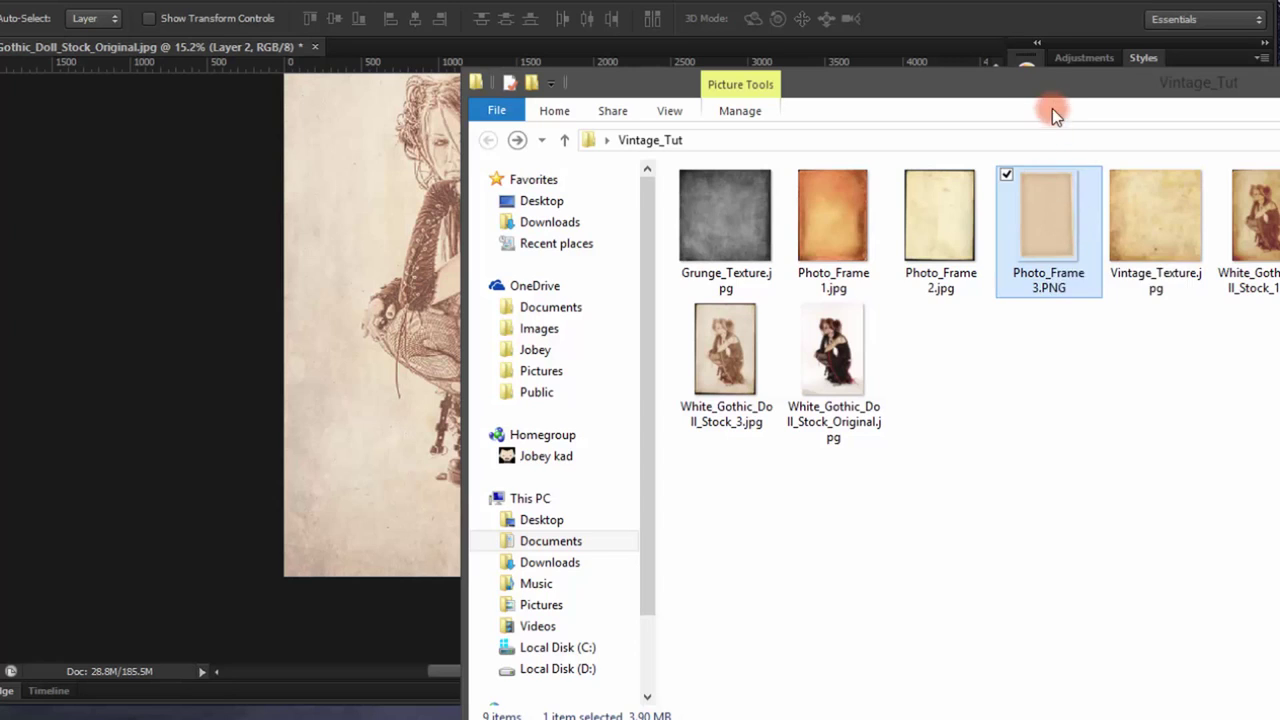
pyautogui.moveTo(1043, 86); pyautogui.dragTo(1206, 83)
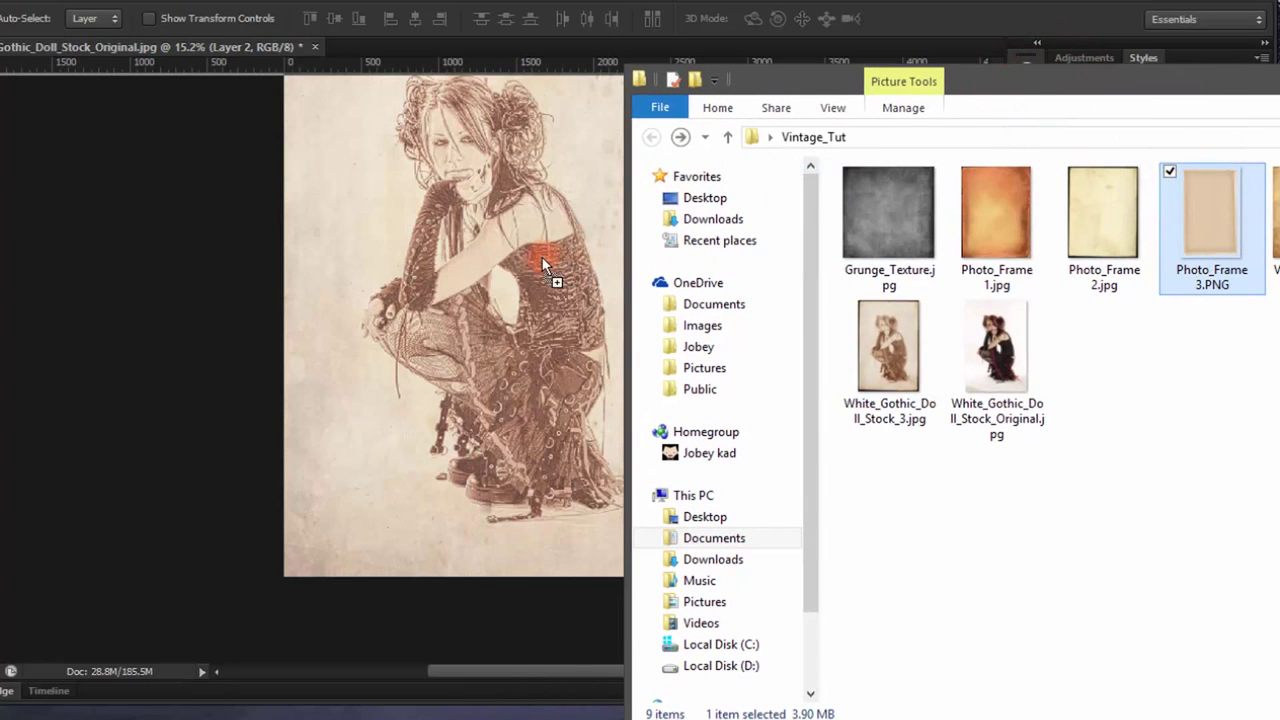
pyautogui.moveTo(1187, 224); pyautogui.dragTo(534, 258)
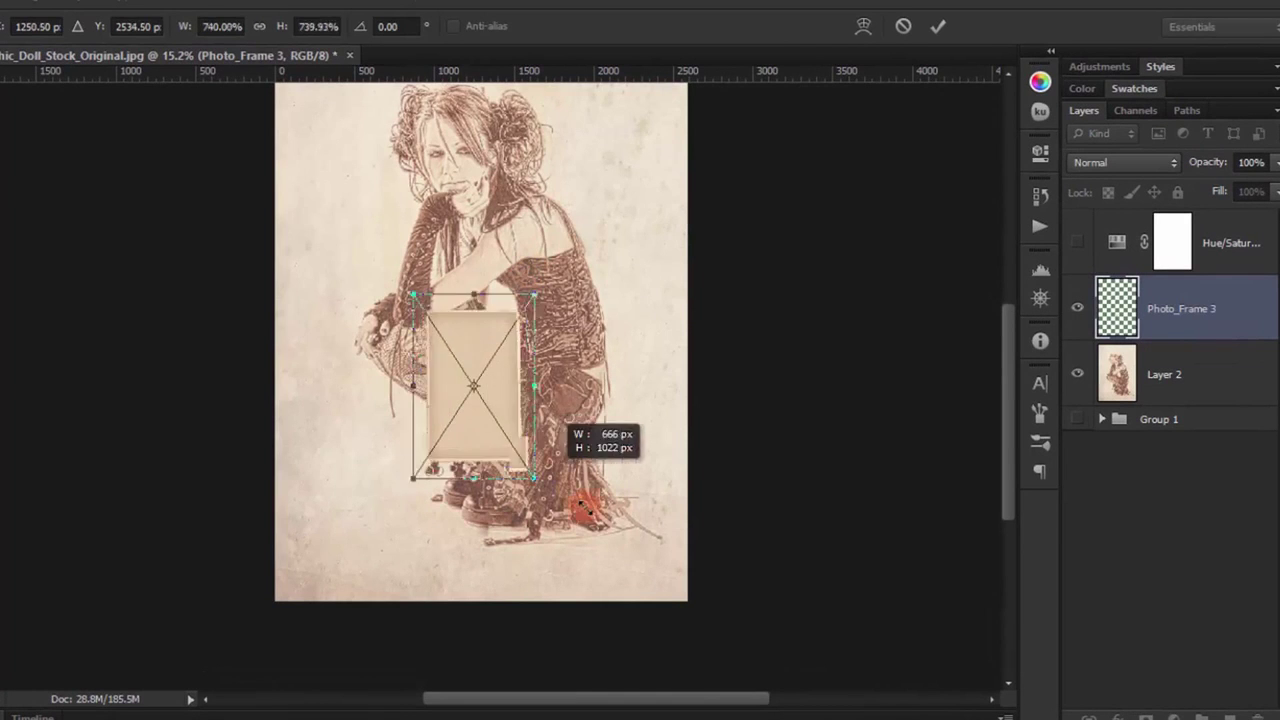
# Enlarge and reposition the Photo_Frame 3 frame over the sketch
pyautogui.moveTo(478, 388); pyautogui.dragTo(608, 551)
pyautogui.scroll(-2, 571, 466)
pyautogui.moveTo(515, 465)
pyautogui.mouseDown()
pyautogui.moveTo(486, 314)
pyautogui.moveTo(457, 286)
pyautogui.mouseUp()
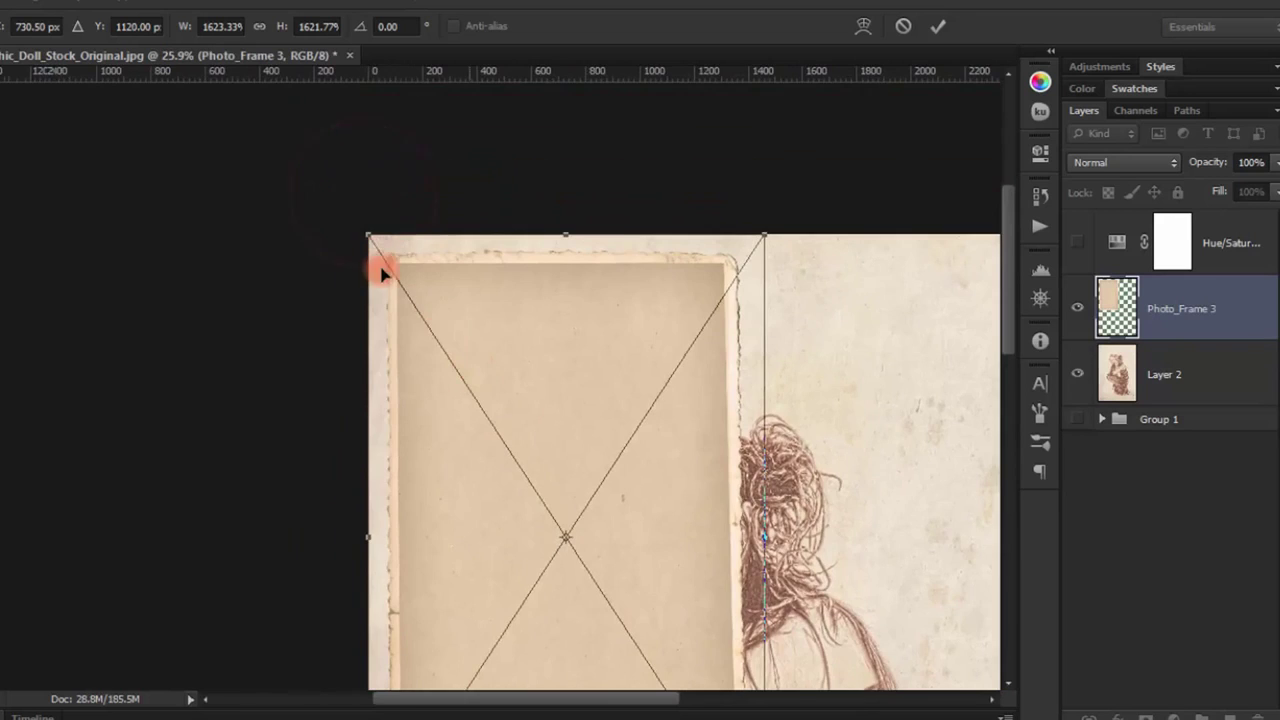
pyautogui.scroll(5, 380, 266)
pyautogui.moveTo(476, 334); pyautogui.dragTo(451, 312)
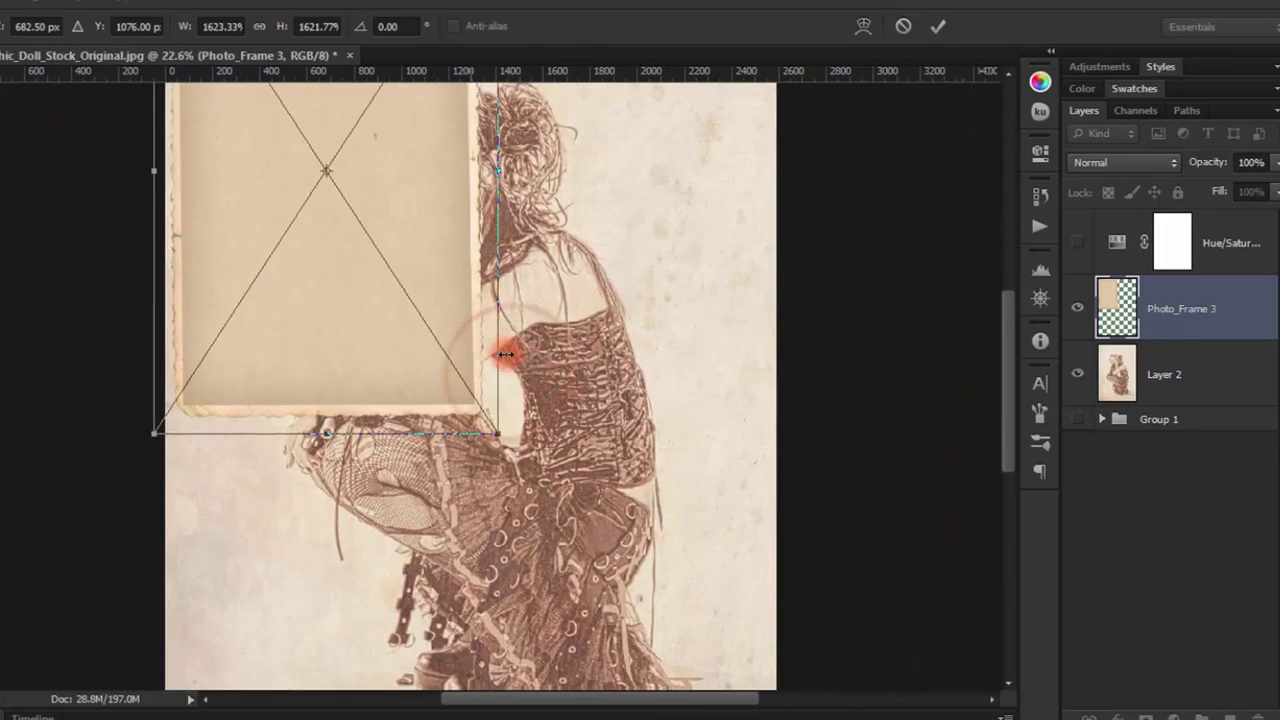
pyautogui.moveTo(491, 429)
pyautogui.mouseDown()
pyautogui.moveTo(620, 578)
pyautogui.moveTo(409, 280)
pyautogui.mouseUp()
pyautogui.moveTo(451, 320)
pyautogui.mouseDown()
pyautogui.moveTo(594, 588)
pyautogui.moveTo(628, 603)
pyautogui.mouseUp()
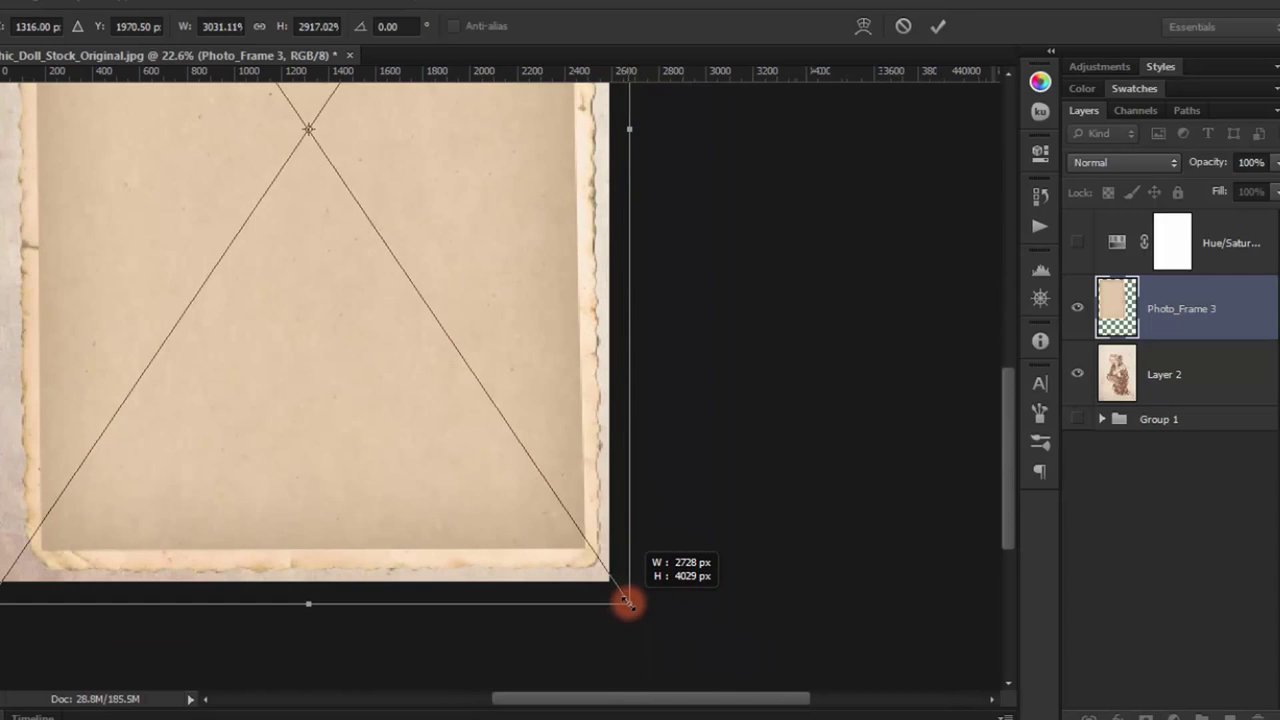
# Stretch the frame's bottom-left and upper-right corners past the canvas edges and commit
pyautogui.hscroll(-5, 430, 470)
pyautogui.moveTo(428, 545); pyautogui.dragTo(417, 546)
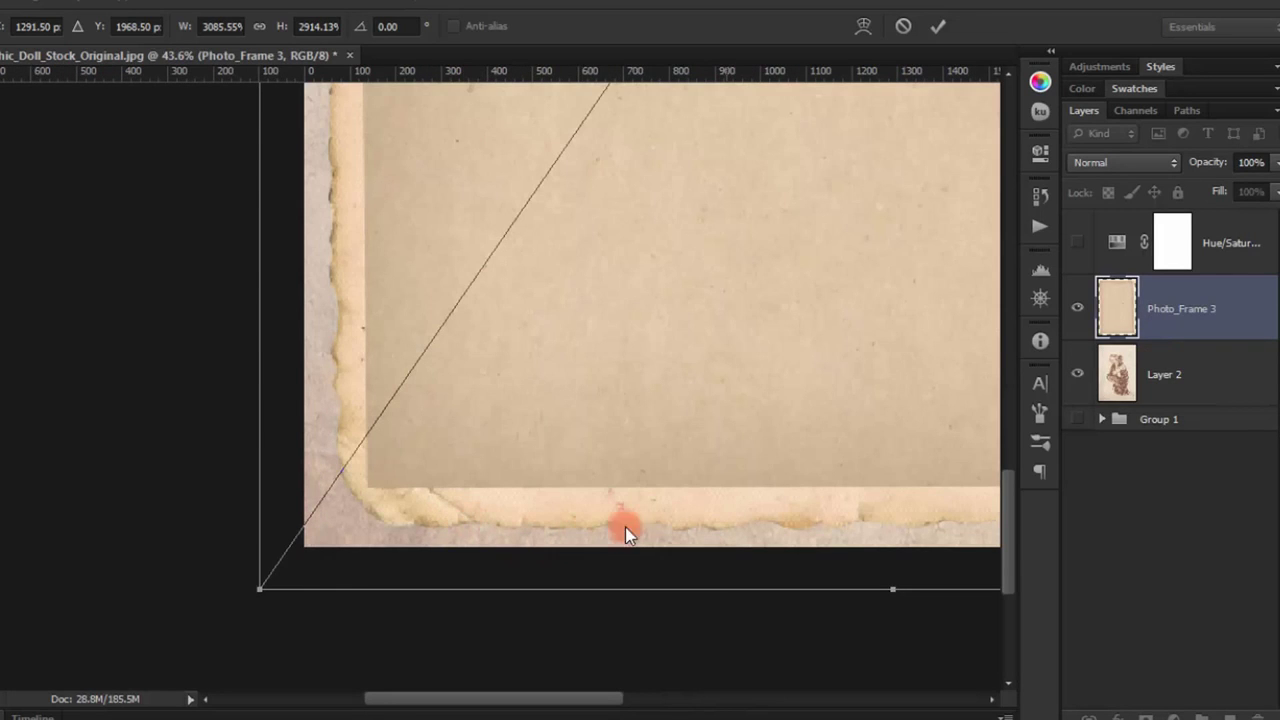
pyautogui.moveTo(485, 178)
pyautogui.mouseDown()
pyautogui.moveTo(394, 297)
pyautogui.moveTo(334, 286)
pyautogui.mouseUp()
pyautogui.moveTo(549, 357)
pyautogui.mouseDown()
pyautogui.moveTo(565, 515)
pyautogui.moveTo(614, 505)
pyautogui.mouseUp()
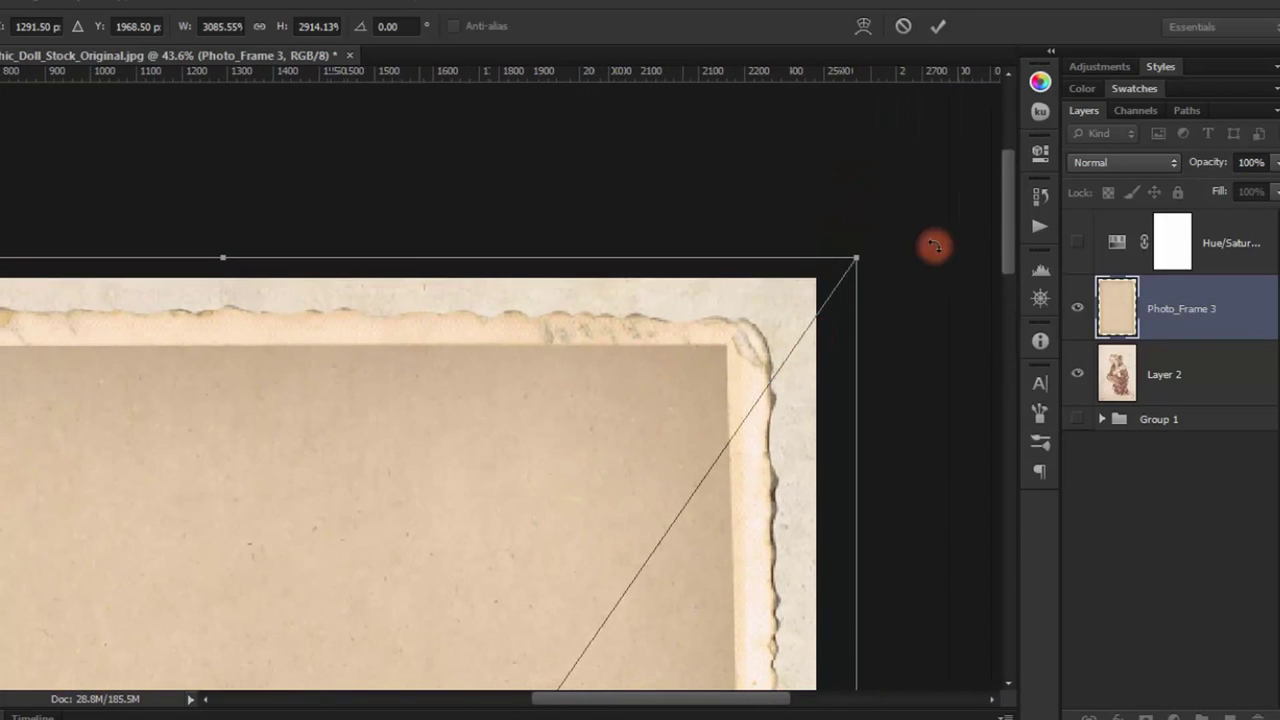
pyautogui.moveTo(873, 238); pyautogui.dragTo(875, 230)
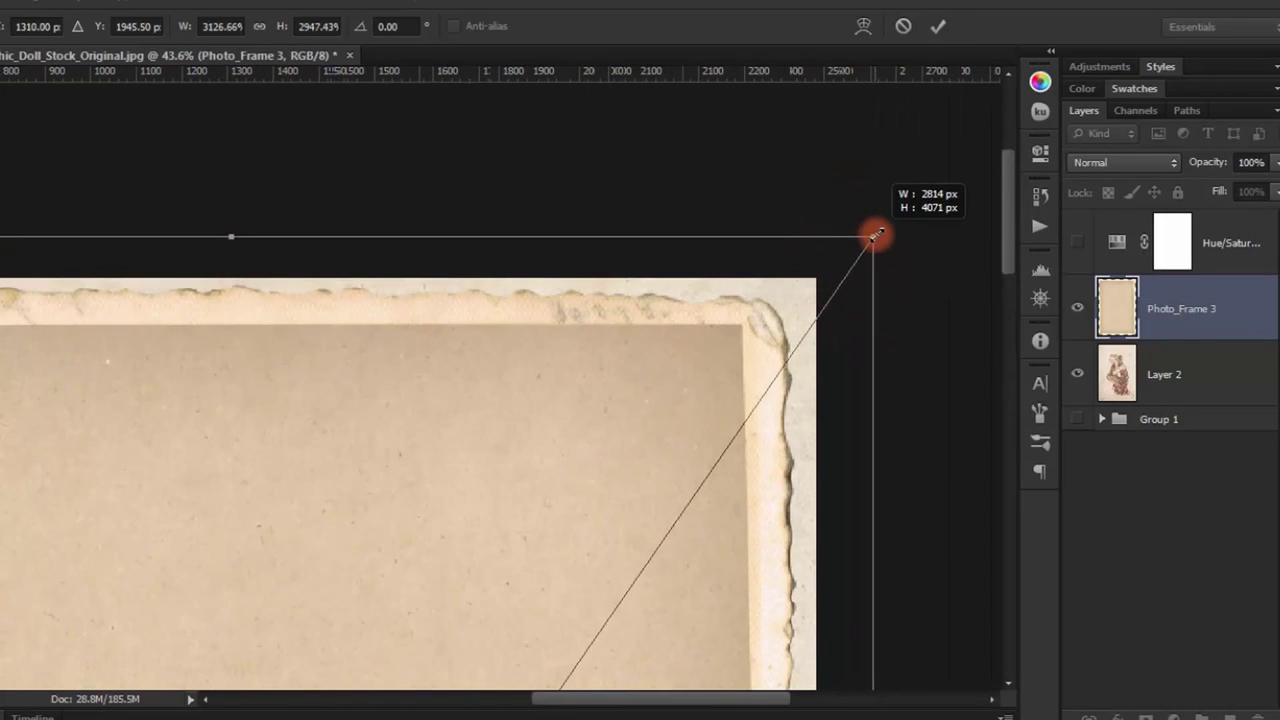
pyautogui.moveTo(563, 423); pyautogui.dragTo(692, 288)
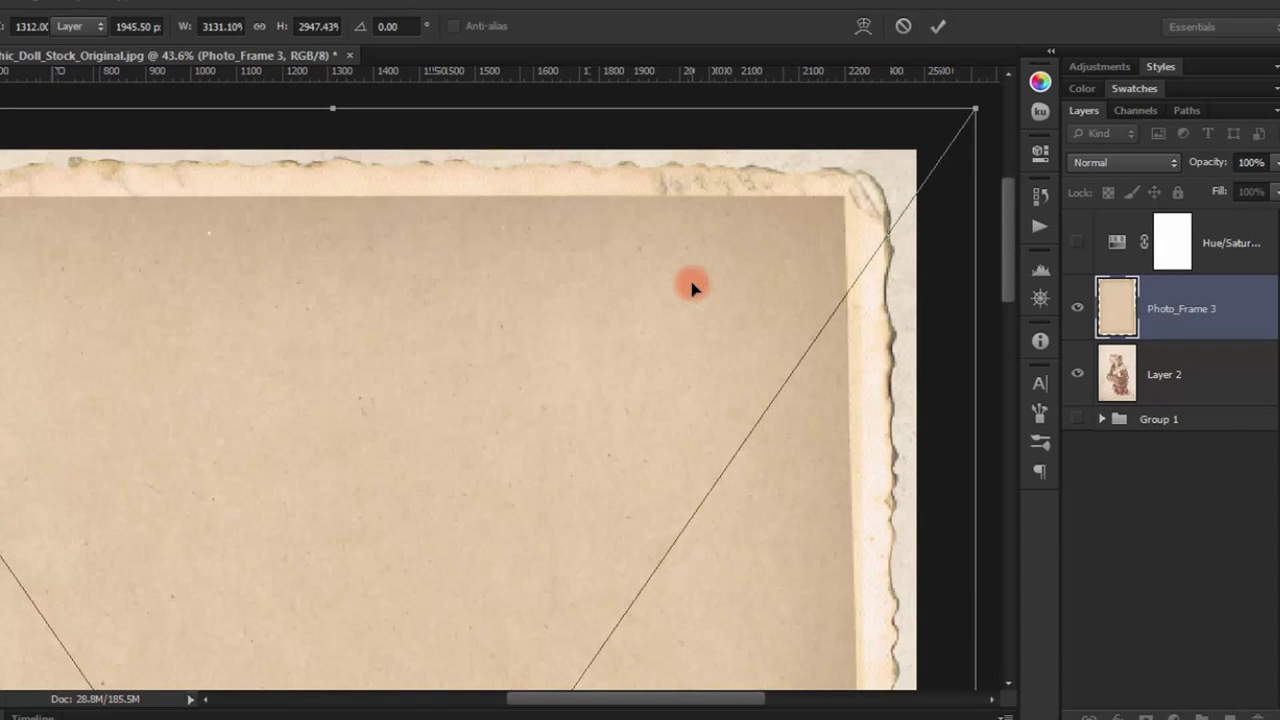
pyautogui.press('Return')
pyautogui.scroll(-2, 685, 273)
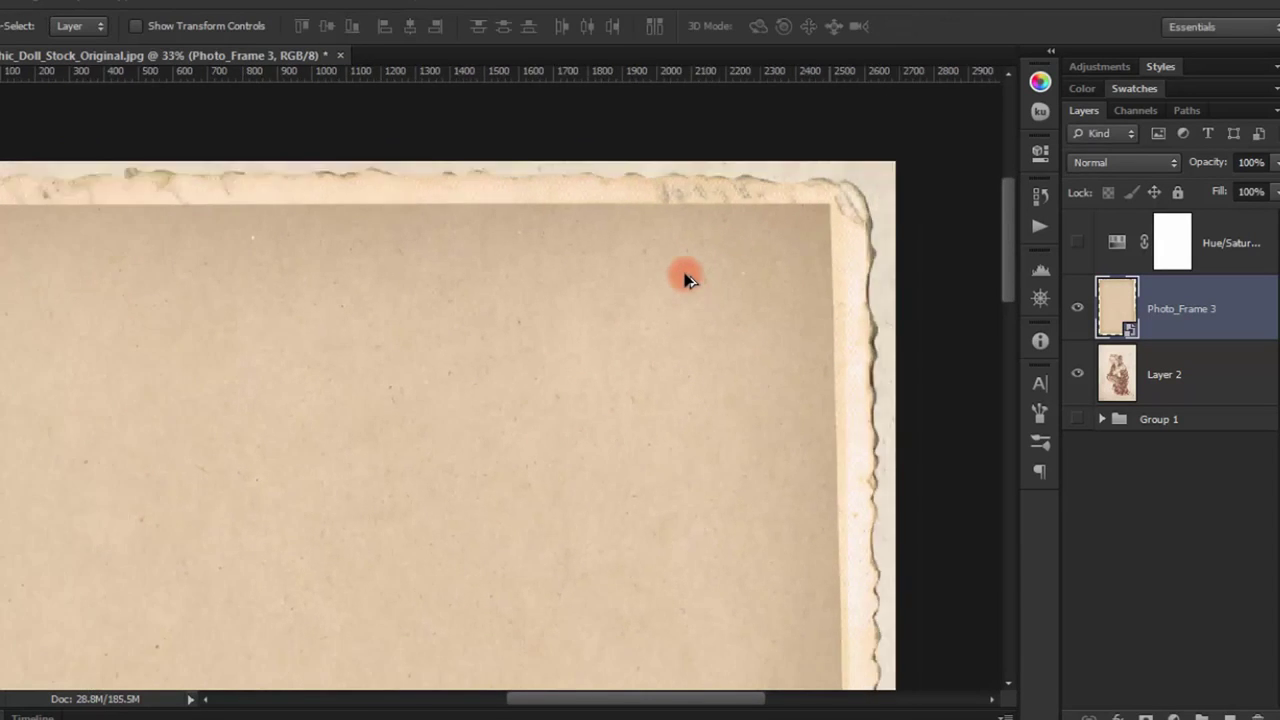
pyautogui.scroll(-2, 685, 273)
pyautogui.scroll(-1, 685, 273)
# Mask Layer 2 to Photo_Frame 3's torn-paper outline and open the frame's blend modes
pyautogui.click(1118, 318)
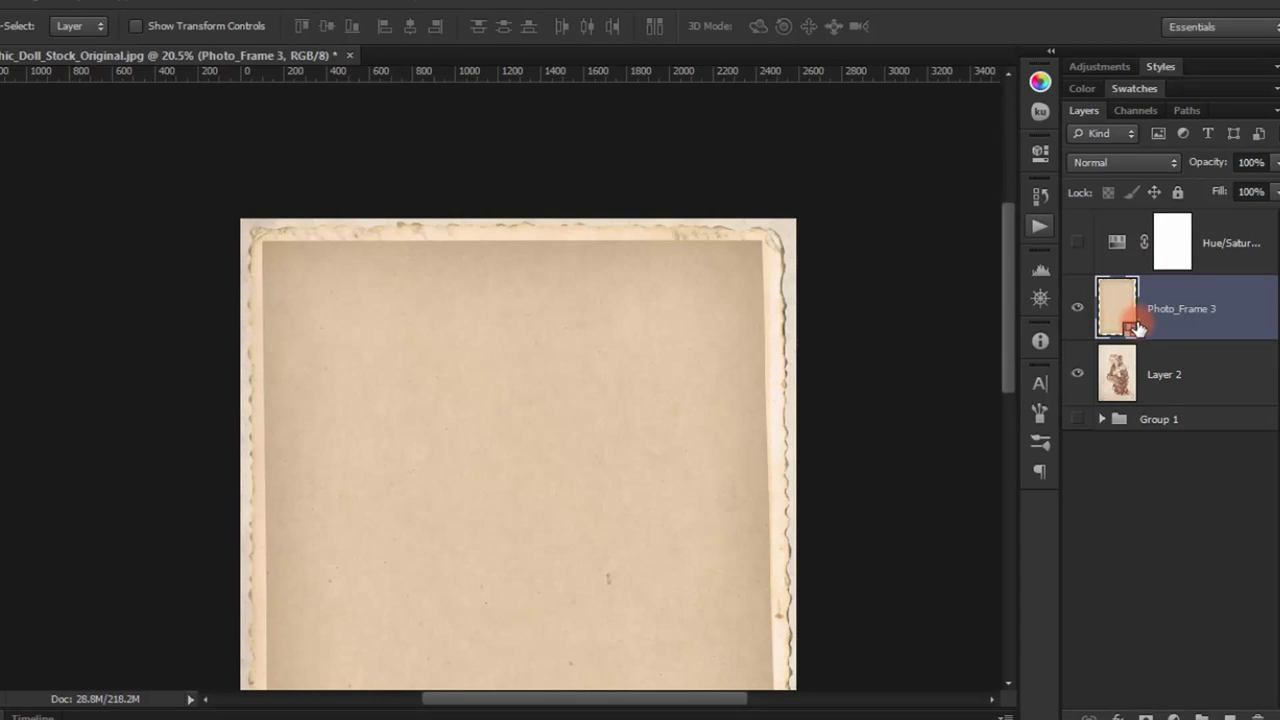
pyautogui.click(1173, 386)
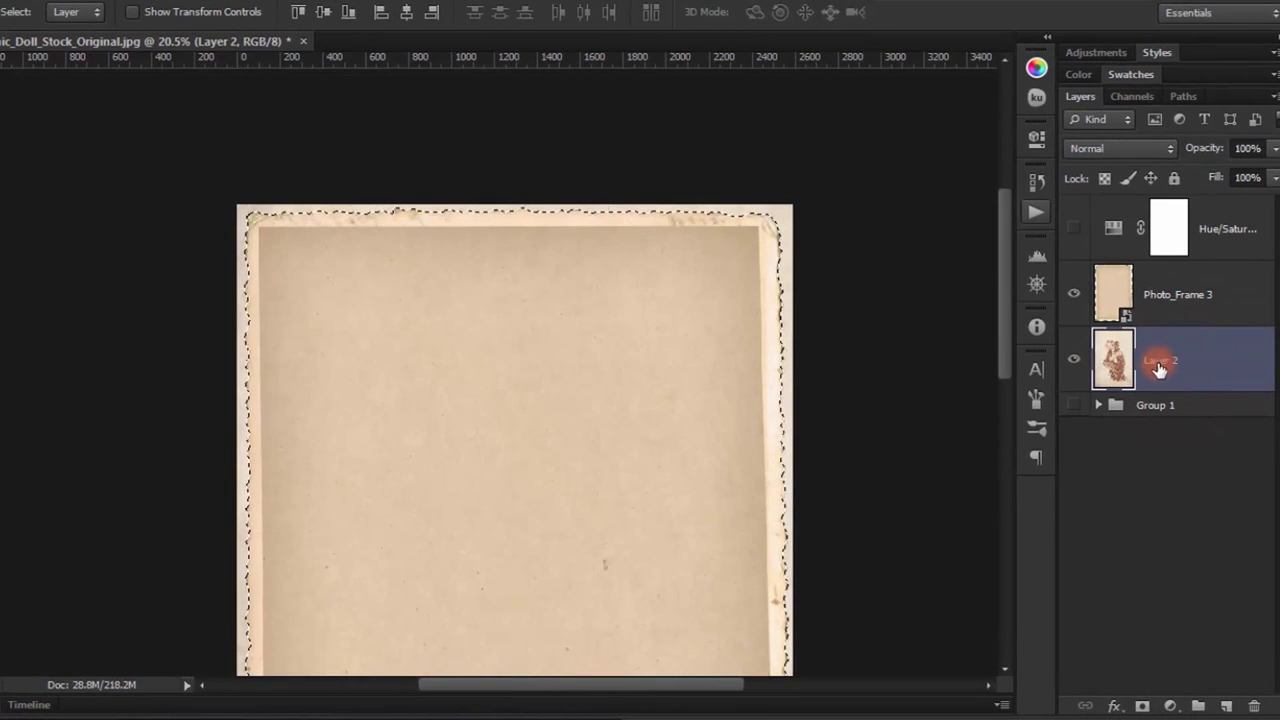
pyautogui.click(1142, 708)
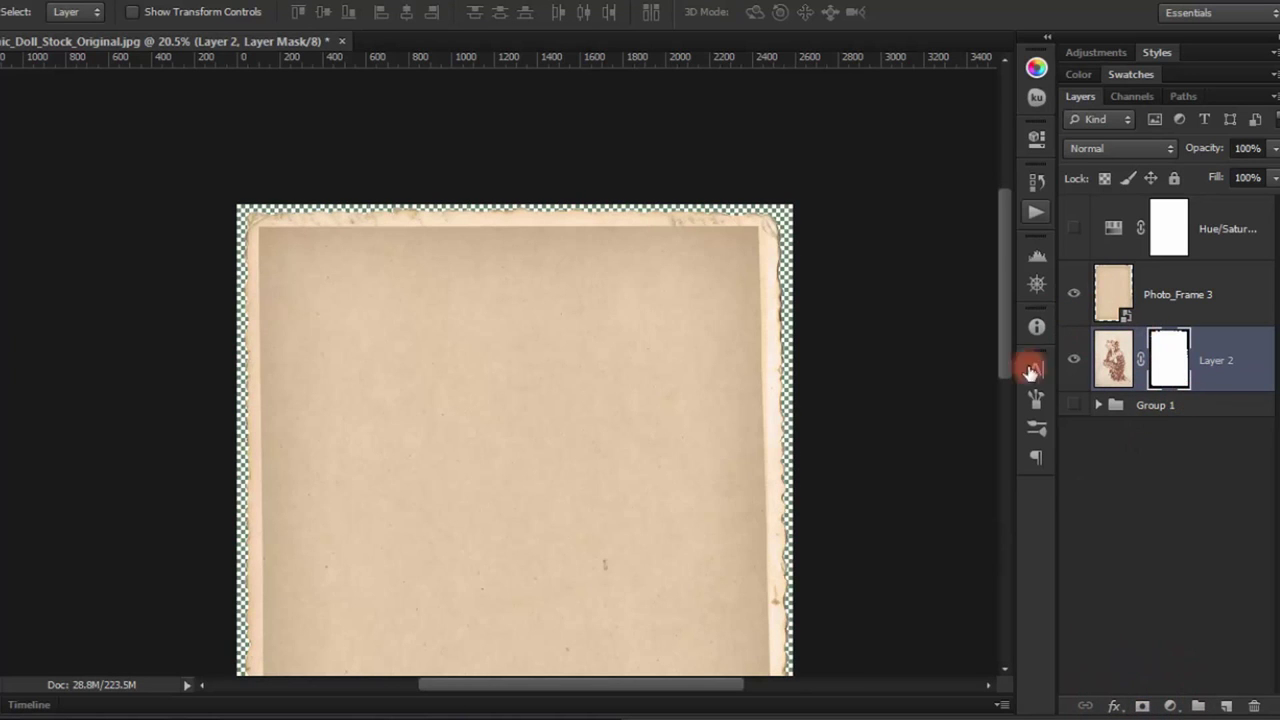
pyautogui.moveTo(486, 408); pyautogui.dragTo(520, 171)
pyautogui.moveTo(501, 400); pyautogui.dragTo(494, 409)
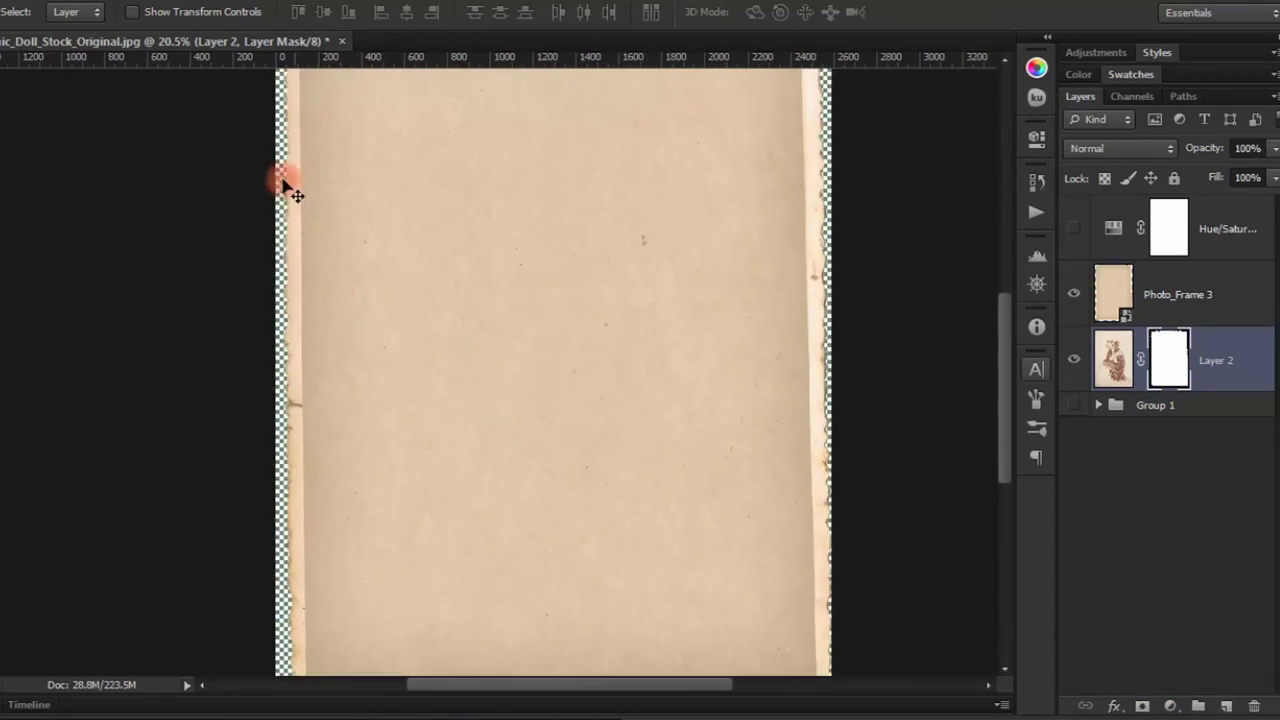
pyautogui.click(1155, 294)
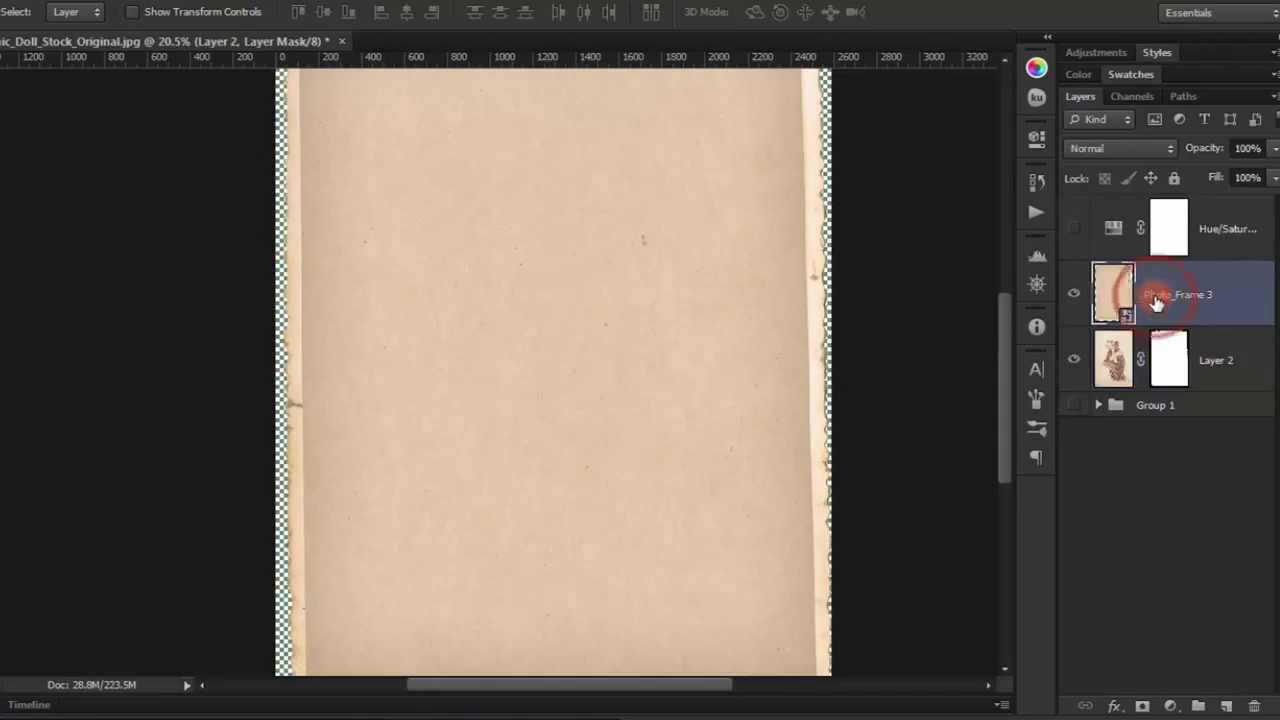
pyautogui.click(1113, 150)
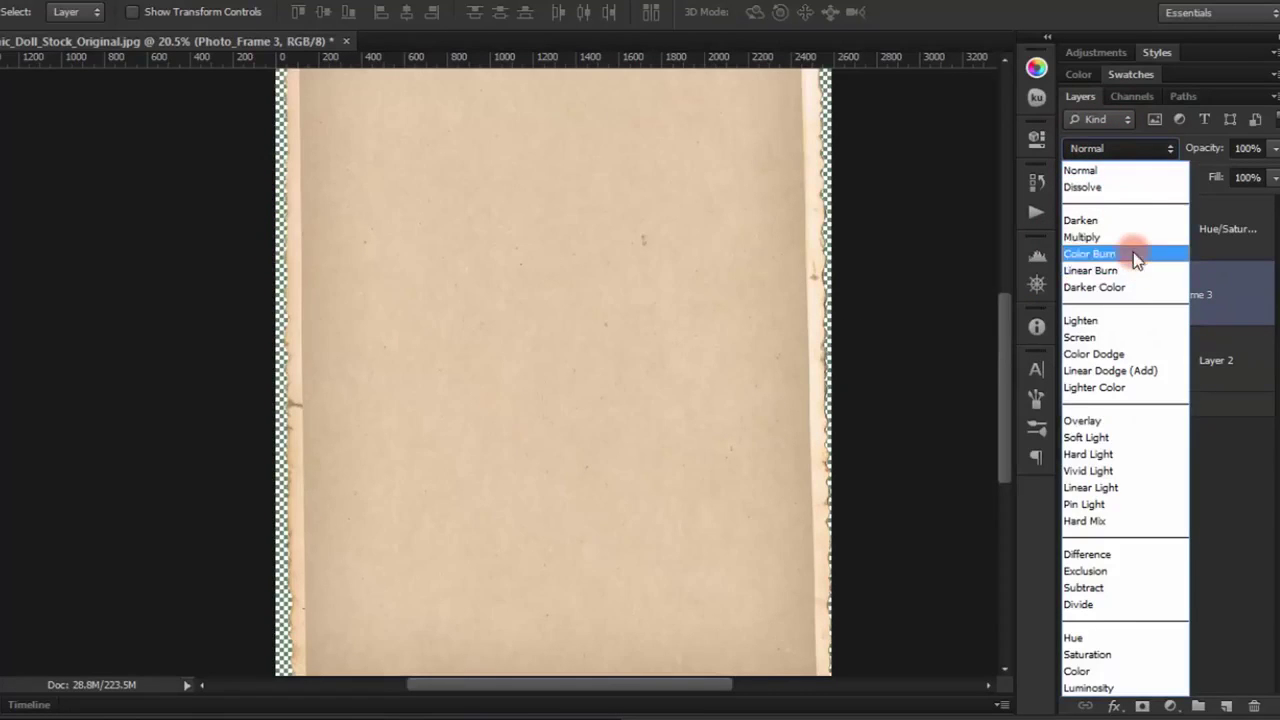
# Set the Photo_Frame 3 layer's blend mode to Color Burn
pyautogui.click(1100, 254)
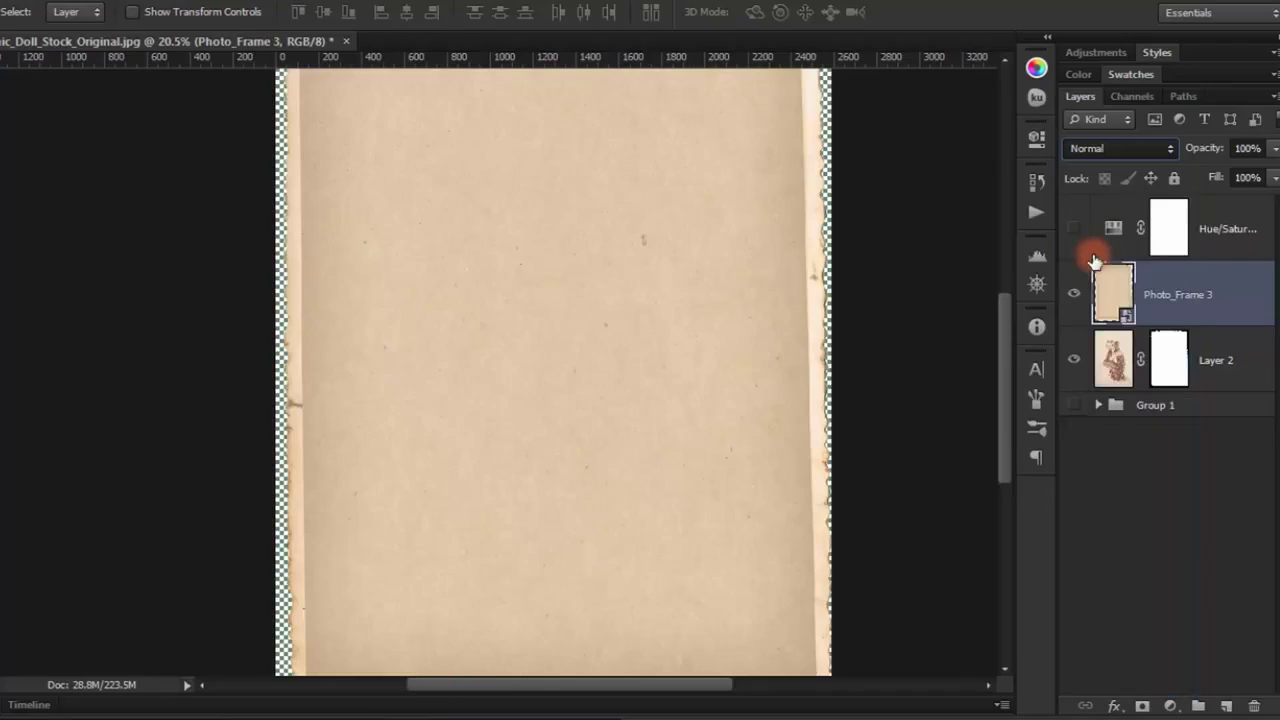
pyautogui.moveTo(660, 295); pyautogui.dragTo(621, 404)
pyautogui.click(1185, 286)
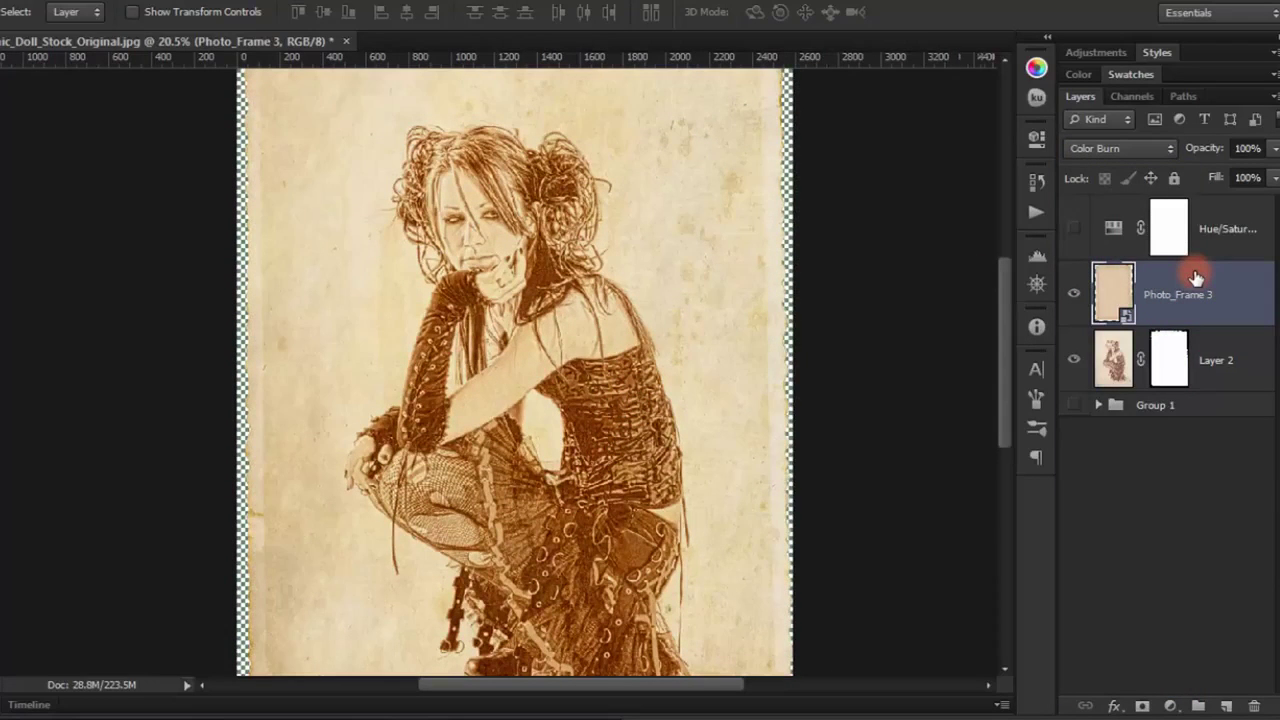
# Duplicate the Color Burn Photo_Frame 3 layer to deepen the sketch toward orange
pyautogui.hotkey('ctrl', 'j')
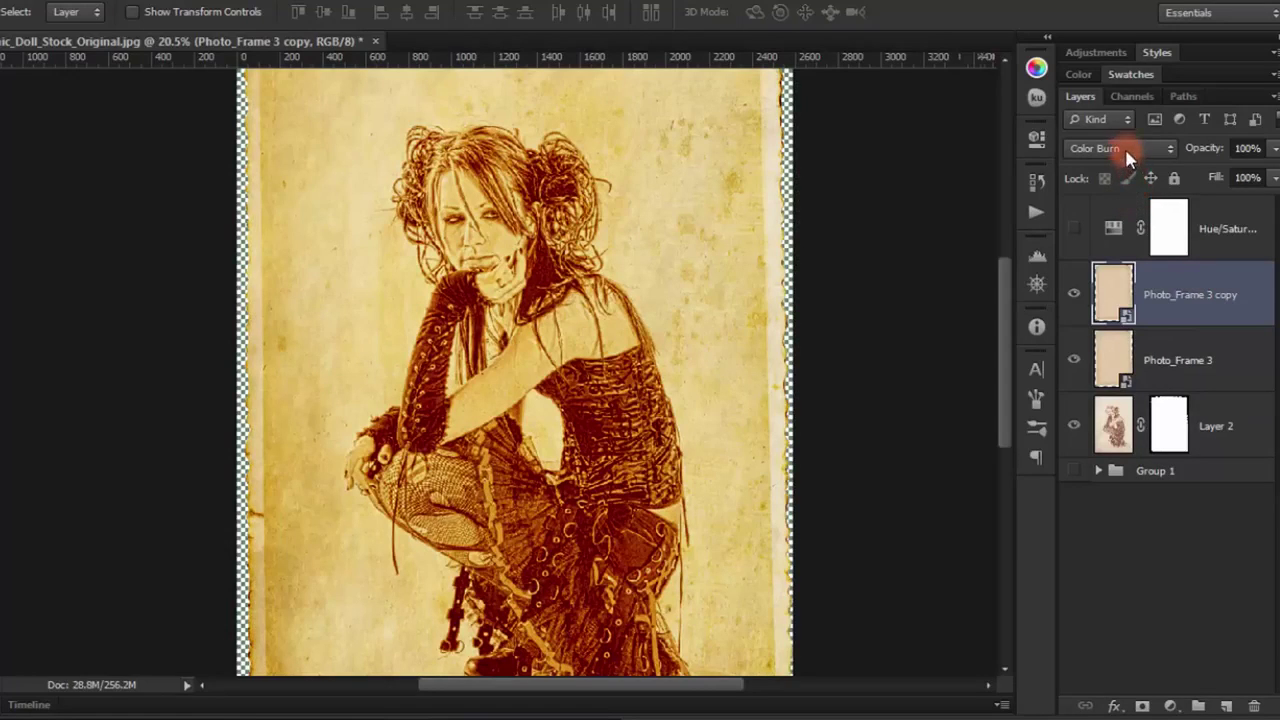
pyautogui.click(1250, 148)
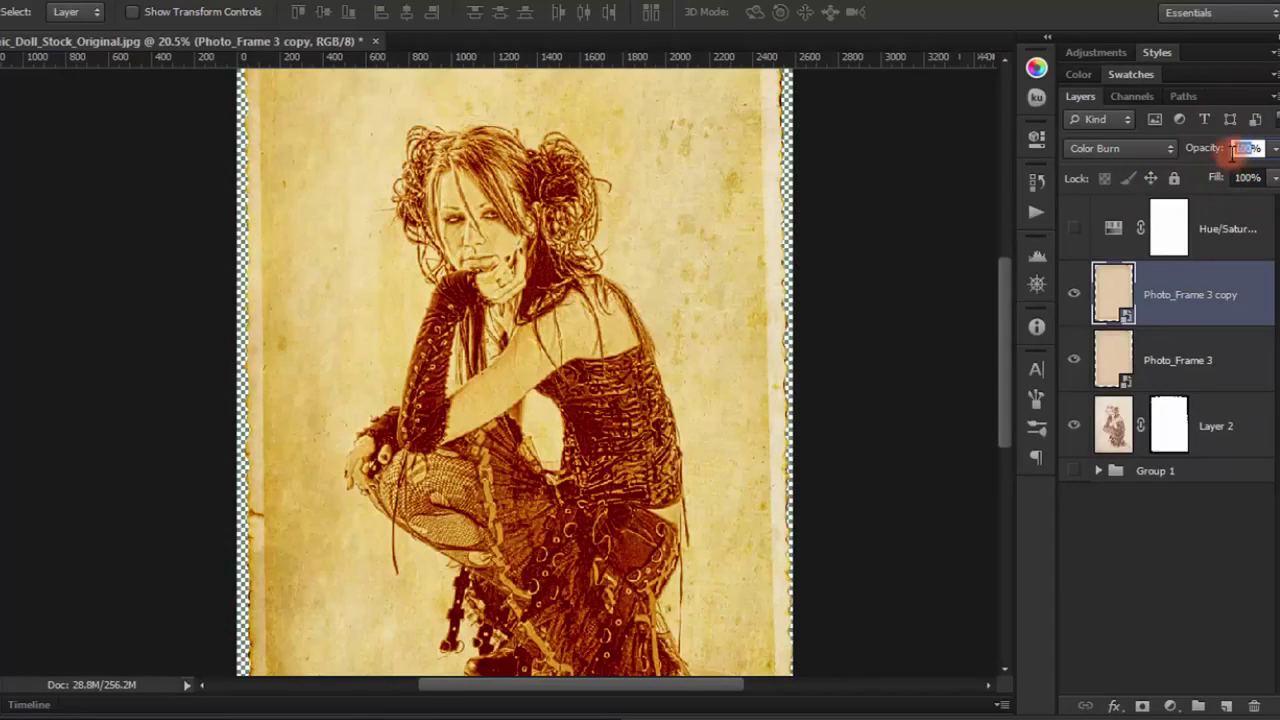
pyautogui.moveTo(428, 414); pyautogui.dragTo(491, 180)
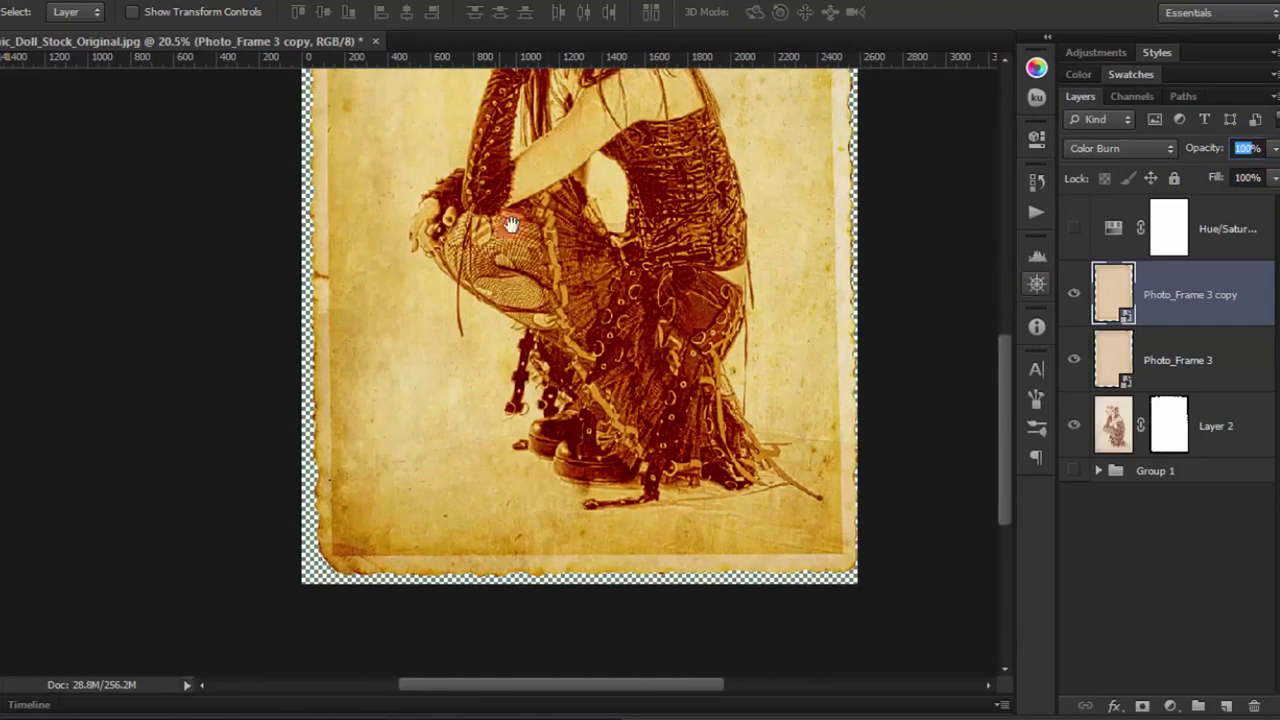
pyautogui.moveTo(662, 297)
pyautogui.mouseDown()
pyautogui.moveTo(657, 423)
pyautogui.moveTo(749, 423)
pyautogui.moveTo(666, 366)
pyautogui.moveTo(678, 333)
pyautogui.mouseUp()
pyautogui.click(1161, 306)
pyautogui.moveTo(657, 263); pyautogui.dragTo(600, 503)
pyautogui.click(1170, 706)
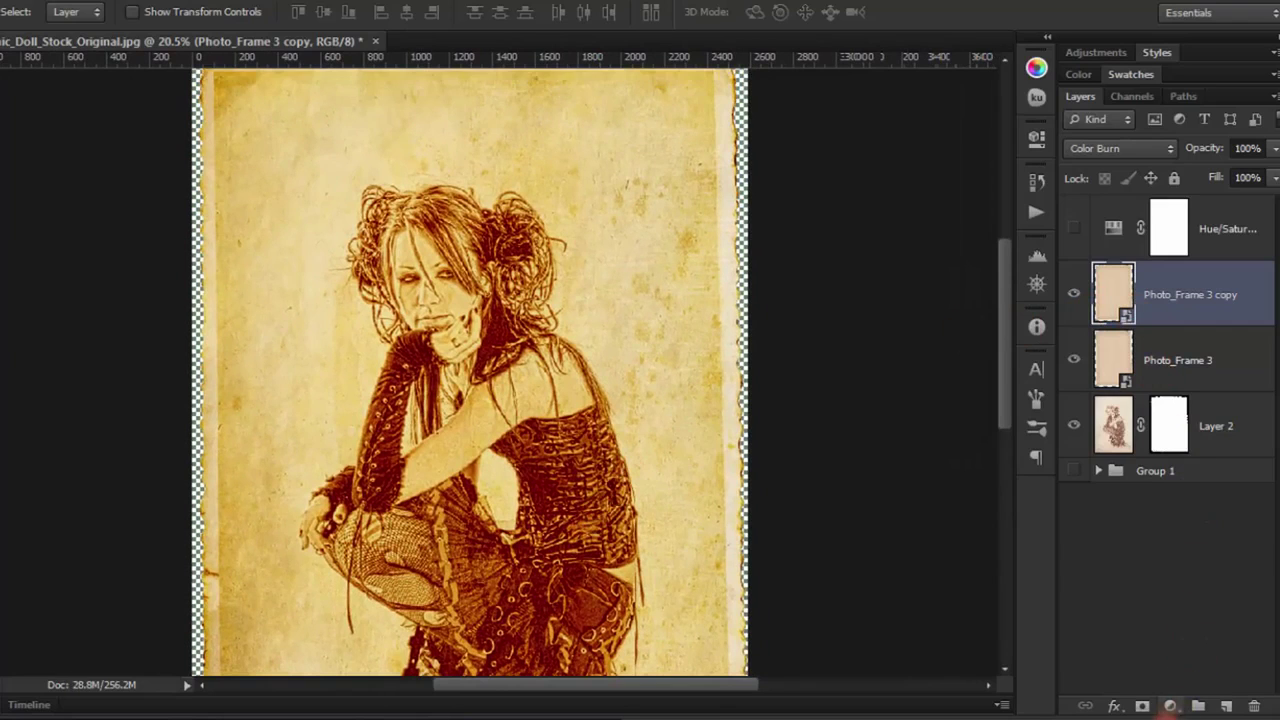
# Add a layer mask to Photo_Frame 3 copy, re-enable Hue/Saturation, and set up a low-opacity brush
pyautogui.click(1143, 708)
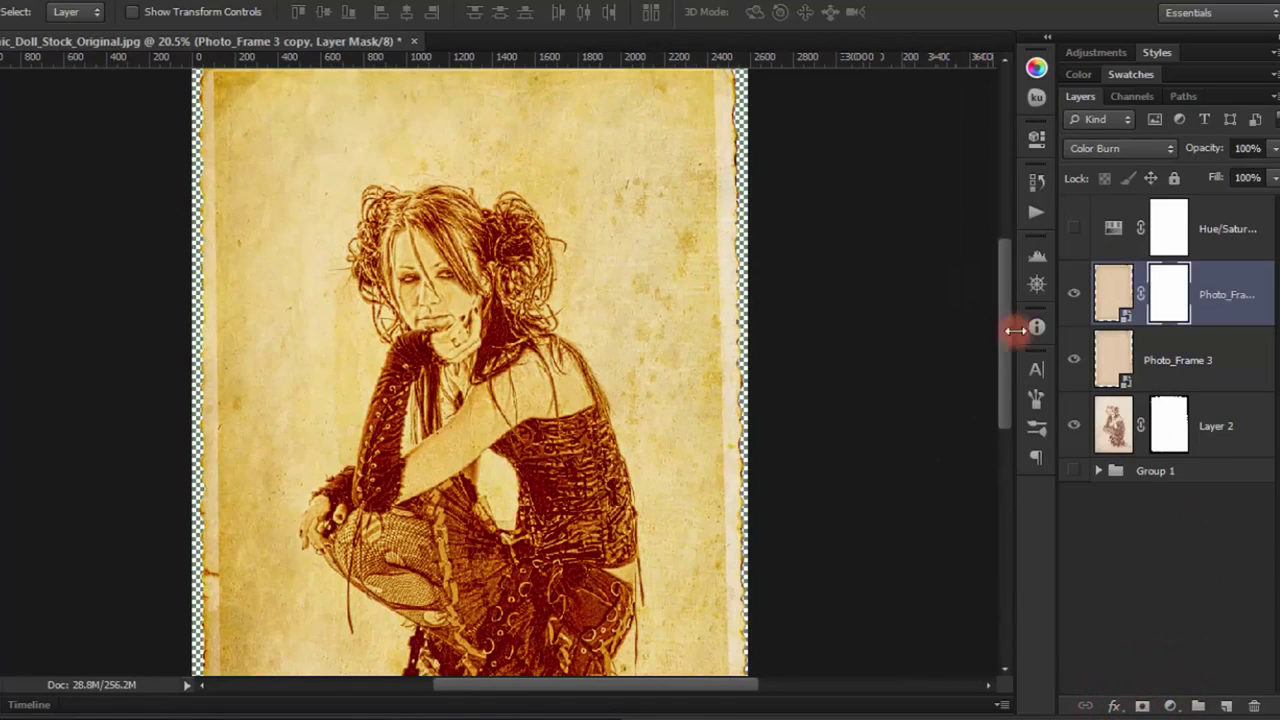
pyautogui.click(1075, 229)
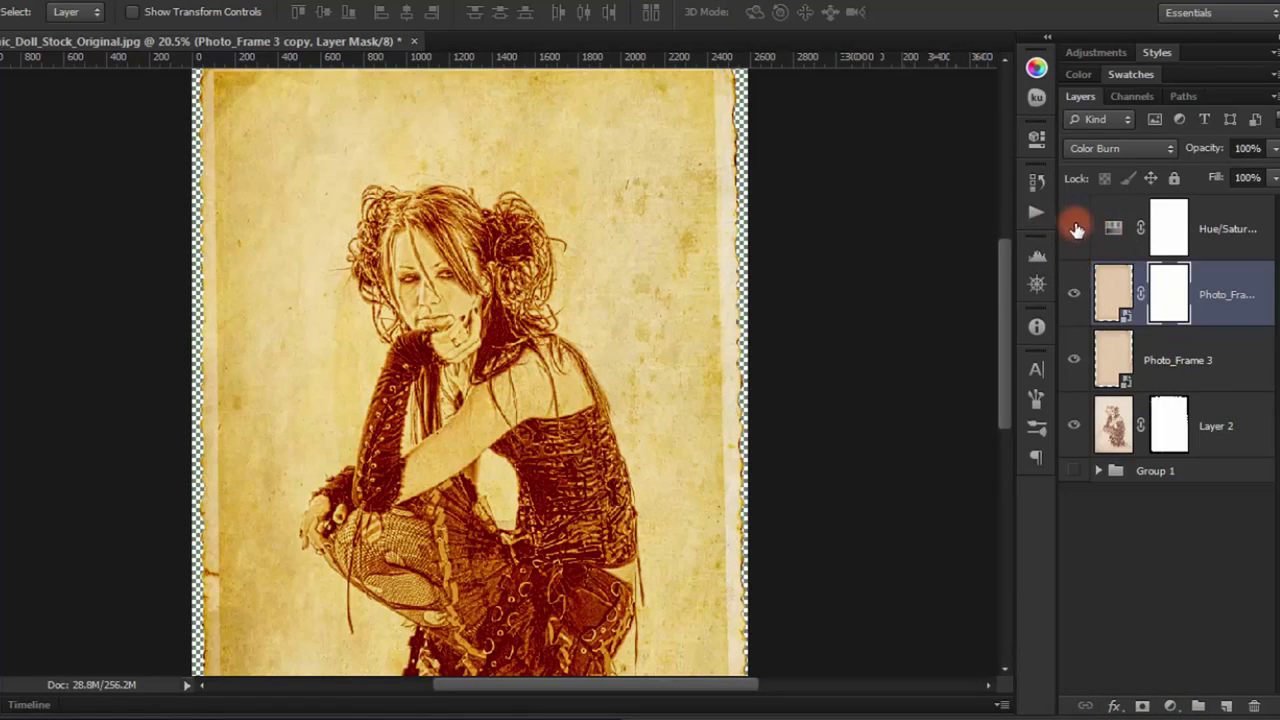
pyautogui.click(1076, 229)
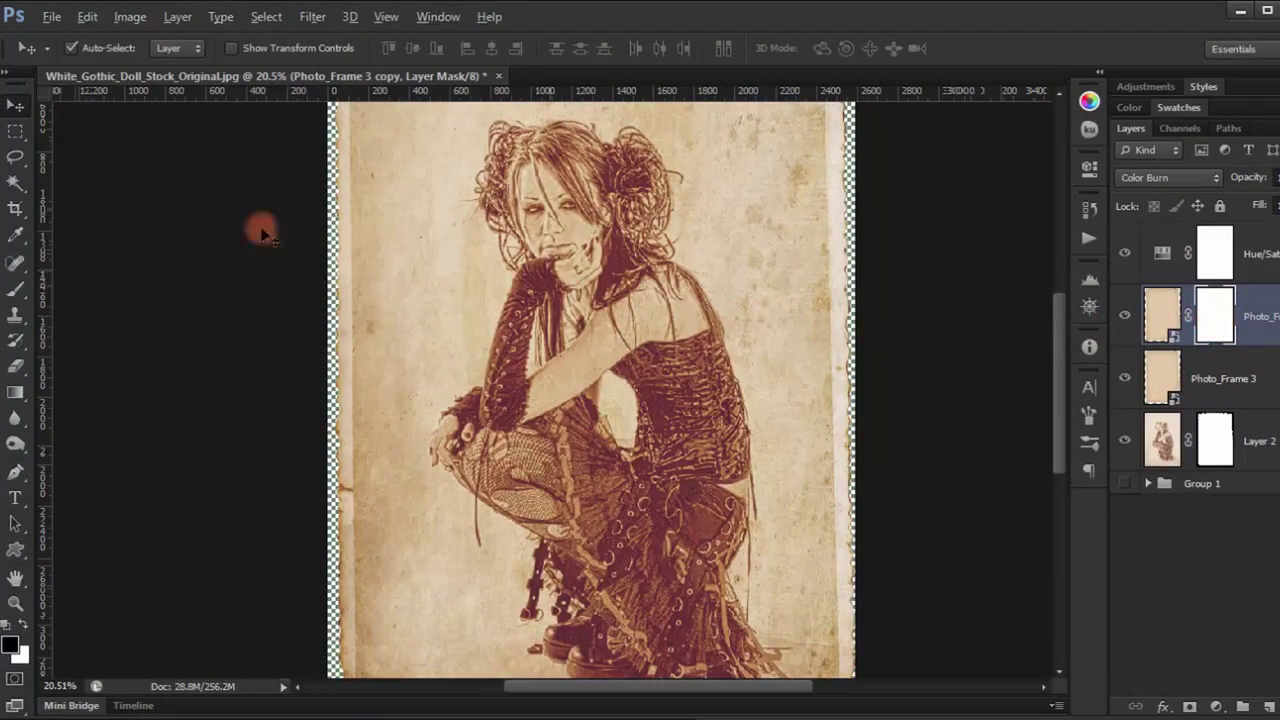
pyautogui.click(17, 287)
pyautogui.moveTo(788, 213); pyautogui.dragTo(700, 343)
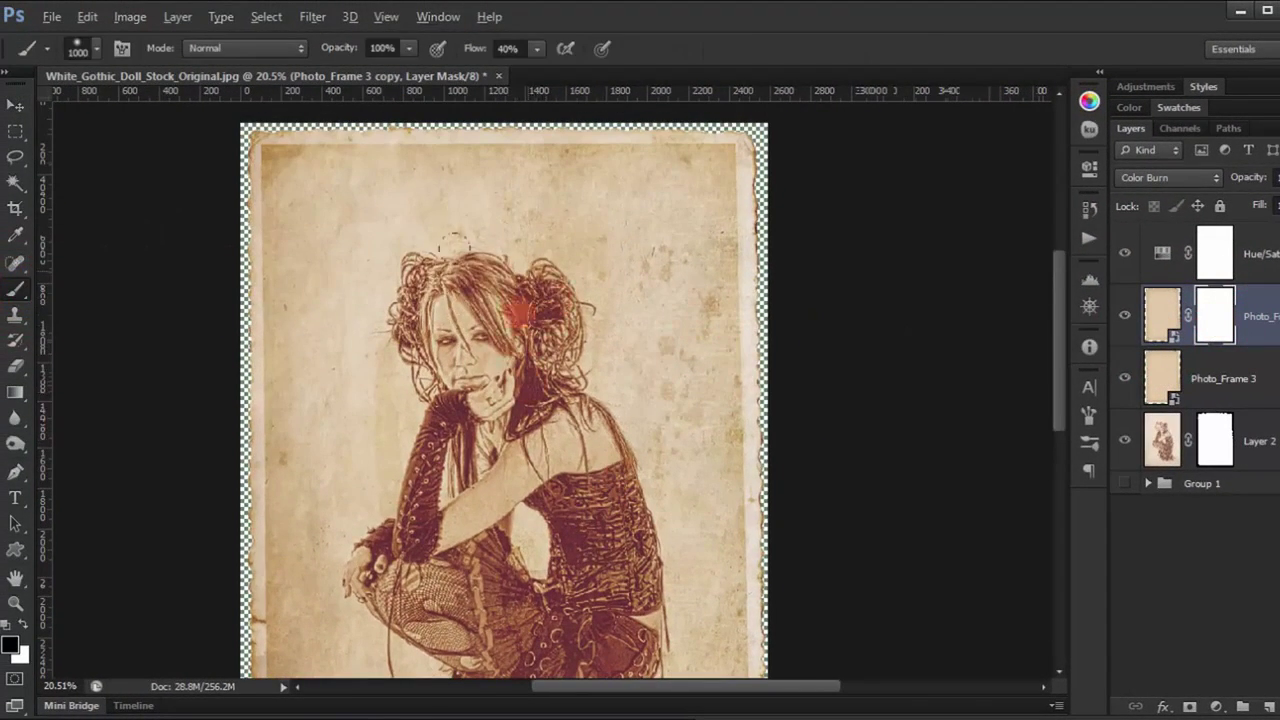
pyautogui.moveTo(352, 48)
pyautogui.mouseDown()
pyautogui.moveTo(333, 52)
pyautogui.moveTo(405, 48)
pyautogui.moveTo(445, 88)
pyautogui.mouseUp()
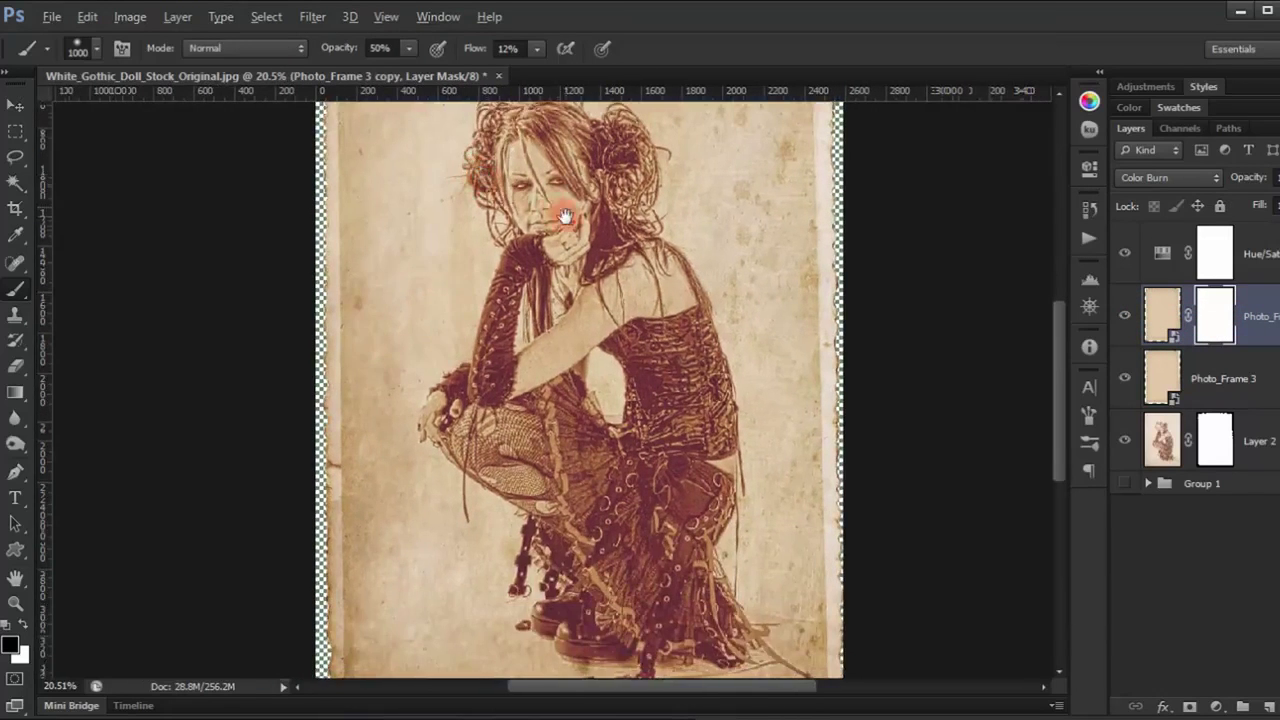
# Paint soft black strokes on the mask over the doll's face, arm, lower dress and hair
pyautogui.moveTo(506, 194); pyautogui.dragTo(568, 202)
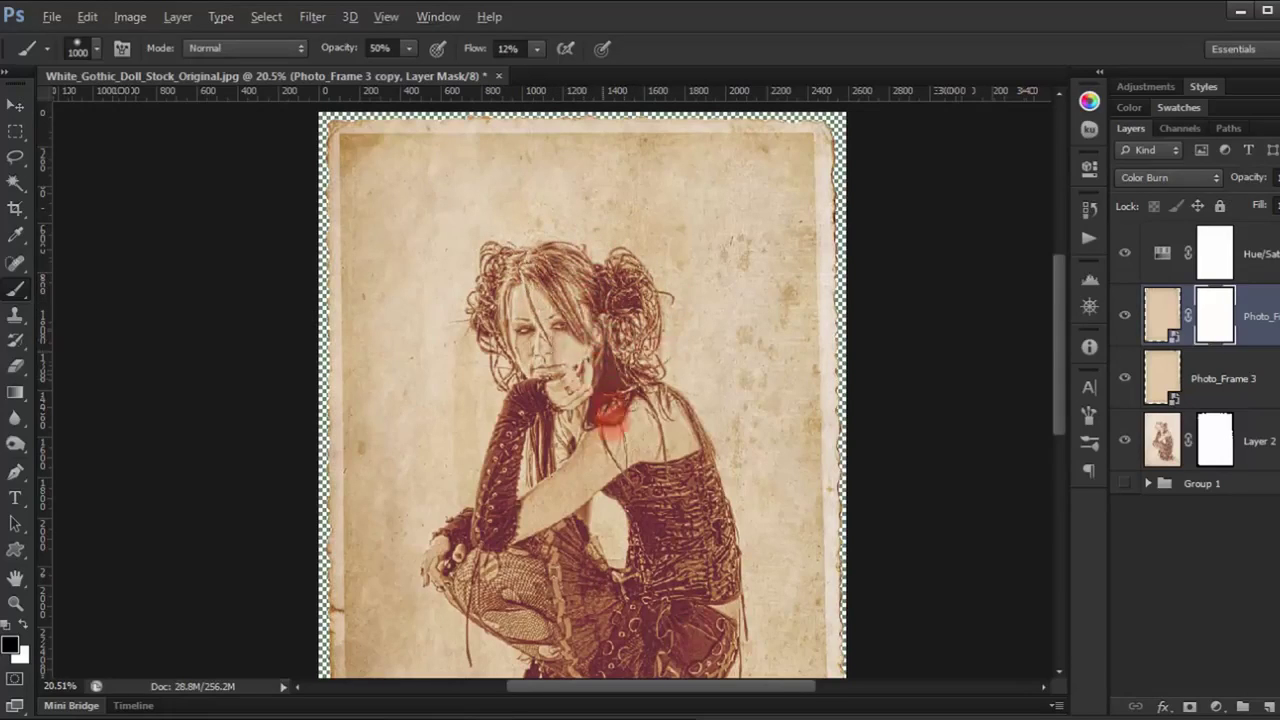
pyautogui.moveTo(614, 423)
pyautogui.mouseDown()
pyautogui.moveTo(636, 325)
pyautogui.moveTo(540, 215)
pyautogui.mouseUp()
pyautogui.moveTo(486, 386); pyautogui.dragTo(523, 400)
pyautogui.moveTo(464, 319); pyautogui.dragTo(396, 179)
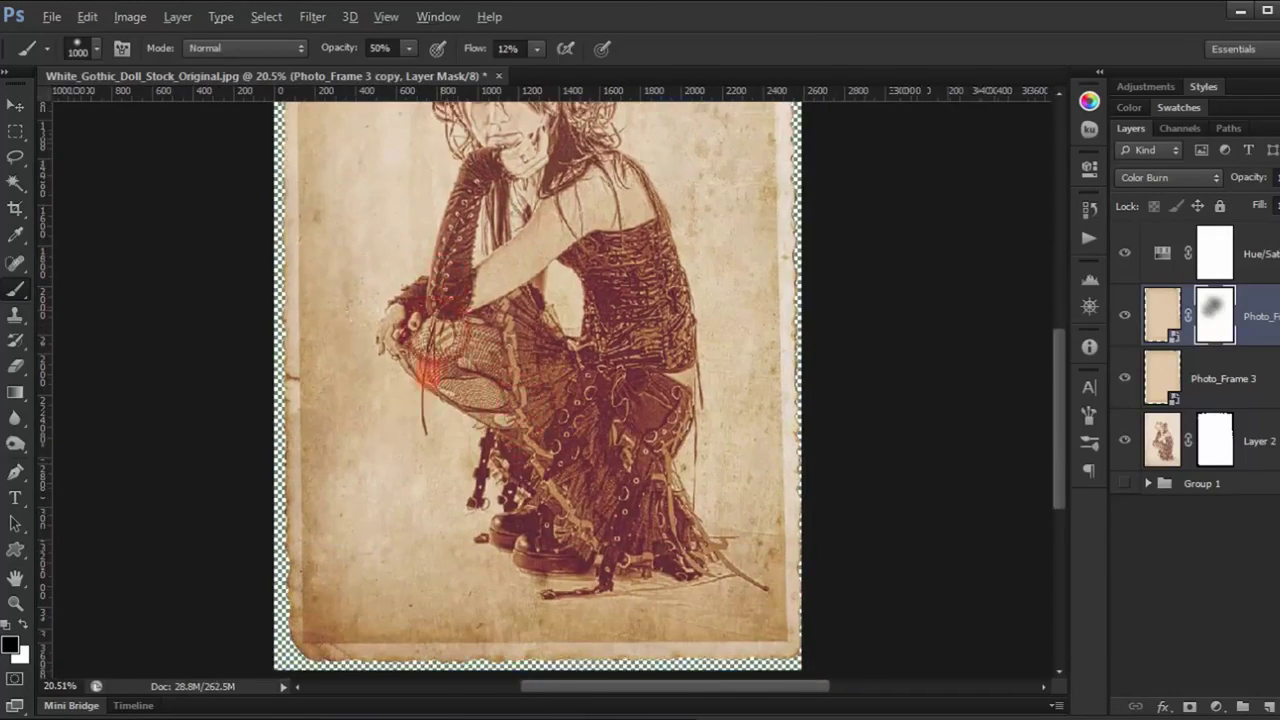
pyautogui.moveTo(625, 565)
pyautogui.mouseDown()
pyautogui.moveTo(686, 523)
pyautogui.moveTo(646, 514)
pyautogui.moveTo(663, 491)
pyautogui.moveTo(651, 409)
pyautogui.mouseUp()
pyautogui.scroll(3, 658, 537)
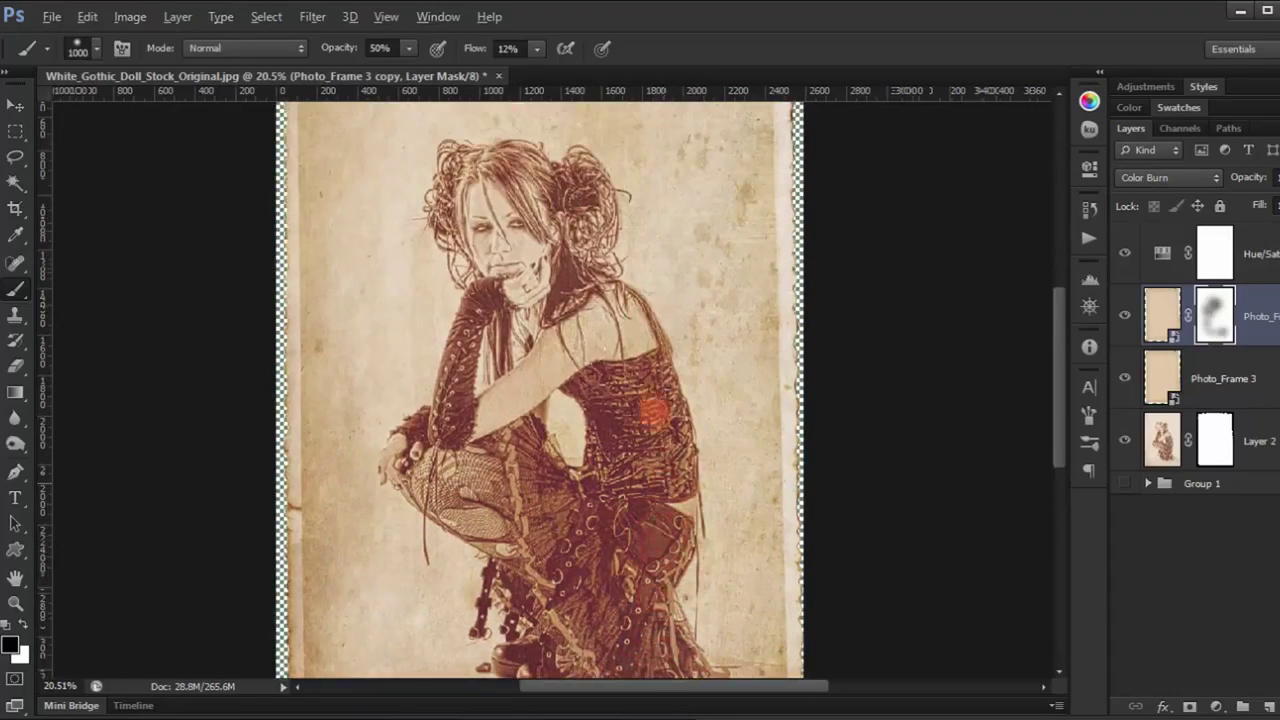
pyautogui.scroll(2, 651, 420)
pyautogui.moveTo(634, 363); pyautogui.dragTo(600, 290)
pyautogui.moveTo(529, 222)
pyautogui.mouseDown()
pyautogui.moveTo(434, 209)
pyautogui.moveTo(655, 172)
pyautogui.moveTo(782, 117)
pyautogui.moveTo(314, 131)
pyautogui.moveTo(455, 270)
pyautogui.moveTo(571, 320)
pyautogui.mouseUp()
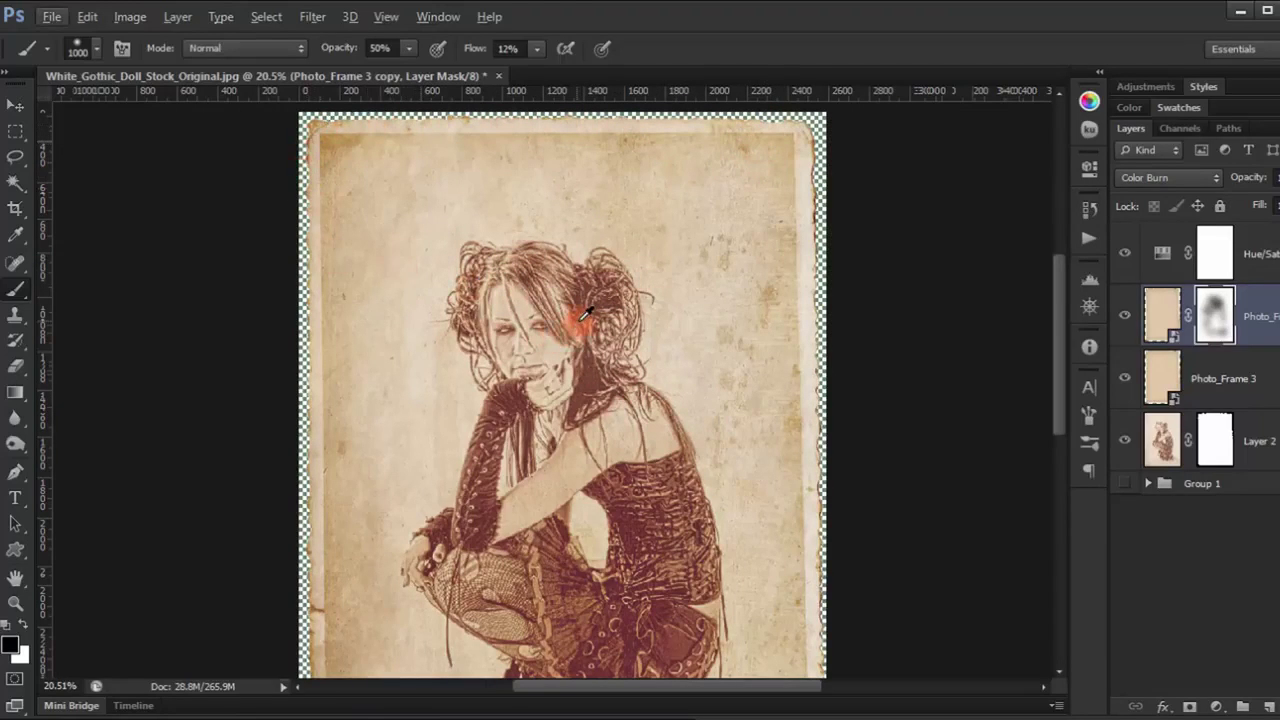
# Look around the canvas and add one more soft mask stroke over the figure
pyautogui.scroll(-5, 580, 318)
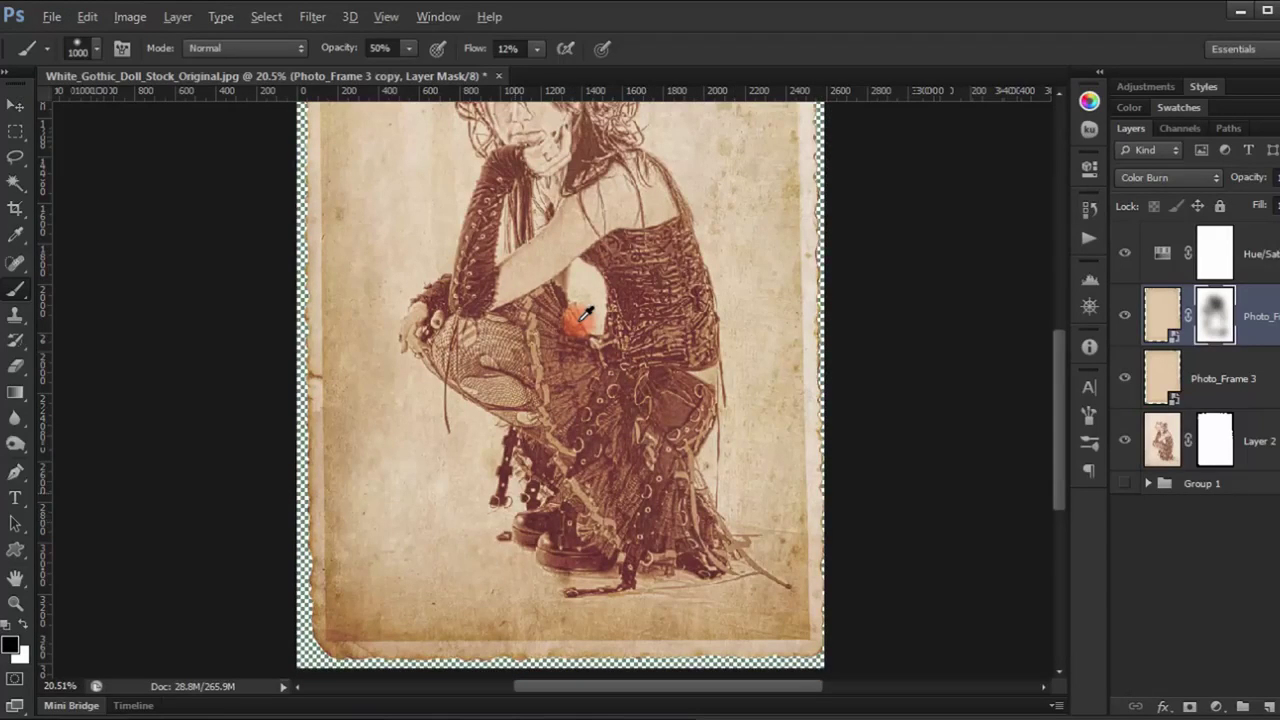
pyautogui.scroll(2, 585, 313)
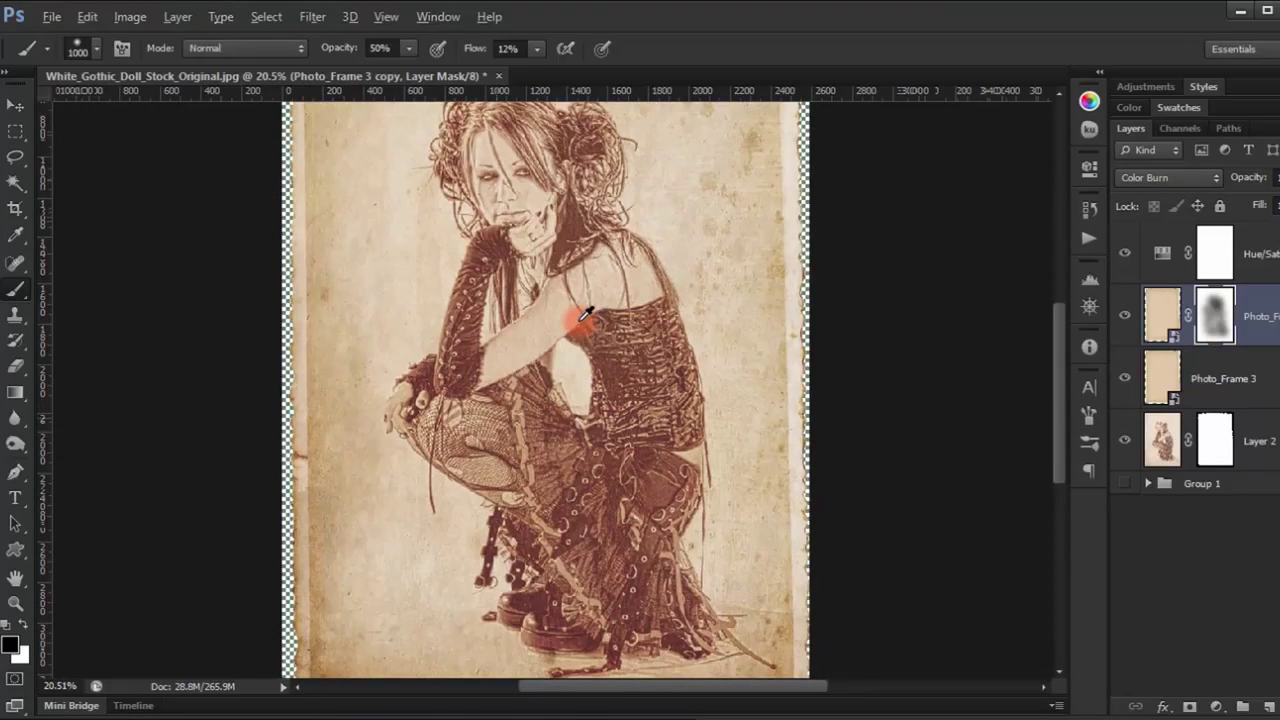
pyautogui.hscroll(3, 585, 313)
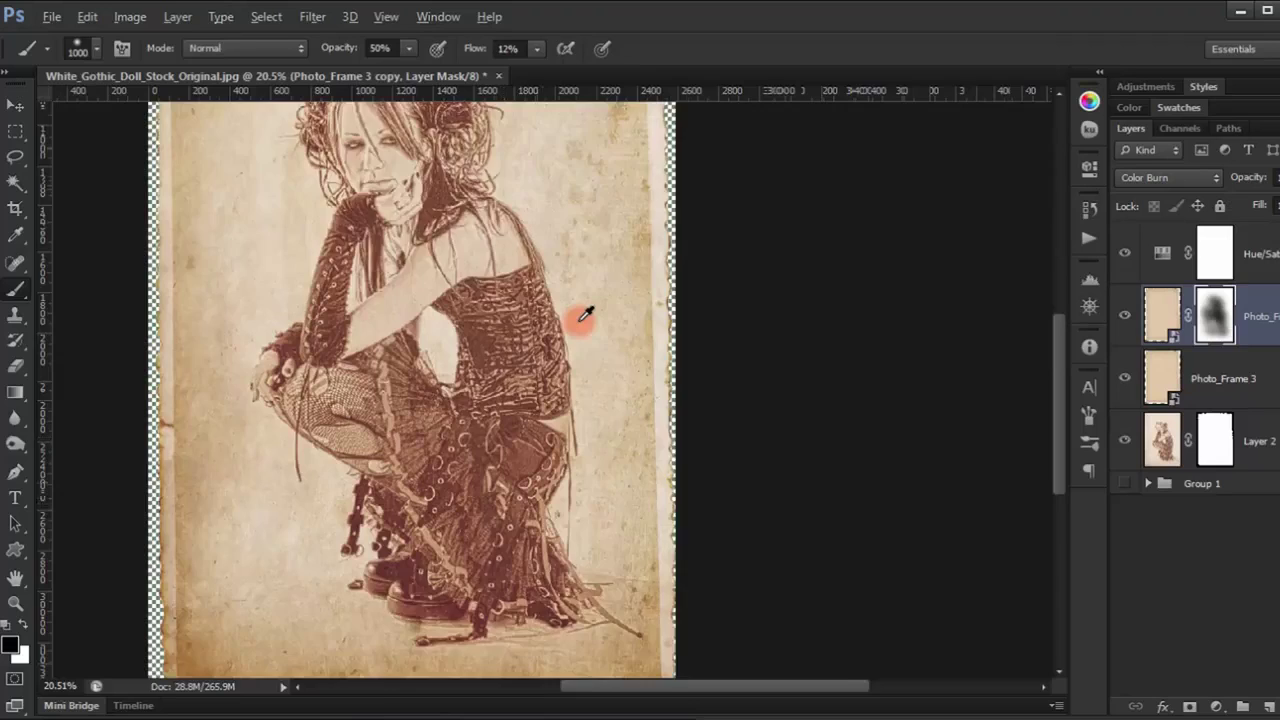
pyautogui.scroll(-5, 585, 314)
pyautogui.scroll(4, 585, 315)
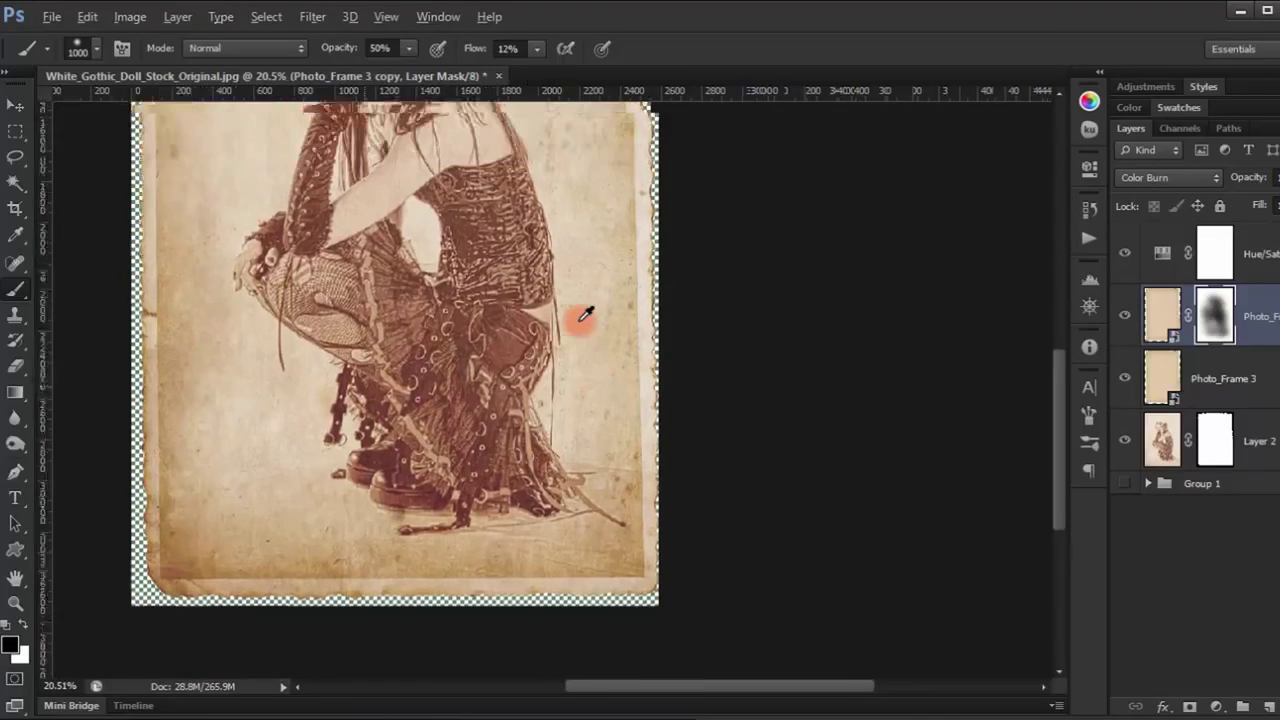
pyautogui.hscroll(-2, 585, 315)
pyautogui.scroll(4, 585, 315)
pyautogui.scroll(2, 585, 315)
pyautogui.scroll(2, 585, 315)
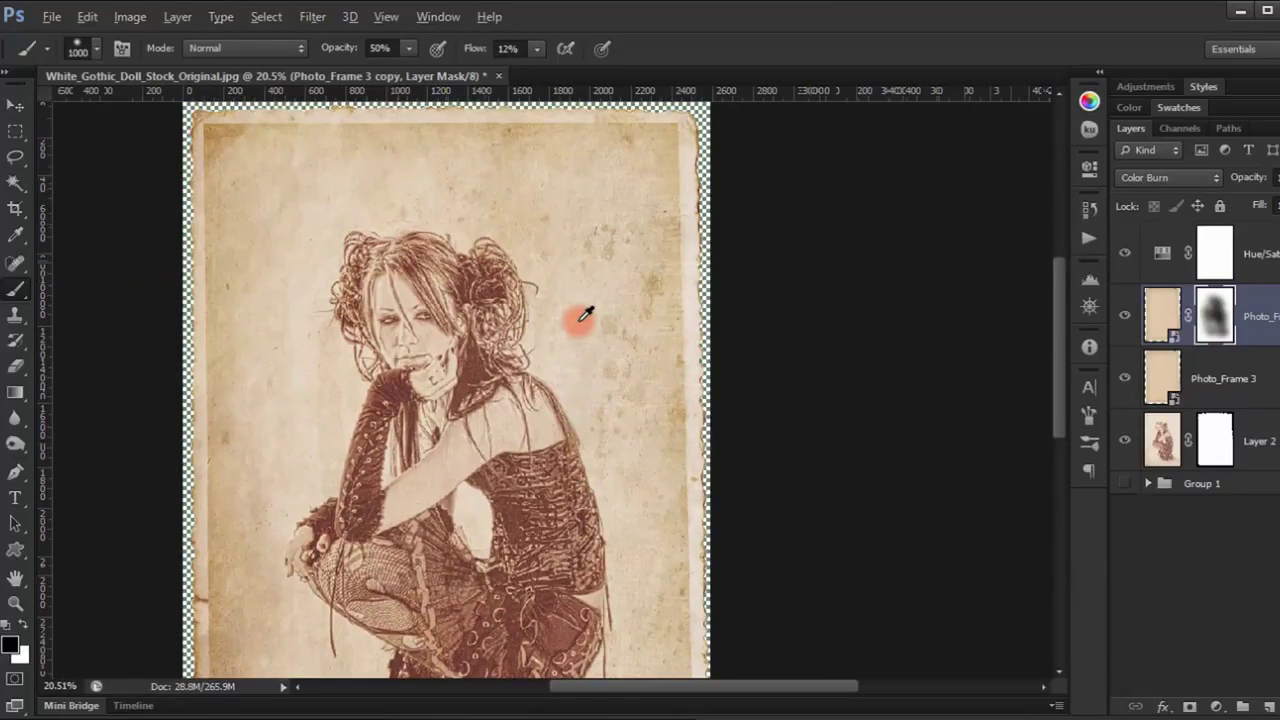
pyautogui.scroll(-3, 585, 314)
pyautogui.moveTo(585, 314); pyautogui.dragTo(585, 314)
pyautogui.scroll(-3, 585, 314)
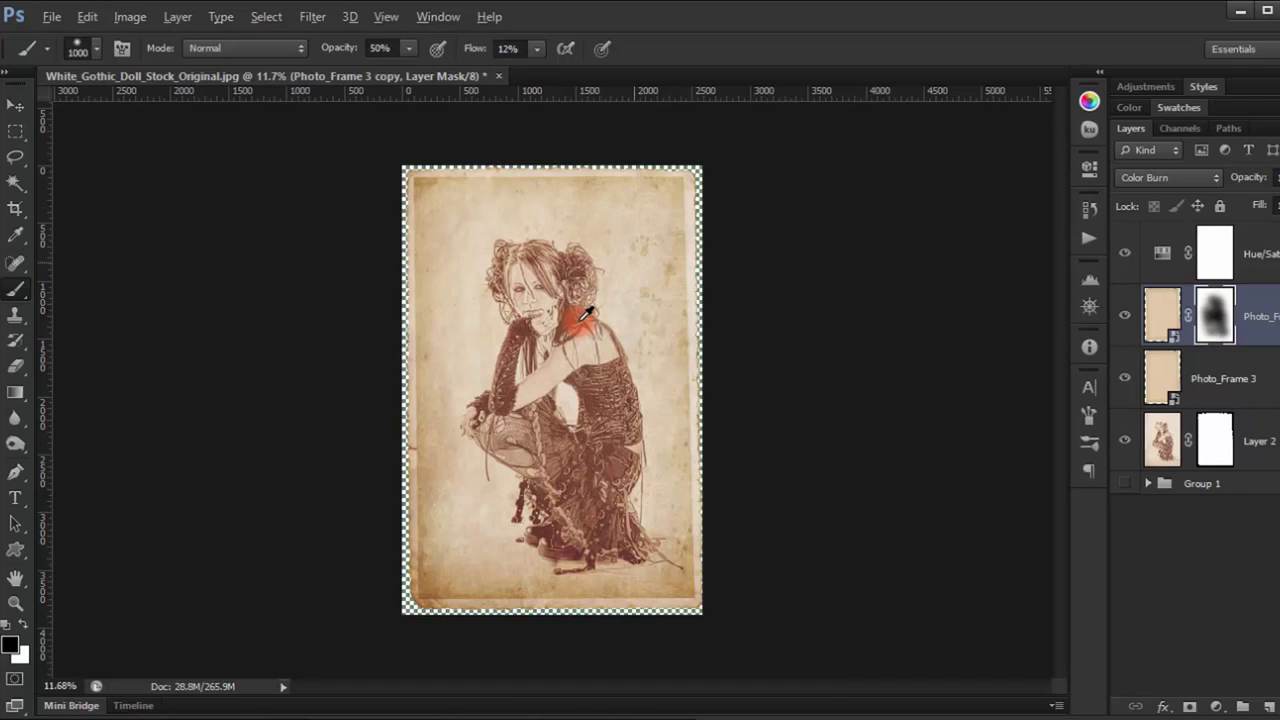
pyautogui.scroll(1, 585, 314)
pyautogui.scroll(2, 585, 314)
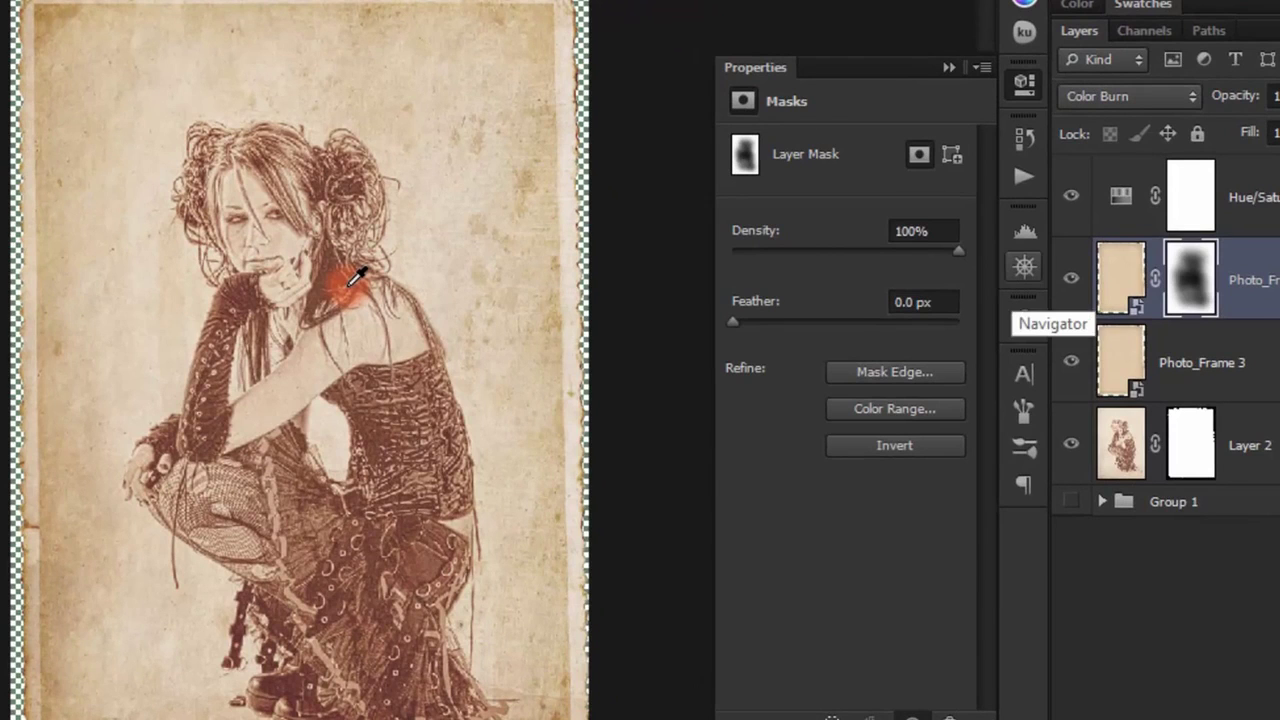
# In the Properties Masks panel, set Density to 80% and Feather to 3 px, then close it and zoom out
pyautogui.click(910, 231)
pyautogui.press('Down')
pyautogui.press('Down')
pyautogui.press('Down')
pyautogui.press('Down')
pyautogui.press('Down')
pyautogui.press('Down')
pyautogui.press('Down')
pyautogui.press('Down')
pyautogui.press('Down')
pyautogui.press('Down')
pyautogui.press('Down')
pyautogui.press('Return')
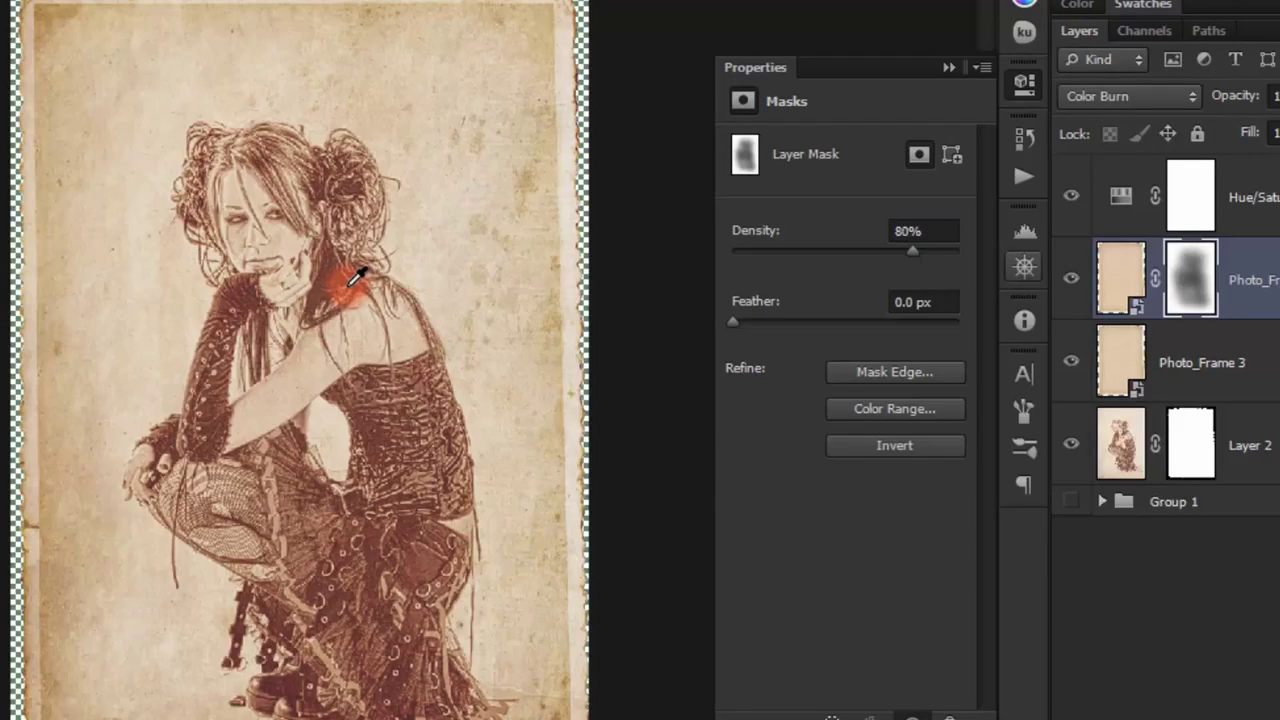
pyautogui.press('Tab')
pyautogui.press('Up')
pyautogui.press('Up')
pyautogui.press('Up')
pyautogui.press('Up')
pyautogui.press('Up')
pyautogui.press('Up')
pyautogui.press('Up')
pyautogui.press('Up')
pyautogui.press('Up')
pyautogui.press('Up')
pyautogui.press('Up')
pyautogui.press('Up')
pyautogui.press('Down')
pyautogui.press('Down')
pyautogui.press('Down')
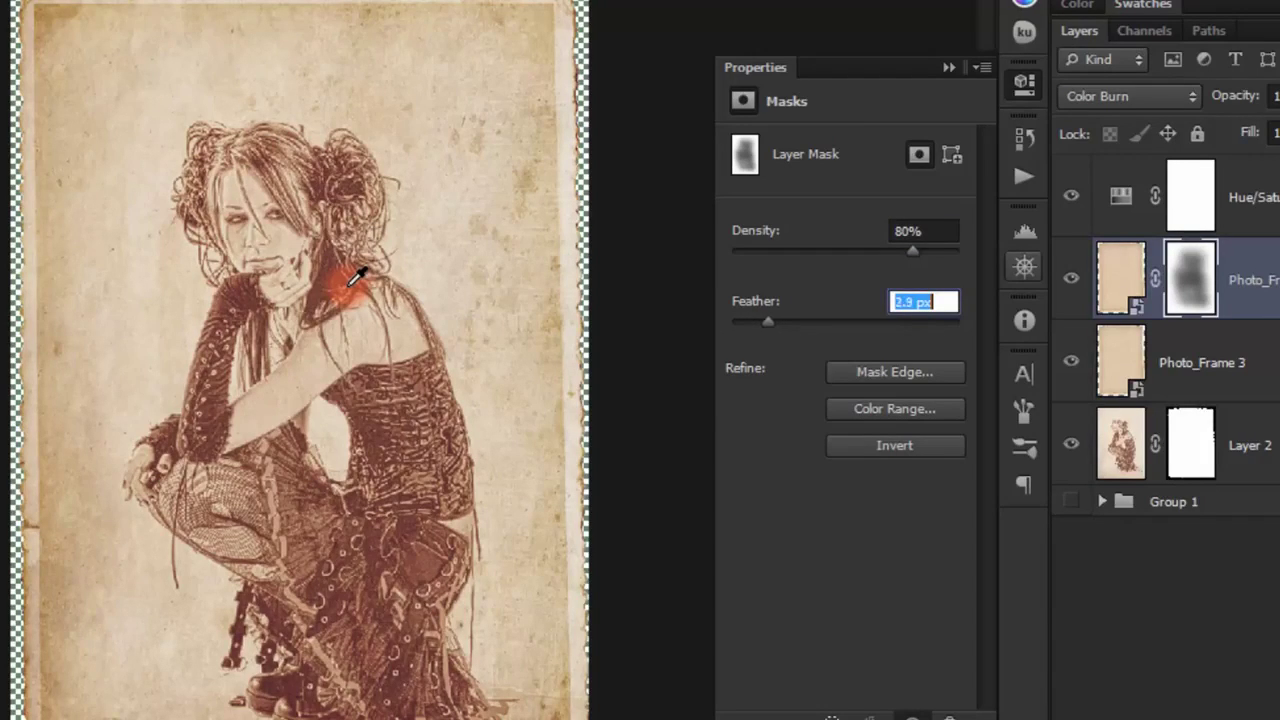
pyautogui.write('3')
pyautogui.press('Return')
pyautogui.click(356, 280)
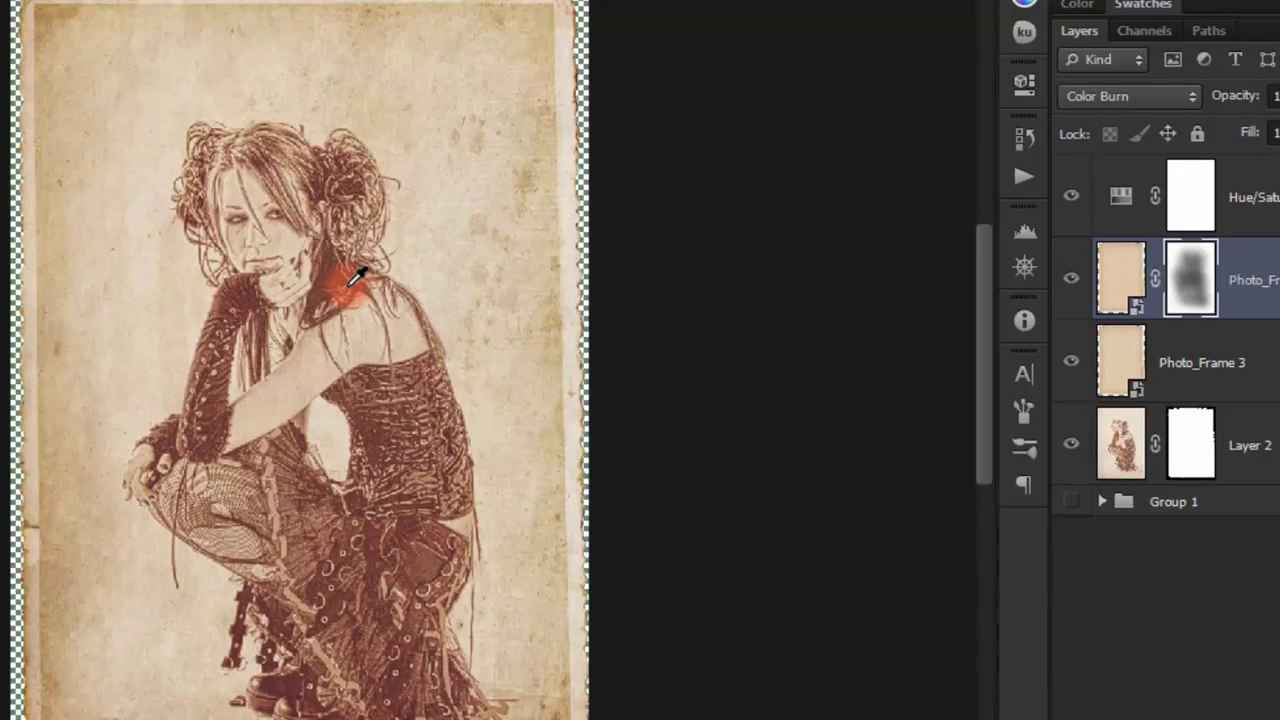
pyautogui.scroll(-2, 356, 280)
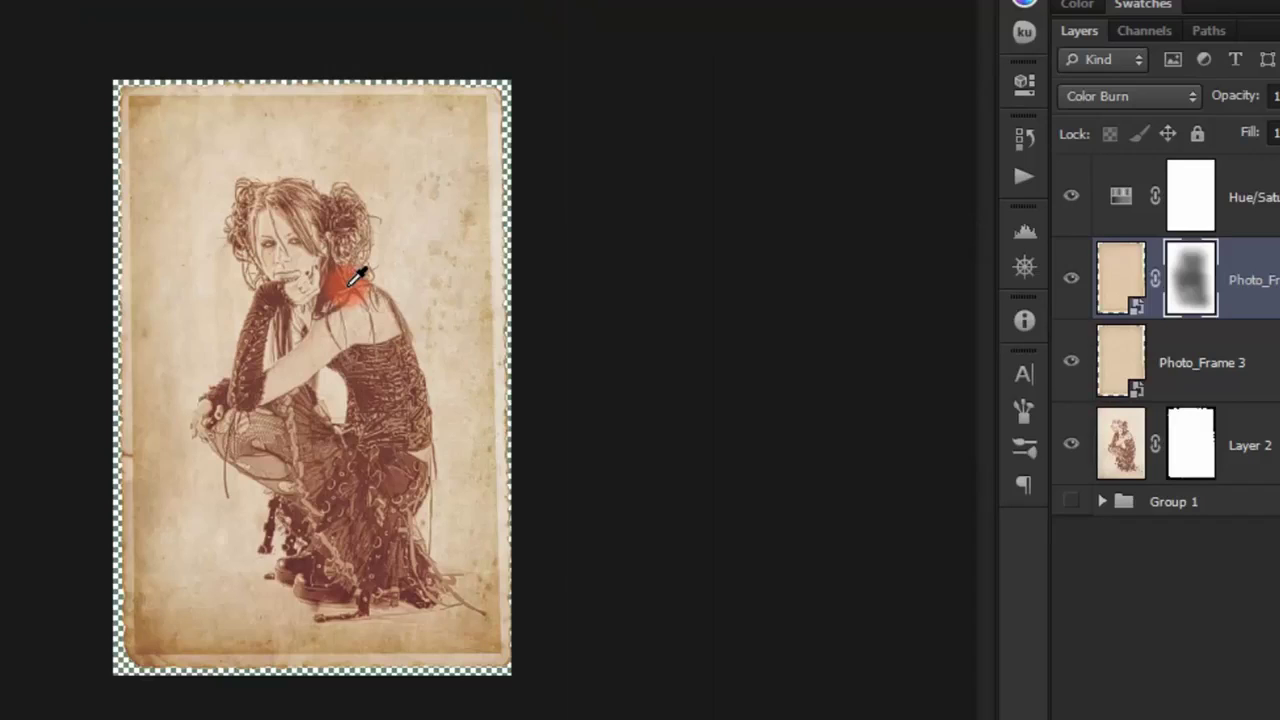
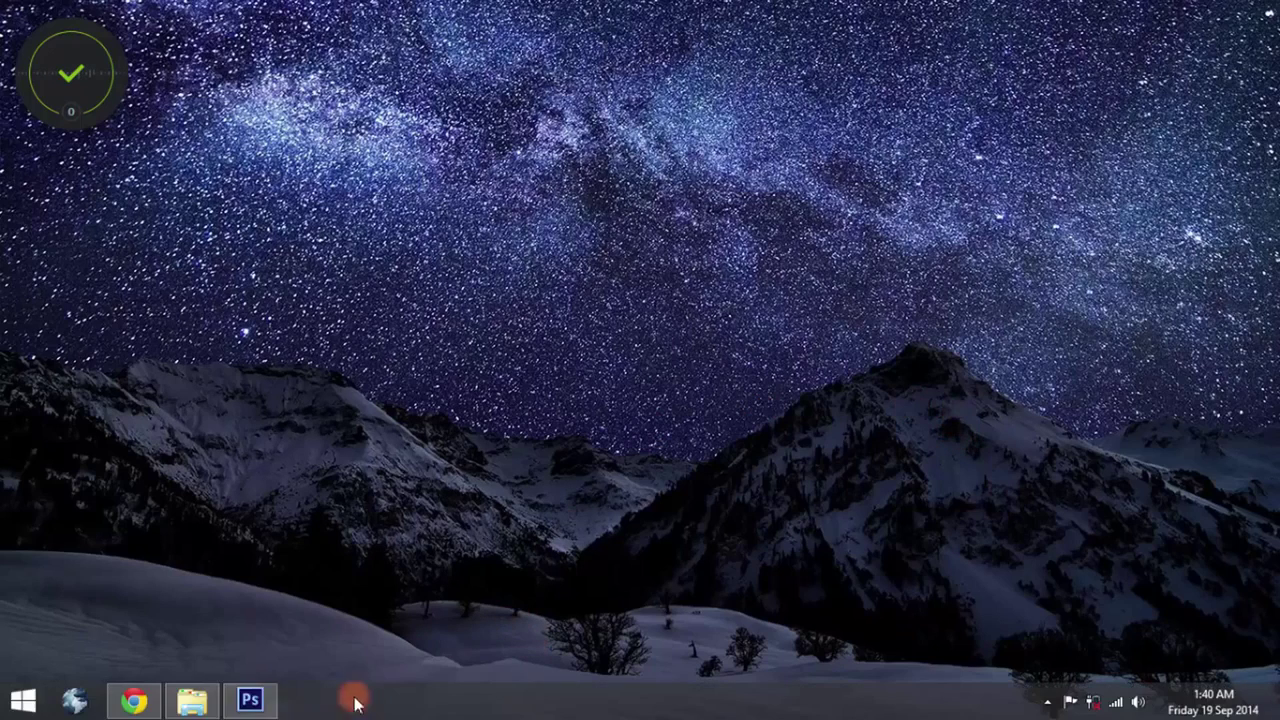
# Preview the finished doll sketch White_Gothic_Doll_Stock_1.jpg from Vintage_Tut, then close it
pyautogui.click(210, 702)
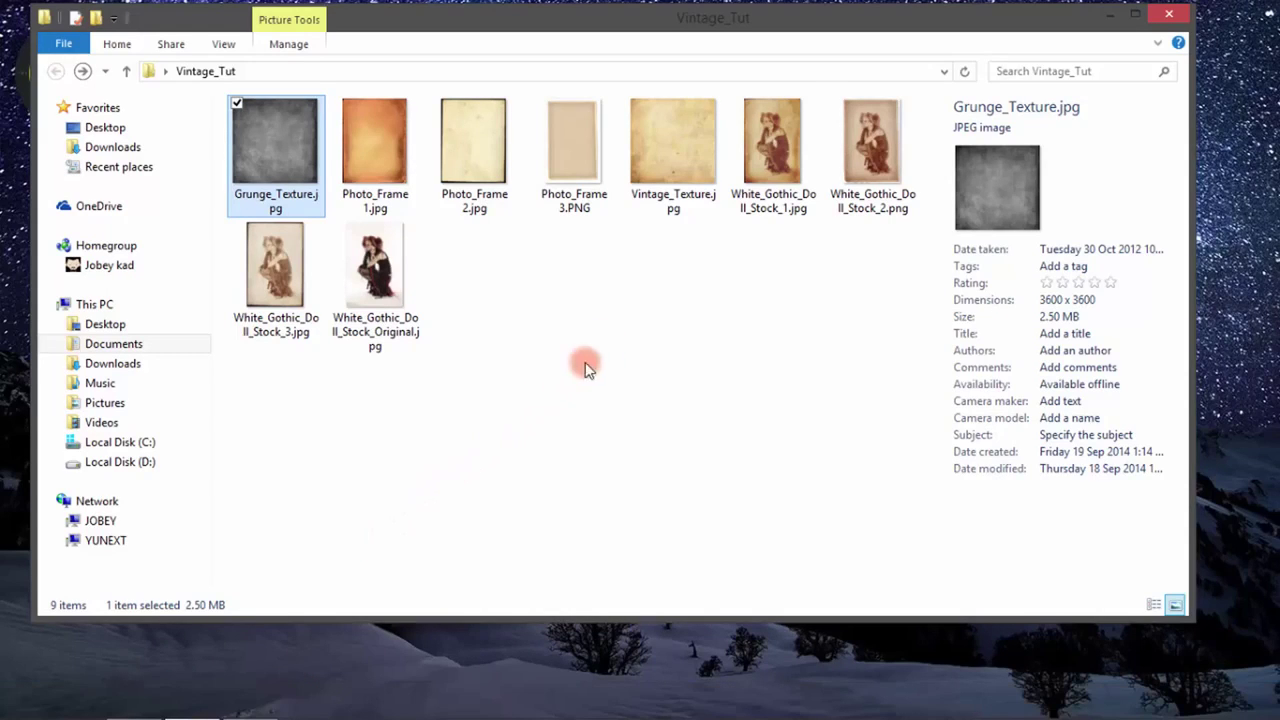
pyautogui.click(785, 170)
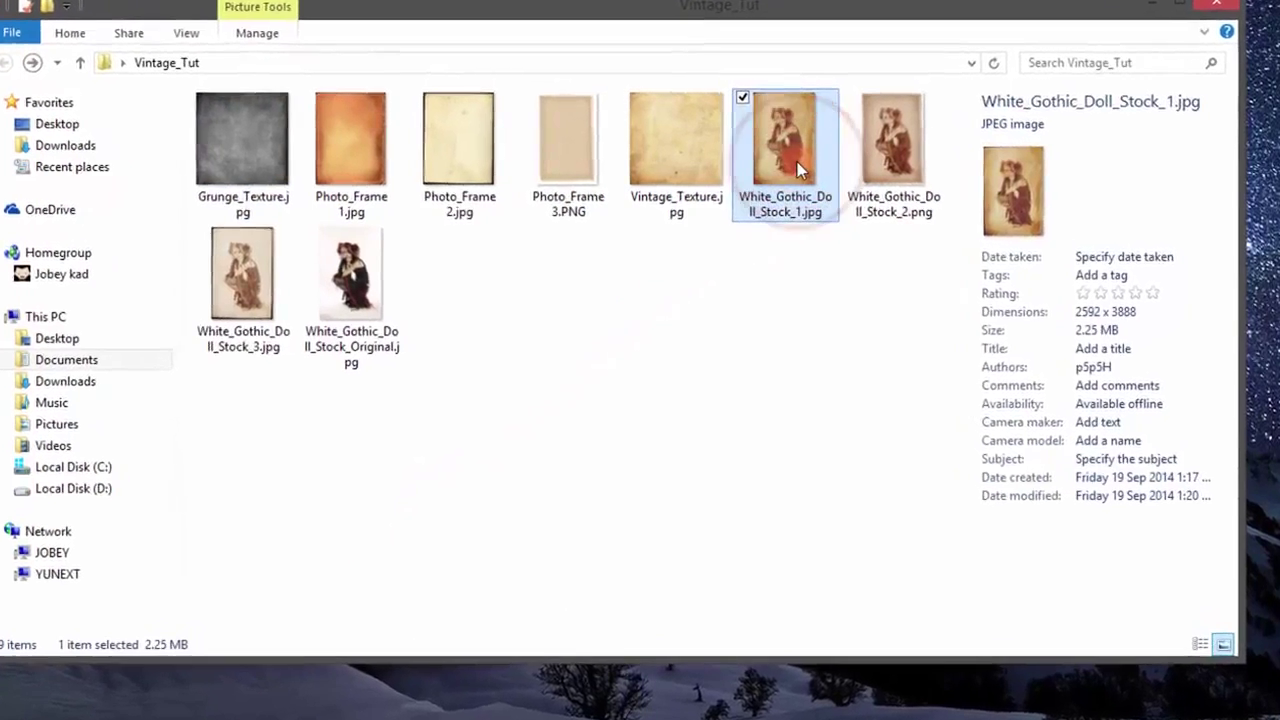
pyautogui.doubleClick(796, 164)
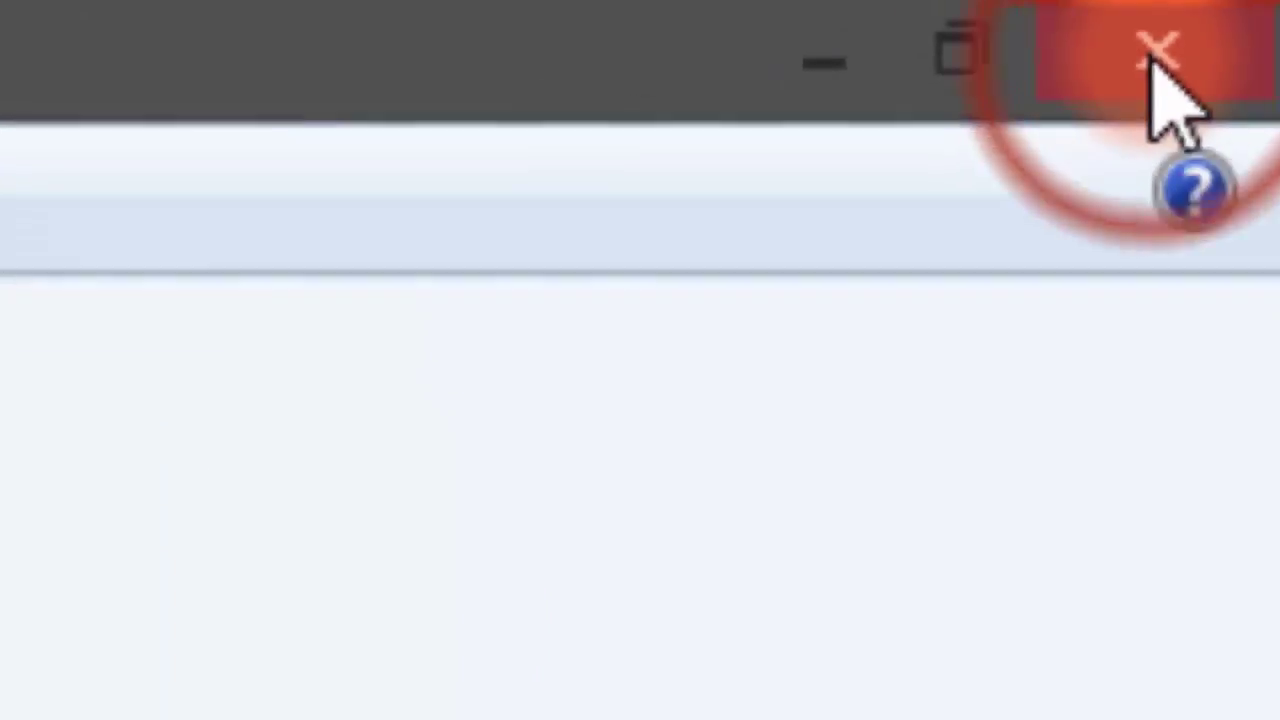
pyautogui.click(1245, 18)
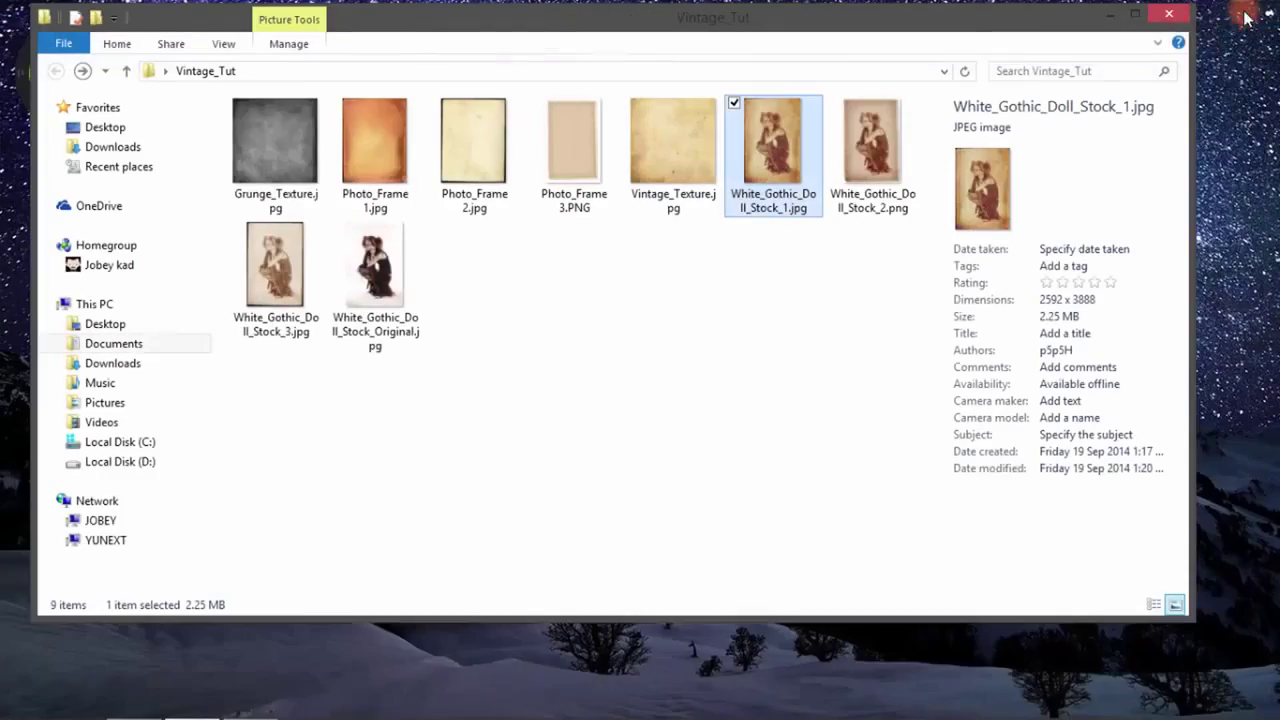
pyautogui.click(1111, 14)
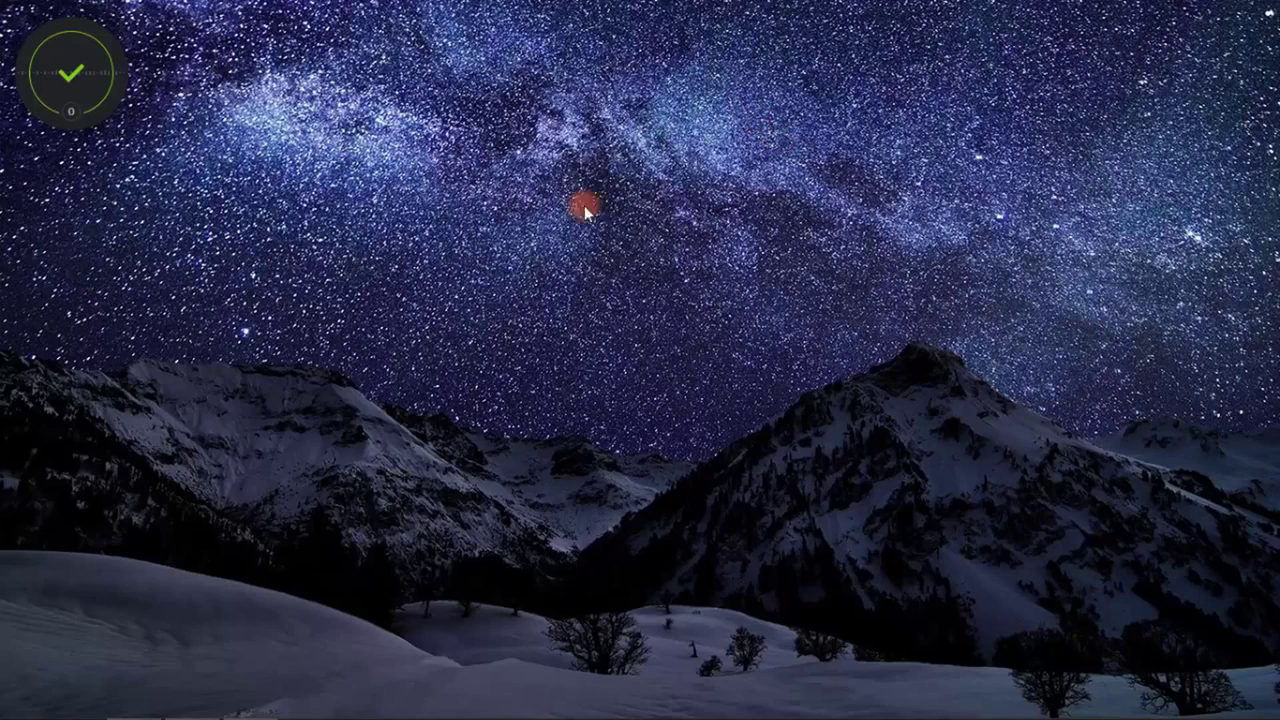
pyautogui.moveTo(360, 712)
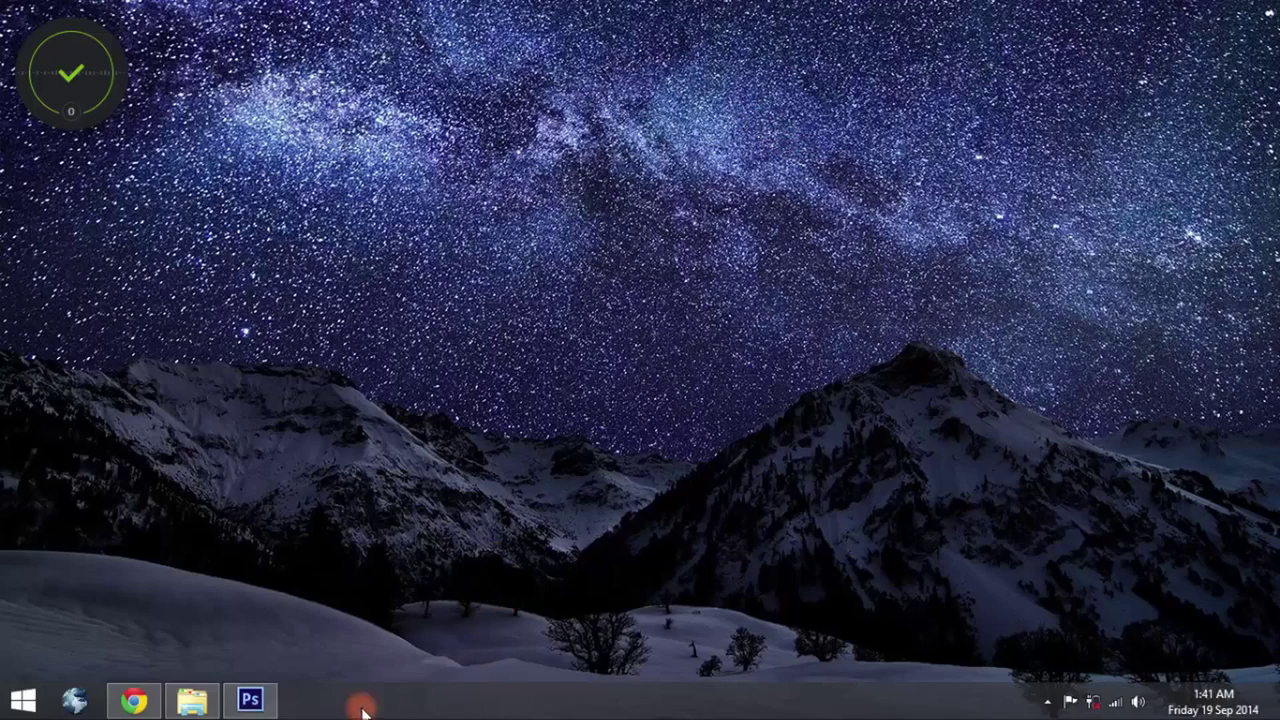
# Open White_Gothic_Doll_Stock_Original.jpg with Adobe Photoshop CS6 and minimize the folder window
pyautogui.click(192, 700)
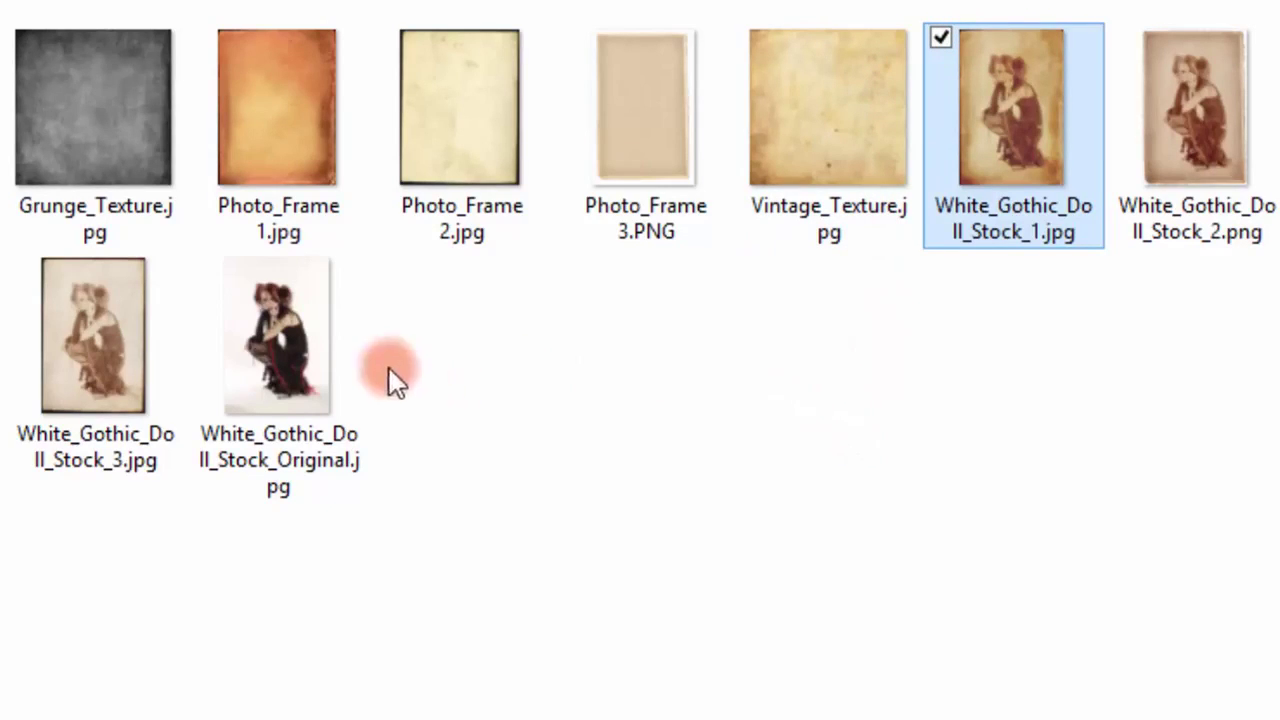
pyautogui.click(298, 353)
pyautogui.rightClick(230, 255)
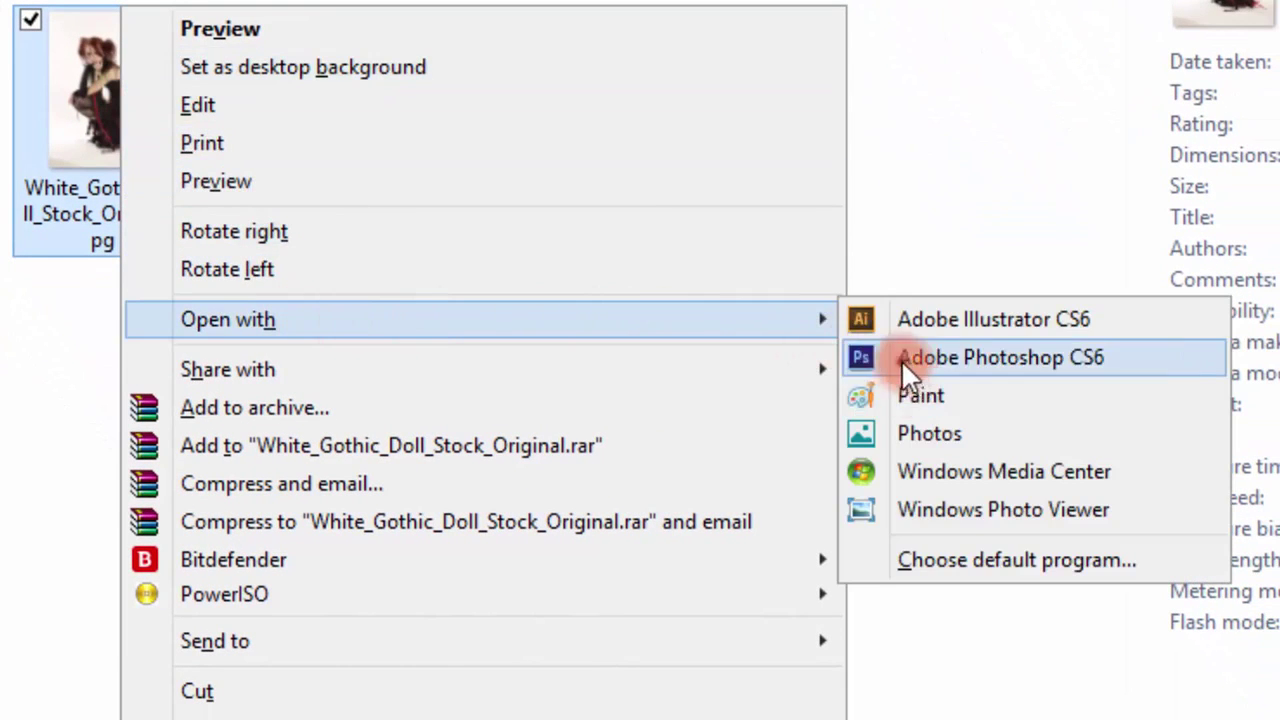
pyautogui.click(901, 366)
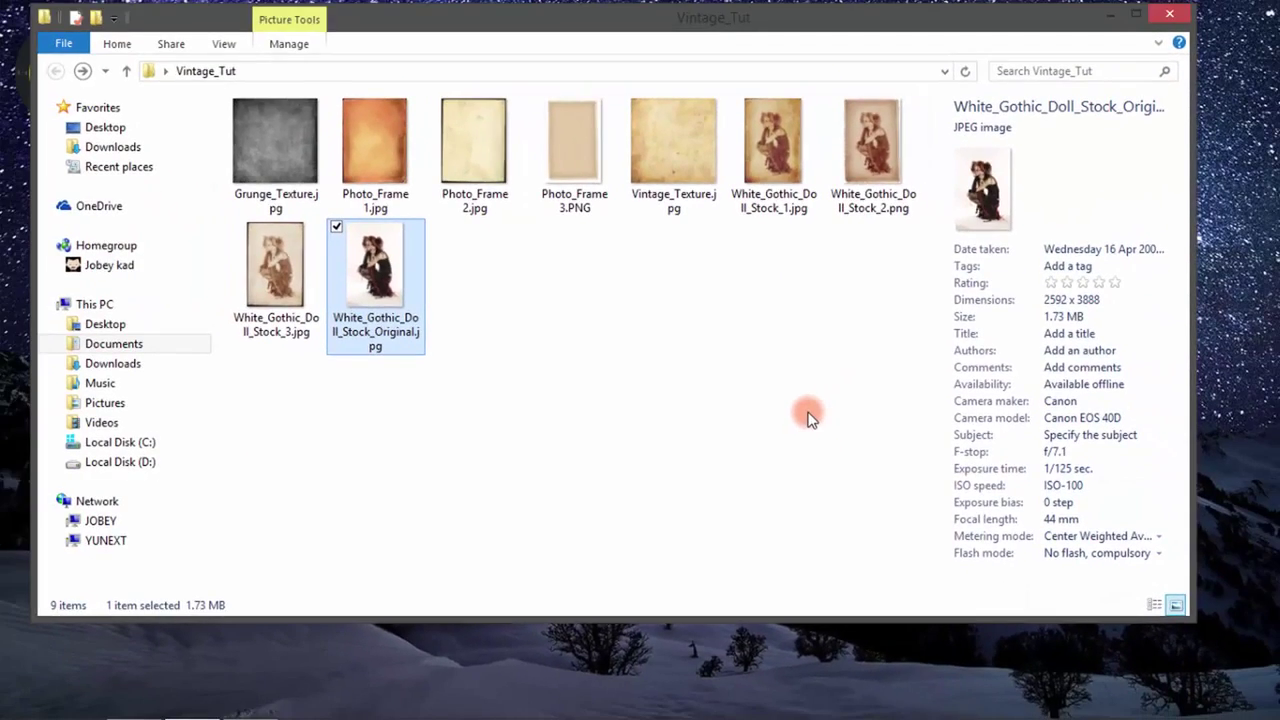
pyautogui.click(1105, 28)
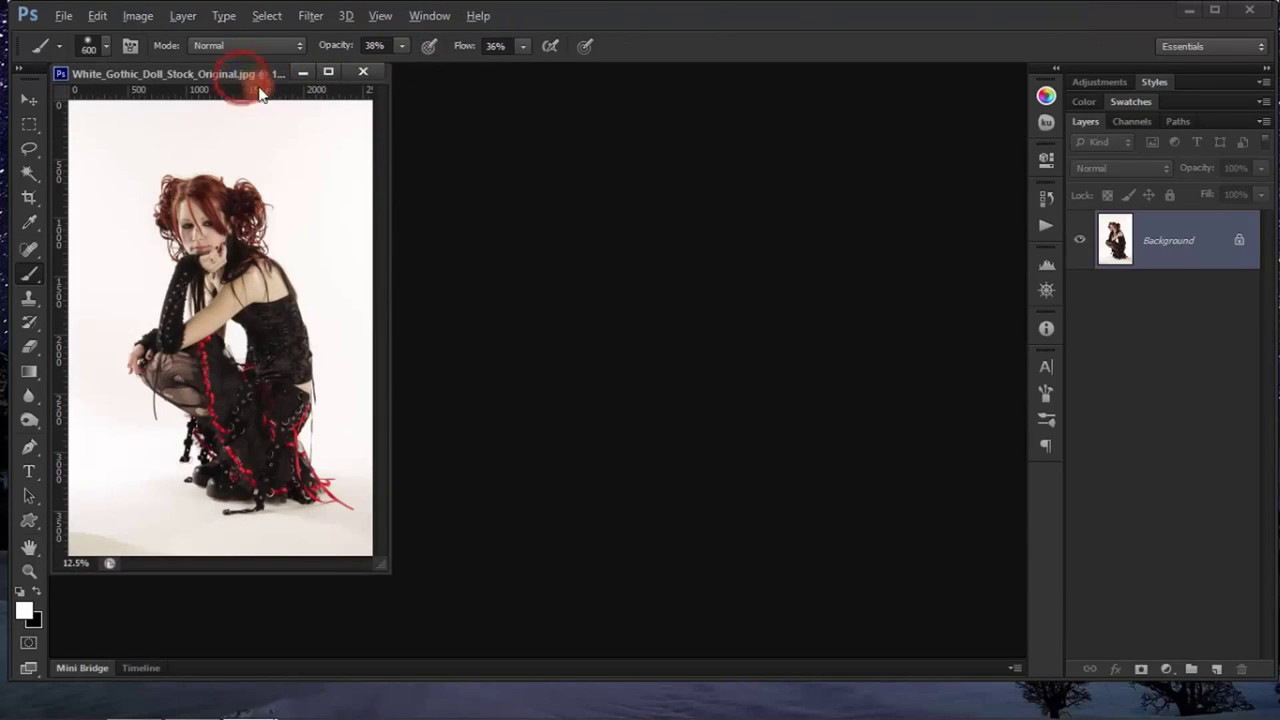
# Dock the doll photo as a tab and play Action 1 from Set 1
pyautogui.moveTo(256, 90); pyautogui.dragTo(286, 80)
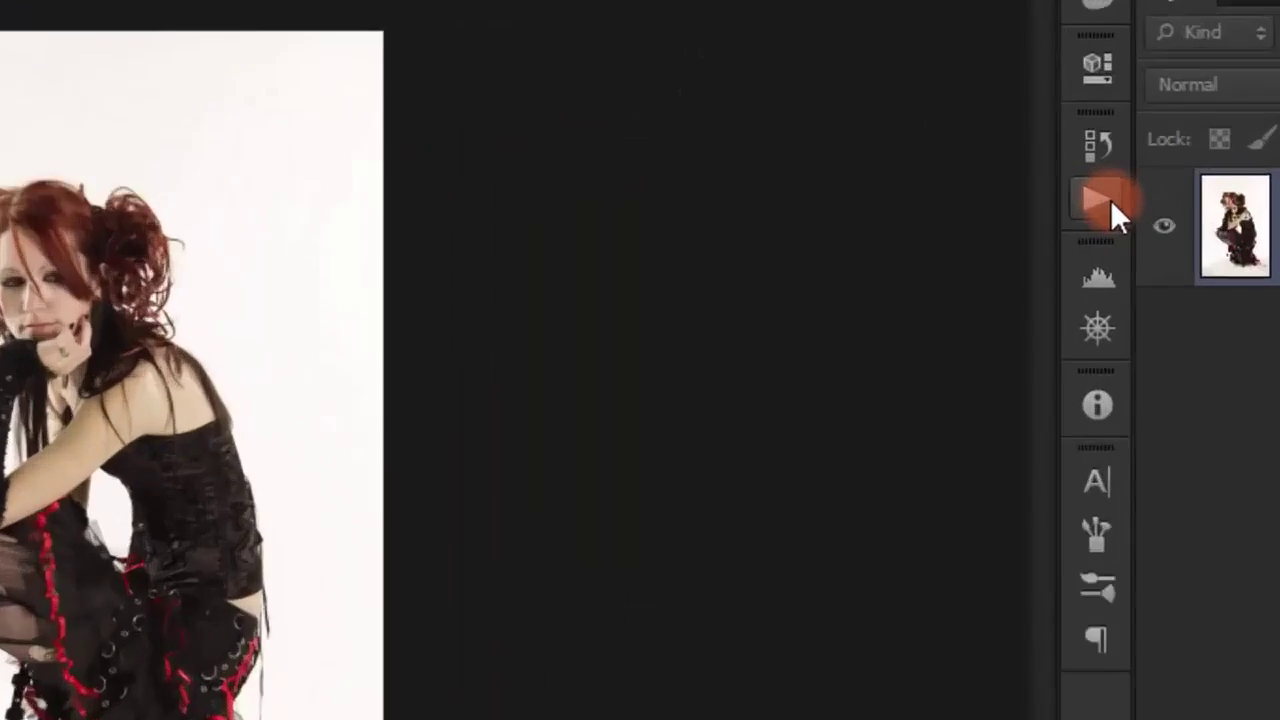
pyautogui.click(1046, 225)
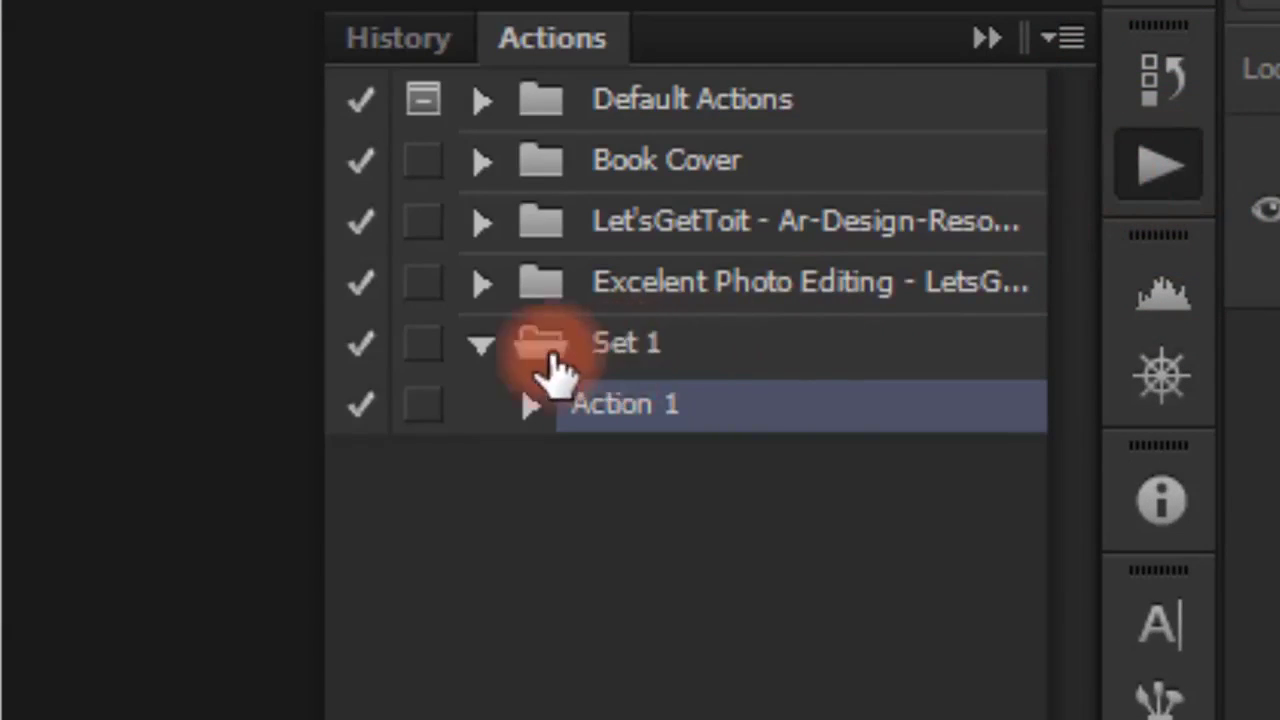
pyautogui.click(481, 345)
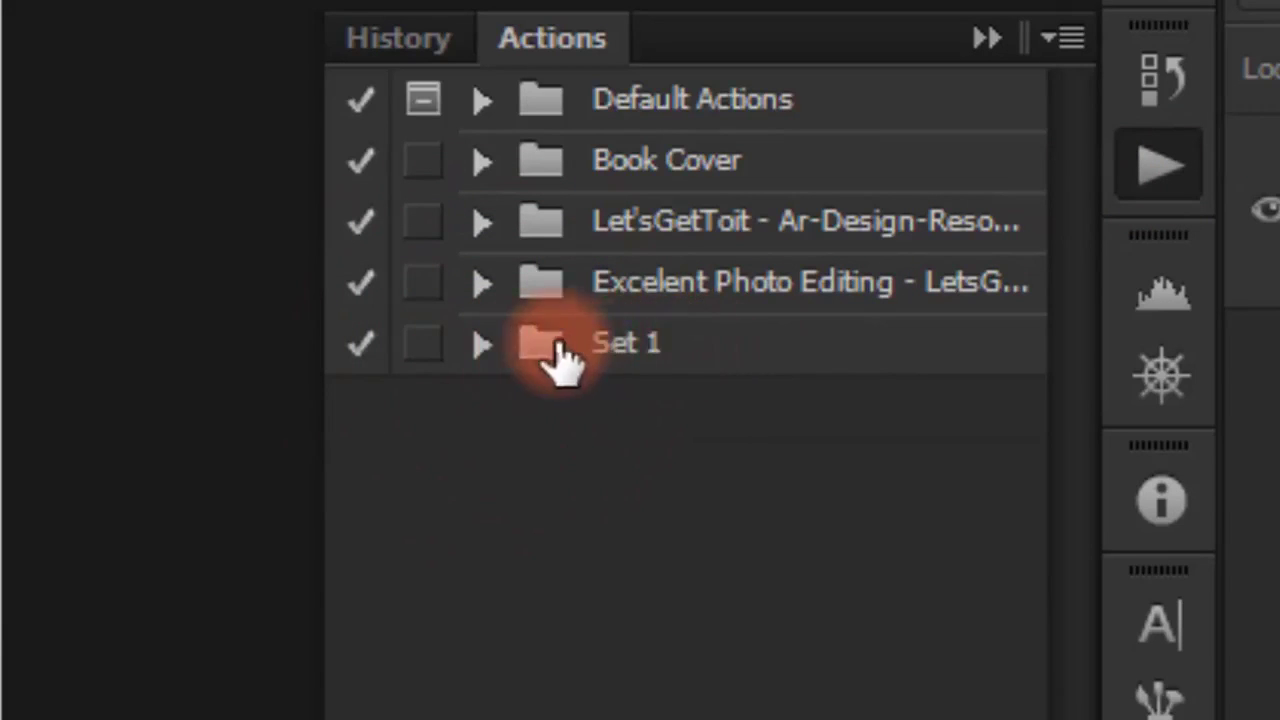
pyautogui.click(483, 345)
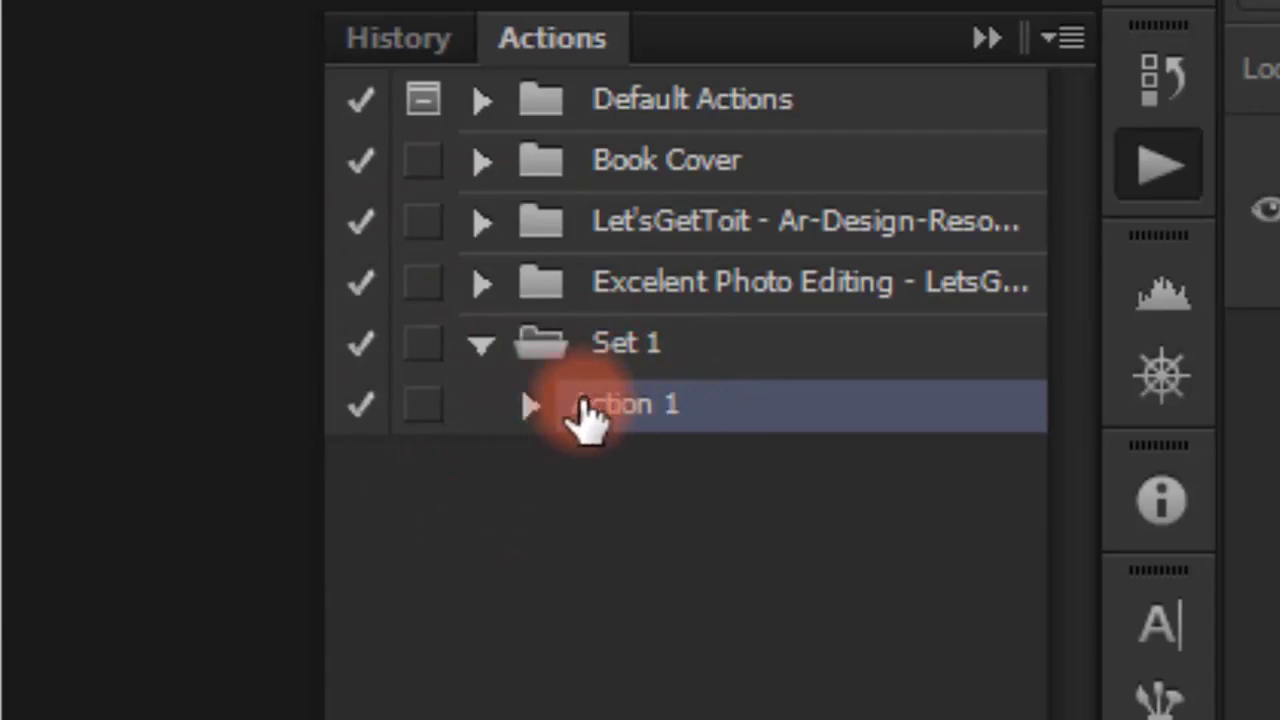
pyautogui.doubleClick(630, 415)
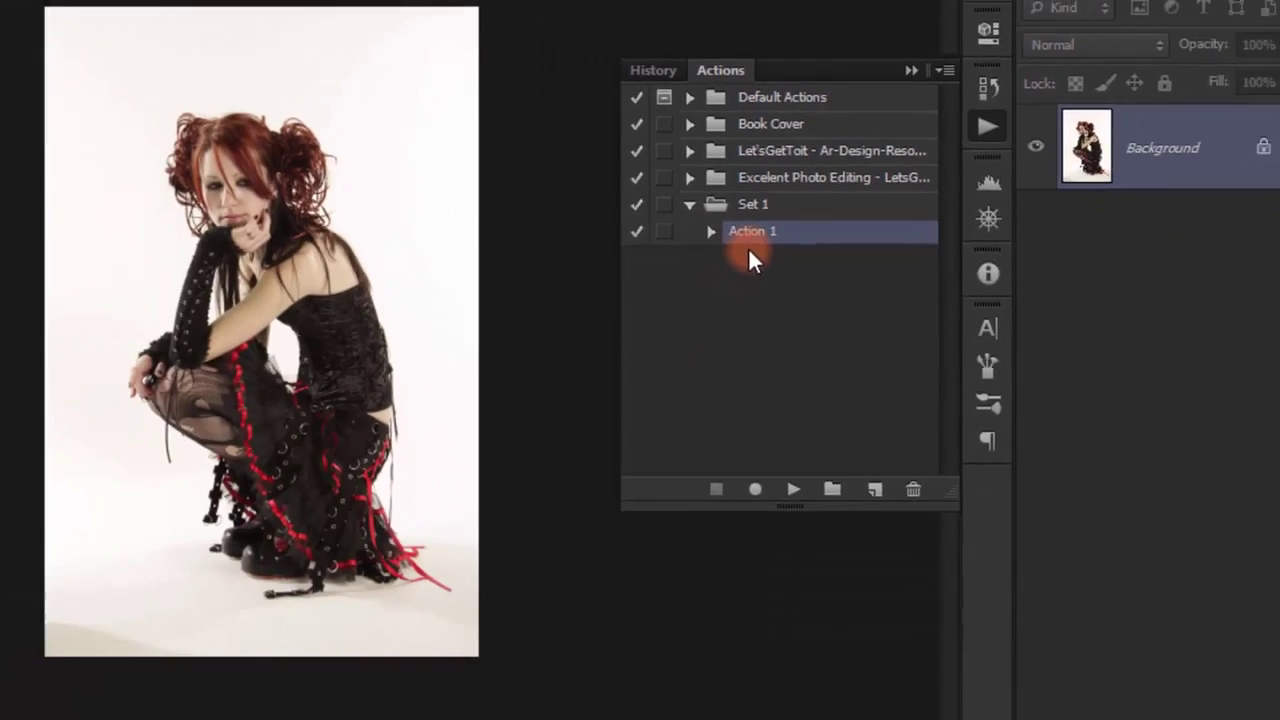
pyautogui.click(803, 449)
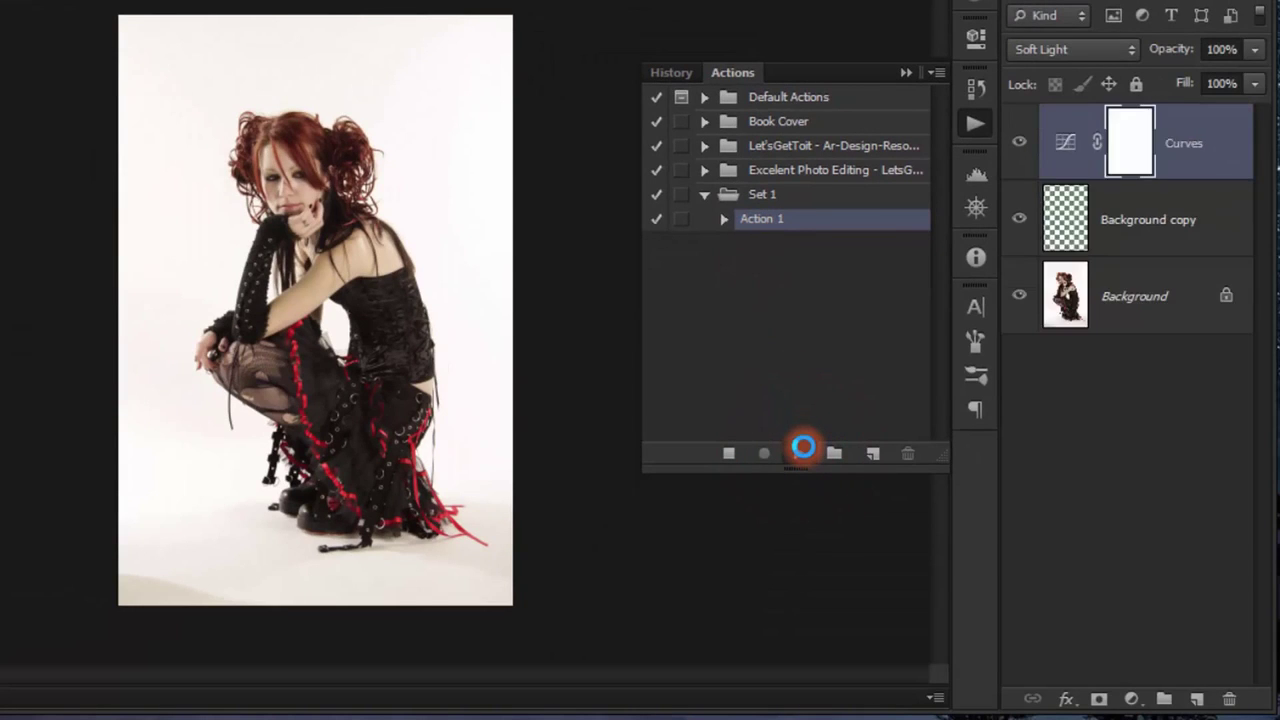
pyautogui.click(803, 449)
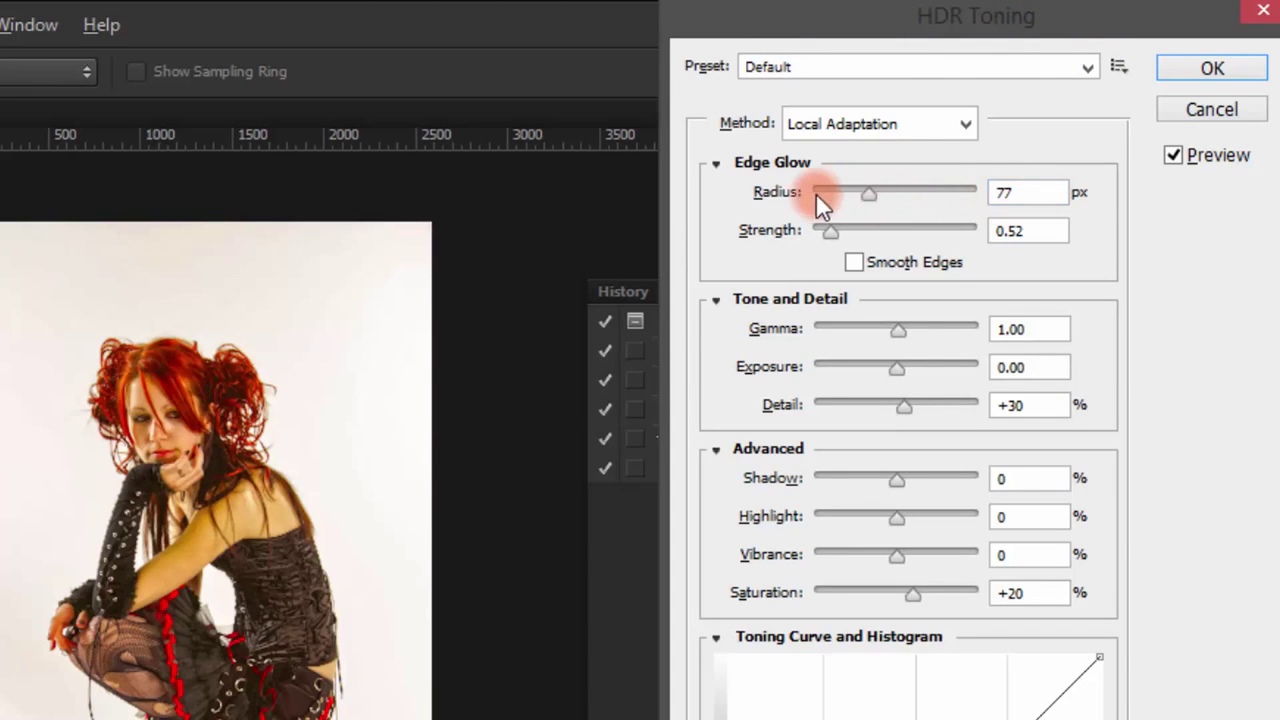
# Set the HDR Toning edge glow to radius 22 px and strength 0.73
pyautogui.moveTo(423, 414); pyautogui.dragTo(443, 150)
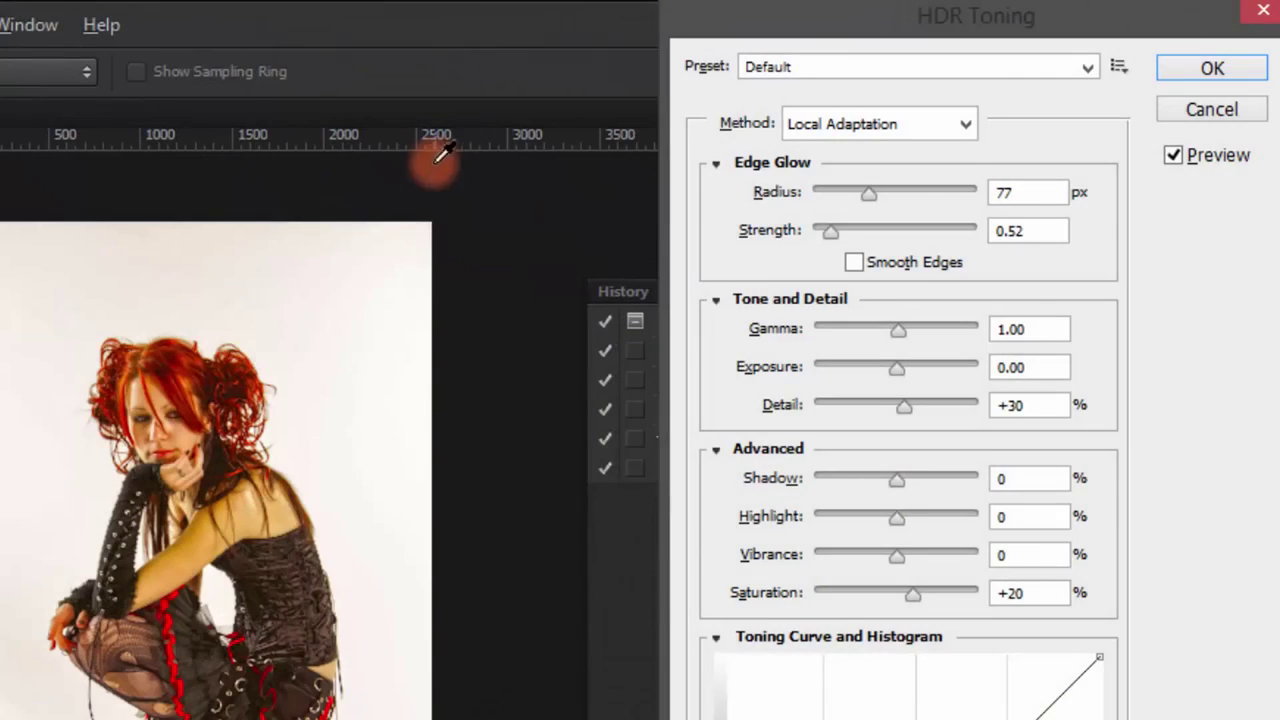
pyautogui.scroll(1, 294, 394)
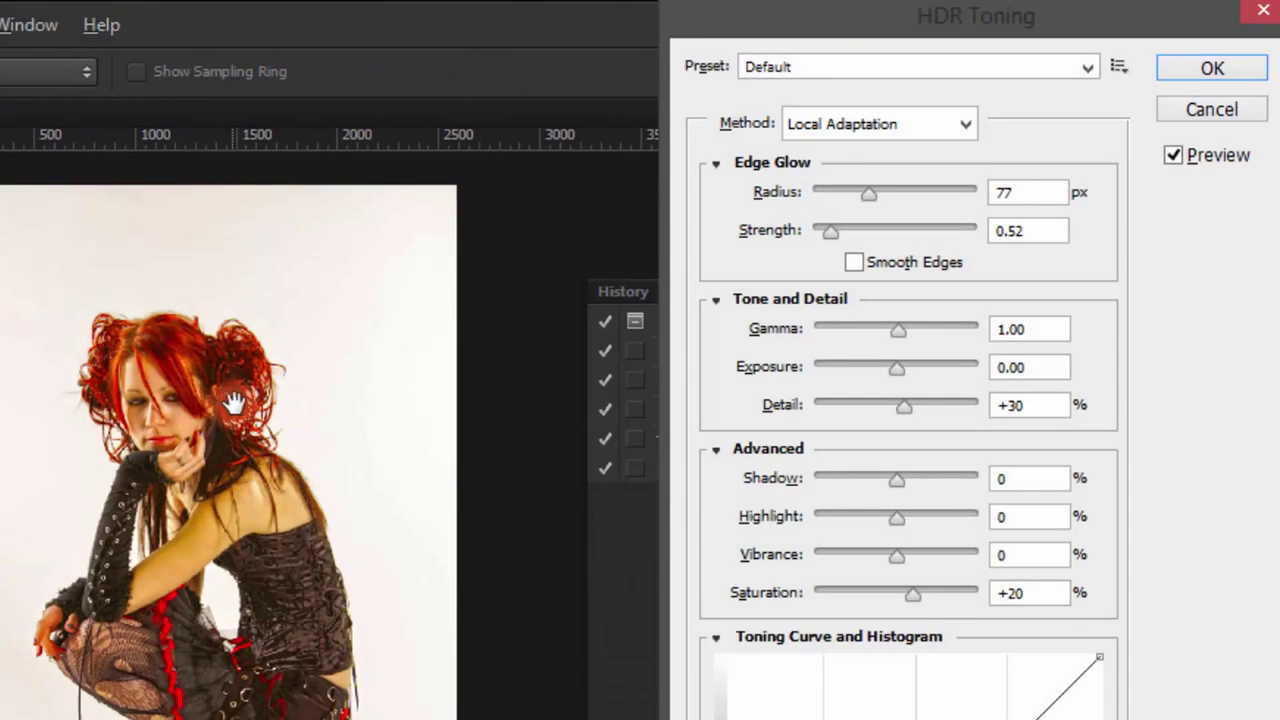
pyautogui.scroll(2, 233, 402)
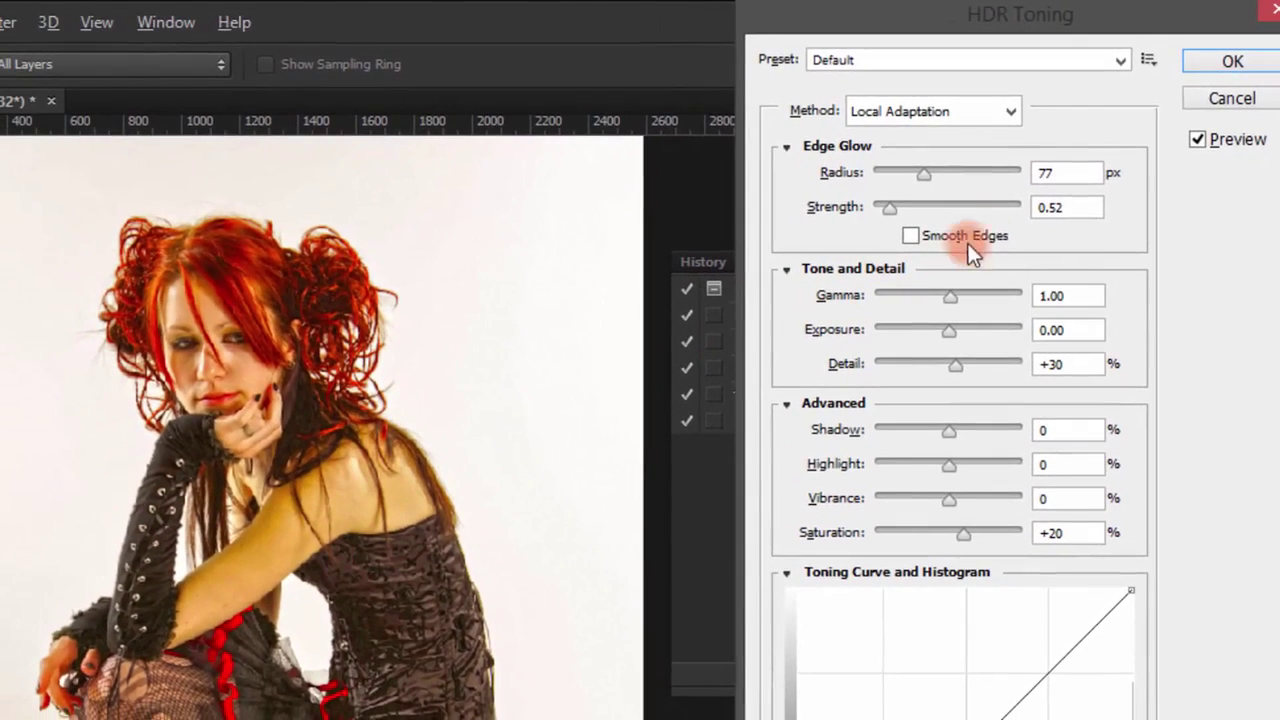
pyautogui.moveTo(919, 181); pyautogui.dragTo(890, 179)
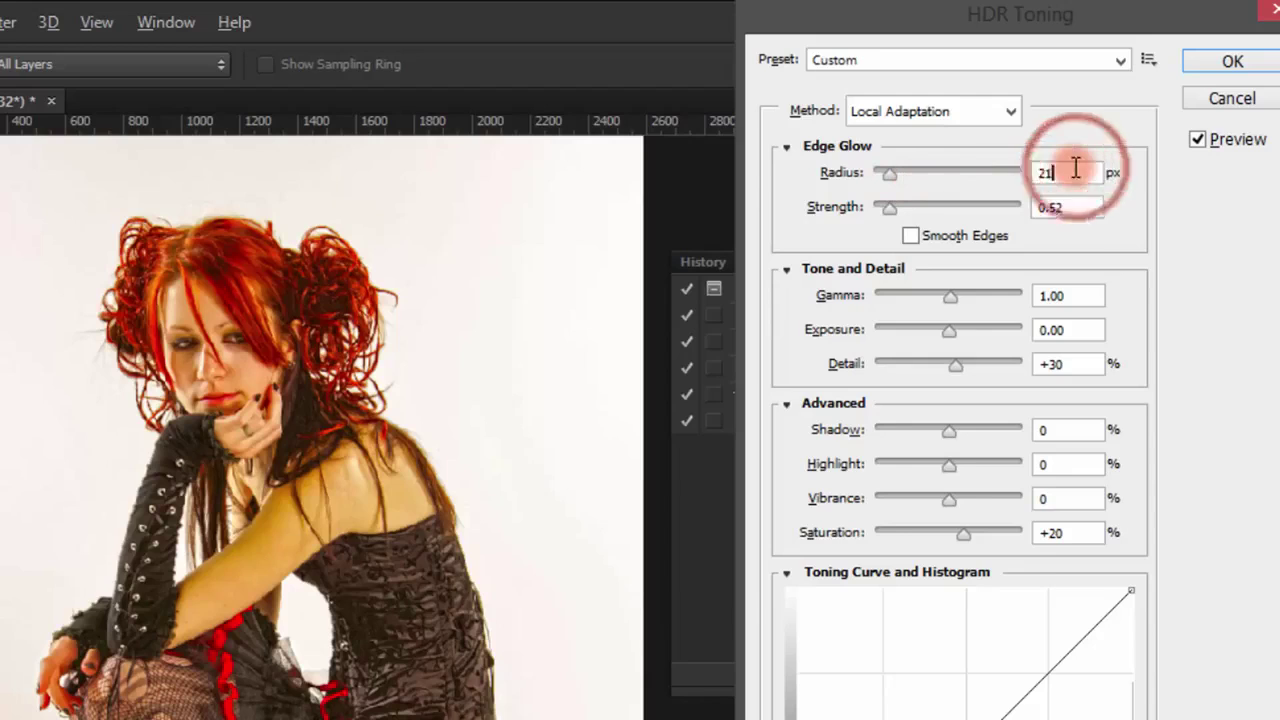
pyautogui.moveTo(1070, 172); pyautogui.dragTo(1021, 172)
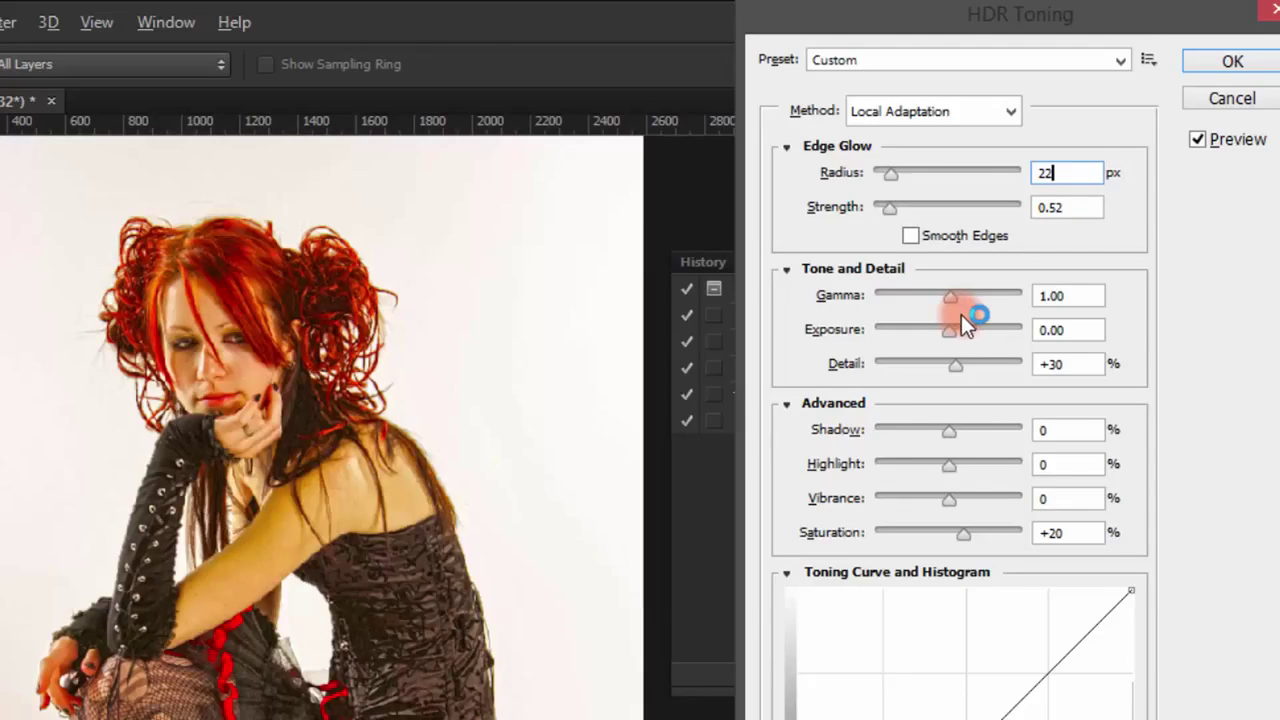
pyautogui.write('22')
pyautogui.press('Tab')
pyautogui.write('0.73')
# Raise exposure to +0.14, enter 6 for Detail, and hide Curves 1 to compare
pyautogui.moveTo(1068, 295); pyautogui.dragTo(1030, 297)
pyautogui.moveTo(1088, 337); pyautogui.dragTo(952, 337)
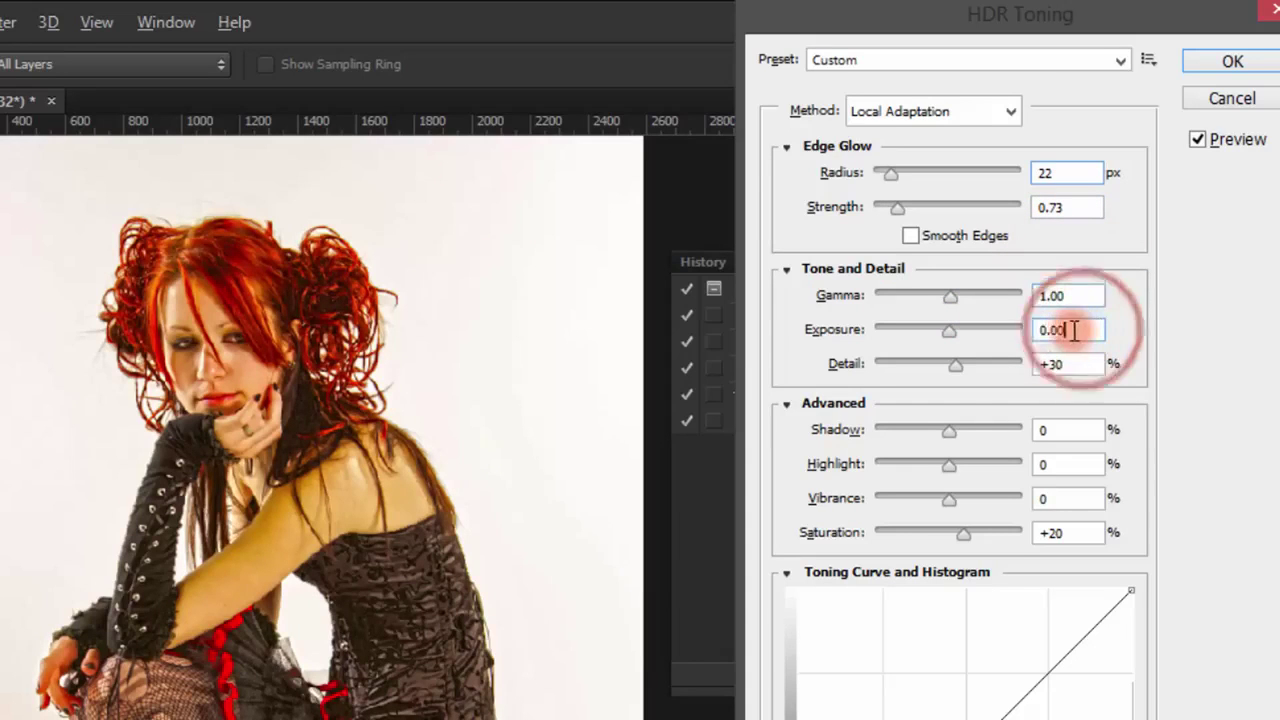
pyautogui.click(950, 333)
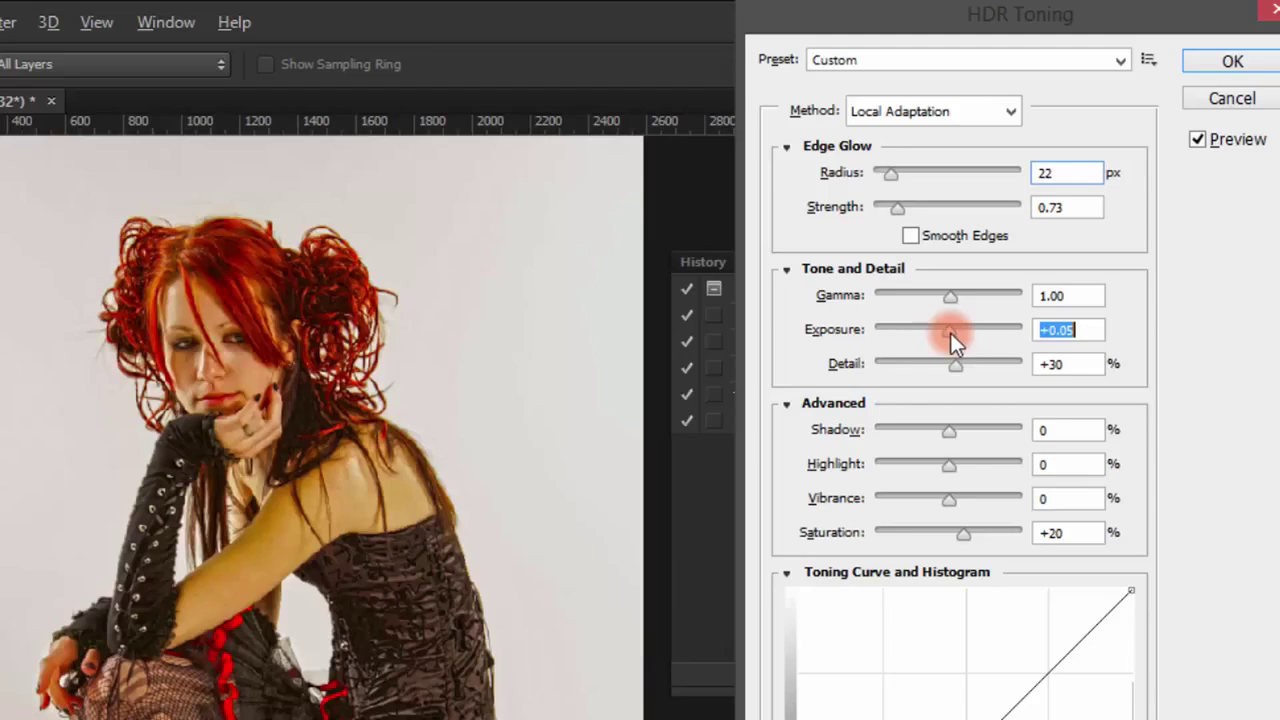
pyautogui.moveTo(950, 333); pyautogui.dragTo(951, 333)
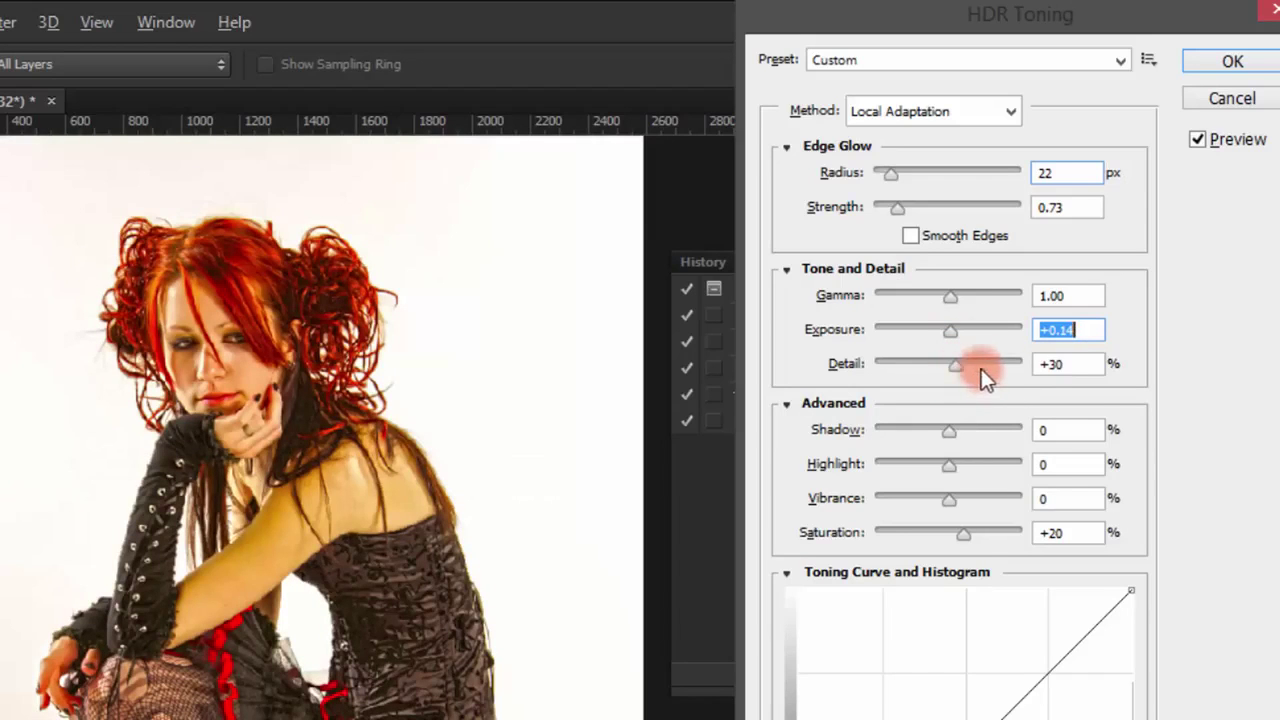
pyautogui.moveTo(1038, 362); pyautogui.dragTo(1060, 365)
pyautogui.write('6')
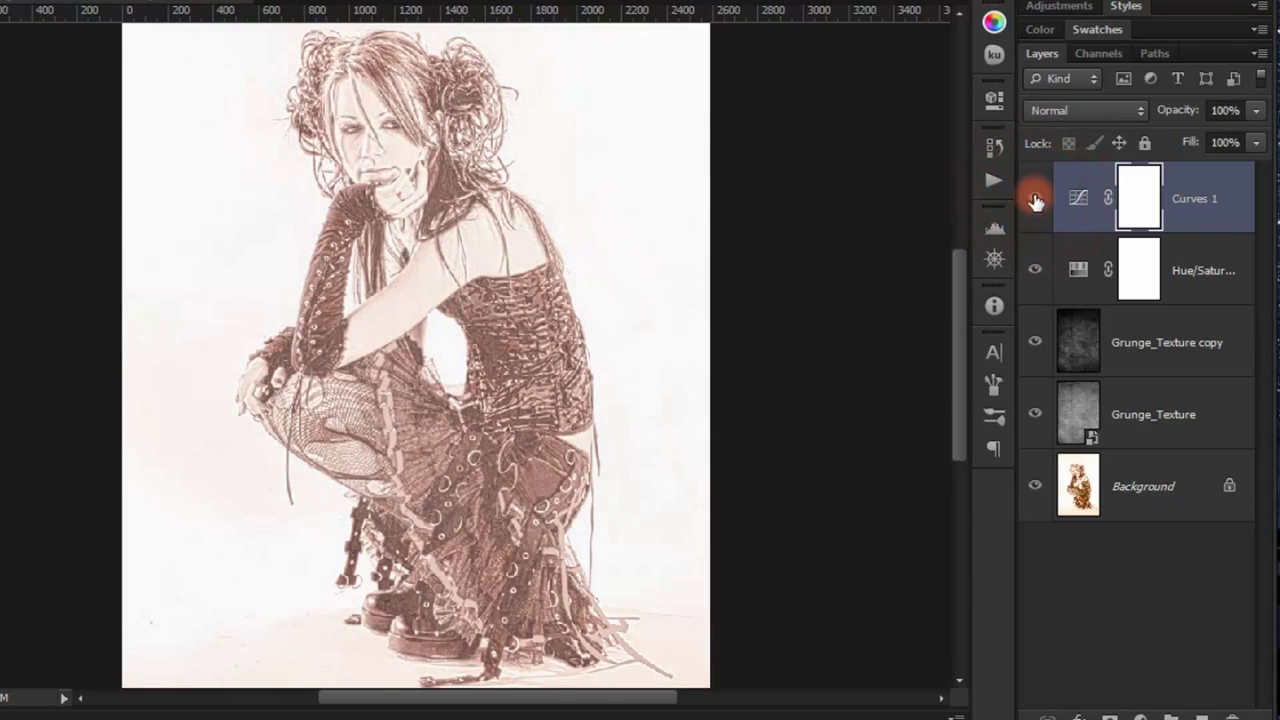
pyautogui.click(1036, 200)
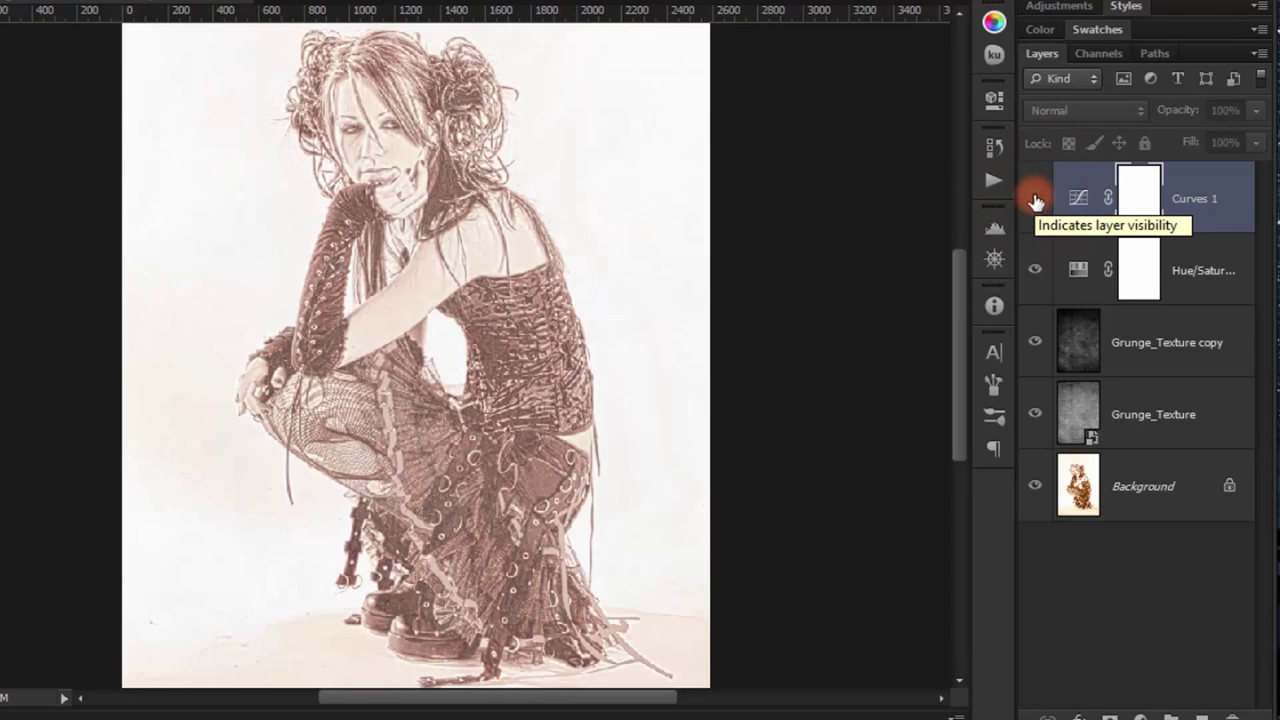
# Show Curves 1 again and drag Vintage_Texture.jpg into the doll document
pyautogui.click(1036, 200)
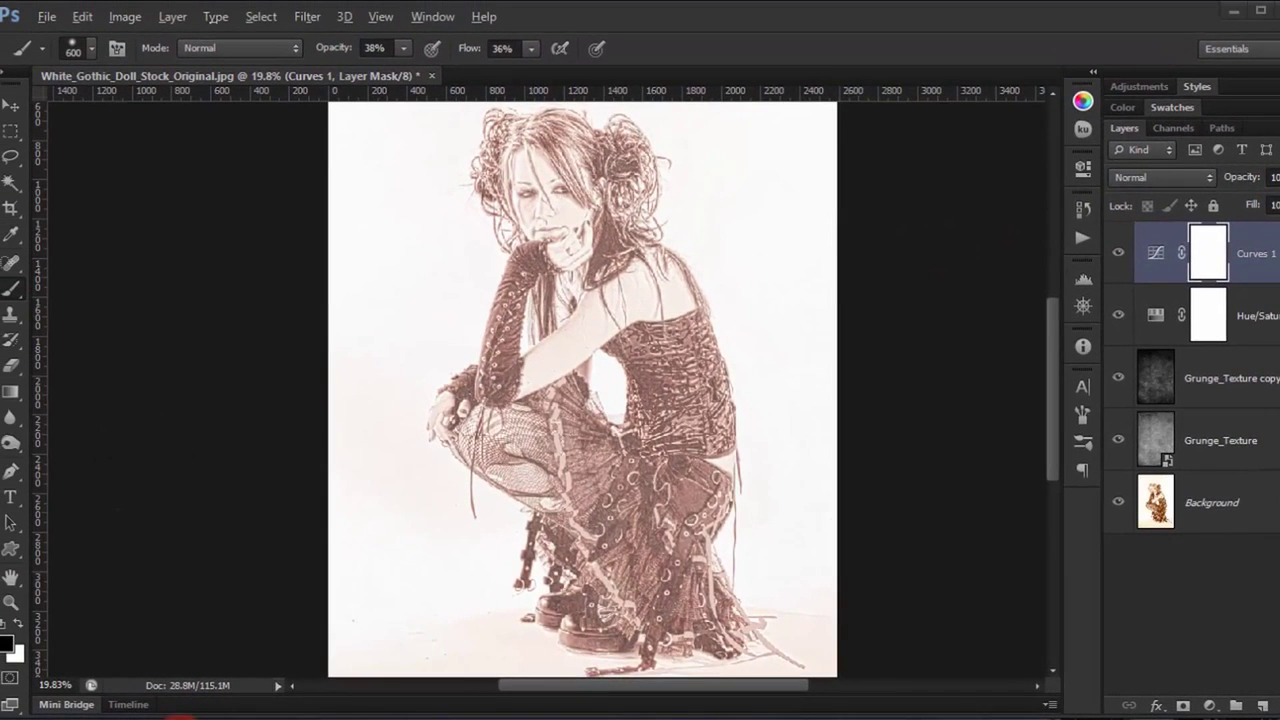
pyautogui.hotkey('alt', 'Tab')
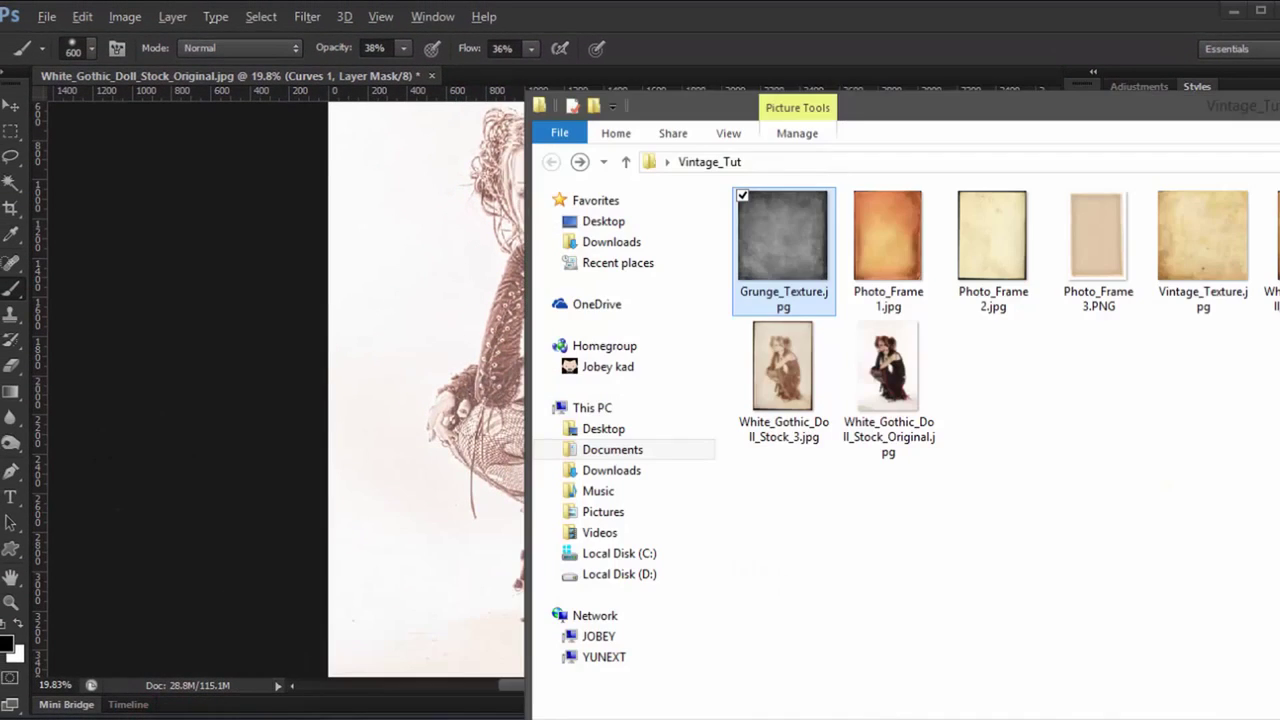
pyautogui.click(1185, 252)
pyautogui.moveTo(1205, 248); pyautogui.dragTo(405, 295)
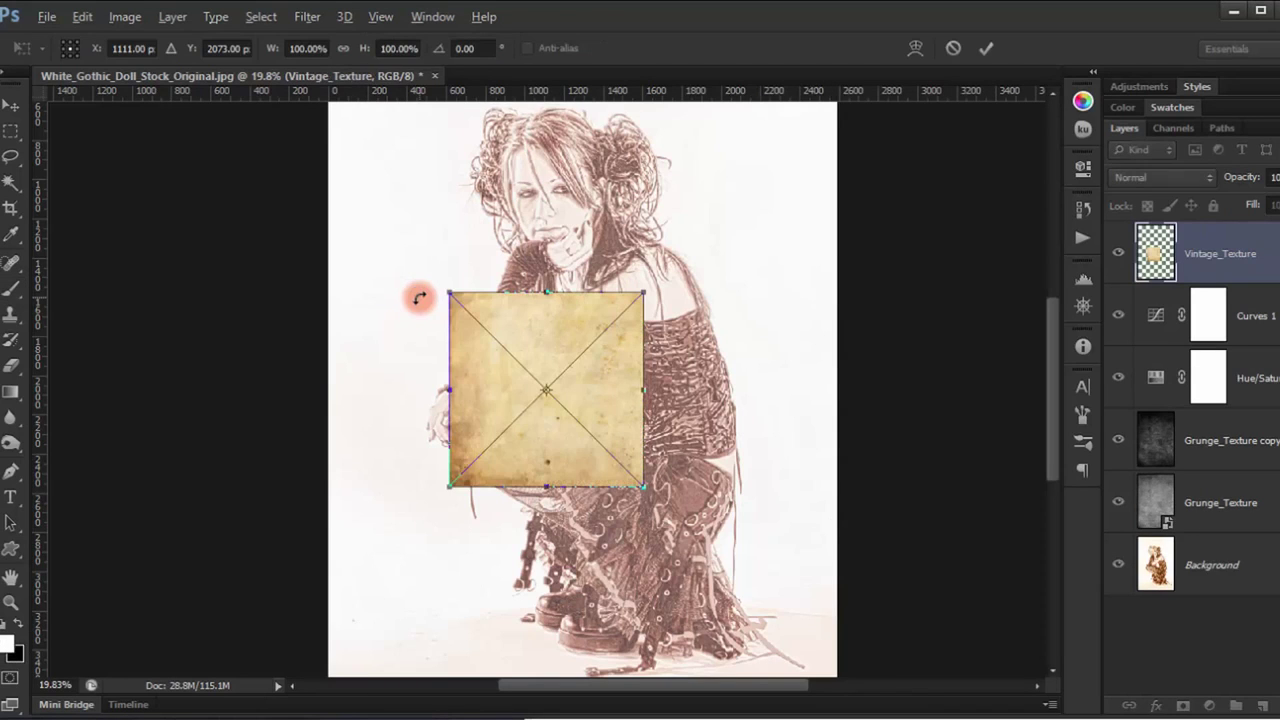
# Move and stretch the paper texture to cover the whole canvas and commit
pyautogui.moveTo(586, 363); pyautogui.dragTo(465, 172)
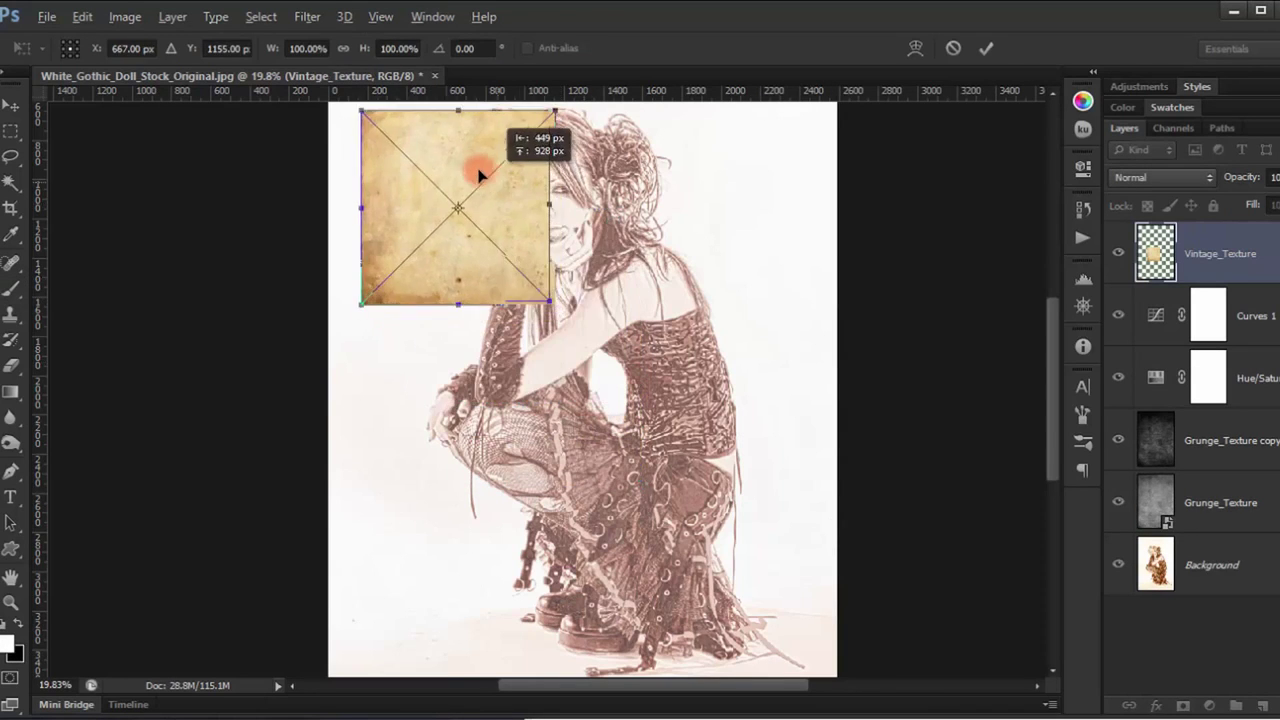
pyautogui.scroll(2, 515, 240)
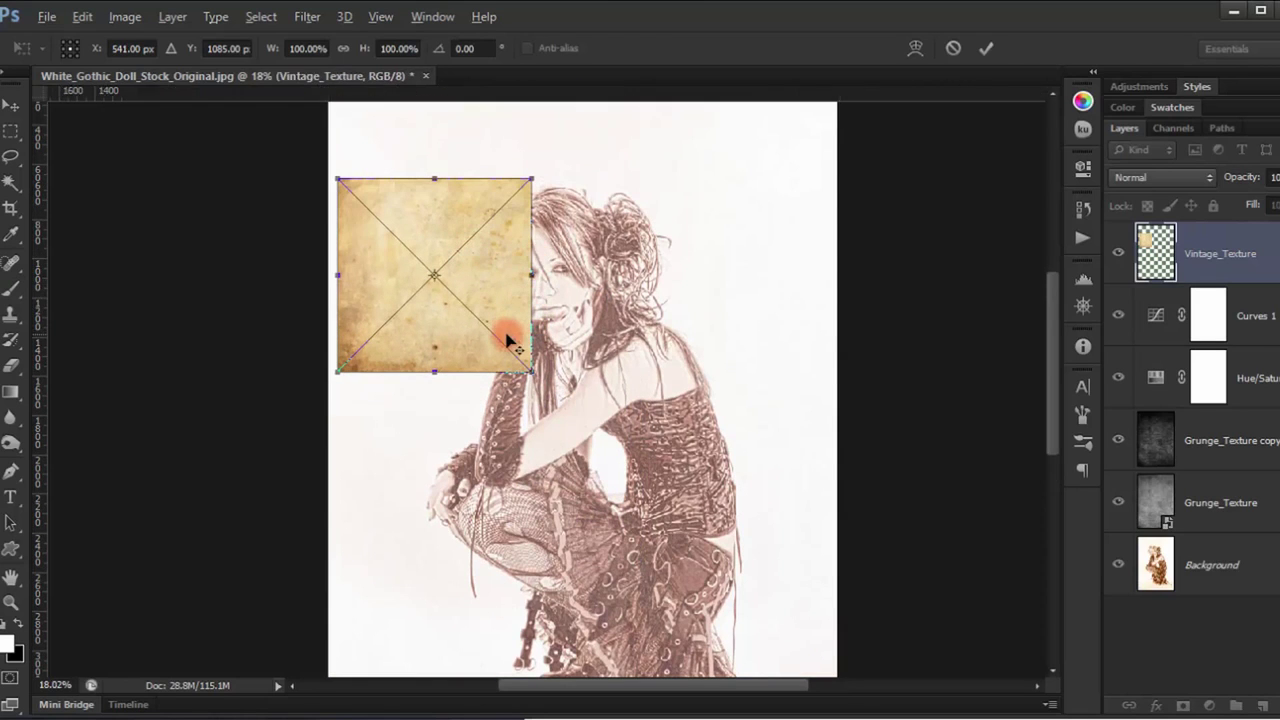
pyautogui.scroll(-3, 507, 340)
pyautogui.scroll(-2, 503, 340)
pyautogui.moveTo(474, 326)
pyautogui.mouseDown()
pyautogui.moveTo(468, 255)
pyautogui.moveTo(712, 612)
pyautogui.moveTo(705, 628)
pyautogui.mouseUp()
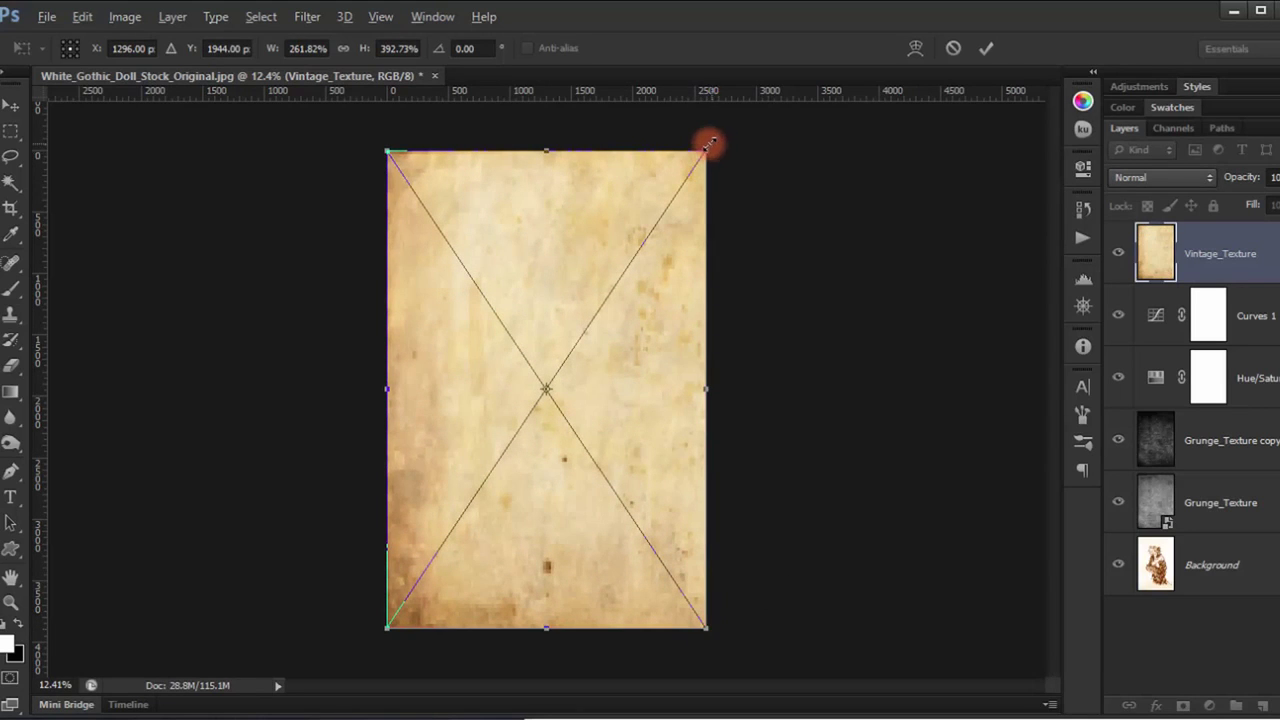
pyautogui.moveTo(709, 143); pyautogui.dragTo(709, 147)
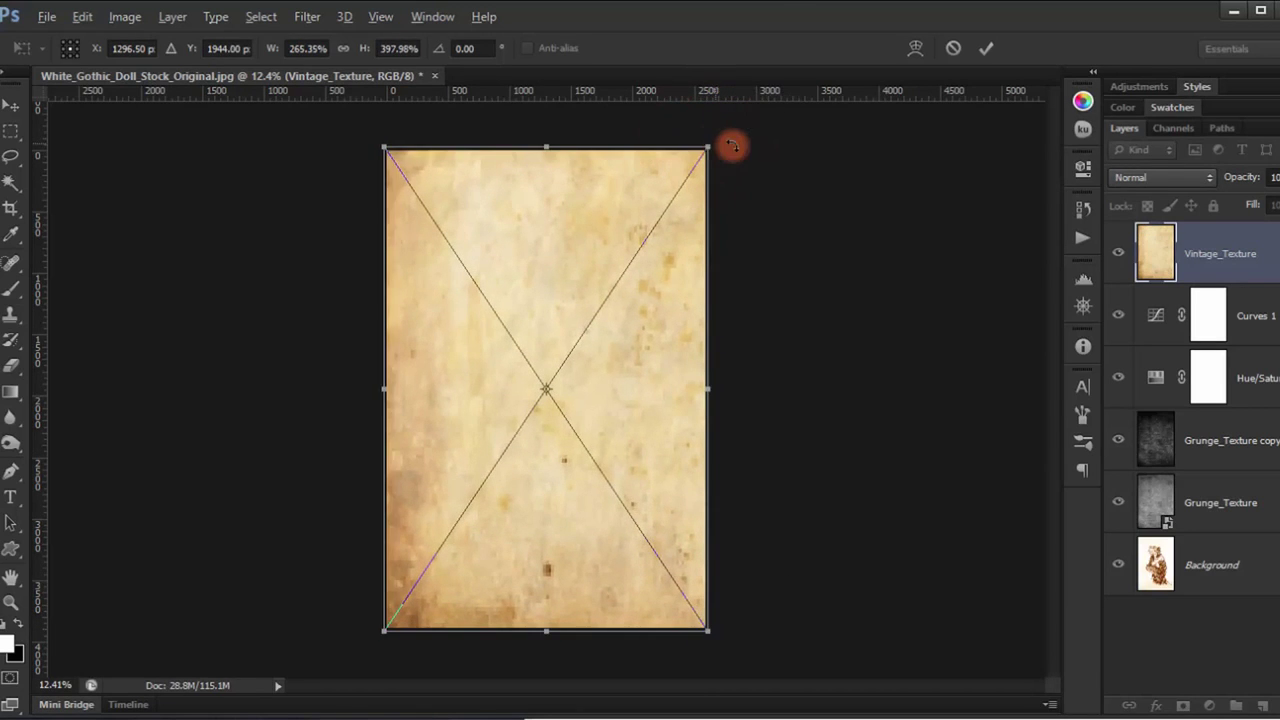
pyautogui.press('b')
pyautogui.press('Return')
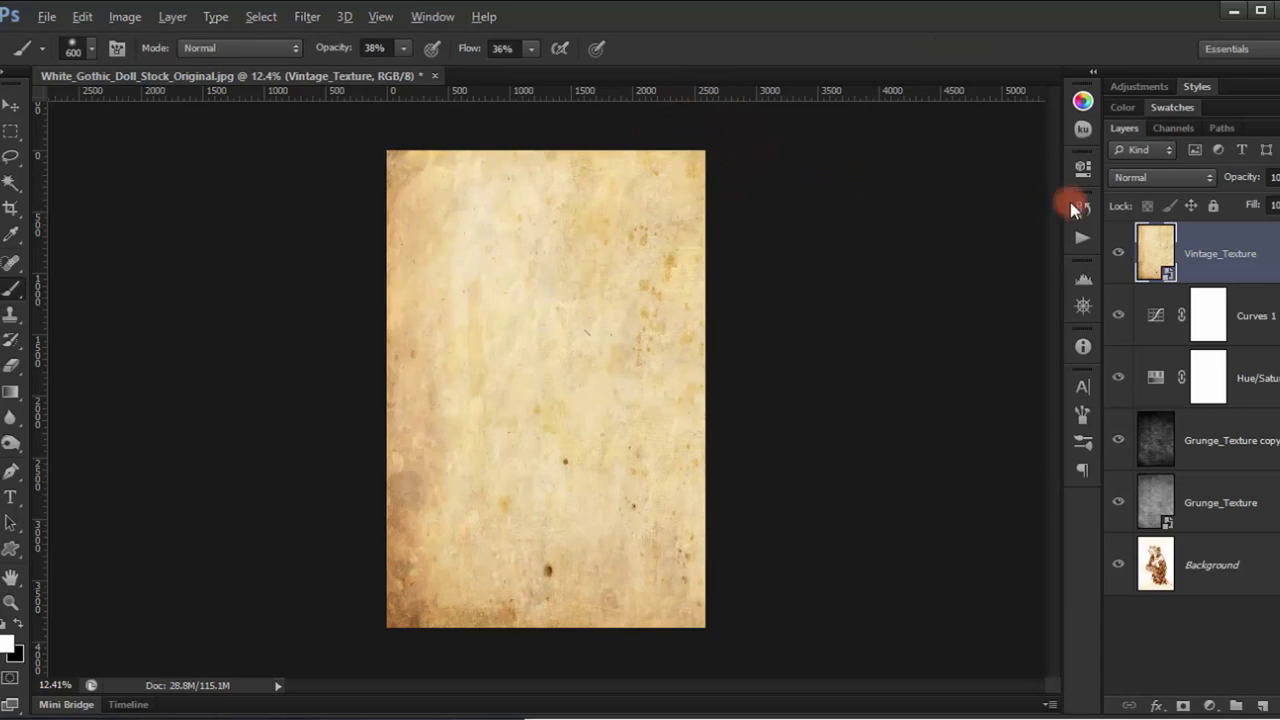
# Set the Vintage_Texture layer to Multiply at about 43% opacity
pyautogui.click(1157, 180)
pyautogui.click(1140, 263)
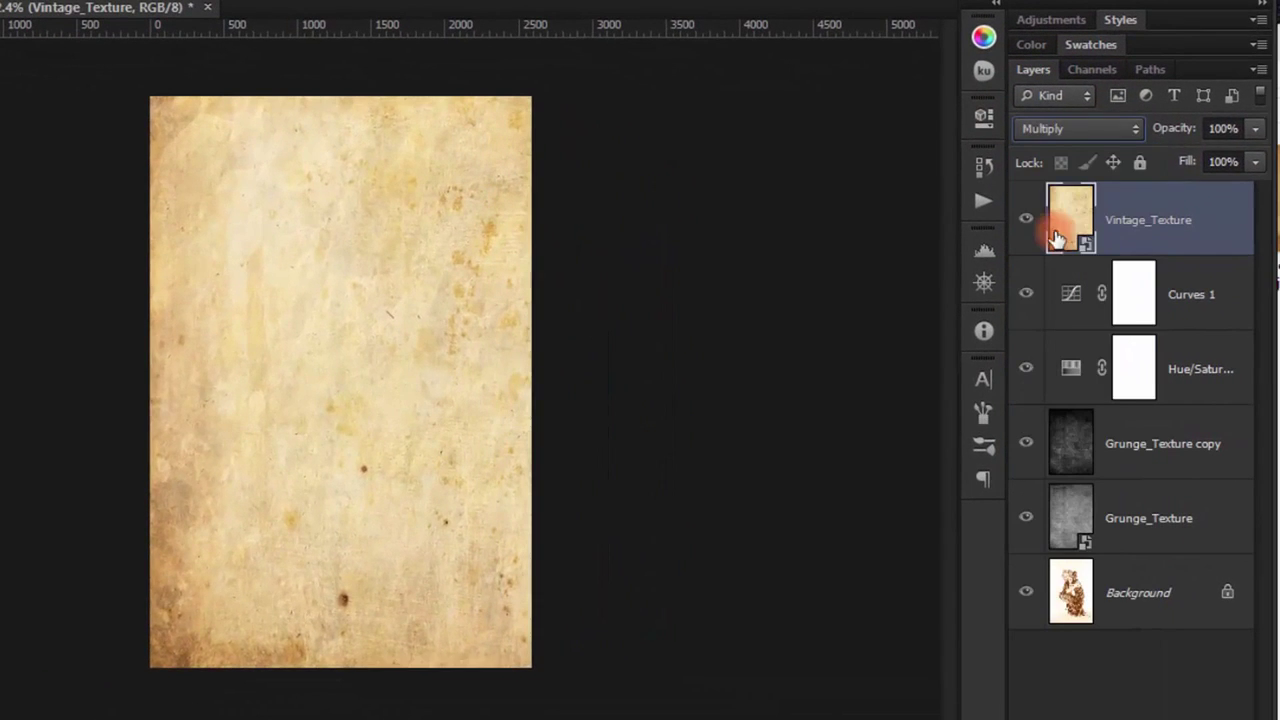
pyautogui.moveTo(1192, 130); pyautogui.dragTo(1124, 133)
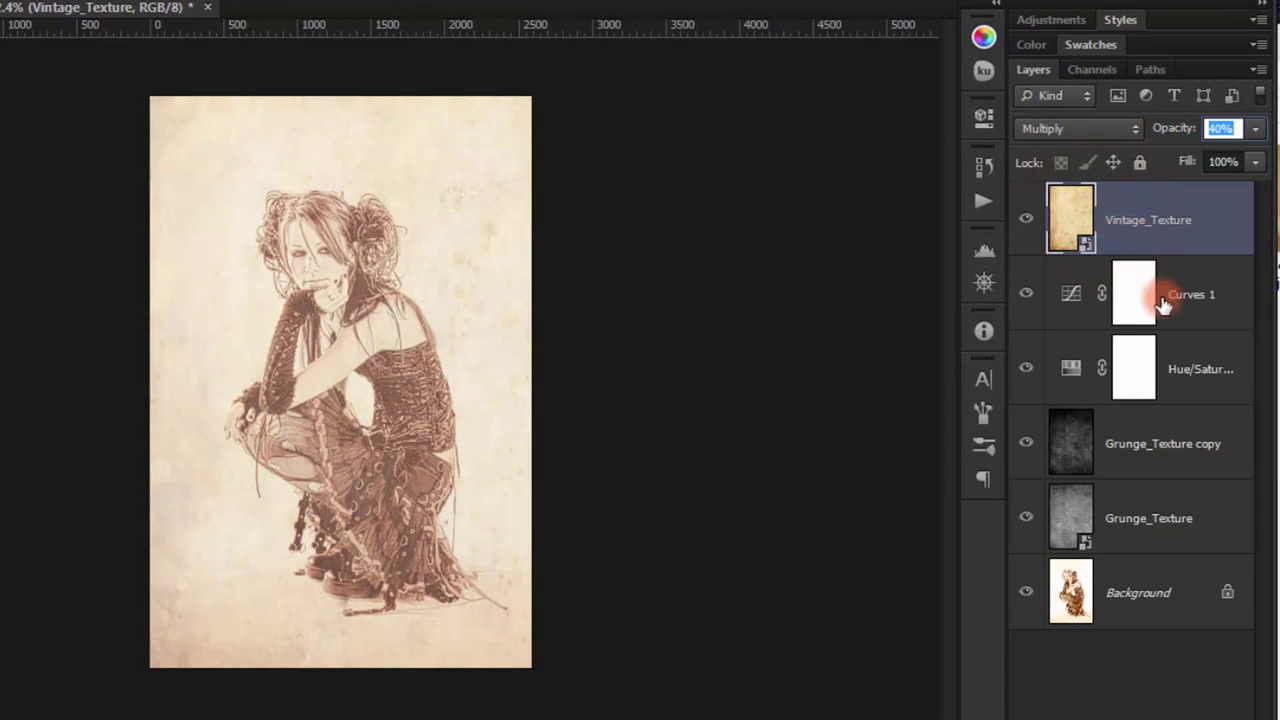
pyautogui.click(1128, 294)
pyautogui.click(1162, 240)
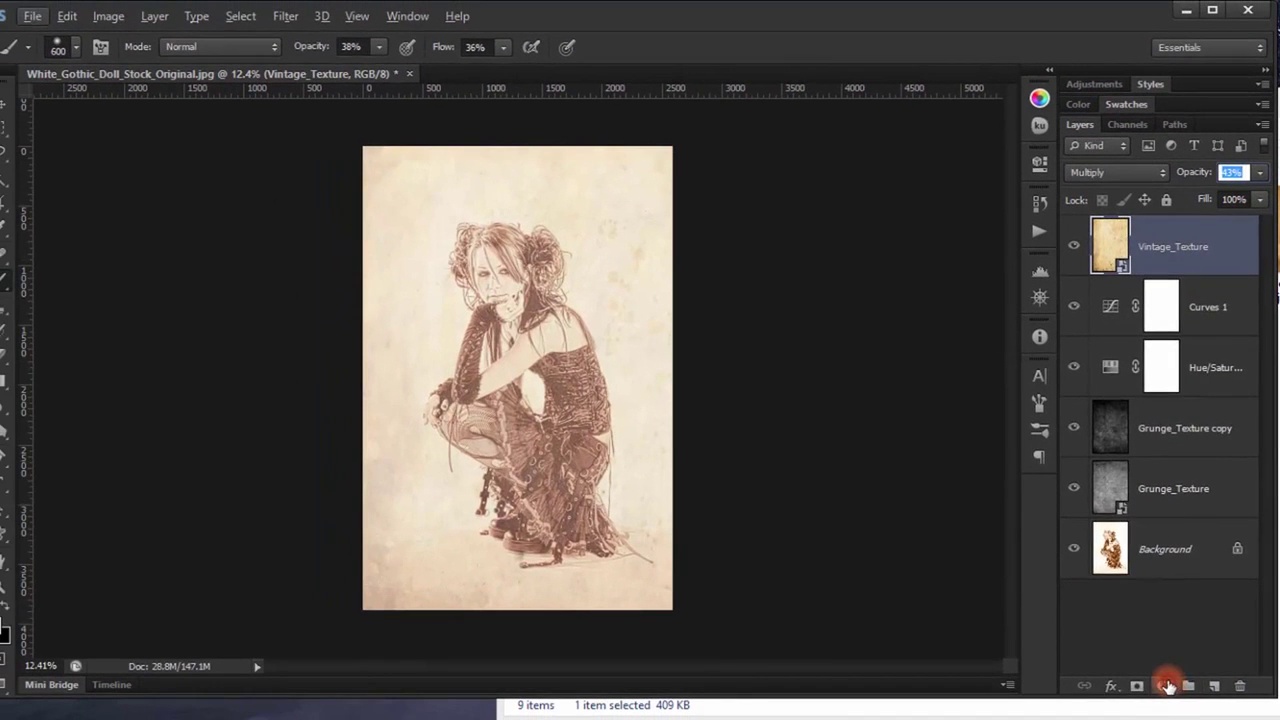
pyautogui.click(1166, 686)
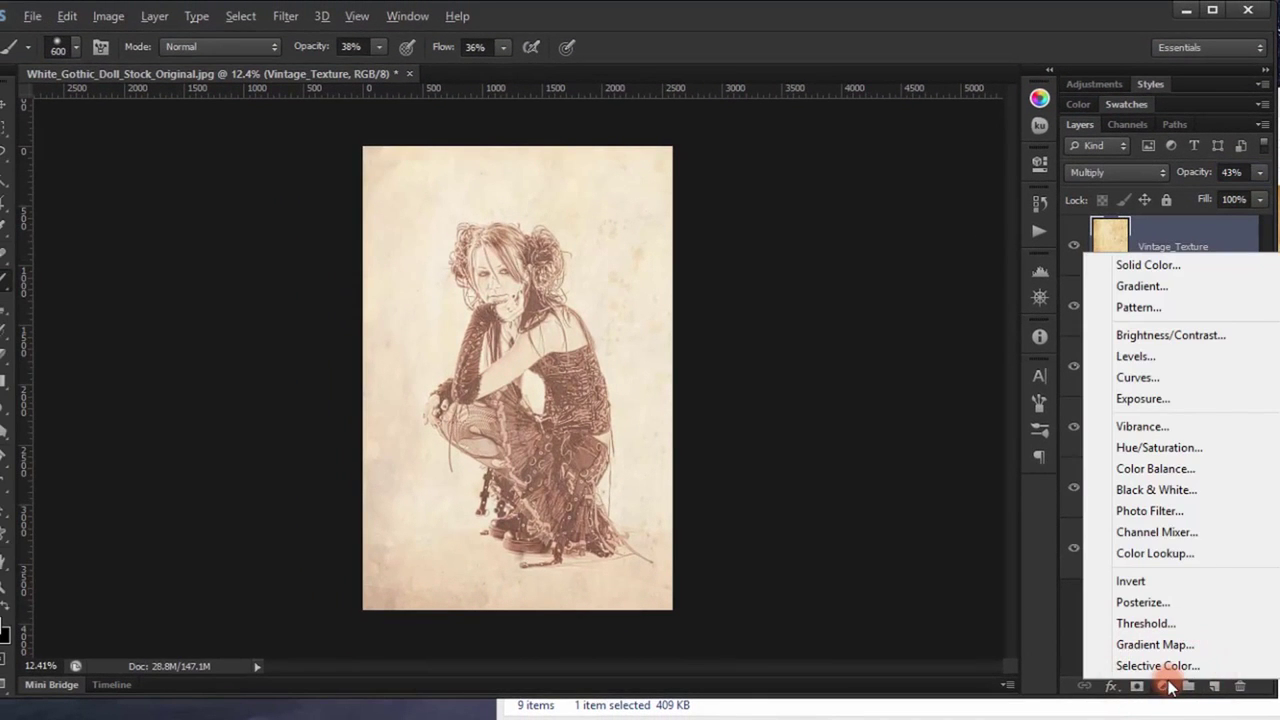
# Start a Solid Color fill layer and enter the hex colour edd7ca
pyautogui.click(1180, 264)
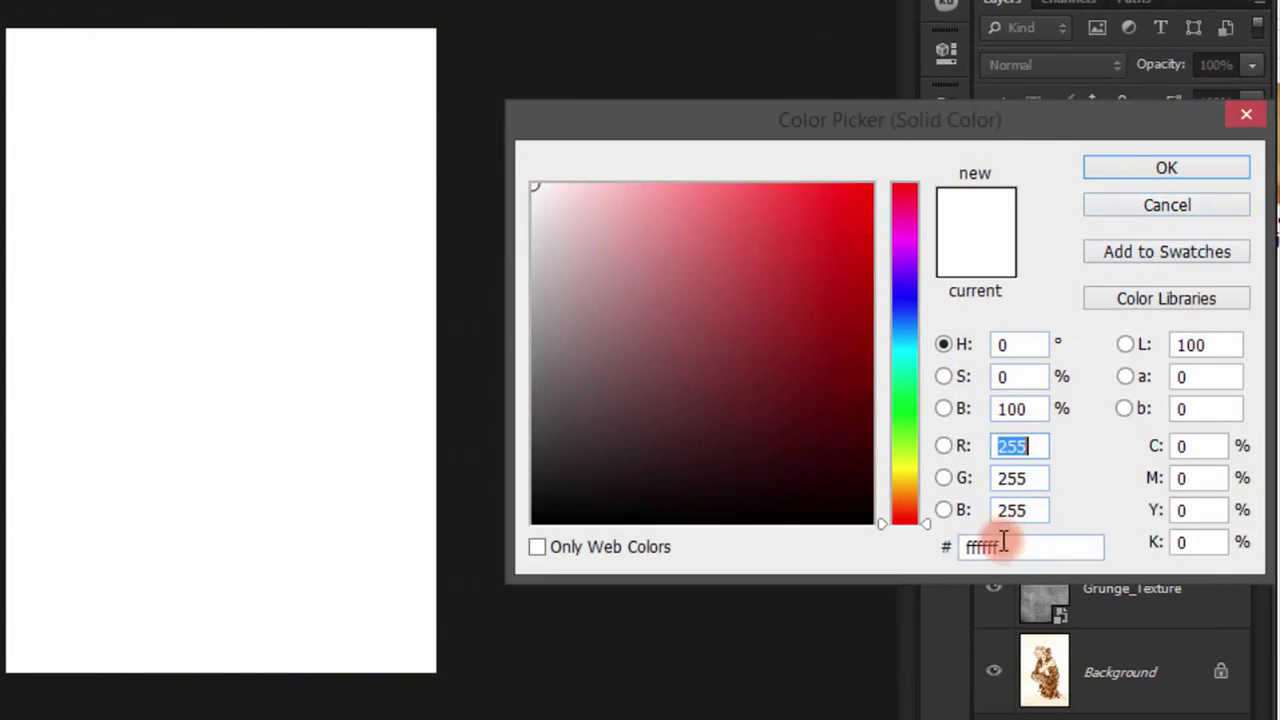
pyautogui.moveTo(917, 526); pyautogui.dragTo(902, 504)
pyautogui.moveTo(1010, 543); pyautogui.dragTo(963, 546)
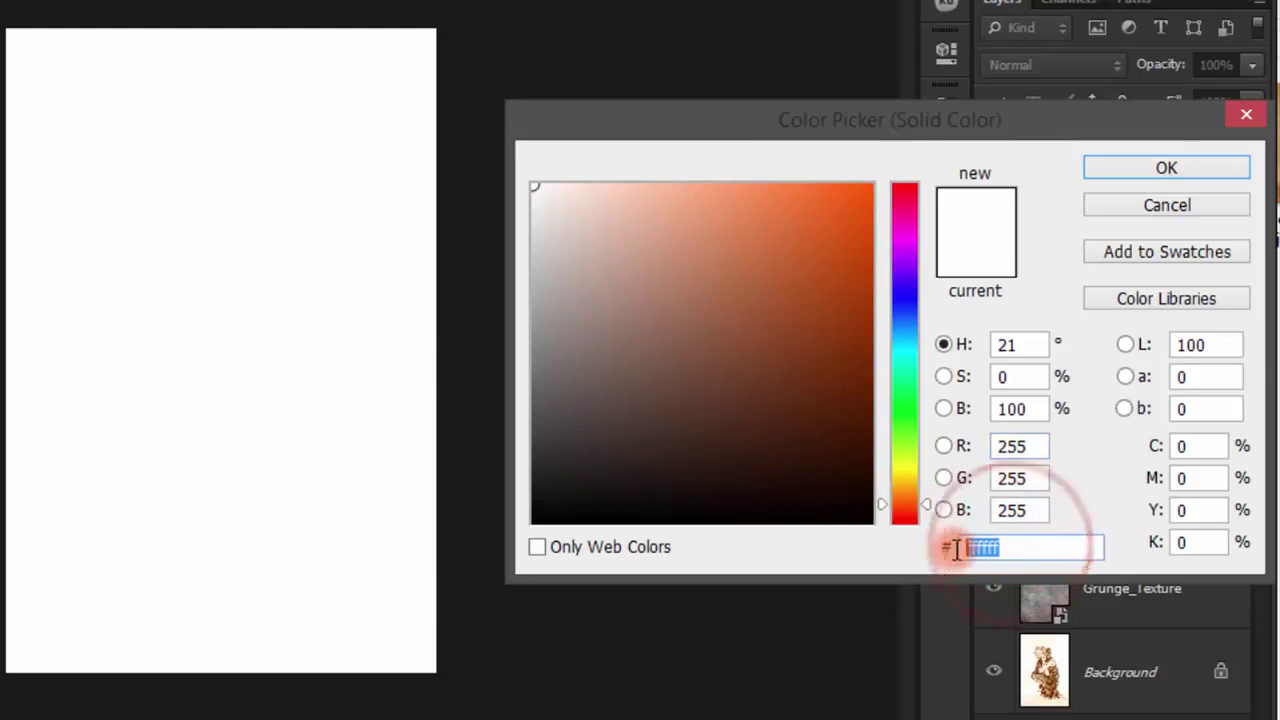
pyautogui.write('ed')
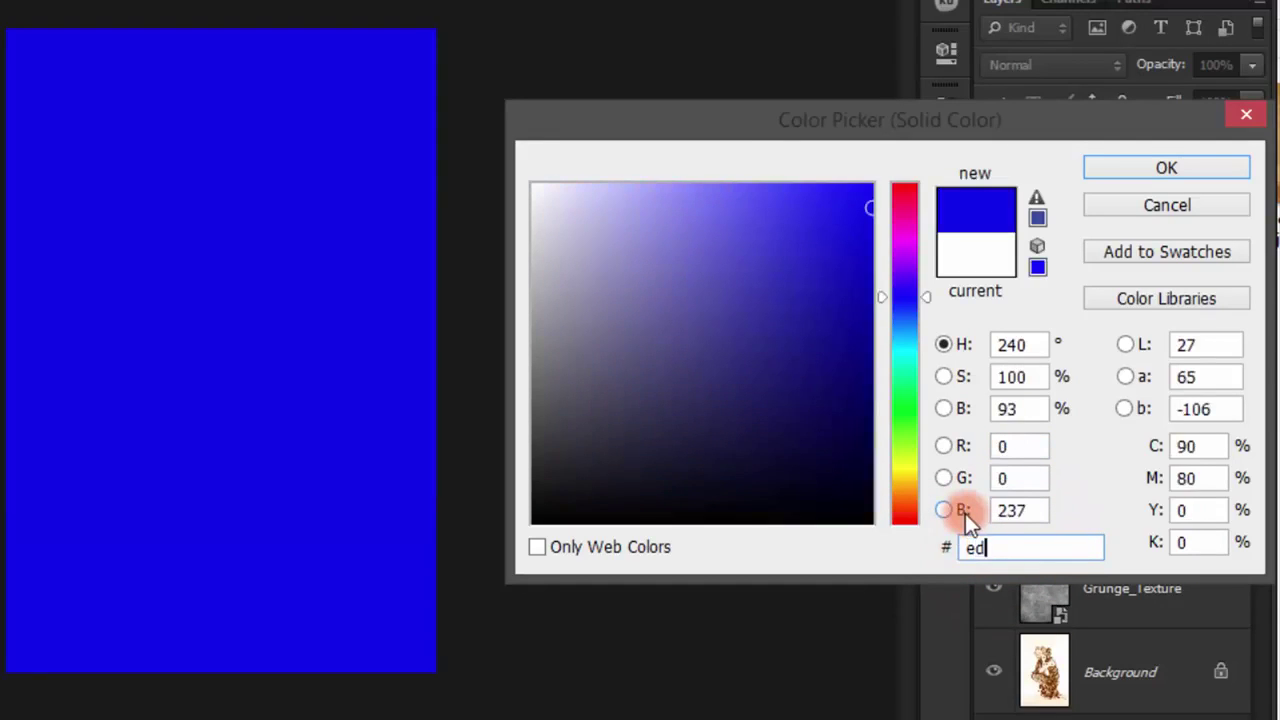
pyautogui.write('d7')
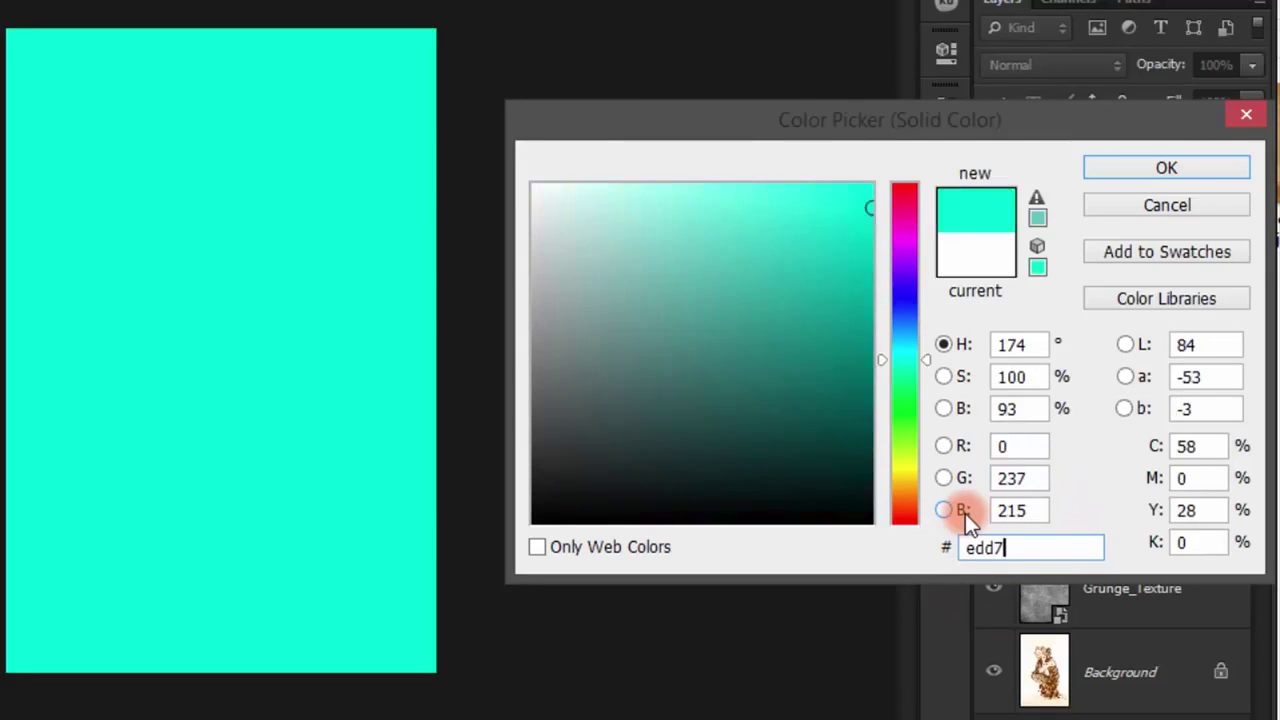
pyautogui.write('ca')
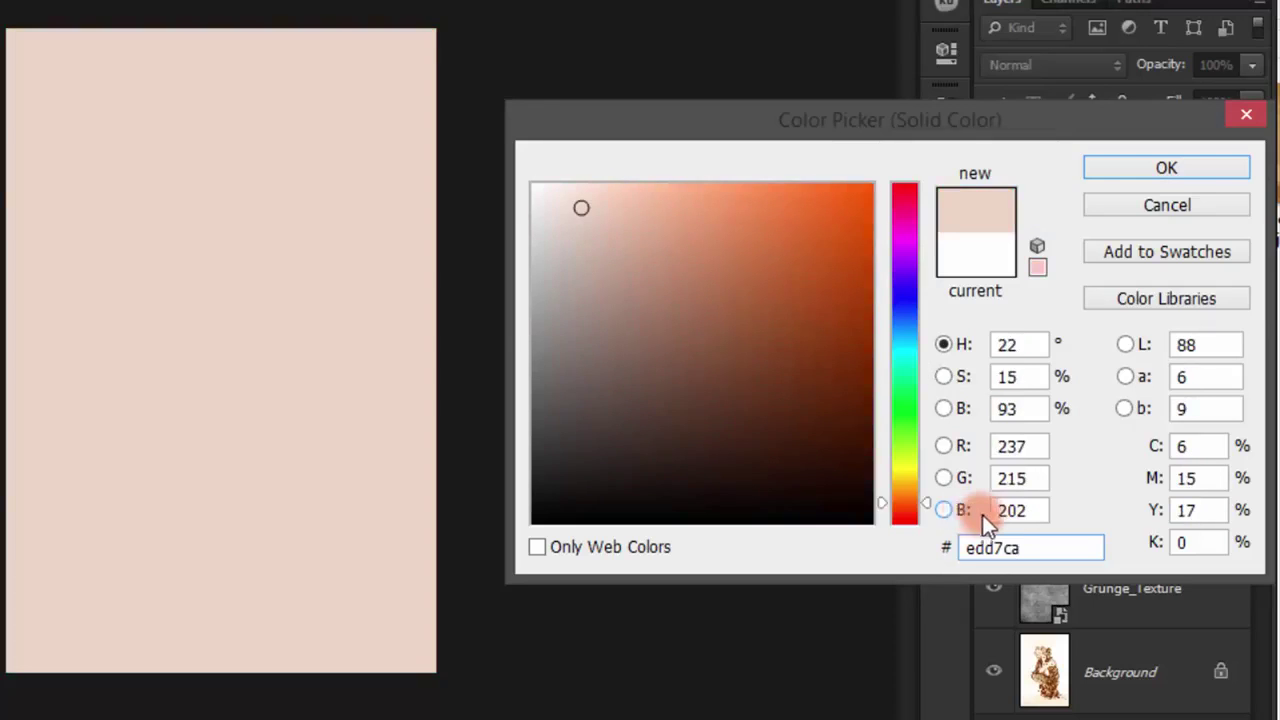
# Confirm the beige fill and set Color Fill 1 to Multiply at 20% opacity
pyautogui.click(1142, 170)
pyautogui.click(1074, 66)
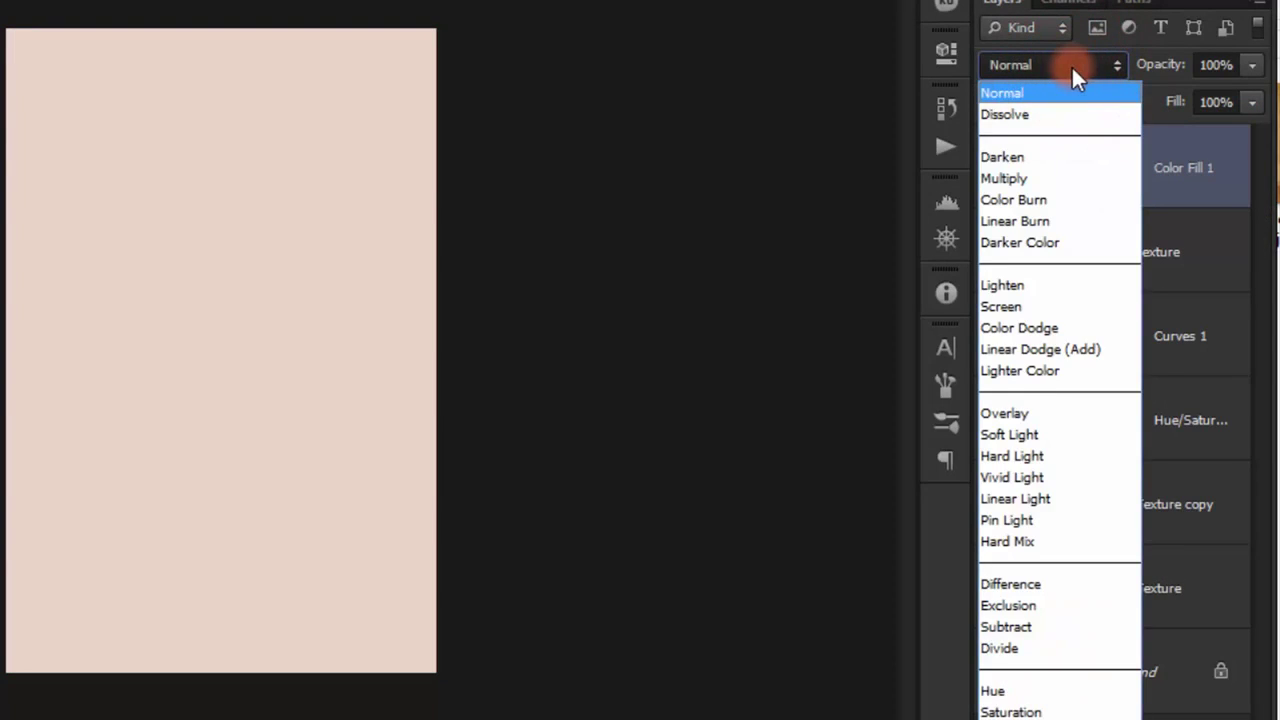
pyautogui.click(1039, 178)
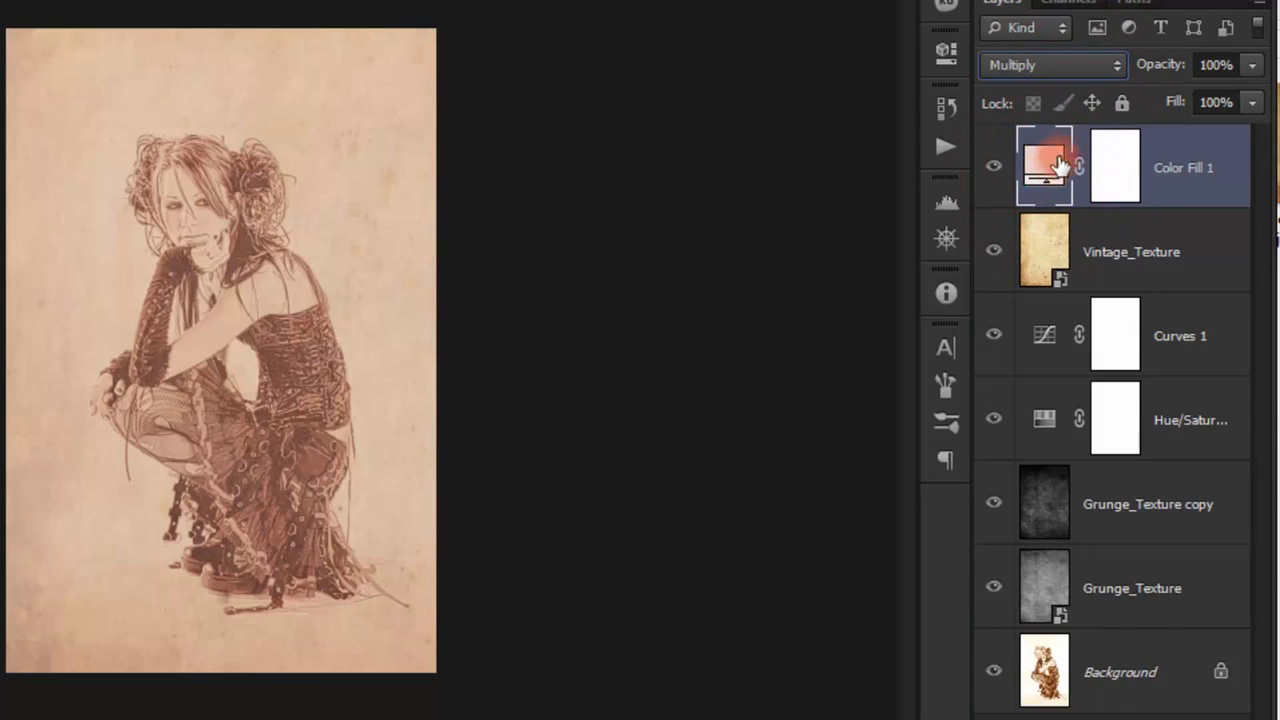
pyautogui.click(1216, 64)
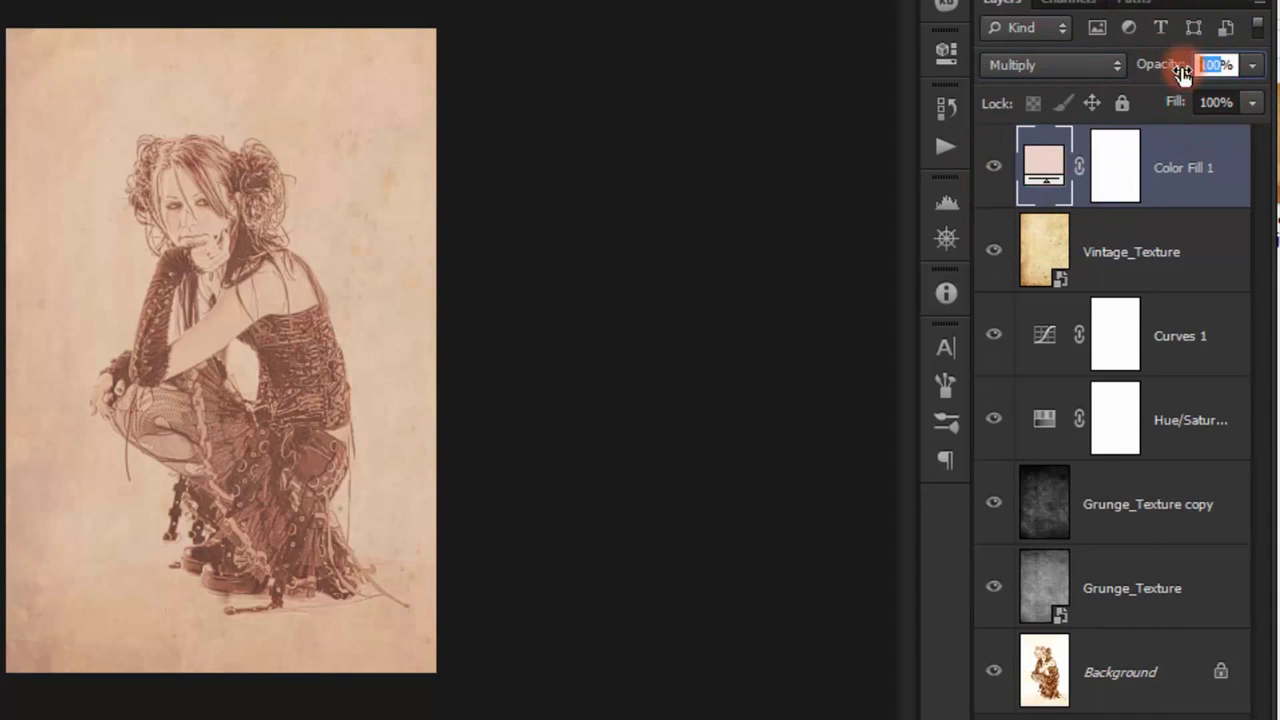
pyautogui.write('20')
pyautogui.press('Return')
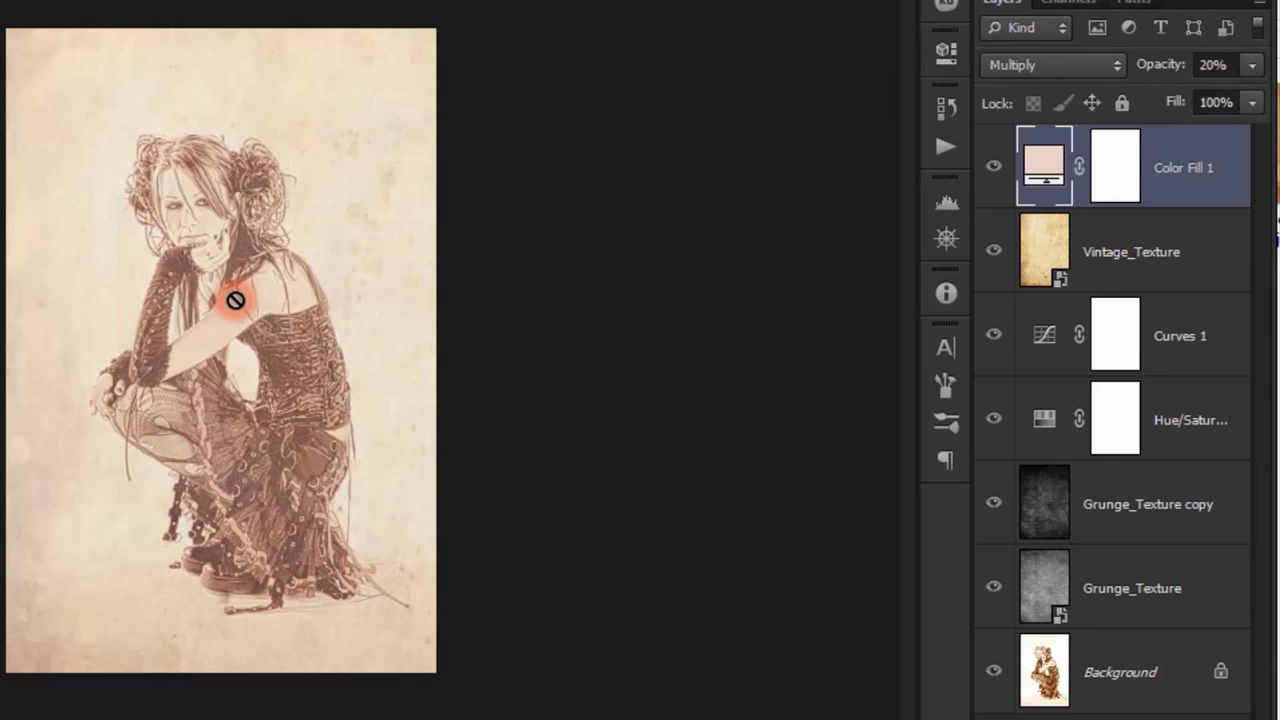
# Inspect the head, hair and paper texture up close, then add an empty Layer 1
pyautogui.scroll(3, 254, 319)
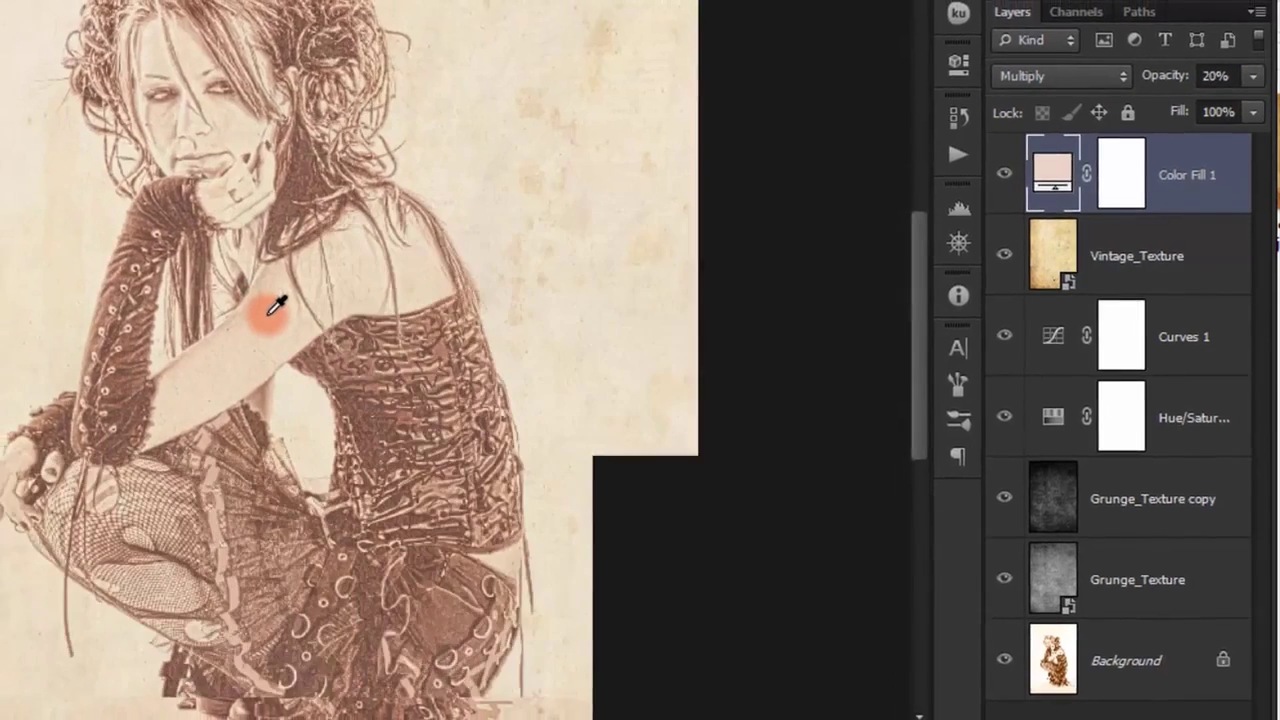
pyautogui.scroll(3, 310, 270)
pyautogui.moveTo(383, 279); pyautogui.dragTo(391, 466)
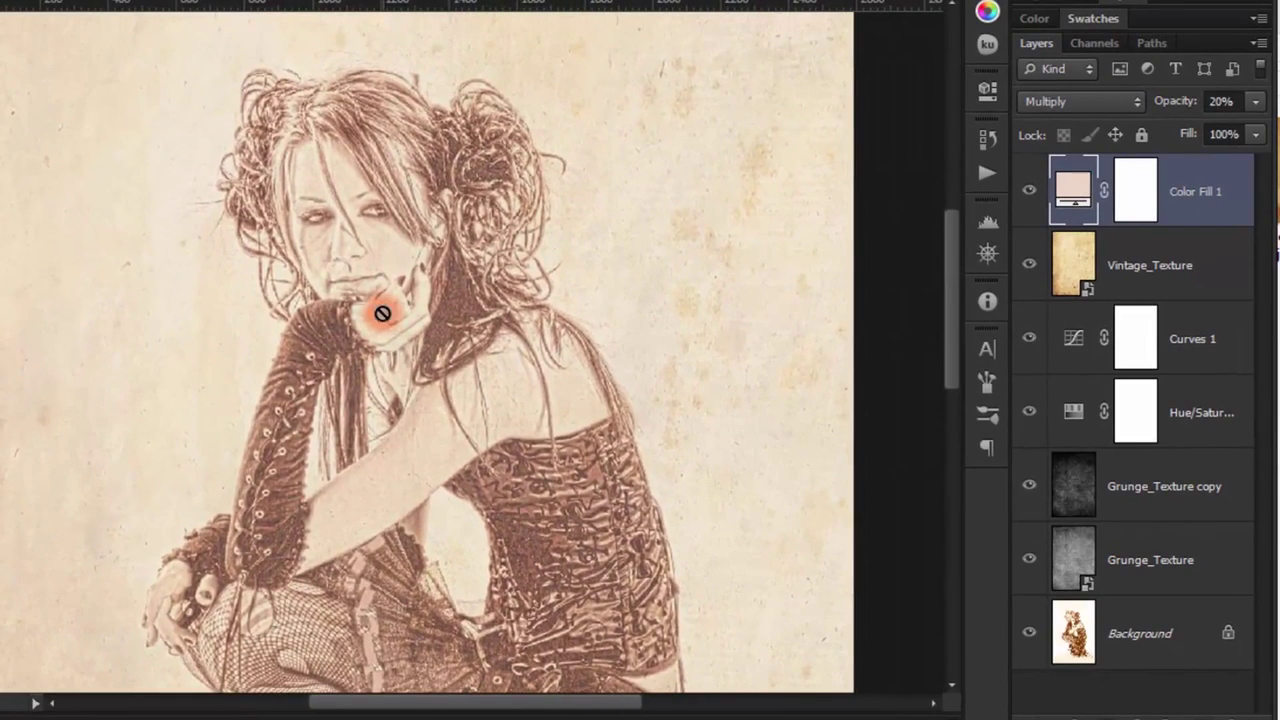
pyautogui.scroll(-2, 374, 311)
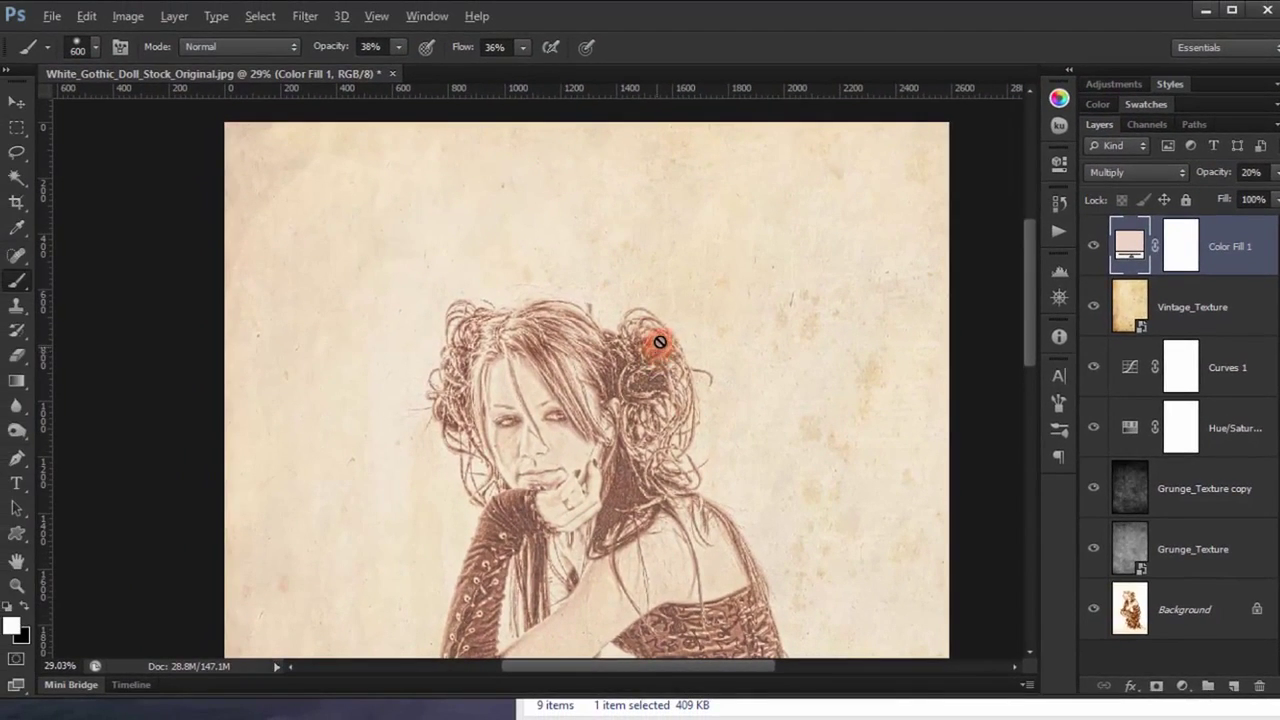
pyautogui.scroll(3, 791, 277)
pyautogui.moveTo(837, 263)
pyautogui.mouseDown()
pyautogui.moveTo(866, 326)
pyautogui.moveTo(482, 381)
pyautogui.mouseUp()
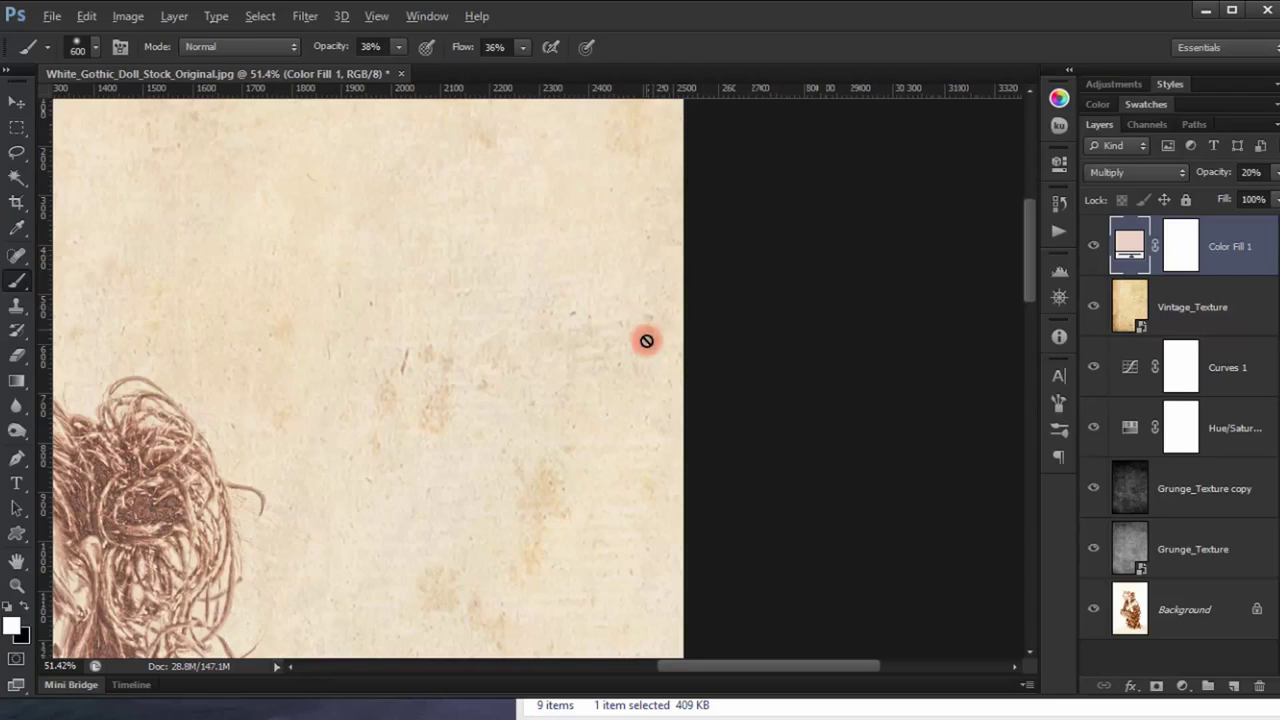
pyautogui.moveTo(614, 406)
pyautogui.mouseDown()
pyautogui.moveTo(637, 420)
pyautogui.moveTo(638, 381)
pyautogui.mouseUp()
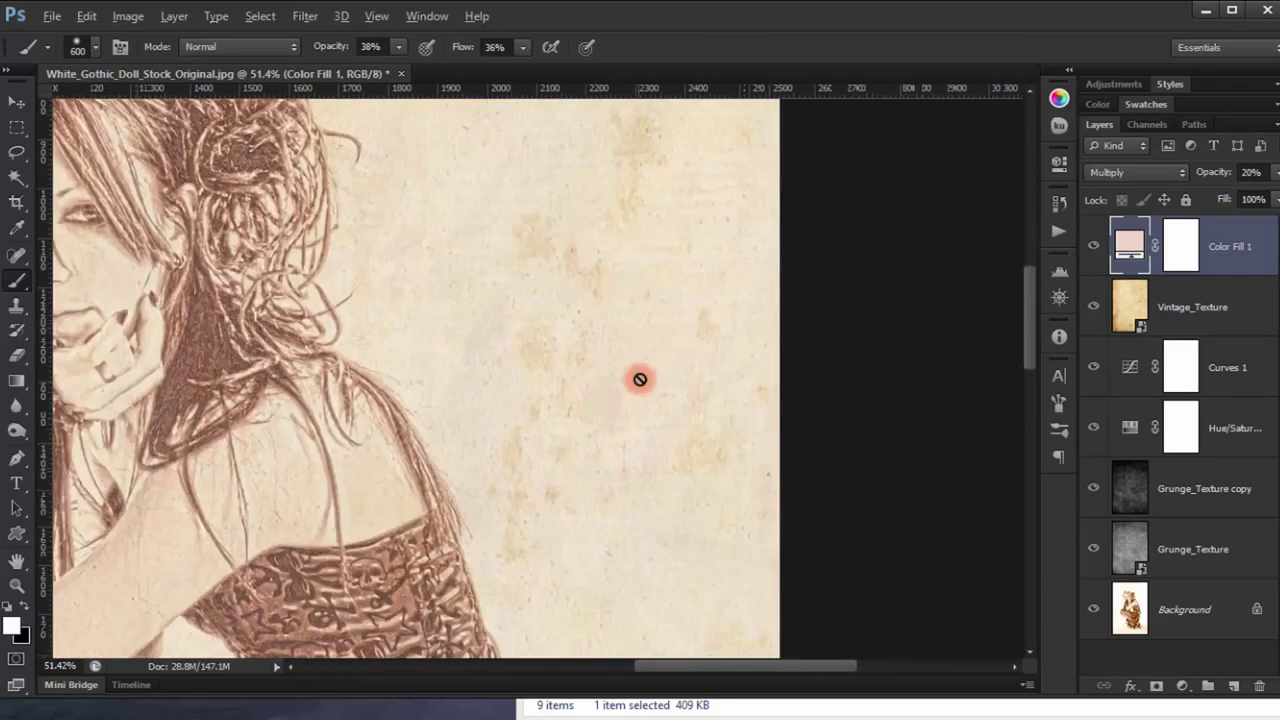
pyautogui.scroll(-5, 638, 381)
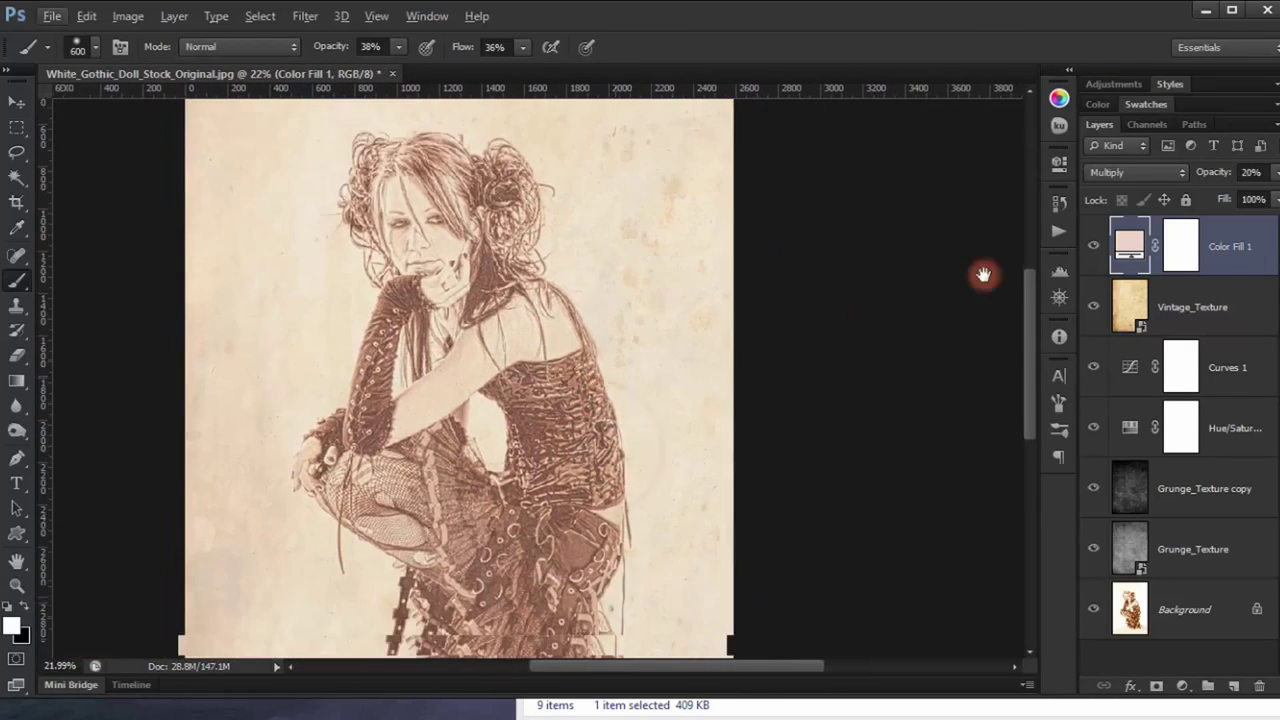
pyautogui.moveTo(983, 274); pyautogui.dragTo(1003, 234)
pyautogui.click(1231, 686)
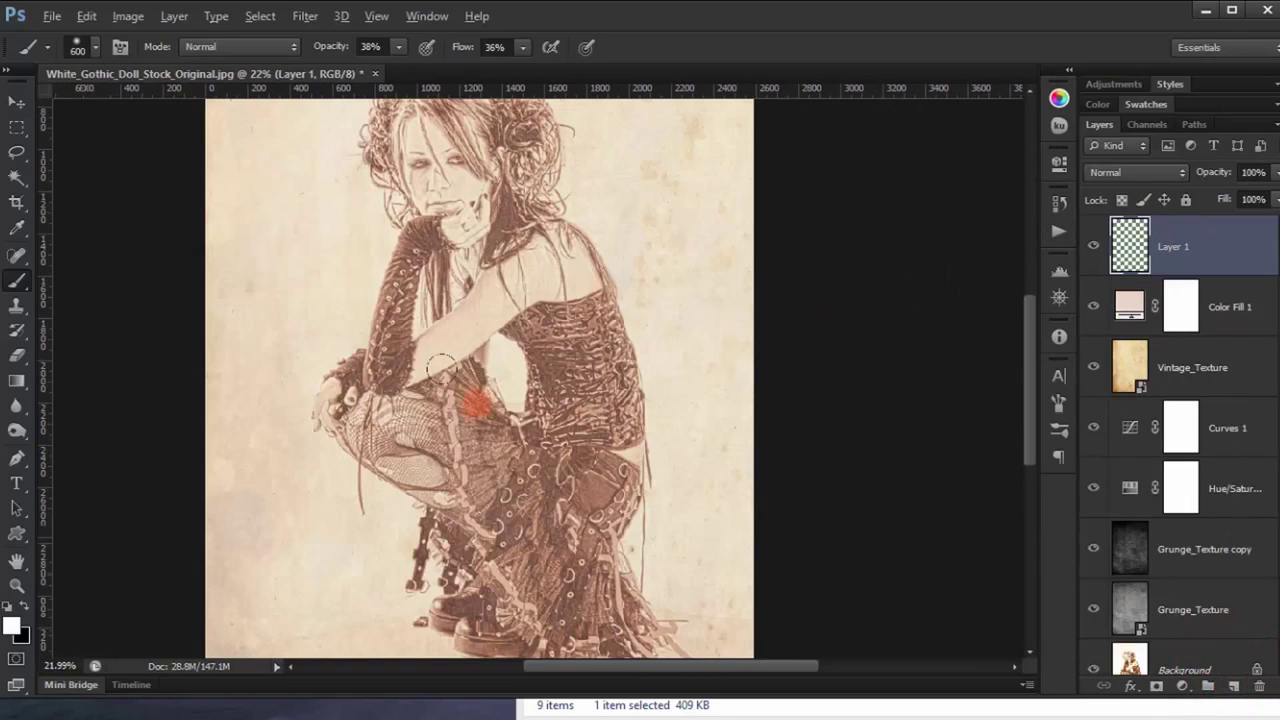
# Choose the standard Brush with 100% opacity and 40% flow
pyautogui.click(18, 287)
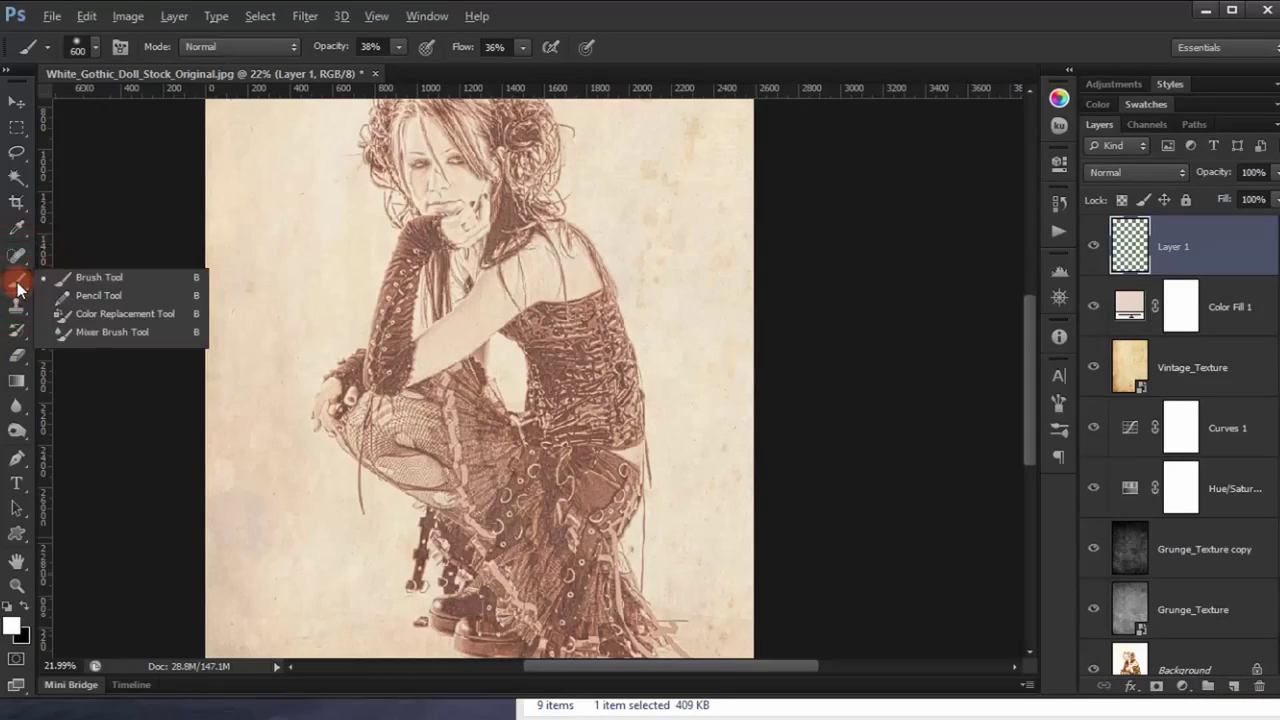
pyautogui.click(84, 277)
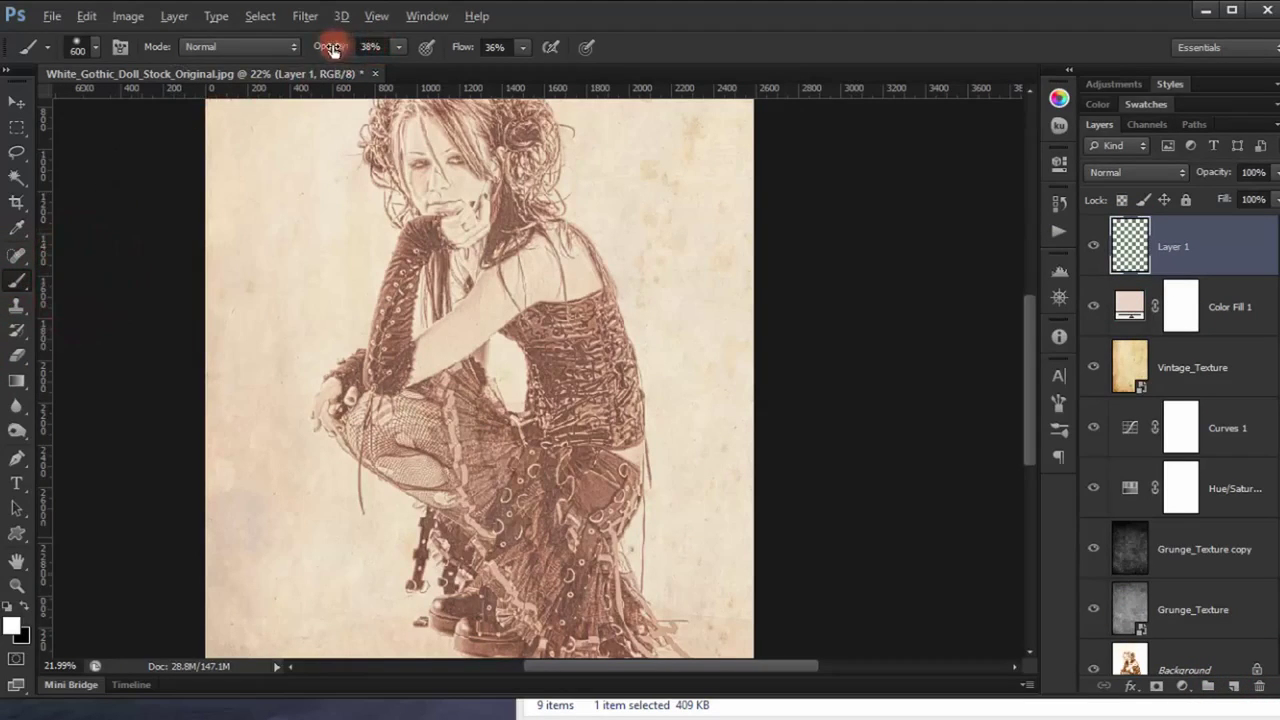
pyautogui.moveTo(326, 50); pyautogui.dragTo(623, 63)
pyautogui.moveTo(470, 50); pyautogui.dragTo(500, 45)
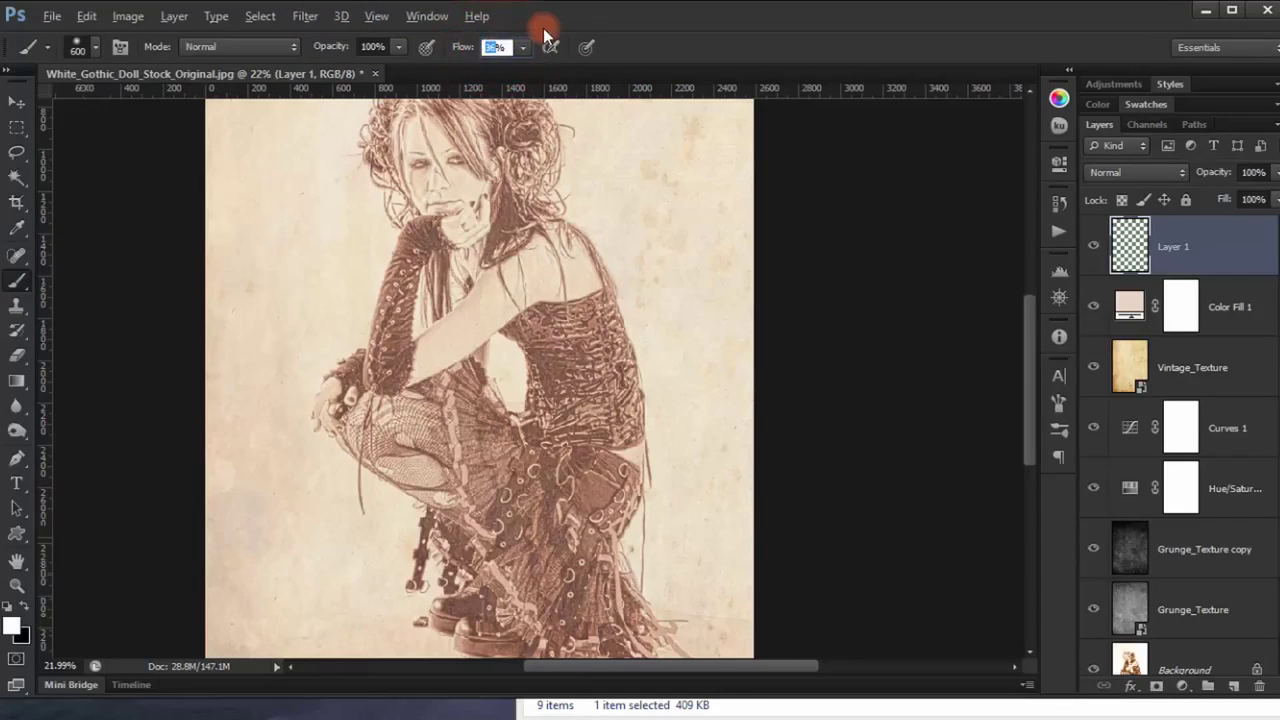
pyautogui.write('40')
pyautogui.press('Return')
pyautogui.moveTo(480, 348); pyautogui.dragTo(500, 338)
pyautogui.scroll(2, 500, 338)
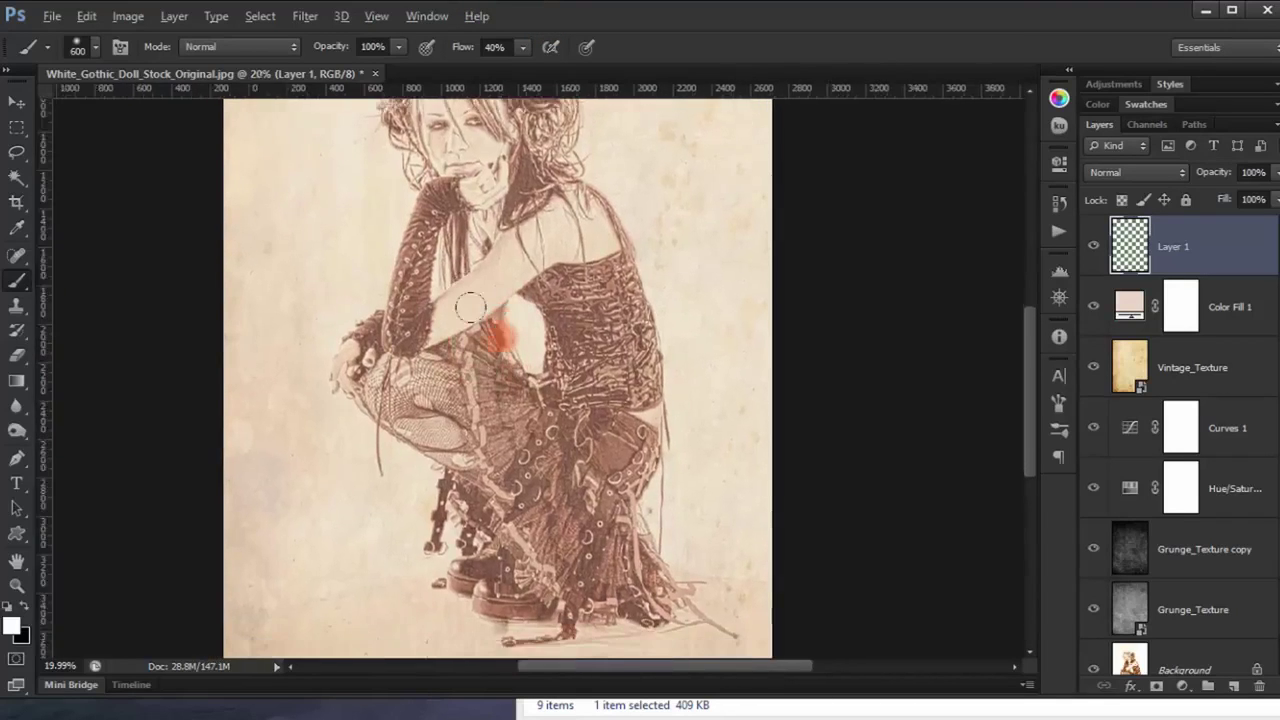
pyautogui.scroll(-5, 505, 330)
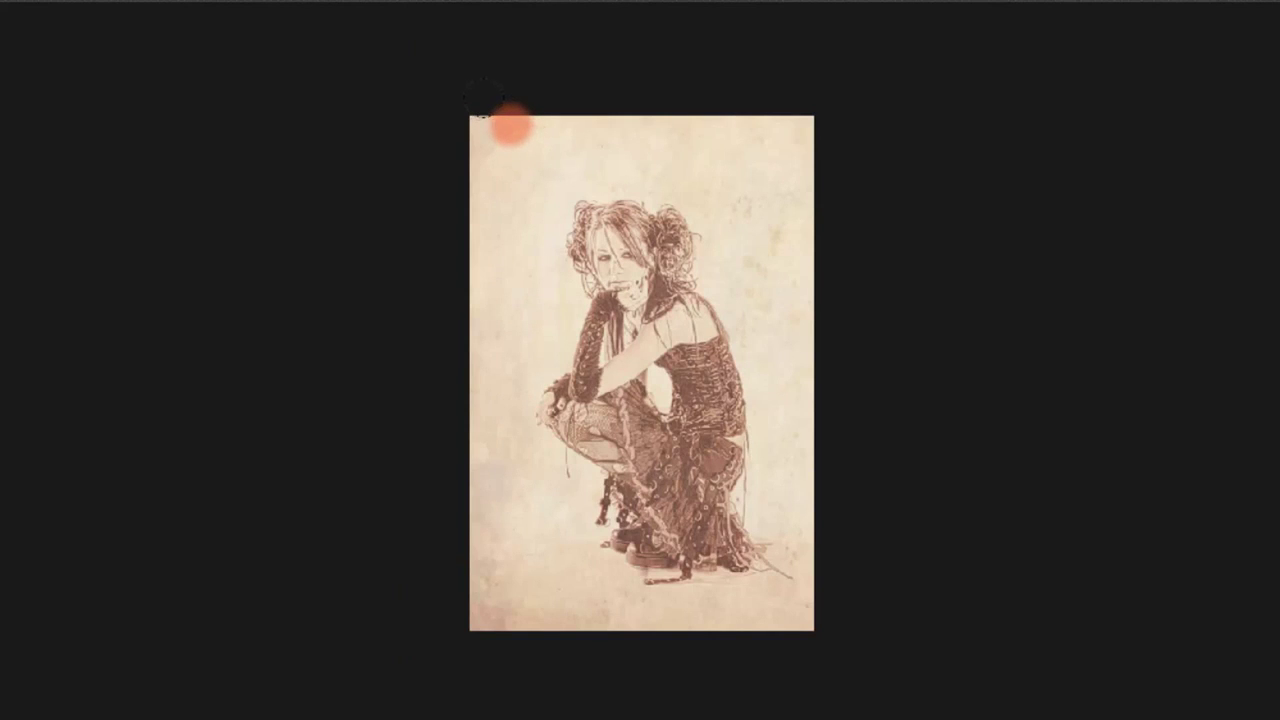
# Paint soft white along the top, right, bottom and left edges and upper hair area
pyautogui.moveTo(508, 117)
pyautogui.mouseDown()
pyautogui.moveTo(497, 120)
pyautogui.moveTo(543, 103)
pyautogui.moveTo(491, 131)
pyautogui.moveTo(575, 140)
pyautogui.mouseUp()
pyautogui.moveTo(538, 100)
pyautogui.mouseDown()
pyautogui.moveTo(460, 86)
pyautogui.moveTo(640, 34)
pyautogui.moveTo(703, 57)
pyautogui.moveTo(781, 128)
pyautogui.moveTo(825, 486)
pyautogui.moveTo(808, 606)
pyautogui.moveTo(631, 650)
pyautogui.moveTo(817, 494)
pyautogui.moveTo(783, 86)
pyautogui.mouseUp()
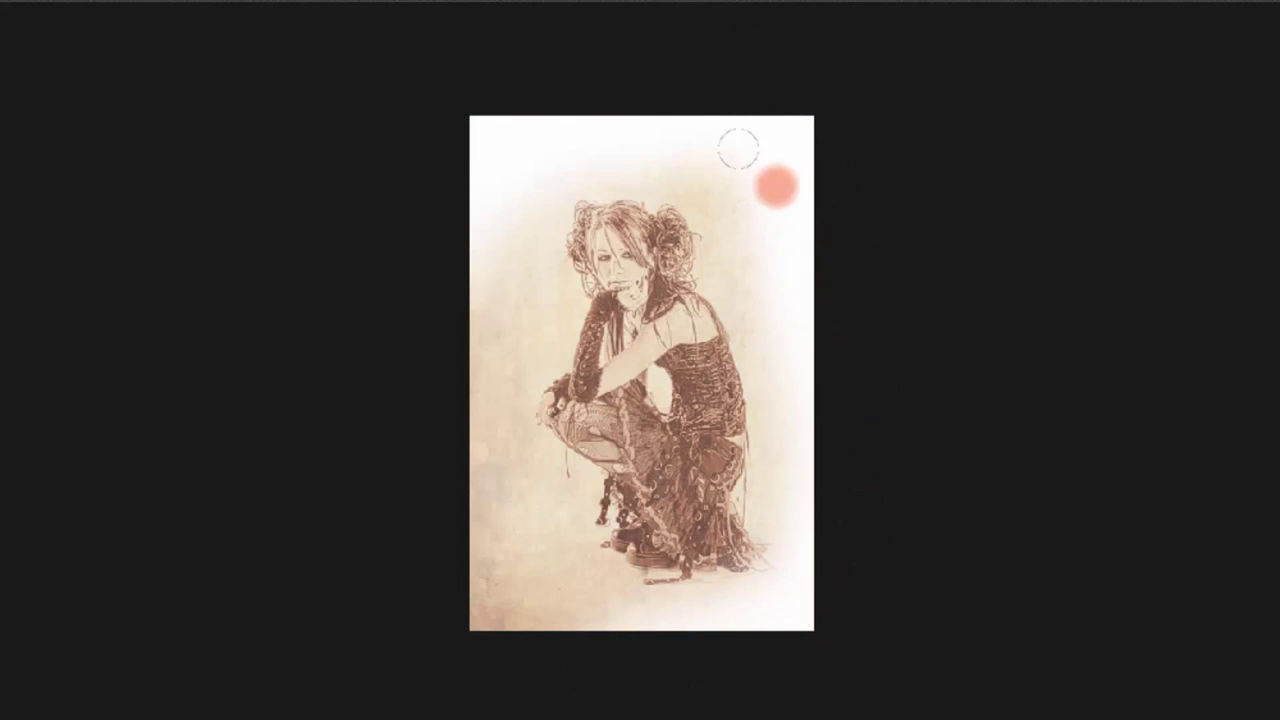
pyautogui.moveTo(727, 158)
pyautogui.mouseDown()
pyautogui.moveTo(829, 486)
pyautogui.moveTo(489, 600)
pyautogui.mouseUp()
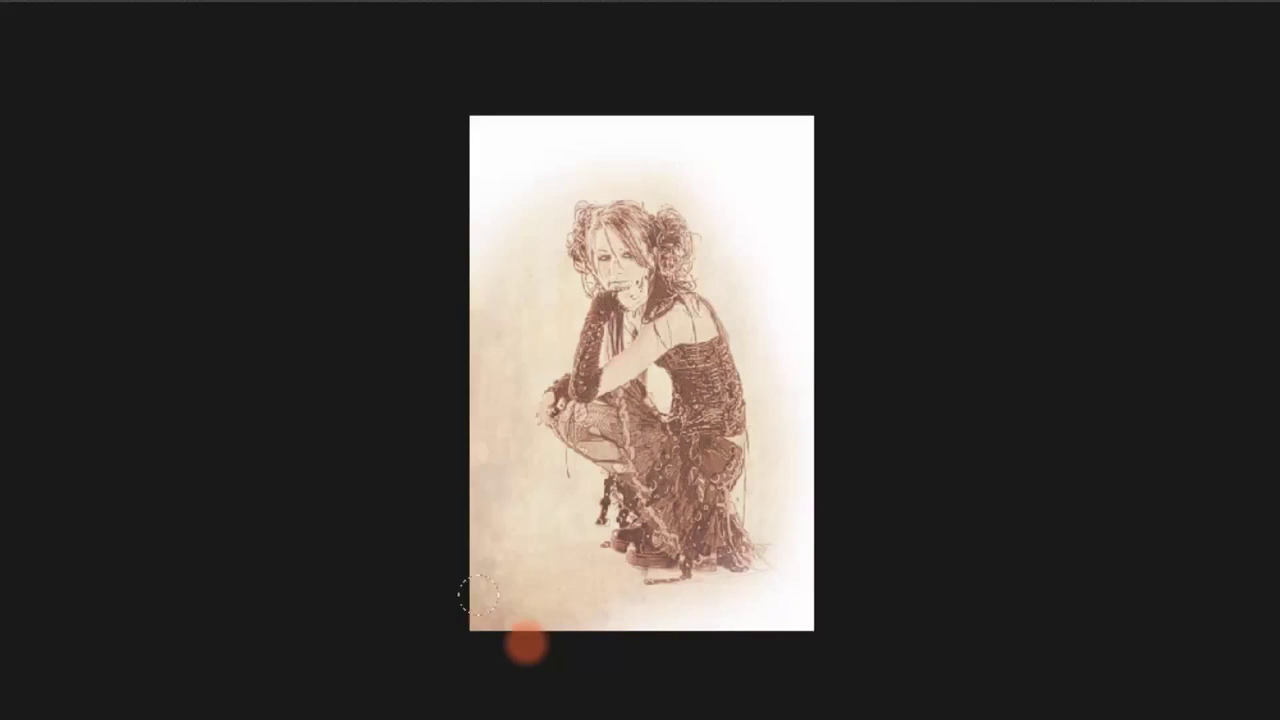
pyautogui.moveTo(469, 486)
pyautogui.mouseDown()
pyautogui.moveTo(431, 363)
pyautogui.moveTo(460, 187)
pyautogui.moveTo(477, 283)
pyautogui.moveTo(449, 389)
pyautogui.moveTo(490, 243)
pyautogui.mouseUp()
pyautogui.moveTo(426, 183)
pyautogui.mouseDown()
pyautogui.moveTo(544, 26)
pyautogui.moveTo(723, 263)
pyautogui.moveTo(568, 572)
pyautogui.moveTo(557, 557)
pyautogui.moveTo(549, 606)
pyautogui.moveTo(554, 509)
pyautogui.moveTo(500, 234)
pyautogui.moveTo(657, 80)
pyautogui.moveTo(597, 154)
pyautogui.moveTo(609, 143)
pyautogui.moveTo(557, 157)
pyautogui.mouseUp()
pyautogui.click(43, 344)
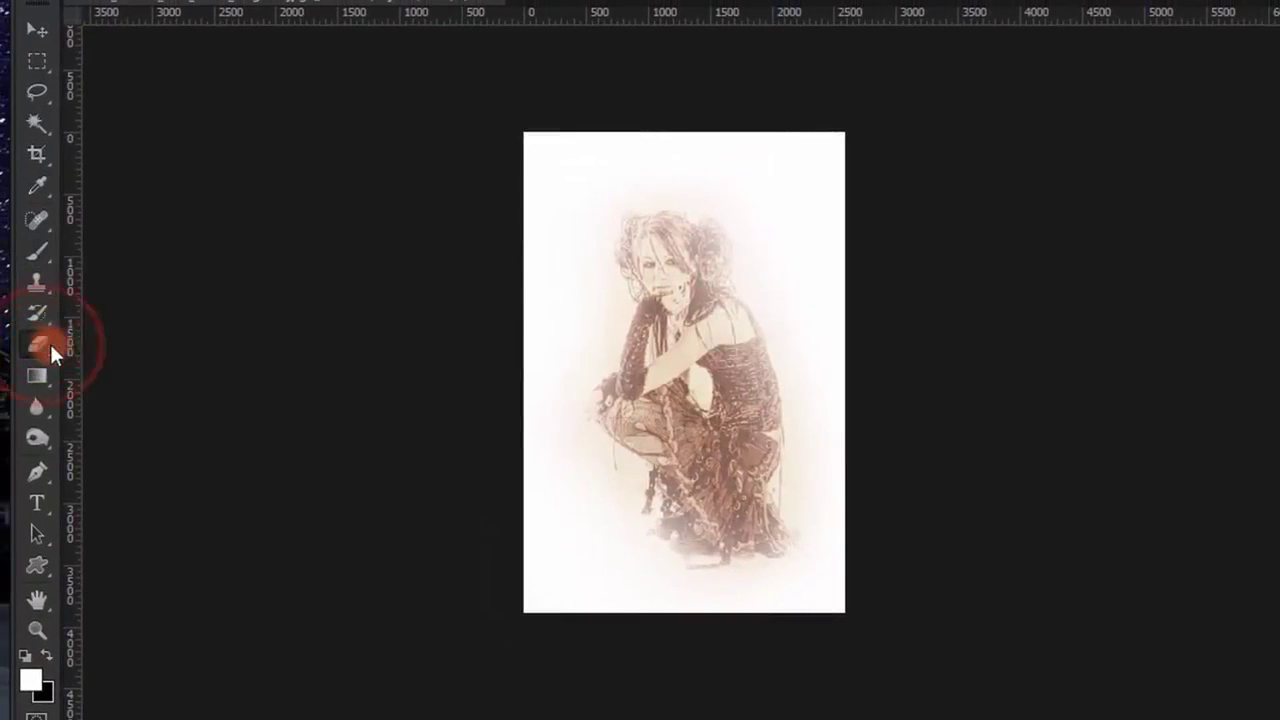
# Erase the white wash over the face, hair, knee and leg to reveal the sketch
pyautogui.moveTo(659, 289)
pyautogui.mouseDown()
pyautogui.moveTo(631, 223)
pyautogui.moveTo(662, 234)
pyautogui.moveTo(697, 286)
pyautogui.moveTo(706, 337)
pyautogui.moveTo(723, 294)
pyautogui.moveTo(737, 326)
pyautogui.moveTo(727, 412)
pyautogui.mouseUp()
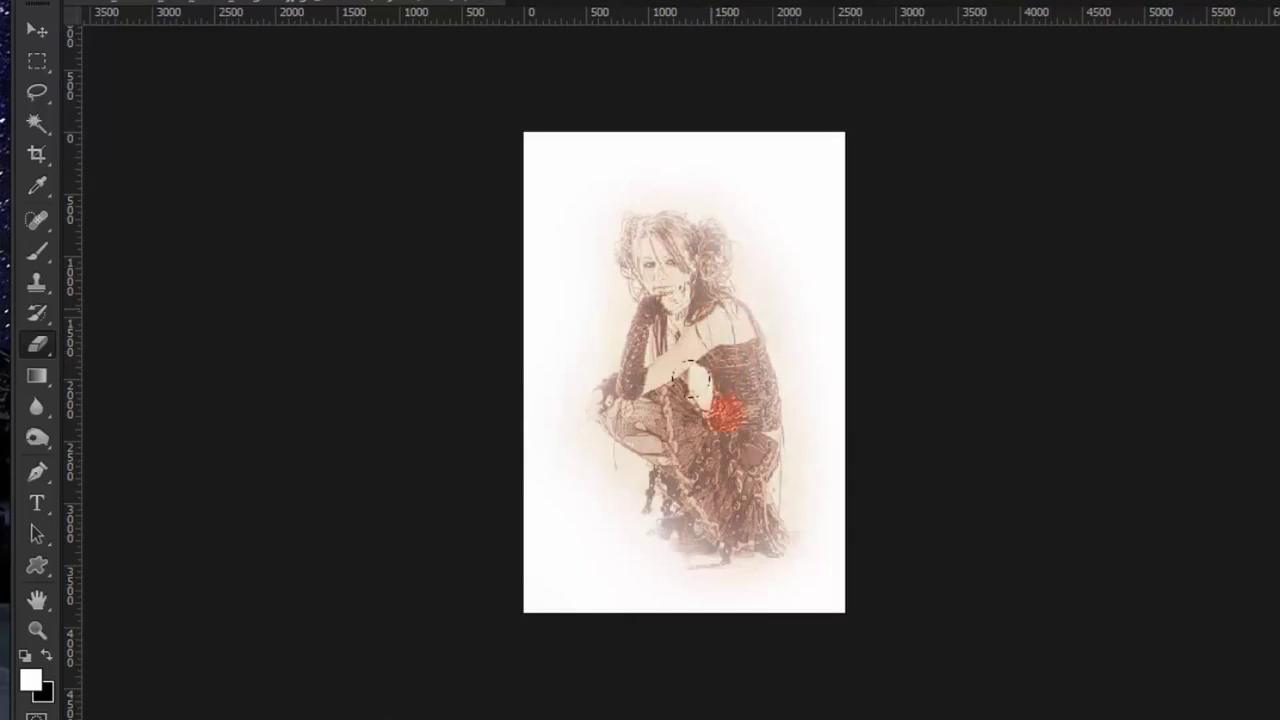
pyautogui.moveTo(645, 435); pyautogui.dragTo(641, 476)
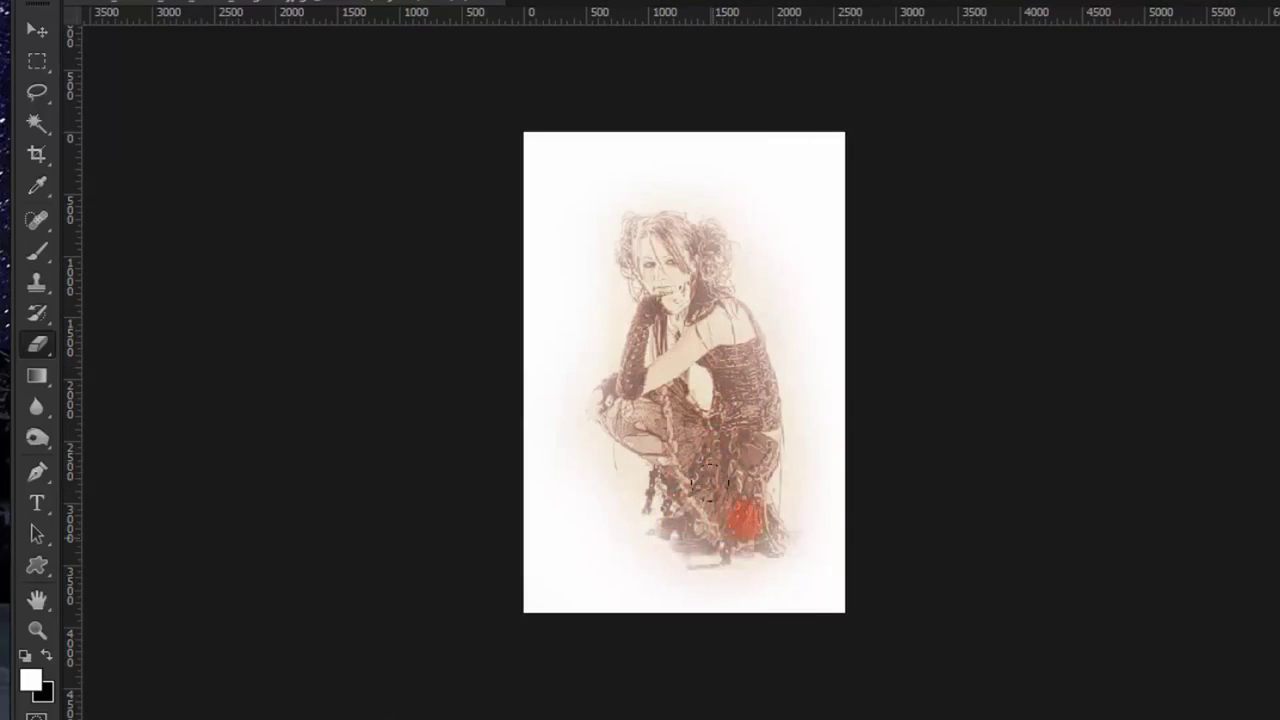
pyautogui.moveTo(694, 214)
pyautogui.mouseDown()
pyautogui.moveTo(721, 257)
pyautogui.moveTo(651, 189)
pyautogui.moveTo(609, 194)
pyautogui.moveTo(567, 360)
pyautogui.moveTo(680, 518)
pyautogui.moveTo(688, 552)
pyautogui.moveTo(626, 210)
pyautogui.moveTo(657, 229)
pyautogui.moveTo(614, 220)
pyautogui.moveTo(671, 423)
pyautogui.moveTo(758, 512)
pyautogui.mouseUp()
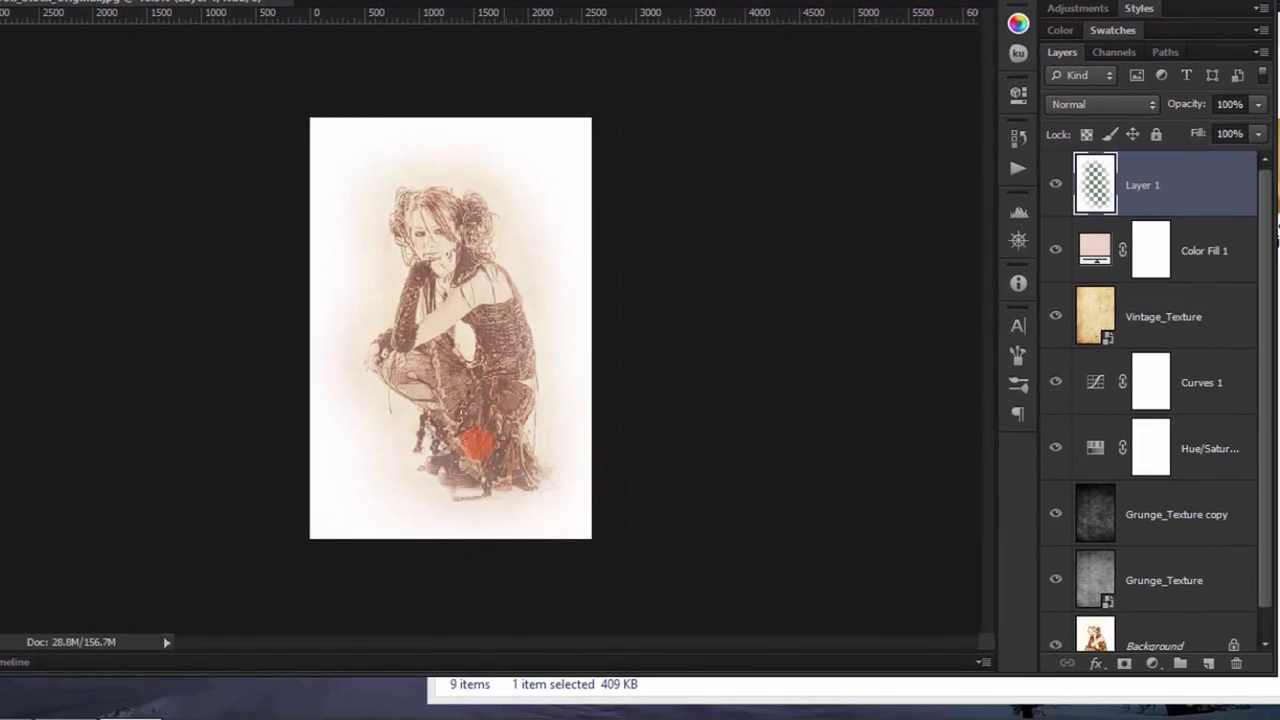
# Set Layer 1 to Saturation blend mode at 30% opacity
pyautogui.scroll(1, 475, 437)
pyautogui.scroll(3, 548, 335)
pyautogui.scroll(2, 560, 306)
pyautogui.click(1092, 110)
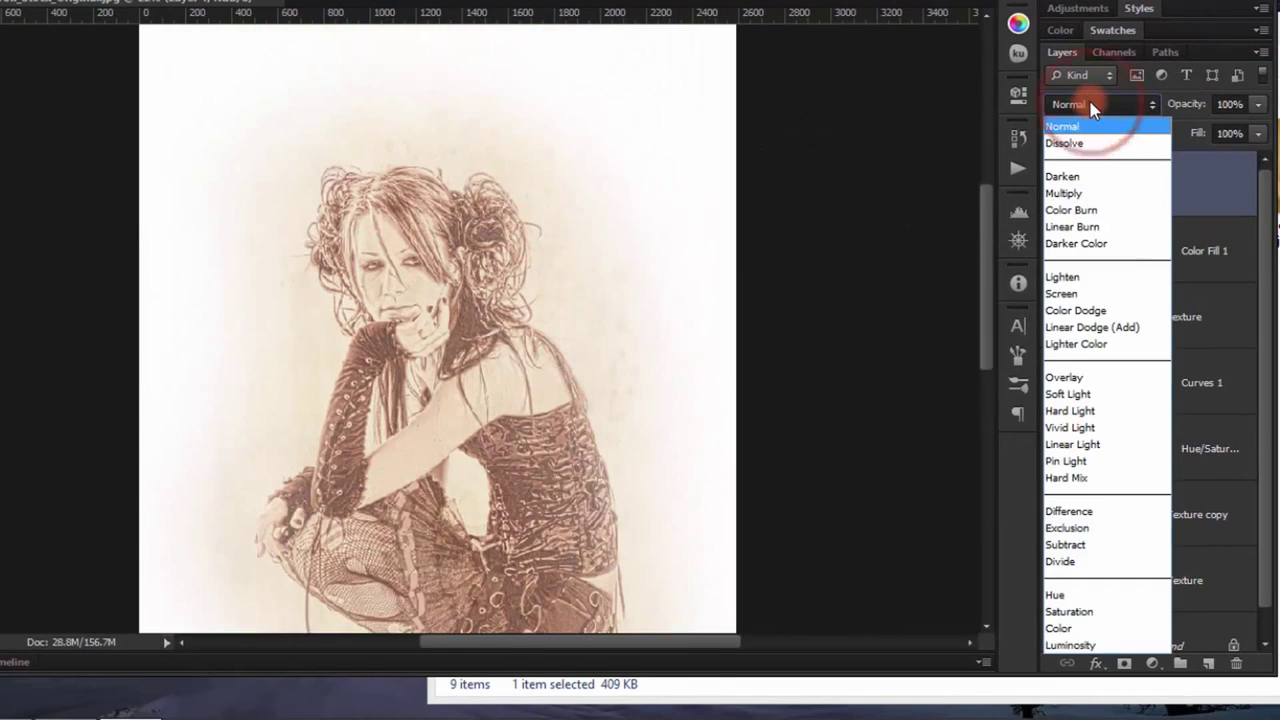
pyautogui.click(1069, 611)
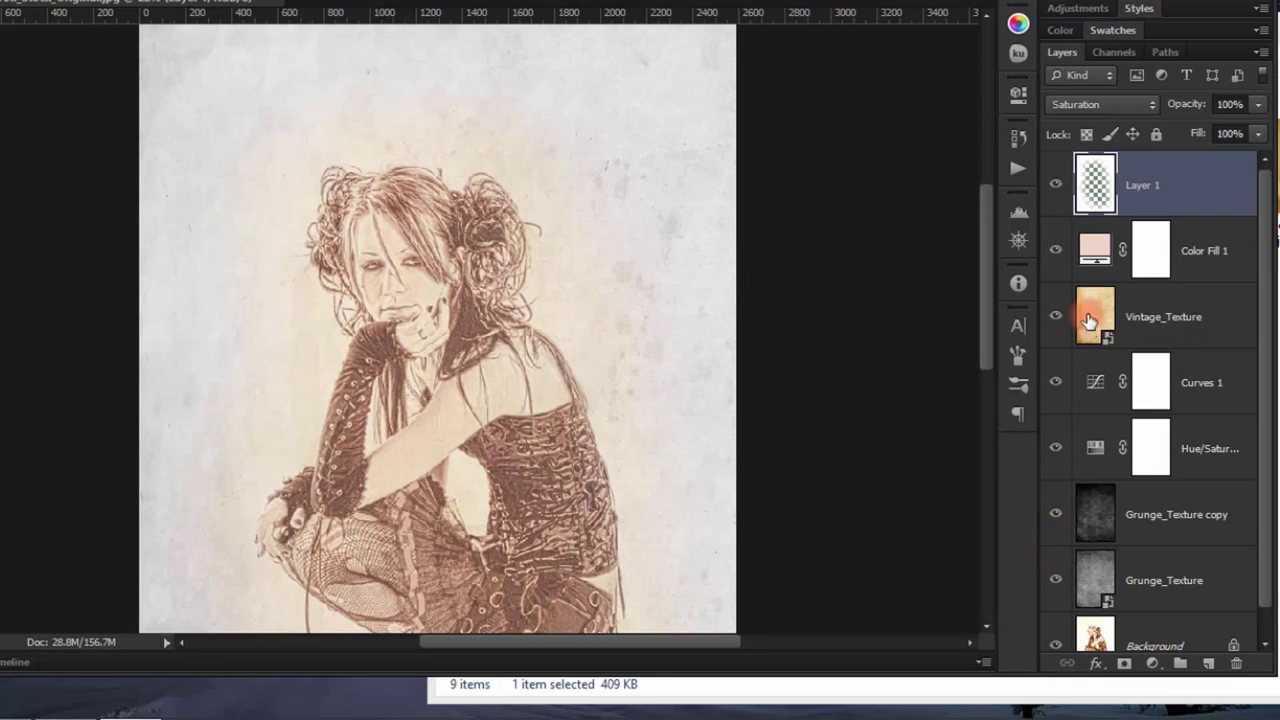
pyautogui.moveTo(1198, 107); pyautogui.dragTo(1155, 108)
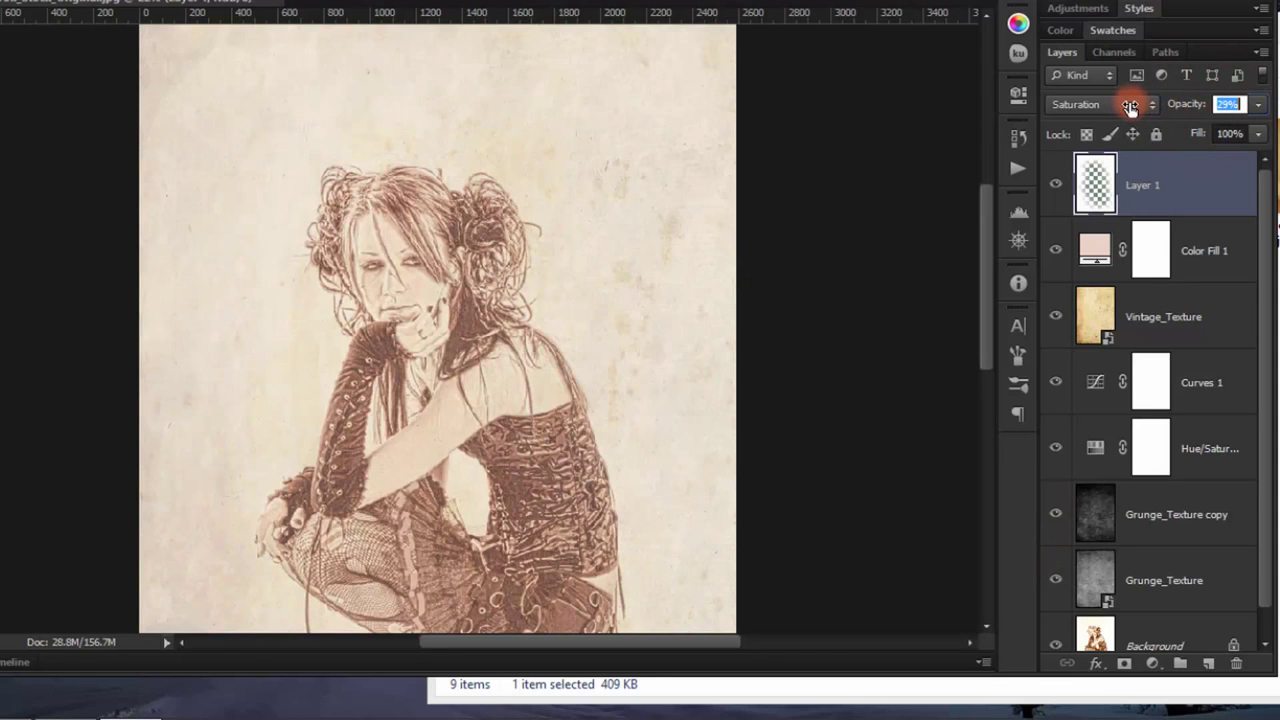
pyautogui.click(1224, 105)
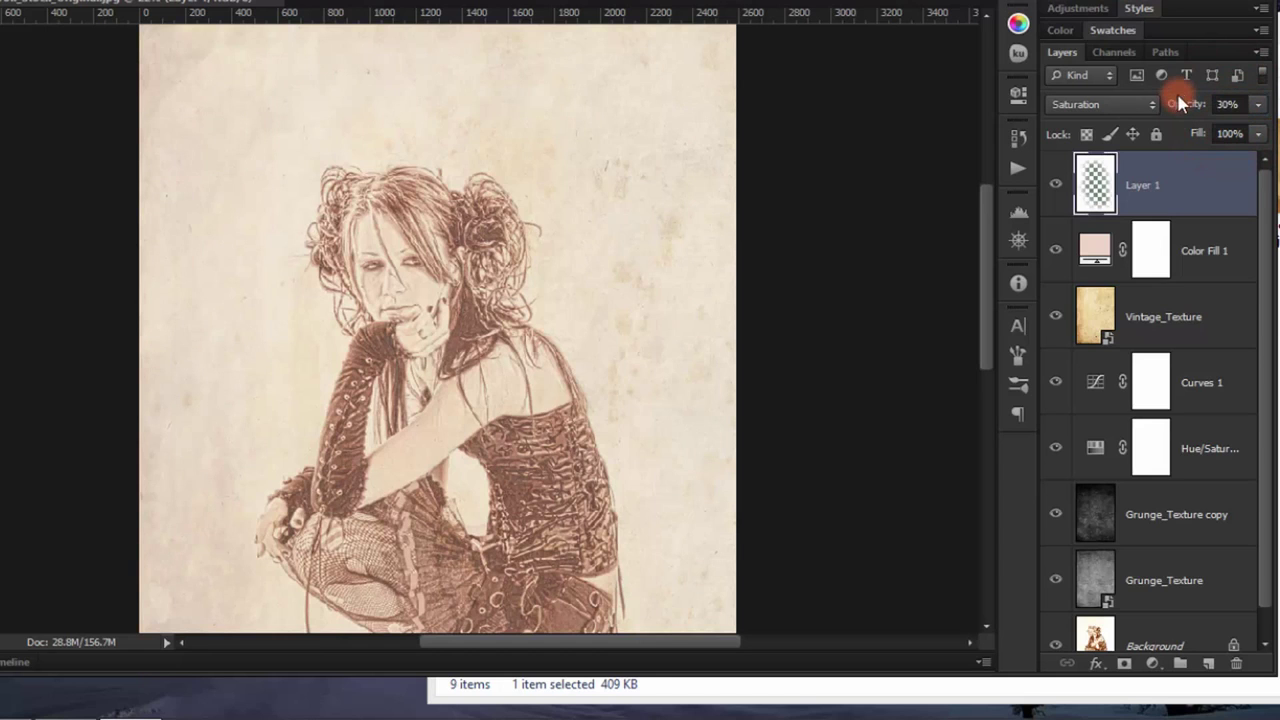
# Zoom in on the face and hair, toggling Layer 1 to compare before and after
pyautogui.moveTo(371, 286)
pyautogui.mouseDown()
pyautogui.moveTo(500, 251)
pyautogui.moveTo(683, 266)
pyautogui.moveTo(326, 371)
pyautogui.mouseUp()
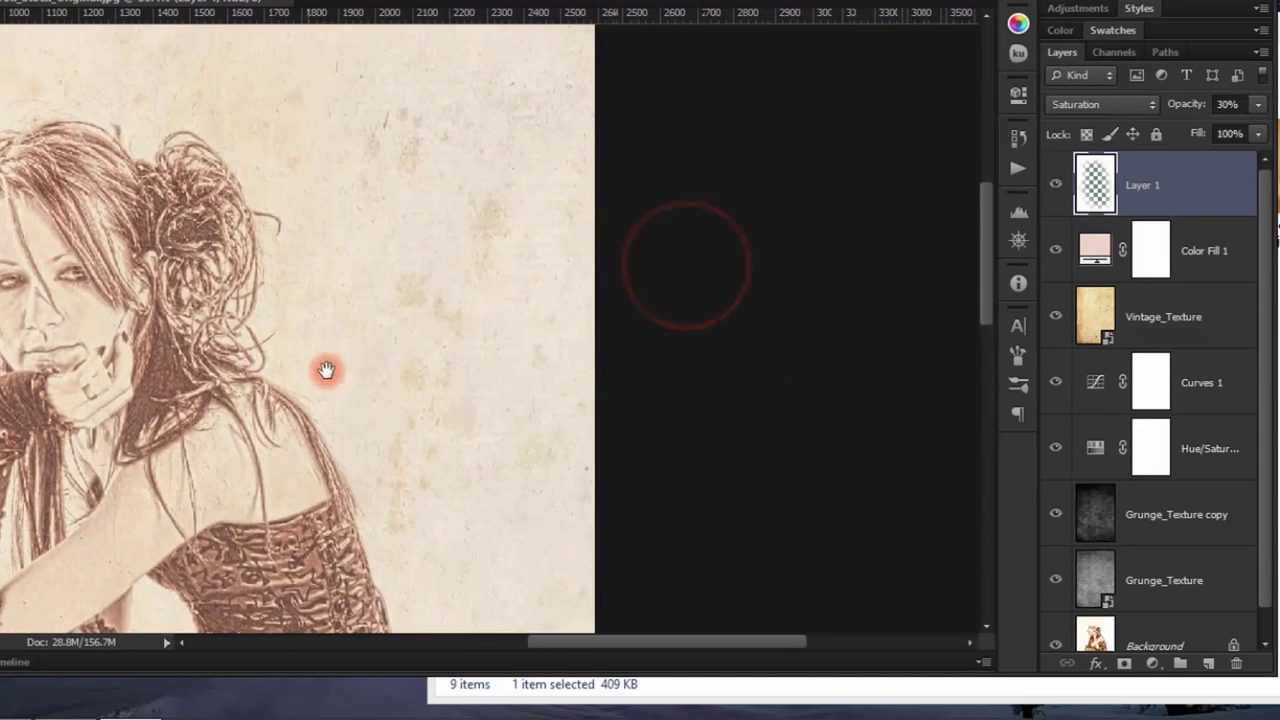
pyautogui.click(1055, 185)
pyautogui.click(1055, 185)
pyautogui.moveTo(431, 274); pyautogui.dragTo(563, 240)
pyautogui.click(1057, 187)
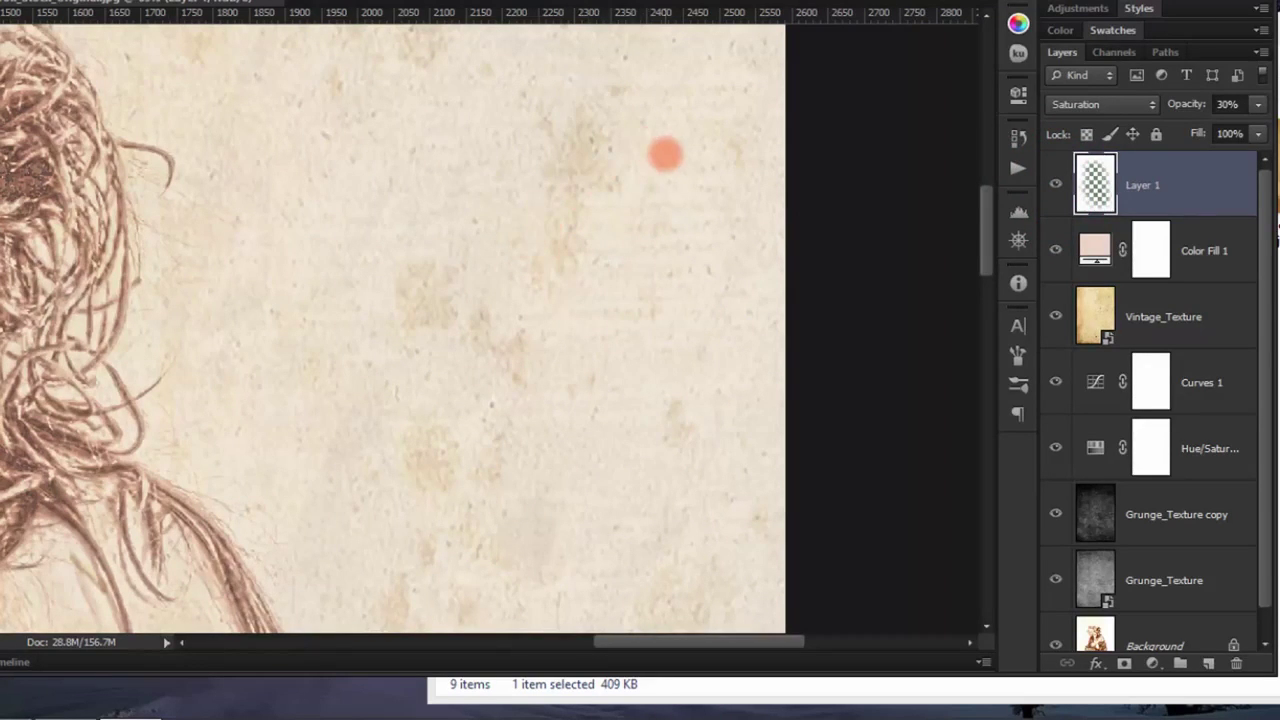
pyautogui.click(560, 237)
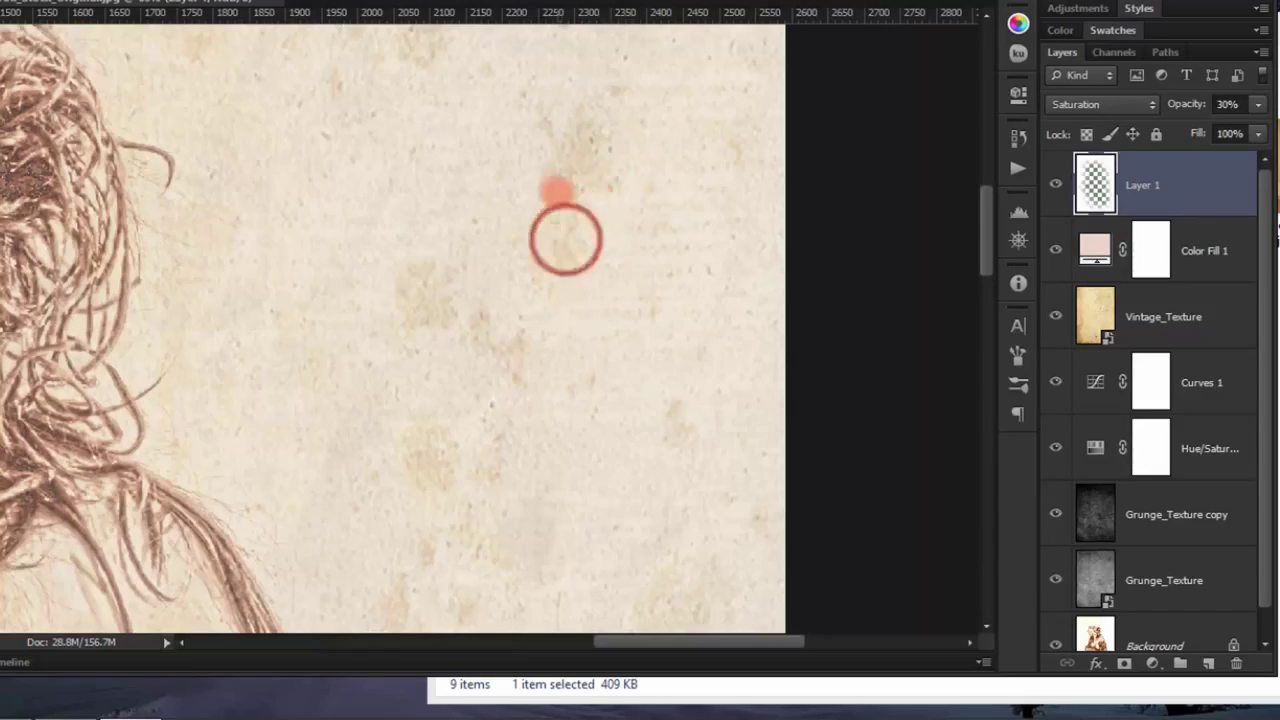
pyautogui.click(571, 269)
pyautogui.click(583, 357)
pyautogui.click(670, 275)
# Select Layer 1 and stamp all visible layers into a new merged layer
pyautogui.hotkey('ctrl', '-')
pyautogui.hotkey('ctrl', '-')
pyautogui.hotkey('ctrl', '-')
pyautogui.hotkey('ctrl', '-')
pyautogui.hotkey('ctrl', '+')
pyautogui.hotkey('ctrl', '+')
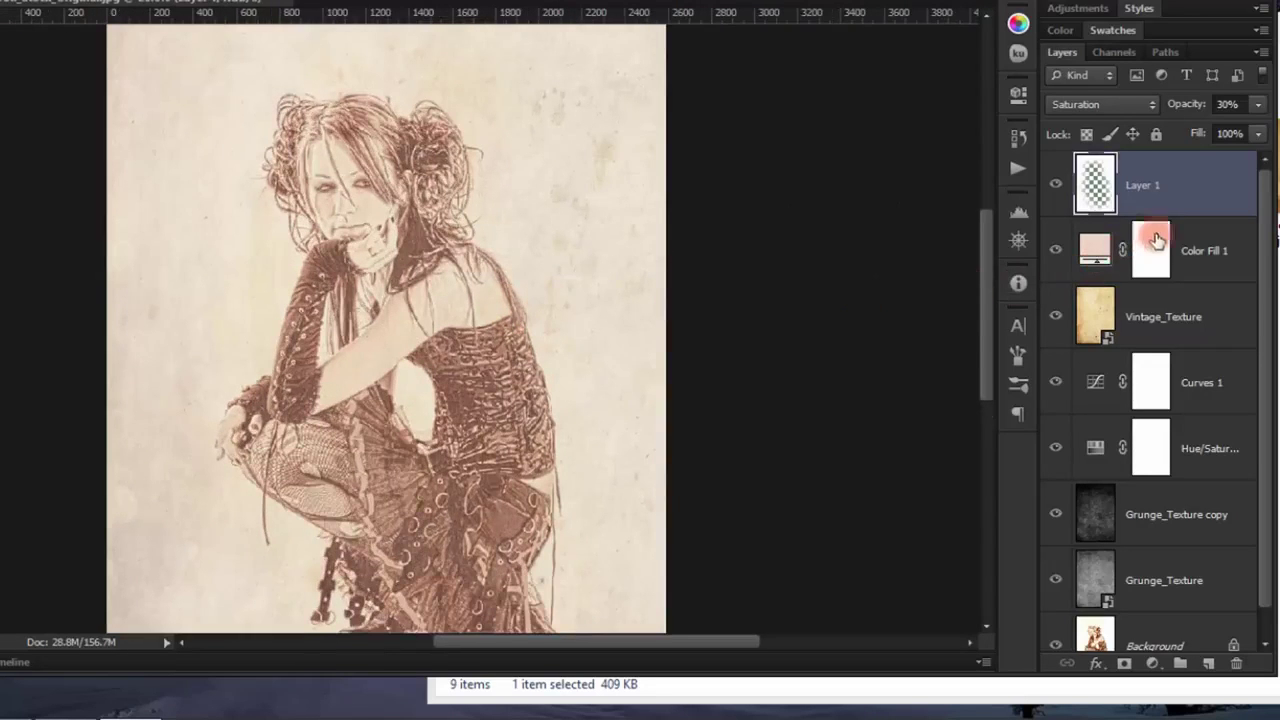
pyautogui.click(1170, 195)
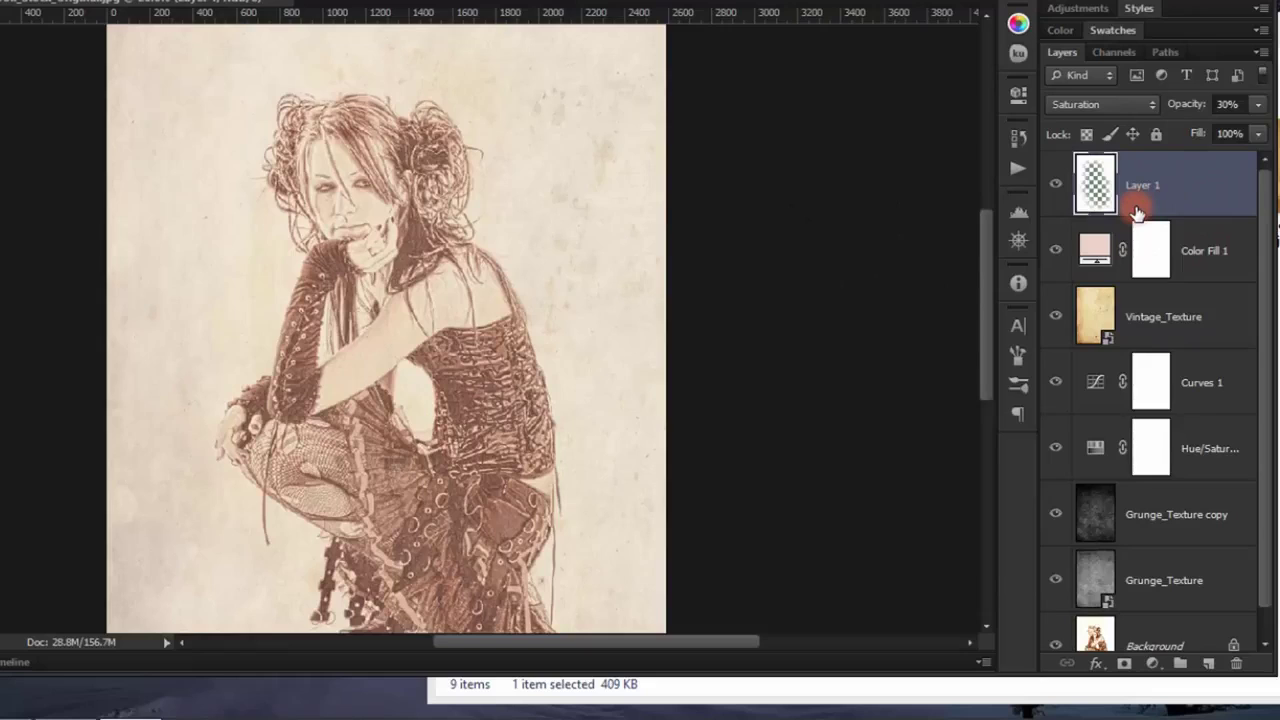
pyautogui.hotkey('ctrl', 'shift', 'alt', 'e')
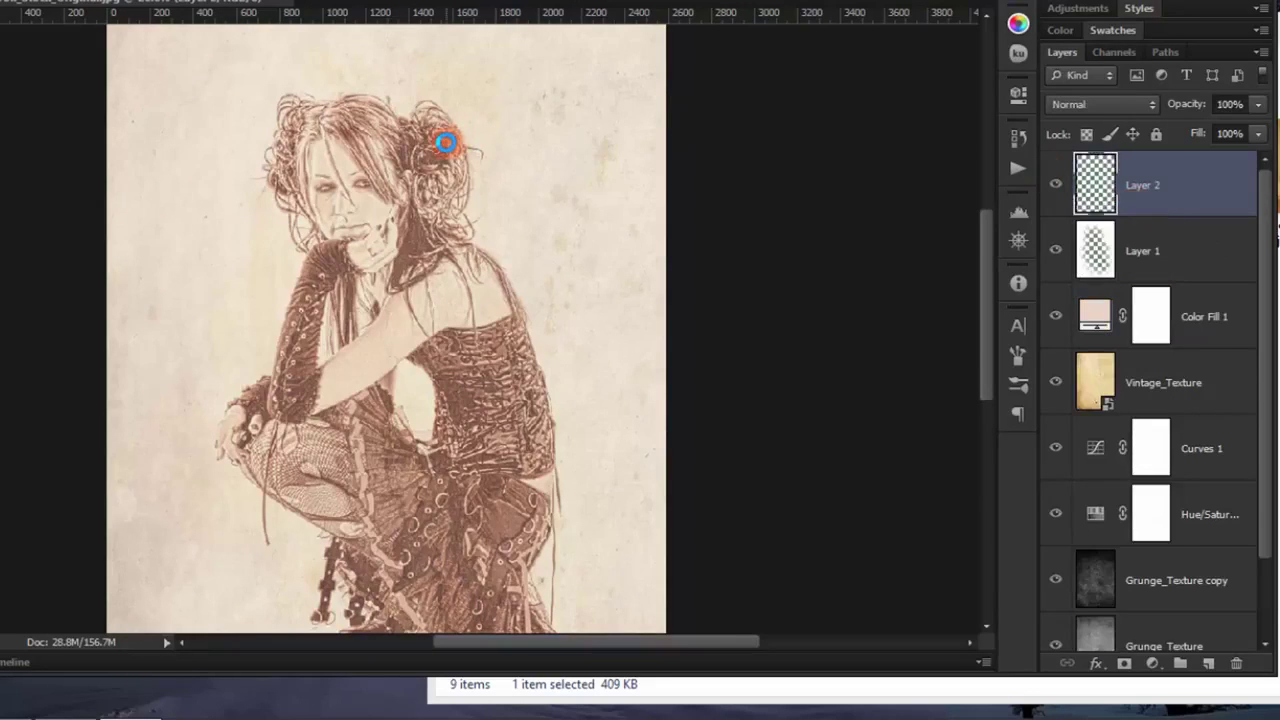
# Group Layer 1 through Background into Group 1 and hide it, leaving merged Layer 2 visible
pyautogui.click(1056, 188)
pyautogui.click(1146, 250)
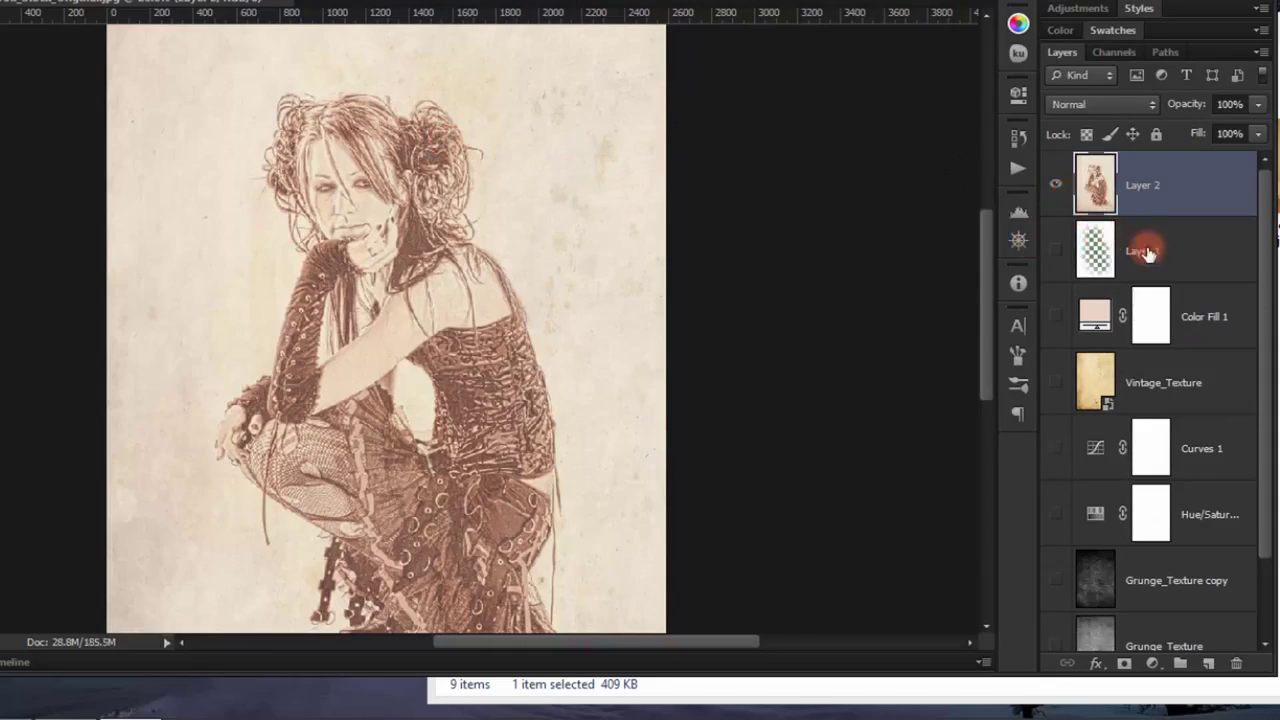
pyautogui.scroll(-2, 1160, 300)
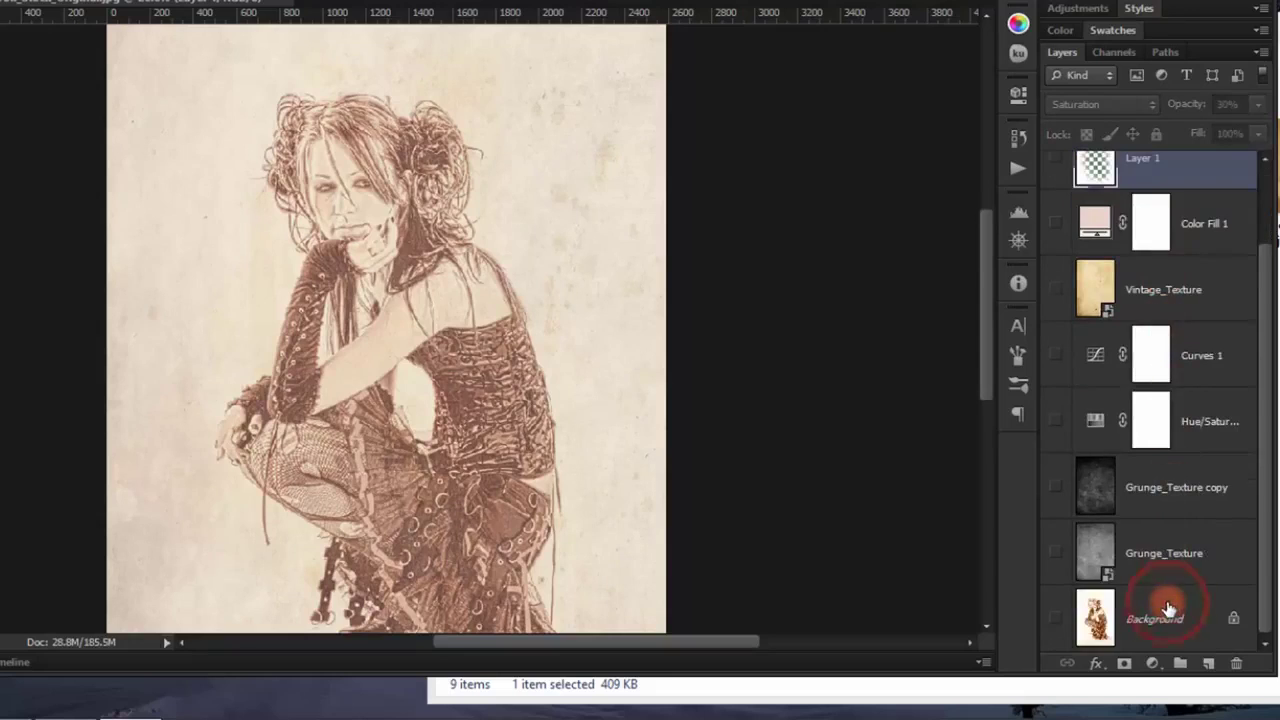
pyautogui.keyDown('shift'); pyautogui.click(1168, 607); pyautogui.keyUp('shift')
pyautogui.click(1216, 640)
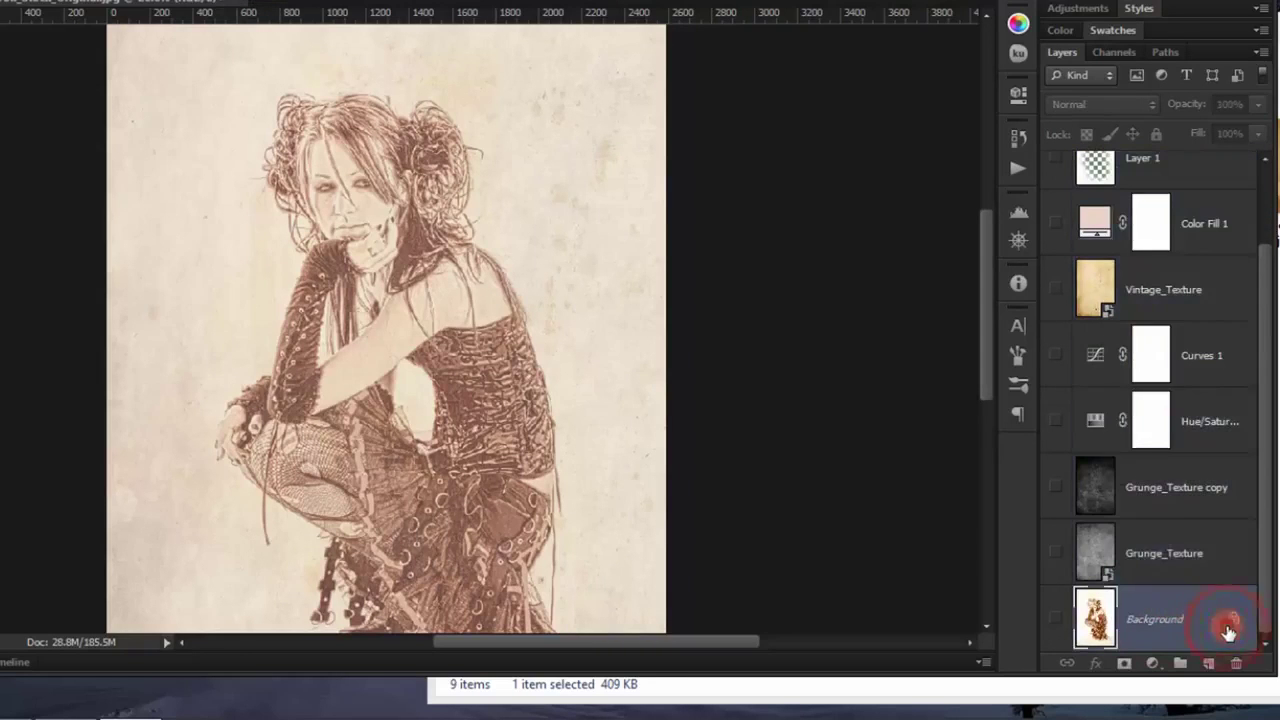
pyautogui.hotkey('ctrl', 'shift', 'n')
pyautogui.click(782, 169)
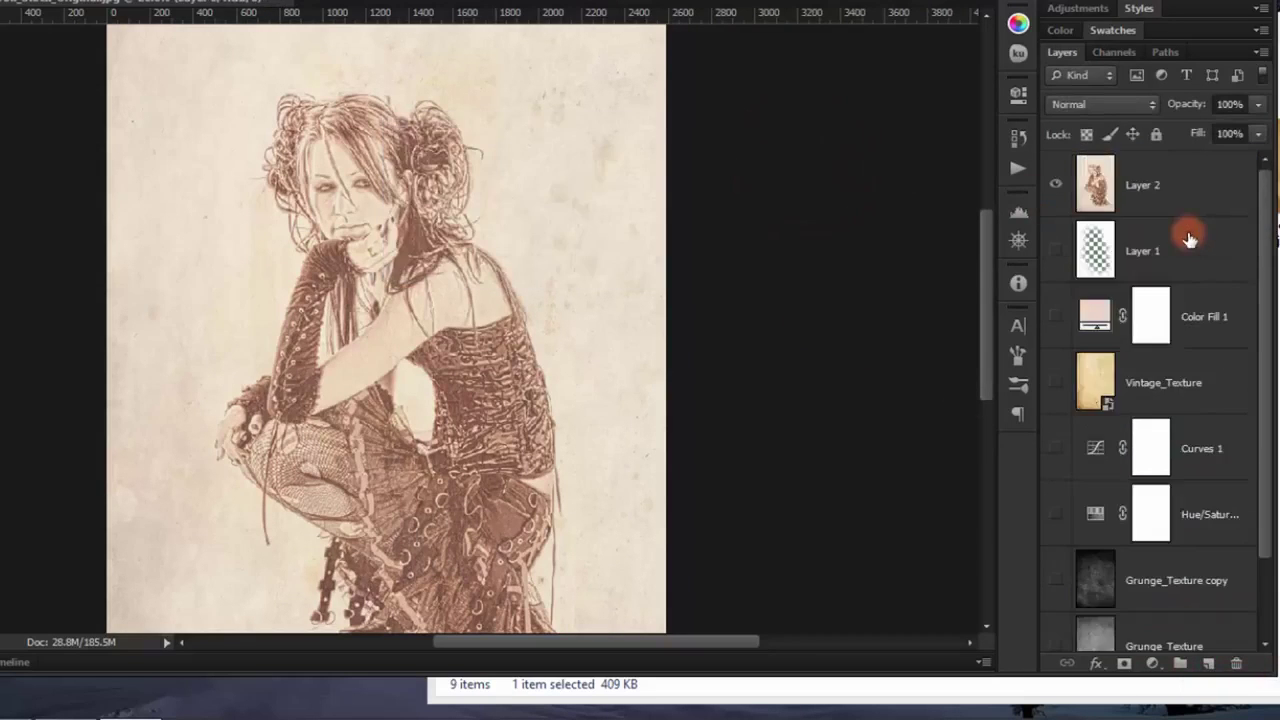
pyautogui.keyDown('shift'); pyautogui.click(1189, 239); pyautogui.keyUp('shift')
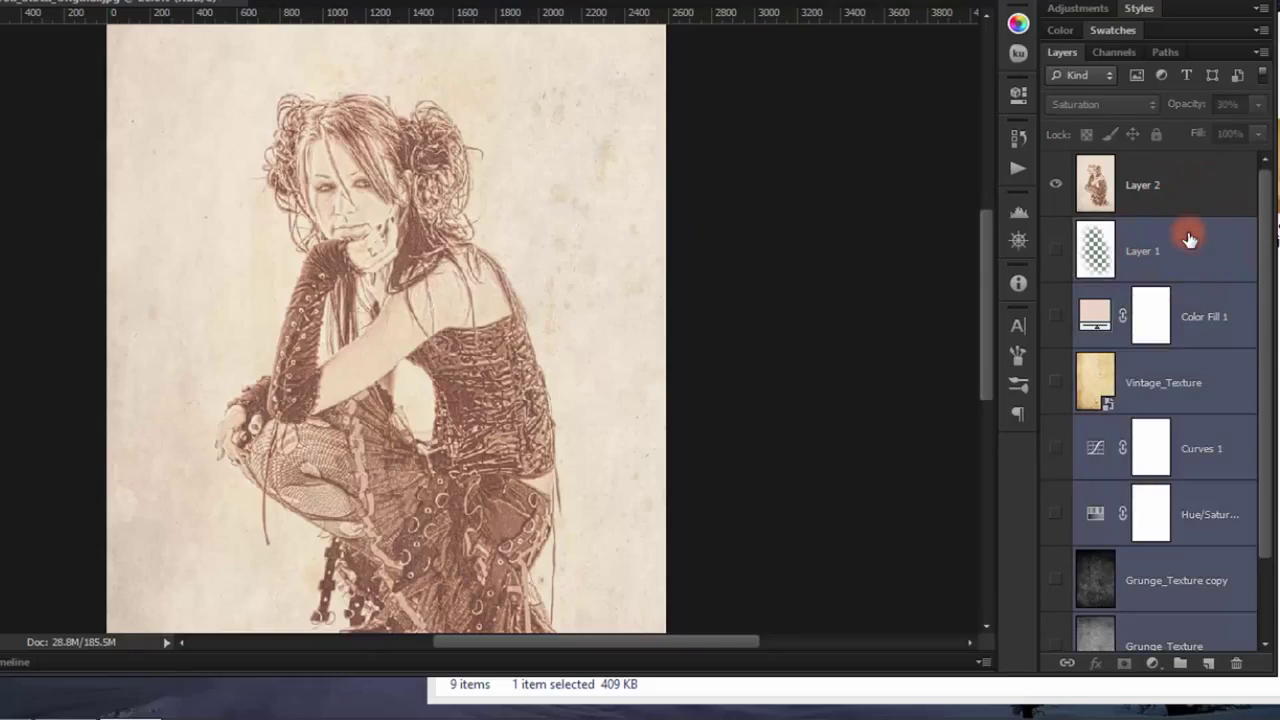
pyautogui.hotkey('ctrl', 'g')
pyautogui.click(1055, 230)
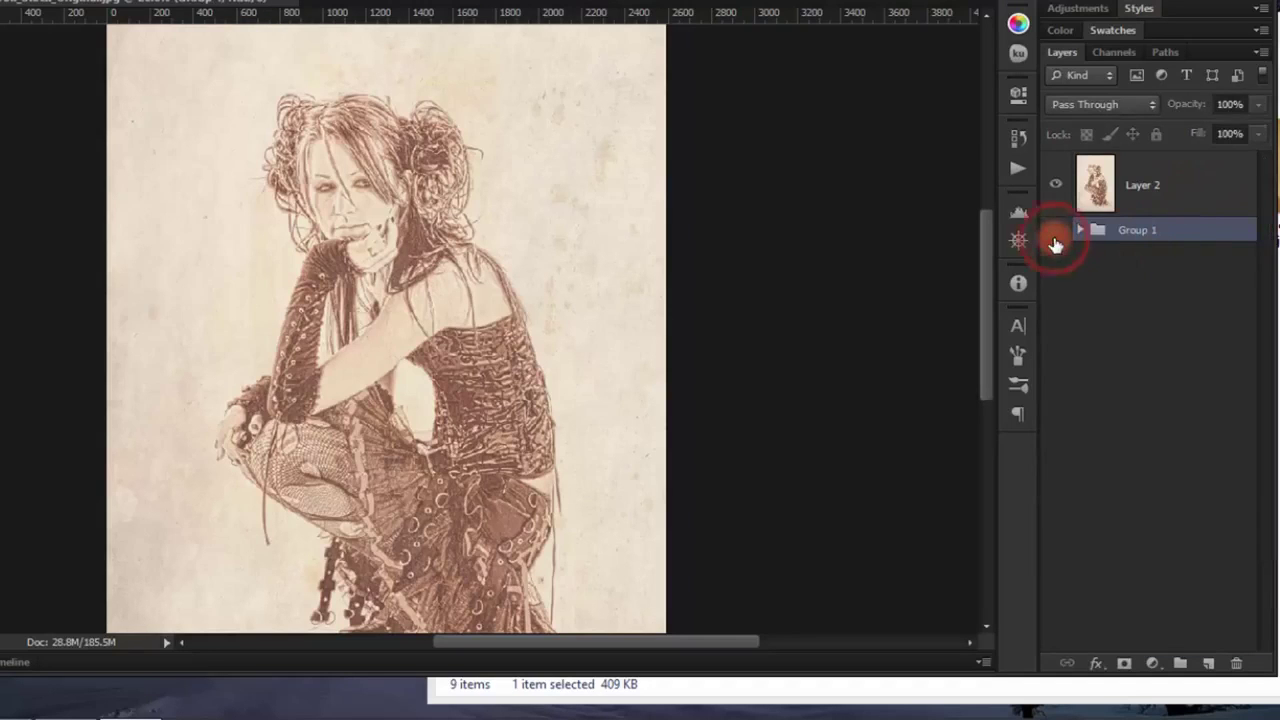
pyautogui.scroll(-1, 570, 232)
pyautogui.scroll(-1, 566, 235)
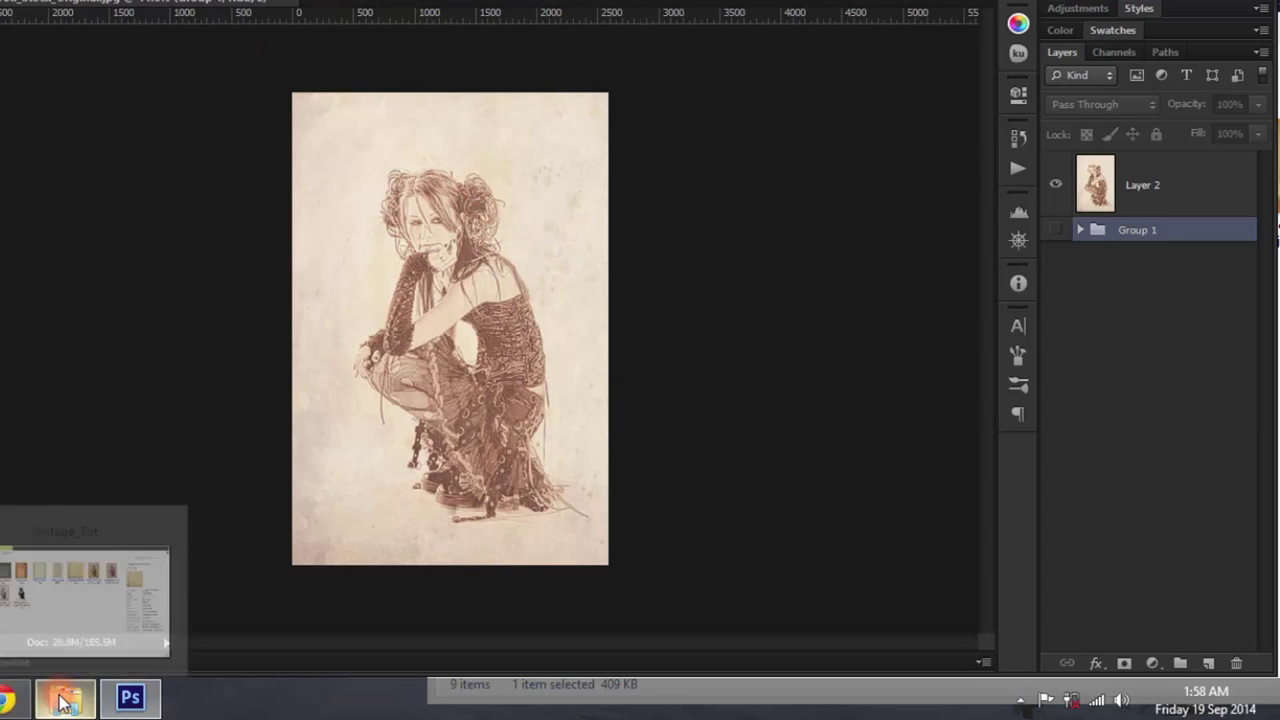
# Compare the Photo_Frame images in the Vintage_Tut folder and settle on Photo_Frame 1.jpg
pyautogui.click(62, 700)
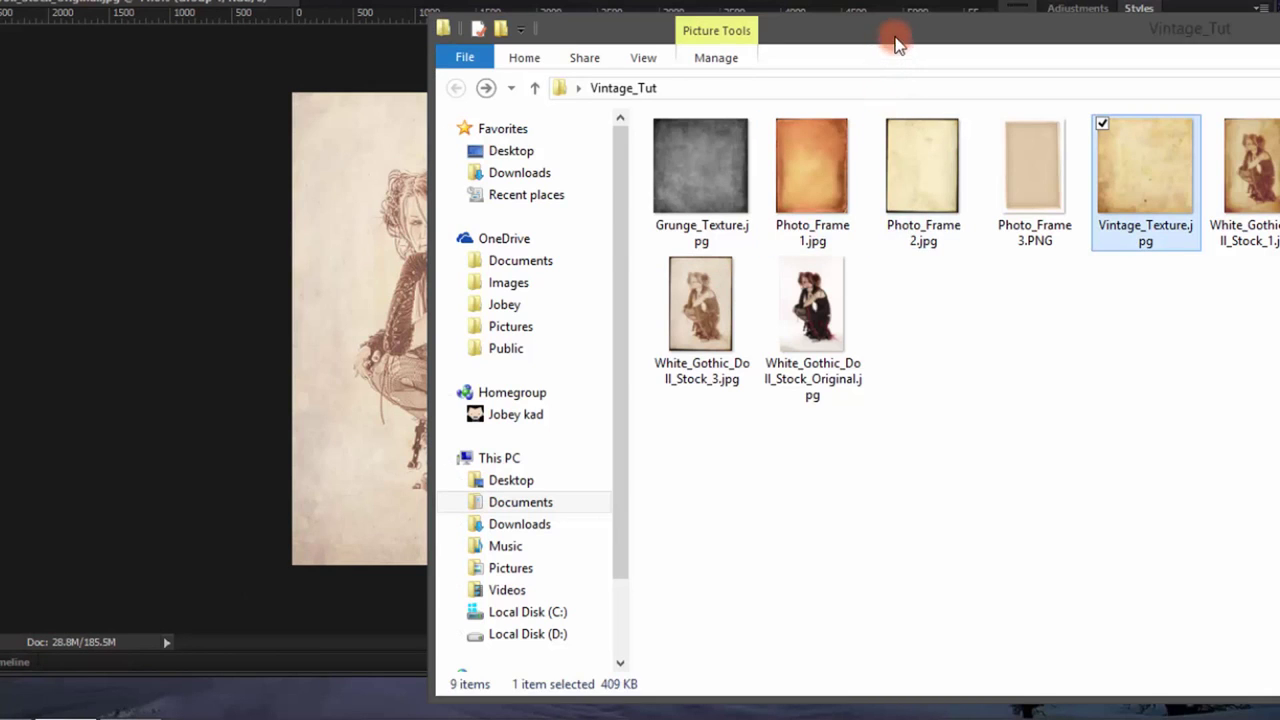
pyautogui.moveTo(897, 45); pyautogui.dragTo(590, 50)
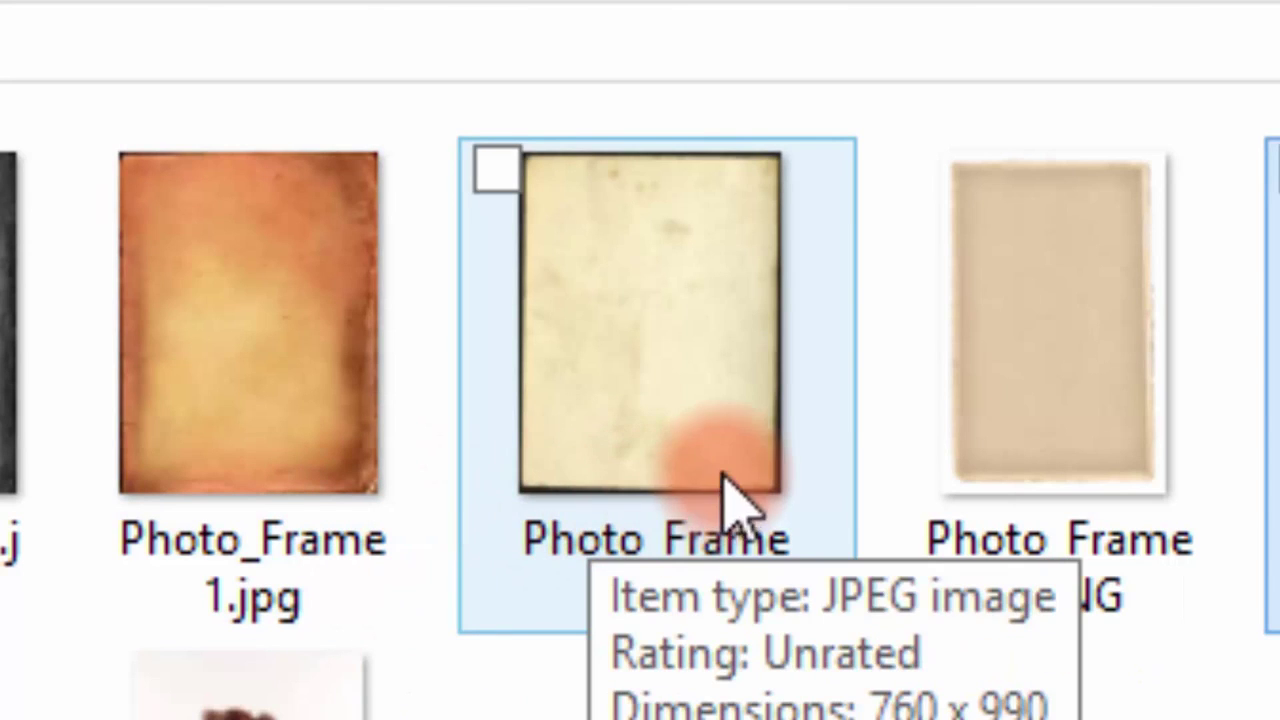
pyautogui.click(1000, 405)
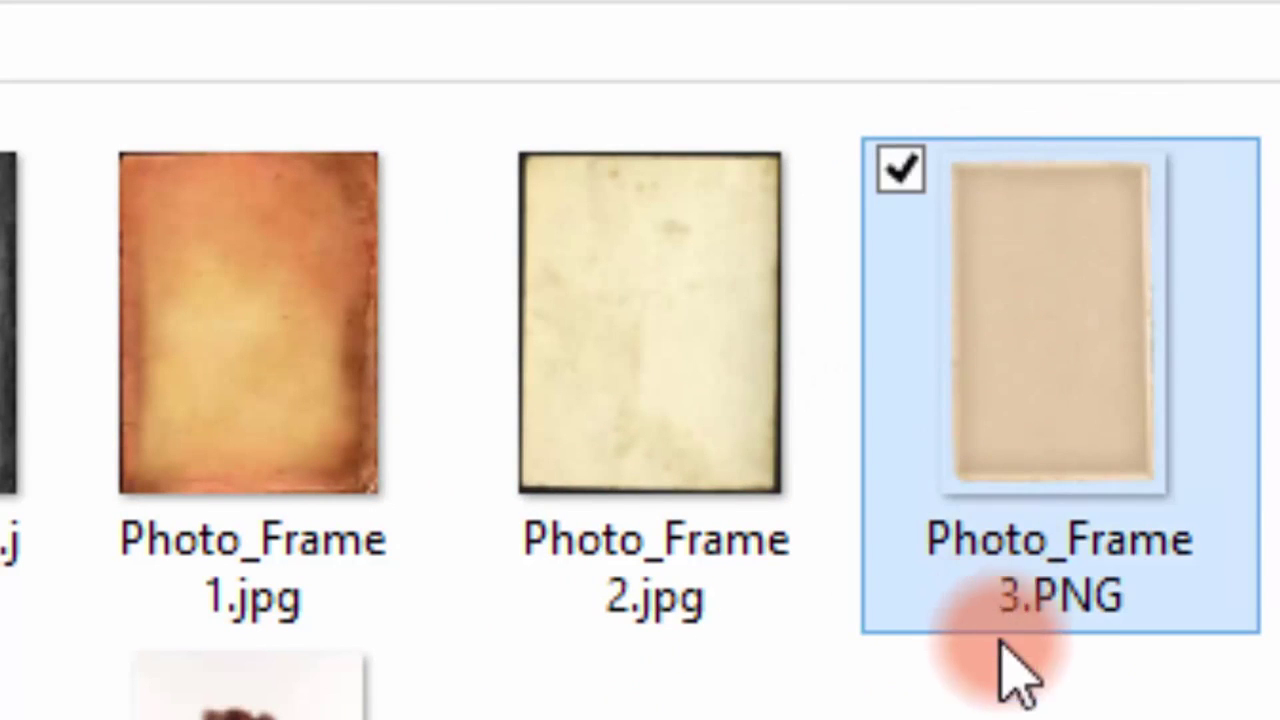
pyautogui.click(645, 440)
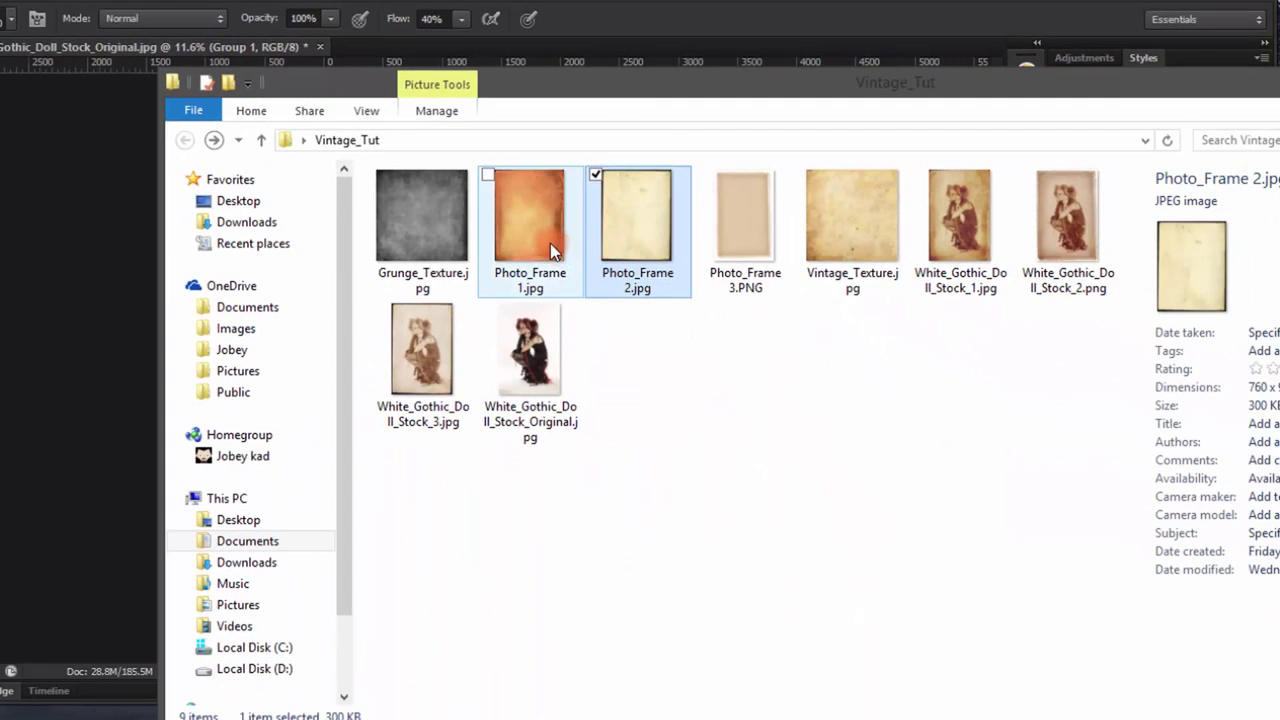
pyautogui.click(549, 242)
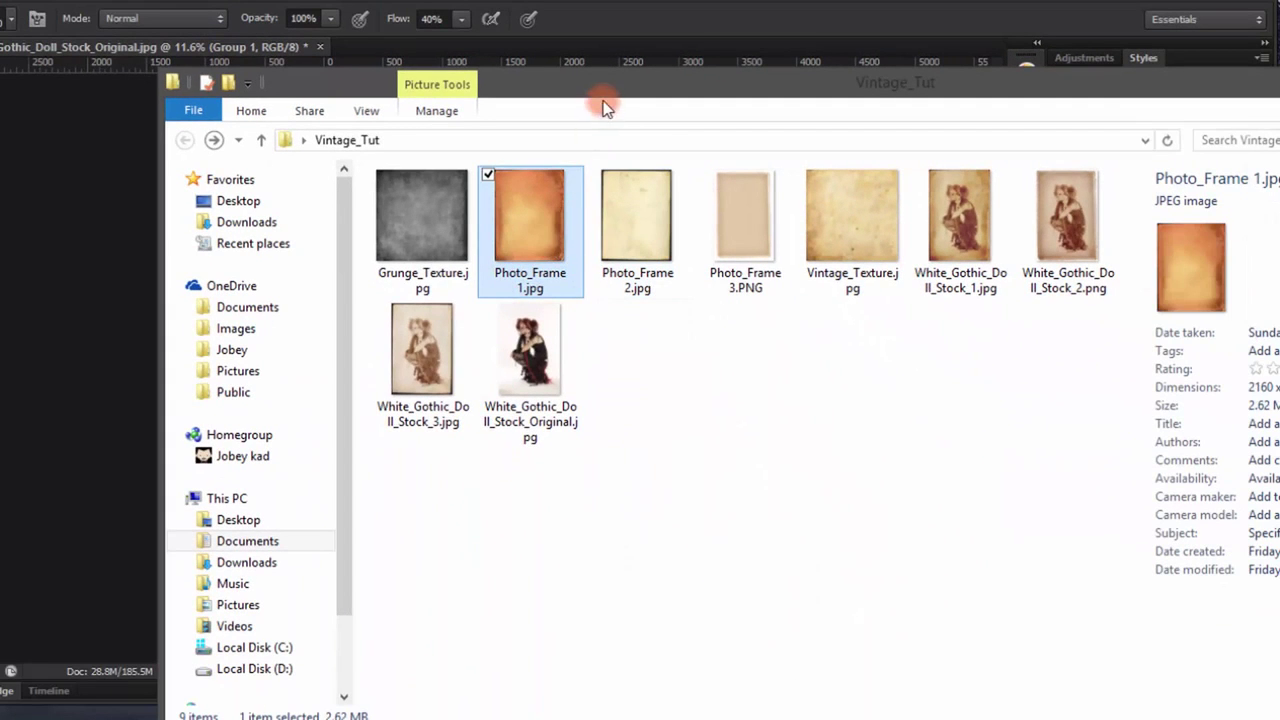
pyautogui.moveTo(581, 108); pyautogui.dragTo(884, 144)
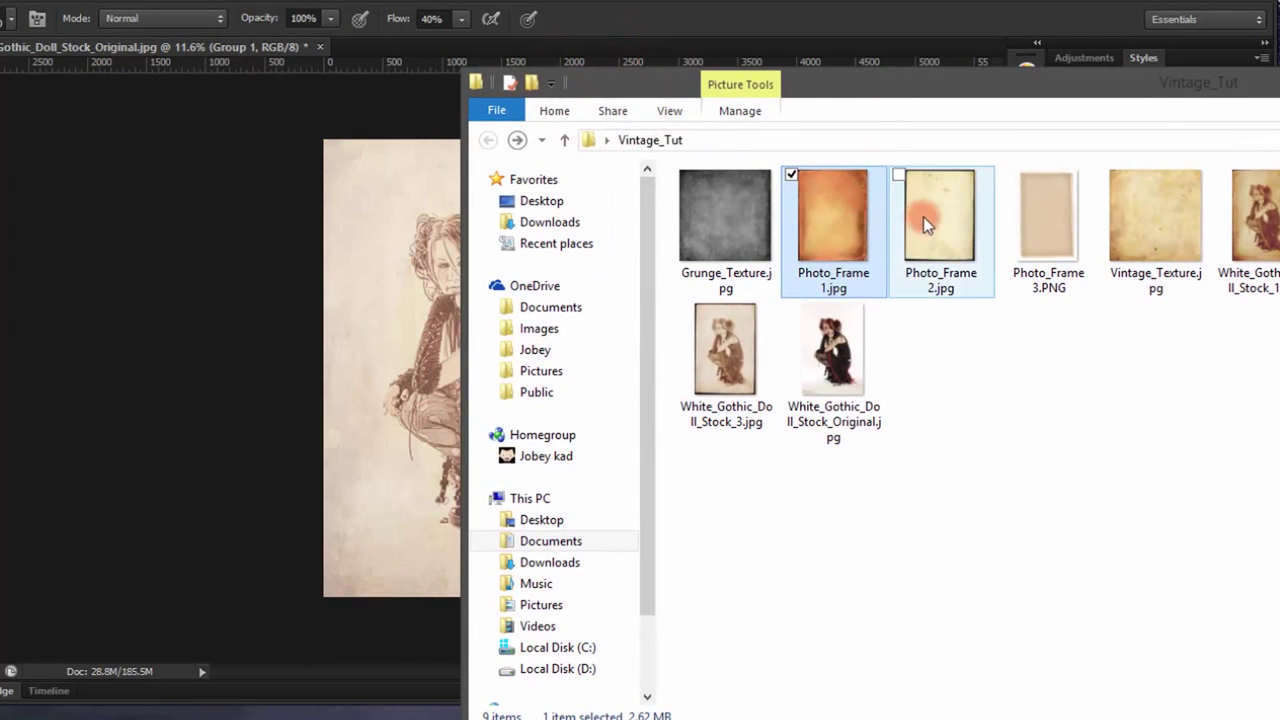
pyautogui.click(923, 216)
pyautogui.click(822, 210)
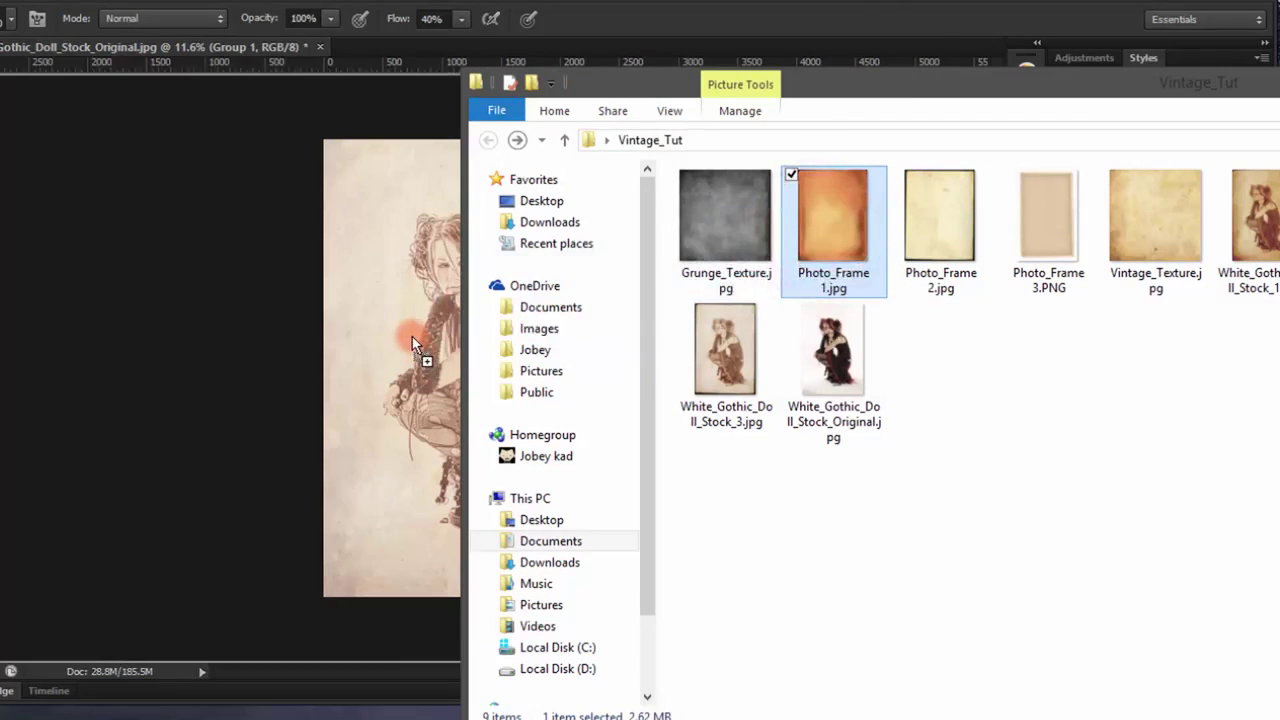
# Place Photo_Frame 1.jpg into the doll document and move its layer above Layer 2
pyautogui.moveTo(820, 230); pyautogui.dragTo(412, 336)
pyautogui.click(1096, 290)
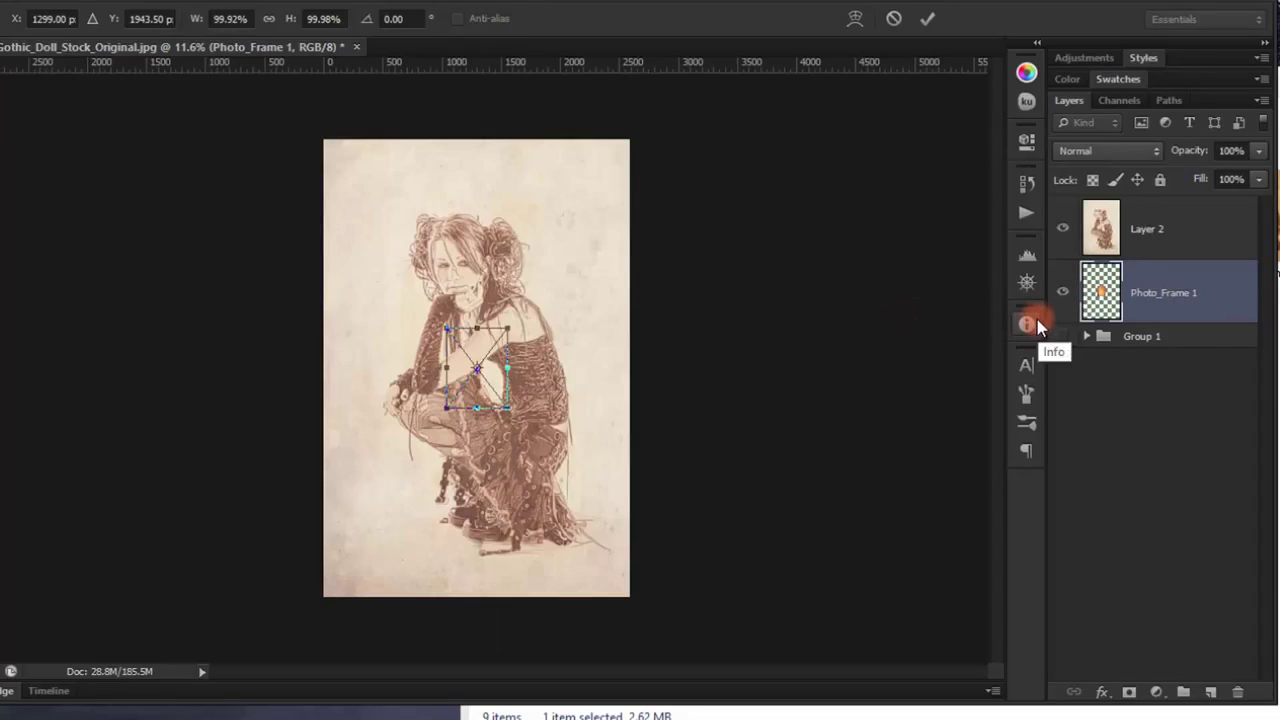
pyautogui.press('Return')
pyautogui.moveTo(1134, 294); pyautogui.dragTo(1117, 208)
# Stretch the Photo_Frame 1 layer from the top-left corner to cover the whole canvas
pyautogui.press('v')
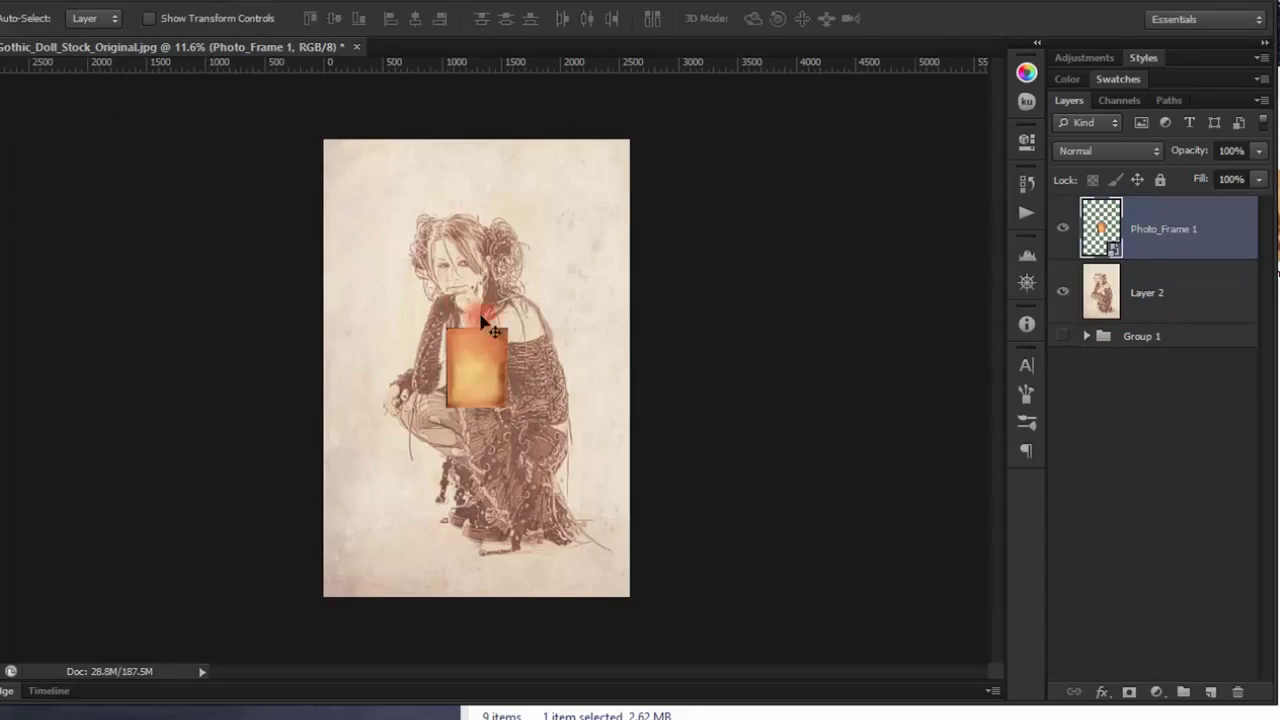
pyautogui.moveTo(484, 358)
pyautogui.mouseDown()
pyautogui.moveTo(390, 177)
pyautogui.moveTo(360, 178)
pyautogui.moveTo(368, 186)
pyautogui.mouseUp()
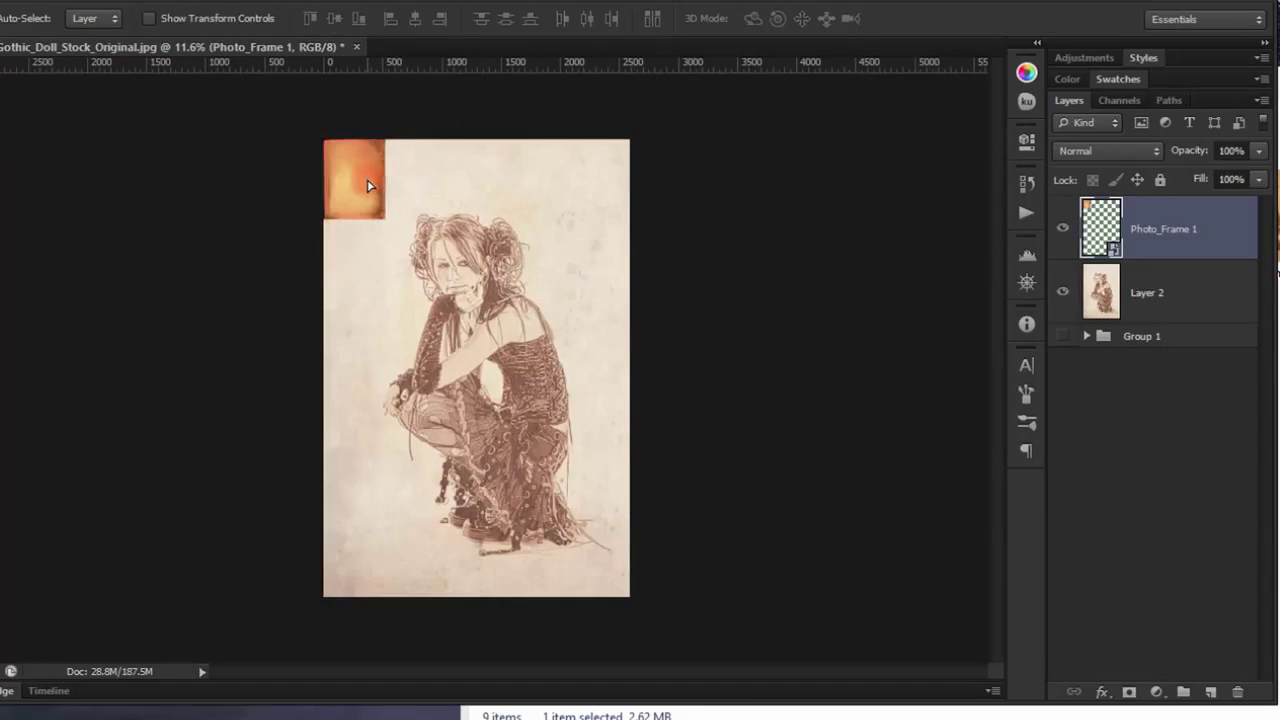
pyautogui.hotkey('ctrl', 't')
pyautogui.moveTo(385, 220); pyautogui.dragTo(631, 598)
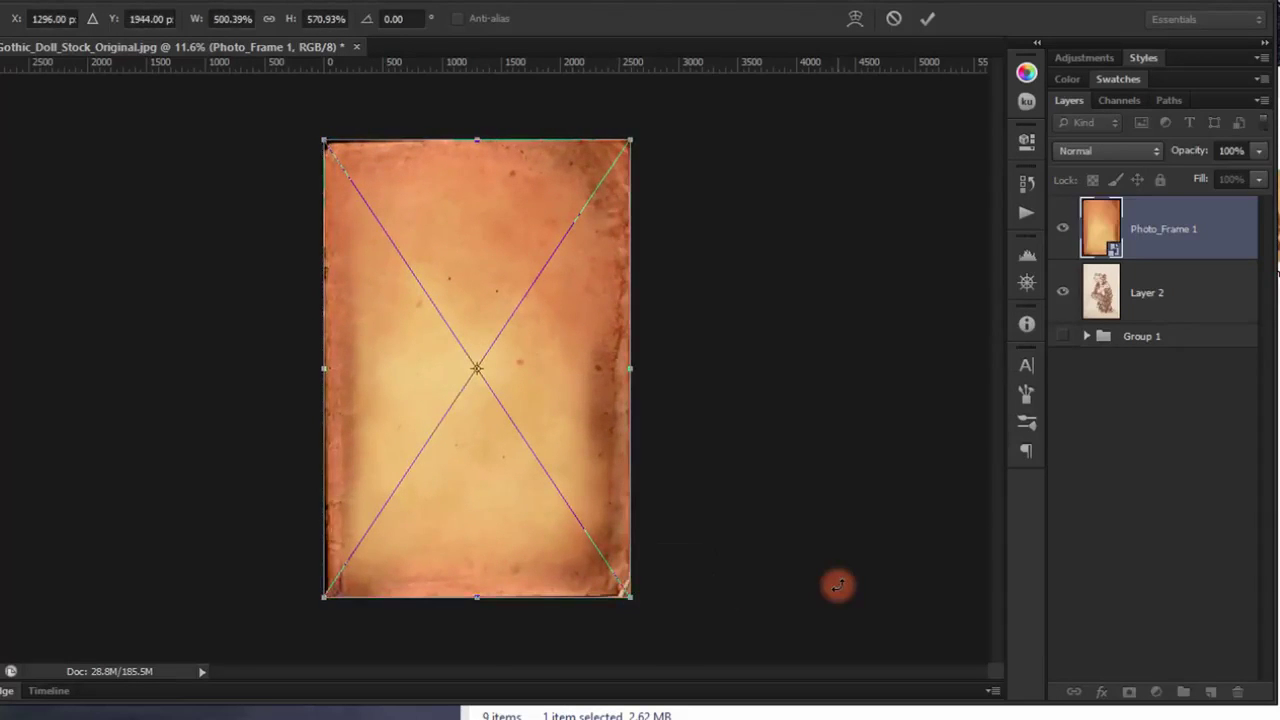
pyautogui.press('Return')
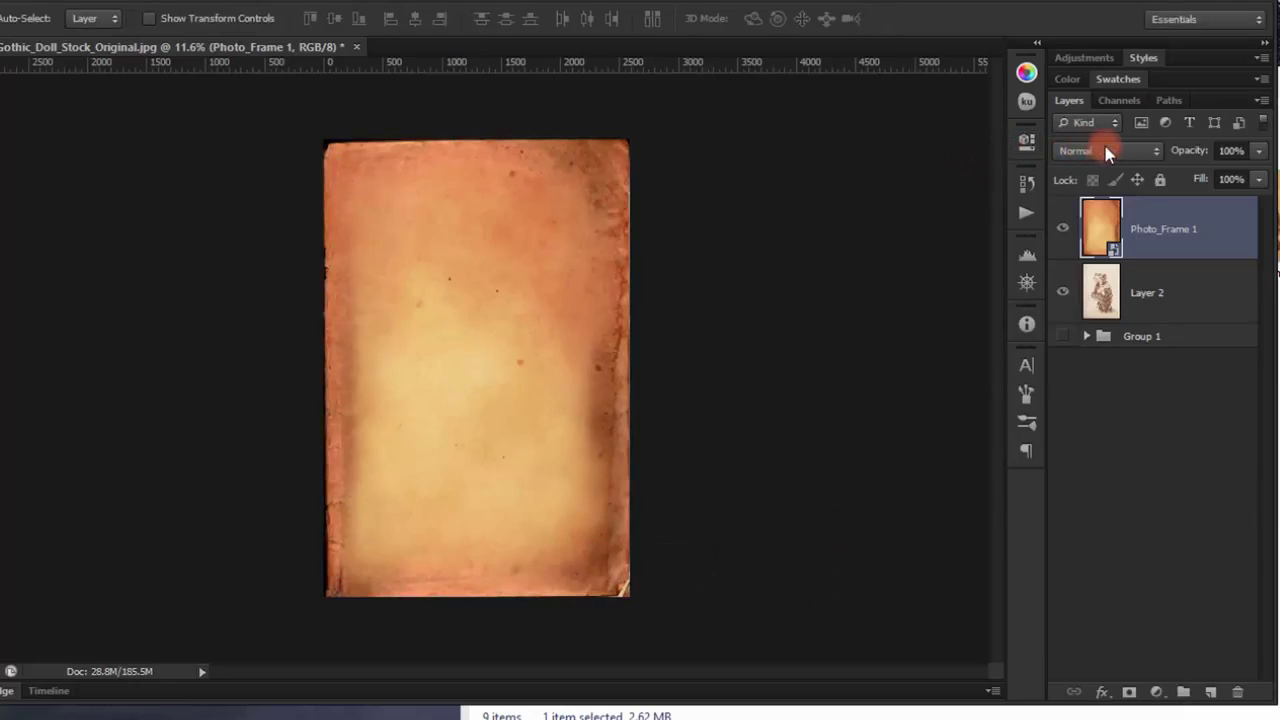
# Set the Photo_Frame 1 layer's blend mode to Color Burn
pyautogui.click(1108, 148)
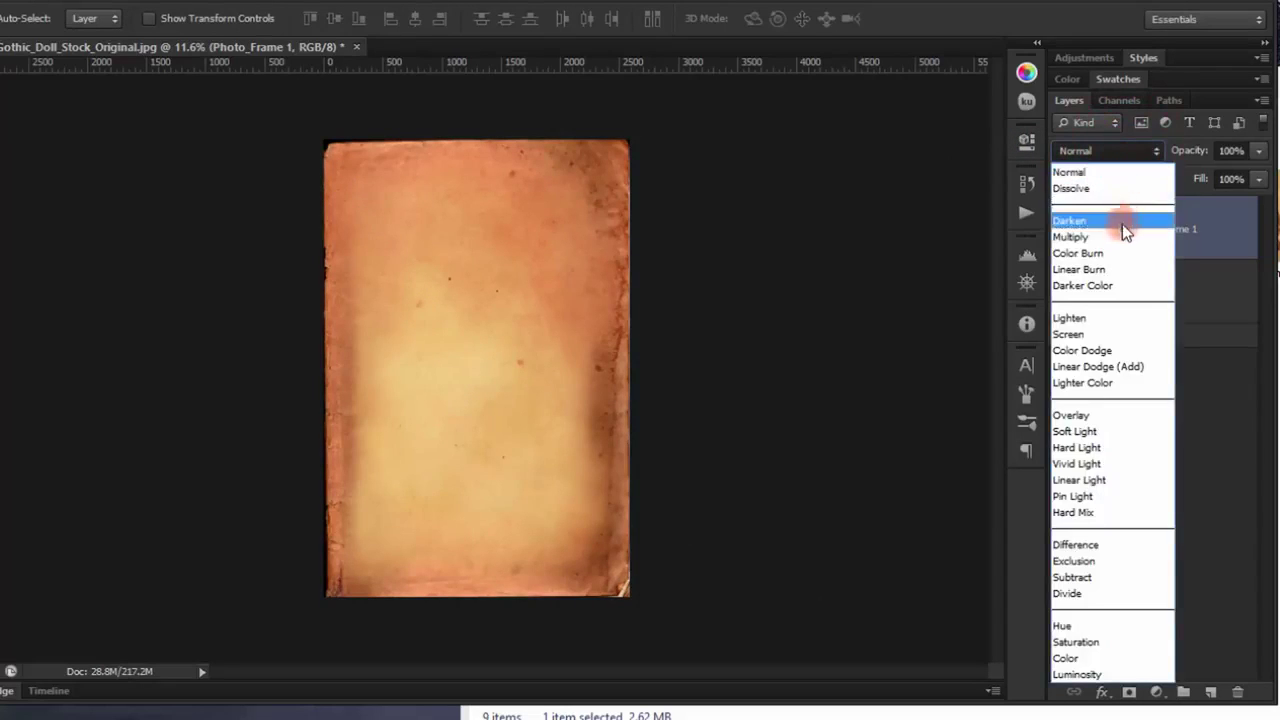
pyautogui.click(1119, 247)
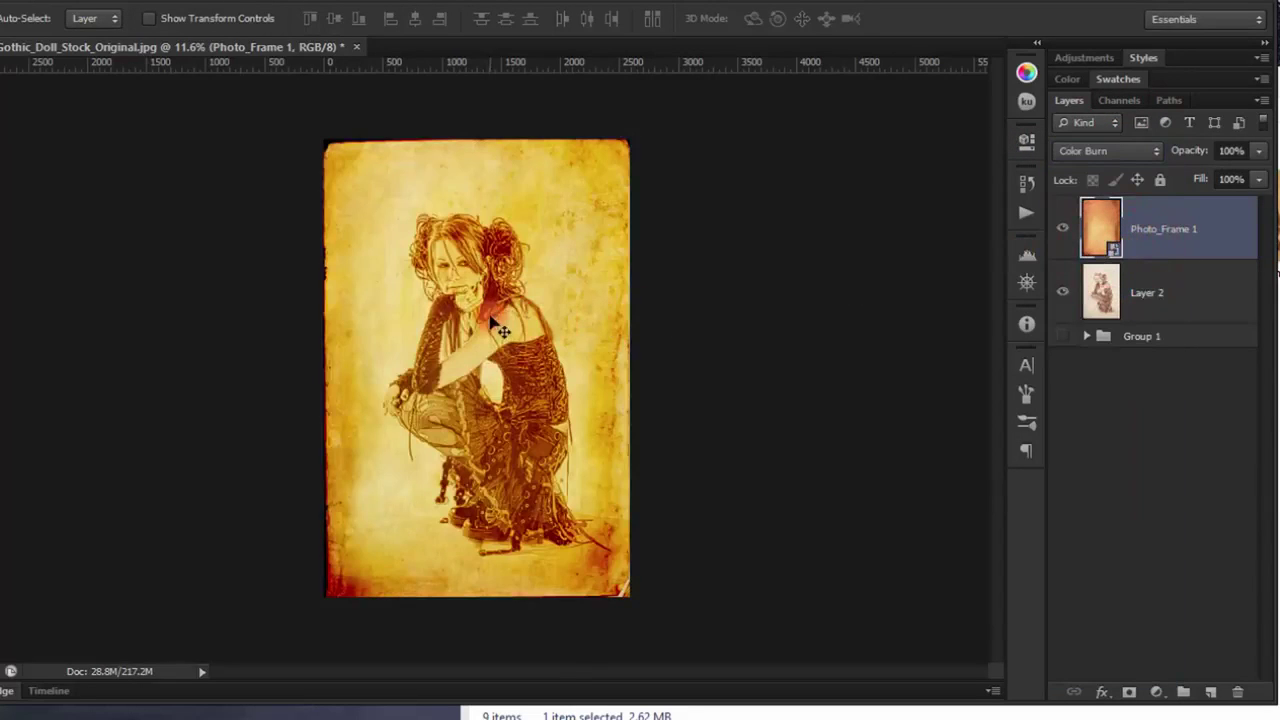
pyautogui.hotkey('ctrl', '+')
pyautogui.hotkey('ctrl', '+')
pyautogui.moveTo(493, 323)
pyautogui.mouseDown()
pyautogui.moveTo(678, 332)
pyautogui.moveTo(521, 318)
pyautogui.mouseUp()
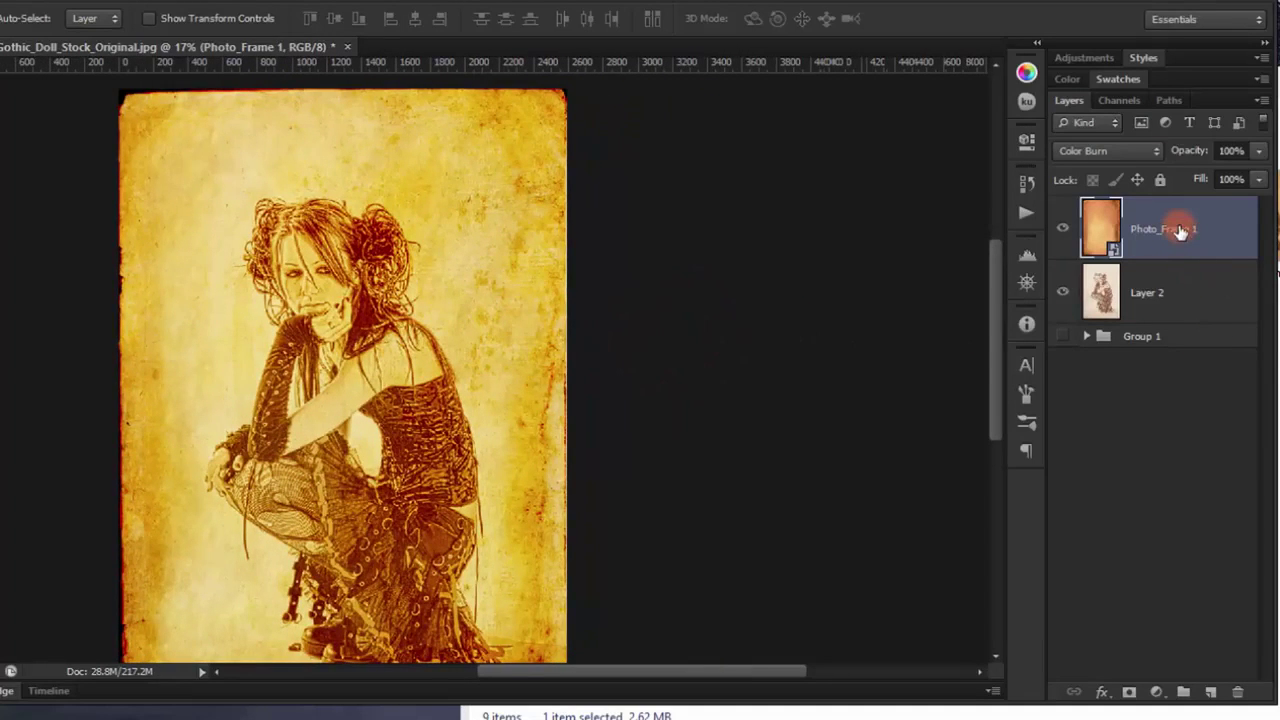
# Duplicate Photo_Frame 1 with Ctrl+J and lower the Color Burn copy to 10% opacity
pyautogui.hotkey('ctrl', 'j')
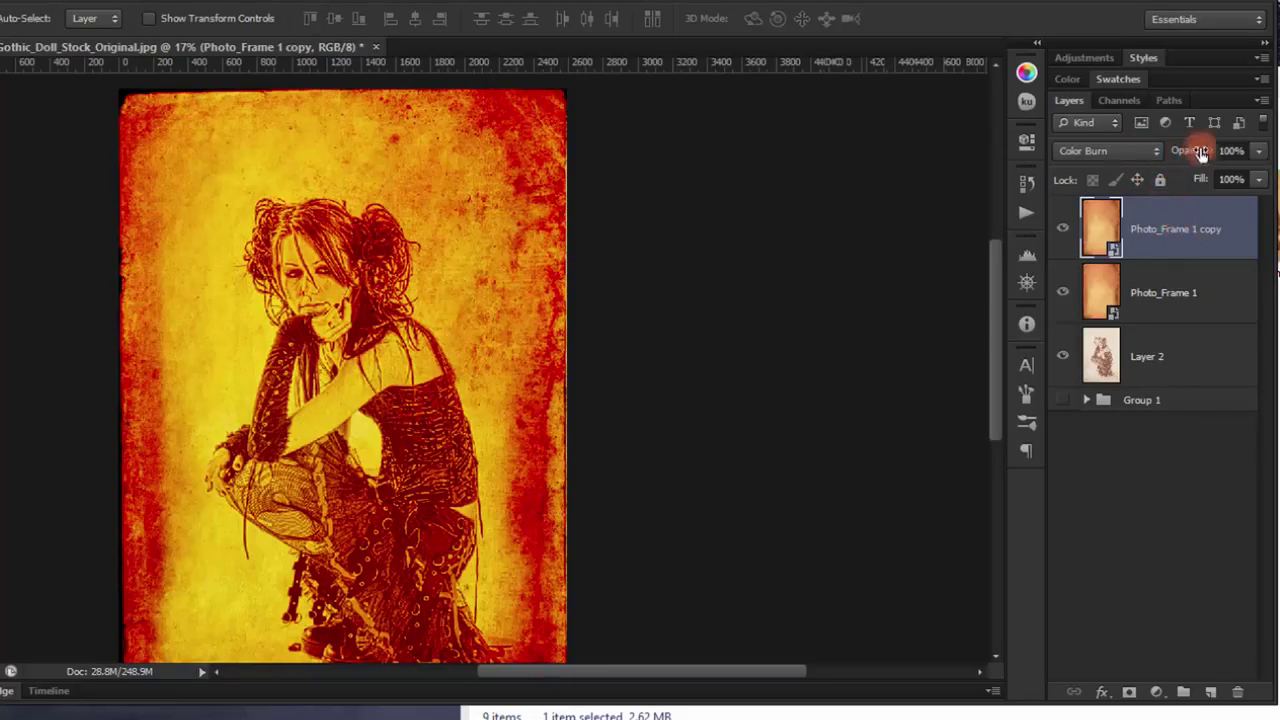
pyautogui.click(1236, 150)
pyautogui.write('0')
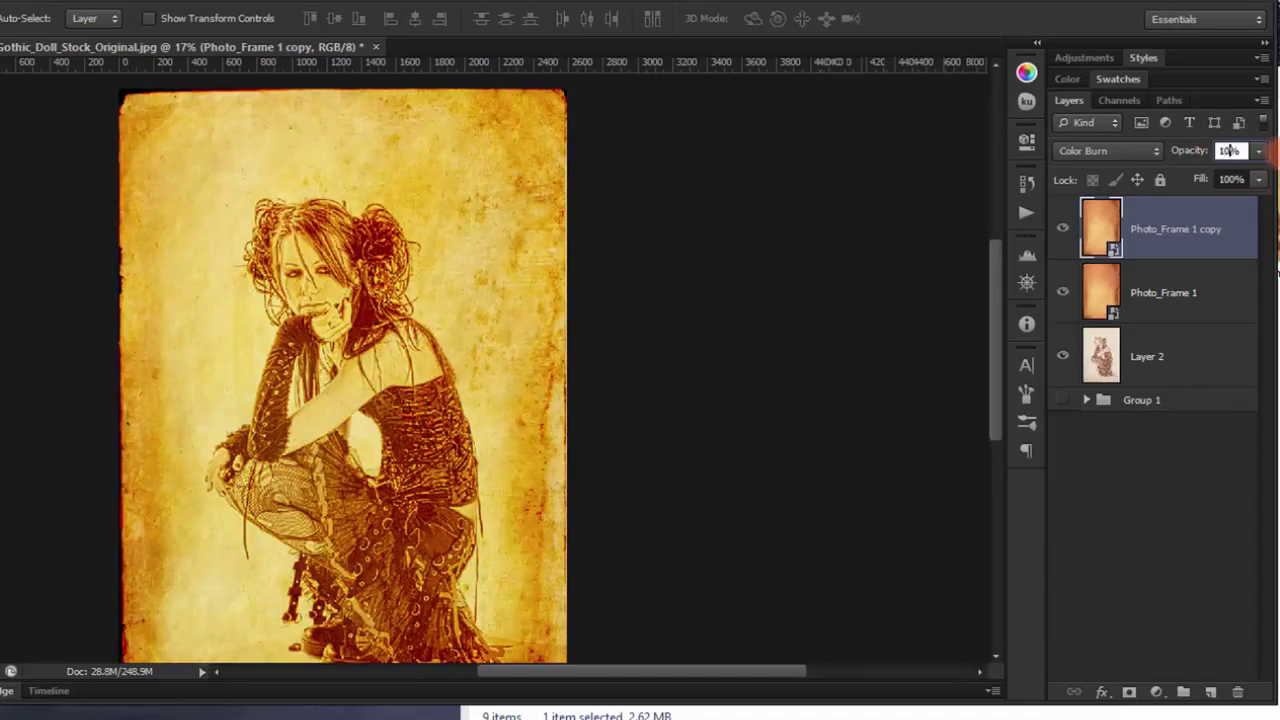
pyautogui.moveTo(423, 337); pyautogui.dragTo(432, 247)
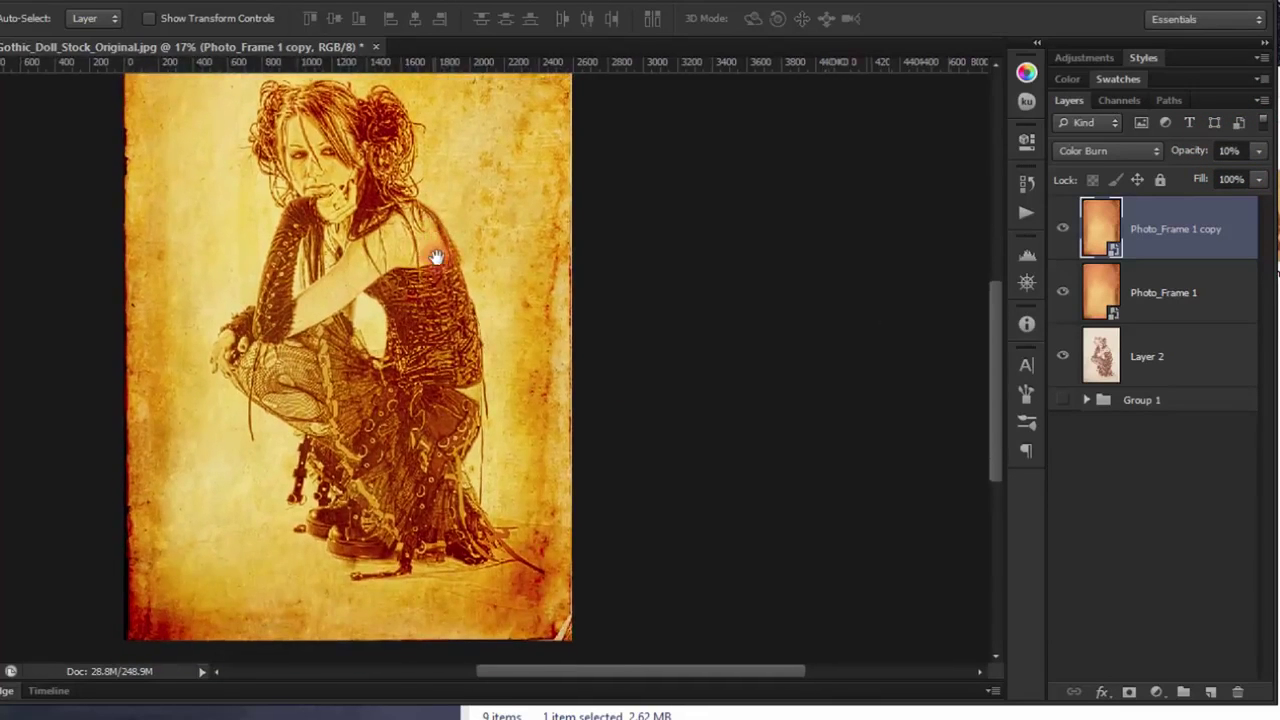
pyautogui.scroll(1, 418, 255)
pyautogui.scroll(-1, 434, 334)
pyautogui.scroll(-1, 420, 294)
pyautogui.scroll(-1, 420, 294)
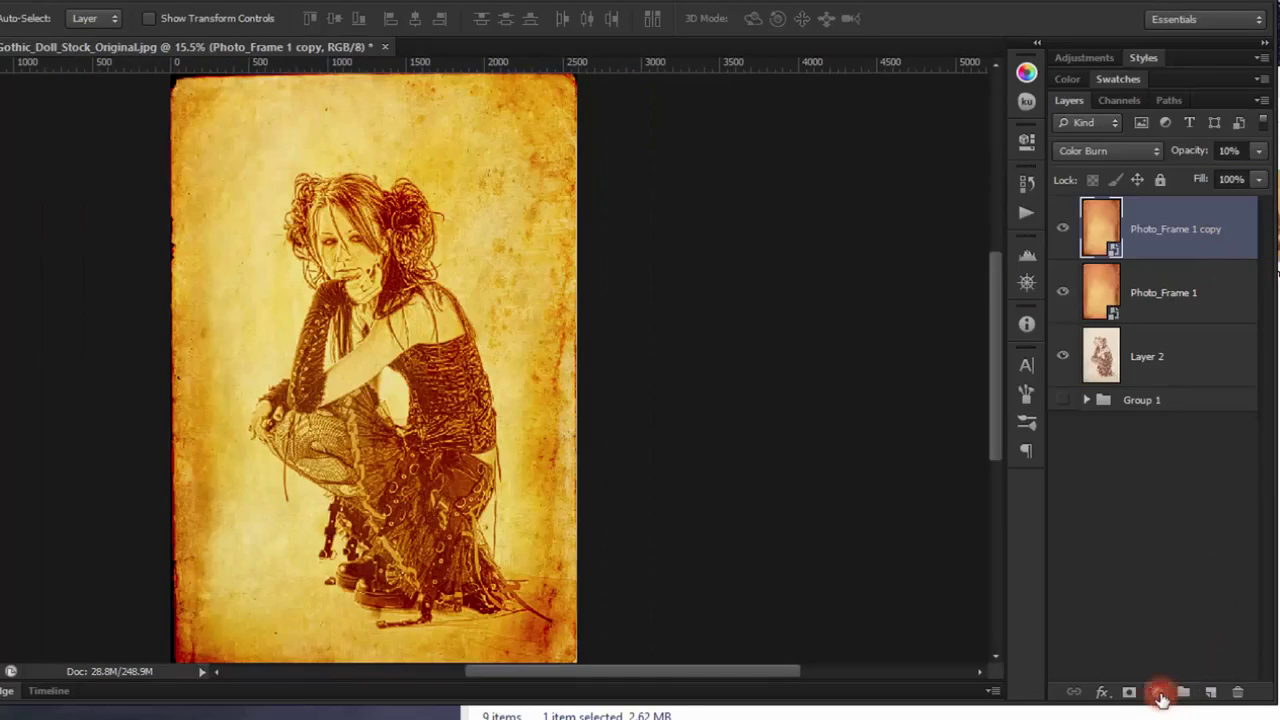
# Add a Hue/Saturation adjustment layer with Hue -7, Saturation -36 and Lightness +12
pyautogui.click(1157, 693)
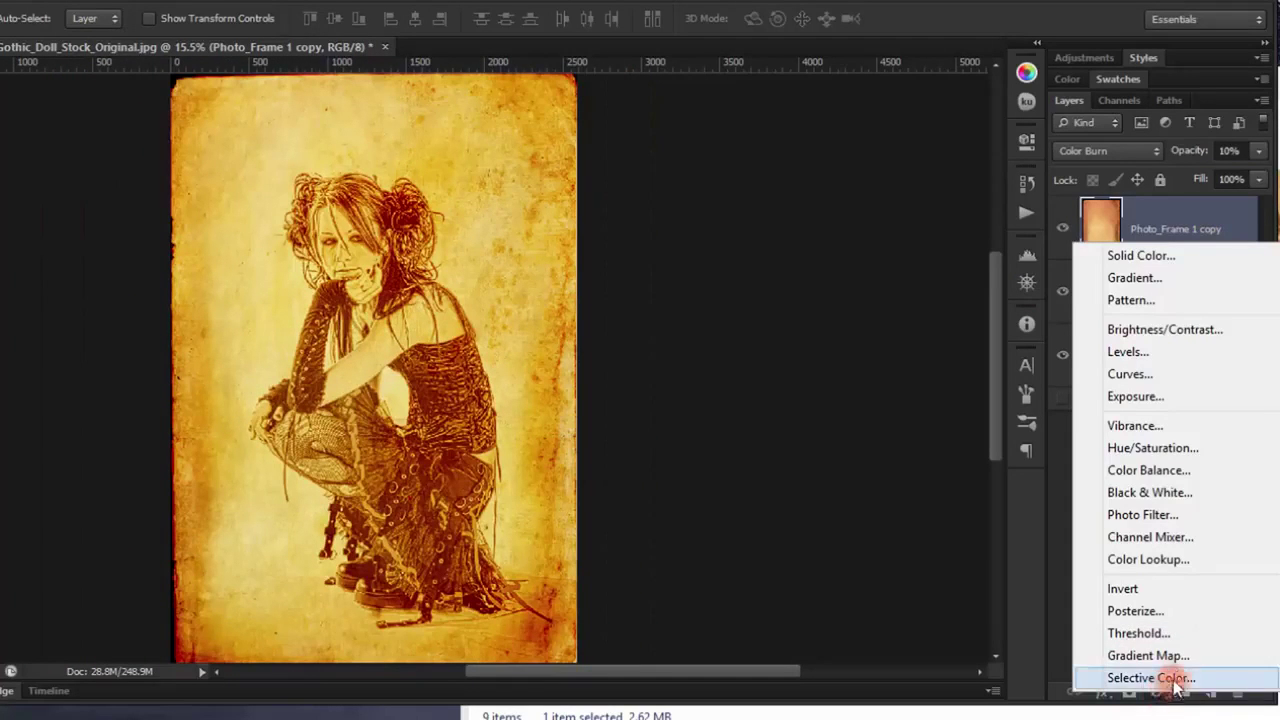
pyautogui.click(1178, 448)
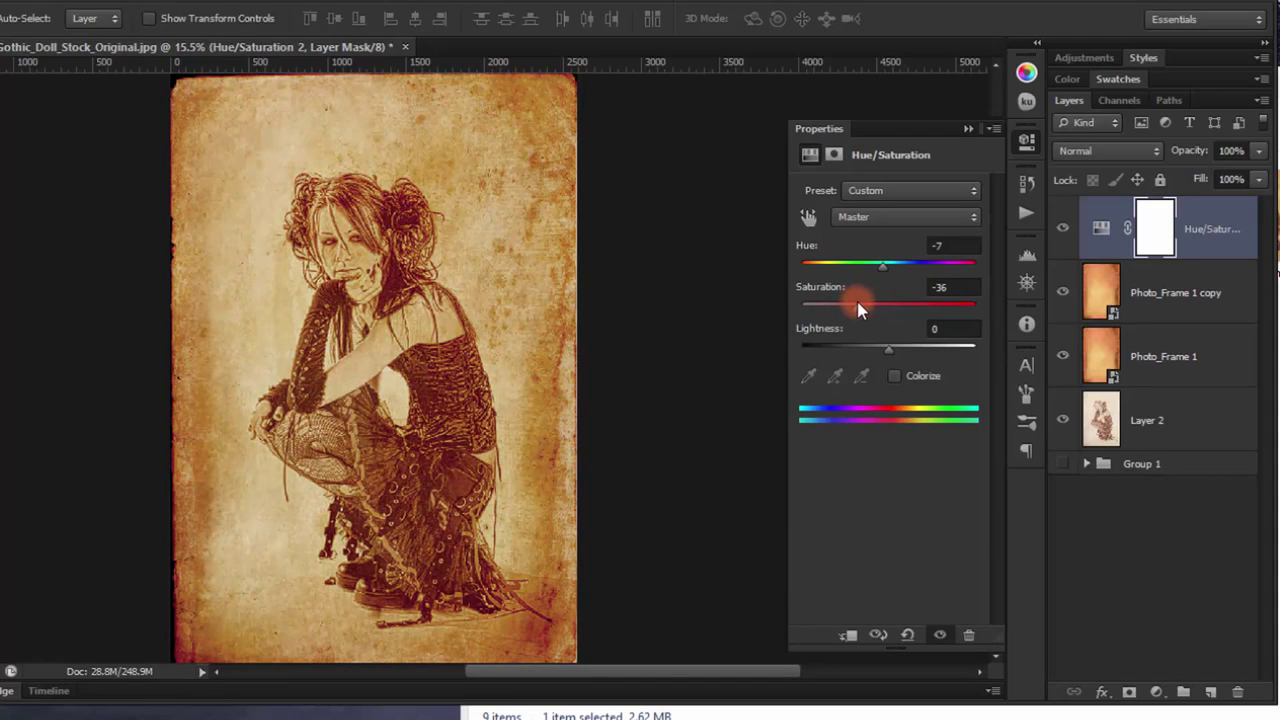
pyautogui.click(891, 348)
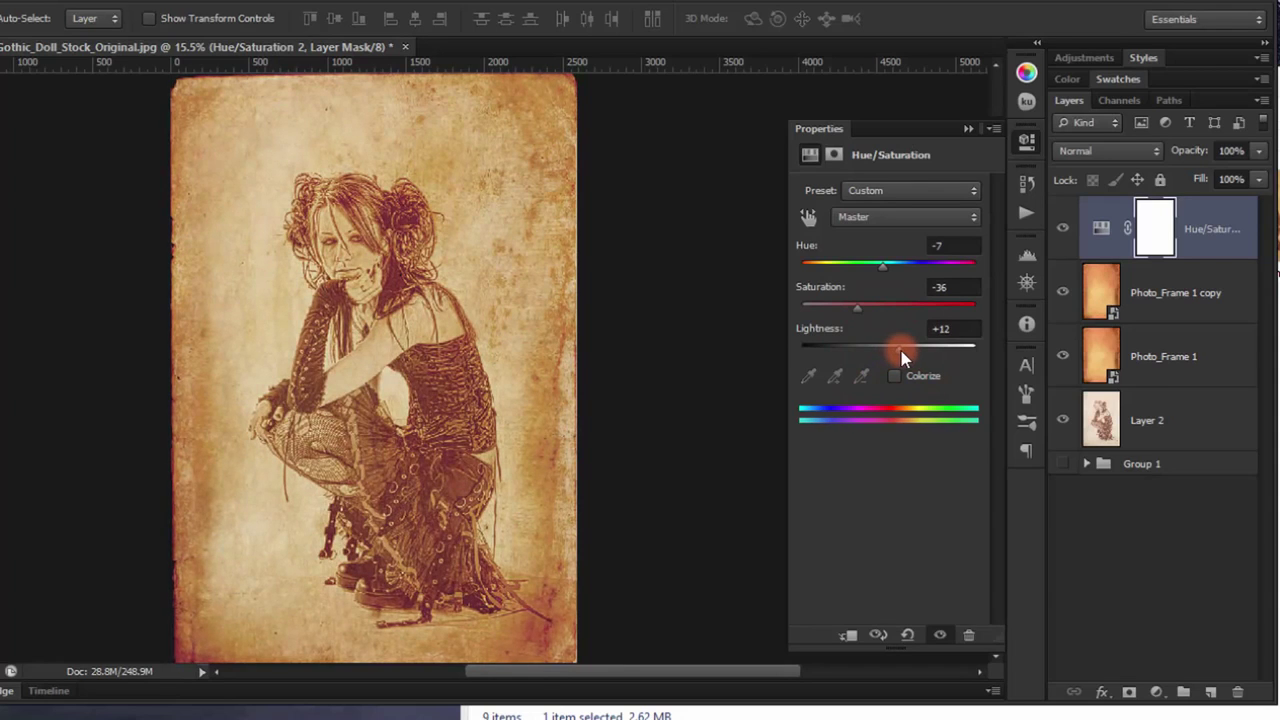
pyautogui.click(826, 370)
pyautogui.click(968, 130)
pyautogui.moveTo(594, 223)
pyautogui.mouseDown()
pyautogui.moveTo(643, 294)
pyautogui.moveTo(652, 390)
pyautogui.mouseUp()
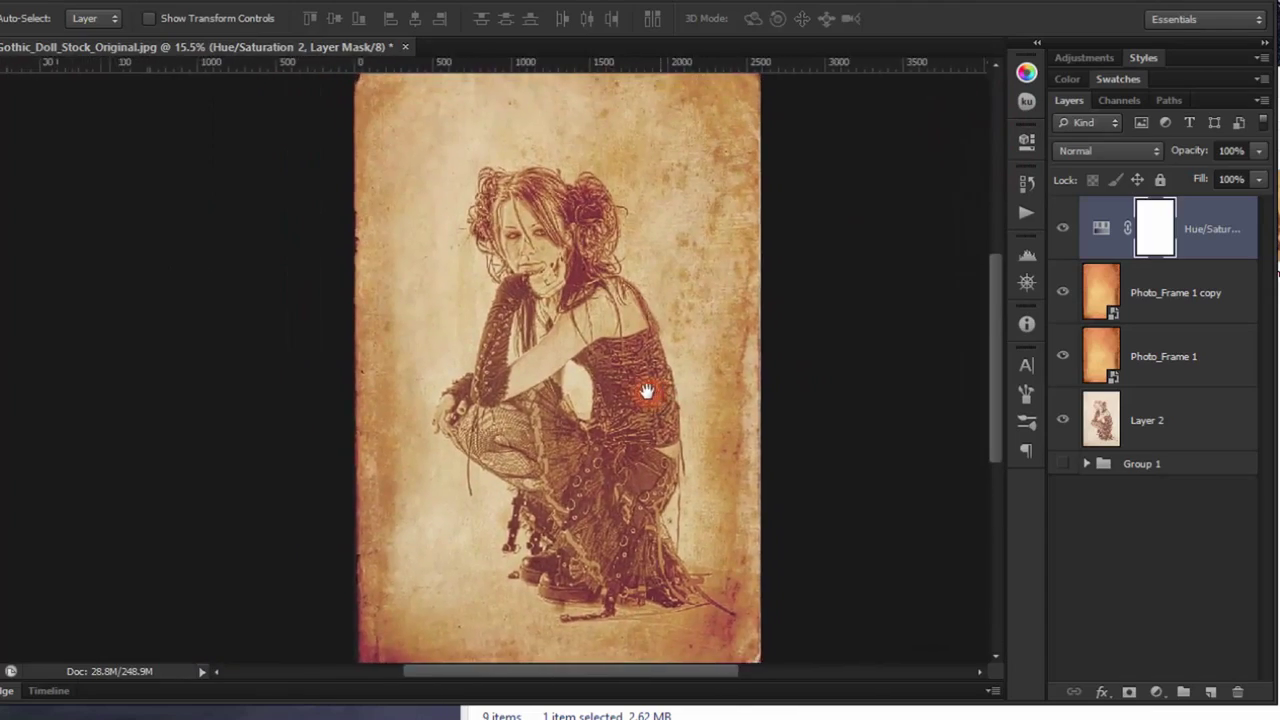
pyautogui.scroll(2, 622, 381)
pyautogui.scroll(2, 563, 345)
pyautogui.scroll(2, 594, 545)
pyautogui.scroll(-2, 594, 545)
pyautogui.scroll(-1, 580, 354)
pyautogui.scroll(-1, 586, 371)
pyautogui.scroll(-1, 588, 378)
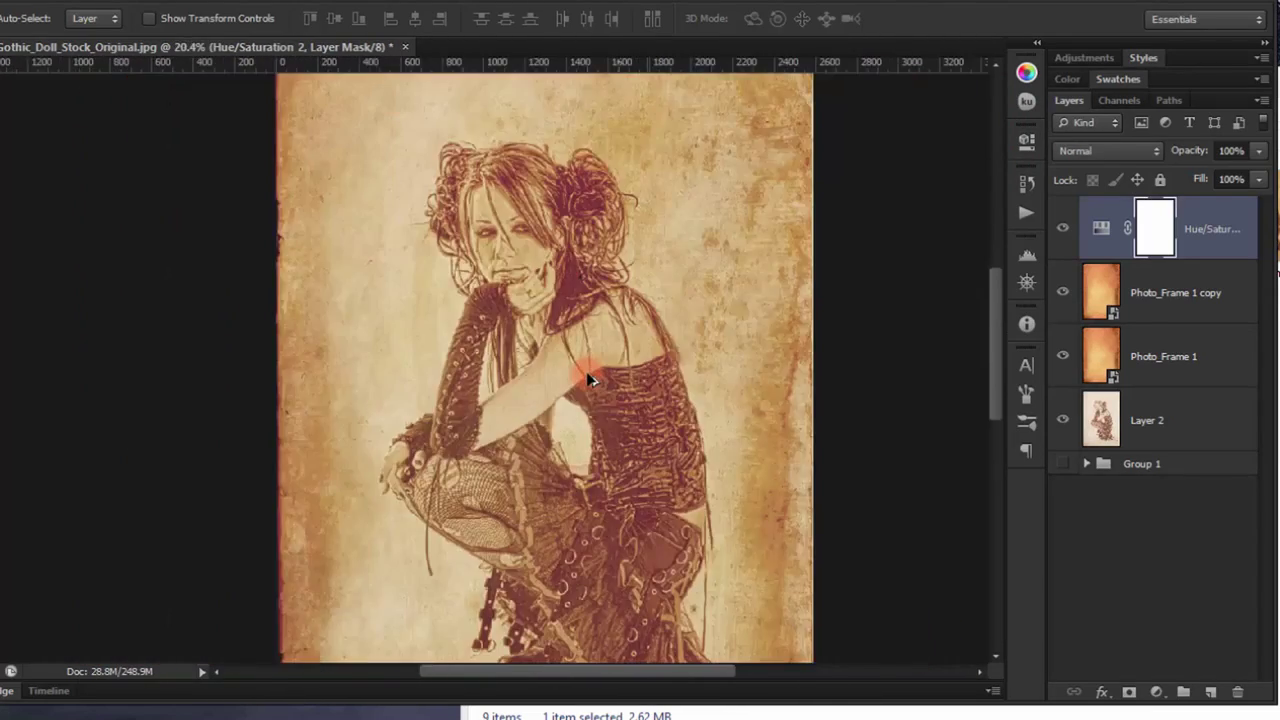
pyautogui.scroll(-2, 588, 378)
pyautogui.scroll(2, 434, 537)
pyautogui.scroll(1, 434, 537)
pyautogui.moveTo(540, 420); pyautogui.dragTo(518, 552)
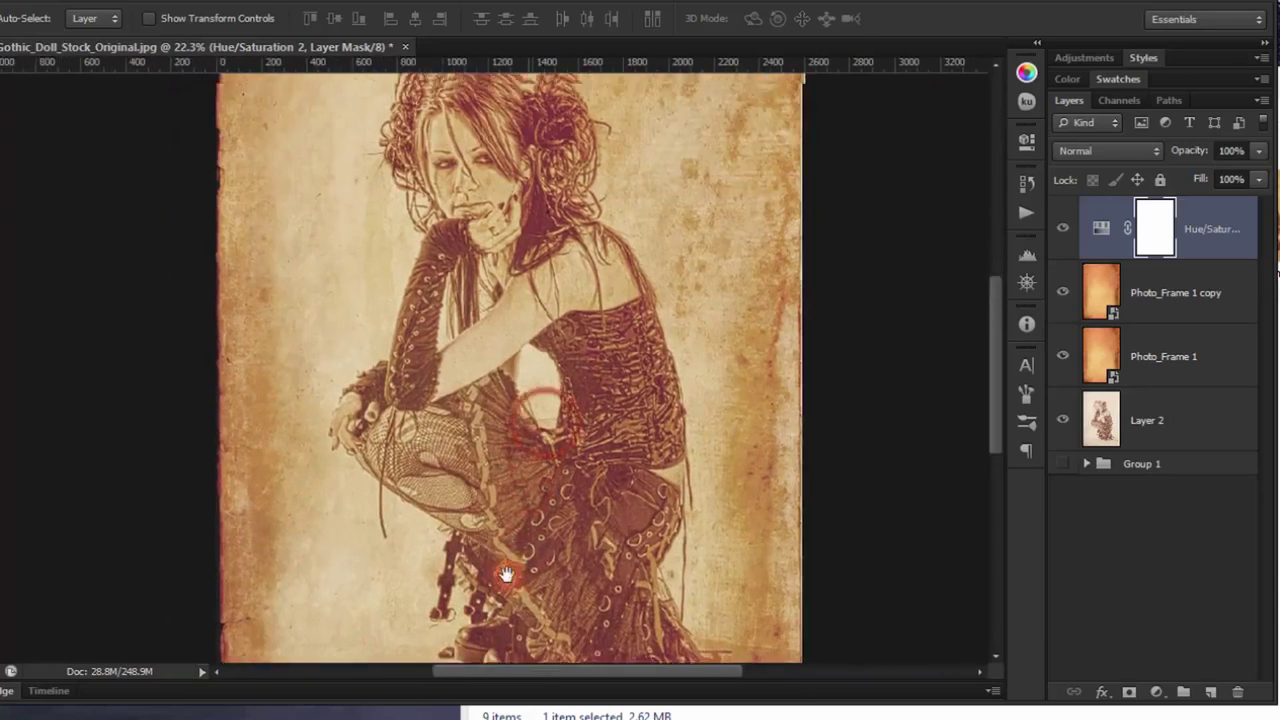
pyautogui.moveTo(571, 290); pyautogui.dragTo(509, 466)
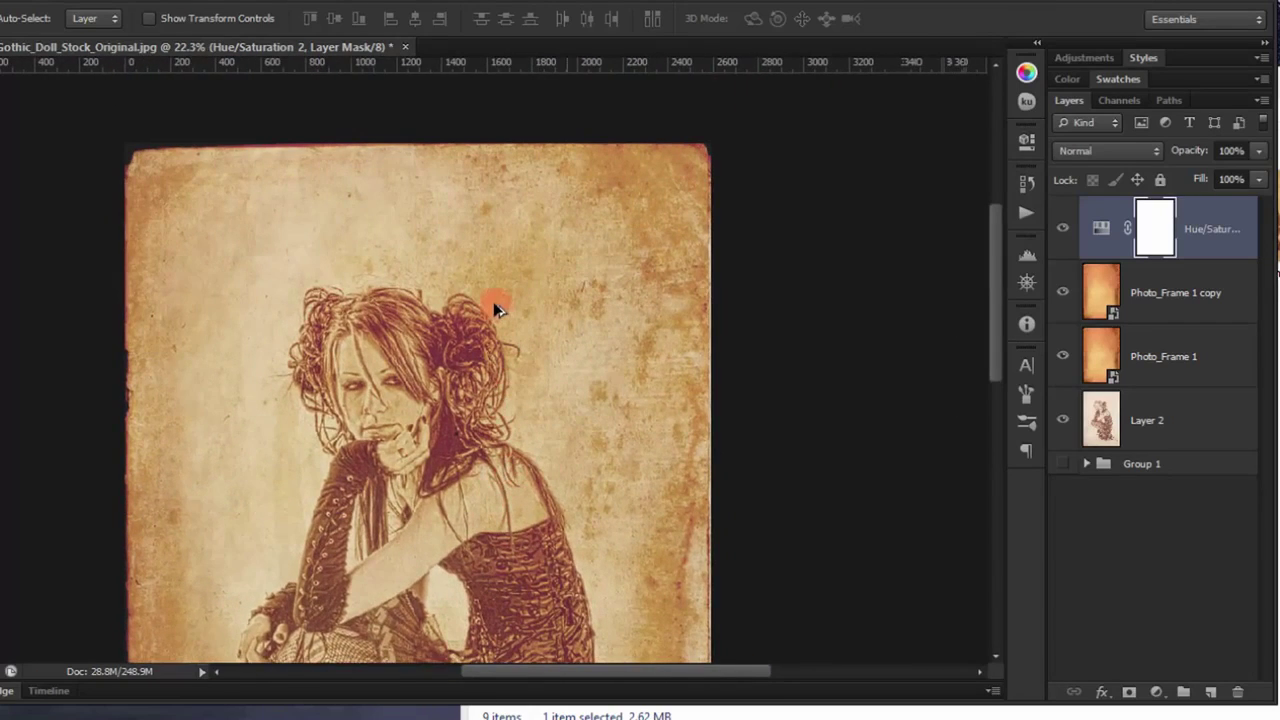
pyautogui.scroll(-2, 497, 310)
pyautogui.scroll(-2, 560, 380)
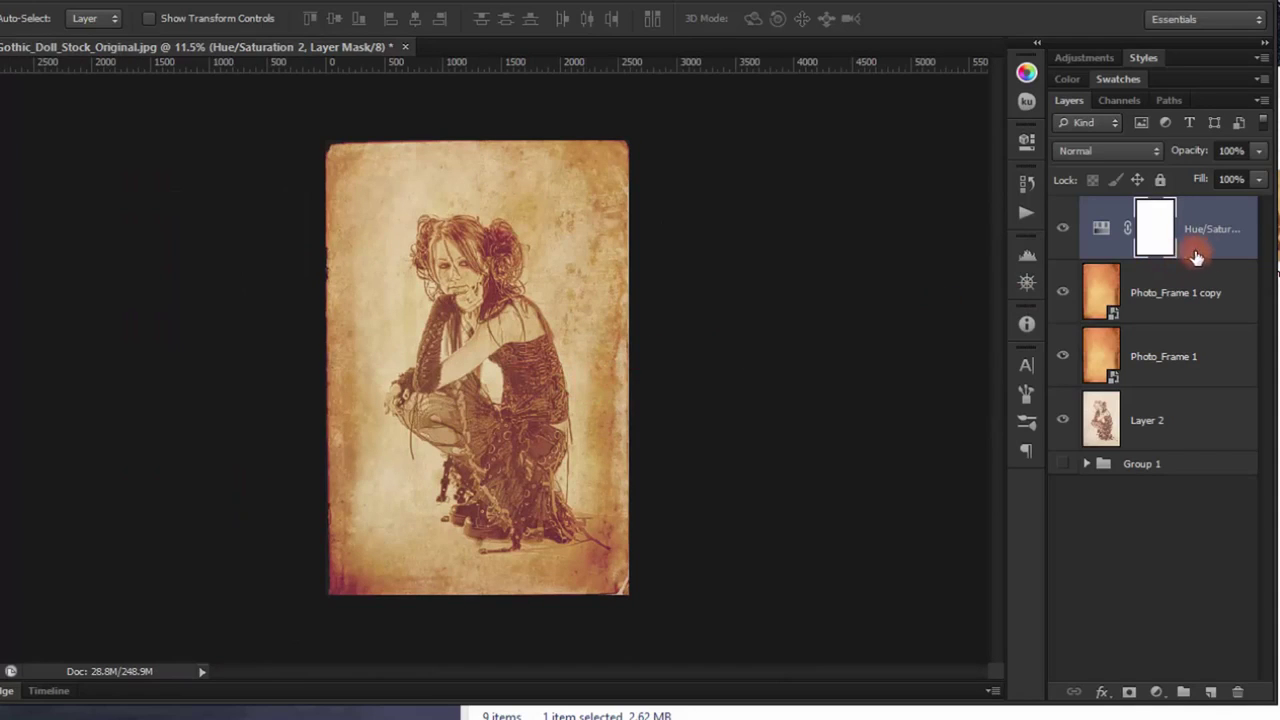
pyautogui.scroll(2, 430, 370)
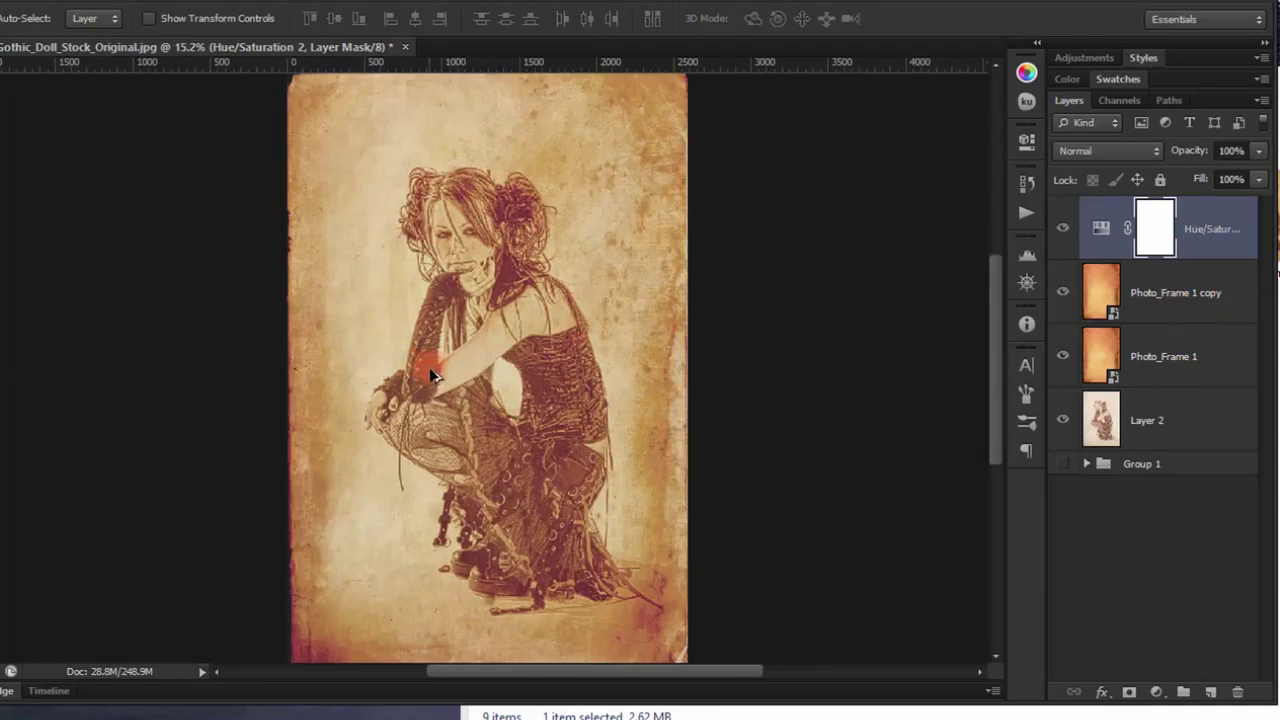
pyautogui.scroll(2, 430, 370)
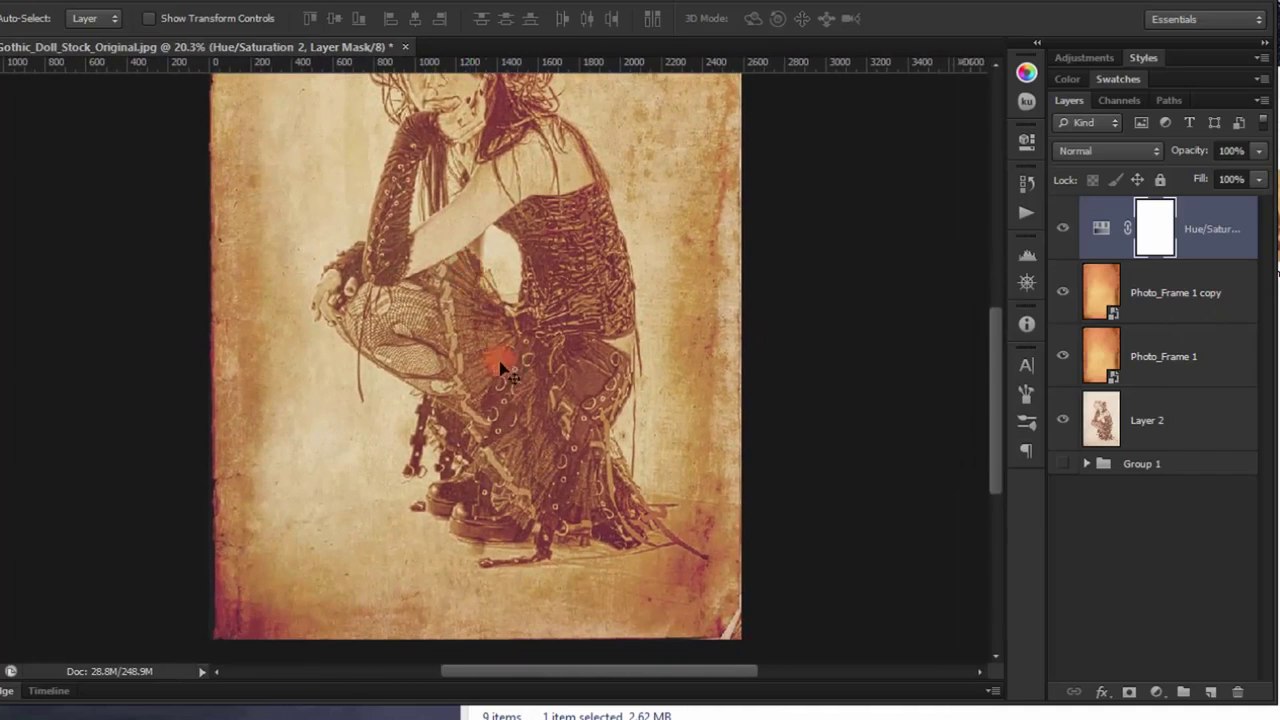
pyautogui.scroll(-1, 503, 370)
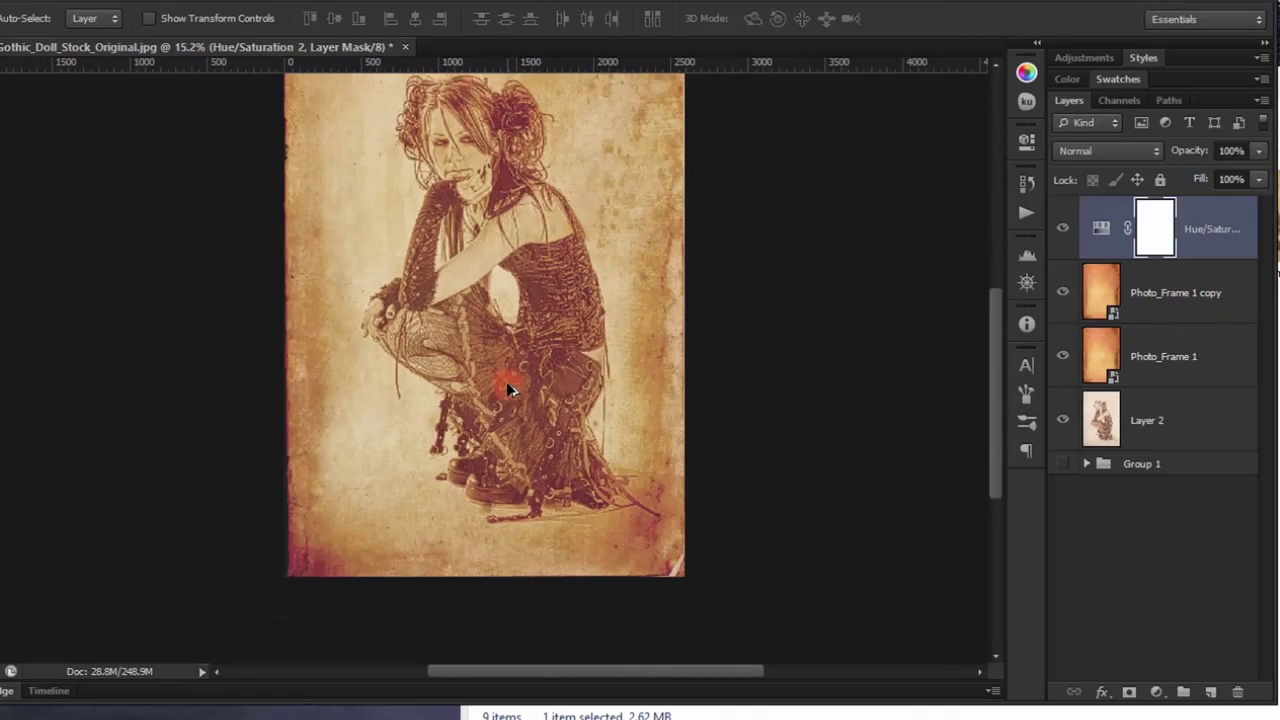
# Hide the Hue/Saturation layer and delete the Photo_Frame 1 copy and Photo_Frame 1 layers
pyautogui.keyDown('shift'); pyautogui.click(1188, 360); pyautogui.keyUp('shift')
pyautogui.click(1170, 252)
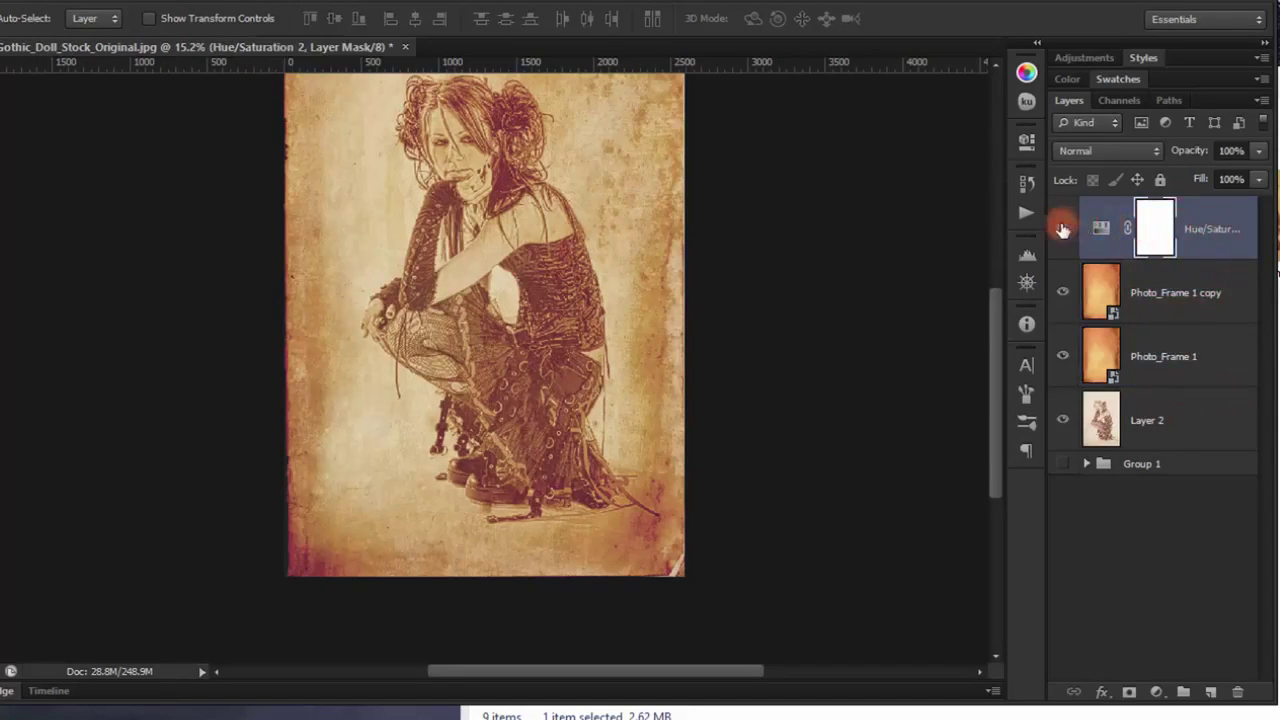
pyautogui.click(1063, 228)
pyautogui.click(1172, 292)
pyautogui.press('Delete')
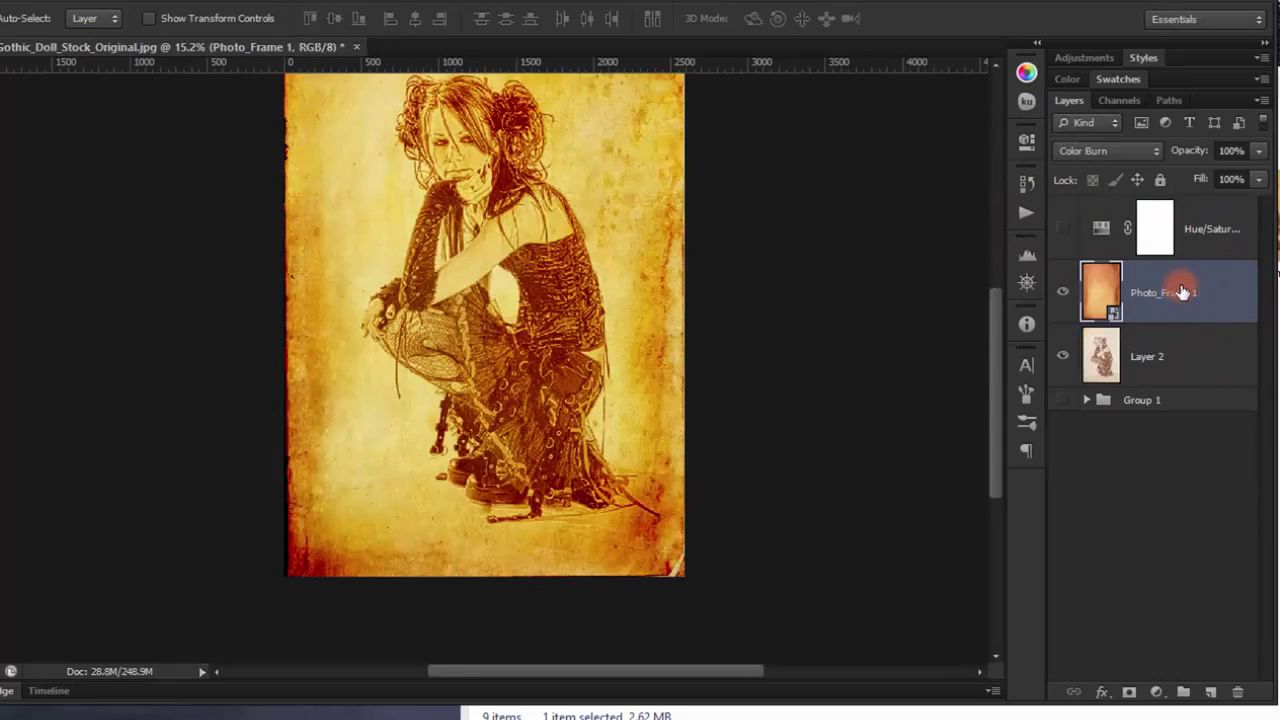
pyautogui.press('Delete')
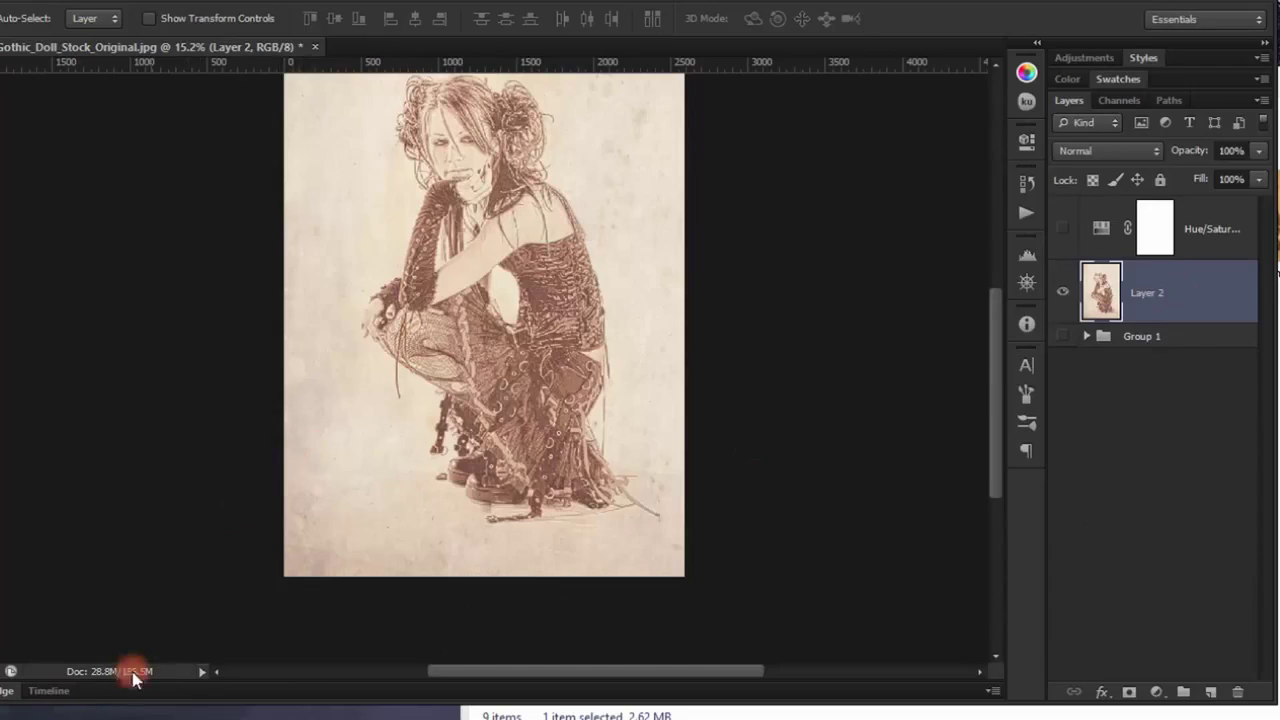
pyautogui.click(104, 715)
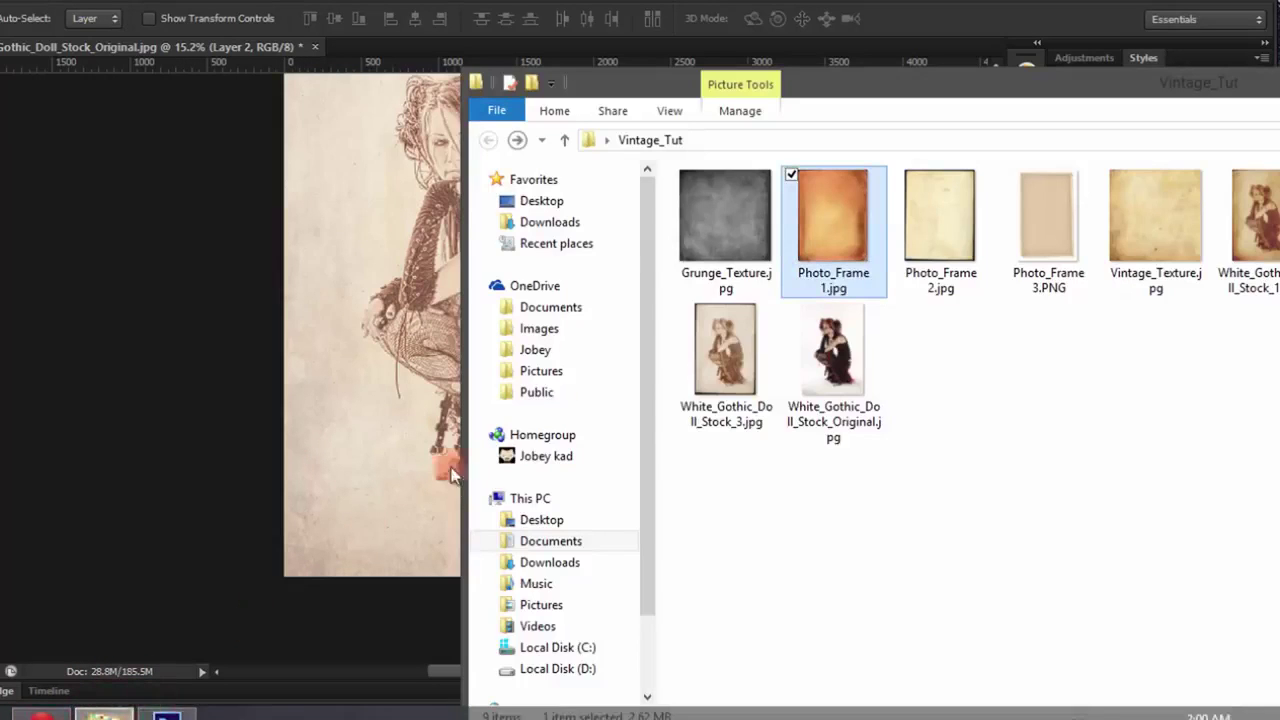
# Drag Photo_Frame3.PNG from the Vintage_Tut folder into the doll document
pyautogui.click(952, 250)
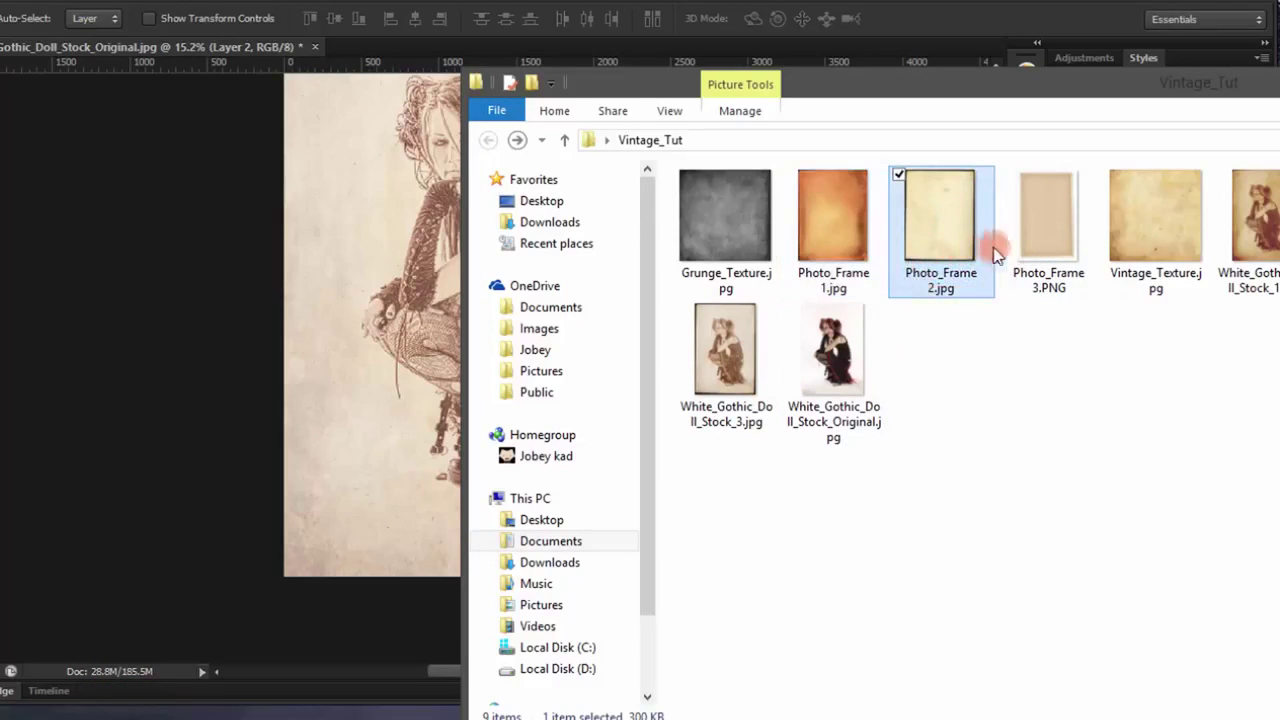
pyautogui.click(1043, 250)
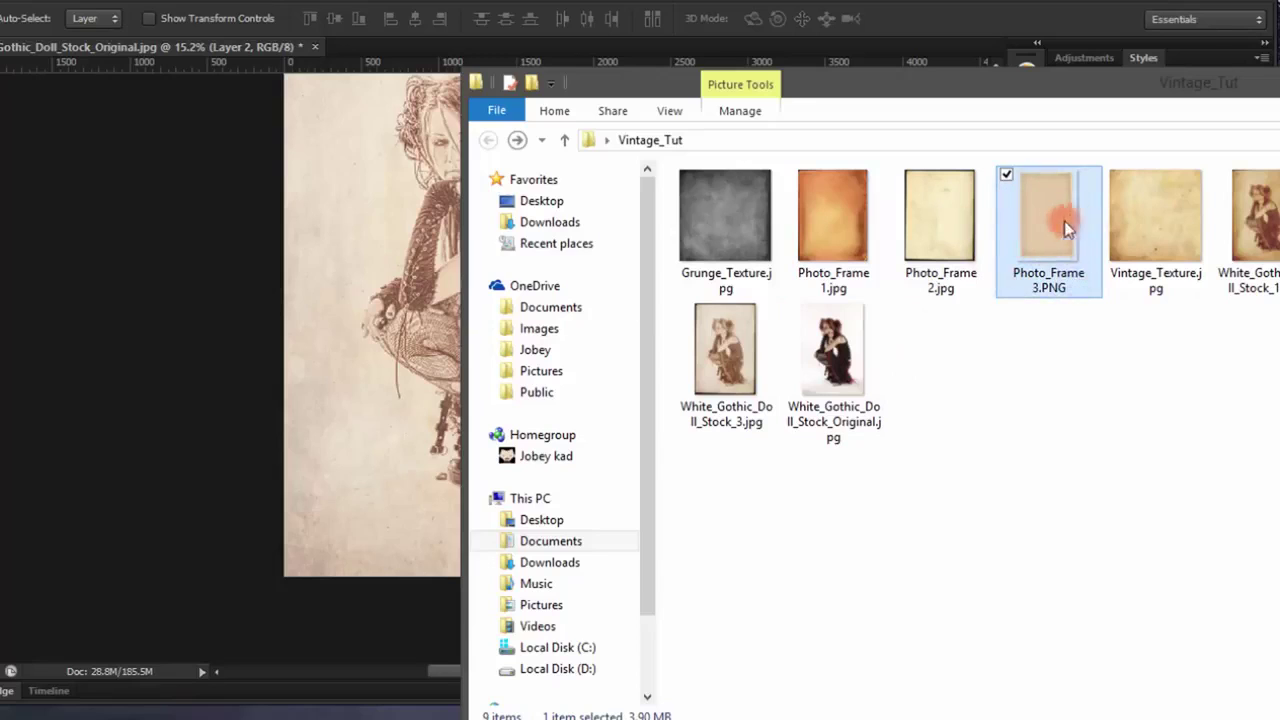
pyautogui.moveTo(1047, 216)
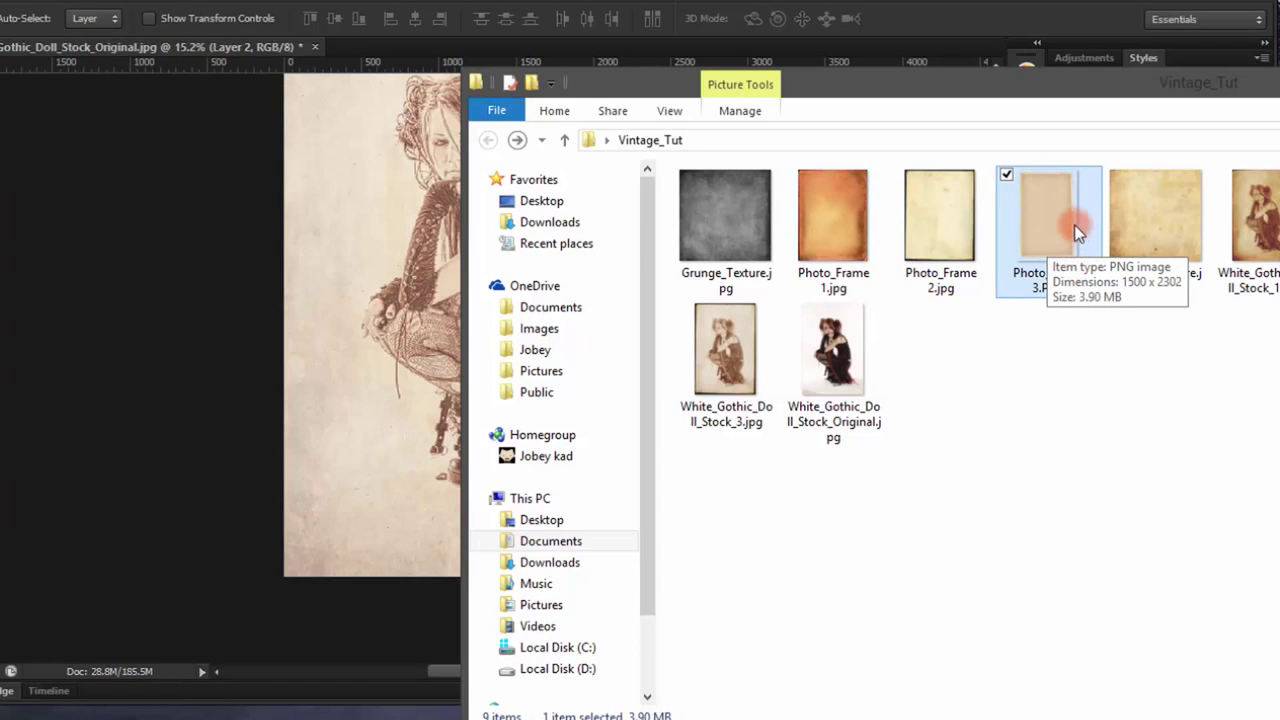
pyautogui.moveTo(1046, 91); pyautogui.dragTo(1209, 88)
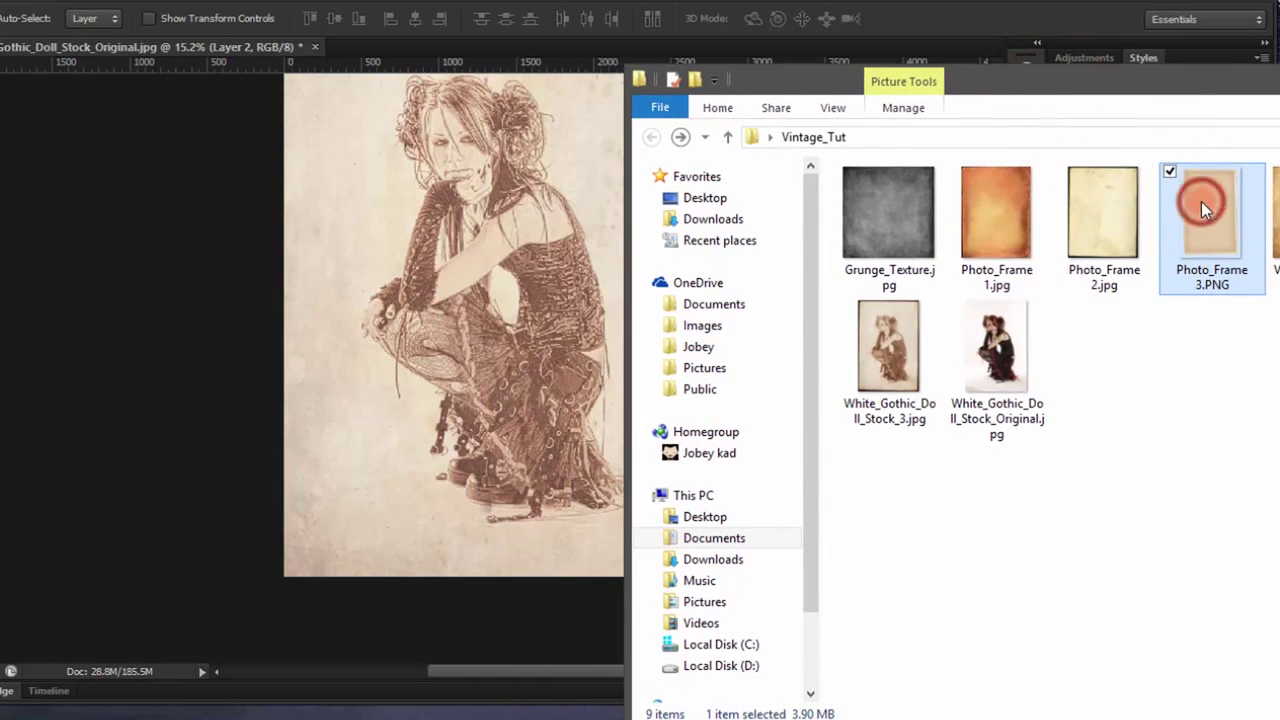
pyautogui.moveTo(1201, 201); pyautogui.dragTo(534, 256)
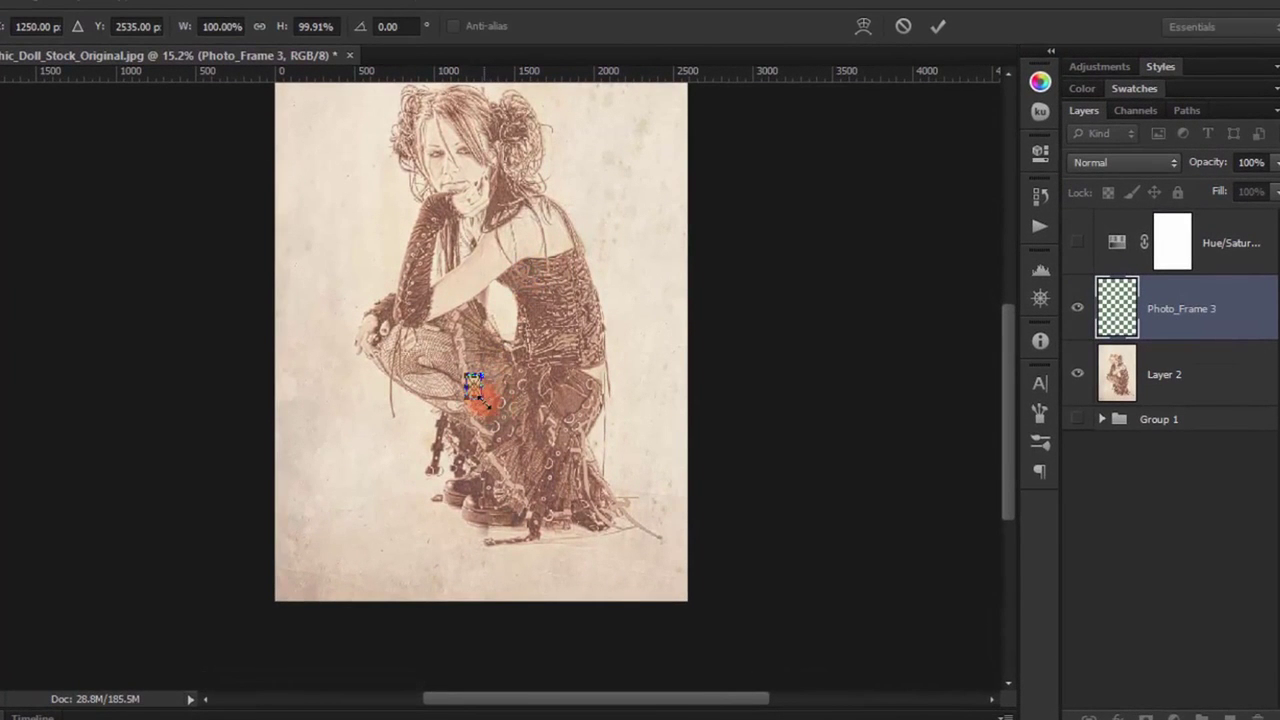
# Enlarge the Photo_Frame3 layer well beyond its size and align it to the top-left corner
pyautogui.moveTo(484, 401); pyautogui.dragTo(600, 588)
pyautogui.scroll(-2, 571, 480)
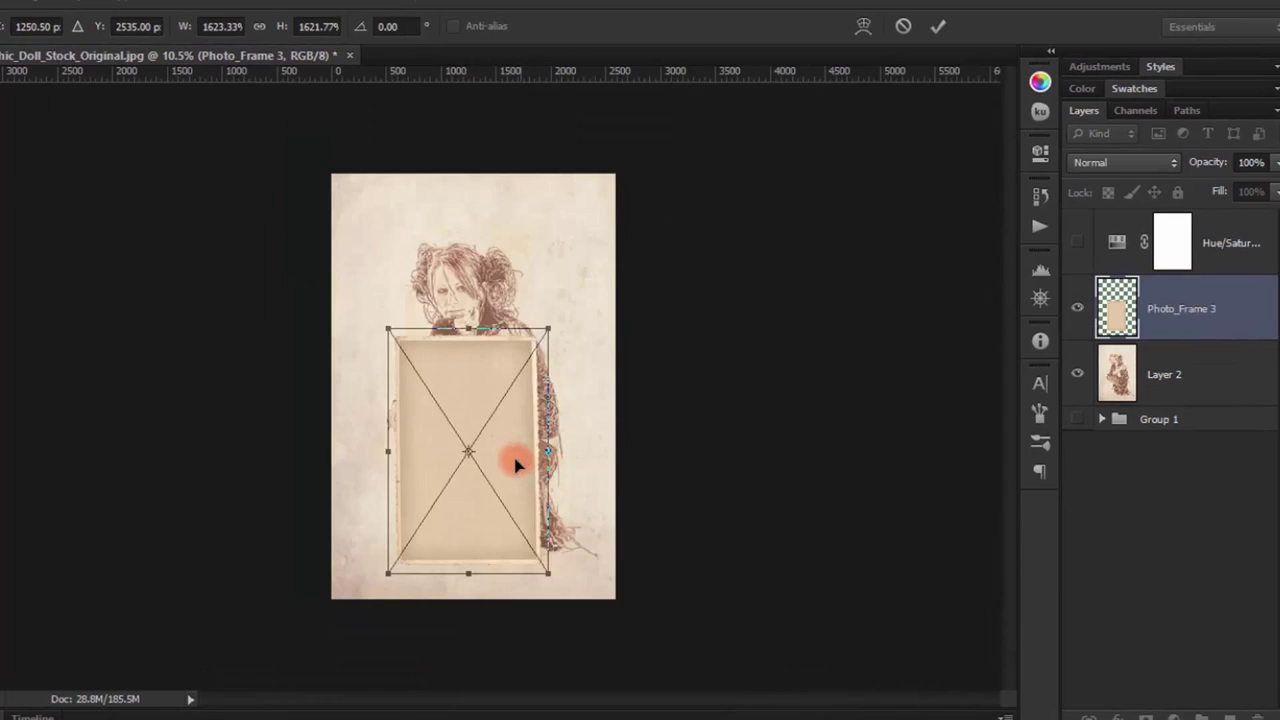
pyautogui.moveTo(515, 463); pyautogui.dragTo(414, 283)
pyautogui.scroll(2, 368, 226)
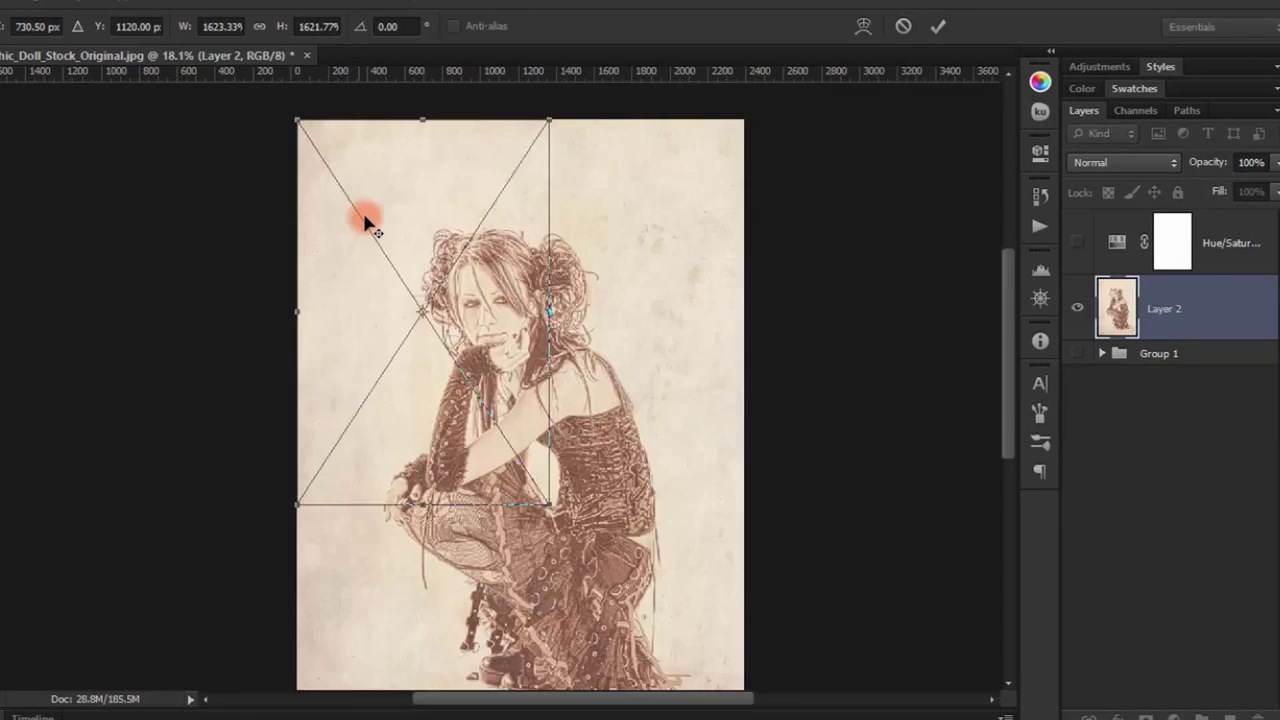
pyautogui.scroll(2, 363, 214)
pyautogui.moveTo(363, 205); pyautogui.dragTo(451, 343)
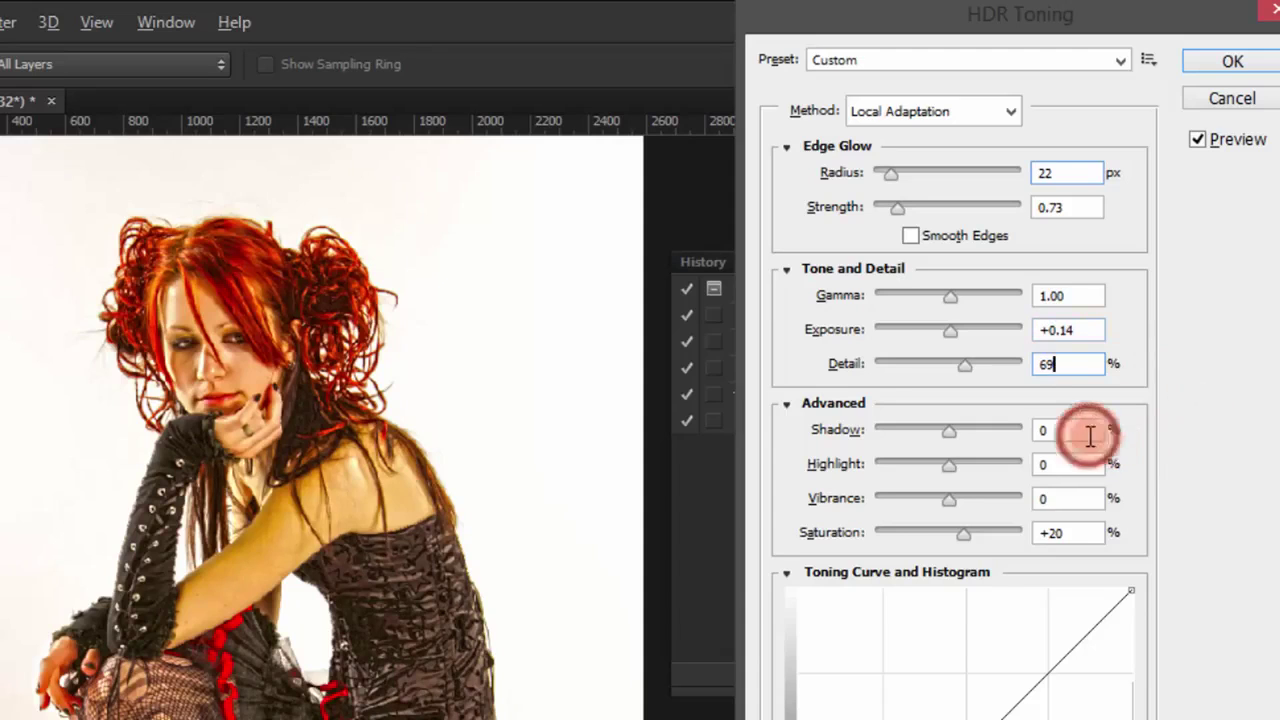
# Lower the HDR Toning highlight to -6
pyautogui.click(1090, 435)
pyautogui.click(1066, 464)
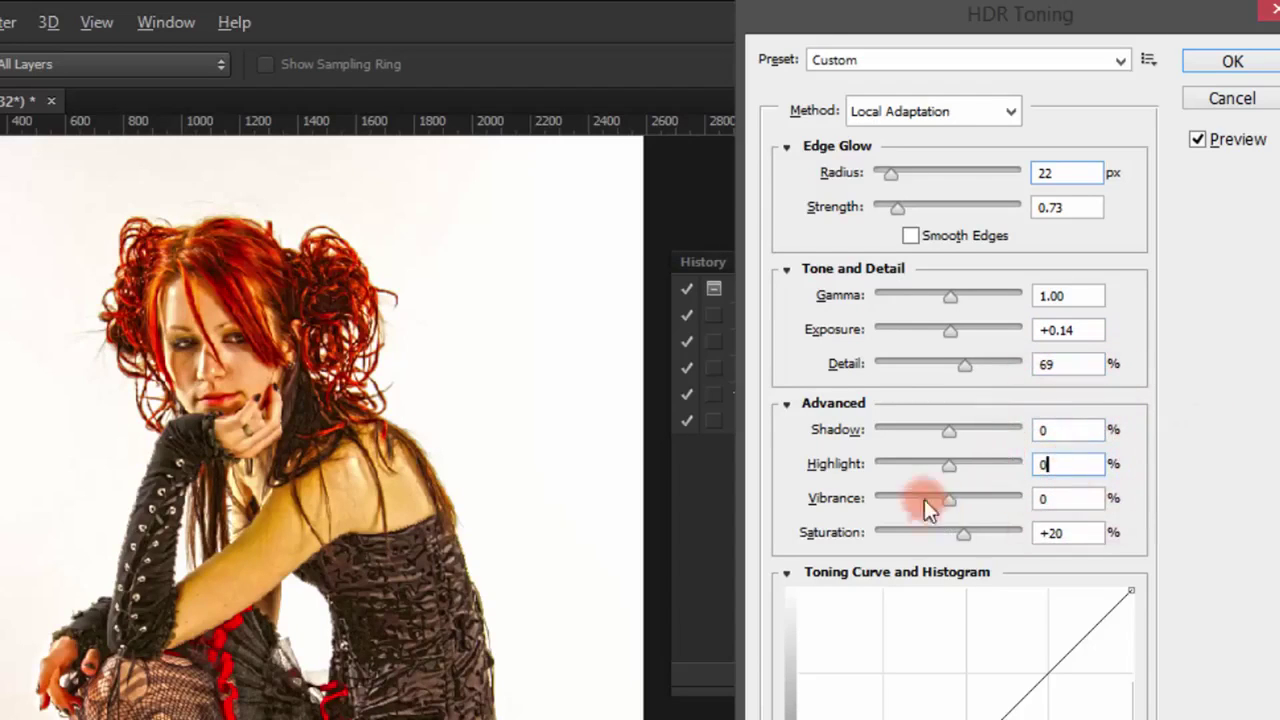
pyautogui.moveTo(946, 470); pyautogui.dragTo(945, 469)
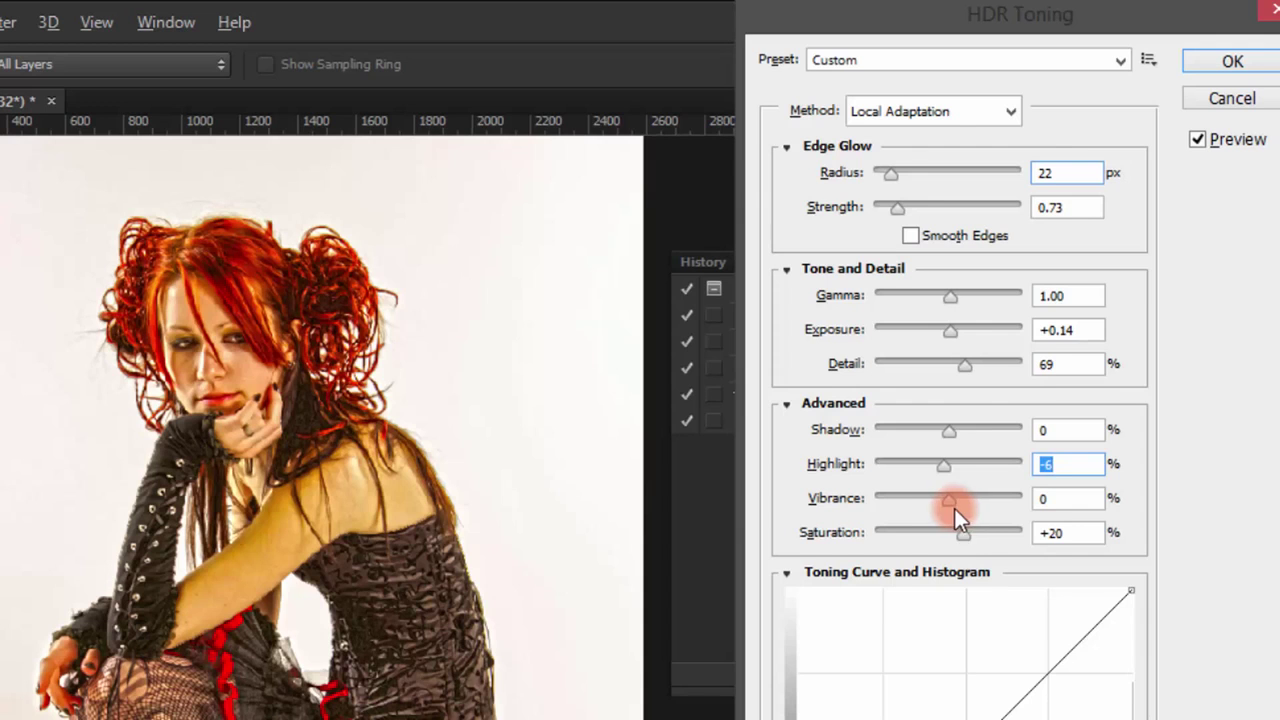
pyautogui.click(1066, 533)
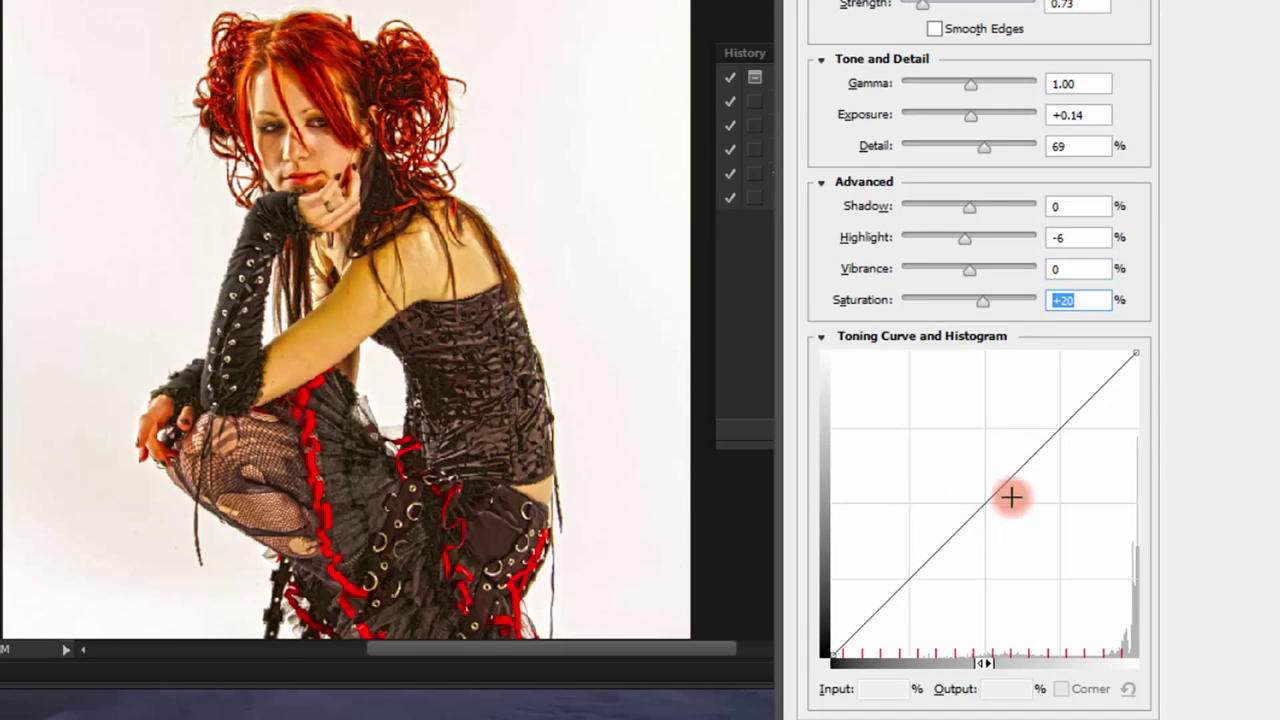
# Add toning-curve points at 75 and 50, lift them slightly, and apply HDR Toning
pyautogui.click(1059, 427)
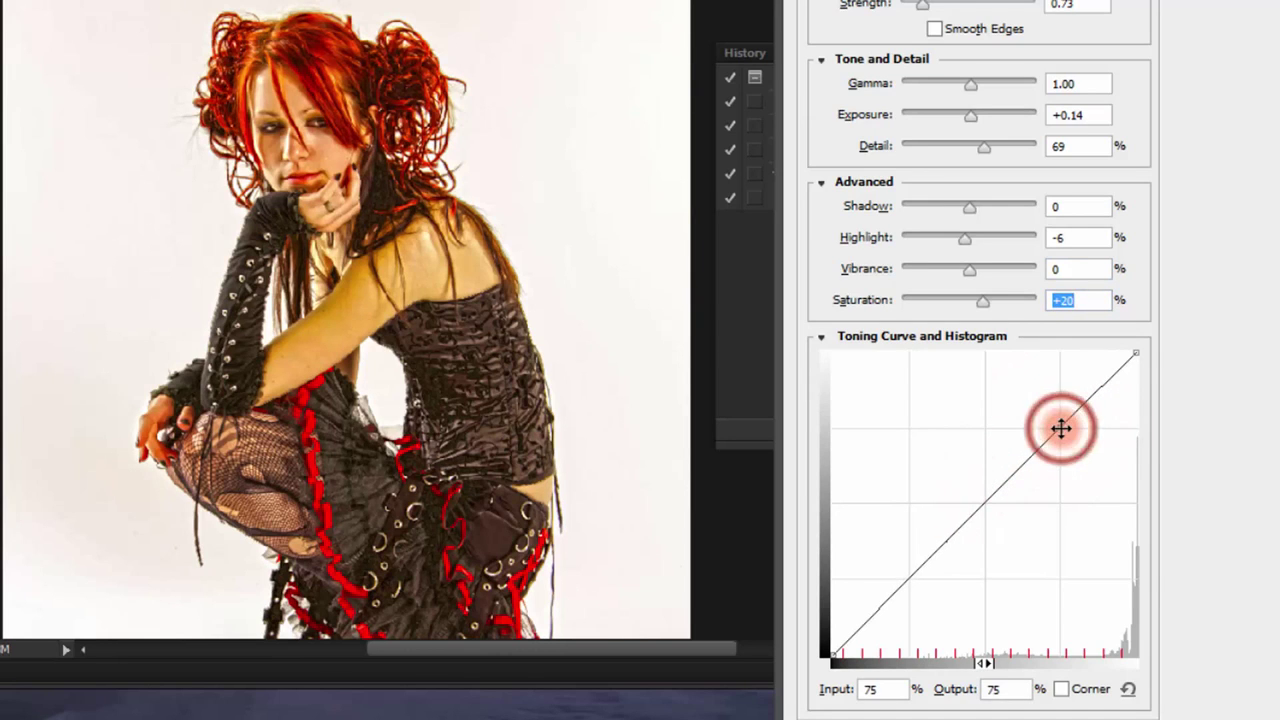
pyautogui.moveTo(1061, 428); pyautogui.dragTo(1059, 425)
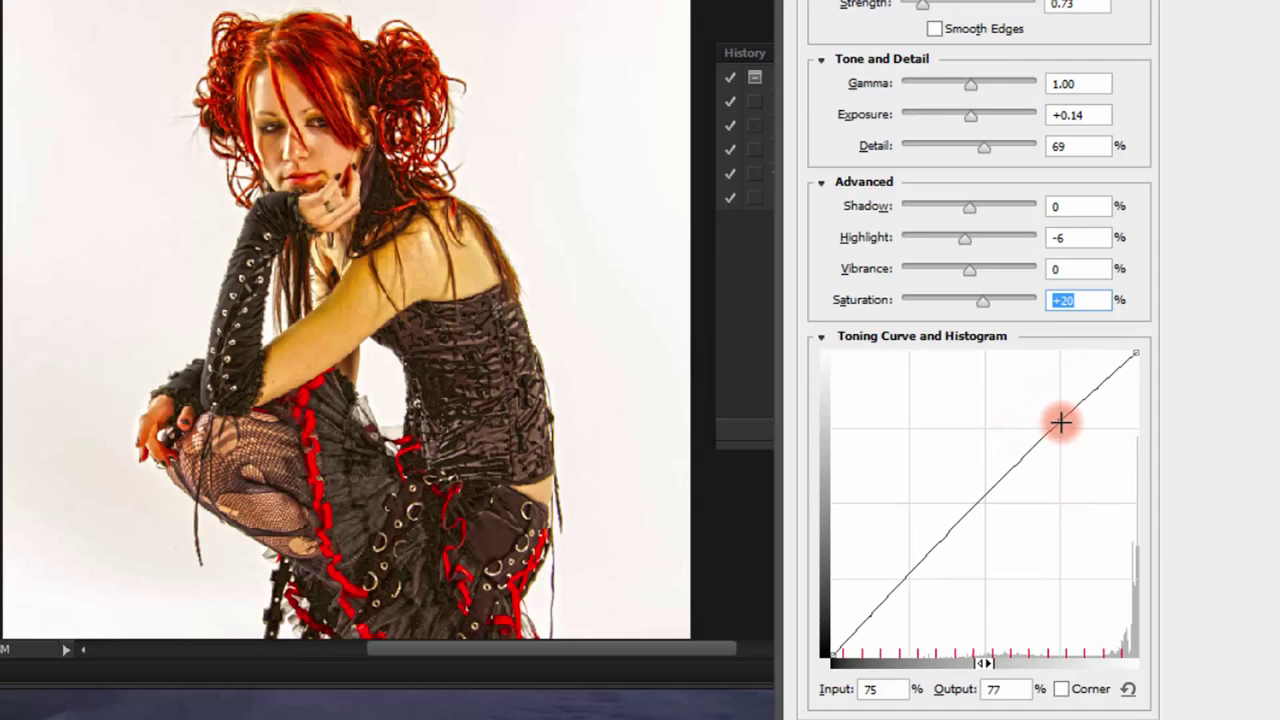
pyautogui.click(985, 500)
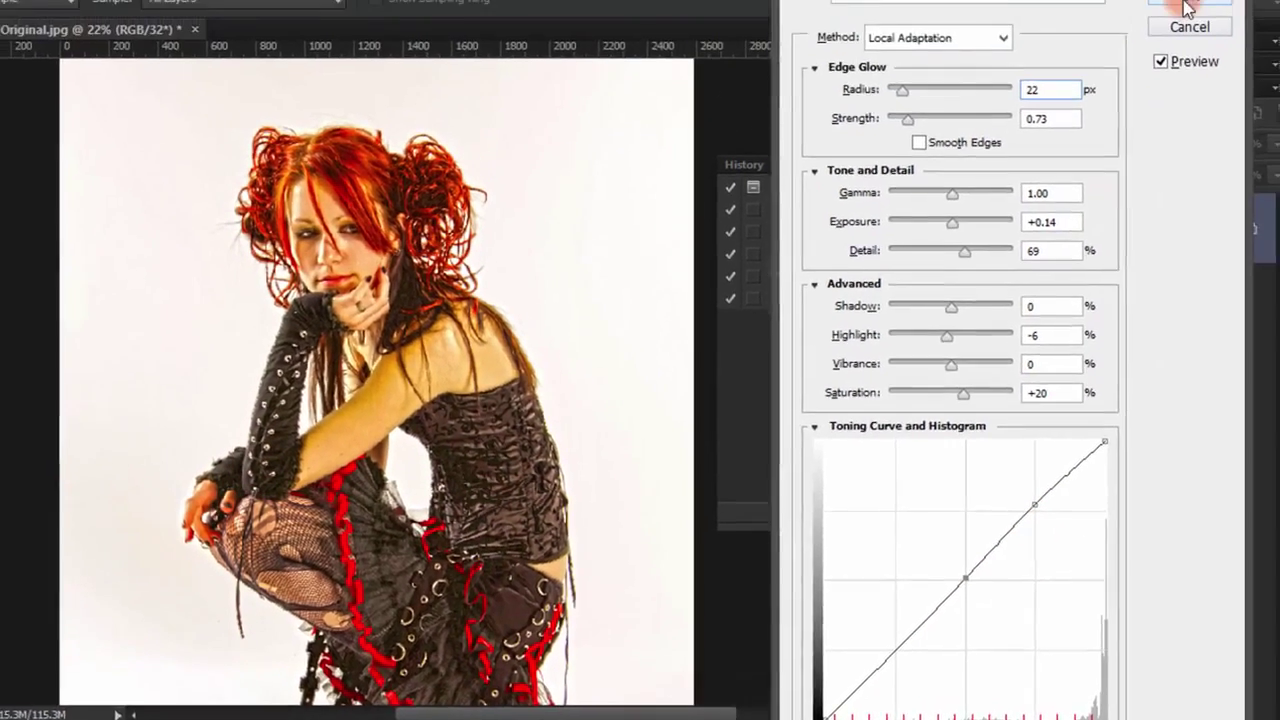
pyautogui.click(1187, 6)
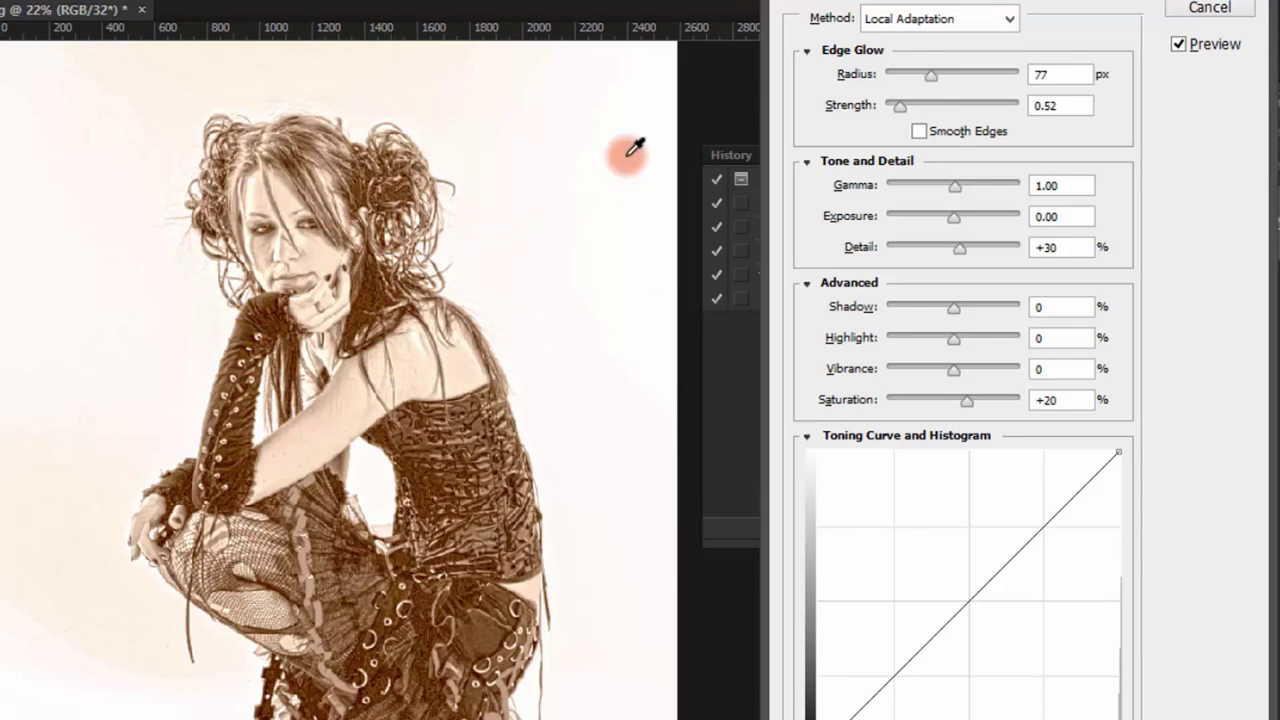
# Set HDR Toning radius to 24, strength to 0.70 and exposure to +0.14
pyautogui.moveTo(932, 80); pyautogui.dragTo(907, 81)
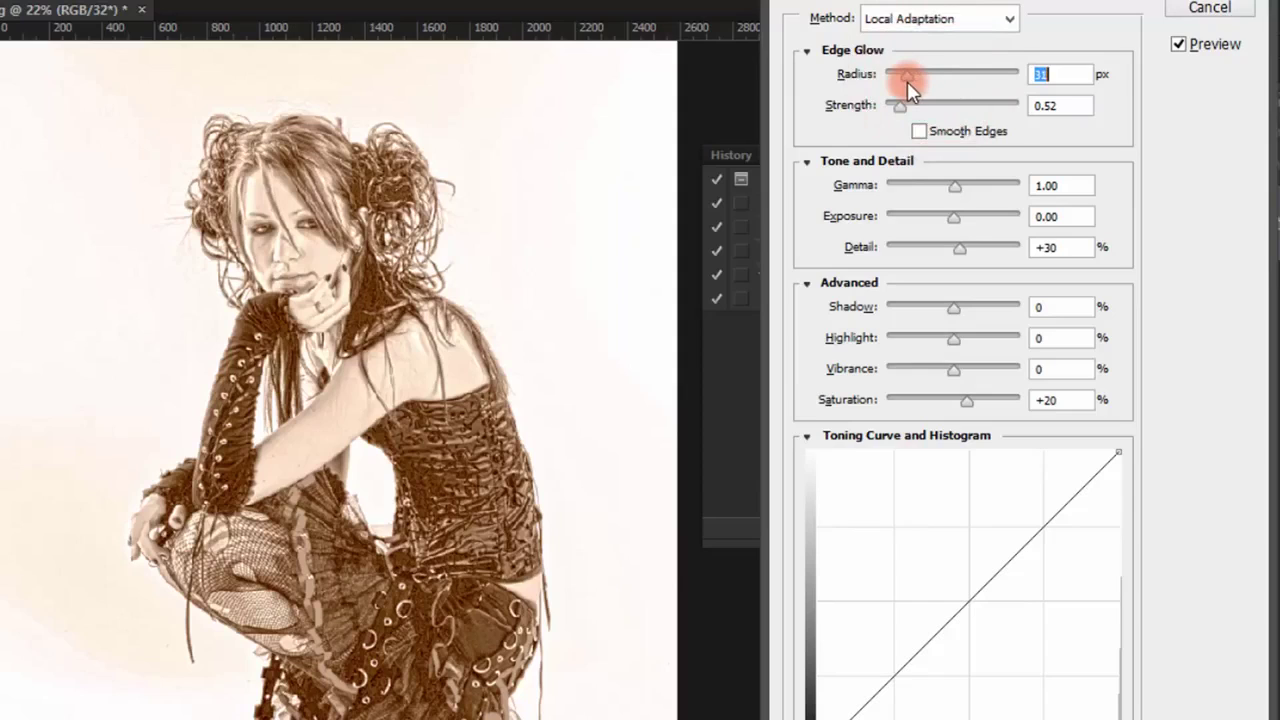
pyautogui.moveTo(907, 81); pyautogui.dragTo(903, 80)
pyautogui.moveTo(903, 114); pyautogui.dragTo(906, 116)
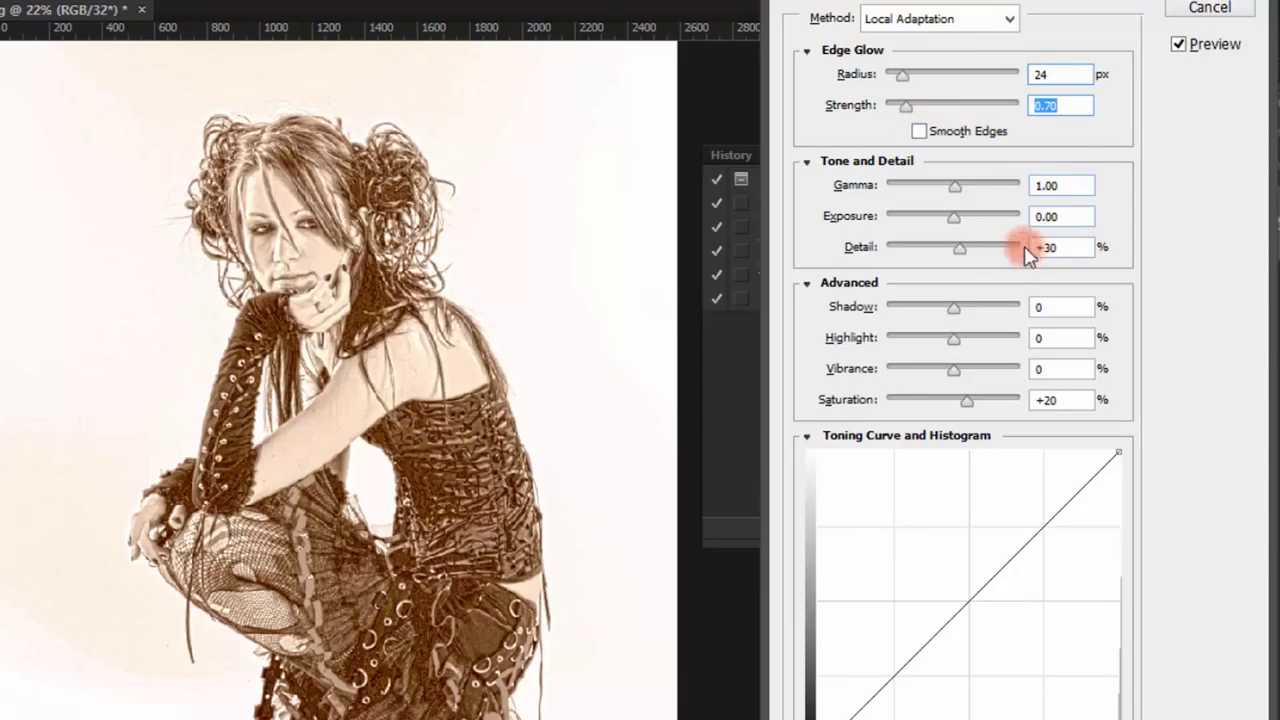
pyautogui.moveTo(953, 216); pyautogui.dragTo(950, 216)
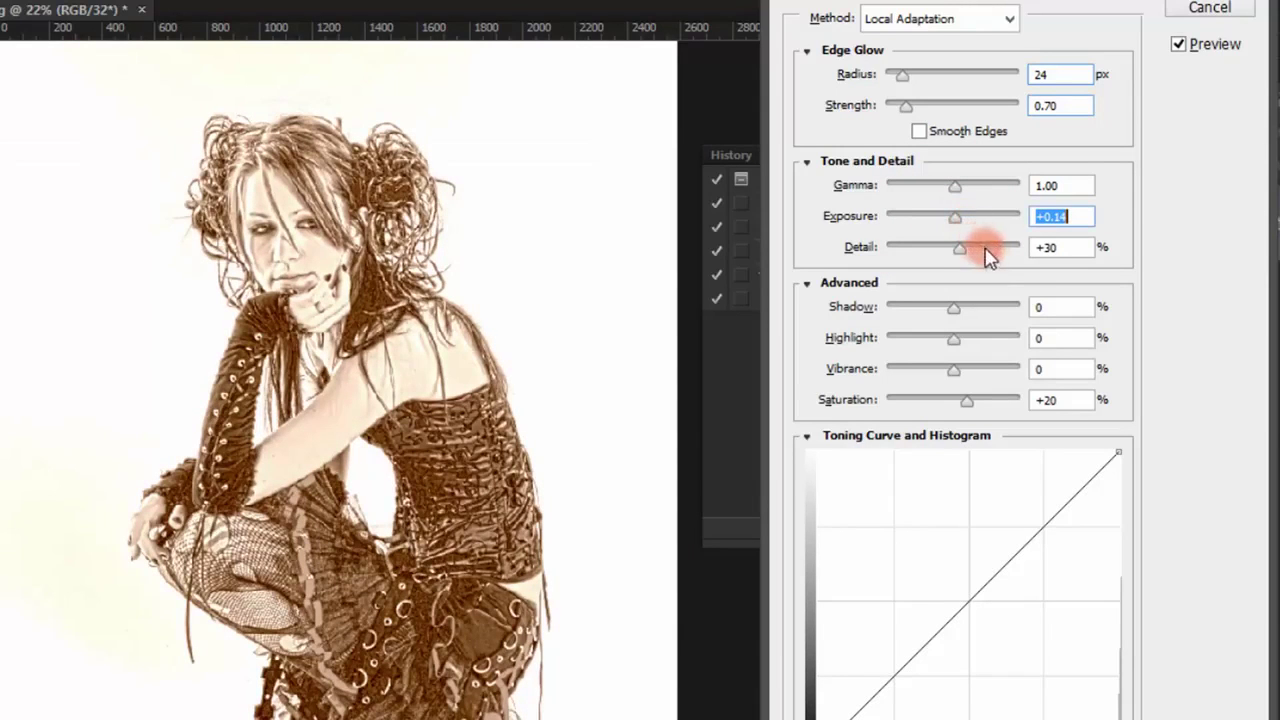
# Set detail to +62, highlight to -6, and add a toning-curve point near 75
pyautogui.moveTo(963, 258); pyautogui.dragTo(968, 257)
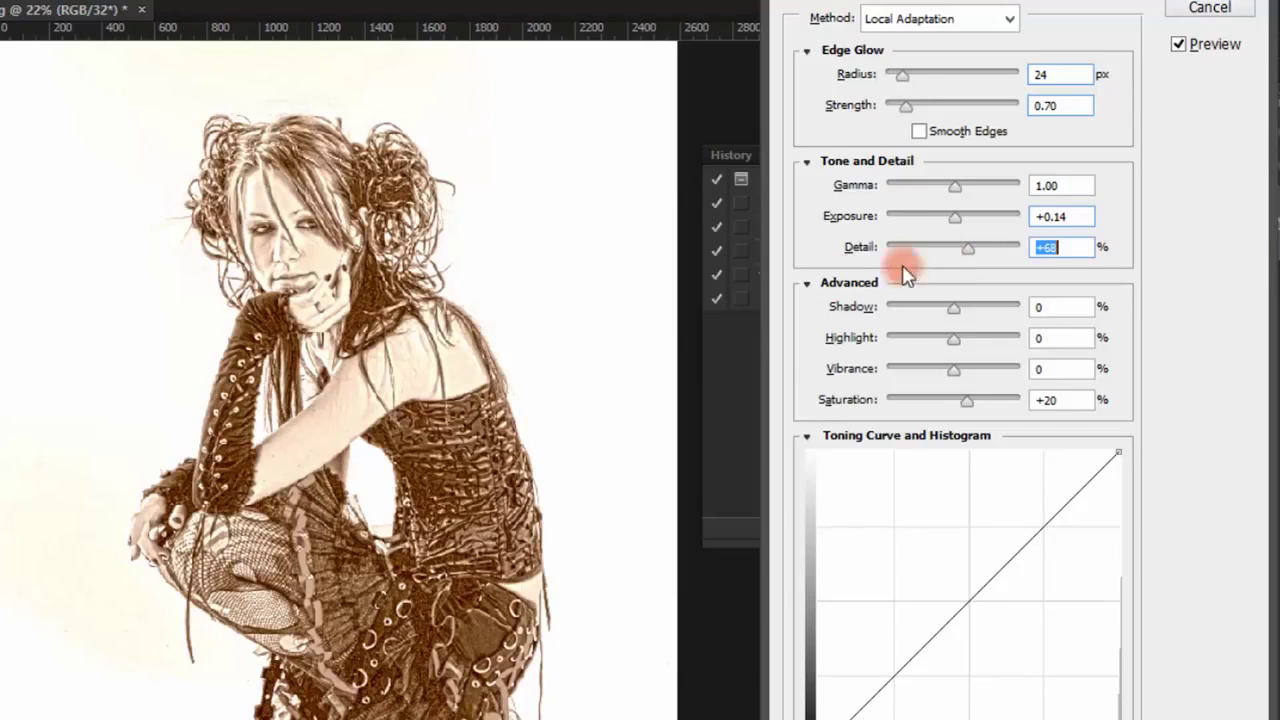
pyautogui.moveTo(986, 259); pyautogui.dragTo(970, 258)
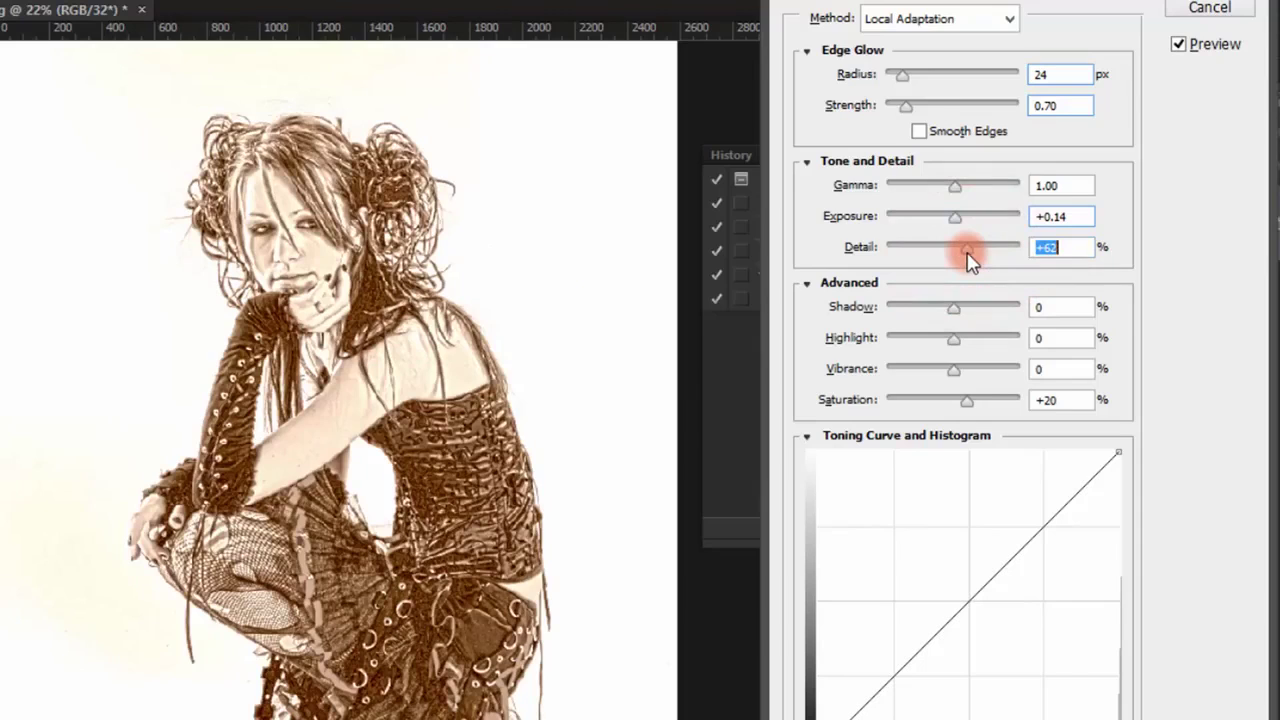
pyautogui.moveTo(976, 262); pyautogui.dragTo(1000, 257)
pyautogui.click(1046, 305)
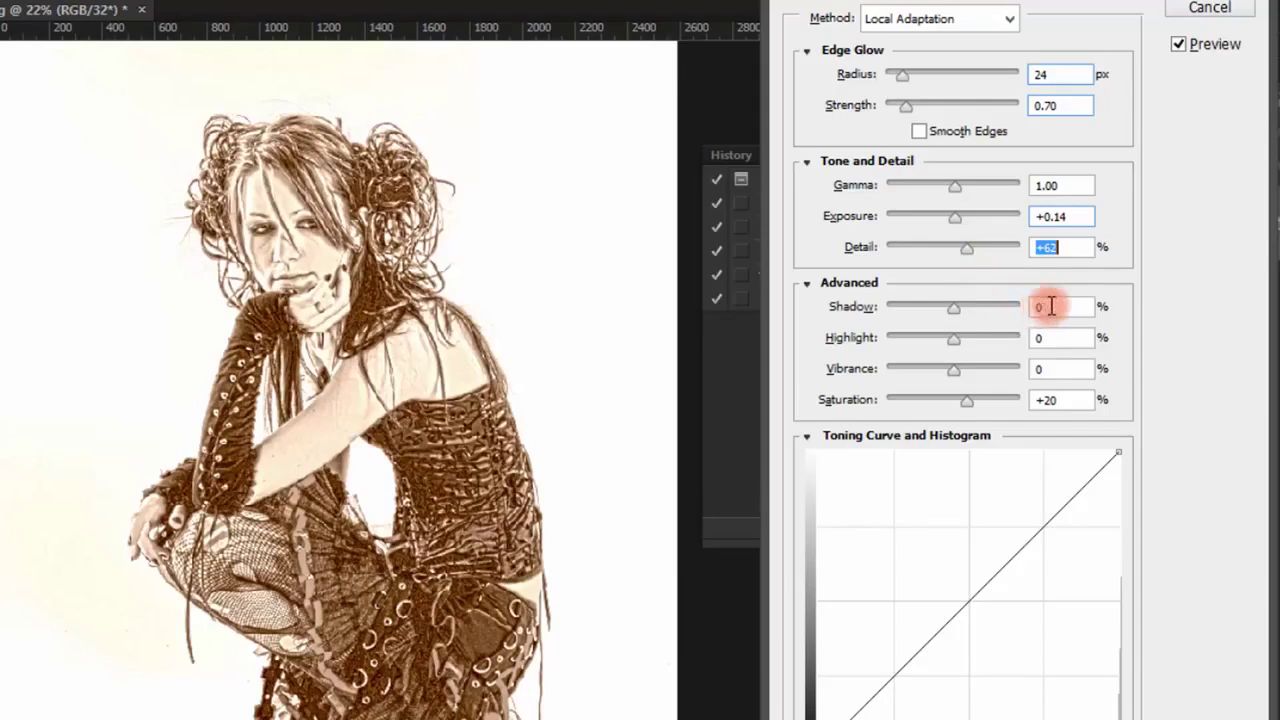
pyautogui.click(954, 344)
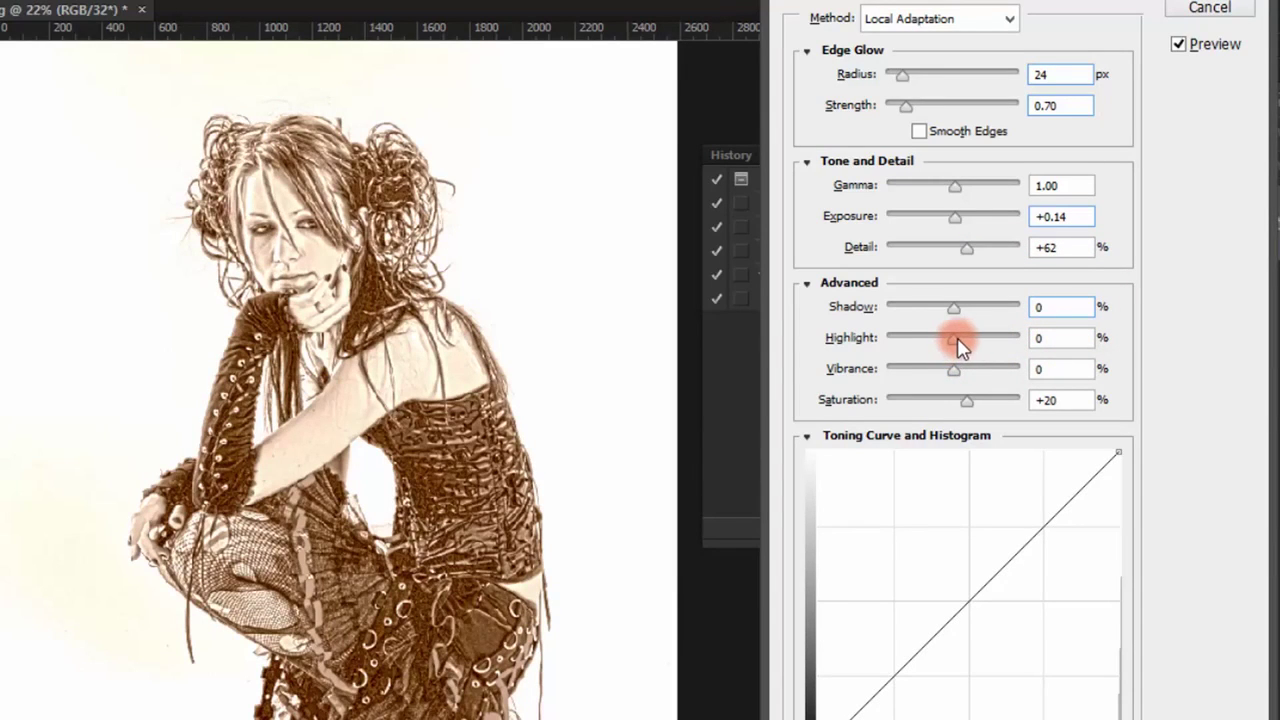
pyautogui.moveTo(958, 344); pyautogui.dragTo(952, 344)
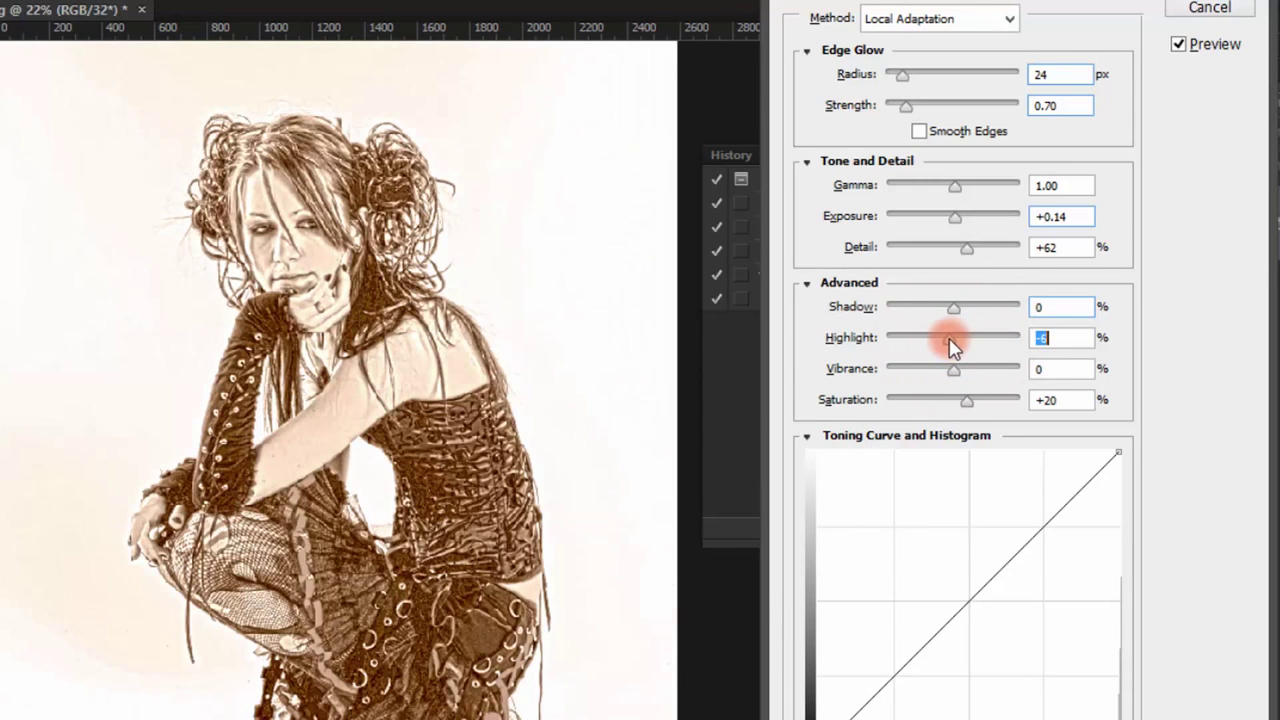
pyautogui.click(1045, 369)
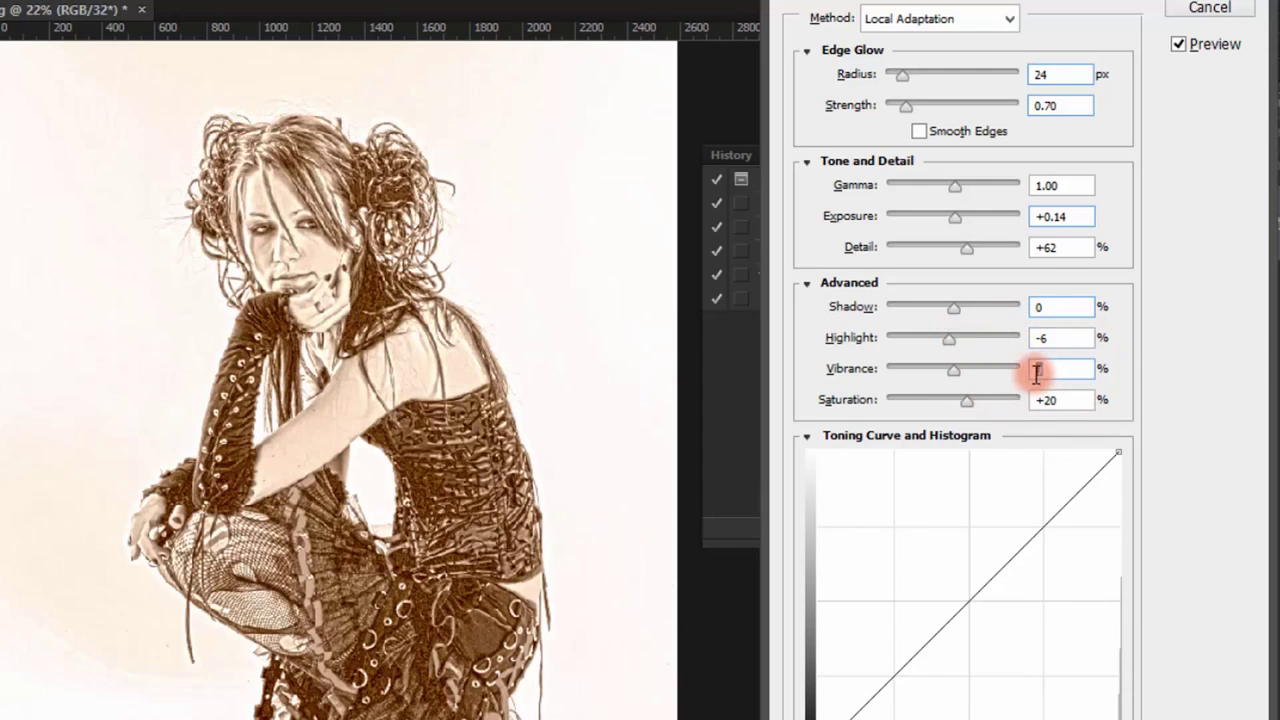
pyautogui.click(1043, 526)
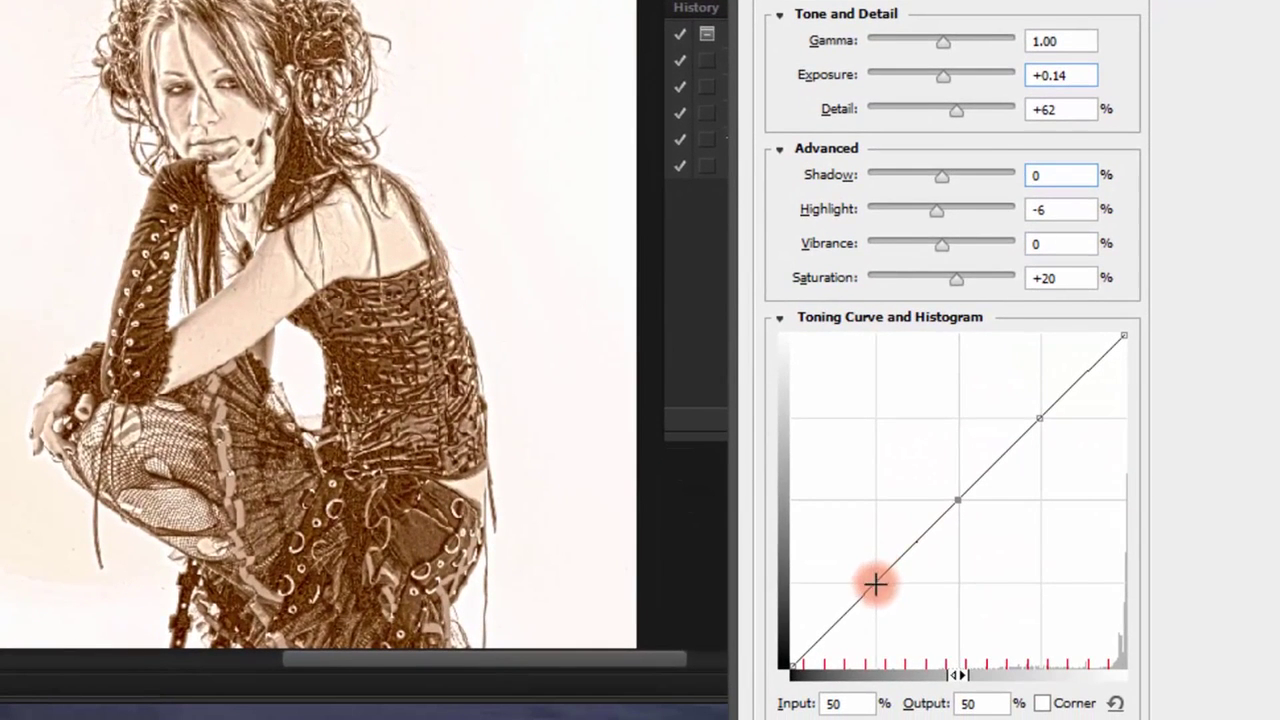
# Add toning-curve points at 25 and 75, nudge the top one up, and apply HDR Toning
pyautogui.click(875, 584)
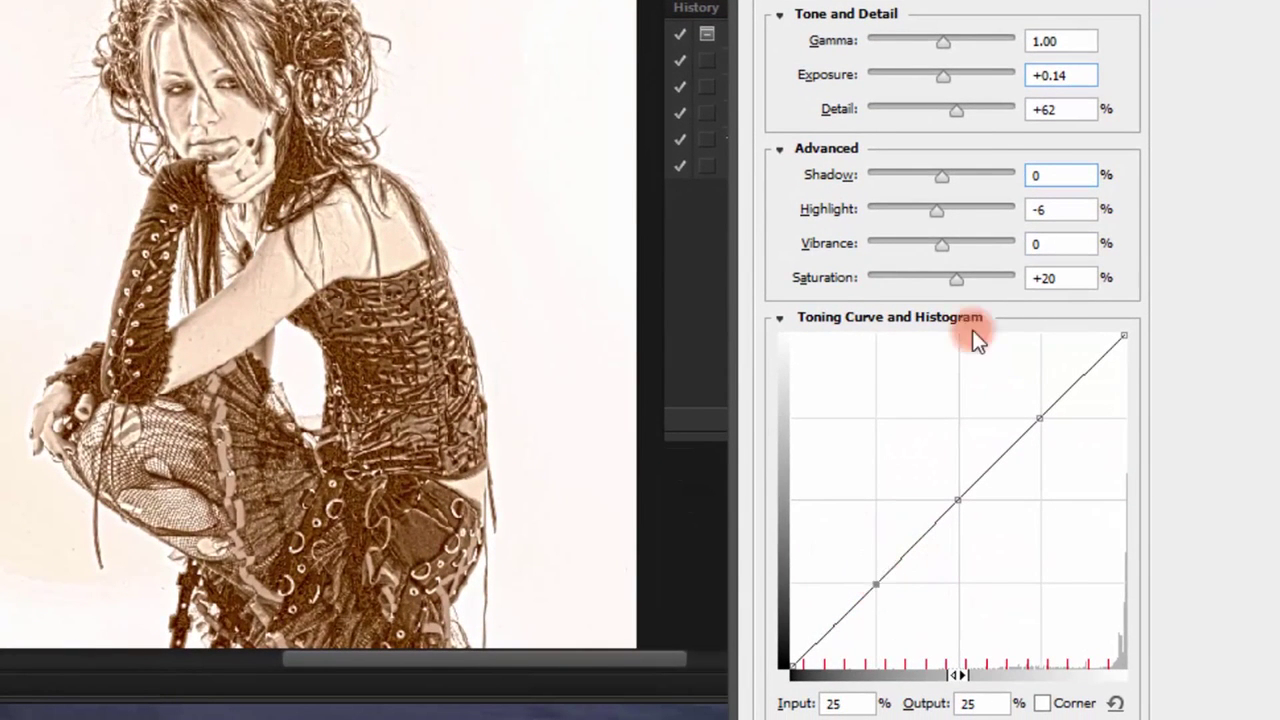
pyautogui.click(1040, 417)
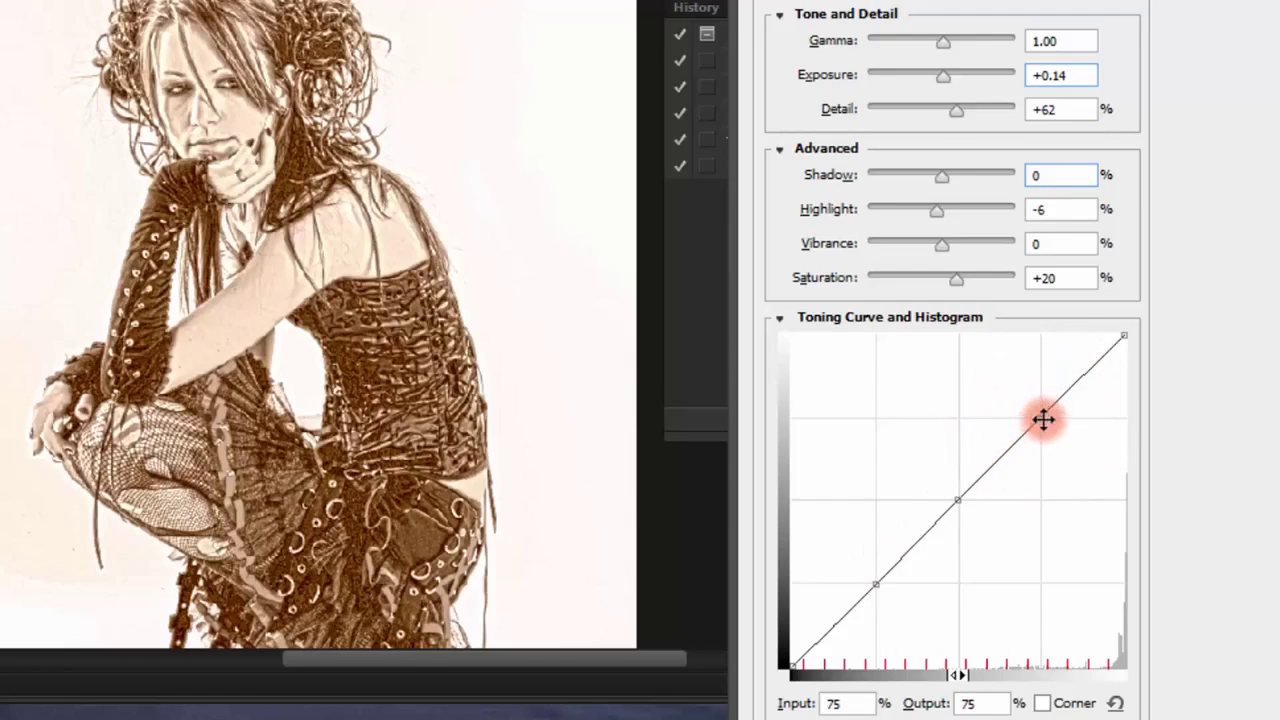
pyautogui.moveTo(1042, 418); pyautogui.dragTo(1041, 407)
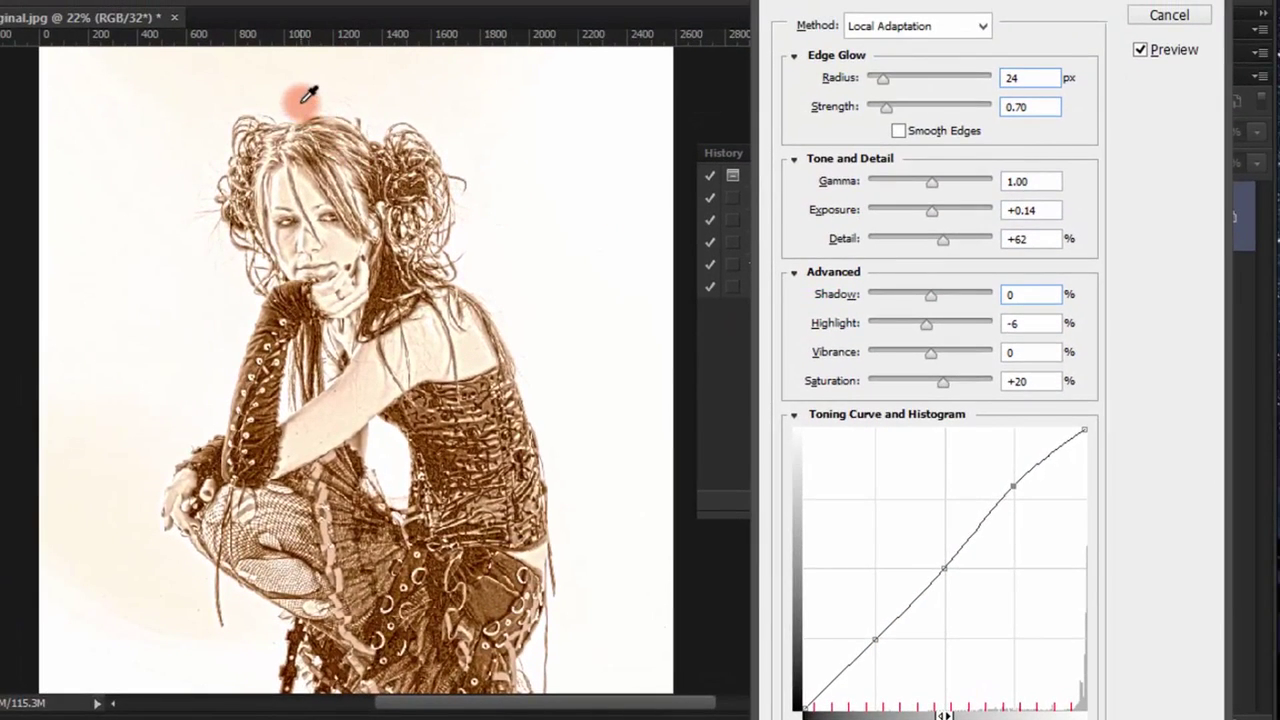
pyautogui.click(1167, 20)
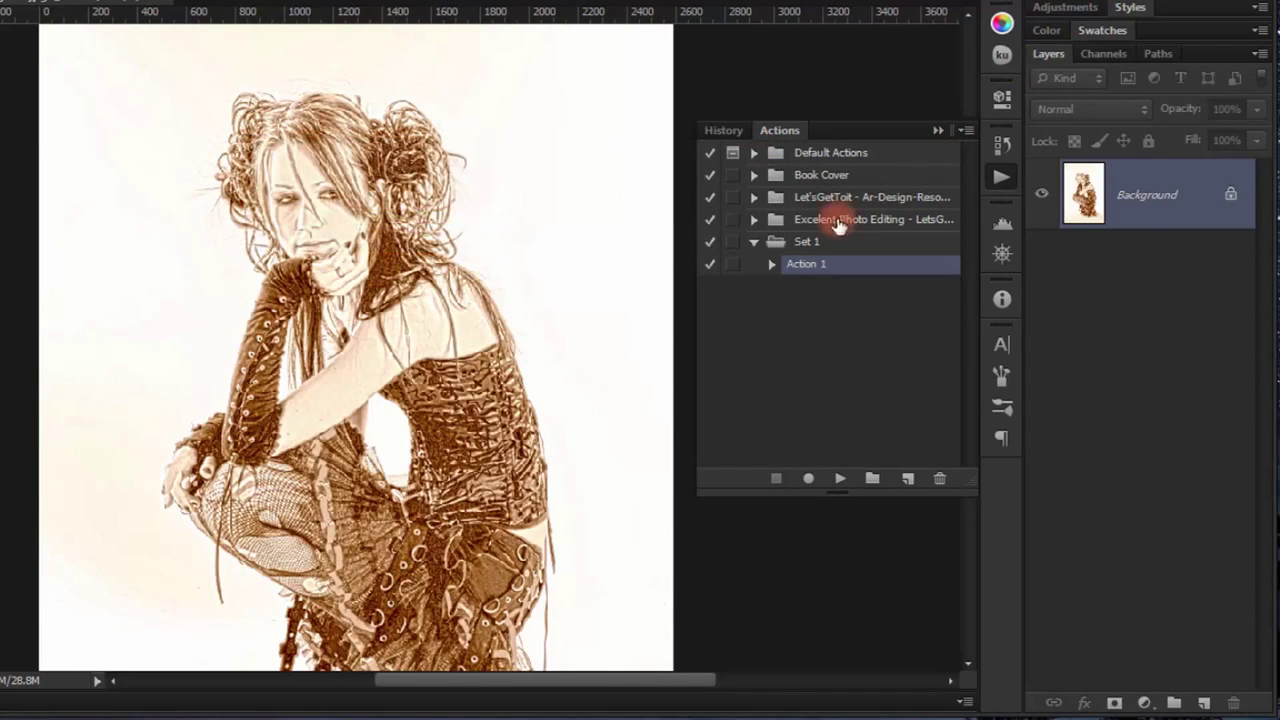
# Collapse the Actions panel and zoom in to inspect the doll's figure and face
pyautogui.click(755, 242)
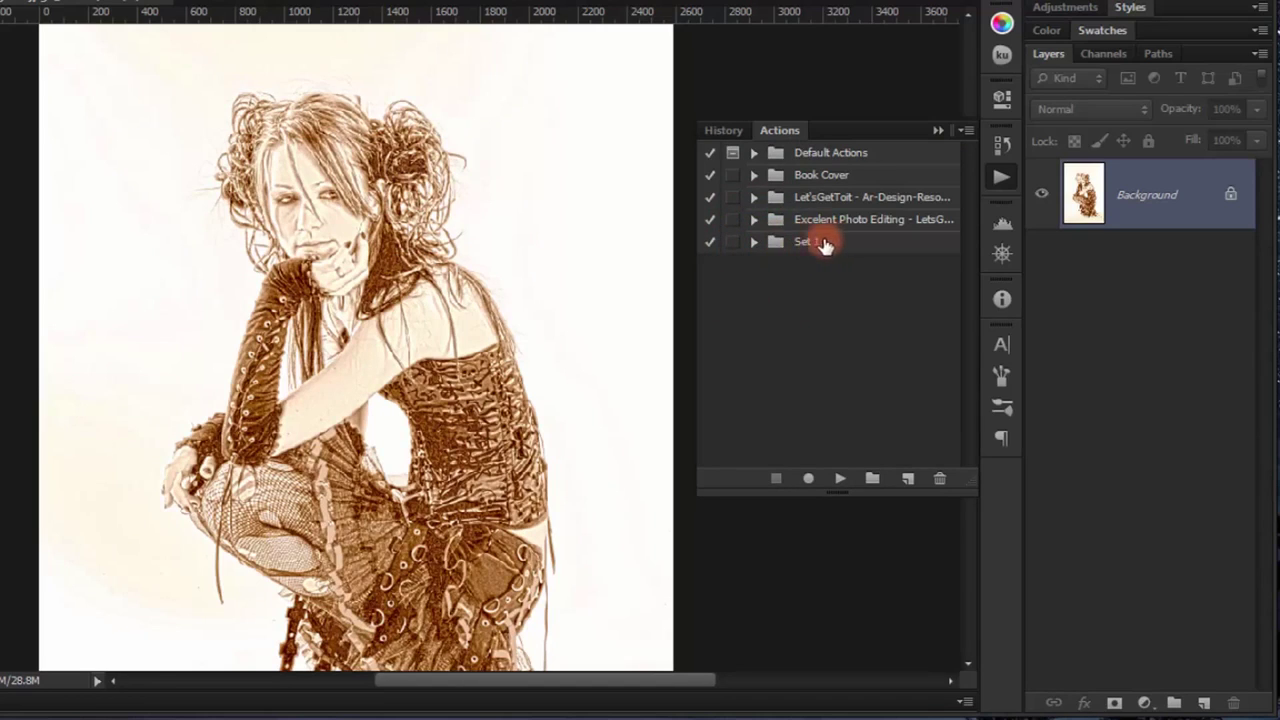
pyautogui.click(938, 130)
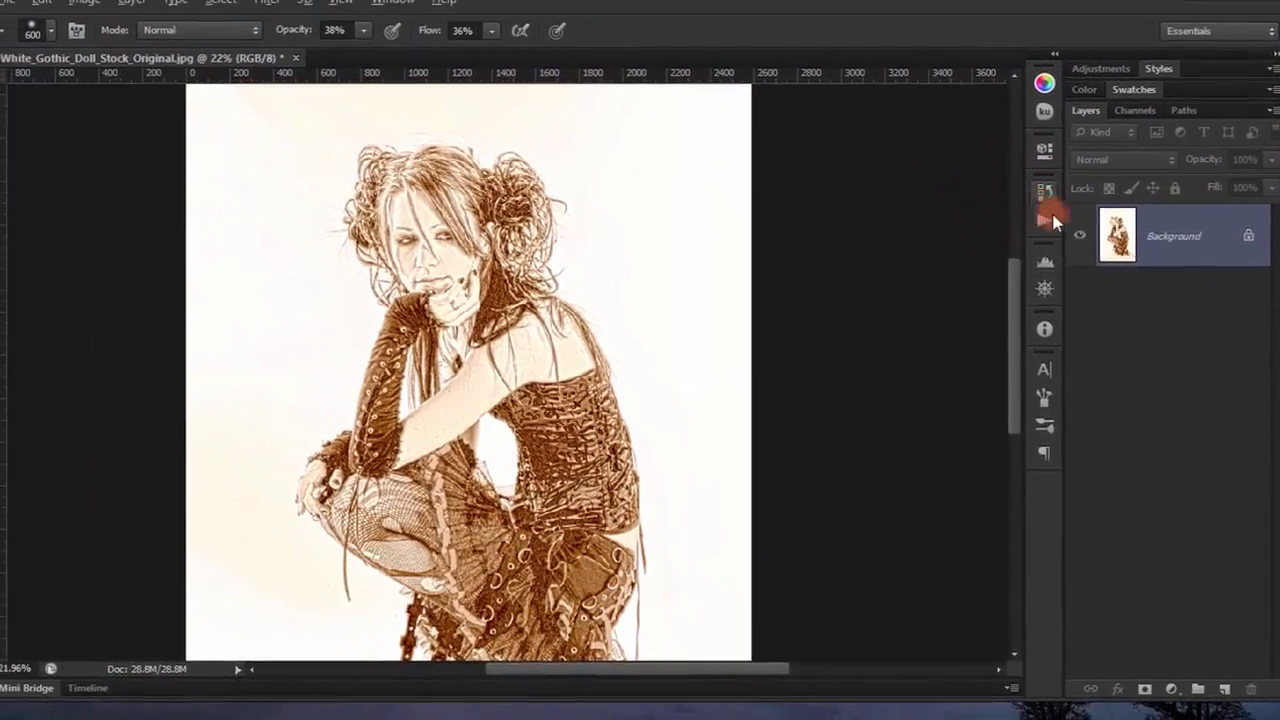
pyautogui.scroll(-2, 355, 340)
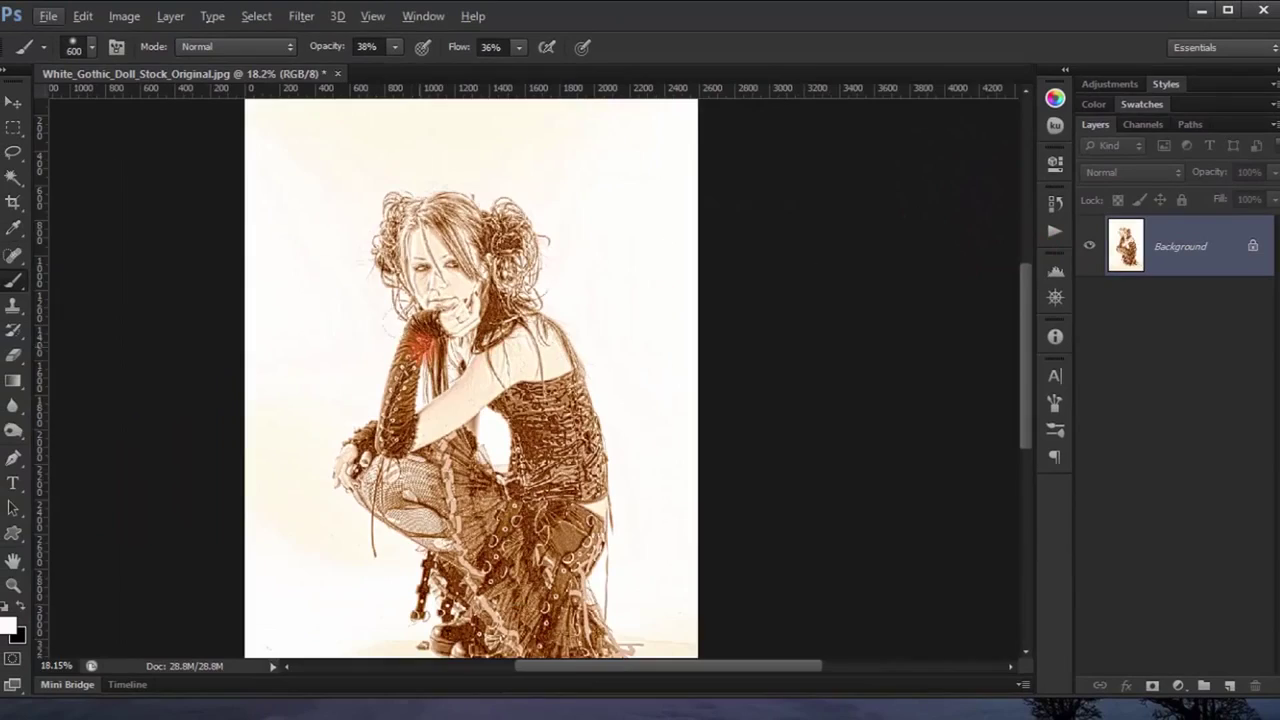
pyautogui.moveTo(355, 340); pyautogui.dragTo(526, 321)
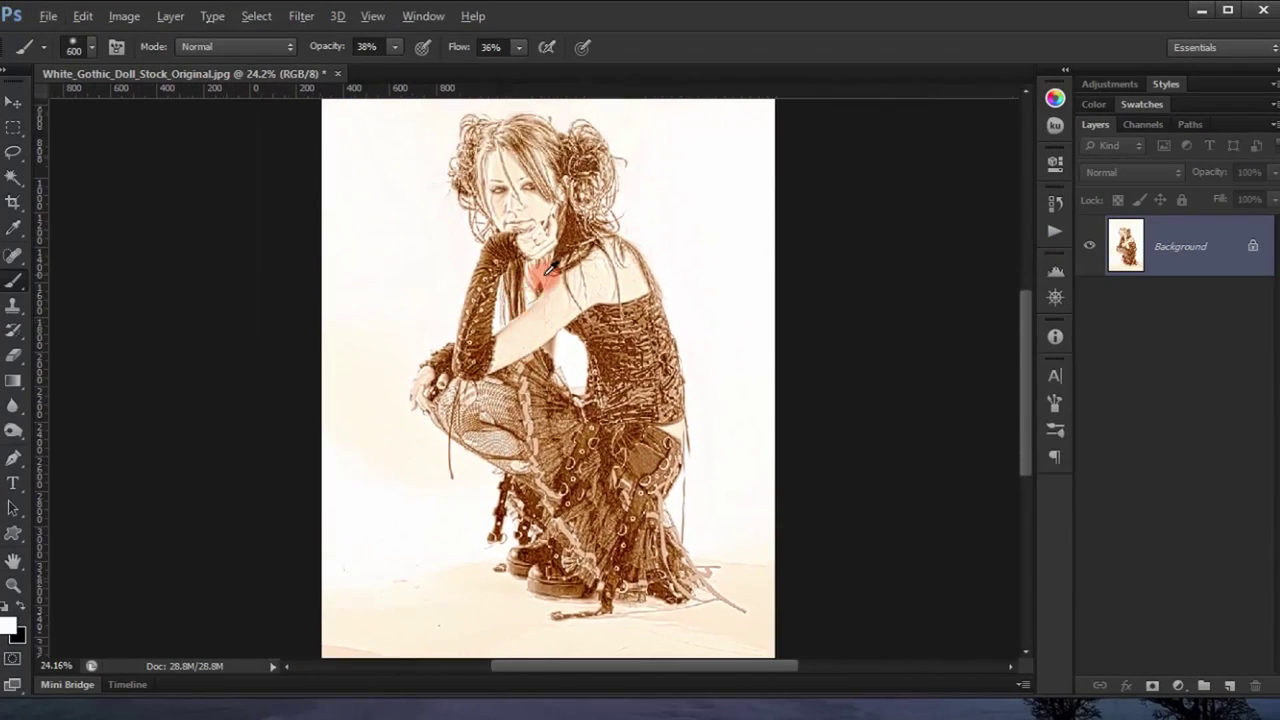
pyautogui.scroll(2, 520, 265)
pyautogui.moveTo(520, 230); pyautogui.dragTo(521, 331)
# Zoom back out over the sepia sketch and reopen the Vintage_Tut folder in File Explorer
pyautogui.scroll(1, 520, 335)
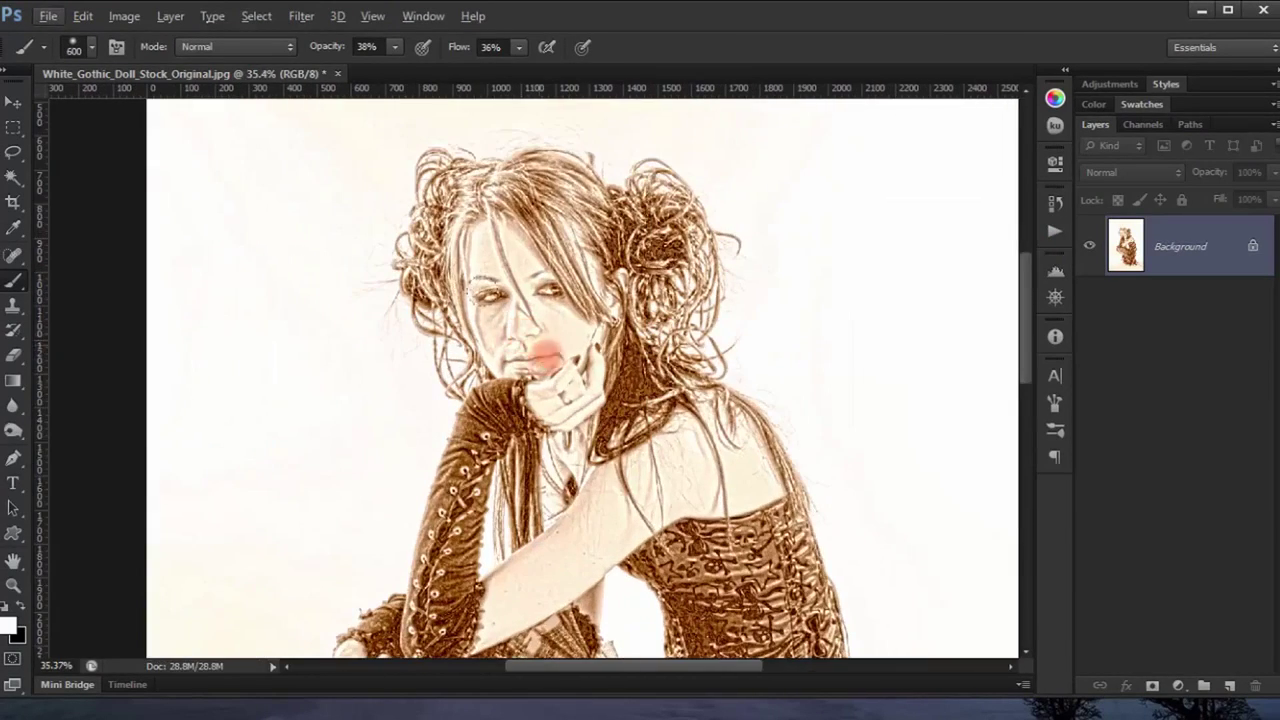
pyautogui.scroll(-1, 571, 414)
pyautogui.scroll(-1, 567, 287)
pyautogui.scroll(-1, 567, 287)
pyautogui.scroll(-1, 565, 290)
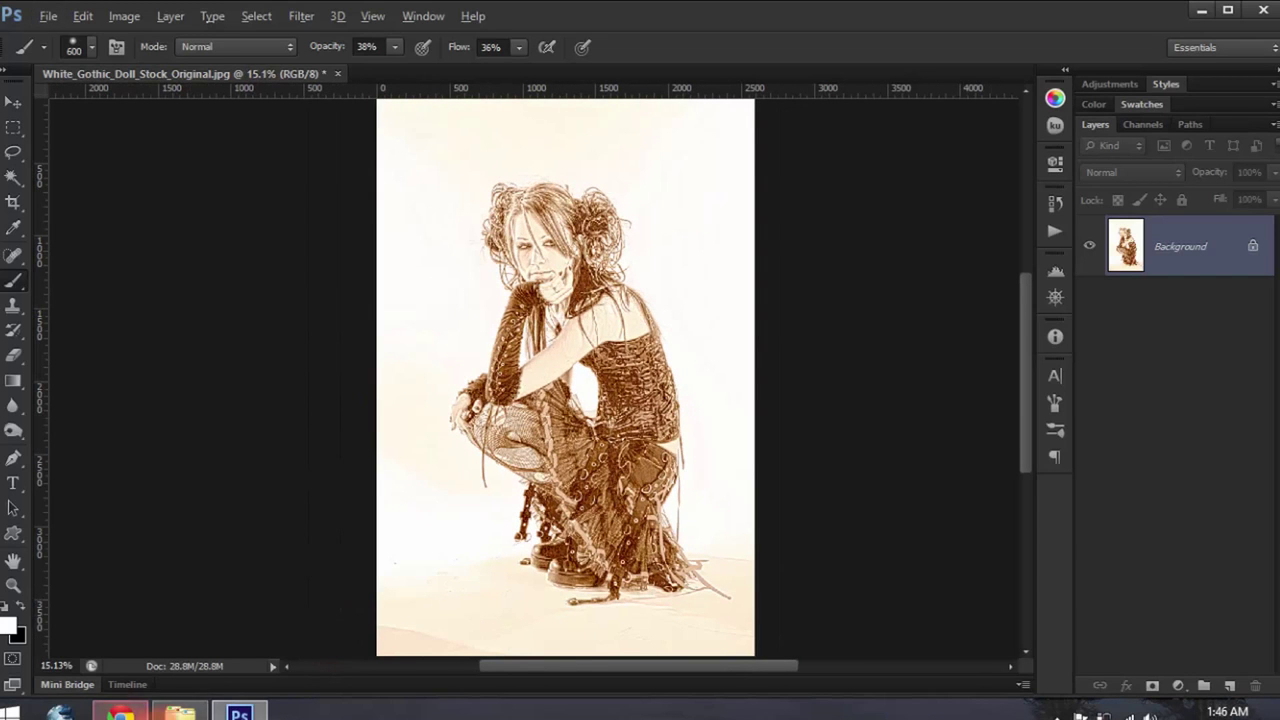
pyautogui.click(180, 712)
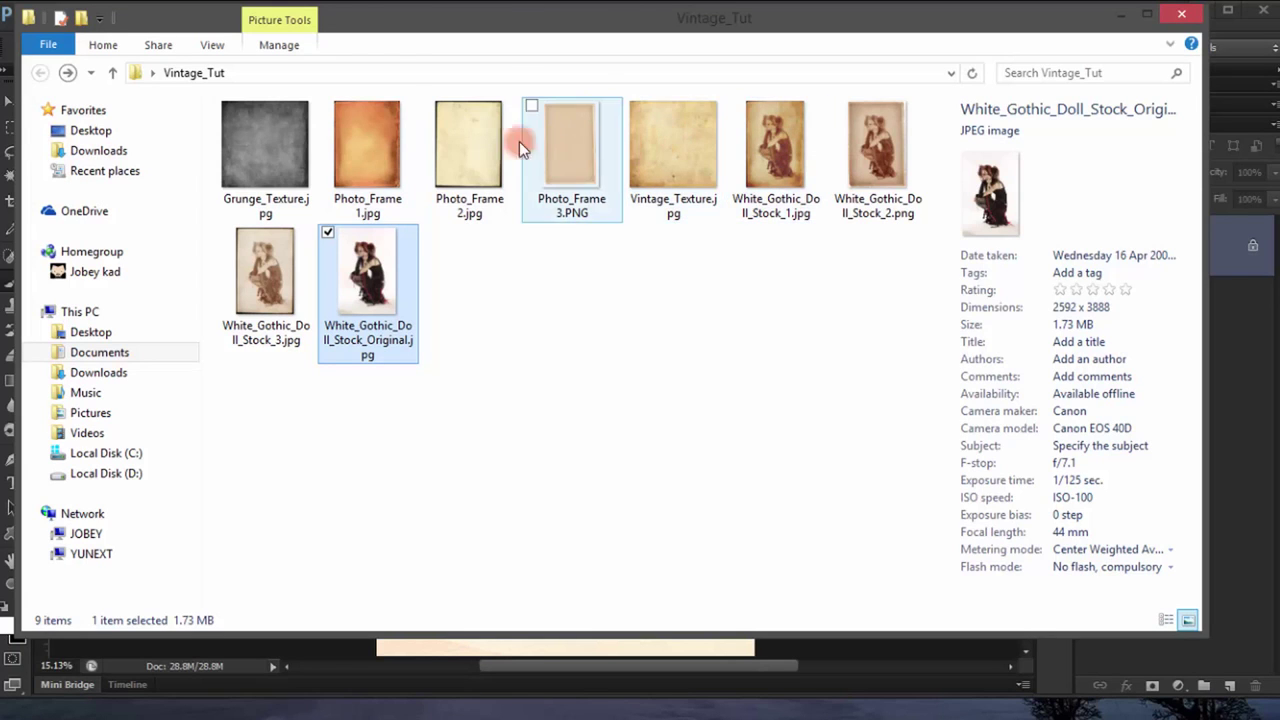
# Drag Grunge_Texture.jpg from File Explorer onto the doll document as a placed layer
pyautogui.click(278, 142)
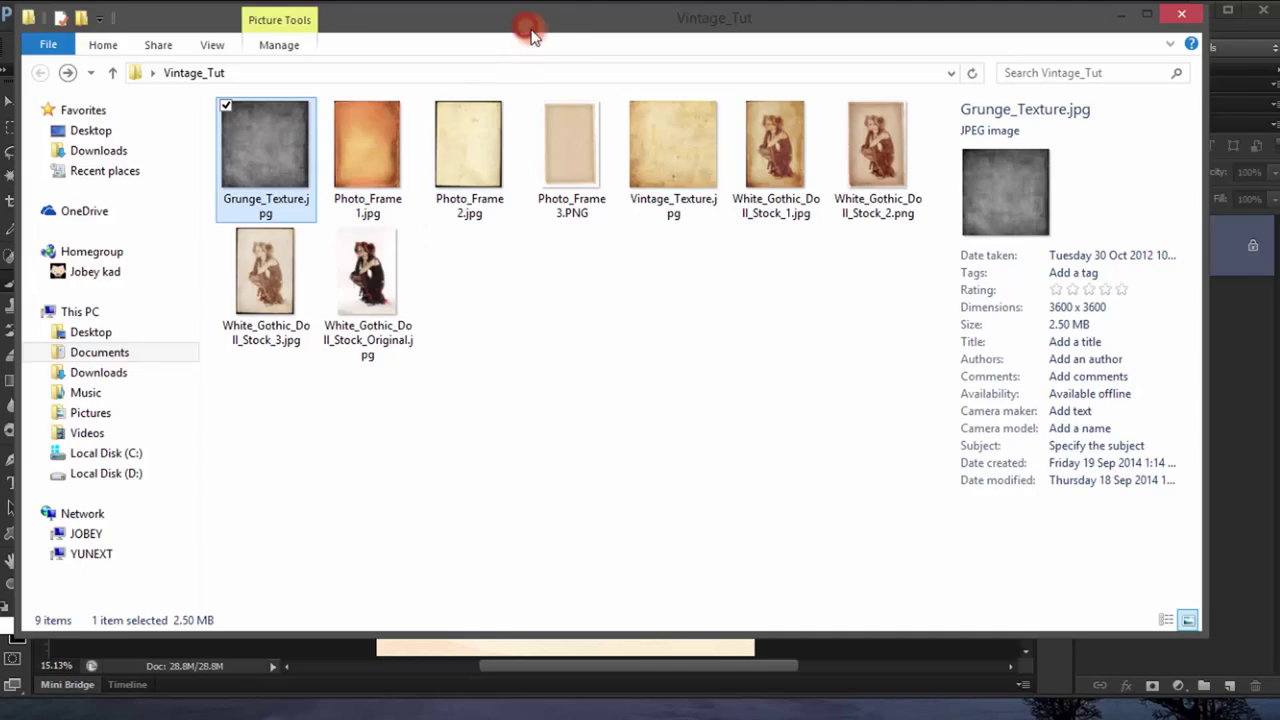
pyautogui.moveTo(529, 29); pyautogui.dragTo(1059, 110)
pyautogui.moveTo(607, 313); pyautogui.dragTo(456, 317)
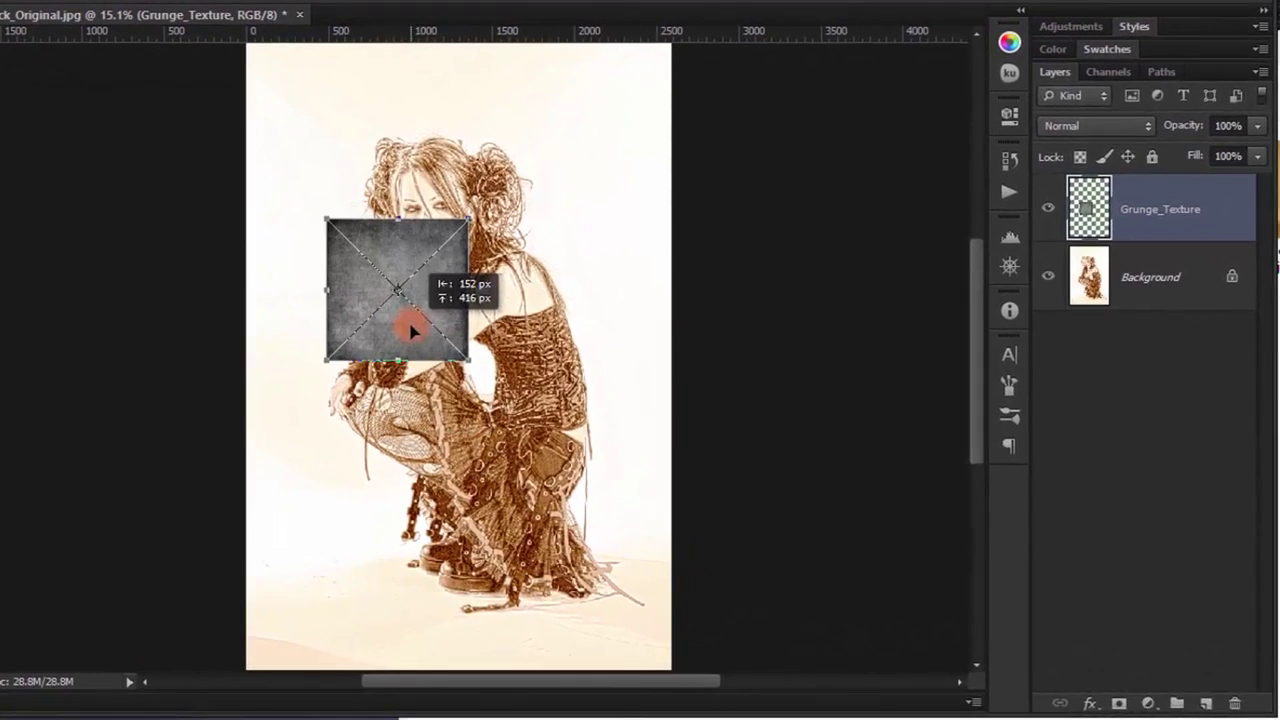
# Stretch the placed Grunge_Texture over the full doll canvas and commit the transform
pyautogui.keyDown('shift'); pyautogui.moveTo(468, 360); pyautogui.dragTo(628, 590); pyautogui.keyUp('shift')
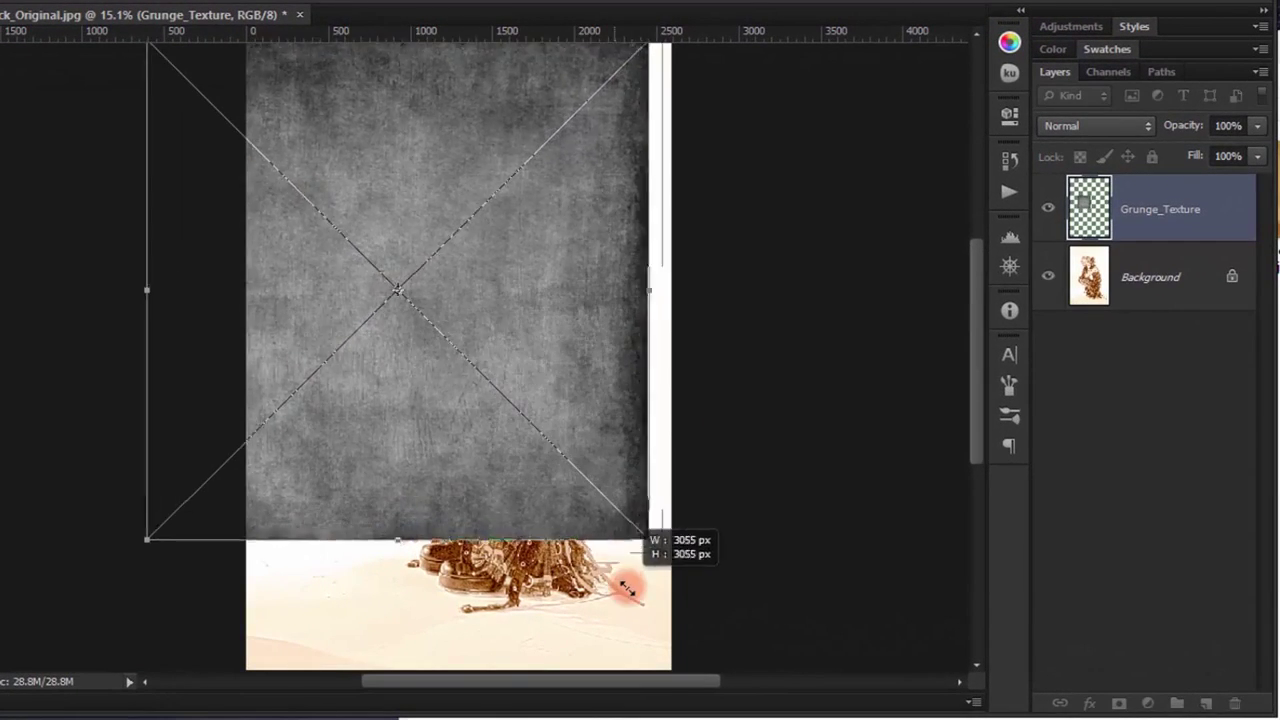
pyautogui.moveTo(534, 428); pyautogui.dragTo(600, 443)
pyautogui.hotkey('ctrl', '0')
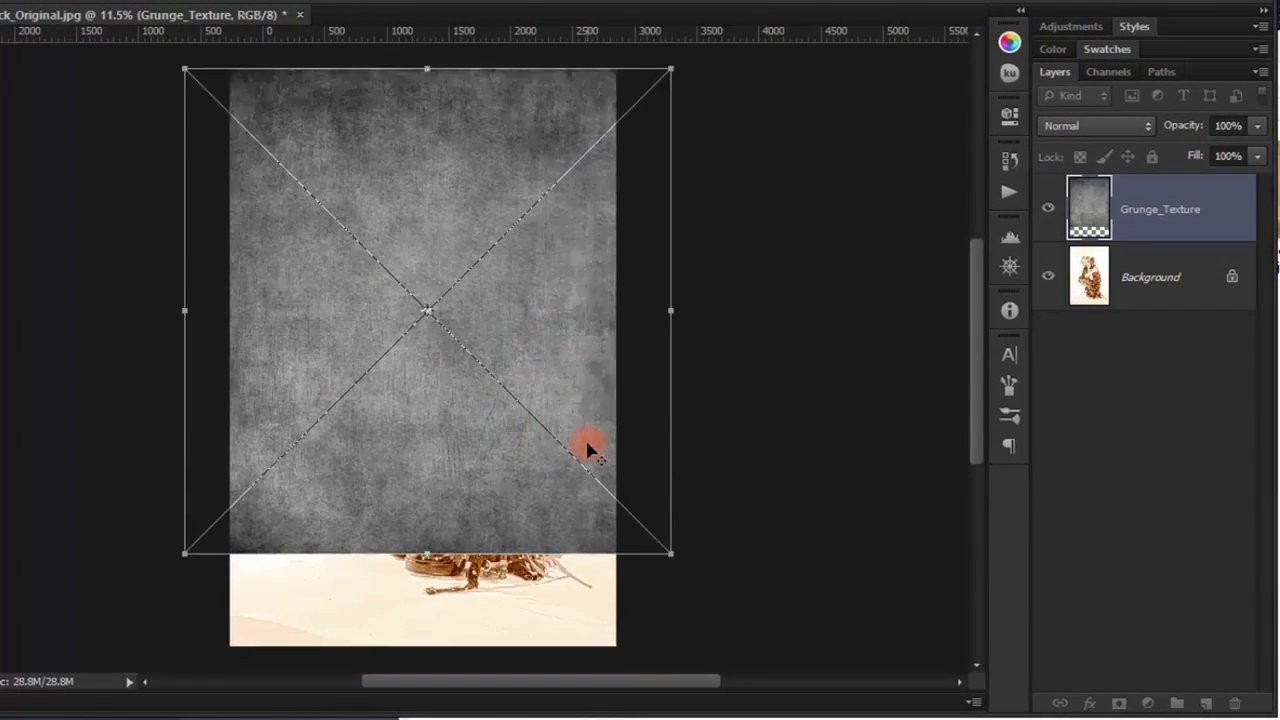
pyautogui.moveTo(630, 518); pyautogui.dragTo(659, 612)
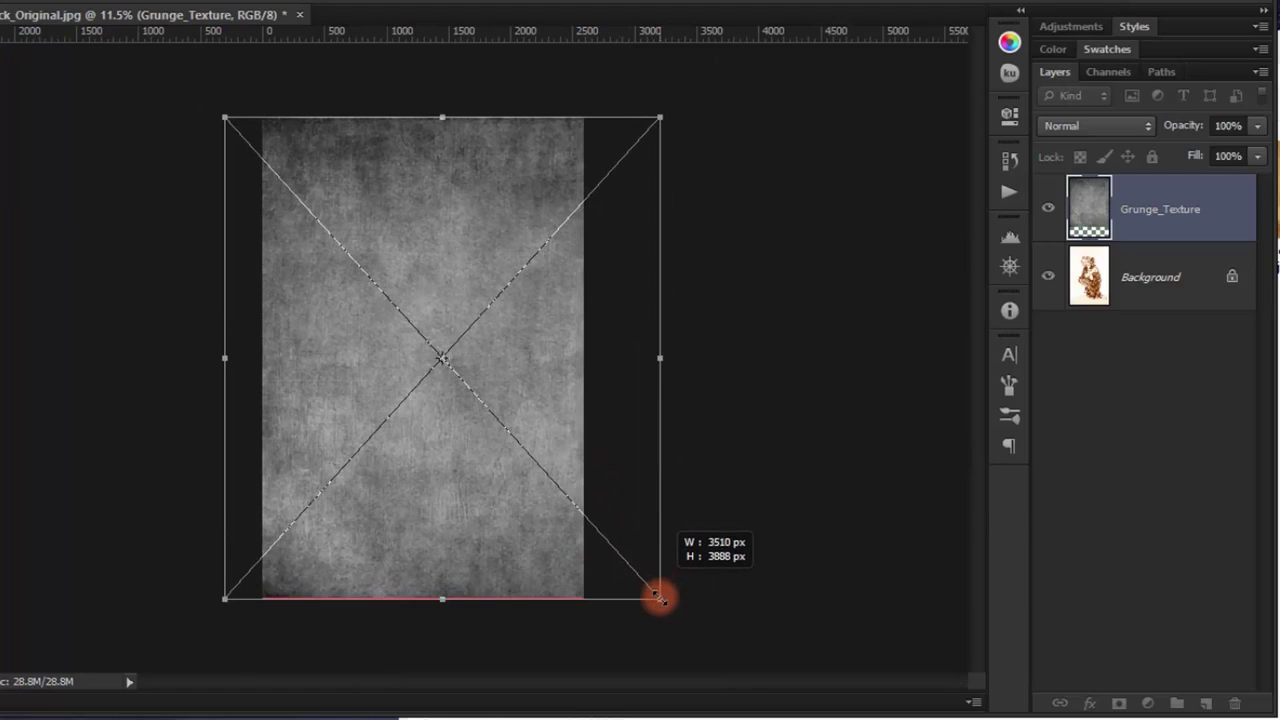
pyautogui.moveTo(659, 612); pyautogui.dragTo(656, 609)
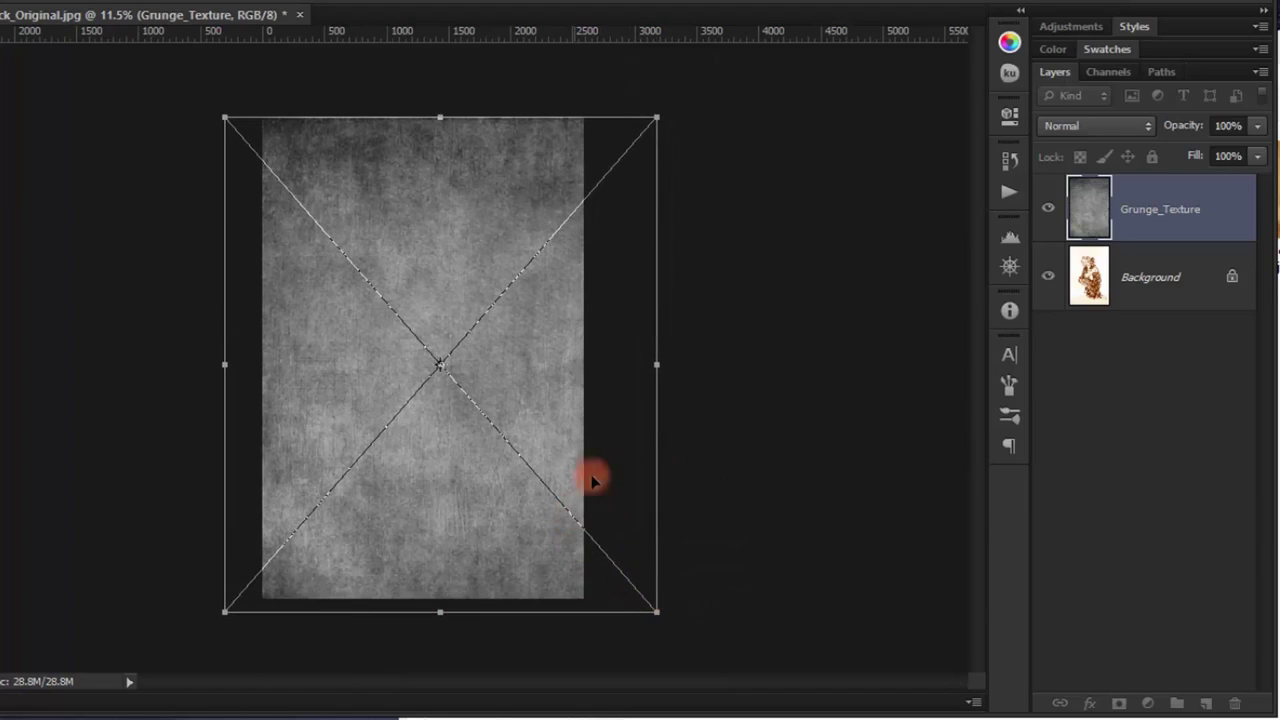
pyautogui.hotkey('shift', 'Up')
pyautogui.hotkey('shift', 'Up')
pyautogui.hotkey('shift', 'Up')
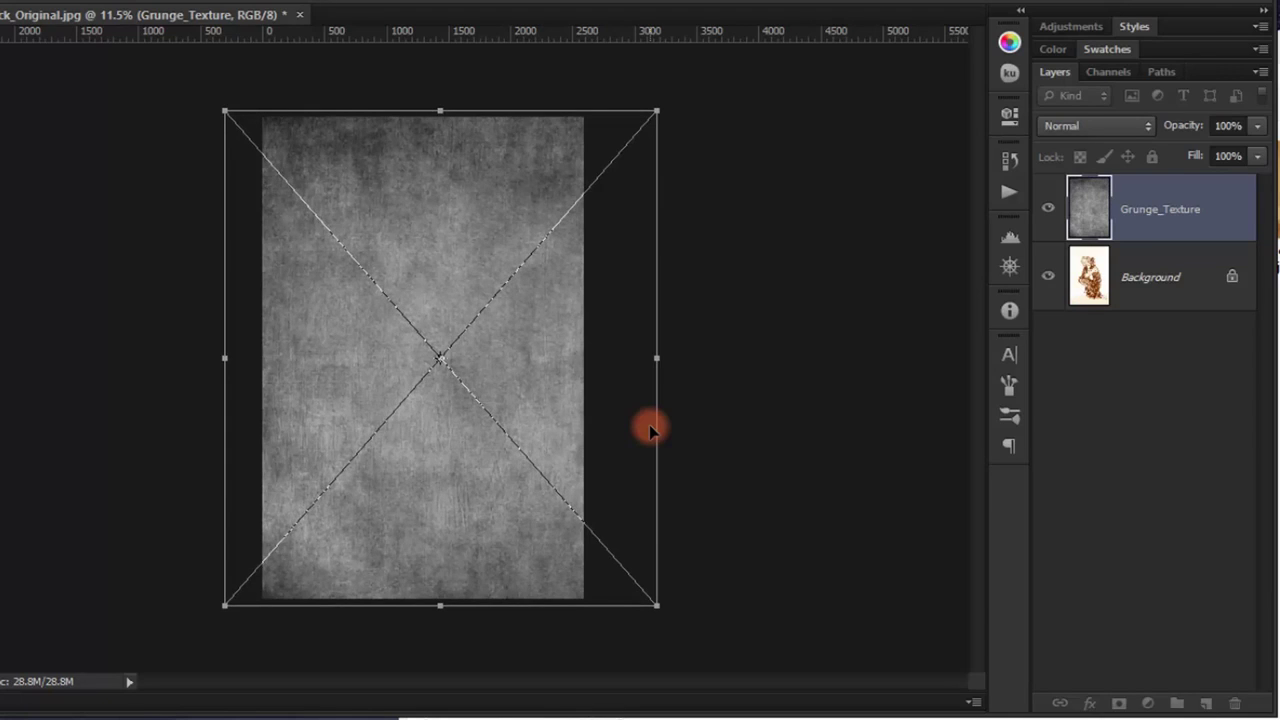
pyautogui.press('Return')
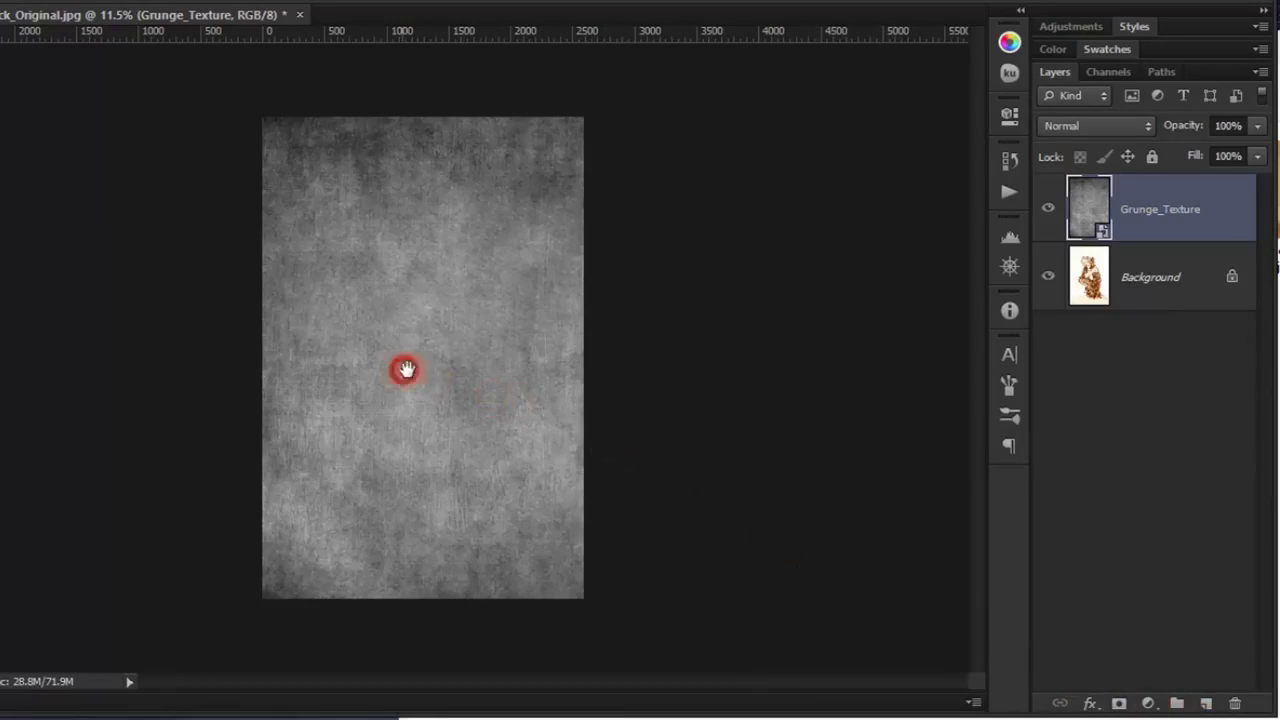
pyautogui.scroll(2, 432, 358)
pyautogui.moveTo(432, 358); pyautogui.dragTo(463, 442)
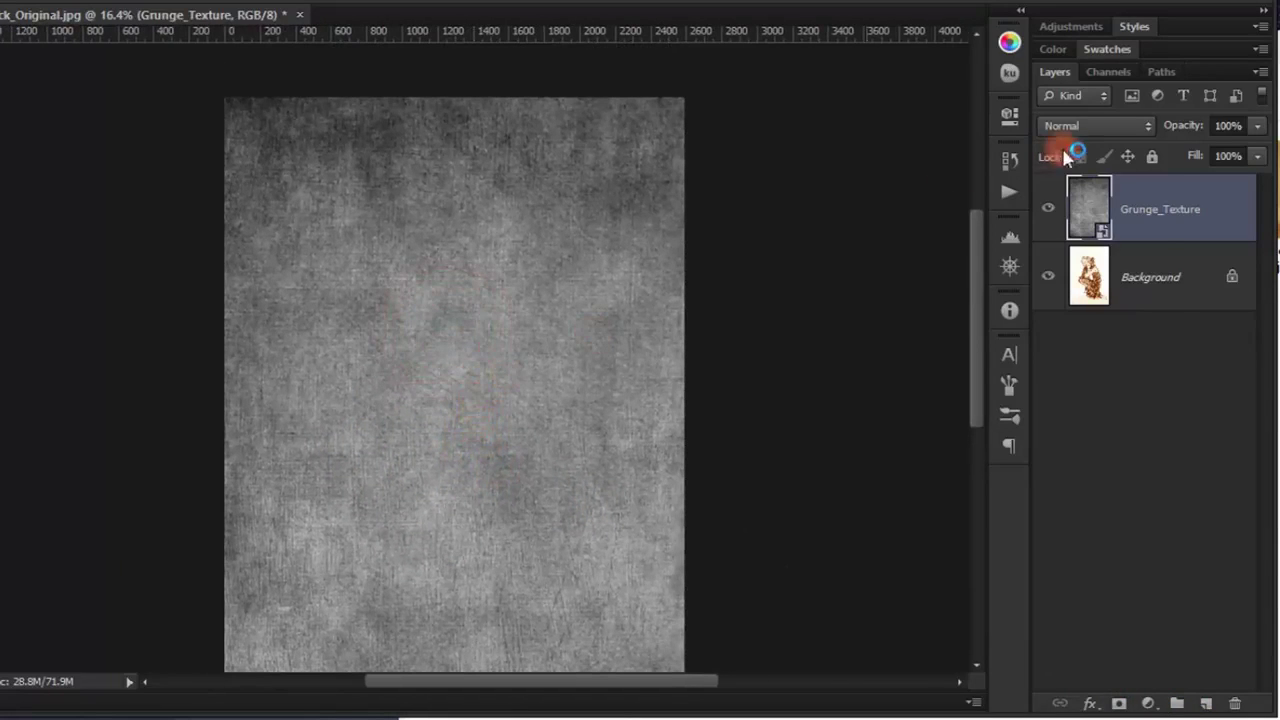
# Blend the Grunge_Texture layer in Lighten mode at 40% opacity, then duplicate it
pyautogui.click(1071, 125)
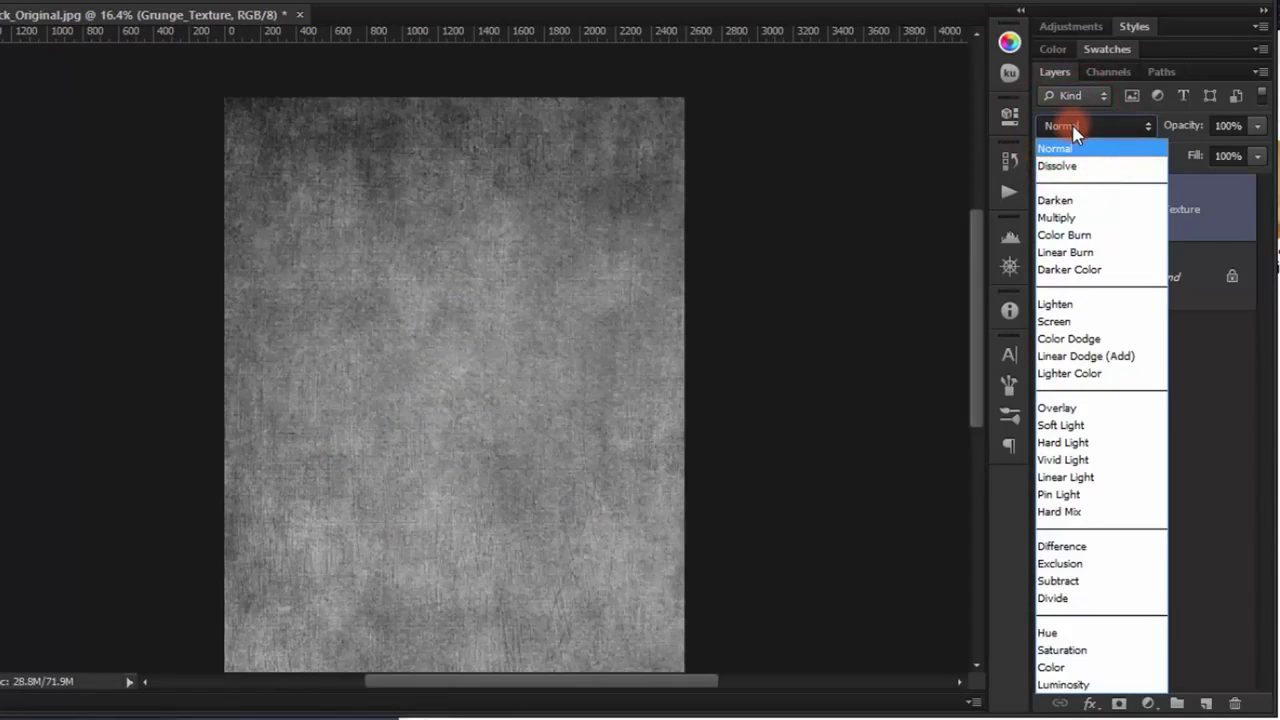
pyautogui.click(1073, 306)
pyautogui.click(1136, 212)
pyautogui.click(1228, 126)
pyautogui.moveTo(1186, 126); pyautogui.dragTo(1127, 127)
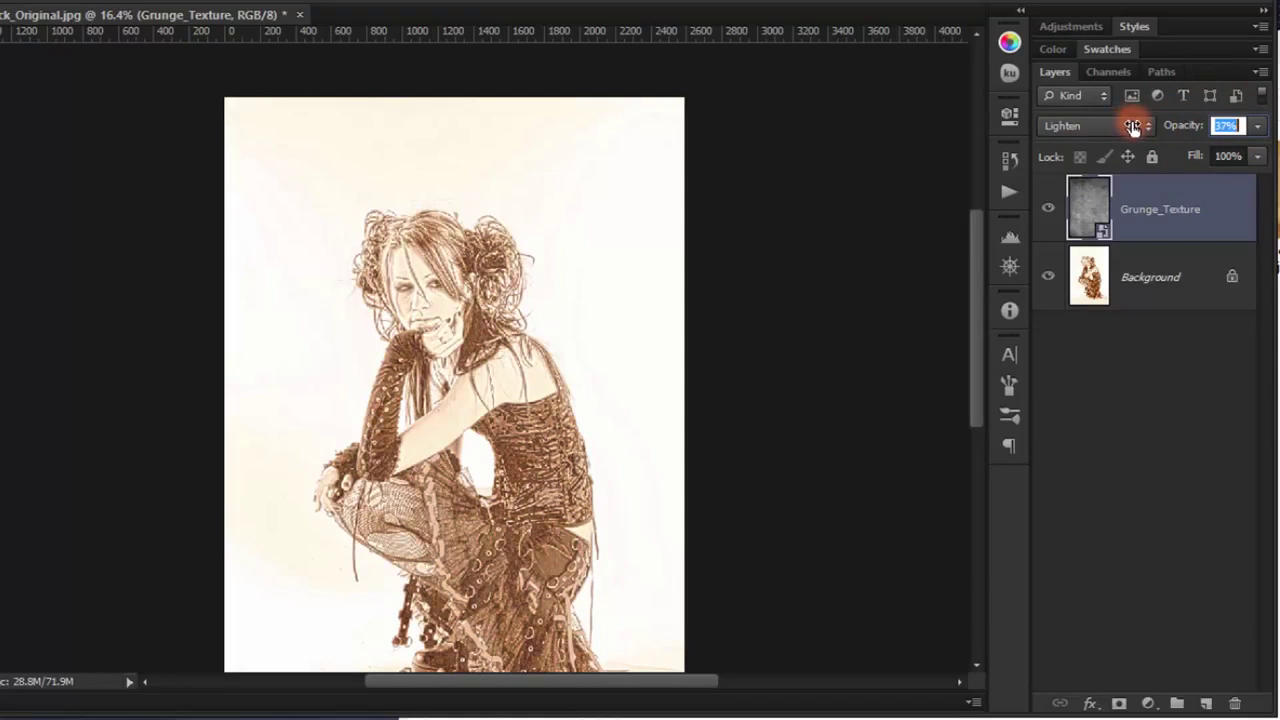
pyautogui.click(1180, 386)
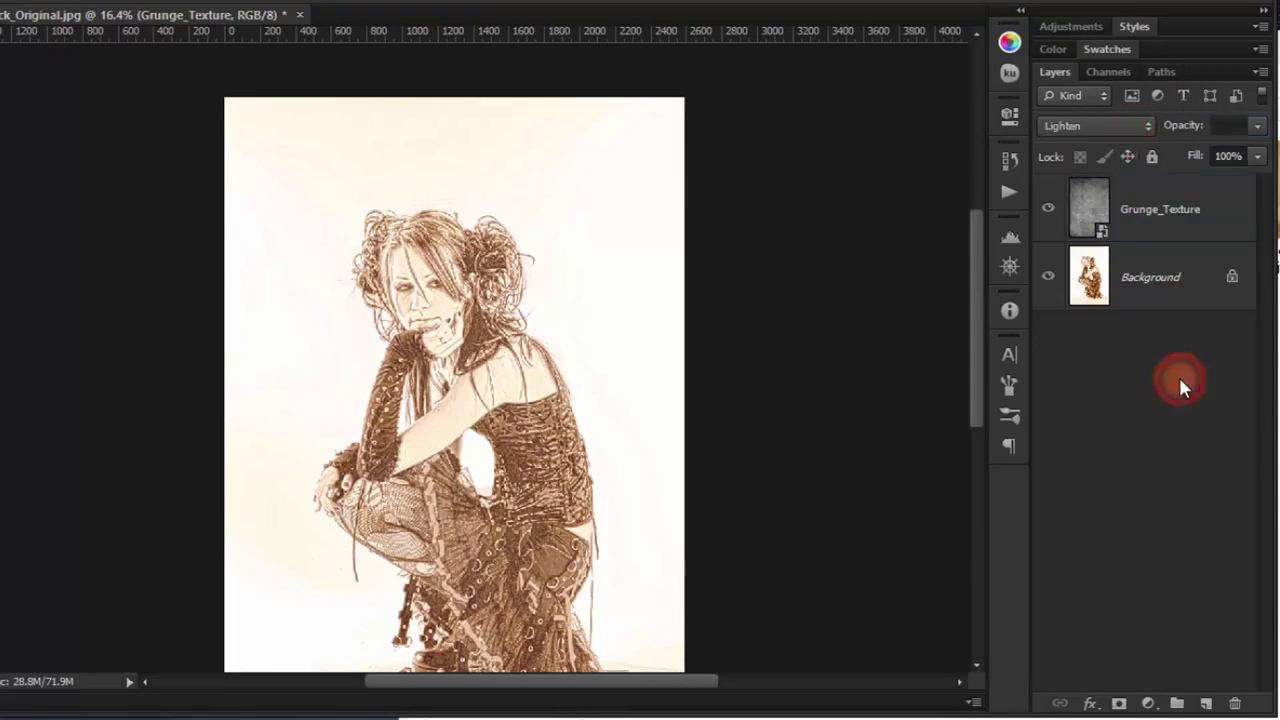
pyautogui.click(1110, 228)
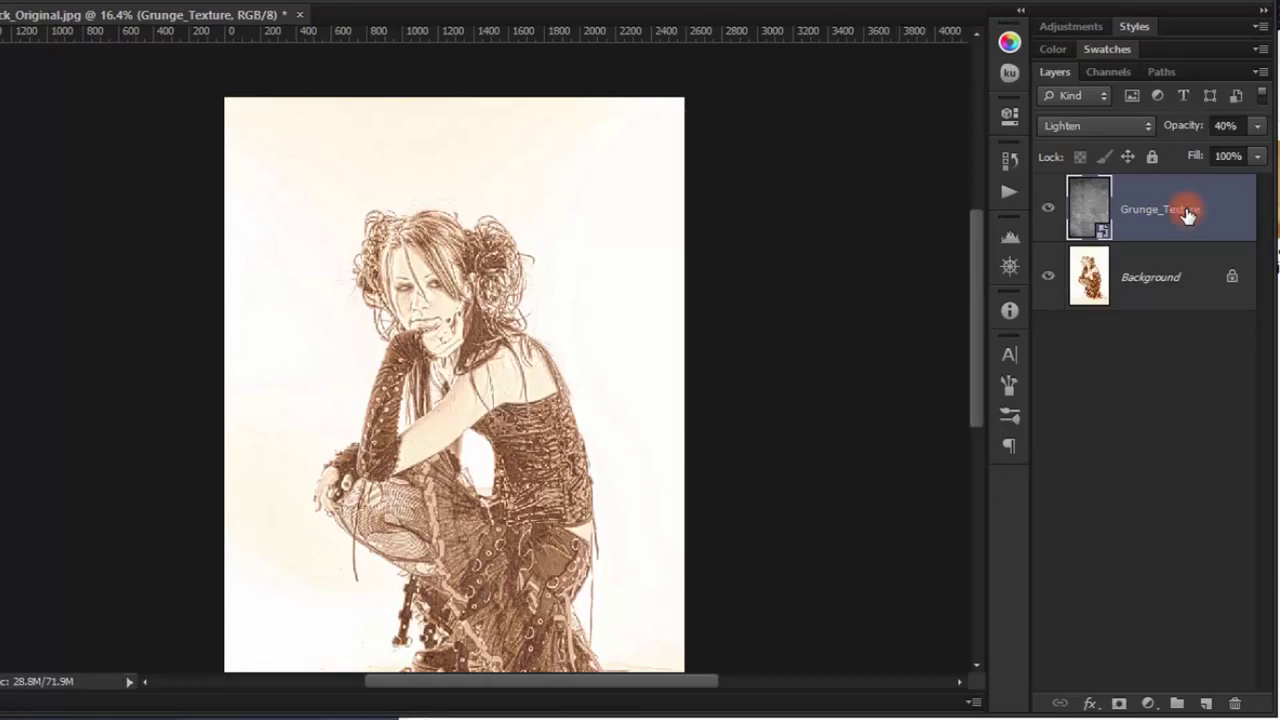
pyautogui.hotkey('ctrl', 'j')
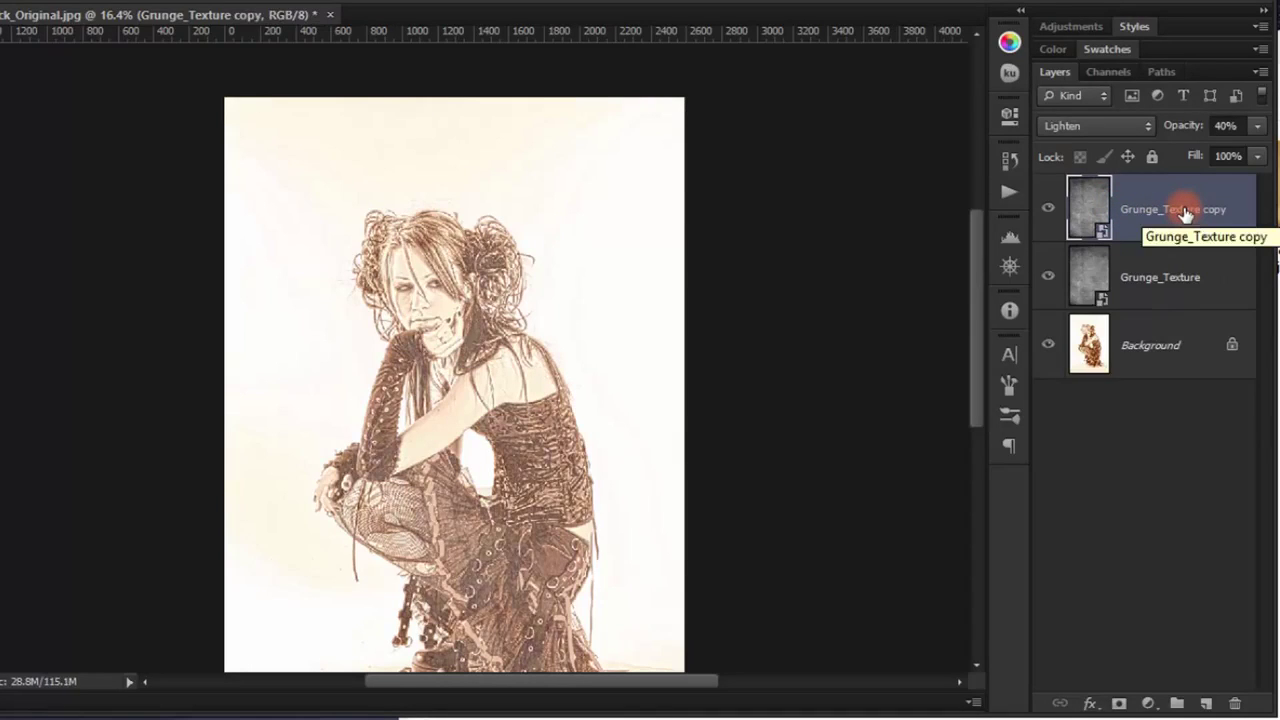
# Set the Grunge_Texture copy to Exclusion blend mode at 10% opacity
pyautogui.click(1103, 125)
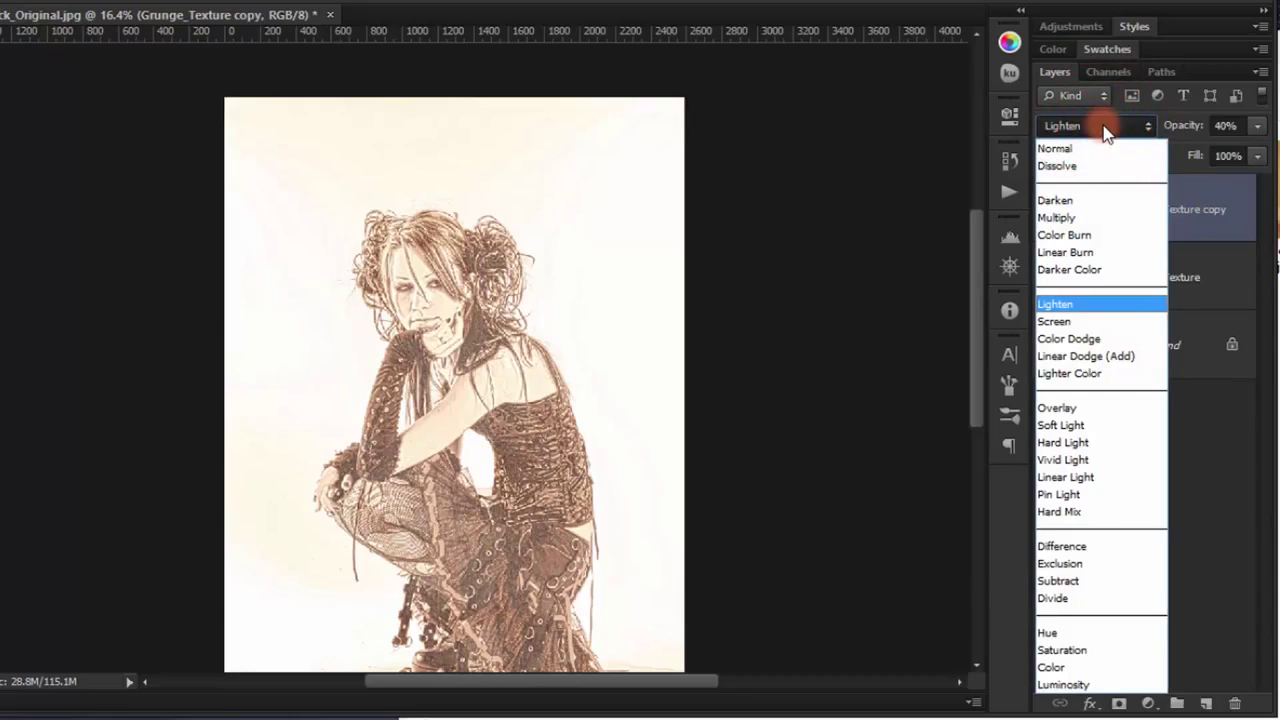
pyautogui.click(1090, 564)
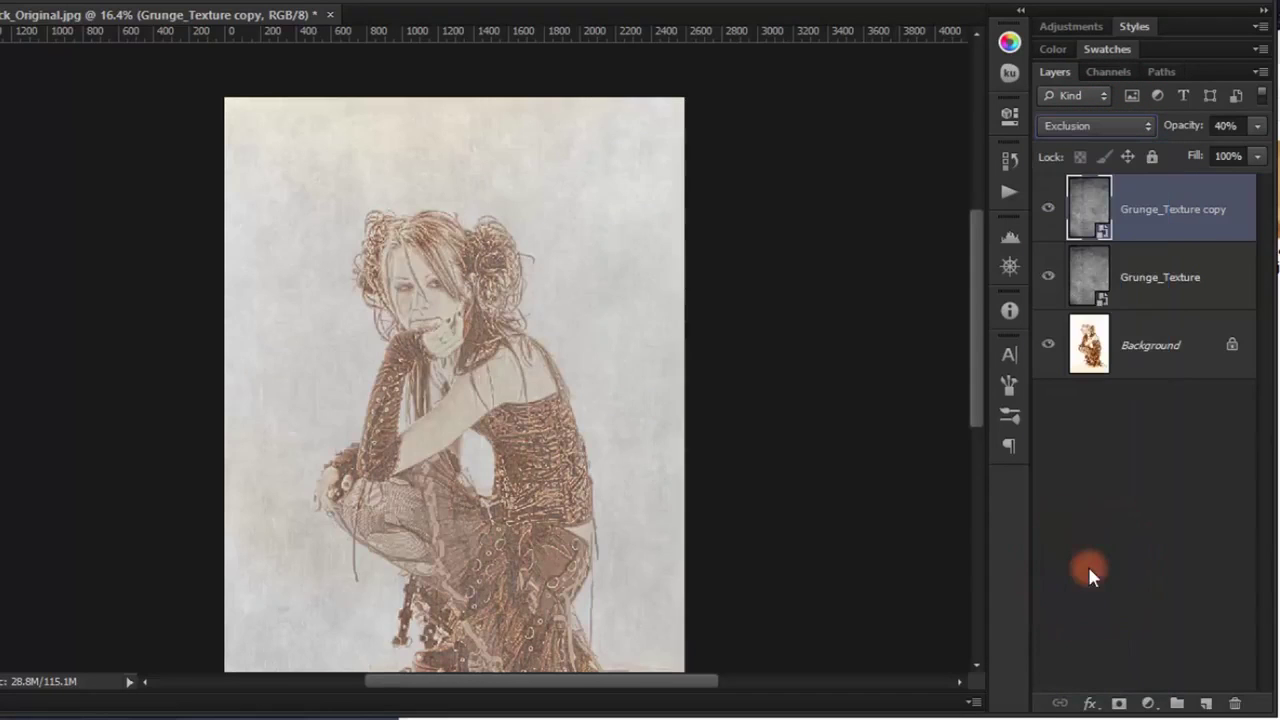
pyautogui.click(1226, 125)
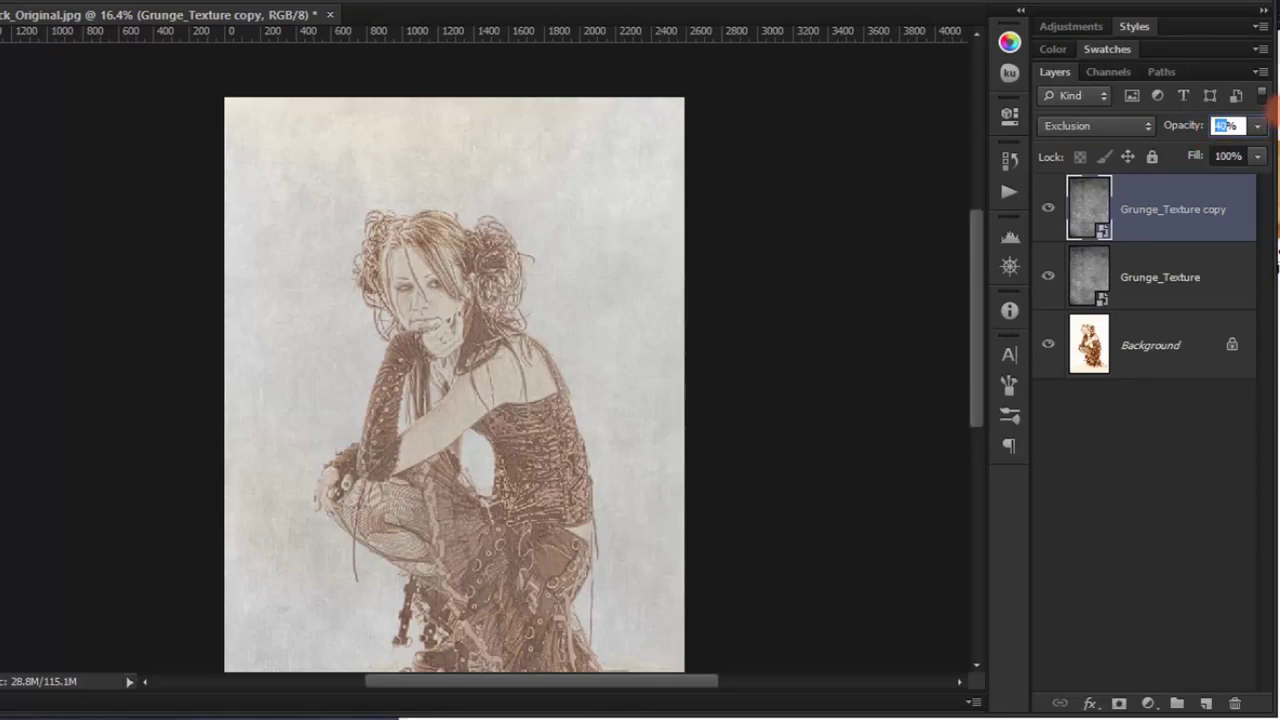
pyautogui.write('10')
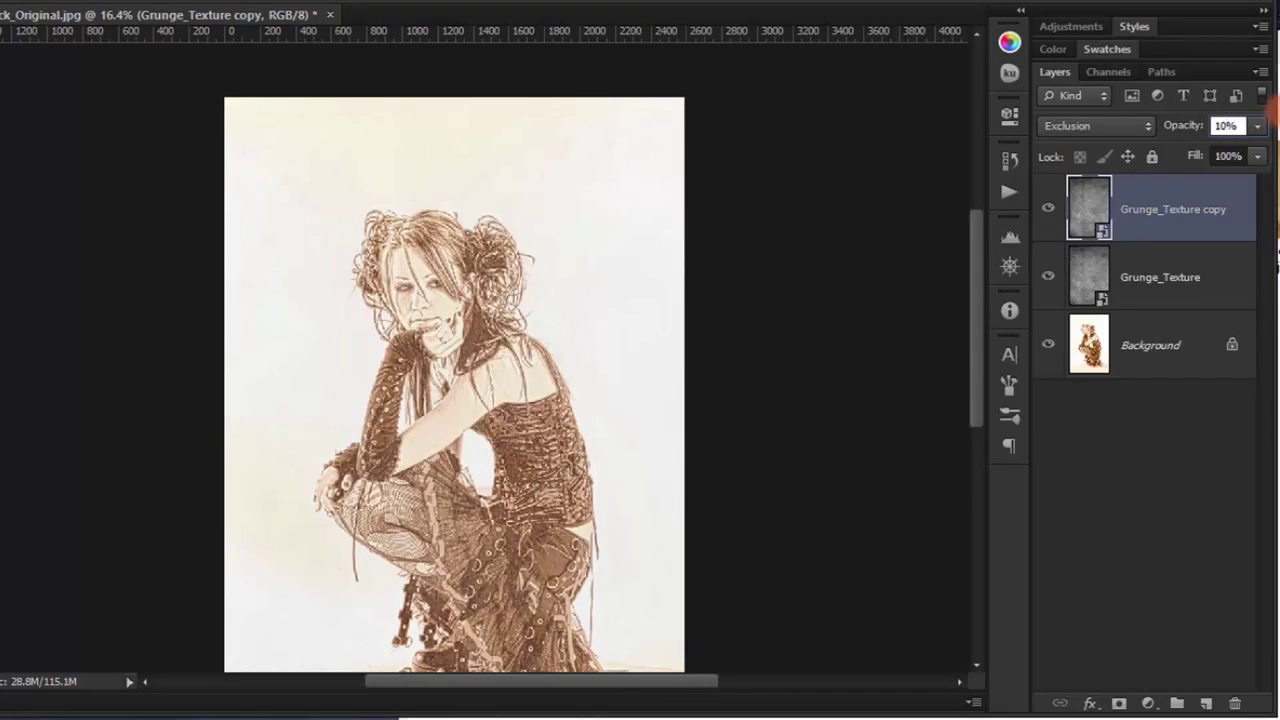
pyautogui.press('Return')
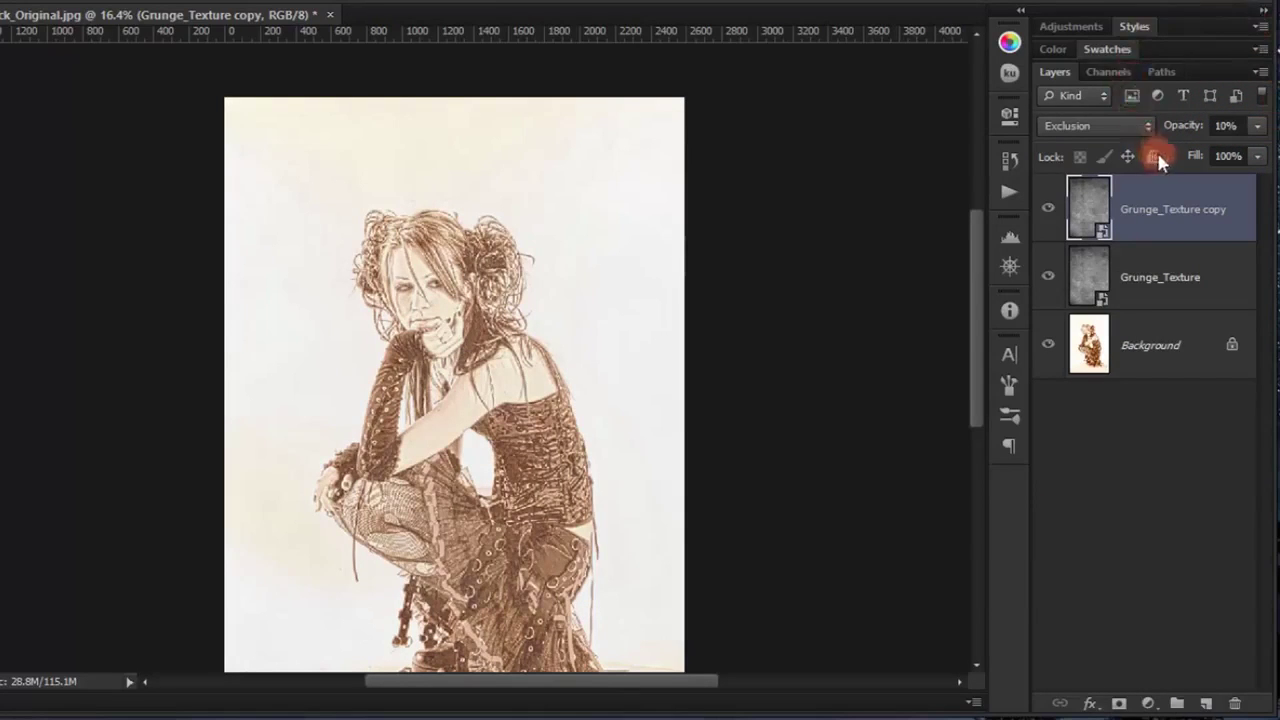
# Rasterize the Grunge_Texture copy layer into ordinary pixels
pyautogui.rightClick(1093, 207)
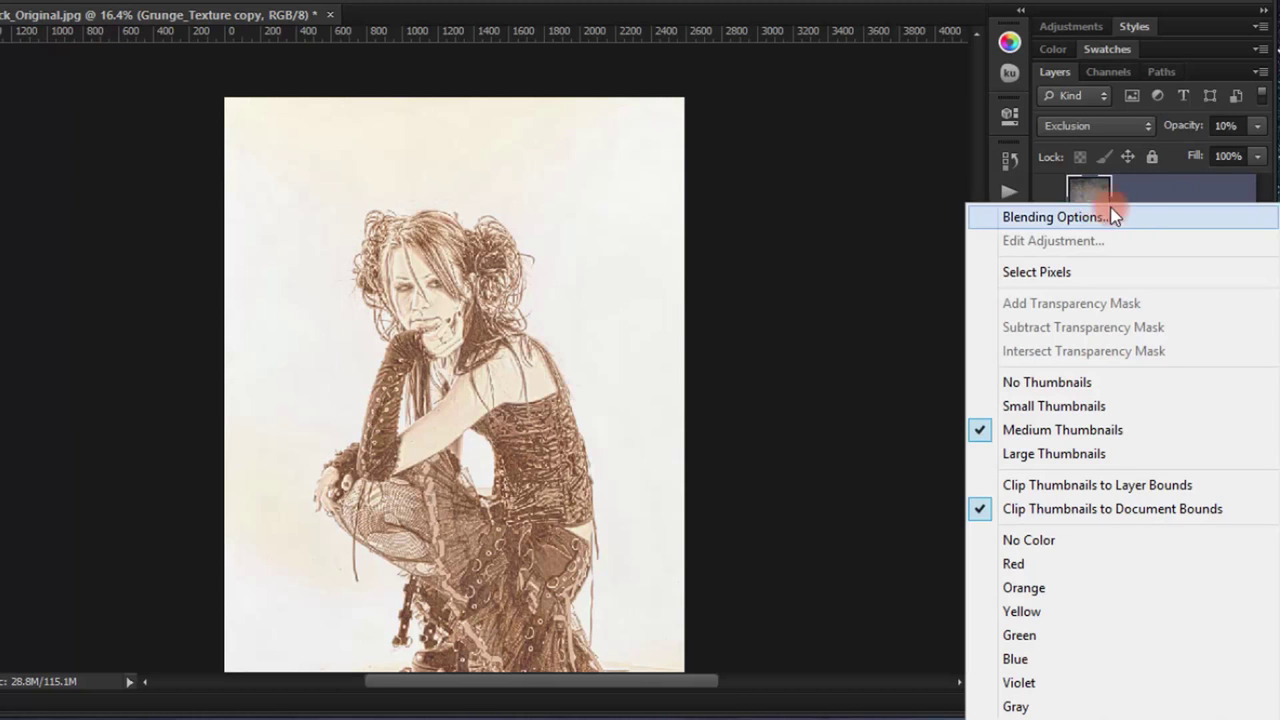
pyautogui.rightClick(1146, 208)
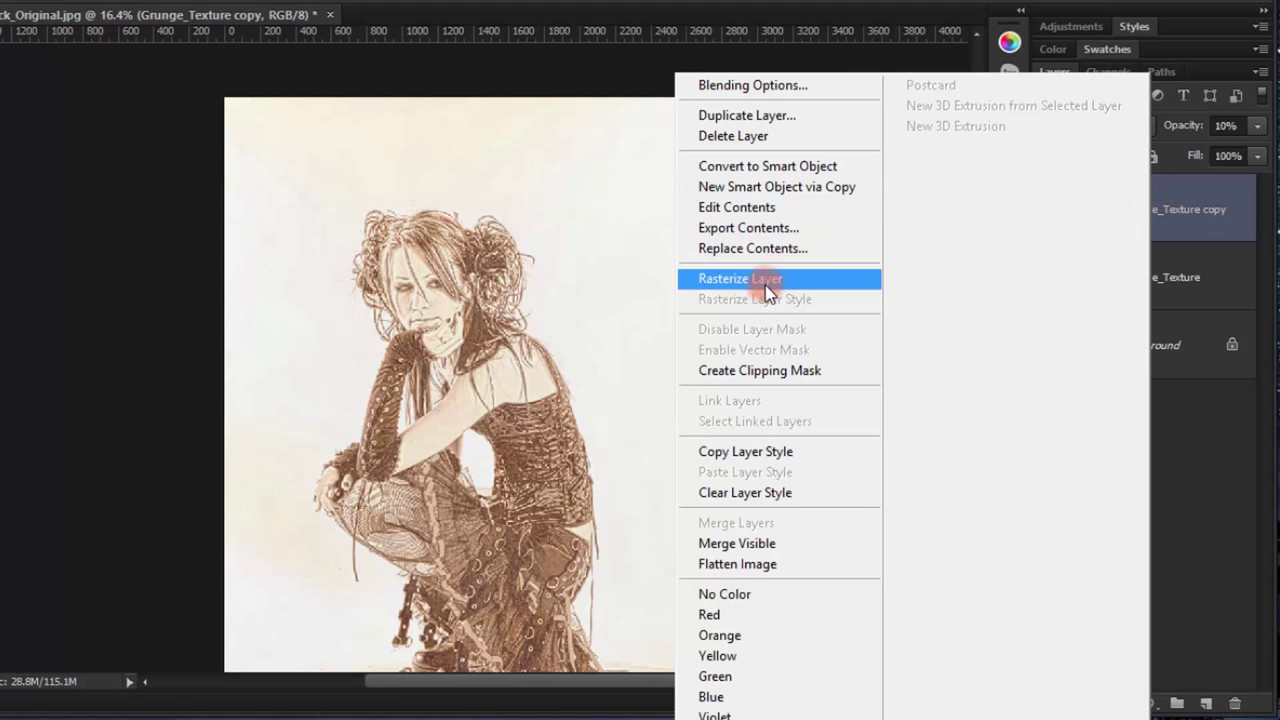
pyautogui.click(745, 279)
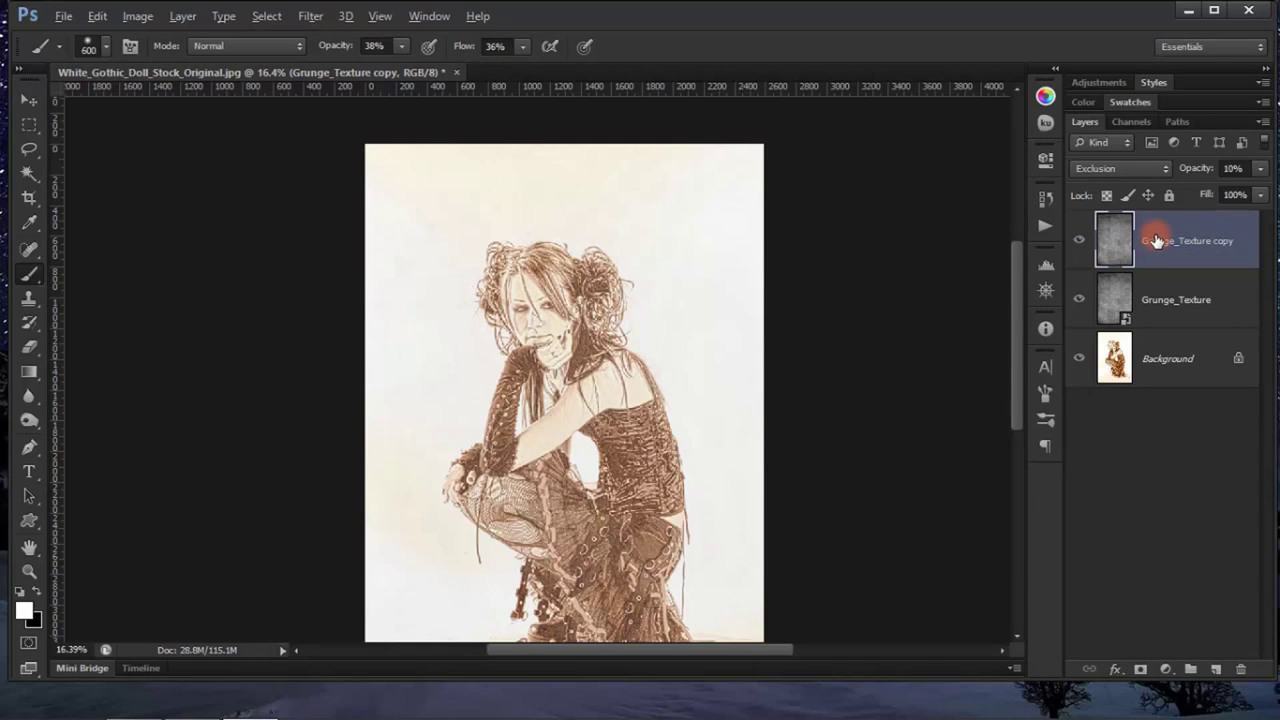
pyautogui.hotkey('ctrl', 'l')
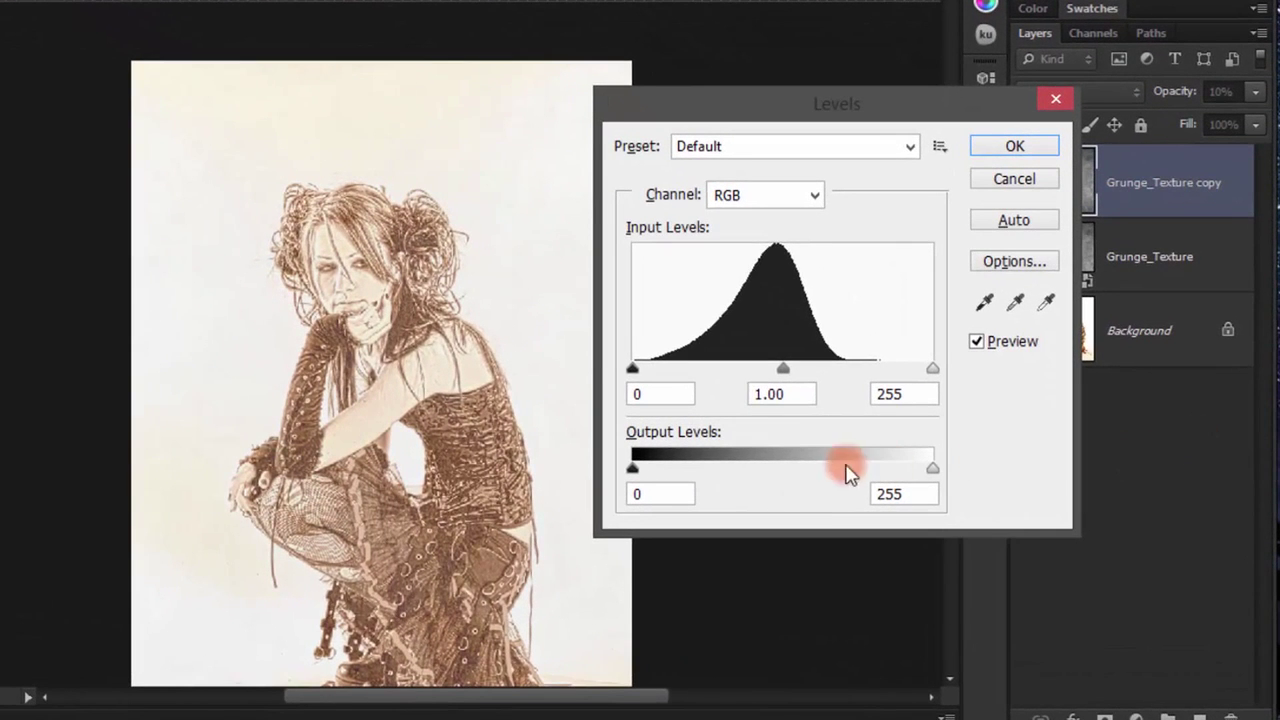
# Apply Levels to the texture copy with input black 26 and midtones 0.52
pyautogui.moveTo(632, 366); pyautogui.dragTo(658, 372)
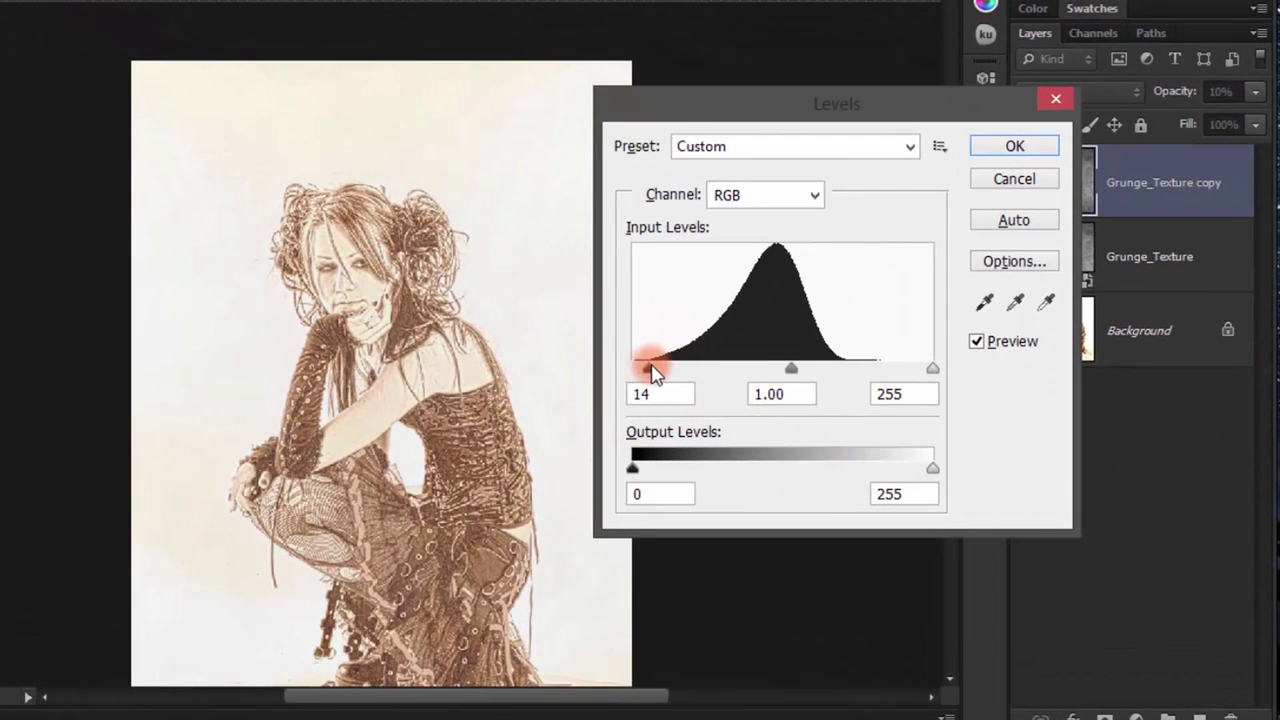
pyautogui.moveTo(657, 372); pyautogui.dragTo(666, 373)
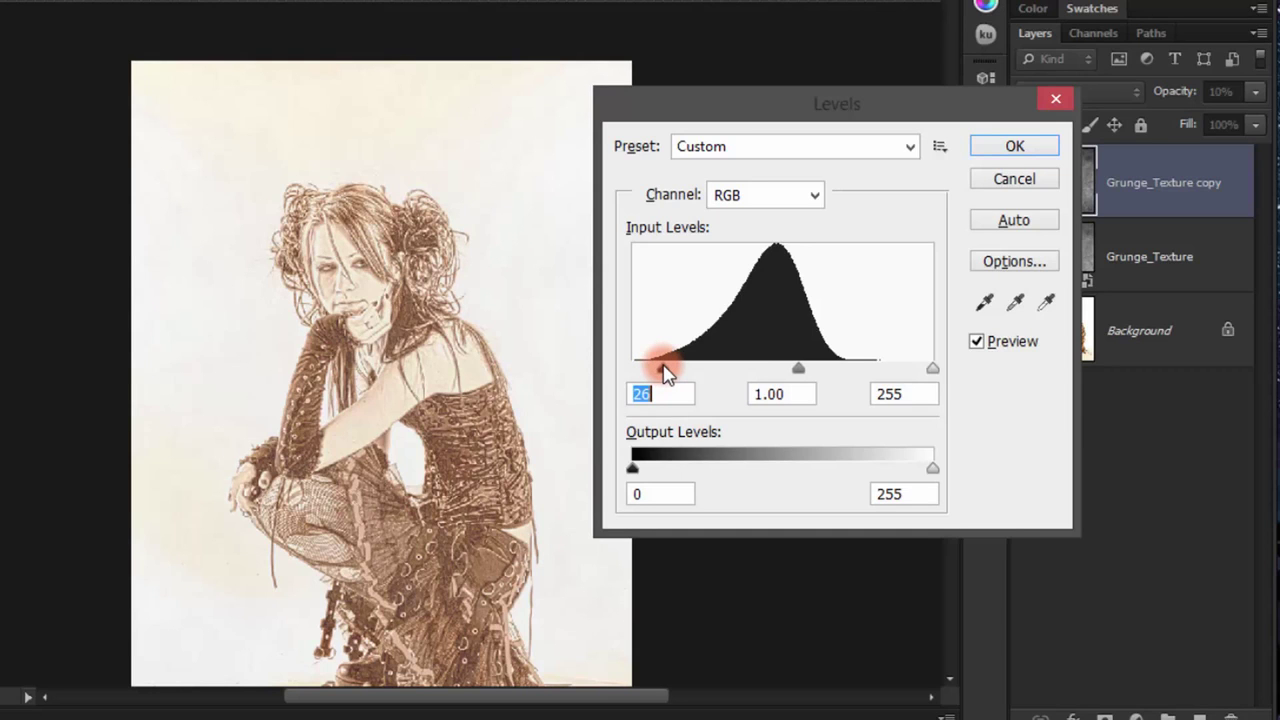
pyautogui.moveTo(798, 370)
pyautogui.mouseDown()
pyautogui.moveTo(851, 366)
pyautogui.moveTo(780, 363)
pyautogui.moveTo(851, 370)
pyautogui.mouseUp()
pyautogui.moveTo(663, 368); pyautogui.dragTo(666, 370)
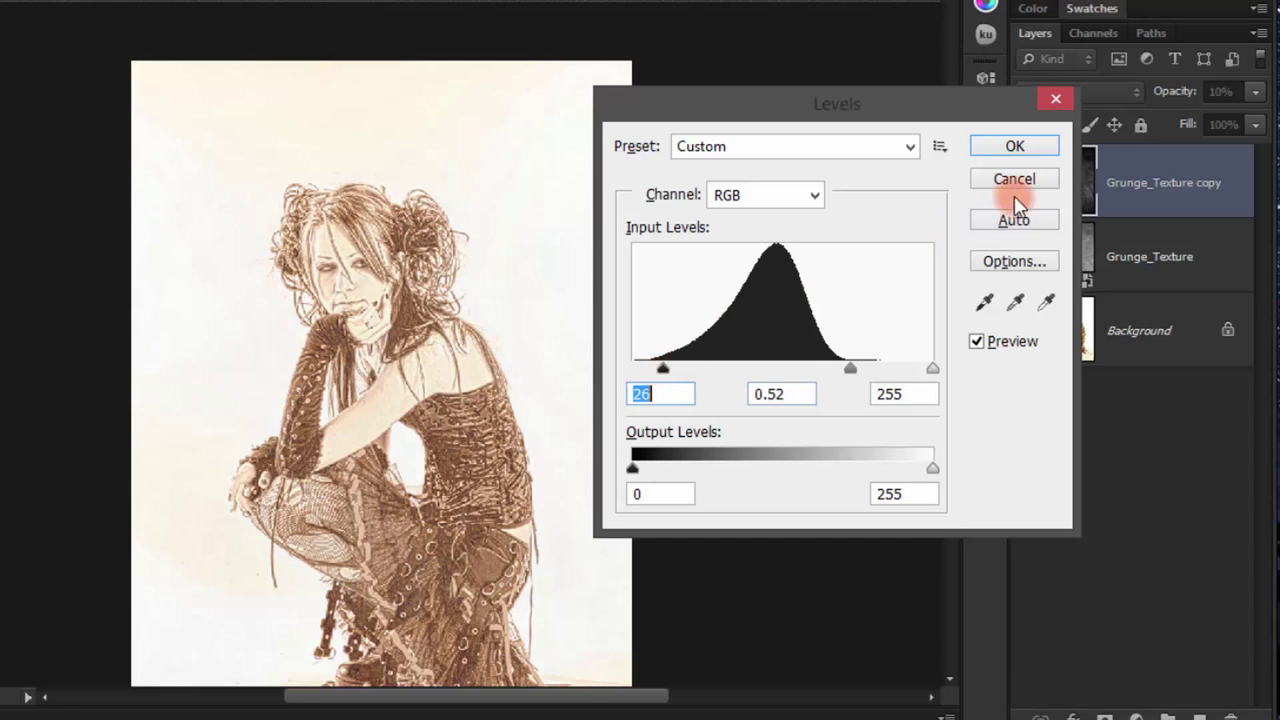
pyautogui.click(1012, 146)
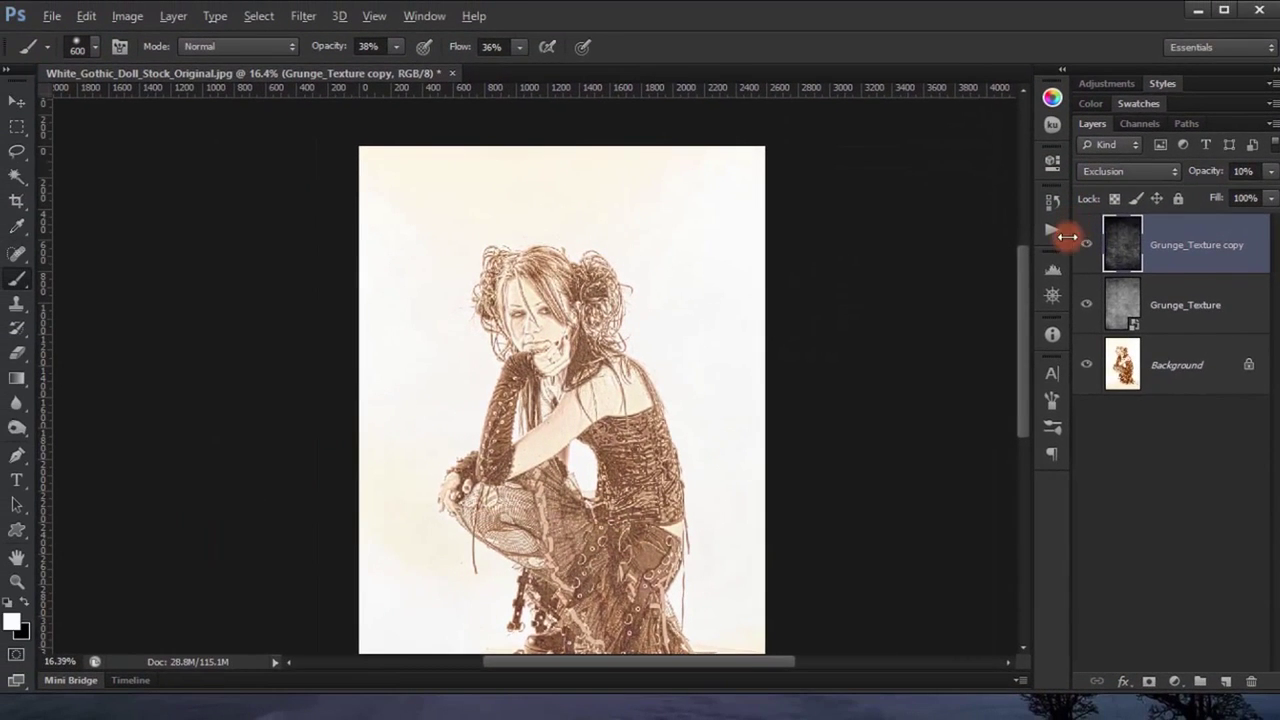
pyautogui.scroll(-1, 665, 386)
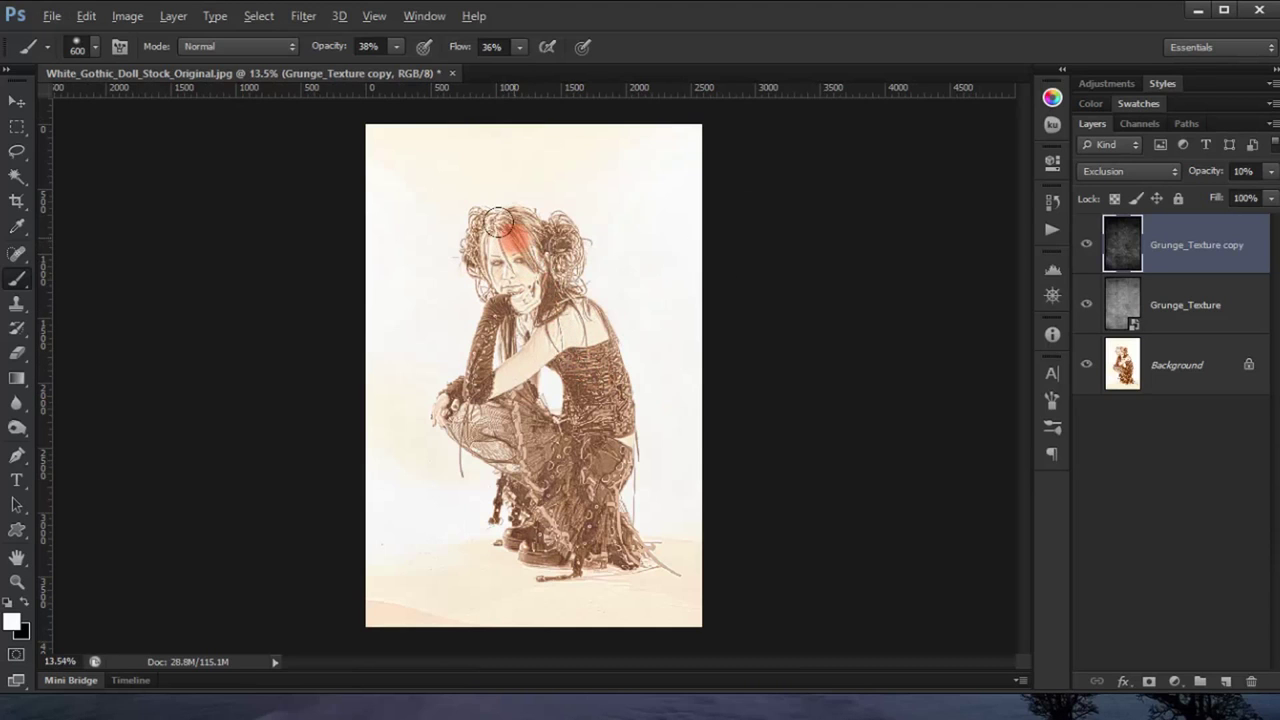
pyautogui.scroll(1, 571, 380)
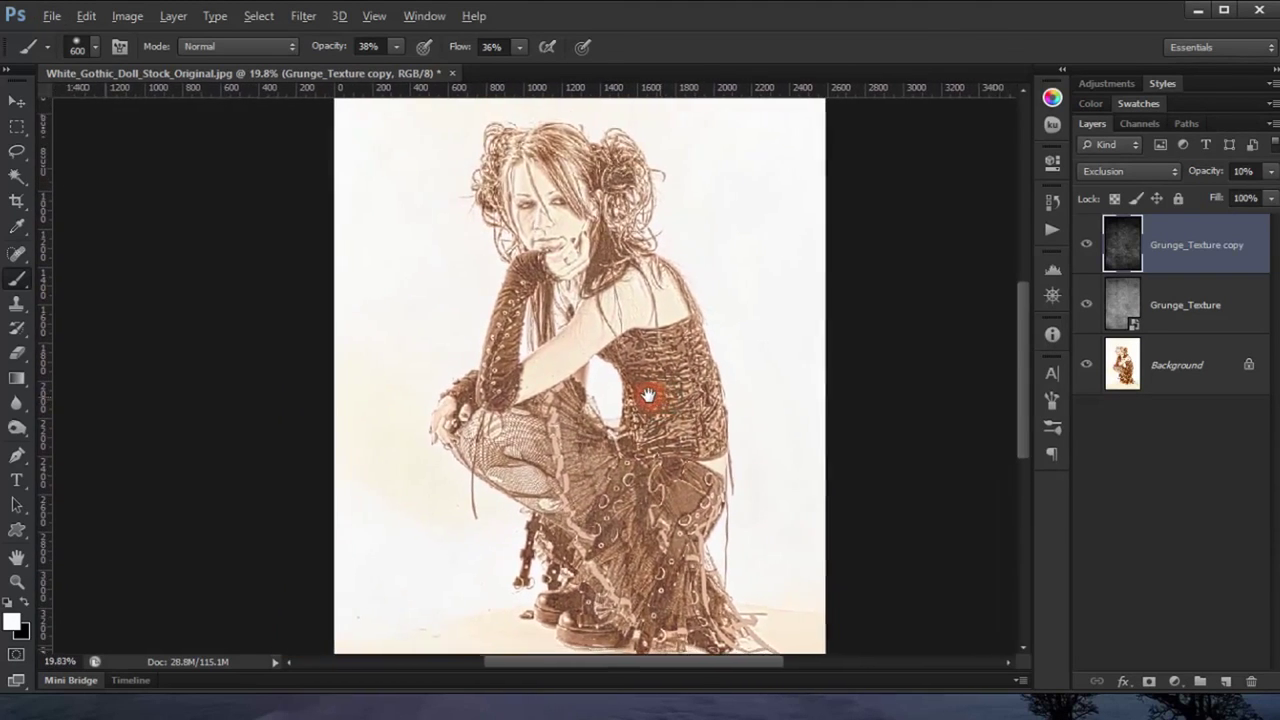
pyautogui.moveTo(602, 323); pyautogui.dragTo(646, 371)
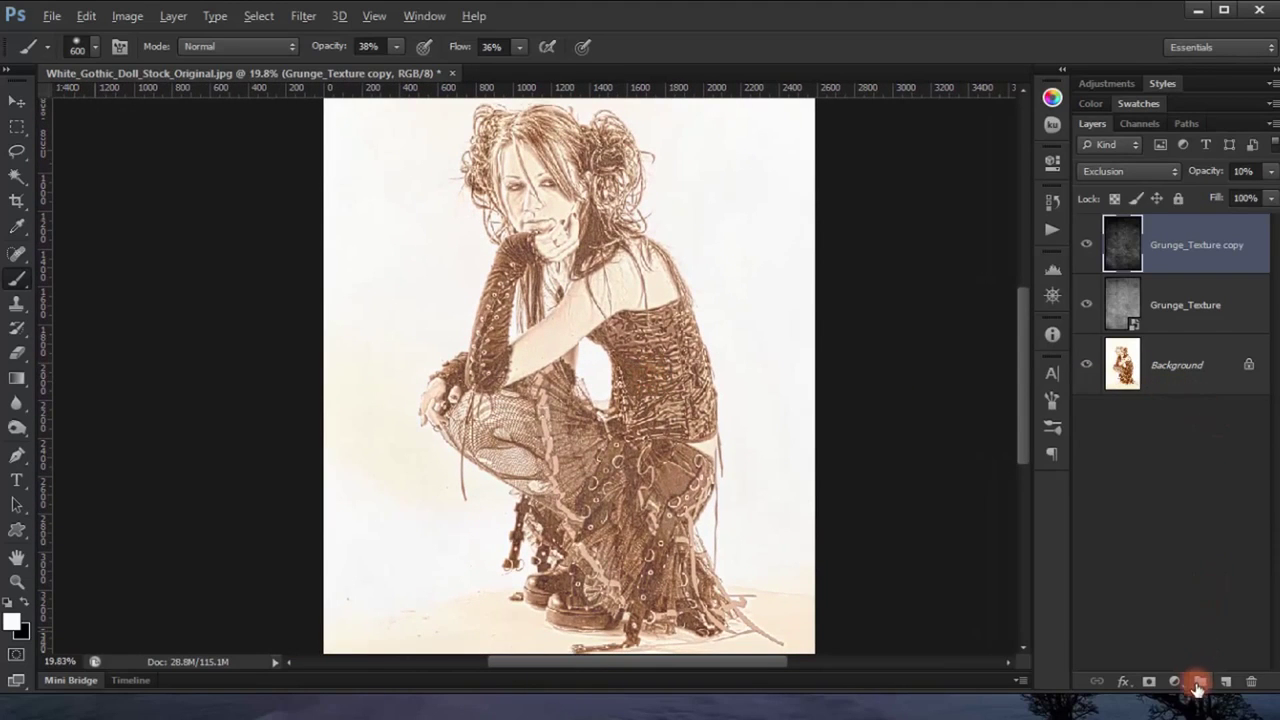
# Add a Hue/Saturation adjustment layer with Hue -9, Saturation -26 and Lightness +12
pyautogui.click(1178, 684)
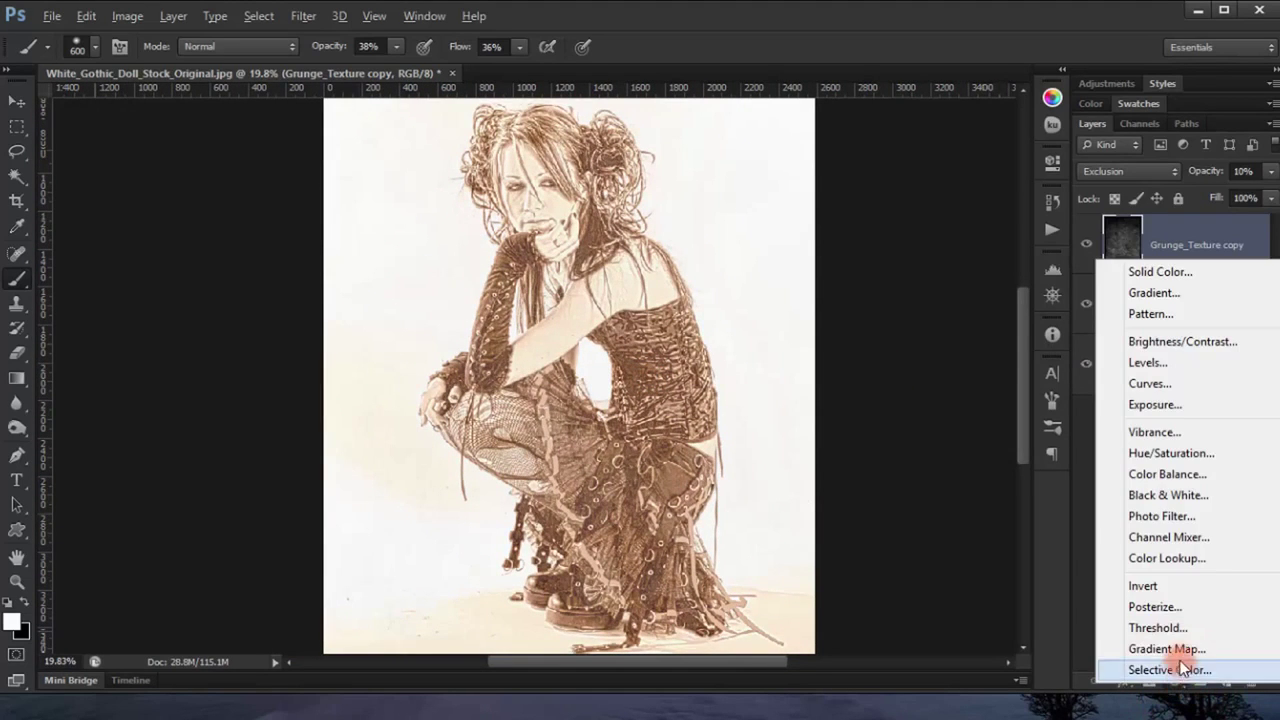
pyautogui.click(1185, 452)
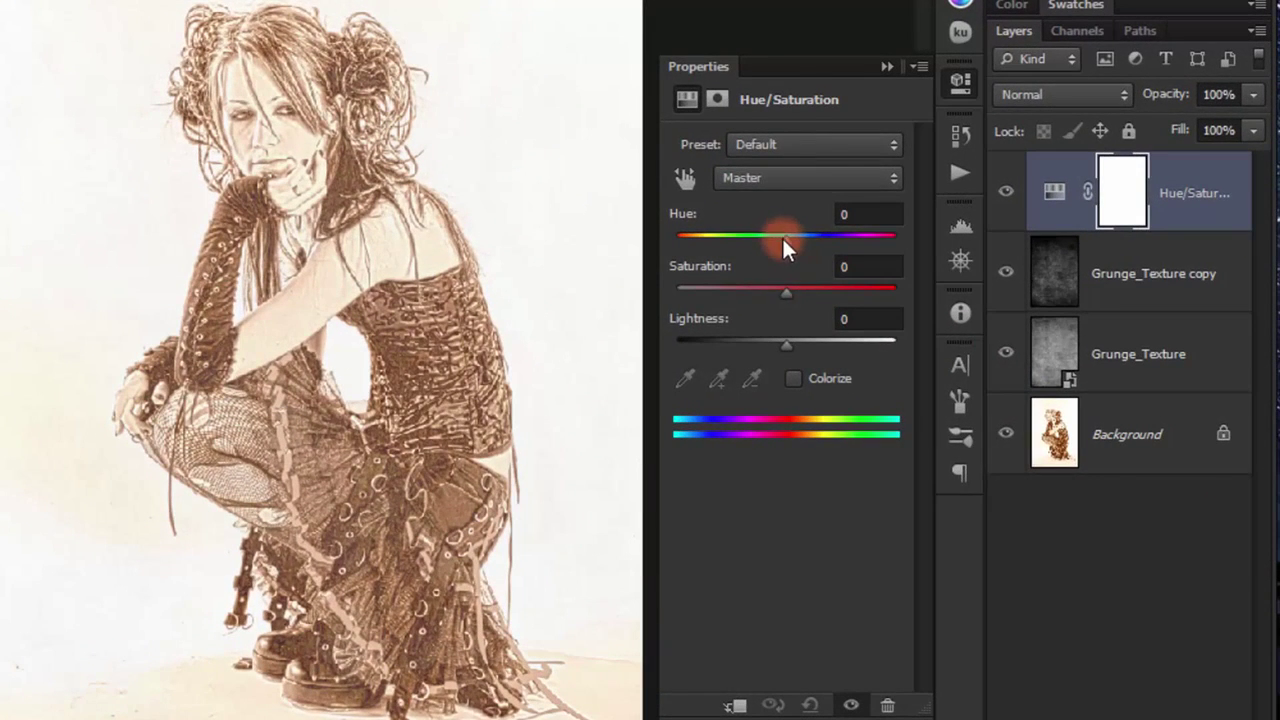
pyautogui.click(783, 240)
pyautogui.moveTo(780, 240); pyautogui.dragTo(776, 240)
pyautogui.moveTo(784, 287); pyautogui.dragTo(759, 287)
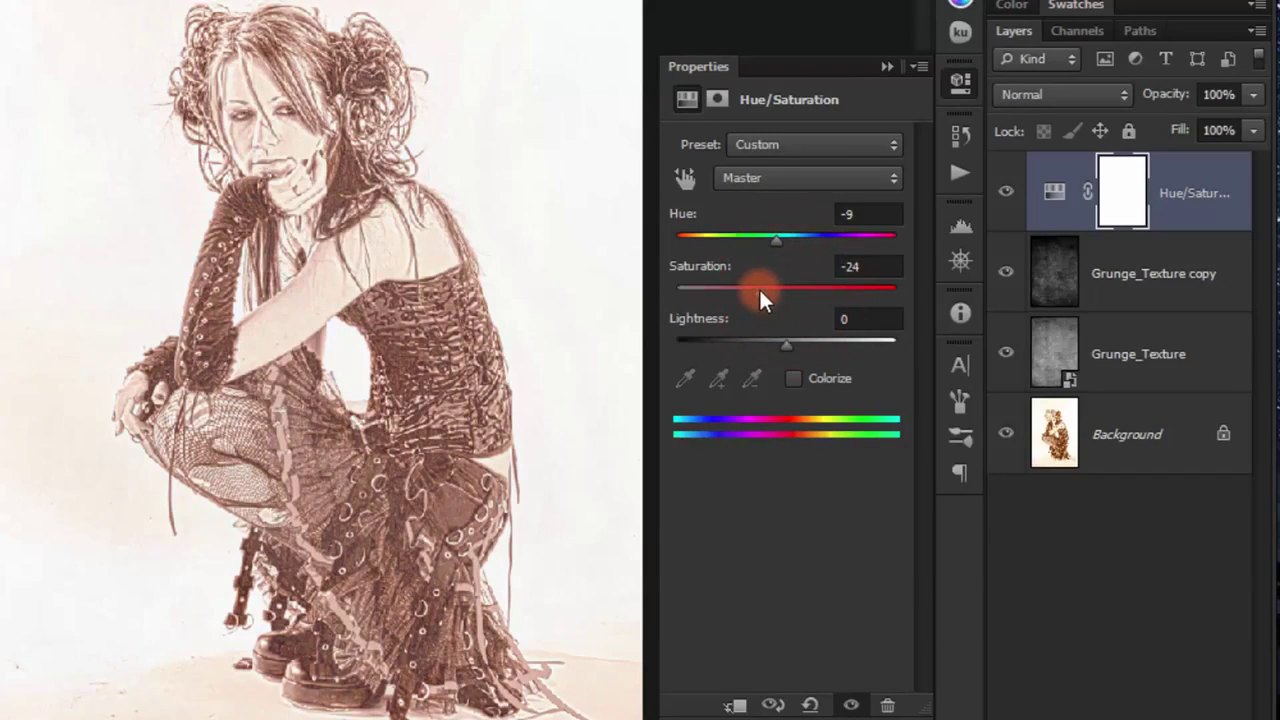
pyautogui.moveTo(760, 289); pyautogui.dragTo(758, 291)
pyautogui.moveTo(786, 343); pyautogui.dragTo(798, 342)
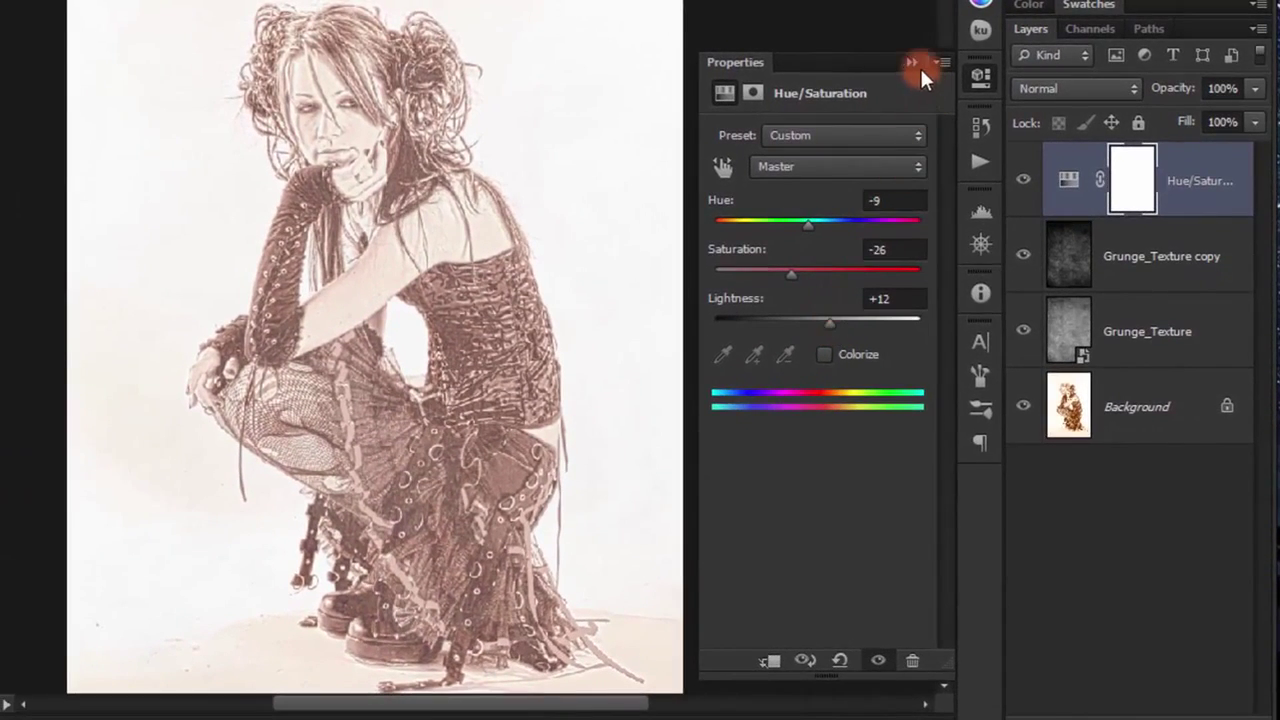
pyautogui.click(913, 63)
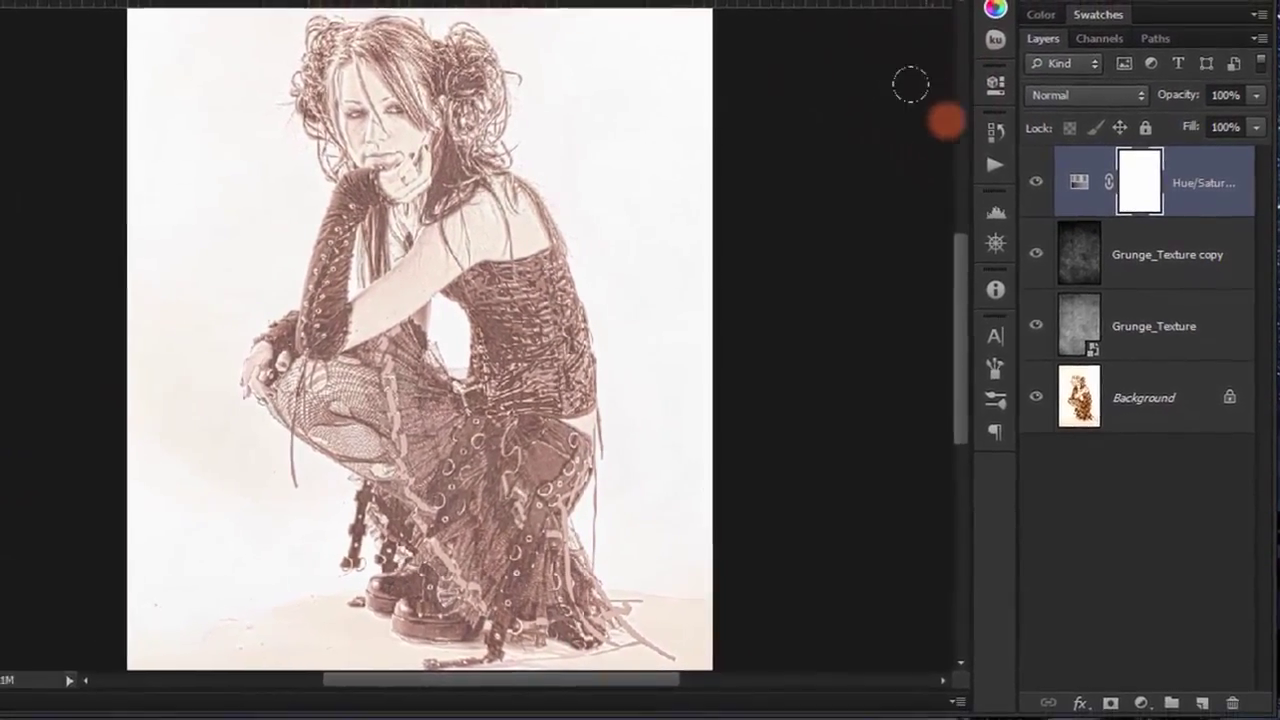
# Add a Curves adjustment layer with shadow, midtone and highlight points on the RGB curve
pyautogui.click(1146, 687)
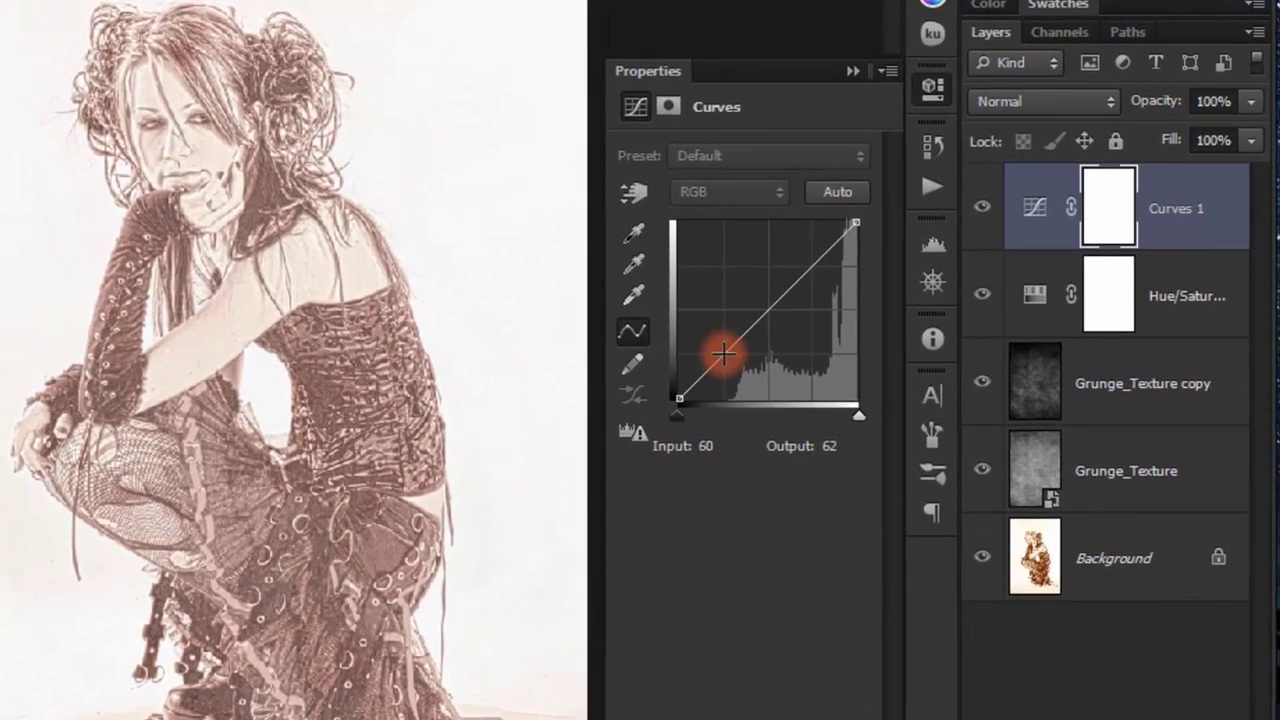
pyautogui.click(723, 355)
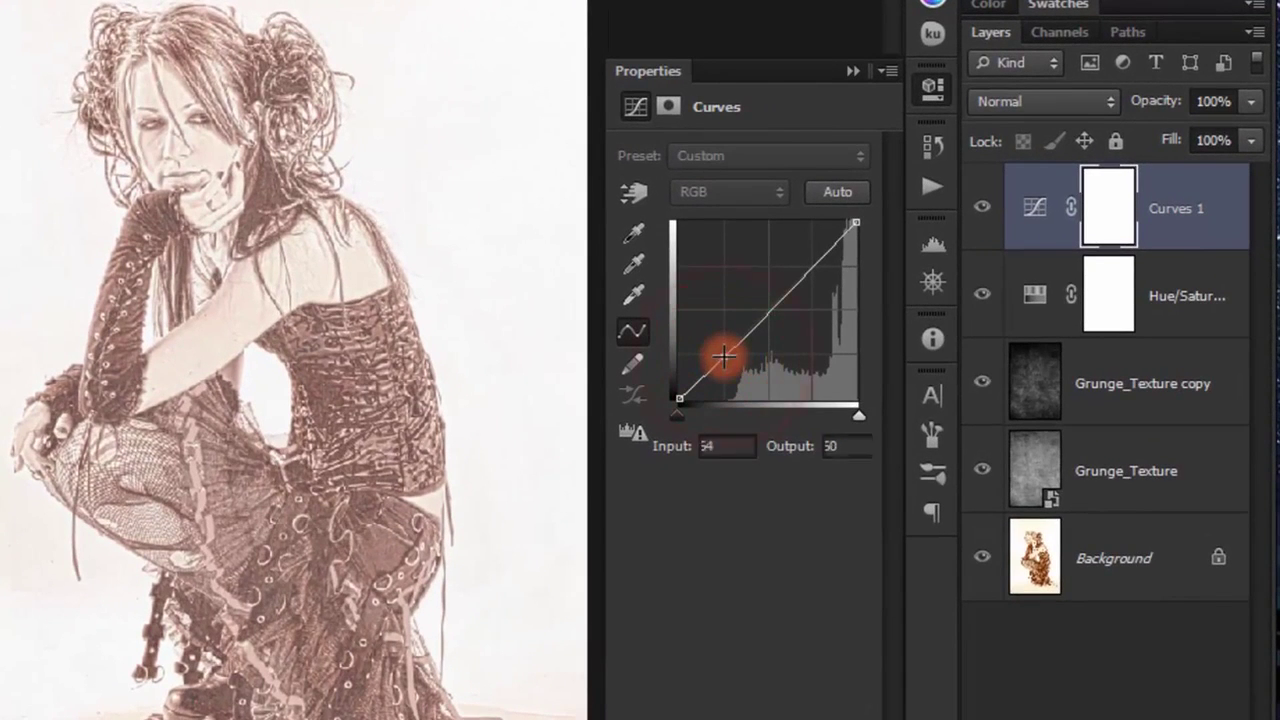
pyautogui.click(770, 312)
pyautogui.click(816, 266)
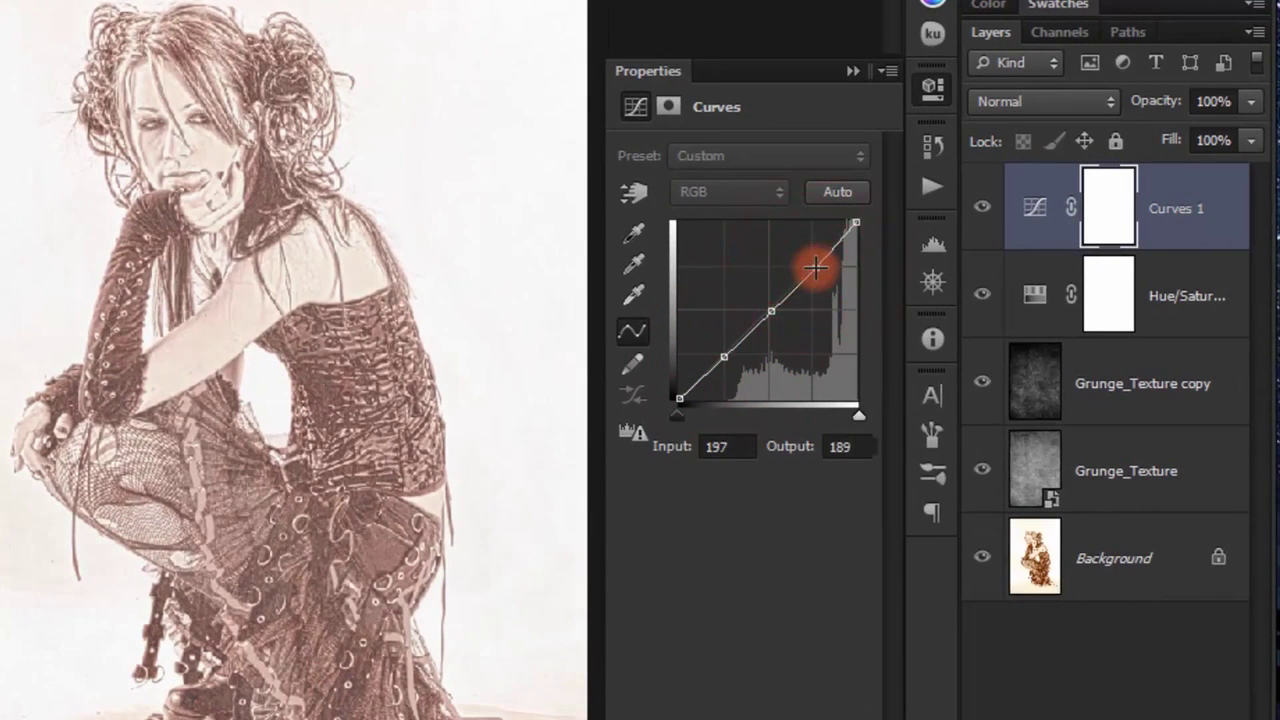
pyautogui.moveTo(816, 266); pyautogui.dragTo(806, 262)
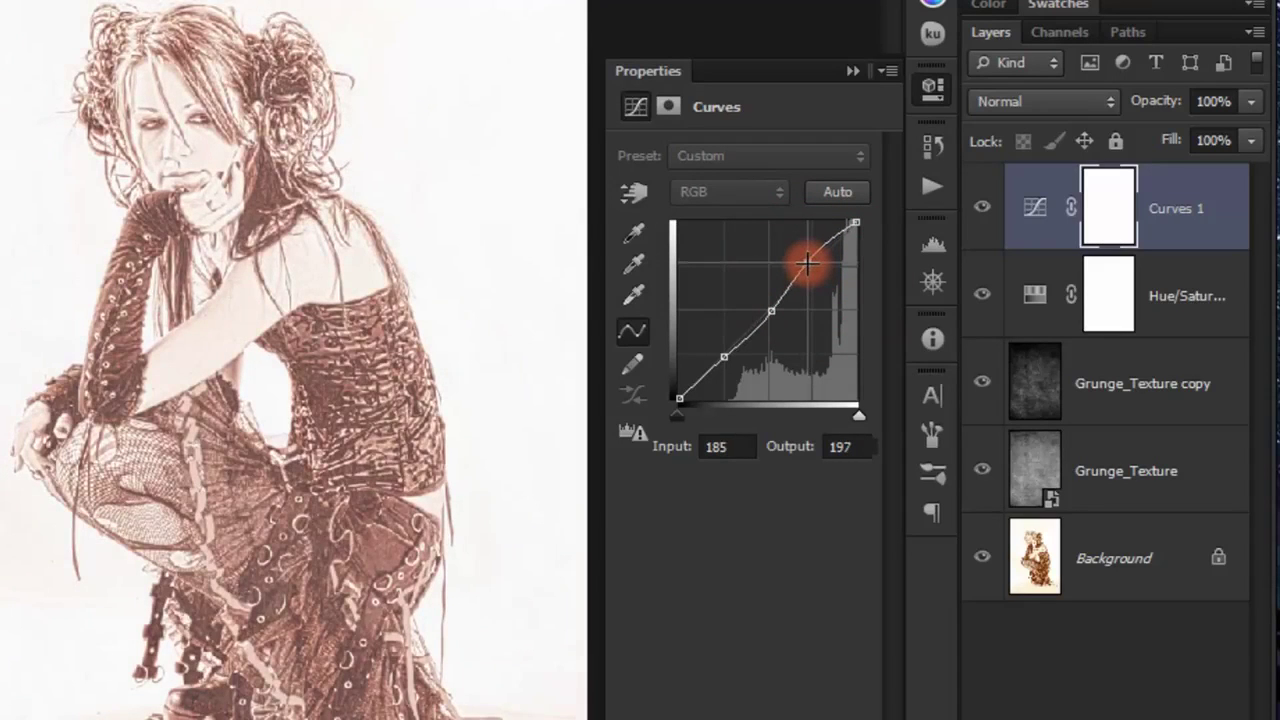
pyautogui.moveTo(774, 314); pyautogui.dragTo(762, 308)
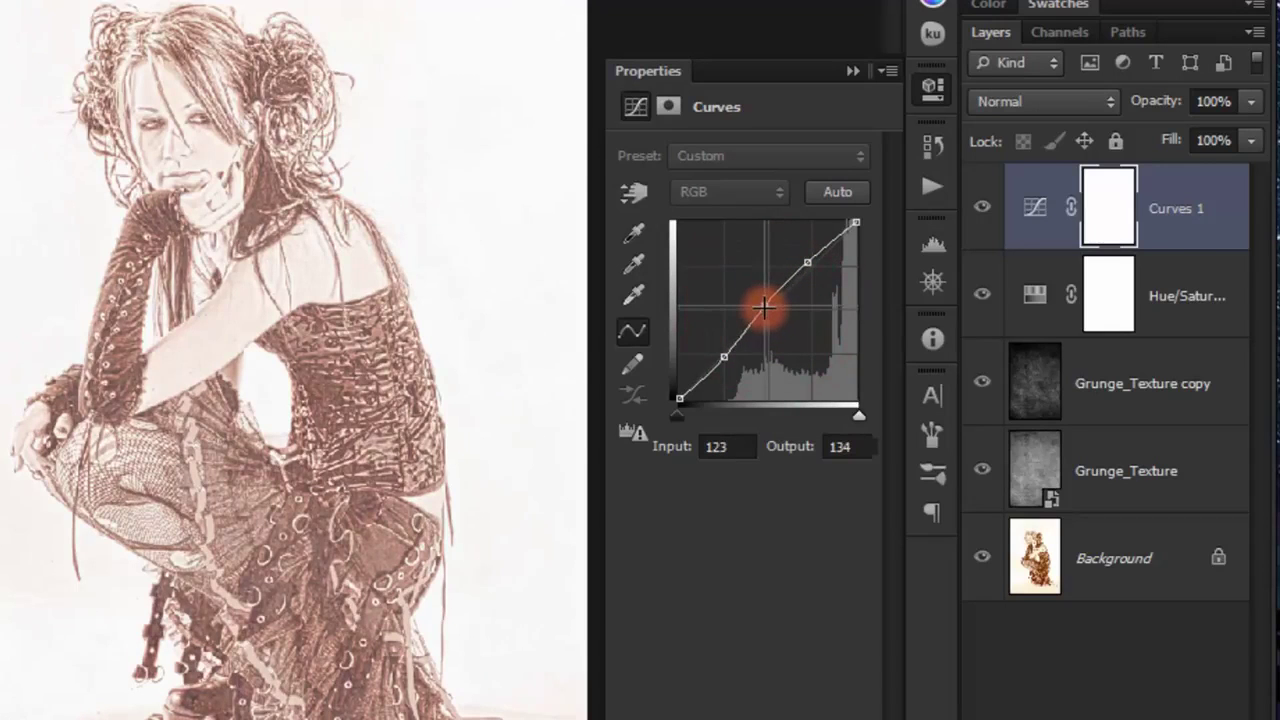
pyautogui.moveTo(720, 353); pyautogui.dragTo(722, 352)
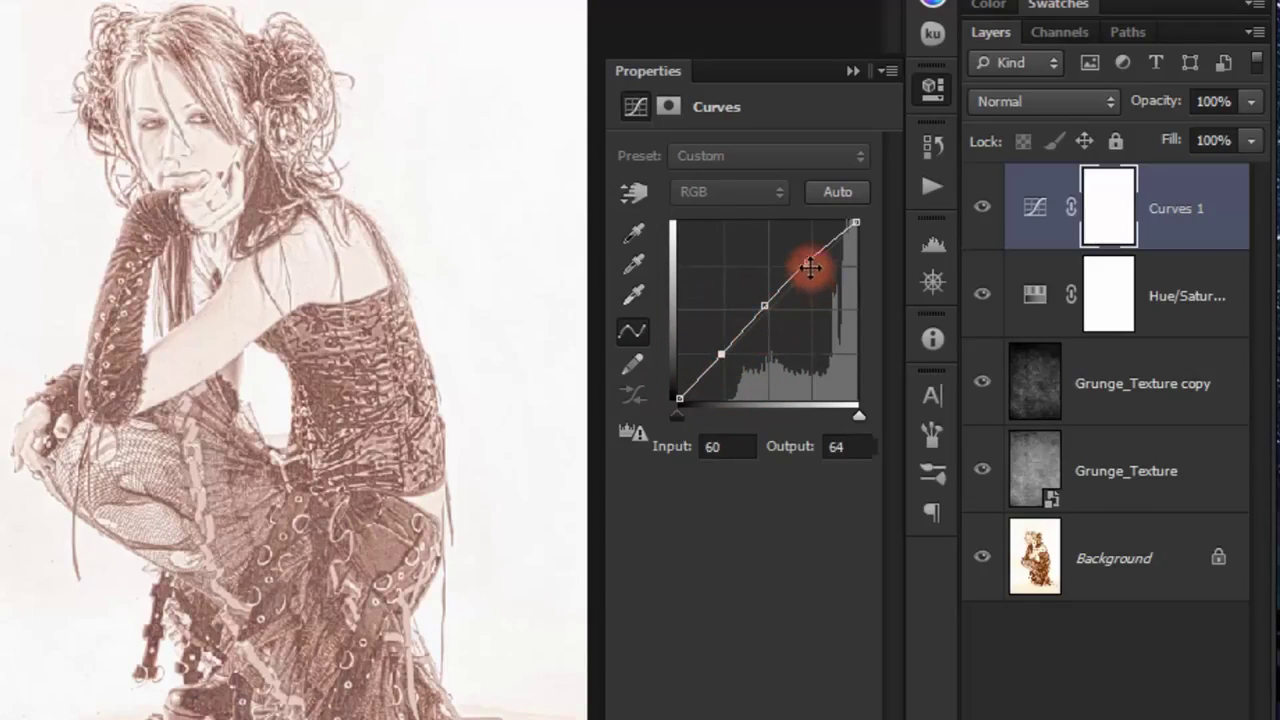
# Lift the curve's highlight and midtone points, then hide Curves 1 to compare
pyautogui.moveTo(805, 260); pyautogui.dragTo(803, 256)
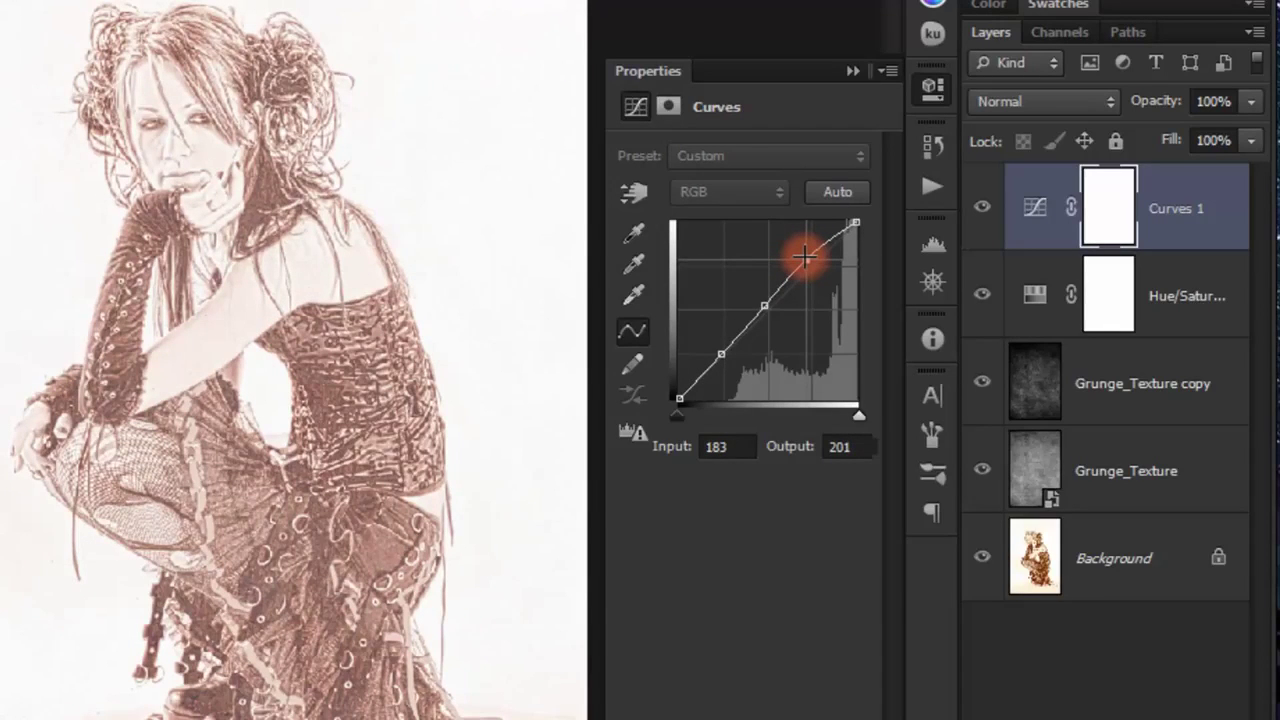
pyautogui.moveTo(805, 258); pyautogui.dragTo(802, 257)
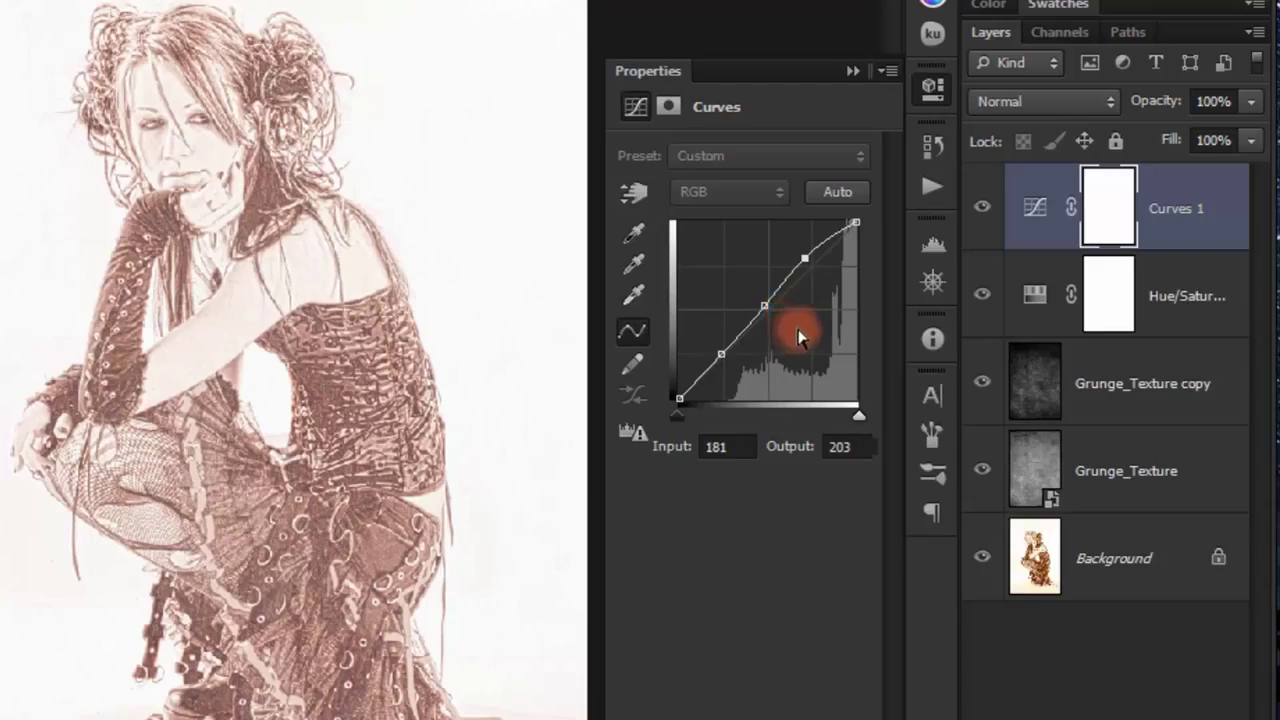
pyautogui.click(765, 305)
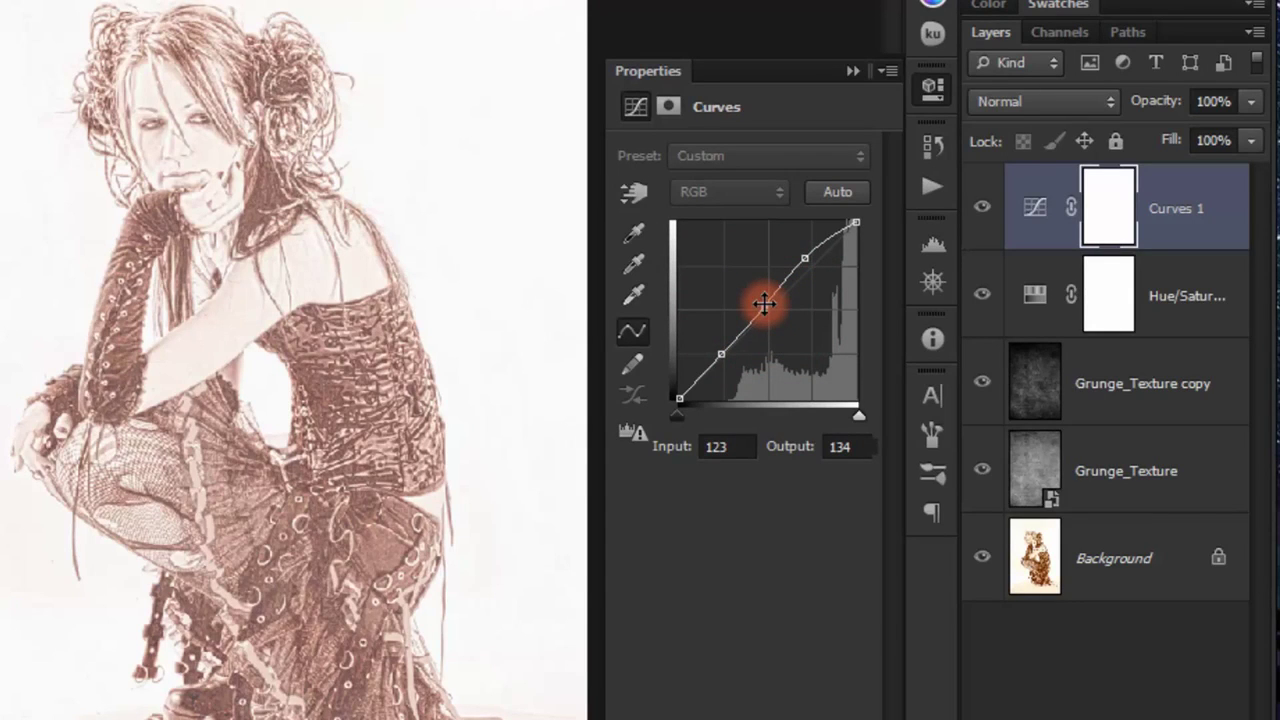
pyautogui.moveTo(764, 305); pyautogui.dragTo(771, 303)
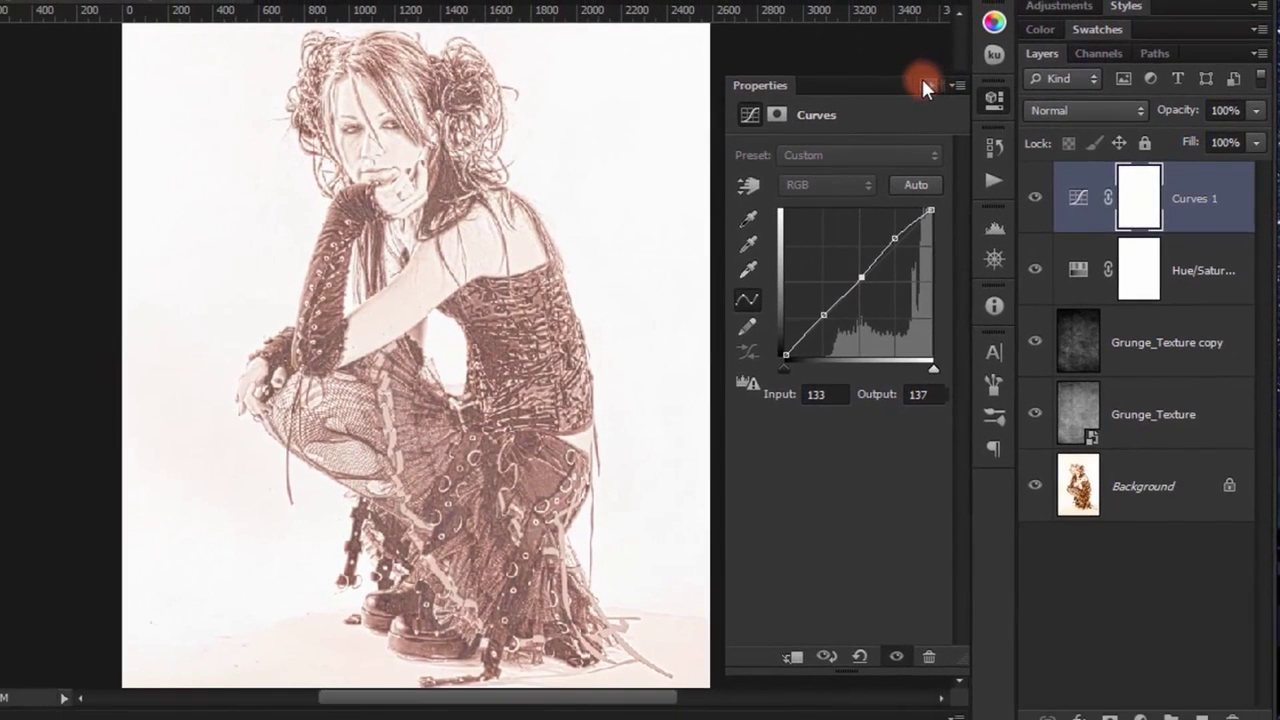
pyautogui.click(922, 85)
pyautogui.click(1035, 198)
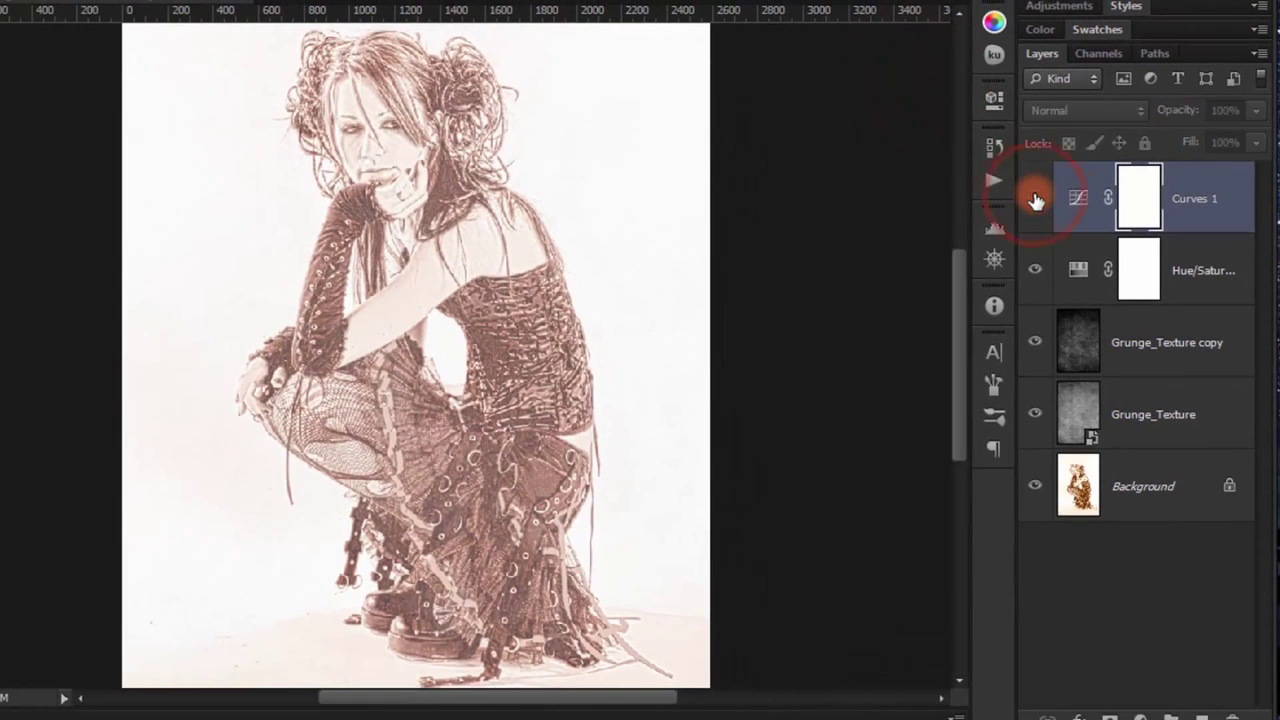